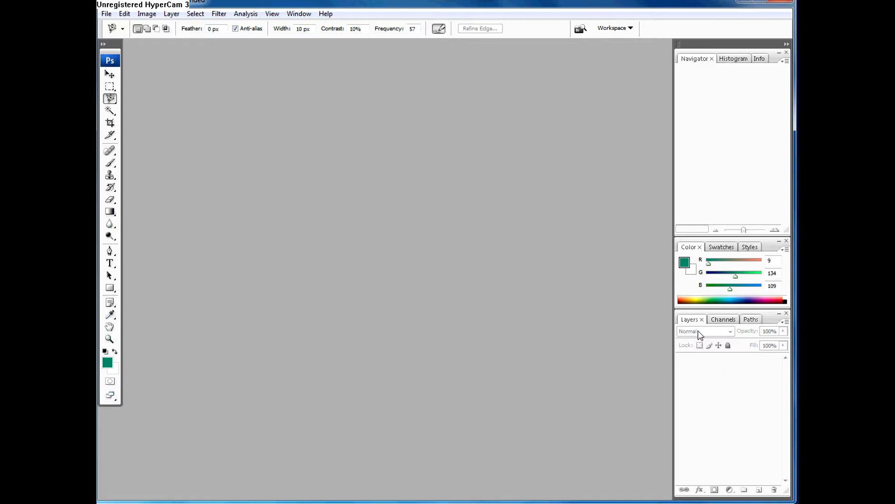
Step: Close the Navigator panel group and place the floating Layers panel, stretched taller, directly beneath the Color panel
drag(771, 318, 641, 62)
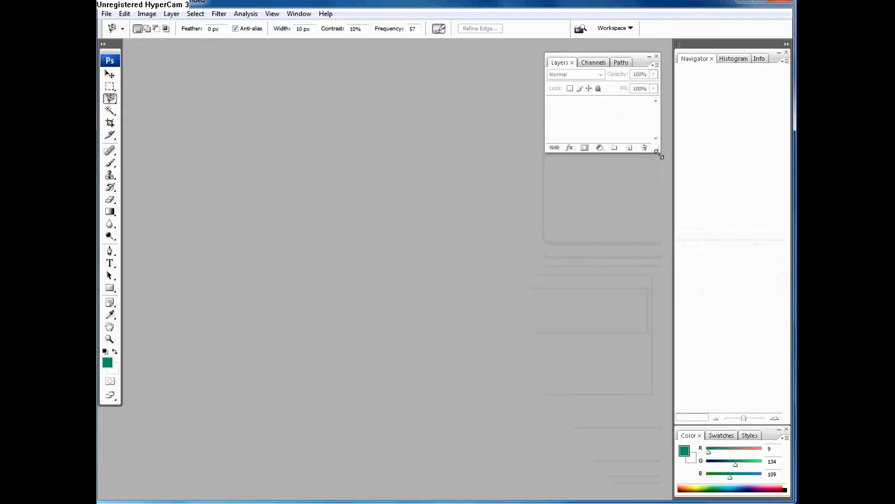
drag(659, 153, 652, 408)
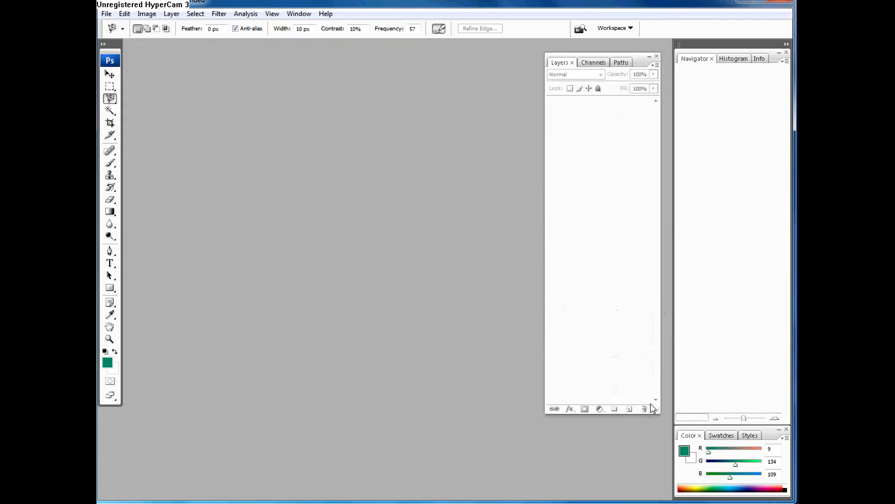
click(786, 44)
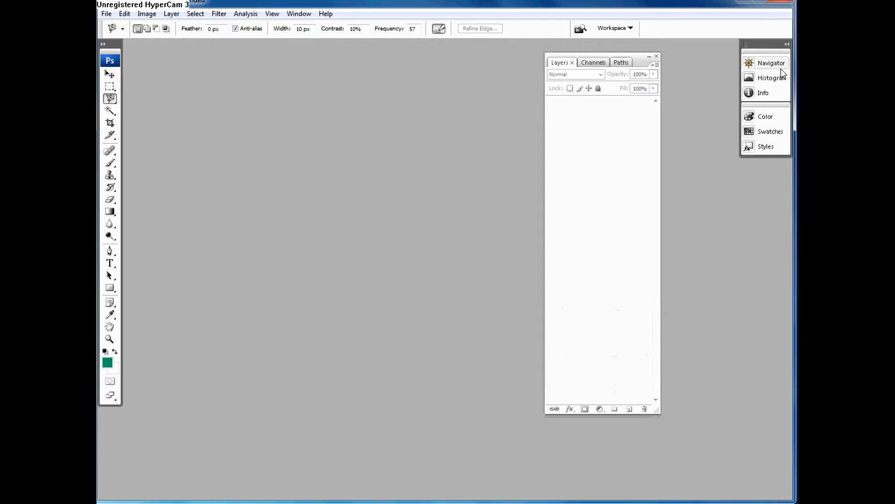
click(787, 44)
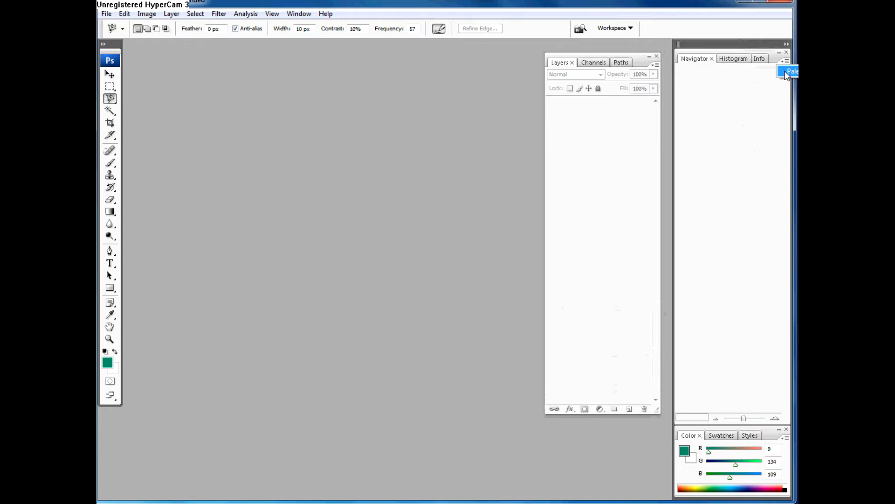
click(787, 52)
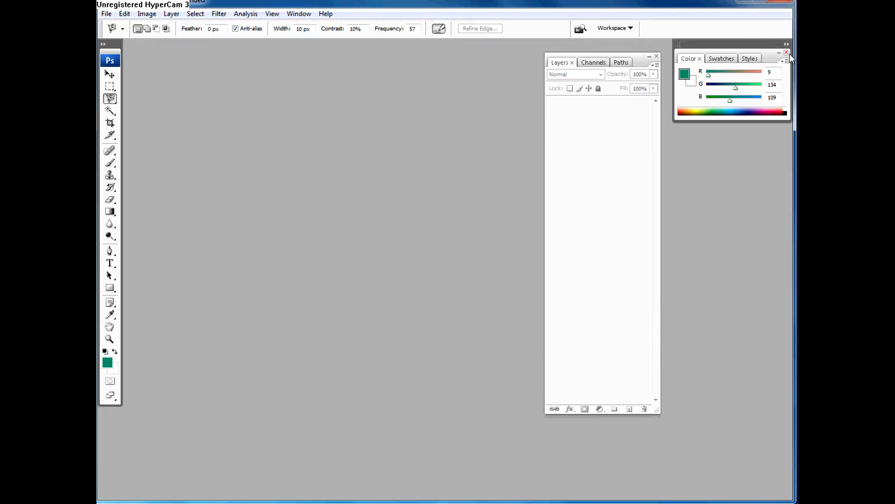
drag(635, 57, 752, 128)
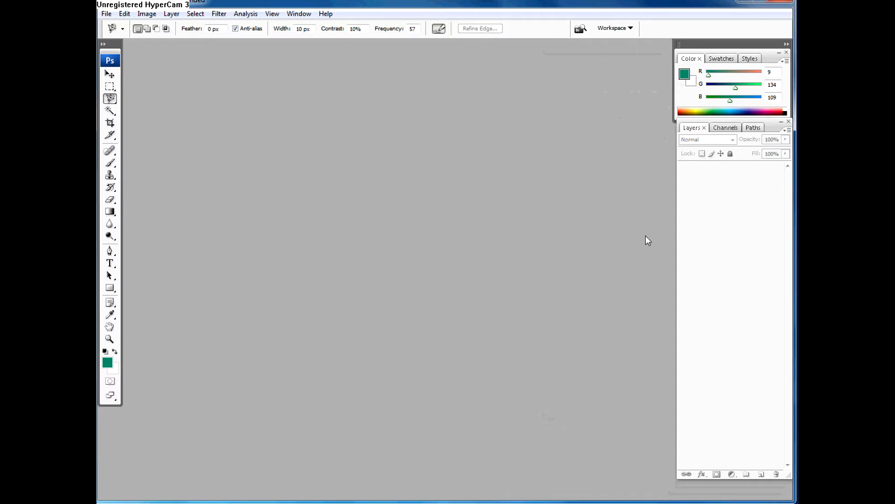
Step: Save the current palette arrangement as a workspace named MINE
click(300, 13)
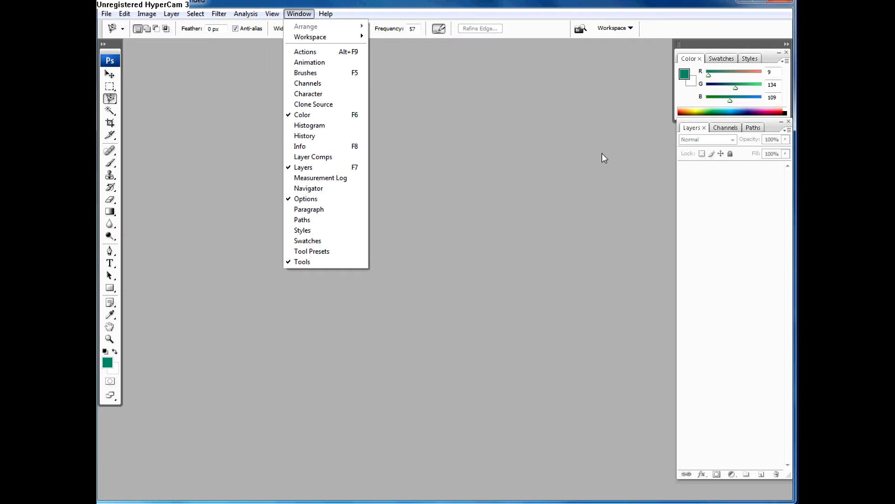
mouse_move(304, 39)
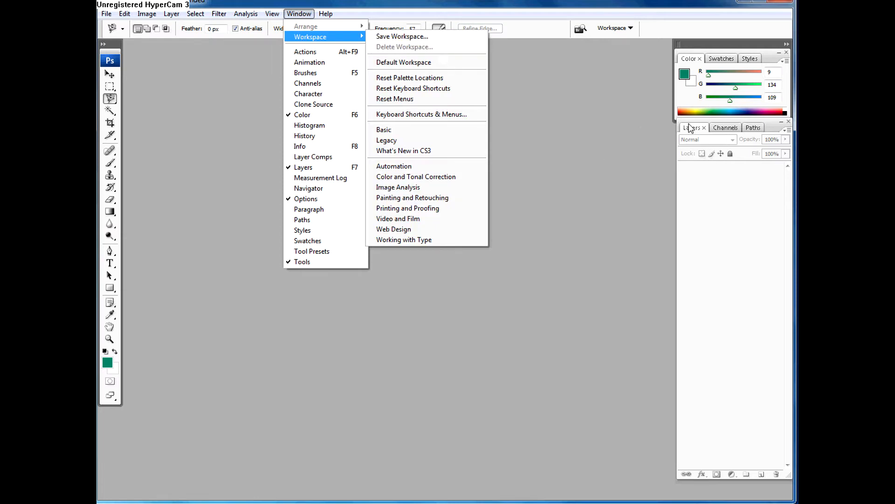
click(390, 38)
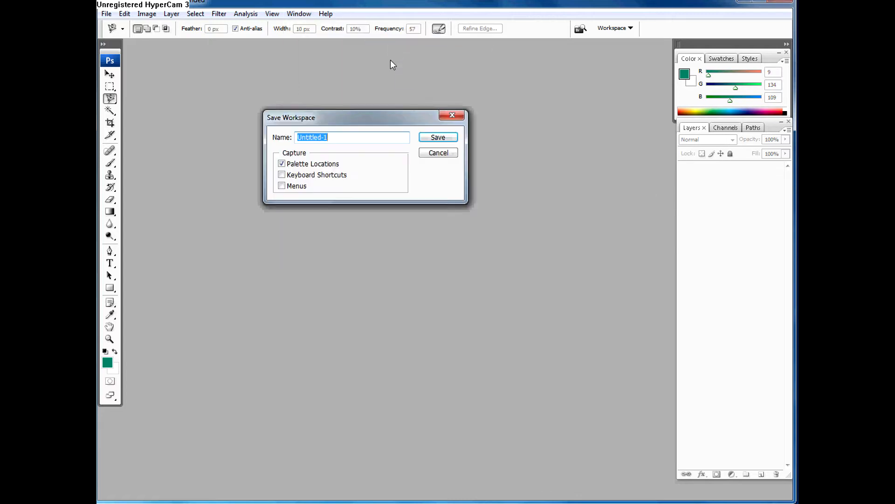
text(MINE)
key(Return)
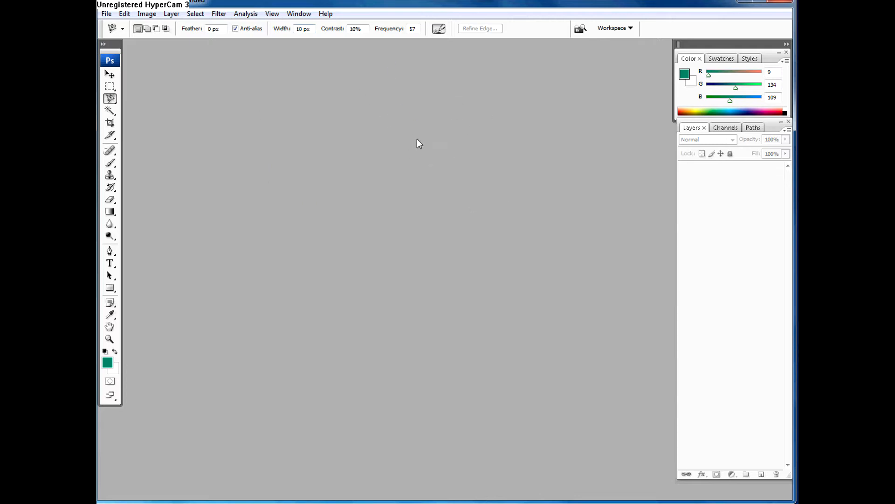
click(299, 15)
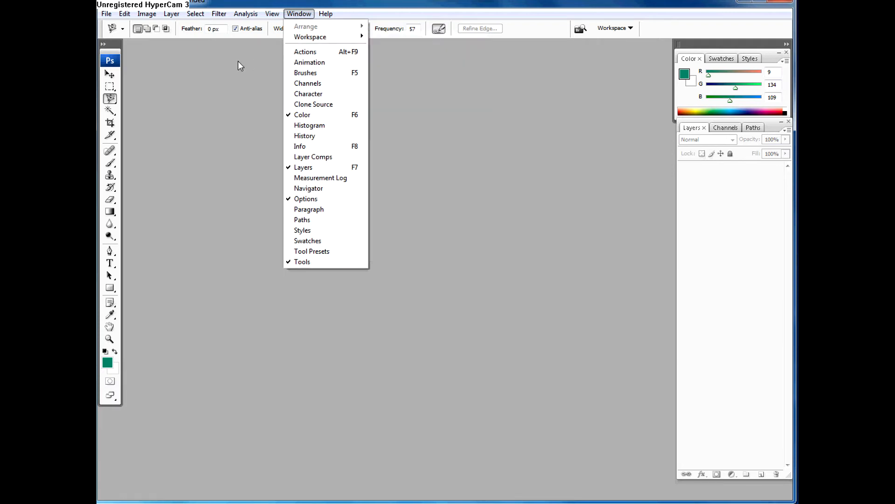
click(200, 79)
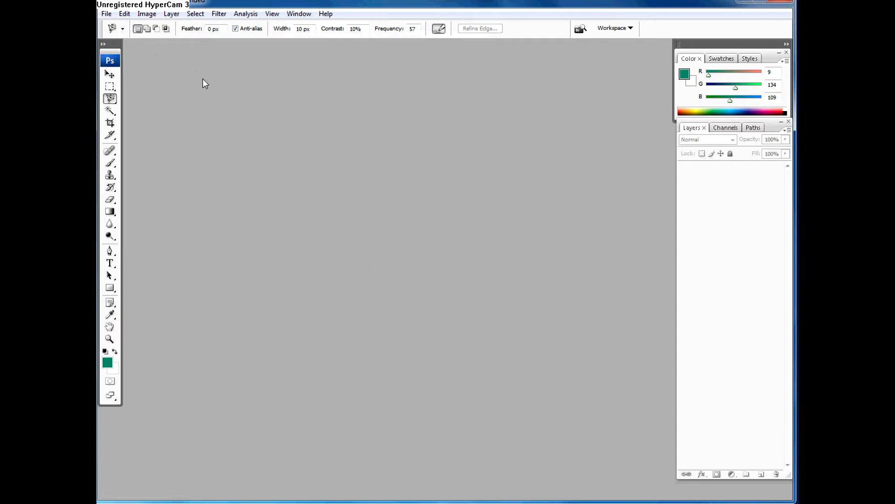
Step: Start a new document and name it ZZZZZ
click(106, 15)
click(115, 26)
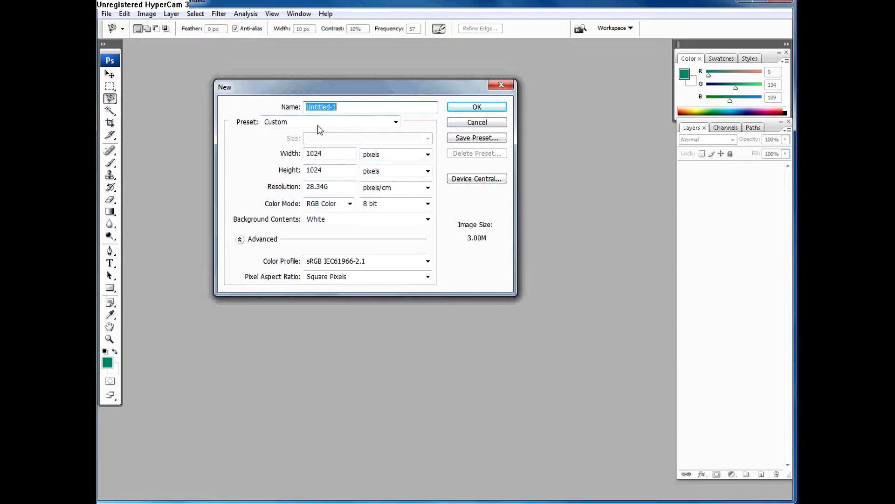
text(ZZZZZ)
click(333, 153)
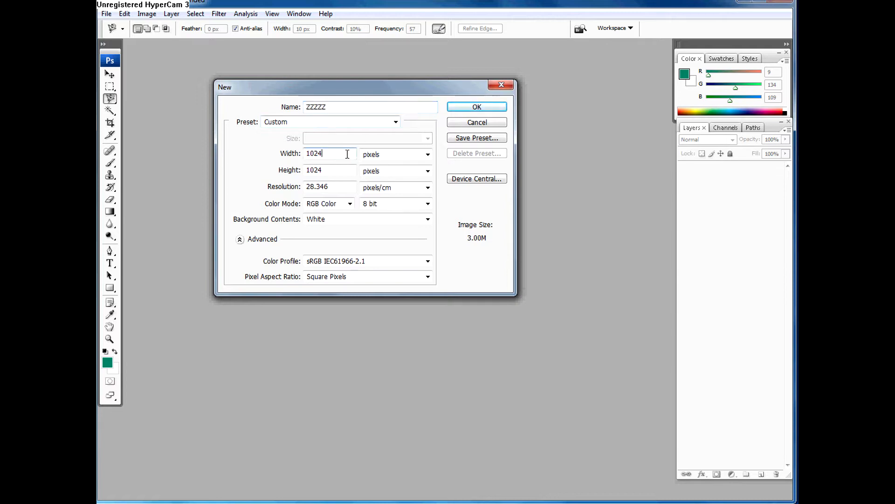
drag(332, 90, 309, 87)
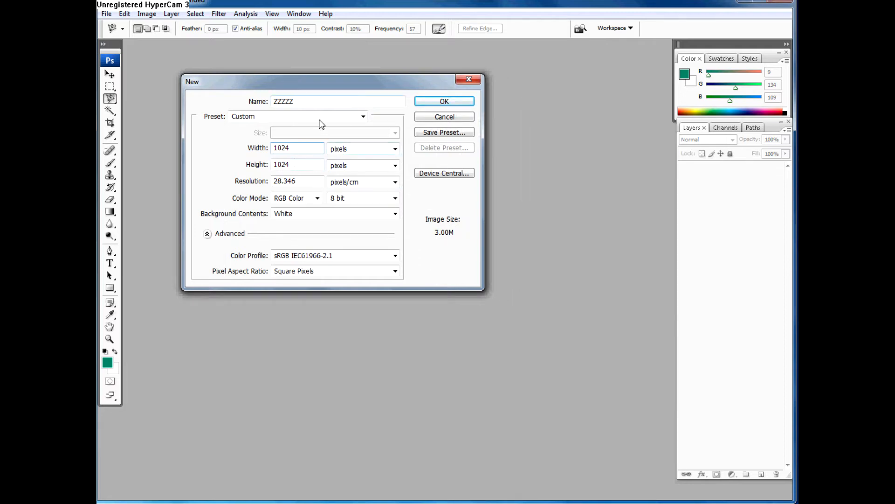
Step: Examine the new document's width and height values, the bit-depth choices and the available width units, keeping 8 bit and pixels
double_click(297, 167)
click(287, 148)
drag(295, 165, 275, 148)
click(388, 202)
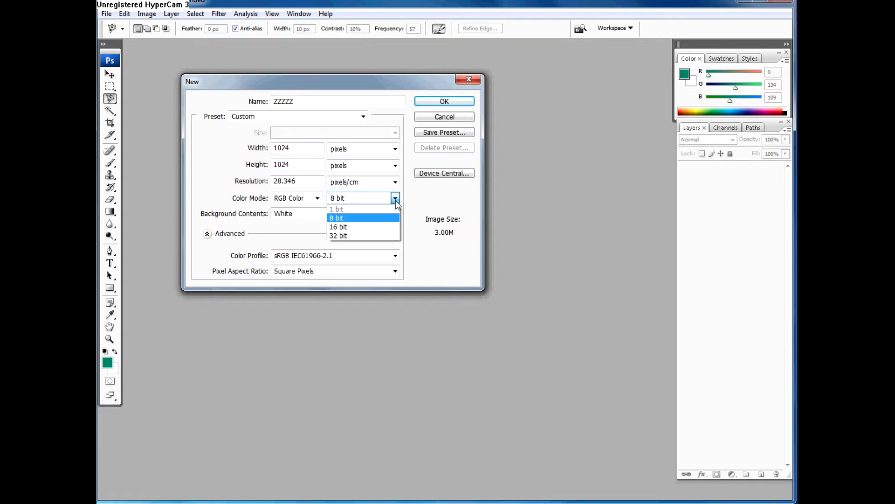
click(411, 201)
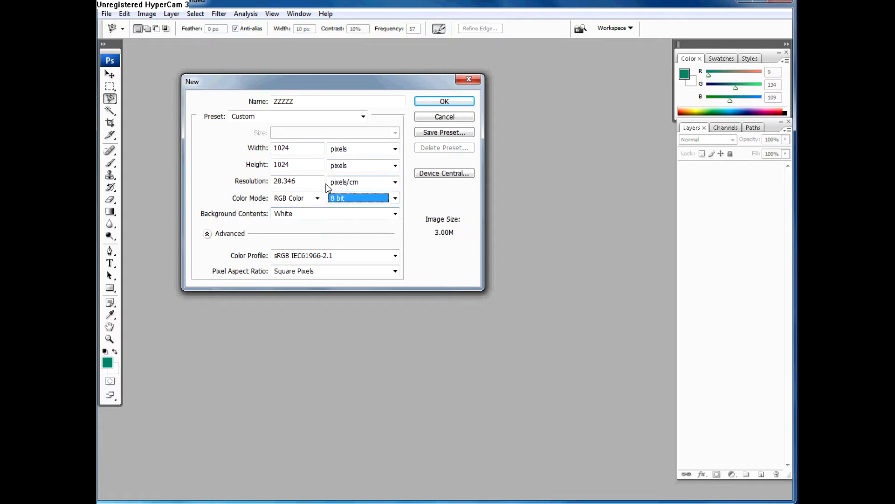
double_click(305, 148)
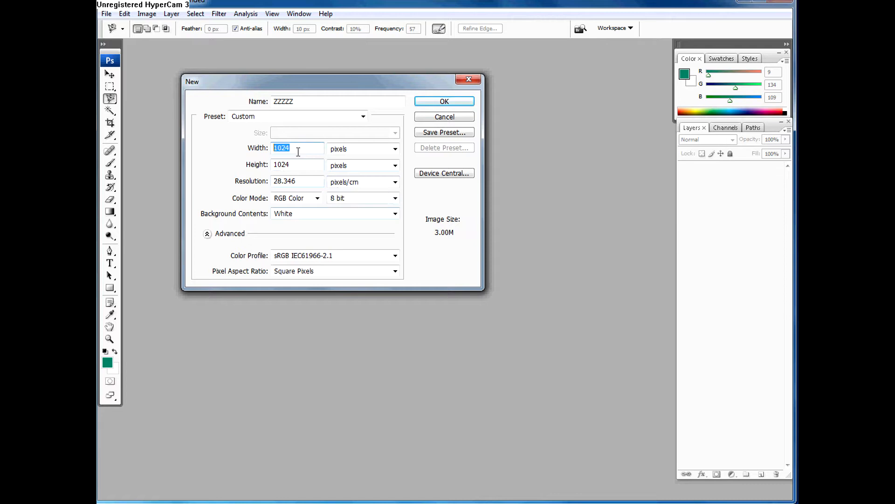
click(395, 149)
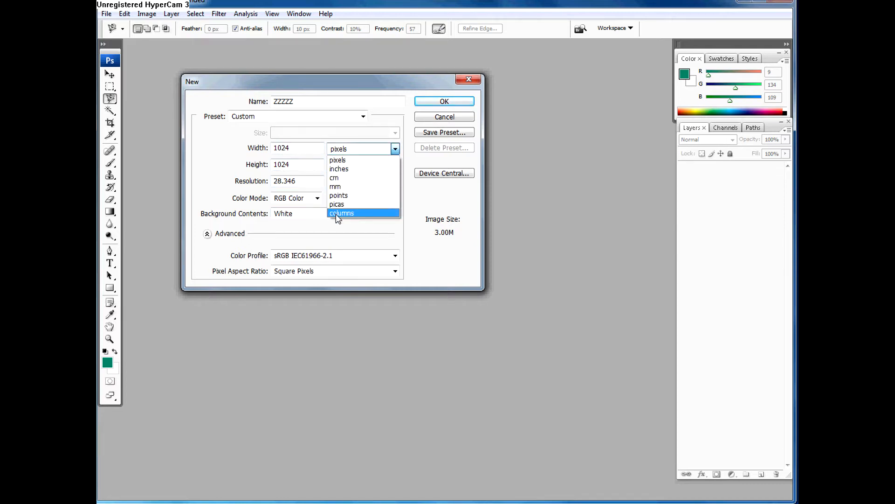
click(337, 161)
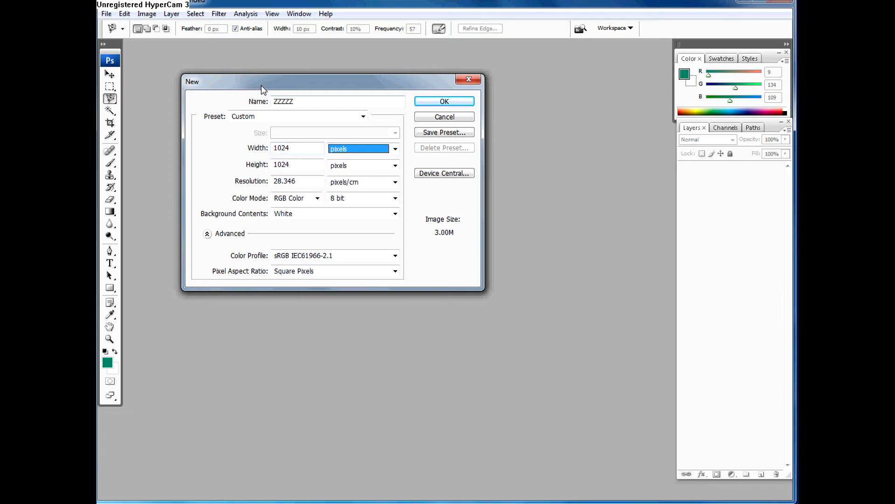
drag(243, 86, 256, 137)
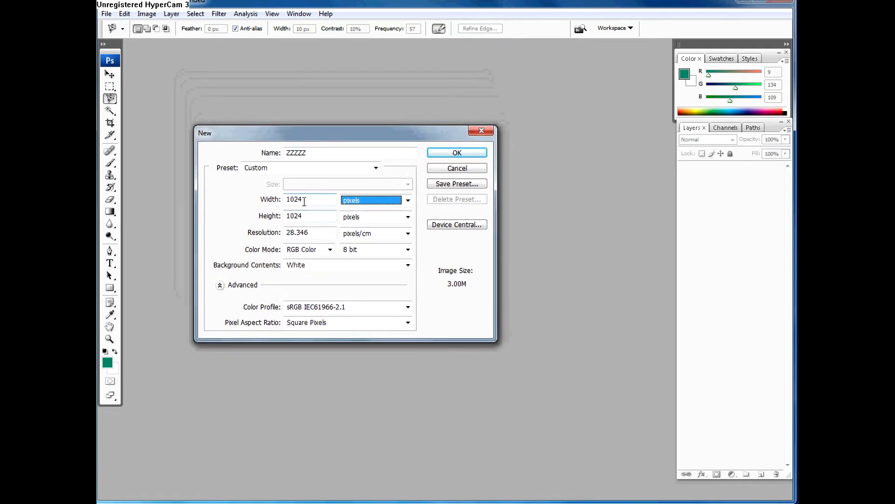
drag(303, 199, 285, 198)
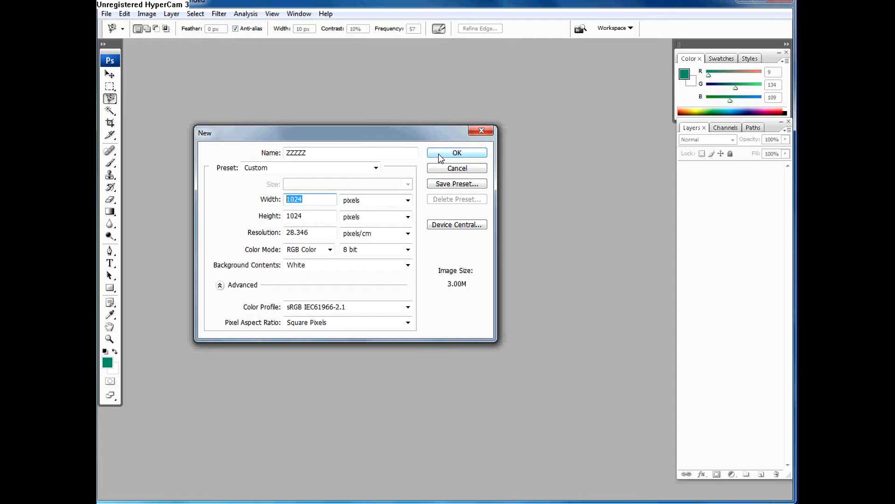
Step: Set the new document's height to 1024 pixels, create the document and reposition its window in the workspace
drag(304, 215, 284, 214)
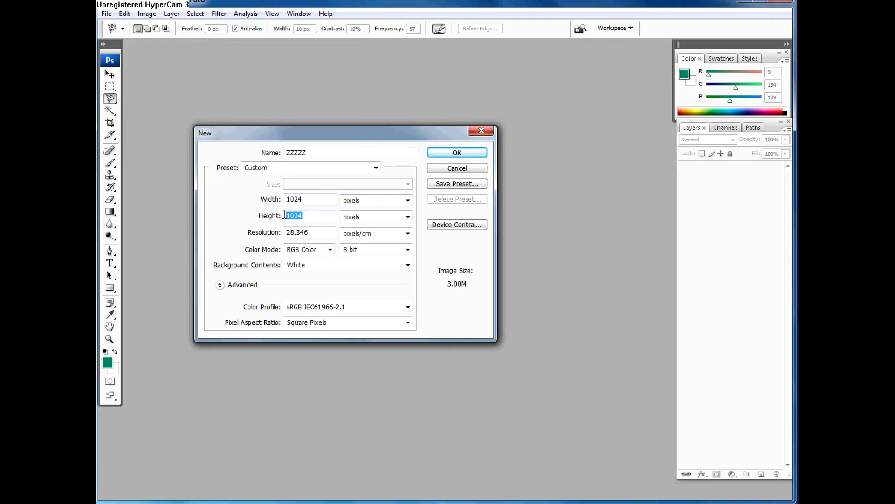
text(512)
double_click(294, 216)
text(10214)
key(BackSpace)
key(BackSpace)
text(4)
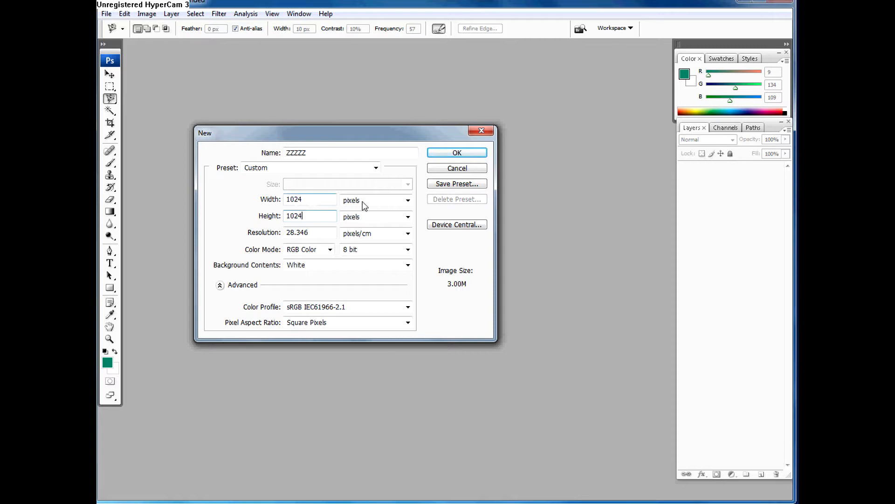
click(439, 157)
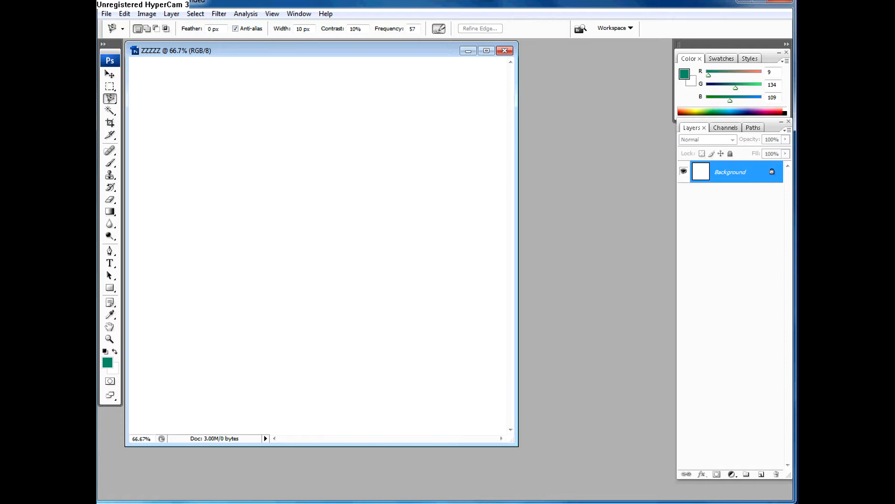
drag(226, 50, 254, 62)
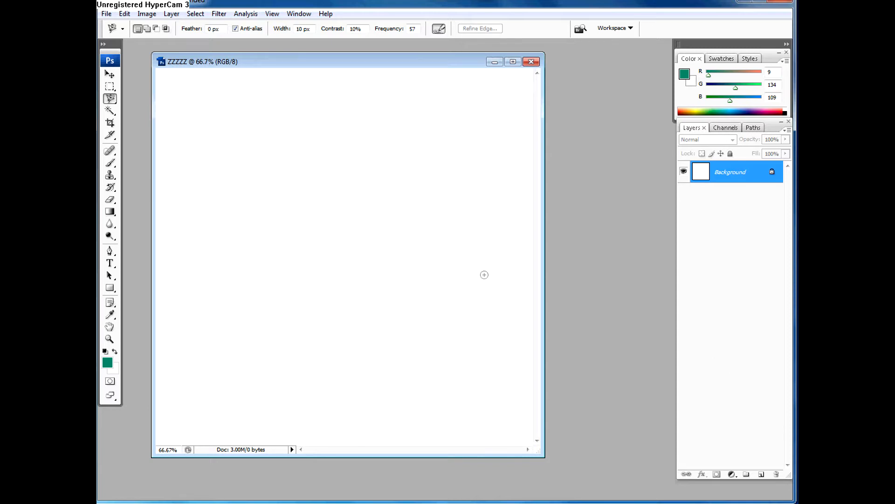
Step: Add two new empty layers above the Background layer
click(762, 474)
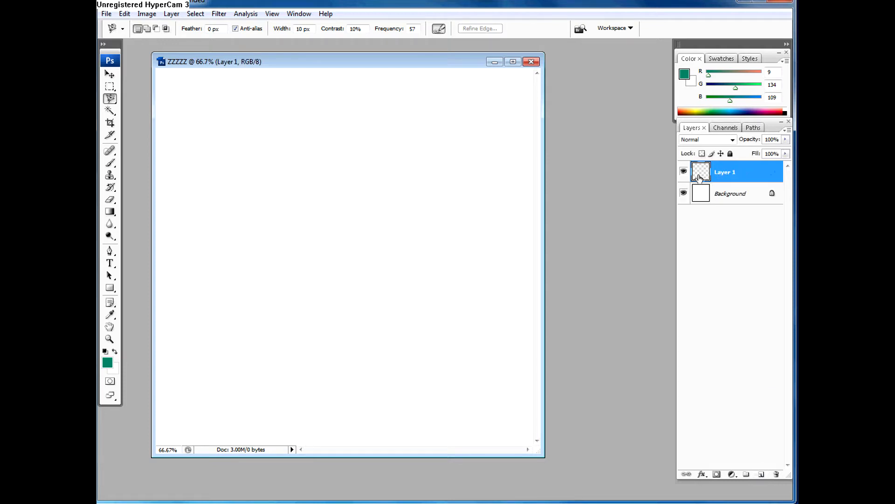
click(761, 474)
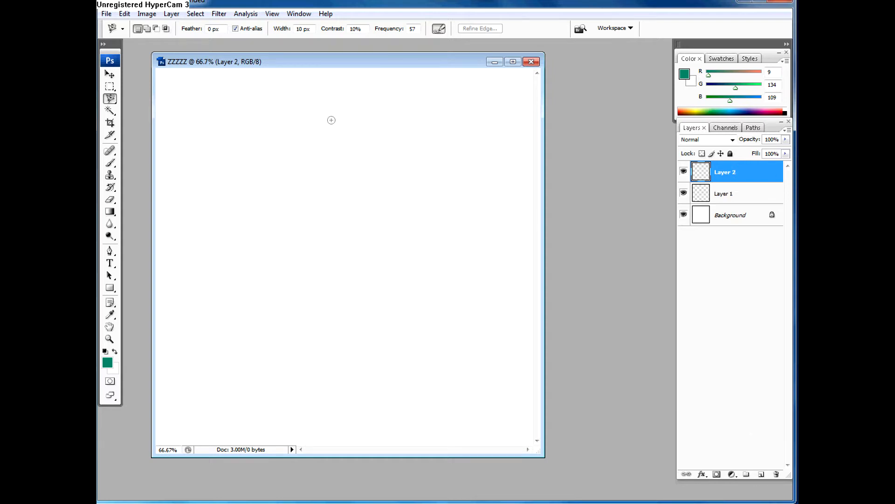
Step: Toggle Layer 2's visibility off and on with Layer 2 active and again with Layer 1 active, then reselect Layer 2
click(684, 173)
click(685, 174)
click(728, 191)
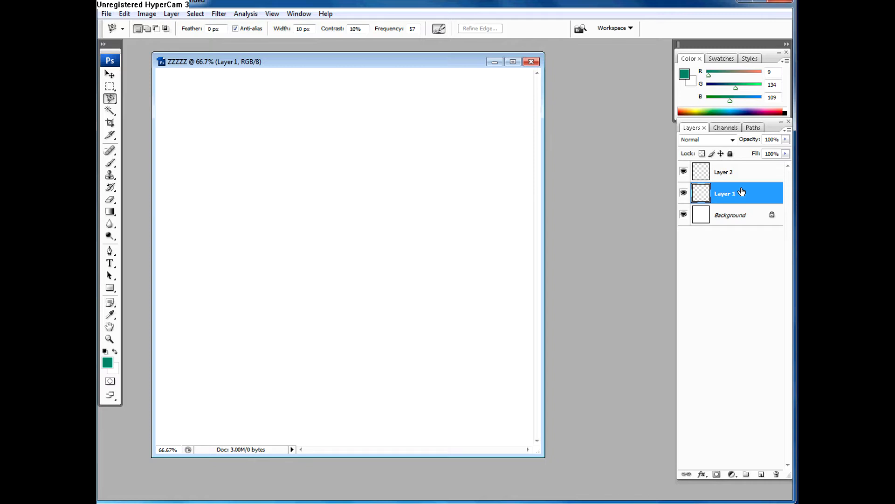
click(684, 173)
click(685, 173)
click(747, 171)
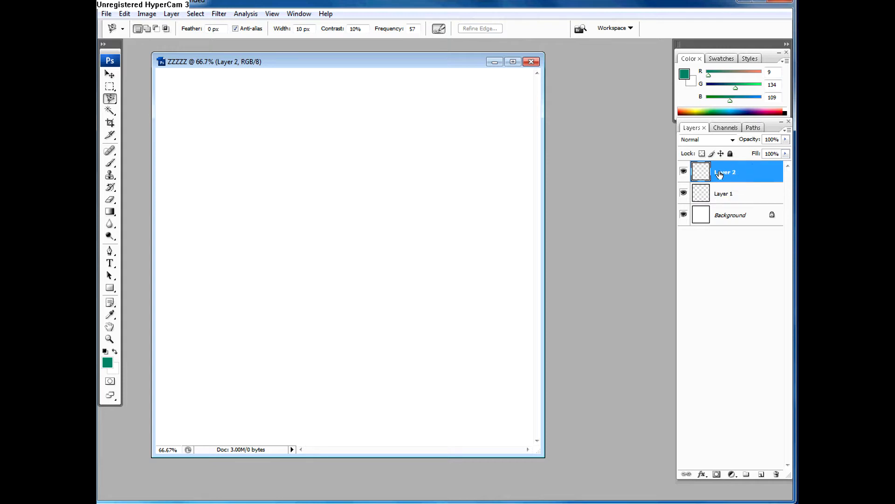
Step: Paint a large overlapping green patch on Layer 1 in the upper middle of the canvas with a 200 px brush
click(721, 196)
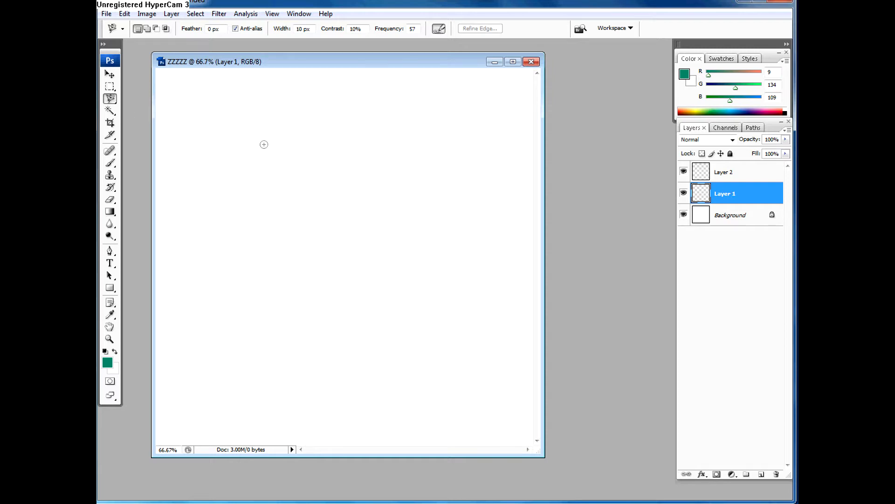
key(b)
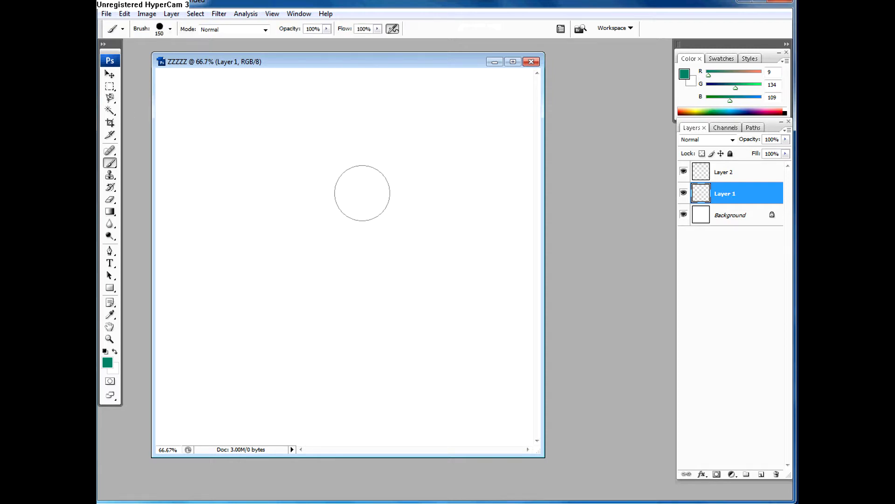
key(bracketright)
mouse_move(375, 212)
mouse_down()
mouse_move(249, 223)
mouse_move(377, 226)
mouse_move(330, 225)
mouse_move(391, 247)
mouse_move(380, 227)
mouse_move(309, 225)
mouse_move(350, 253)
mouse_move(363, 216)
mouse_up()
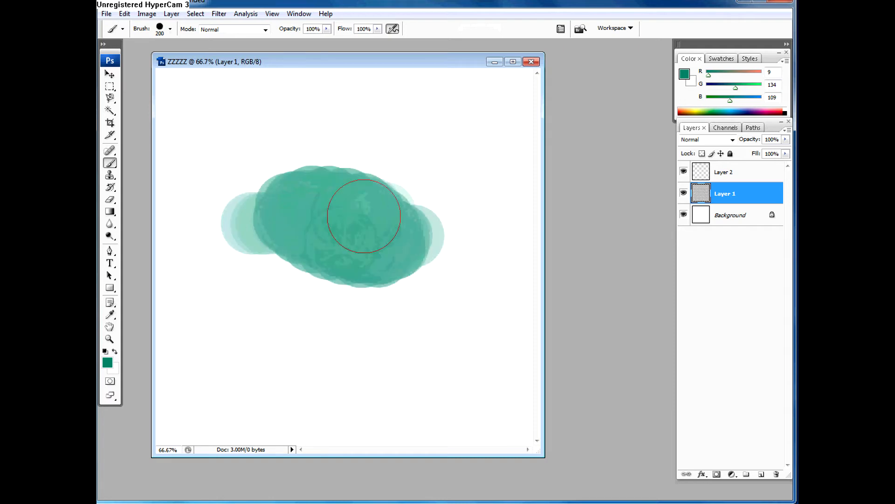
Step: Paint a large bright red (ff0000) patch on Layer 2, overlapping the upper right of the green patch
click(728, 173)
click(107, 363)
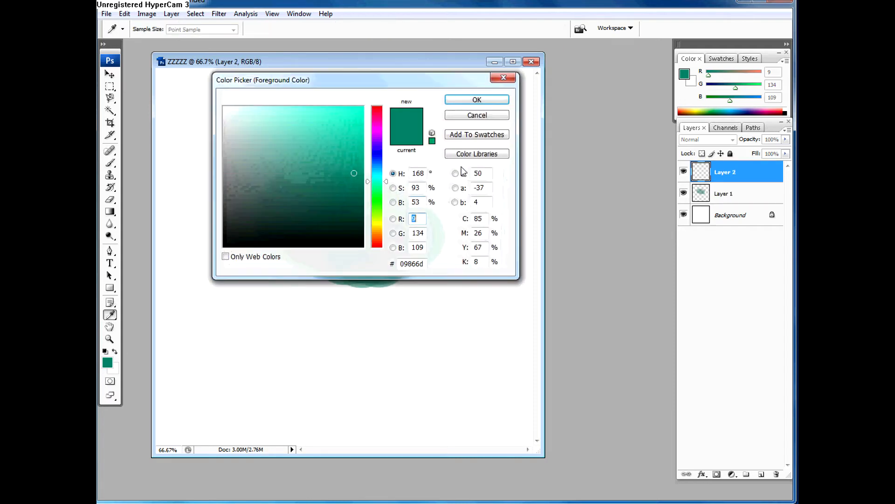
drag(380, 128, 386, 97)
drag(354, 122, 385, 100)
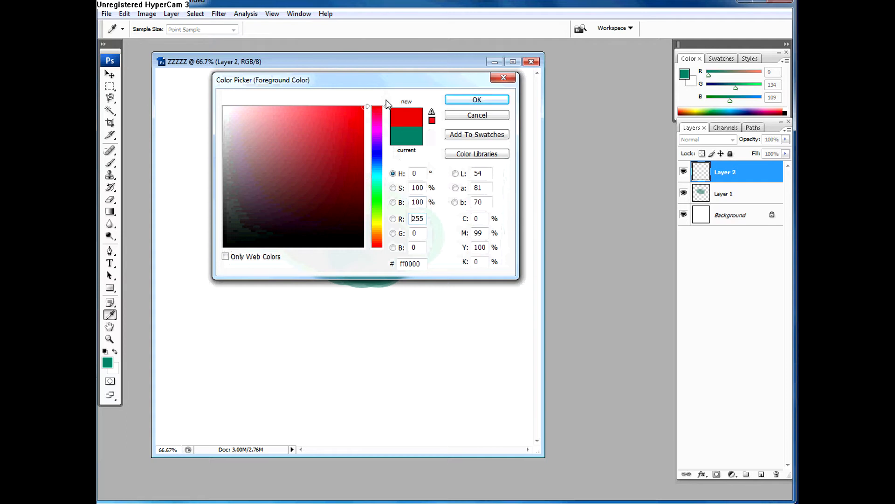
click(478, 97)
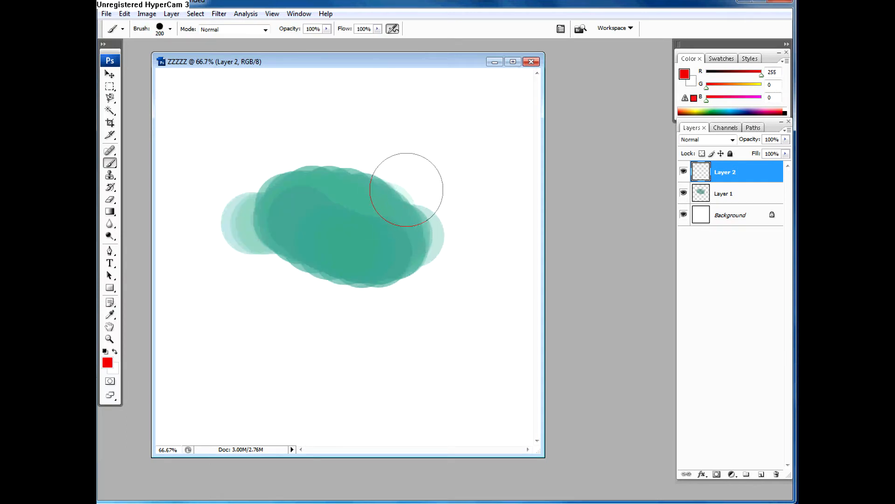
mouse_move(392, 180)
mouse_down()
mouse_move(411, 181)
mouse_move(429, 217)
mouse_move(413, 226)
mouse_move(368, 194)
mouse_move(404, 234)
mouse_move(395, 178)
mouse_move(418, 199)
mouse_move(398, 180)
mouse_move(411, 212)
mouse_move(393, 192)
mouse_move(412, 216)
mouse_move(353, 196)
mouse_move(368, 206)
mouse_move(367, 175)
mouse_move(400, 181)
mouse_move(315, 139)
mouse_move(451, 177)
mouse_move(373, 173)
mouse_move(423, 180)
mouse_move(433, 168)
mouse_move(454, 179)
mouse_up()
Step: Extend the green patch on Layer 1 toward its lower left, using green sampled from the patch
click(731, 194)
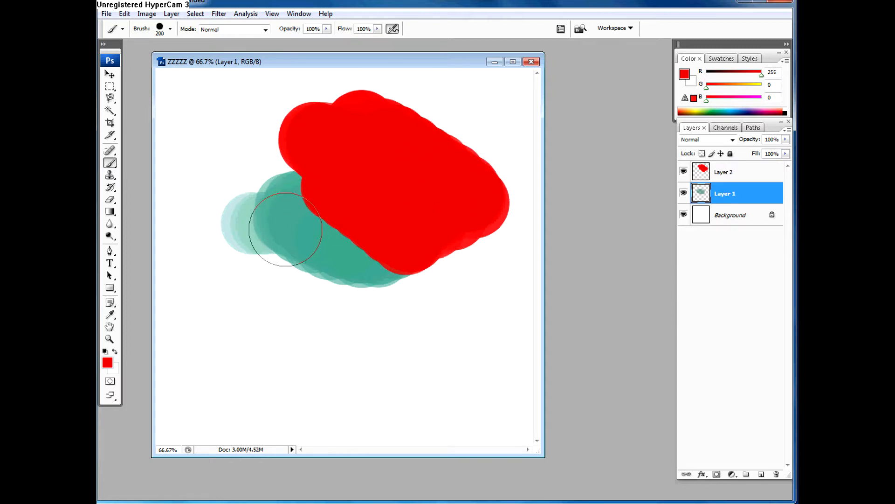
alt+click(302, 219)
mouse_move(305, 215)
mouse_down()
mouse_move(341, 230)
mouse_move(290, 238)
mouse_move(253, 215)
mouse_move(352, 241)
mouse_move(362, 213)
mouse_move(421, 219)
mouse_move(368, 236)
mouse_move(370, 255)
mouse_move(354, 255)
mouse_move(309, 219)
mouse_up()
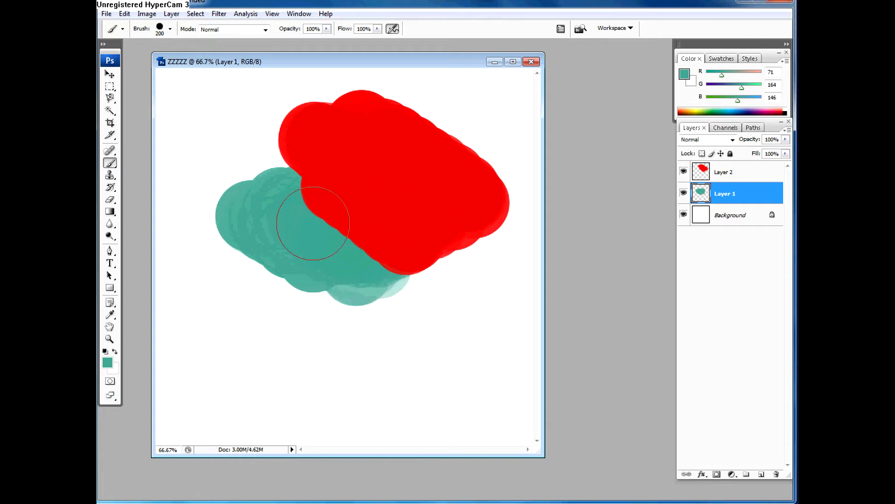
Step: Try Layer 2's blend modes one after another, from Dissolve through to Luminosity
click(729, 171)
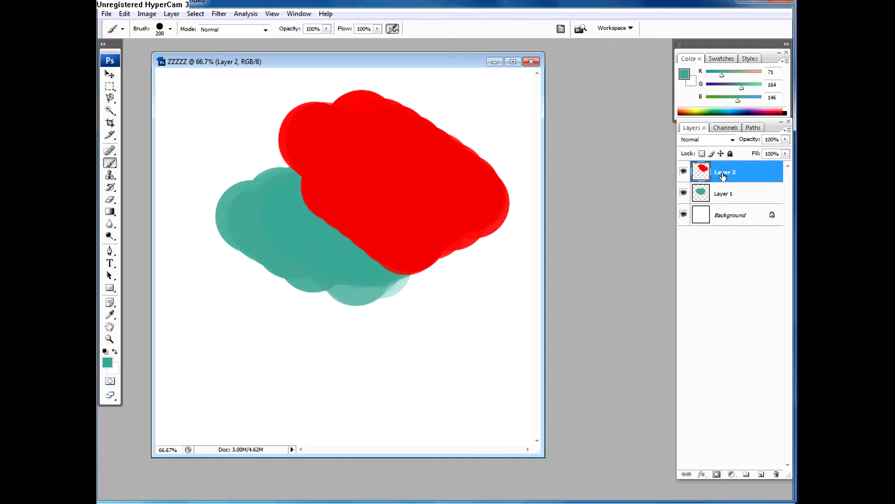
mouse_move(723, 173)
mouse_down()
mouse_move(725, 204)
mouse_move(724, 172)
mouse_up()
click(710, 140)
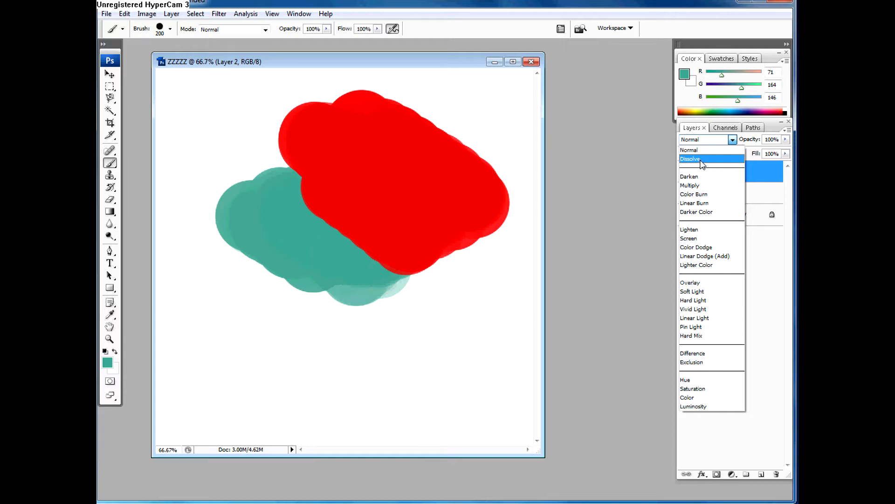
click(698, 160)
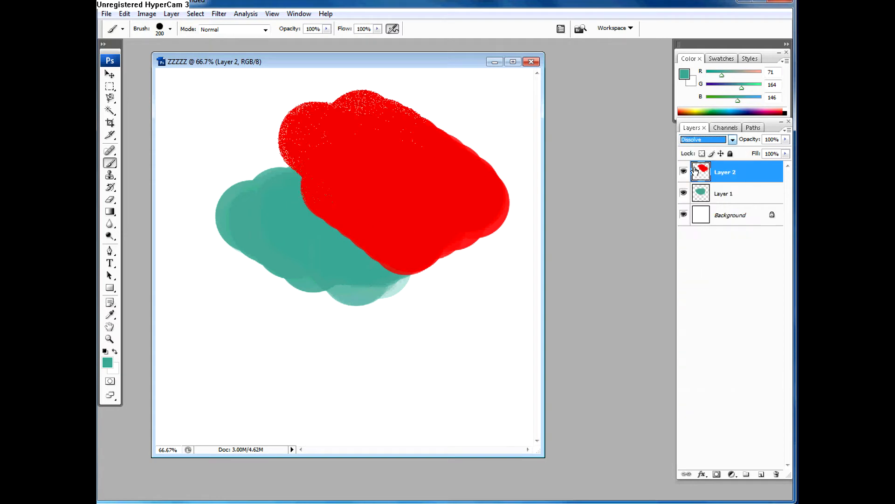
key(Down)
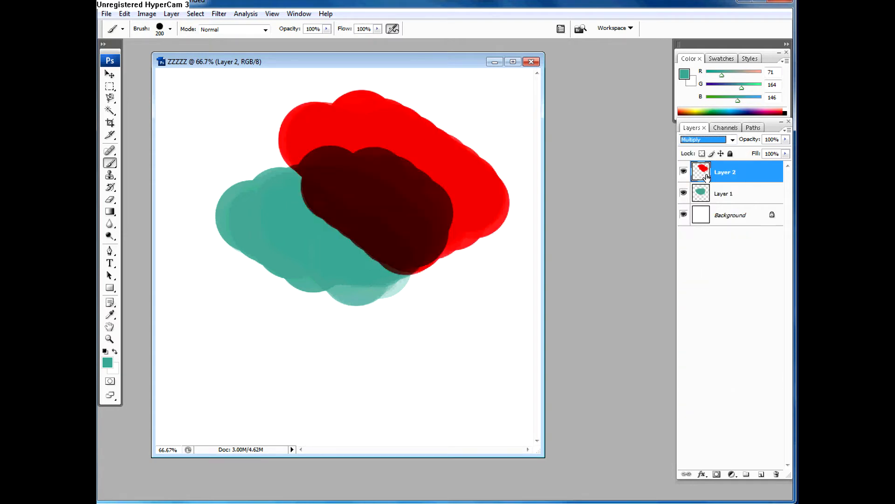
key(Down)
key(Down)
key(Down)
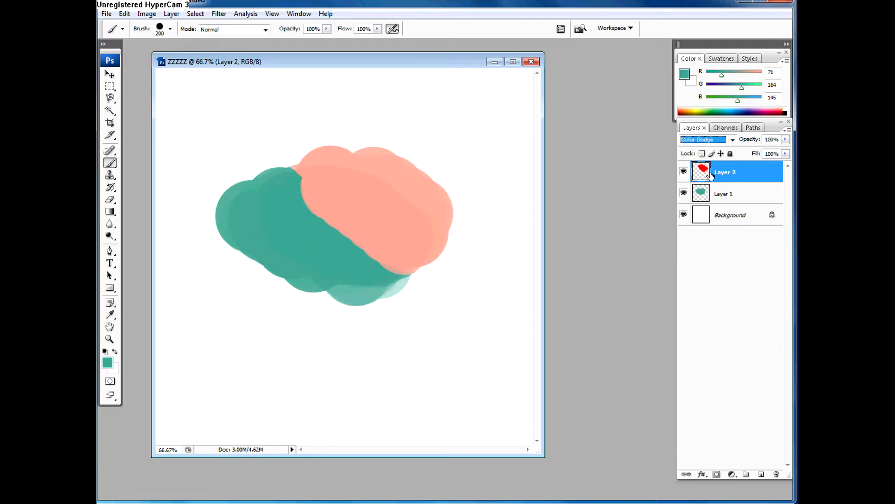
key(Down)
key(Down)
key(Down)
key(Down)
key(Down)
key(Down)
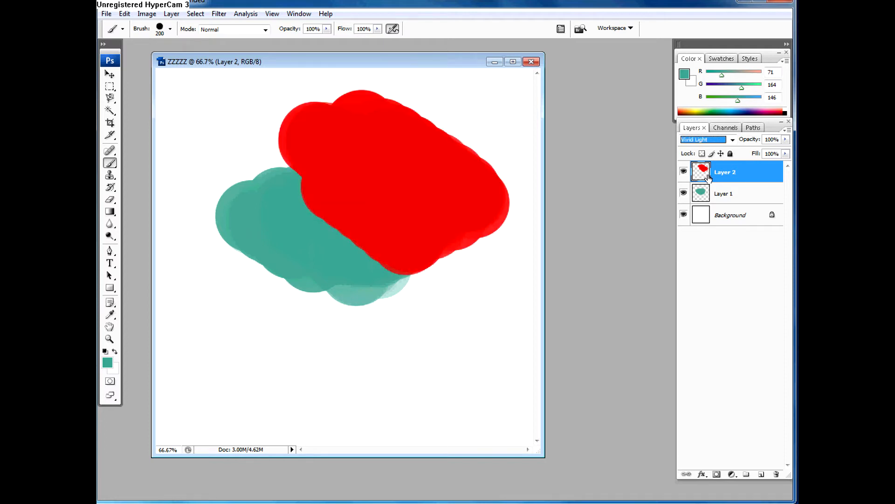
key(Down)
key(Down)
key(Down)
key(Down)
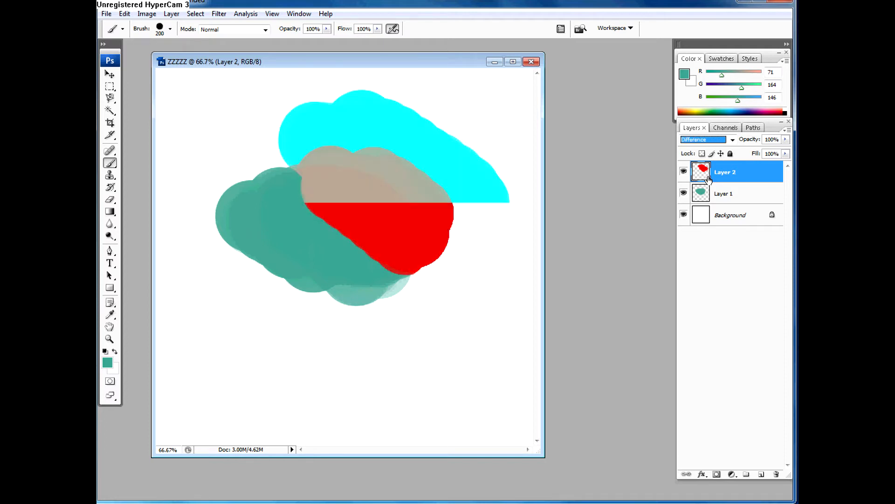
key(Up)
key(Down)
key(Down)
key(Down)
key(Down)
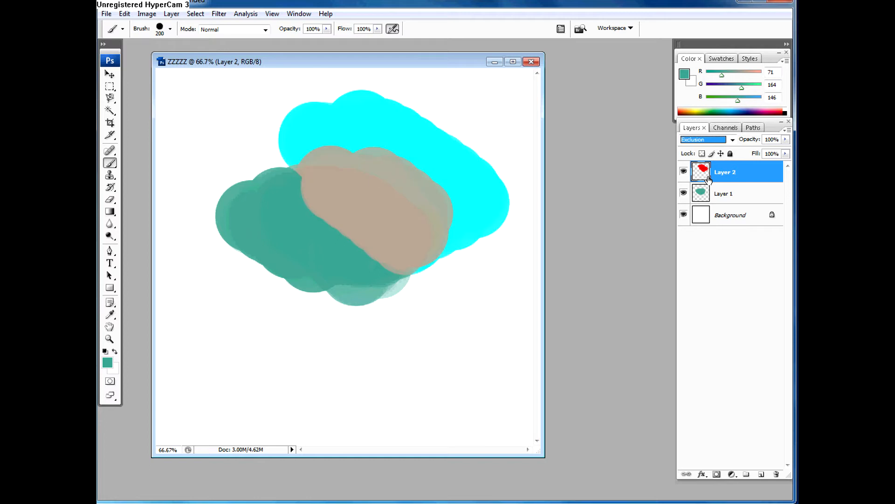
key(Down)
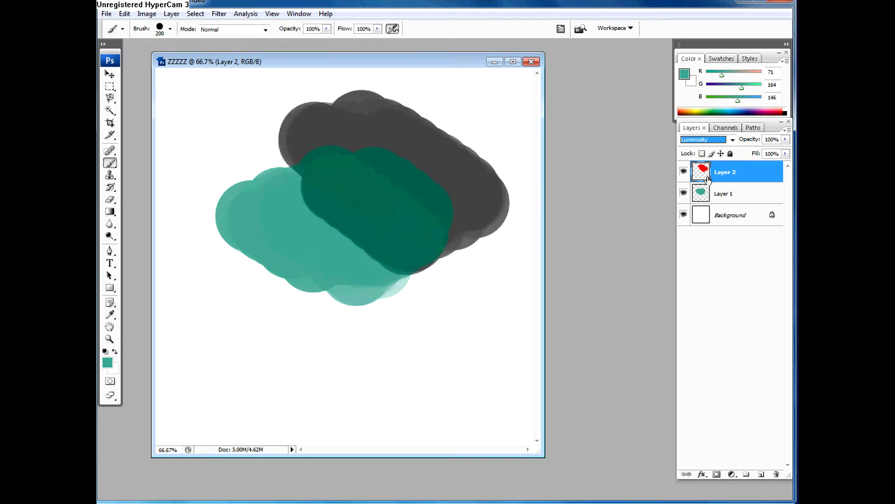
Step: Set Layer 2's blend mode to Overlay and lower its opacity to 11%
click(722, 141)
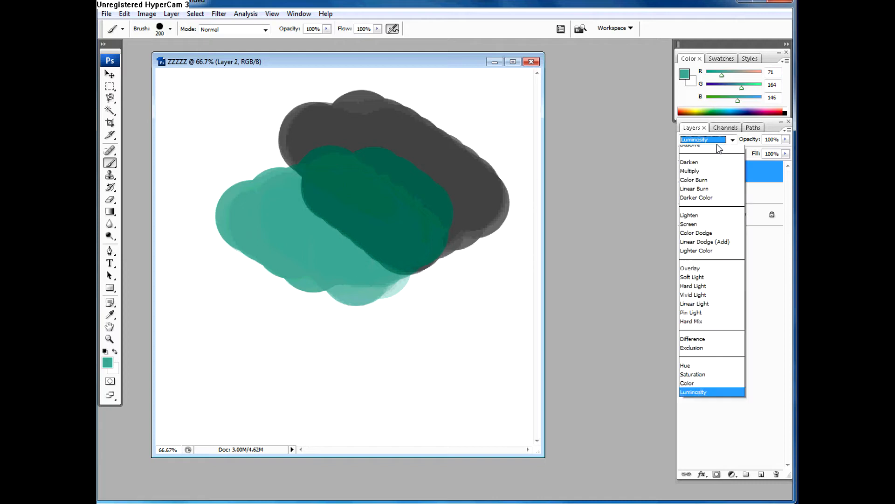
click(705, 283)
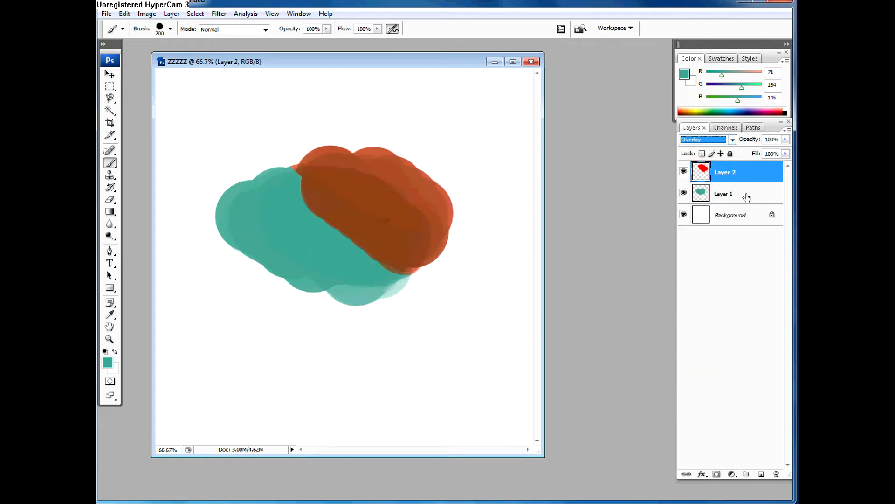
click(785, 139)
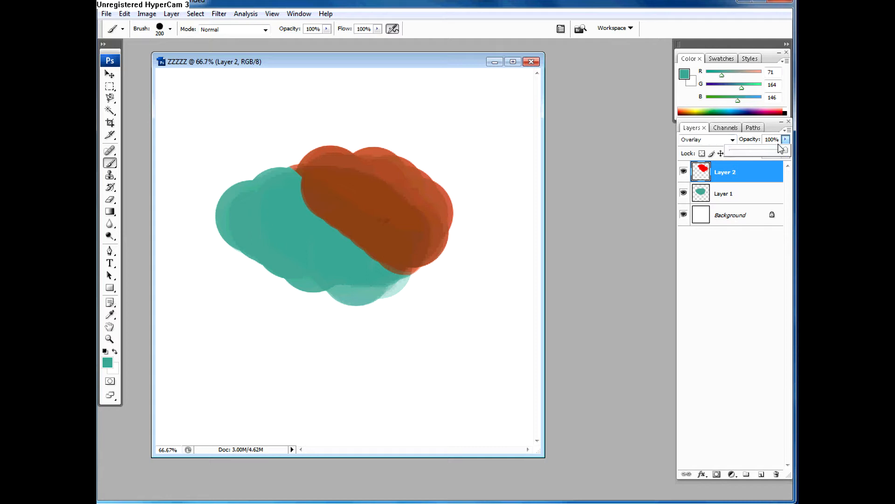
drag(758, 152, 758, 153)
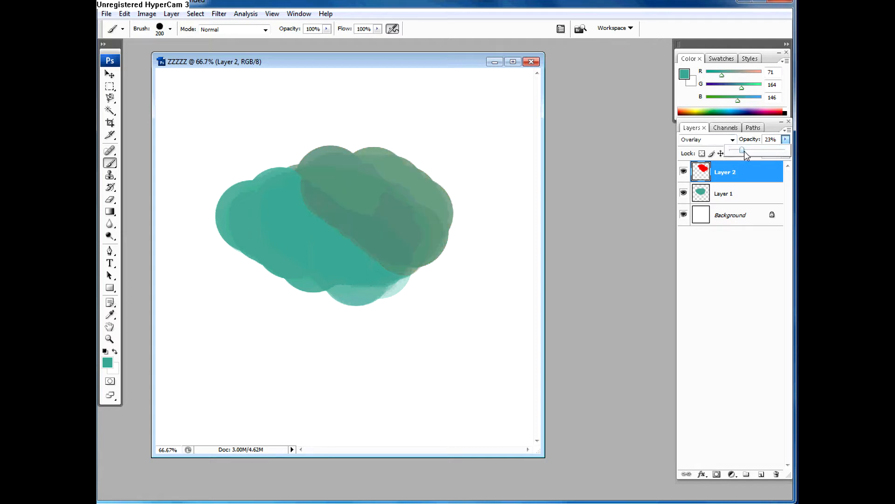
drag(745, 151, 736, 167)
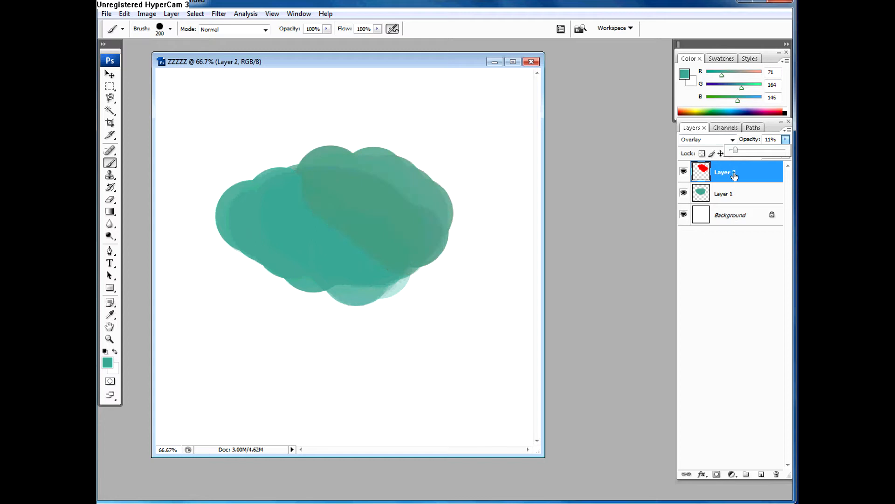
click(731, 167)
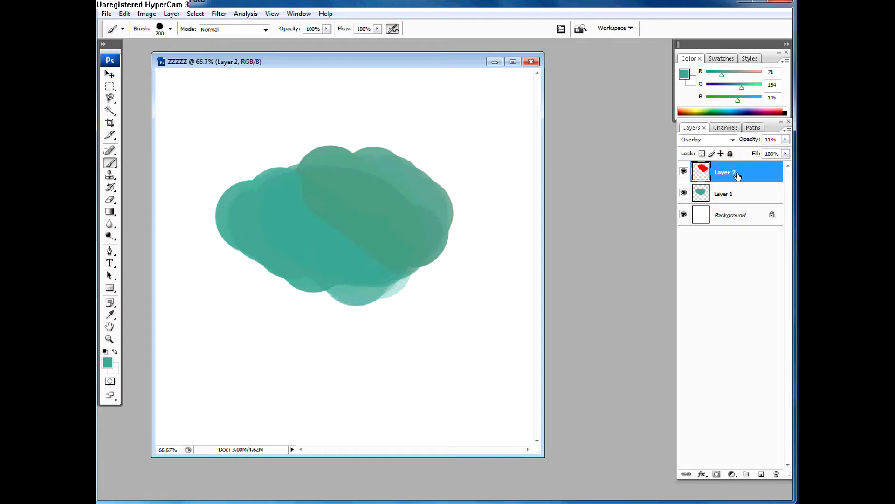
click(733, 189)
click(735, 173)
click(735, 195)
click(736, 175)
click(737, 198)
Step: Set Layer 2's opacity to 100% and toggle the layer's visibility off and on
click(745, 177)
click(786, 139)
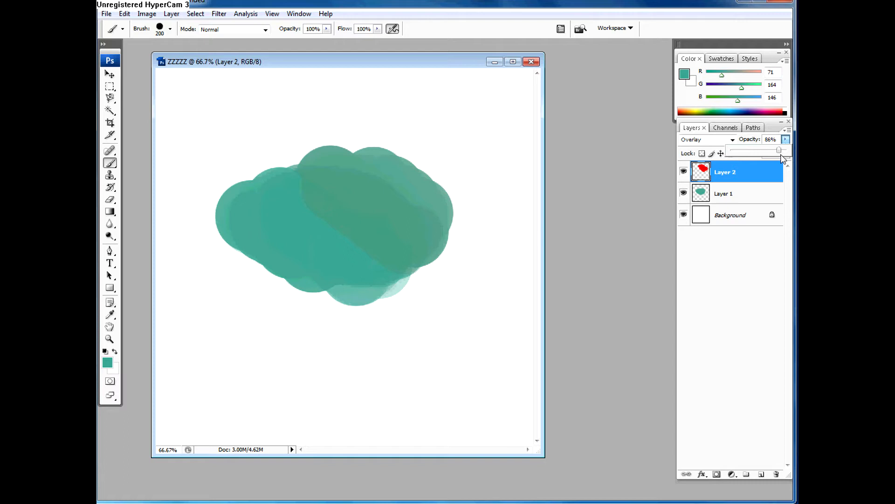
drag(783, 159, 789, 151)
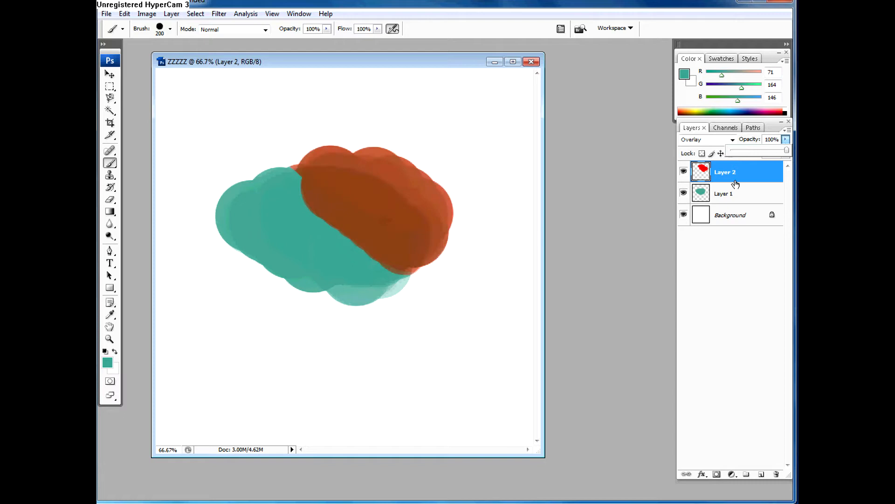
click(684, 173)
click(684, 172)
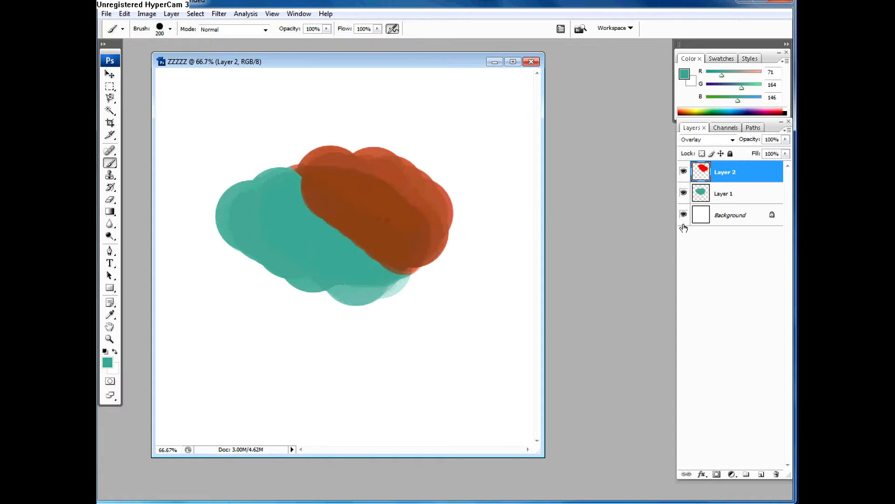
Step: Fill the Background layer with the current green, reset the default colors, and refill it with white and finally black
click(718, 212)
key(alt+BackSpace)
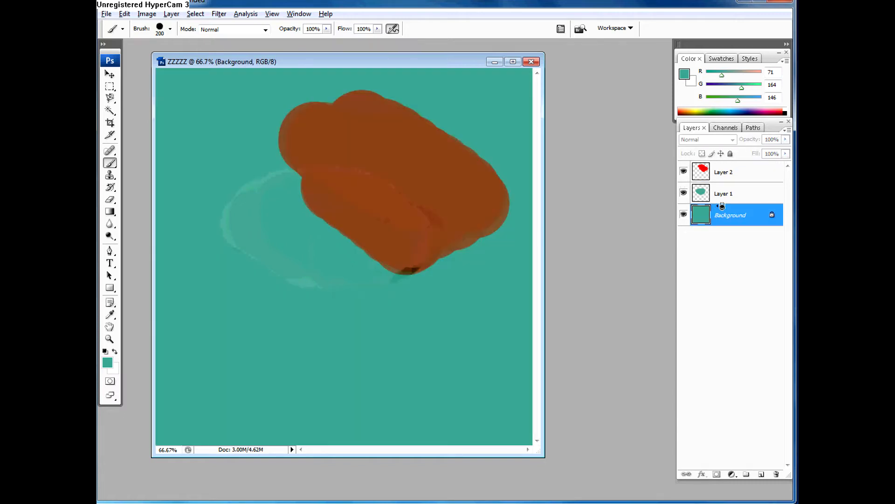
key(d)
key(ctrl+BackSpace)
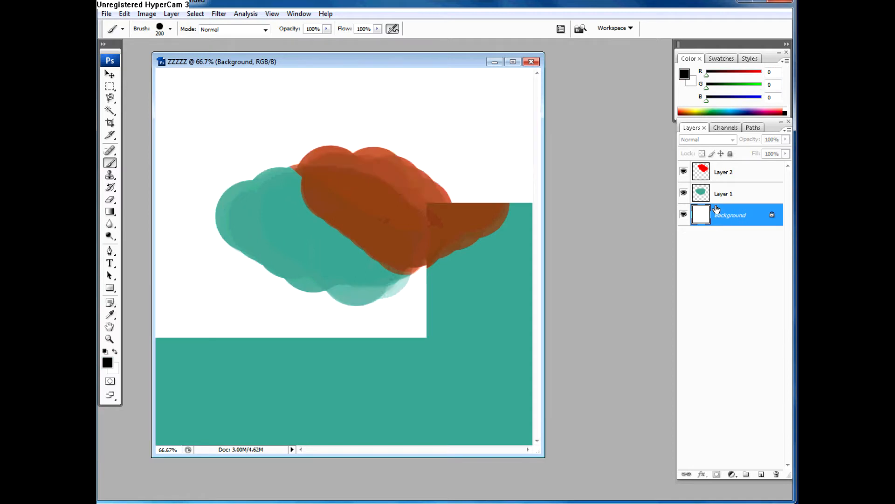
key(alt+BackSpace)
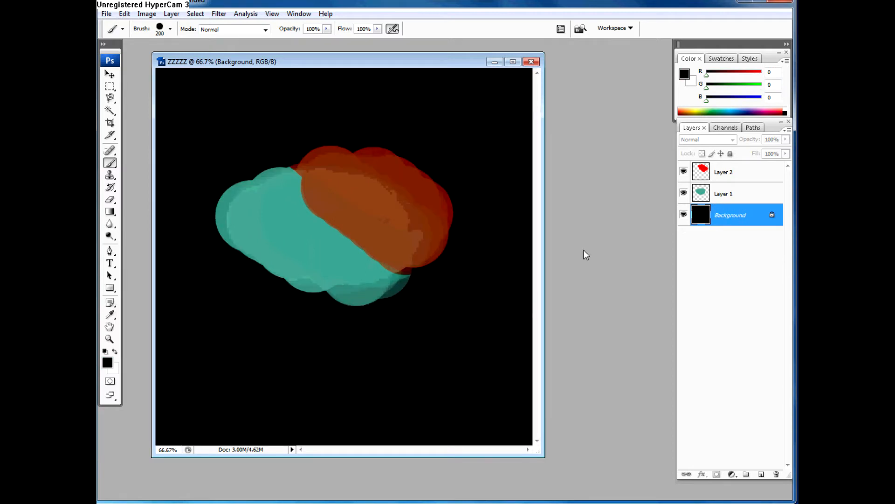
Step: Set Layer 2's blend mode to Normal
click(707, 173)
click(697, 141)
click(695, 147)
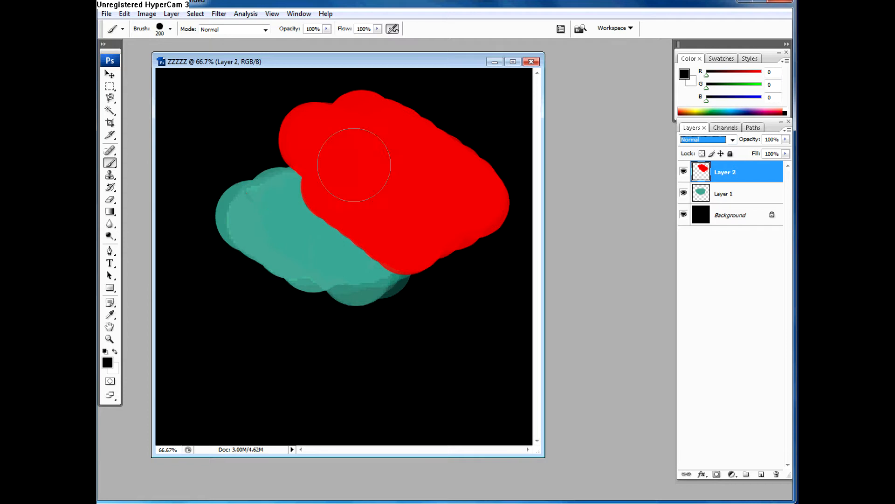
Step: Toggle Layer 2's visibility off and on twice to compare the artwork, selecting Layer 1 briefly in between
click(684, 172)
click(702, 198)
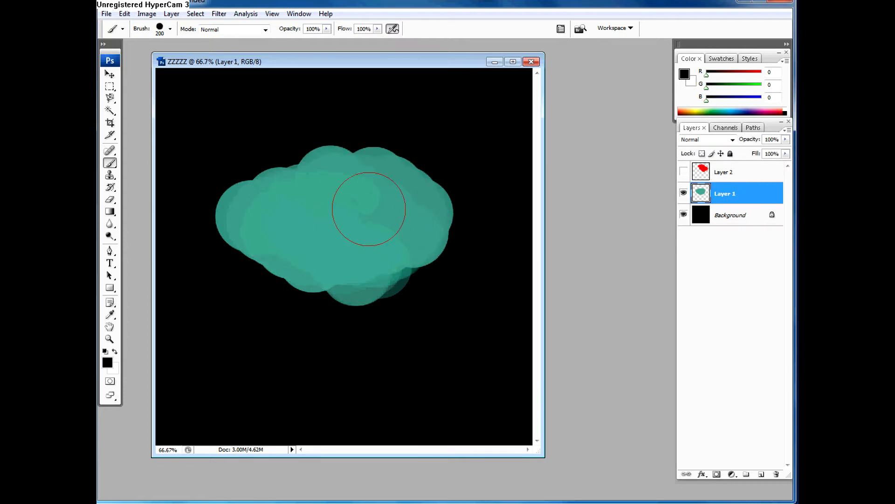
click(692, 175)
click(684, 172)
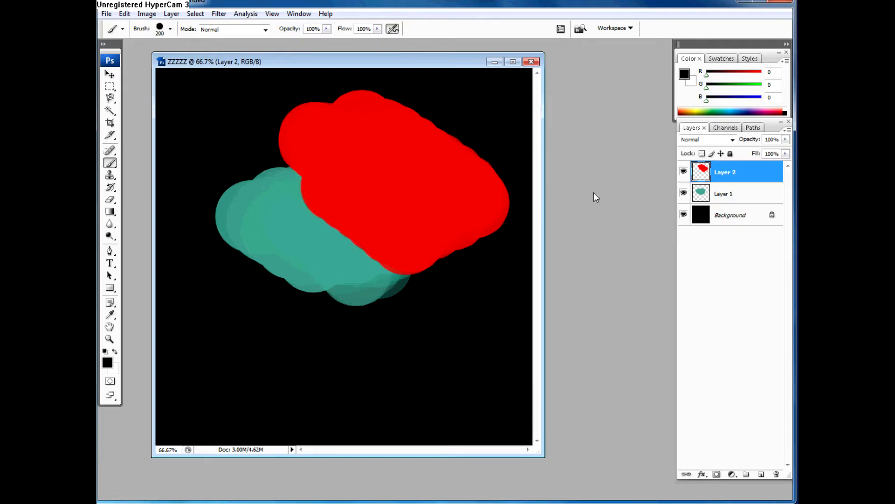
click(684, 172)
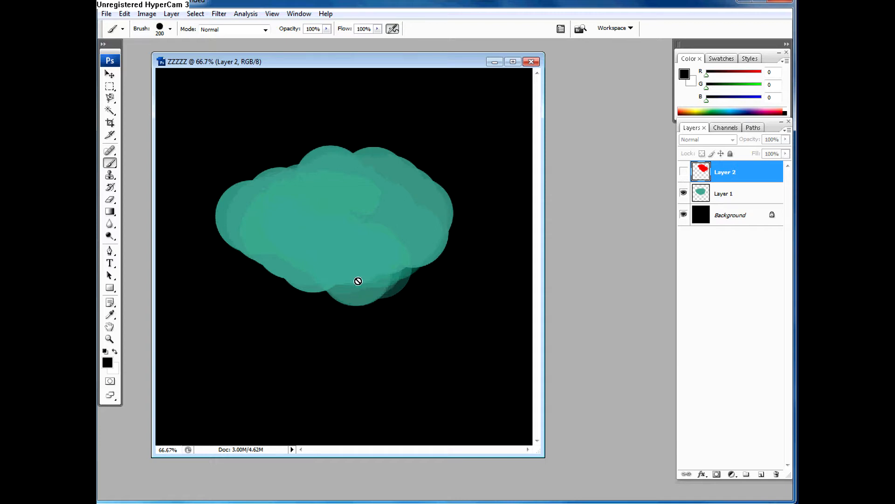
click(685, 175)
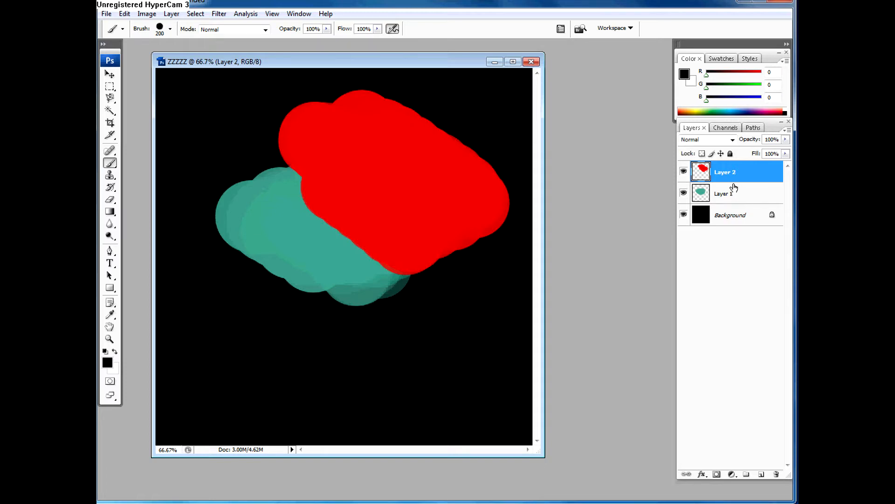
Step: Clip Layer 2 to Layer 1 with a clipping mask and select Layer 1
drag(733, 184, 733, 191)
alt+click(744, 183)
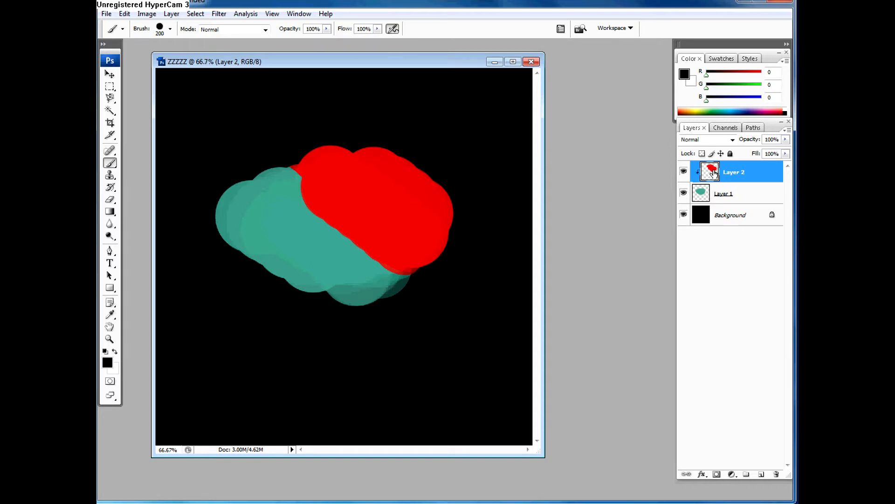
click(736, 193)
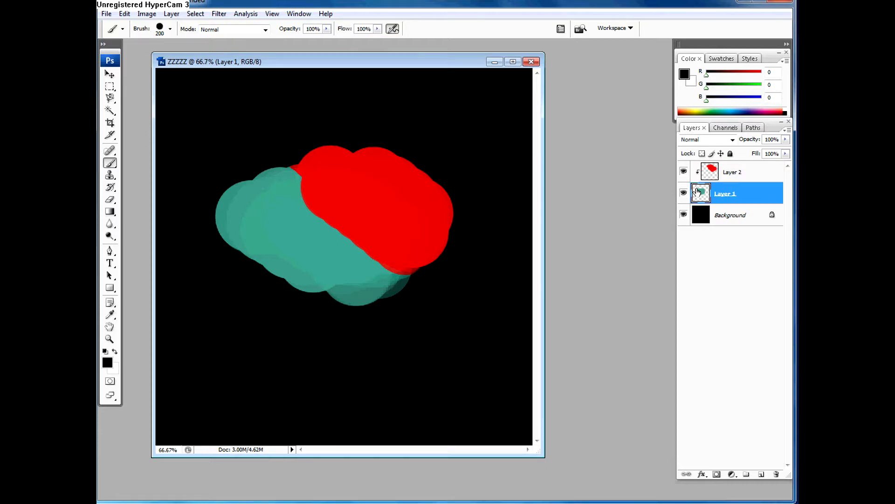
Step: Release Layer 2's clipping mask and toggle the layer's visibility off and on
alt+click(734, 183)
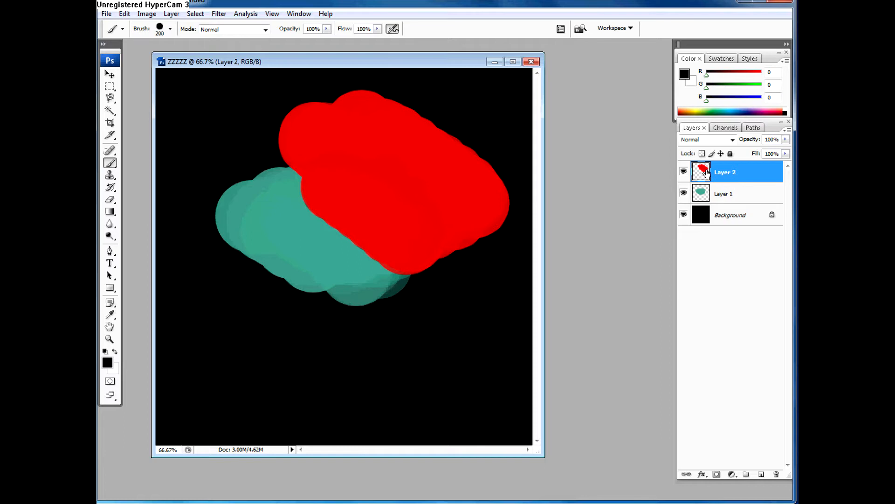
click(684, 172)
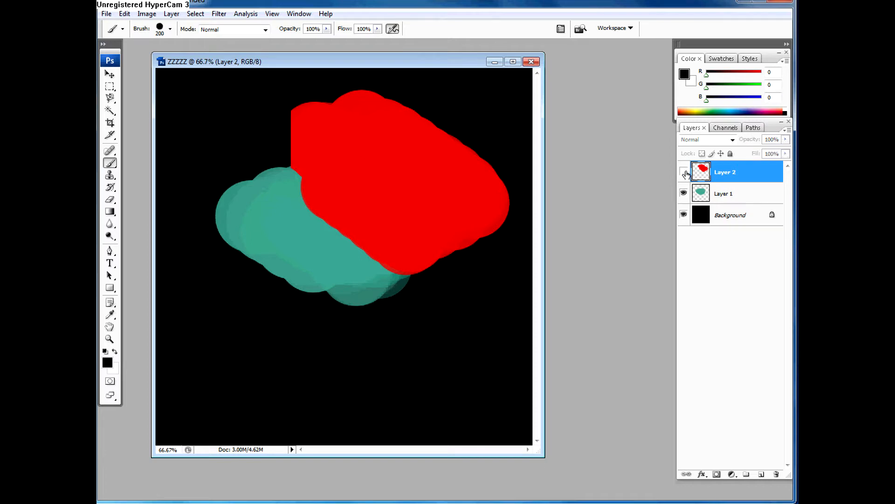
click(684, 173)
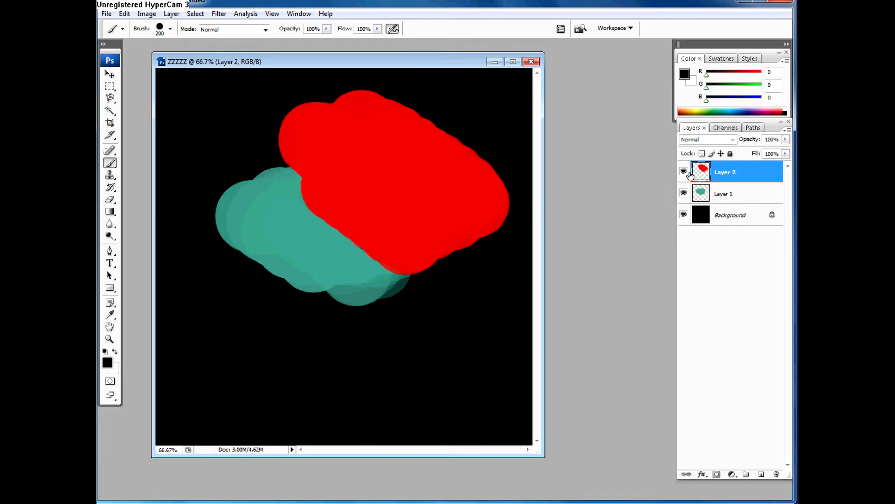
Step: Toggle Layer 2's clipping mask on and off, reduce its fill to 51%, and toggle the clipping mask on and off again
alt+click(734, 182)
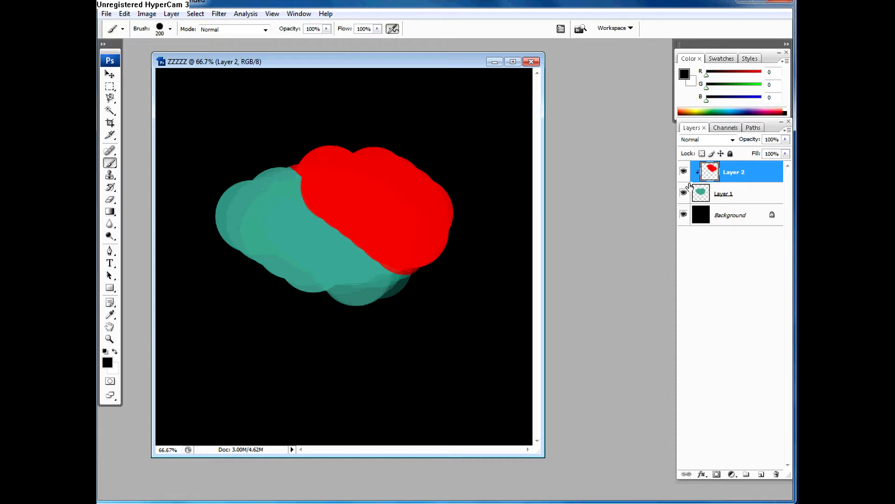
alt+click(726, 182)
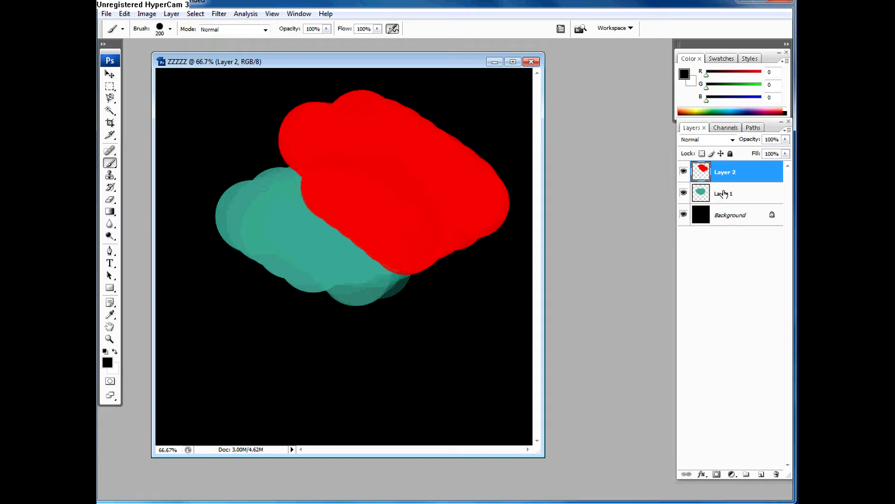
click(785, 154)
drag(765, 164, 758, 164)
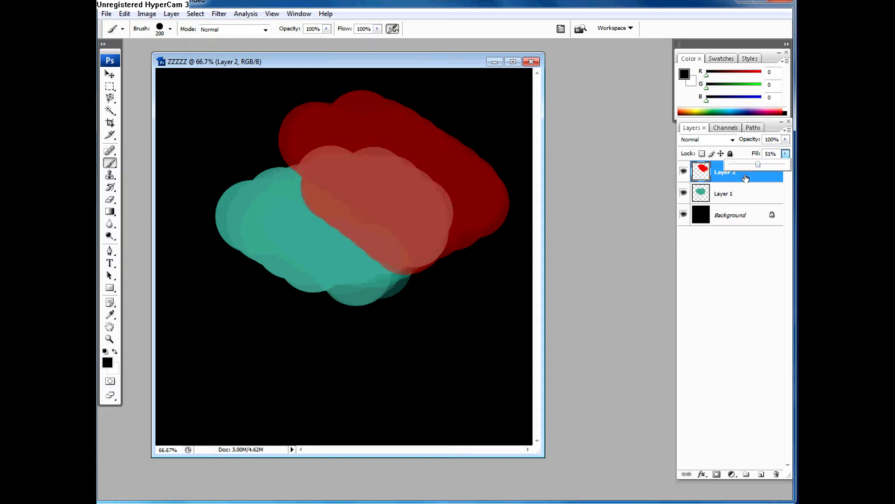
alt+click(731, 182)
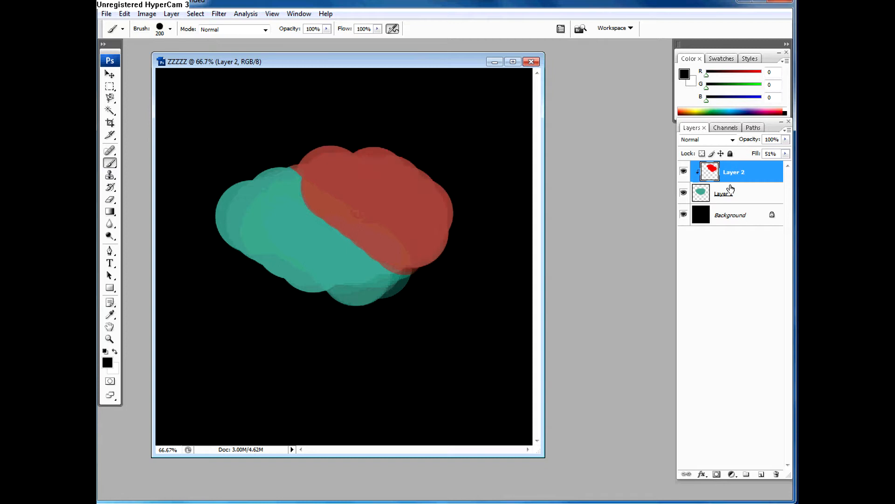
alt+click(734, 181)
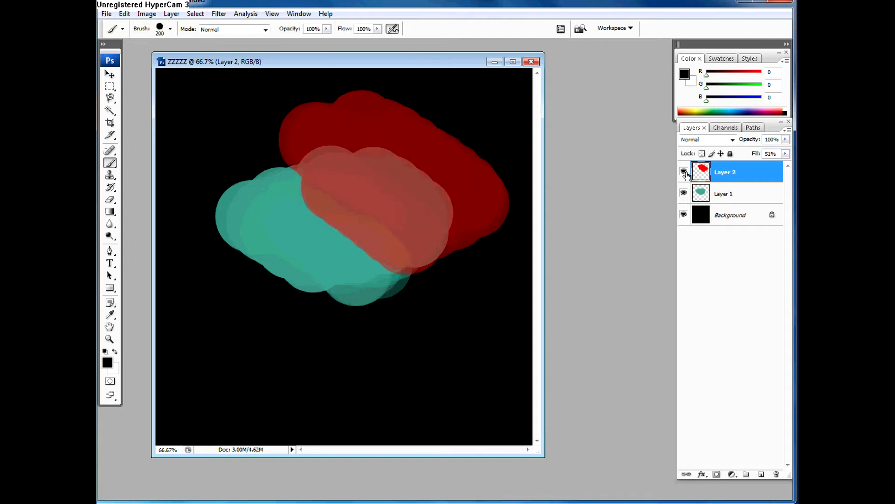
Step: Restore Layer 2's fill to 100%
click(785, 154)
drag(781, 166, 782, 168)
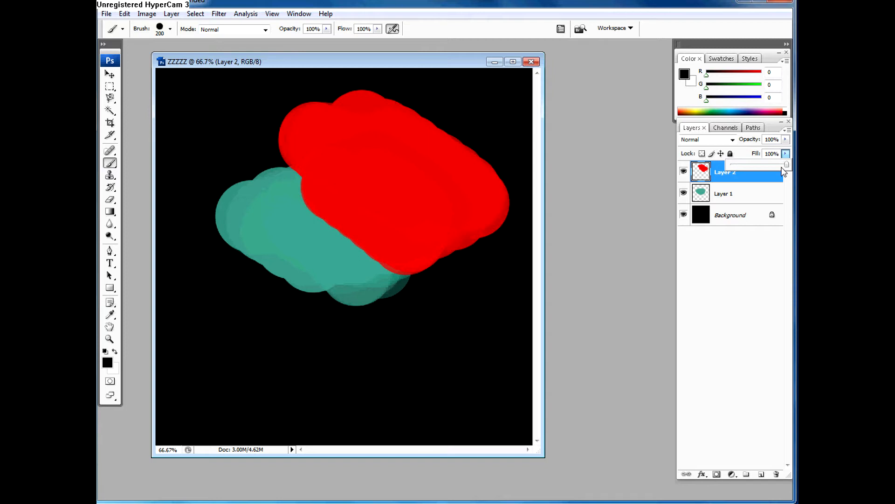
drag(728, 165, 787, 164)
Step: Clip Layer 2 to Layer 1 with a clipping mask, select Layer 1 briefly and reselect Layer 2
click(725, 195)
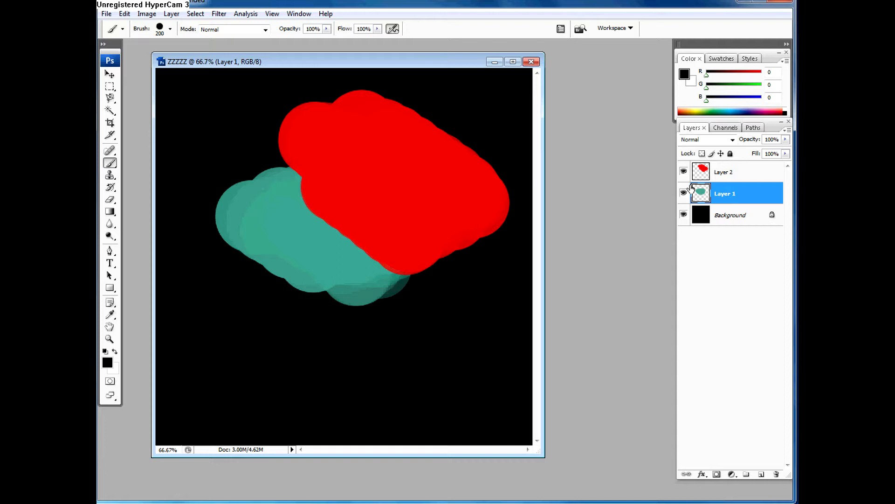
click(730, 178)
alt+click(718, 183)
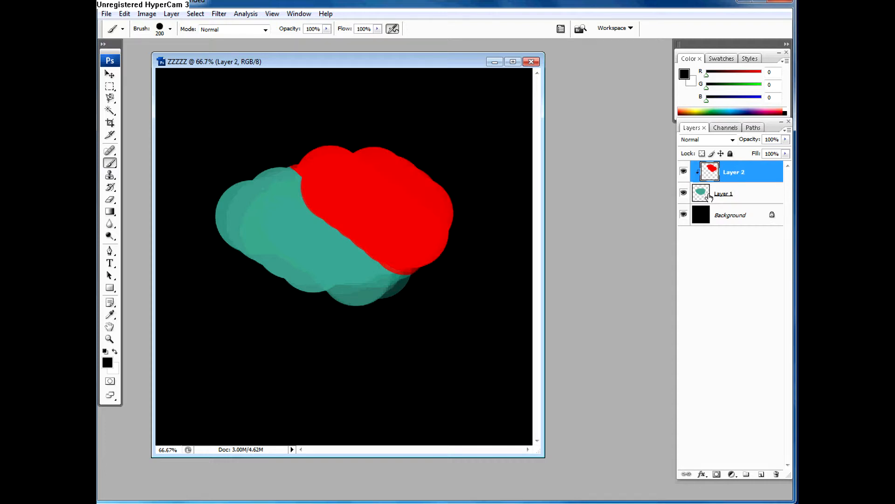
click(708, 193)
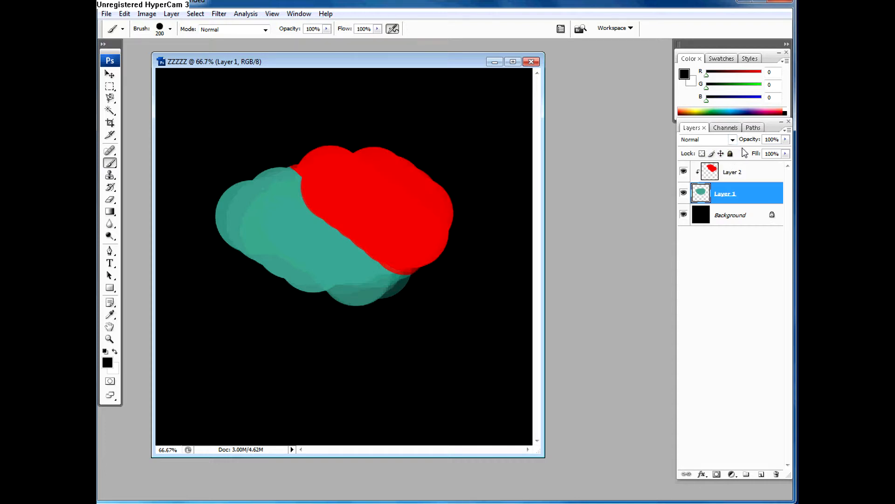
click(732, 173)
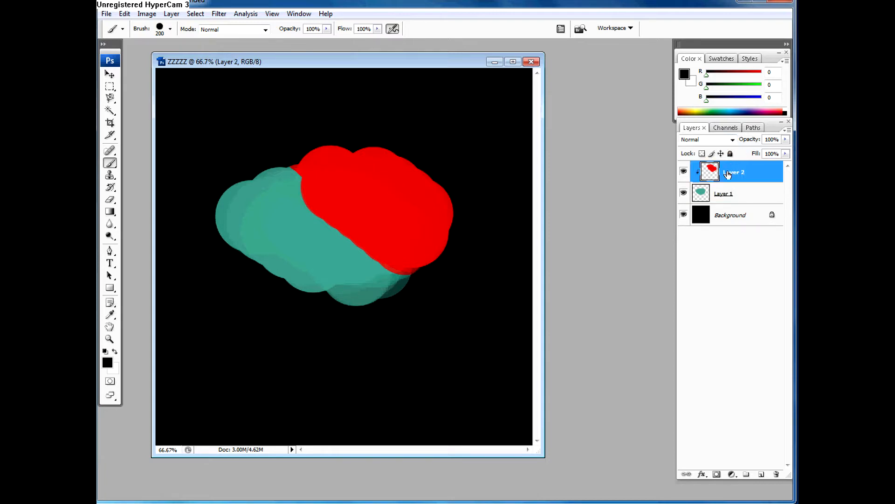
Step: Fully lock Layer 1 and Layer 2, and add a new empty layer above them
click(725, 200)
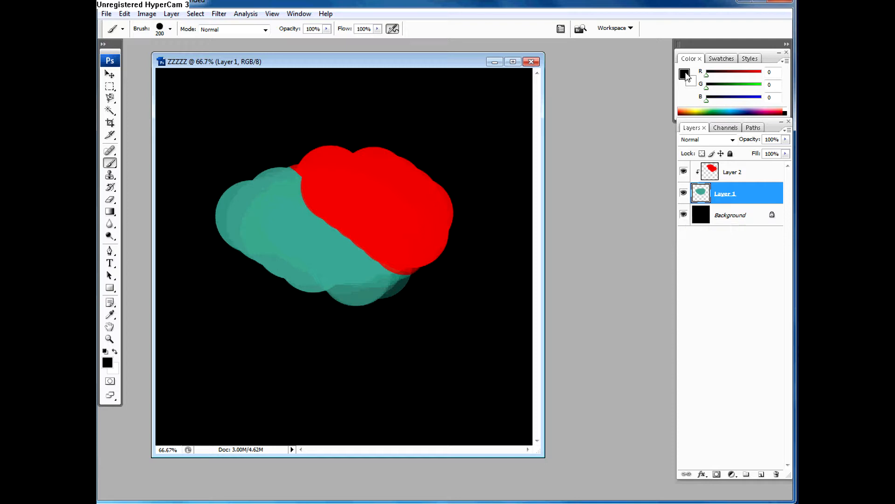
click(730, 155)
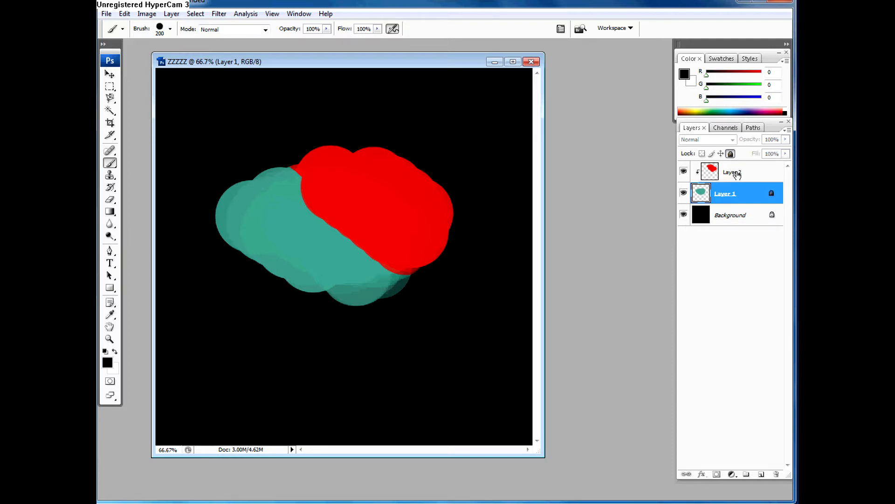
click(734, 171)
click(730, 154)
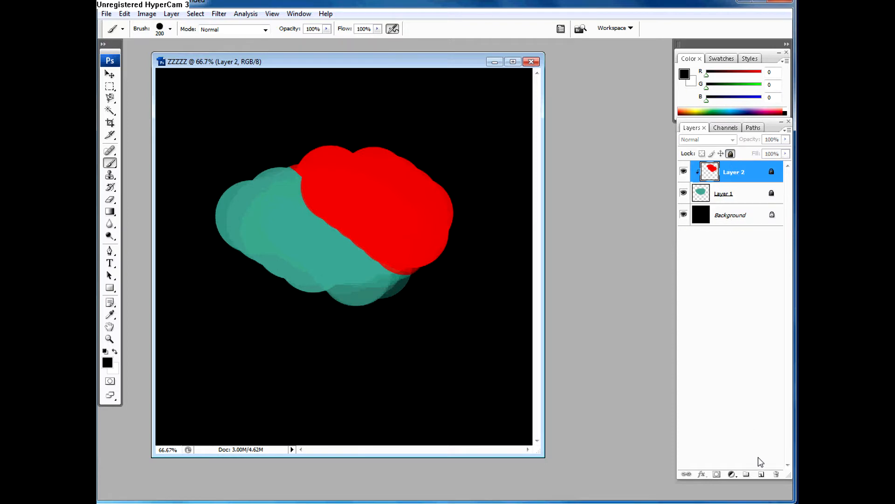
click(761, 473)
Step: Remove the full locks from Layer 2 and Layer 1
click(745, 195)
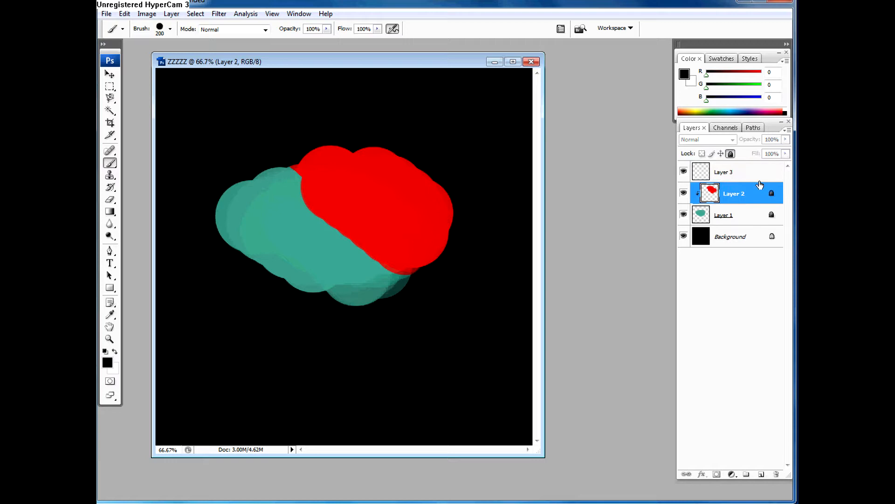
click(731, 154)
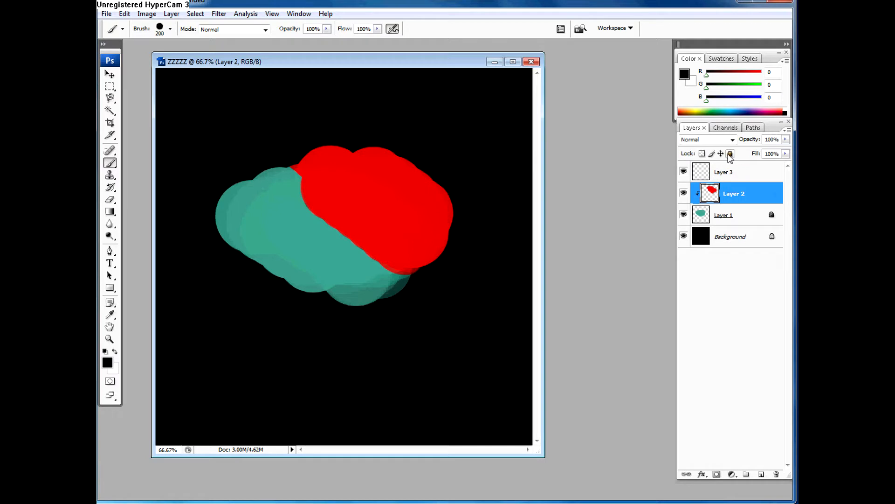
click(749, 216)
click(731, 154)
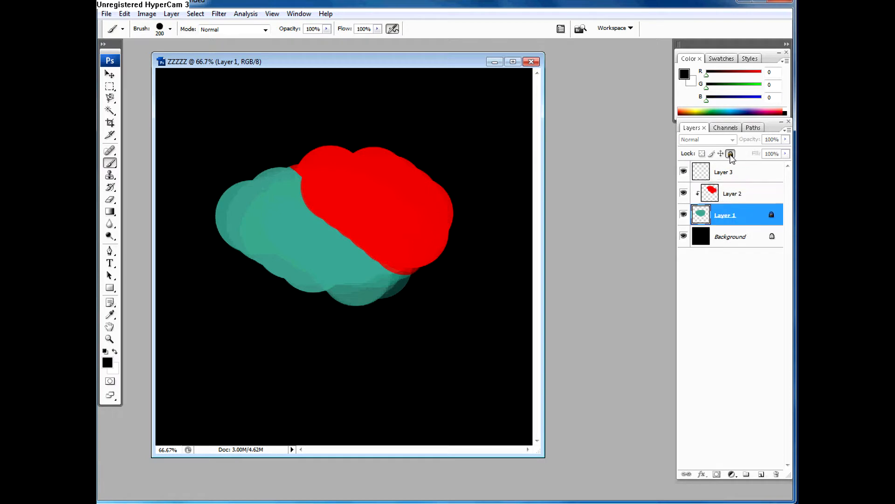
Step: Delete the empty Layer 3
click(730, 199)
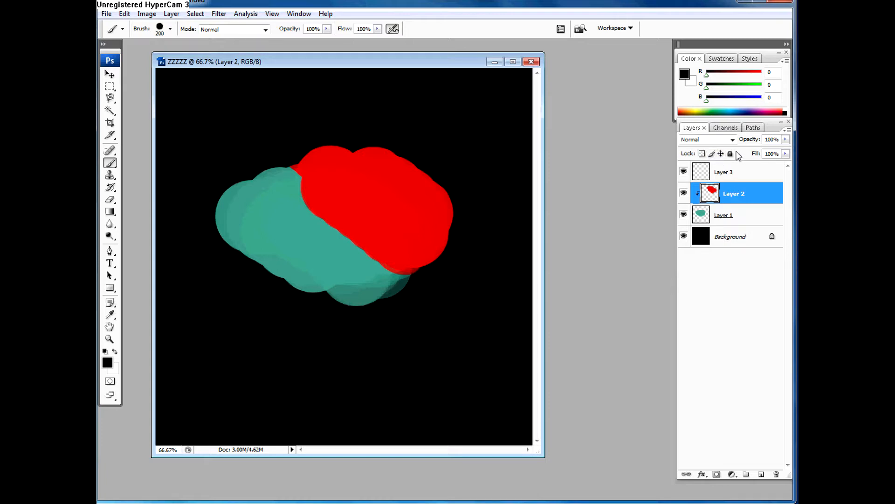
click(721, 178)
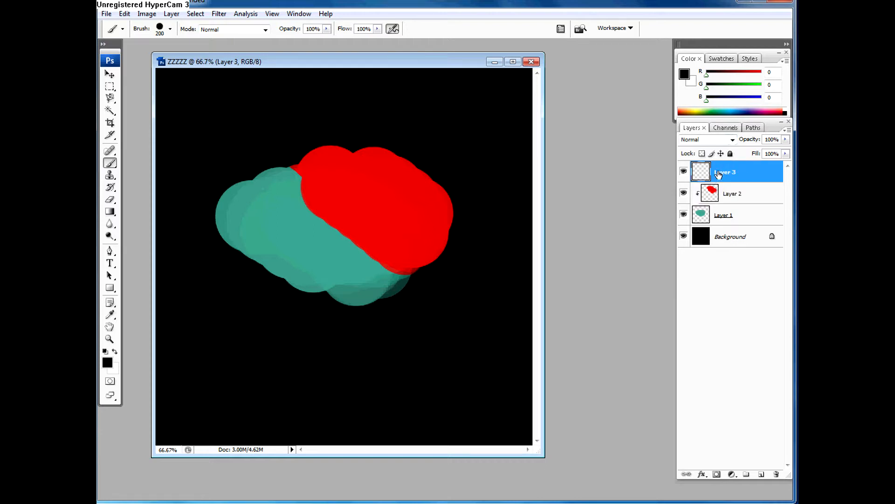
drag(725, 173, 776, 474)
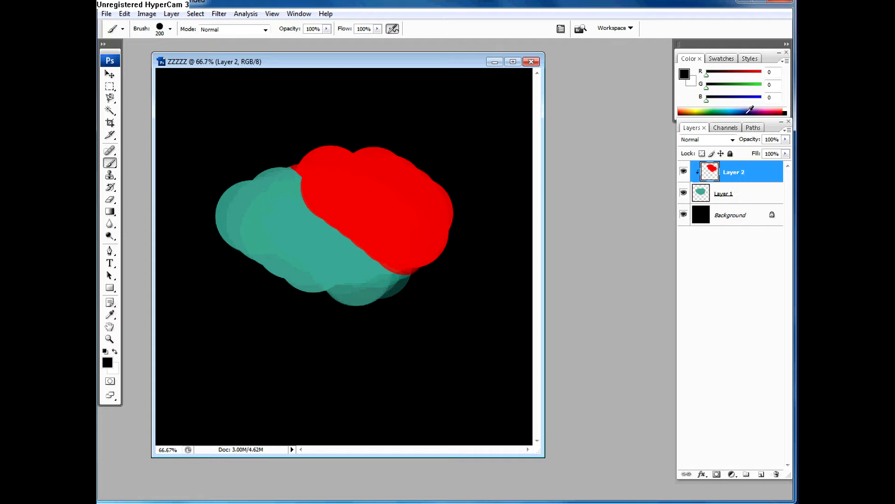
Step: Open the blending options in Layer 1's Layer Style dialog and close the dialog without changing any setting
double_click(734, 172)
click(745, 199)
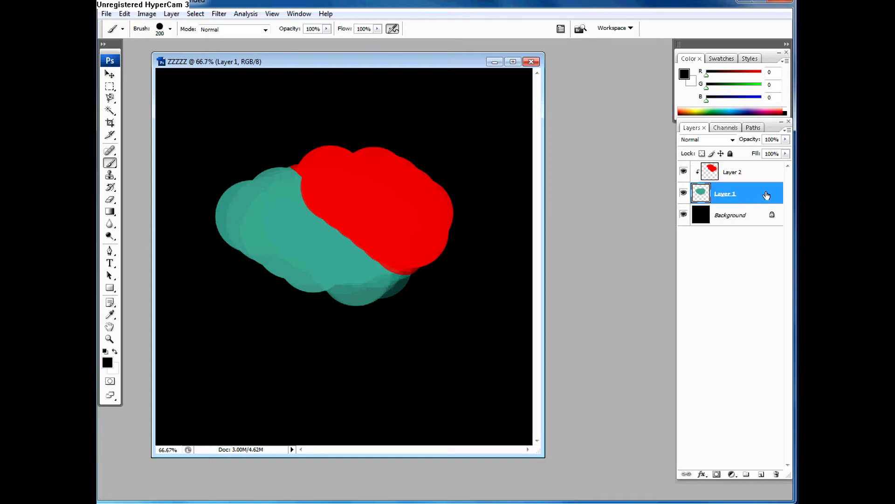
double_click(766, 195)
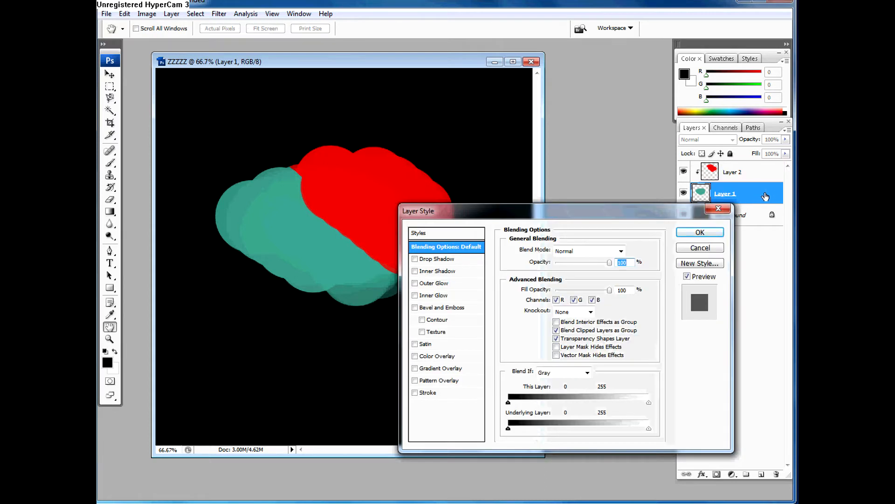
drag(576, 207, 516, 172)
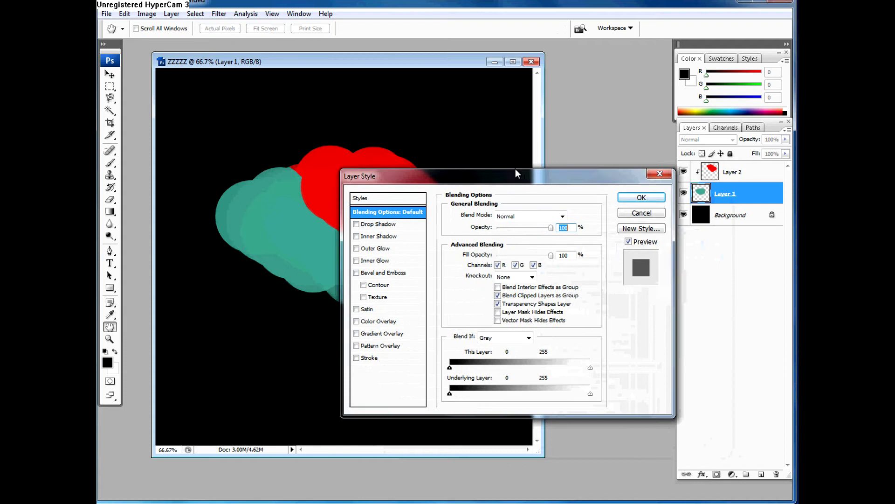
click(641, 197)
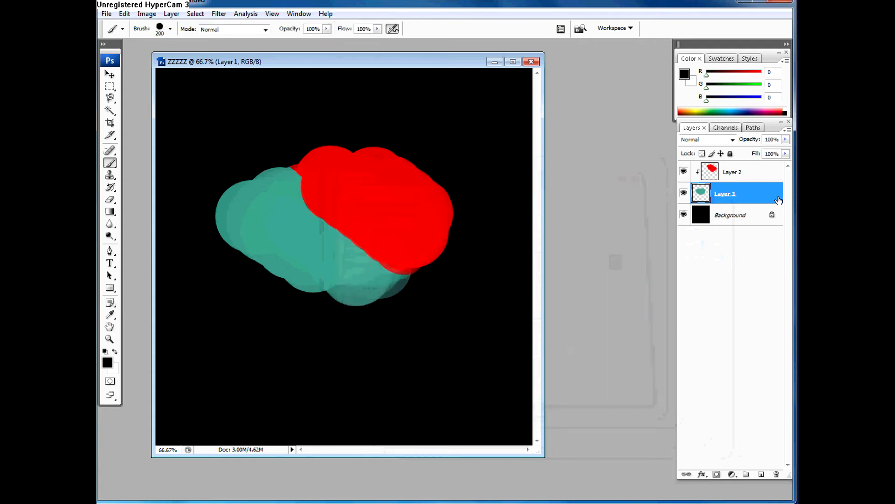
Step: Rename Layer 1 as "zzz"
double_click(724, 195)
drag(736, 194, 711, 192)
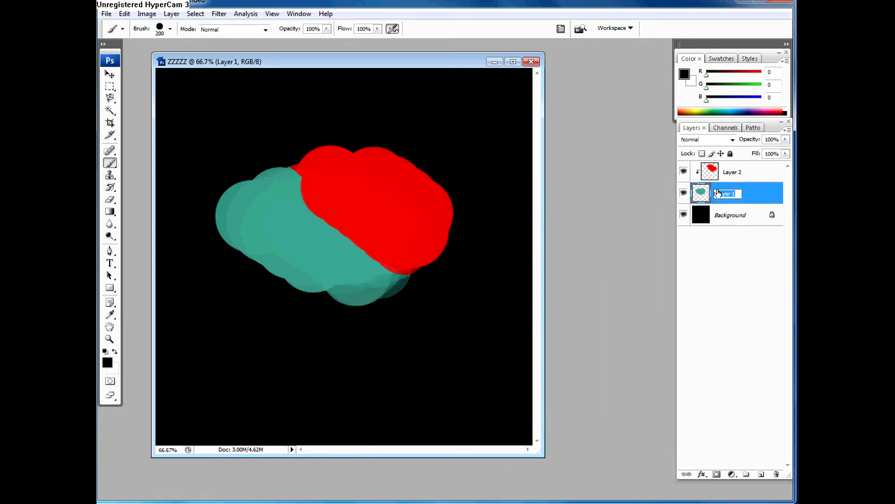
key(BackSpace)
text(zzz)
key(Return)
Step: Rename Layer 2 as "red"
double_click(733, 173)
text(r)
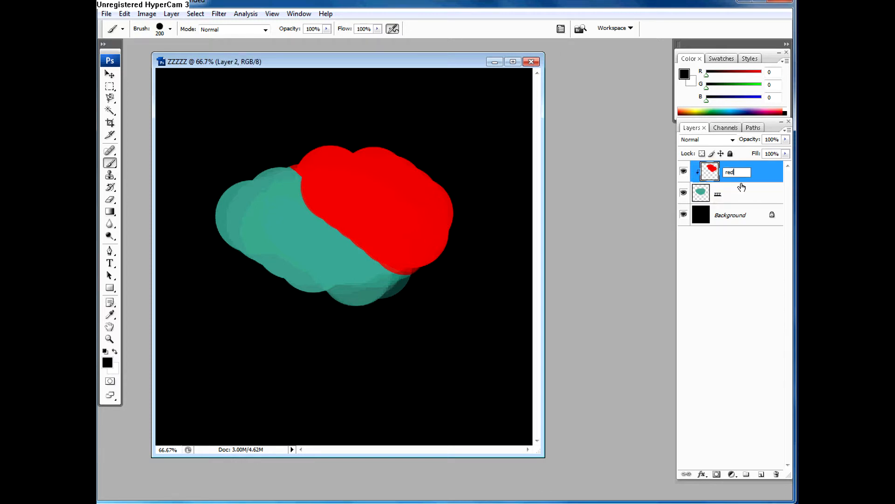
text(ed)
click(728, 197)
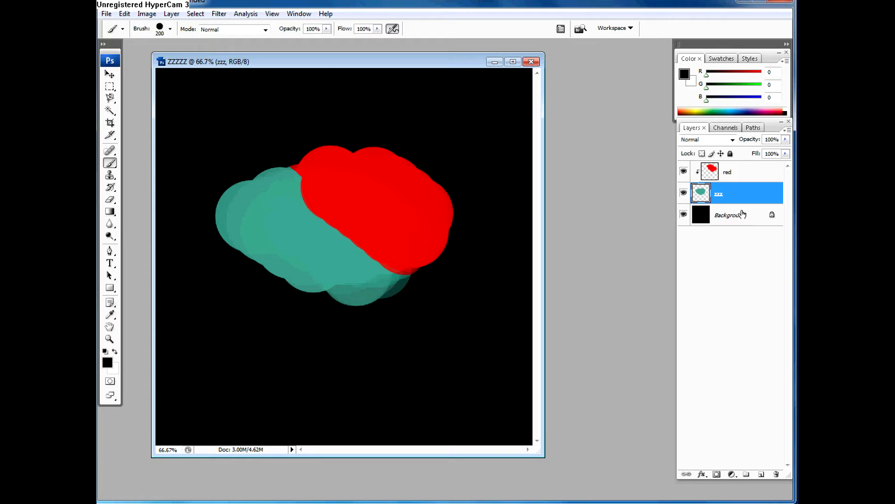
Step: Duplicate the zzz layer
click(733, 179)
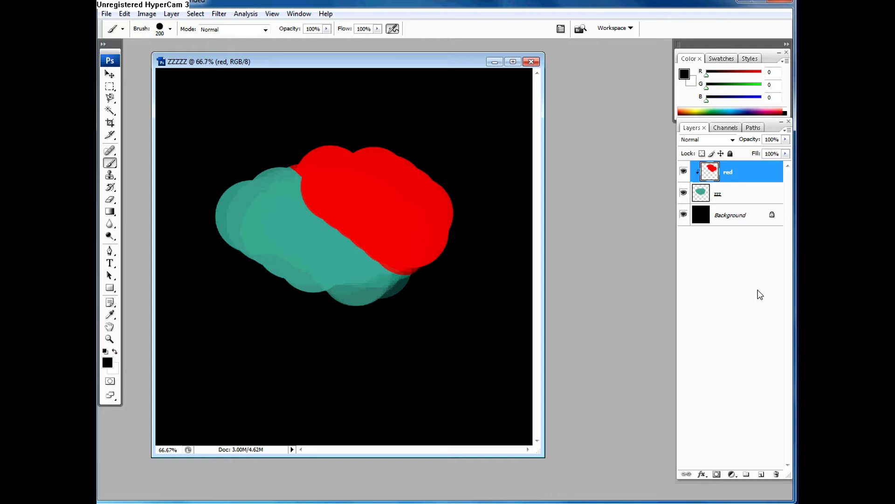
click(724, 200)
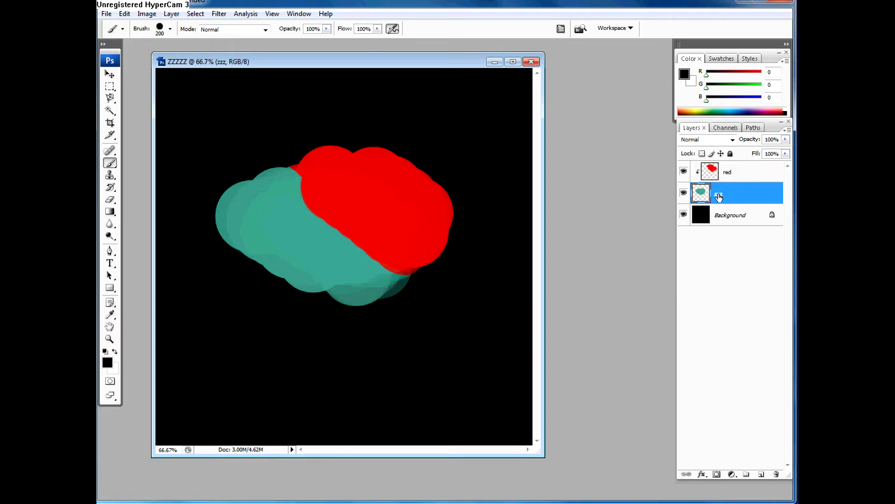
mouse_move(719, 198)
mouse_down()
mouse_move(723, 266)
mouse_move(734, 188)
mouse_move(729, 195)
mouse_up()
drag(728, 194, 763, 474)
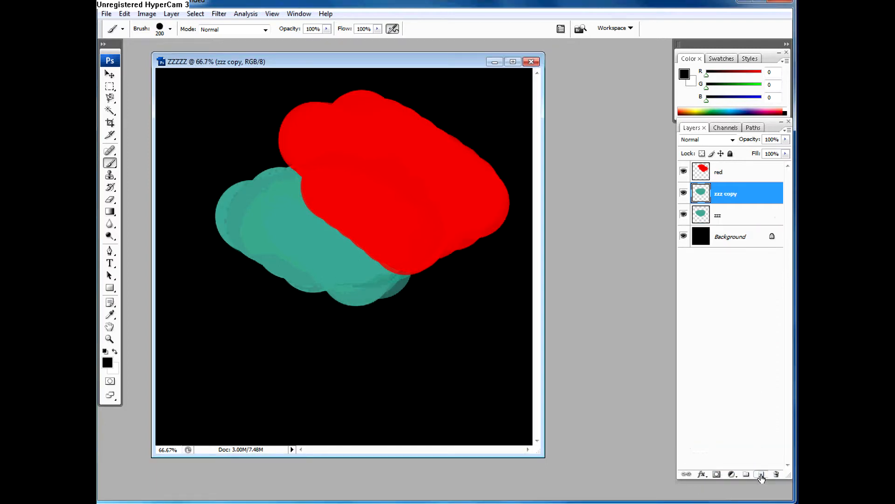
Step: Duplicate the red layer and delete the copy
click(726, 172)
drag(724, 172, 755, 474)
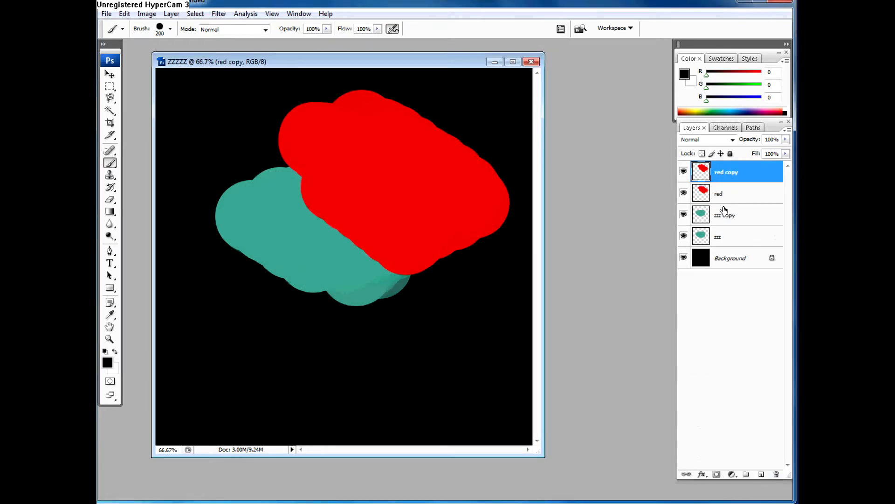
click(724, 240)
click(730, 172)
drag(724, 177, 776, 473)
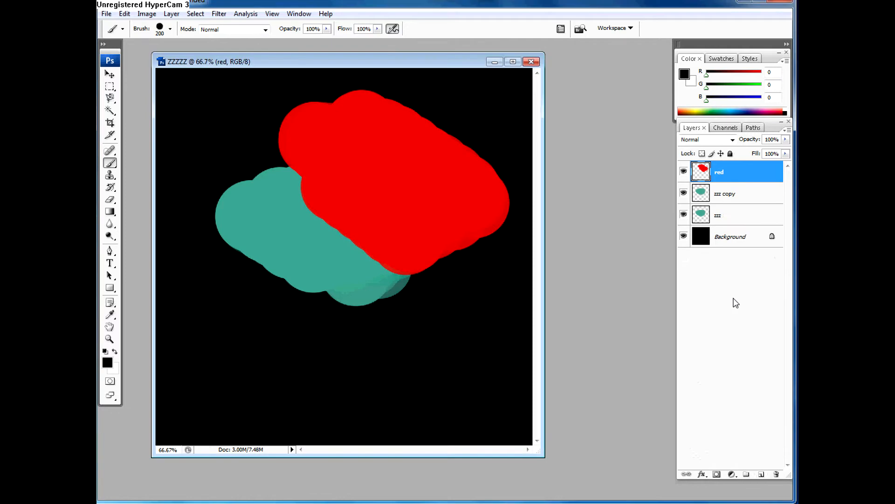
Step: Create a new layer group above the red layer and name it "diffuse"
click(745, 474)
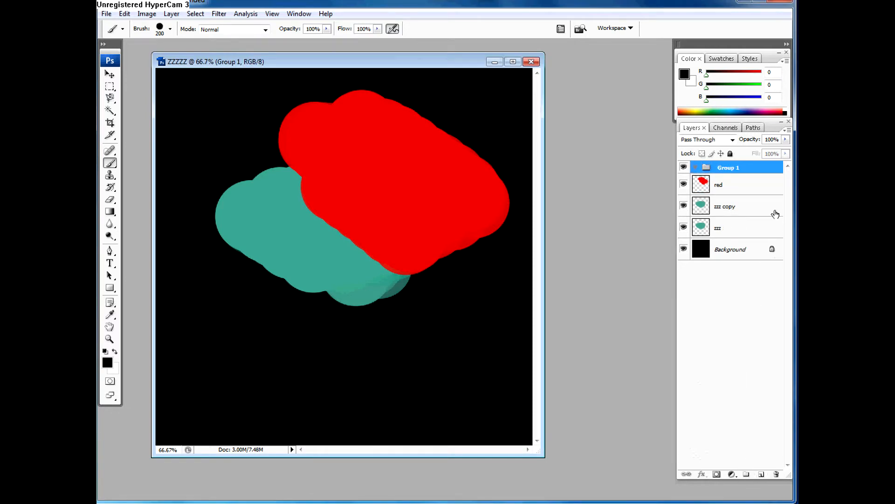
double_click(729, 168)
text(diffuse)
key(Return)
Step: Move the red, zzz copy and zzz layers together into the diffuse group and collapse the group
click(733, 186)
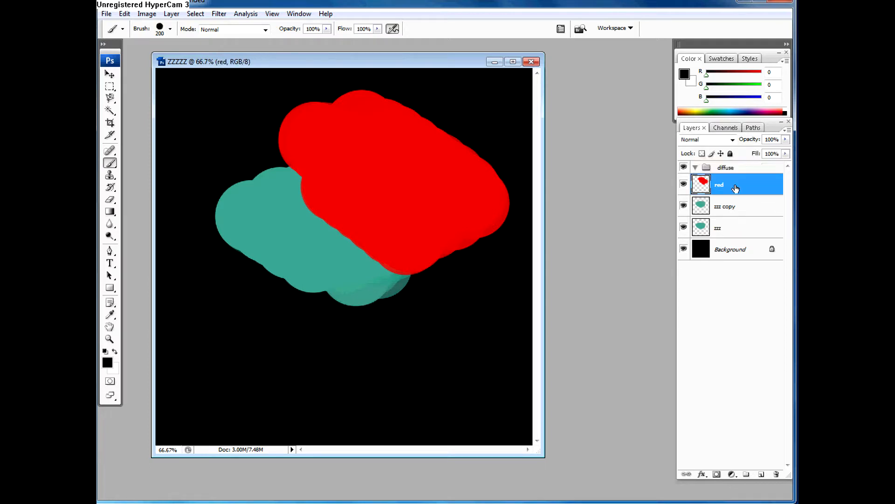
shift+click(723, 228)
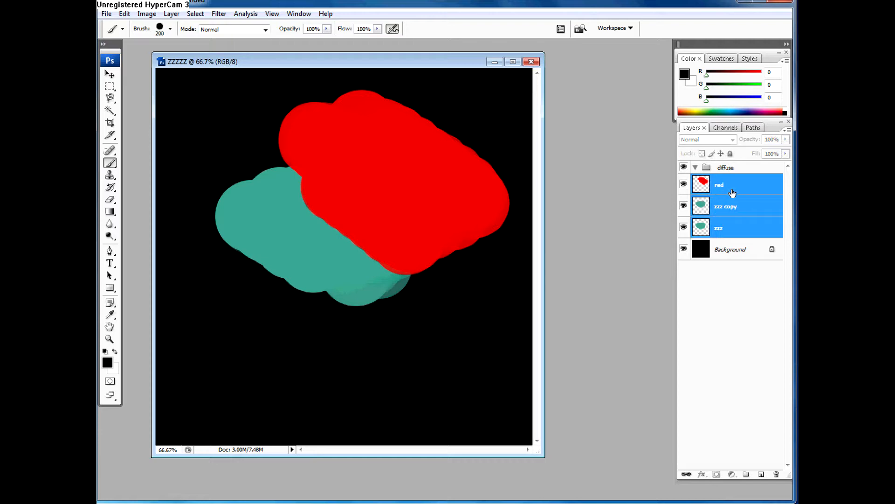
click(732, 192)
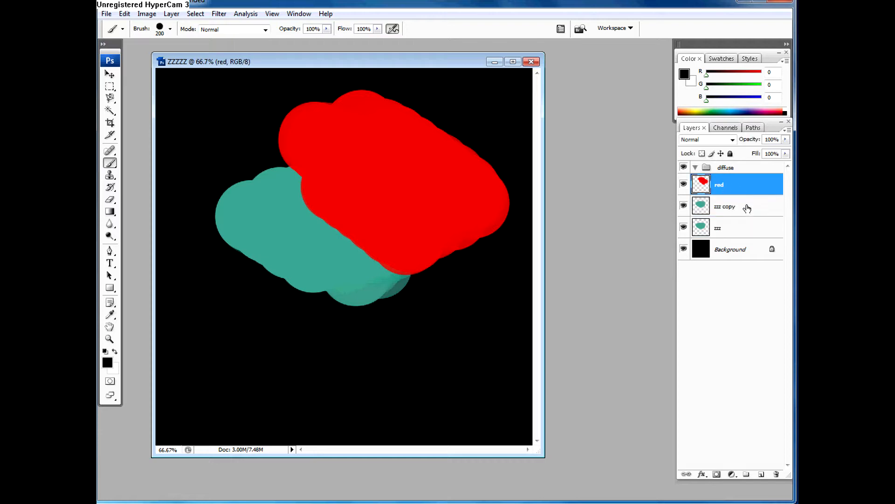
shift+click(728, 230)
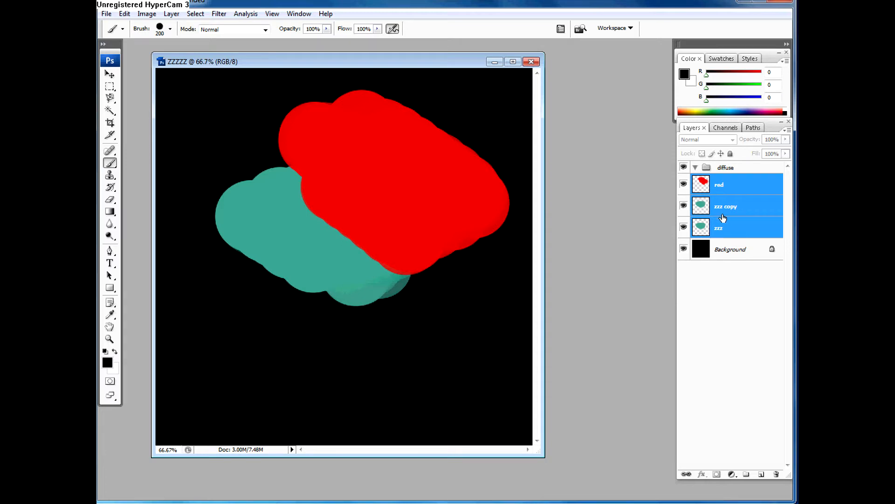
drag(721, 182, 729, 168)
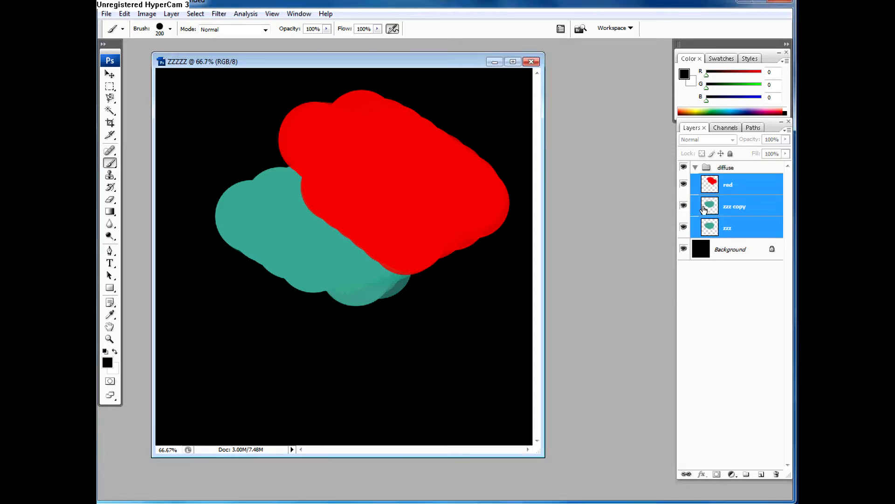
click(696, 167)
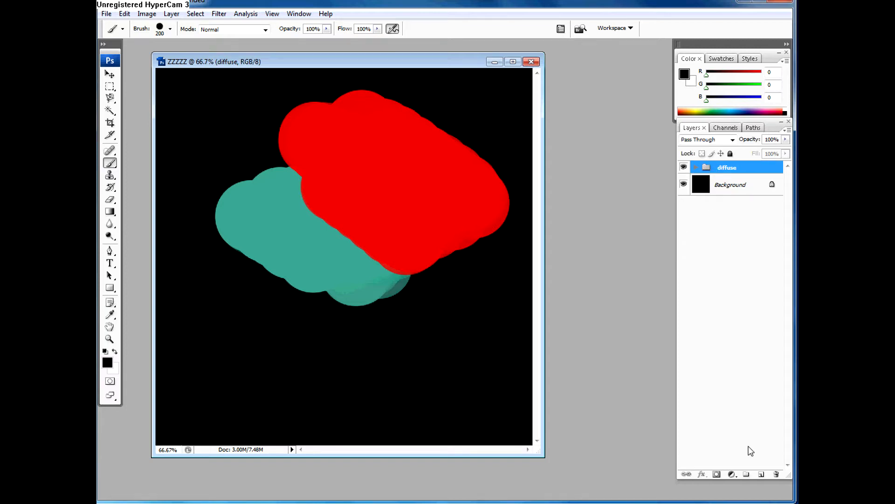
Step: Create a layer group named "np" above the diffuse group, with a new empty layer inside, and collapse it
click(746, 474)
click(761, 474)
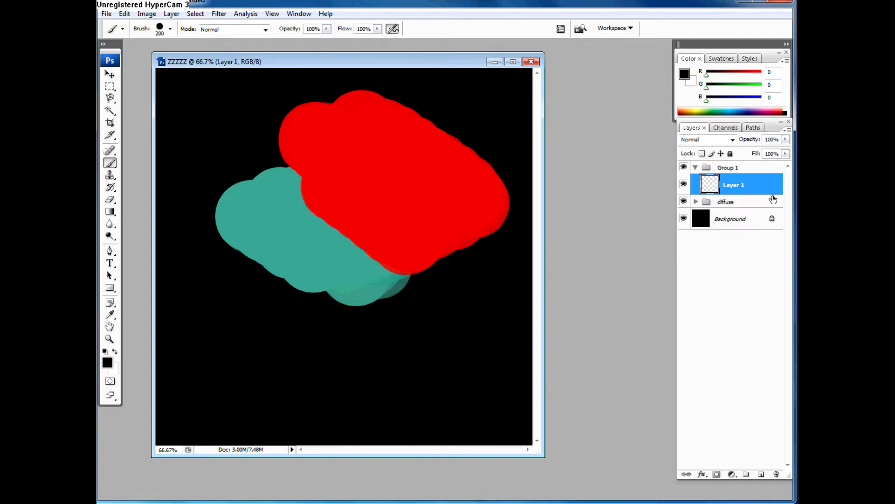
double_click(731, 167)
text(n)
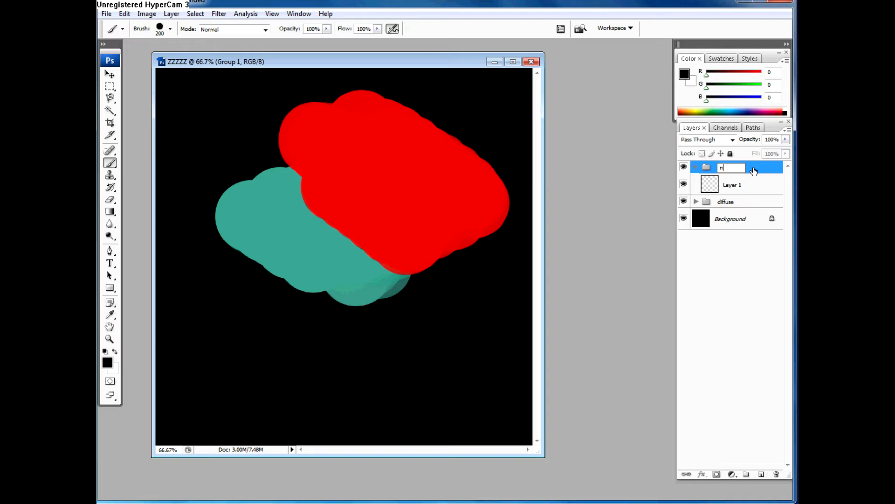
text(p)
key(Return)
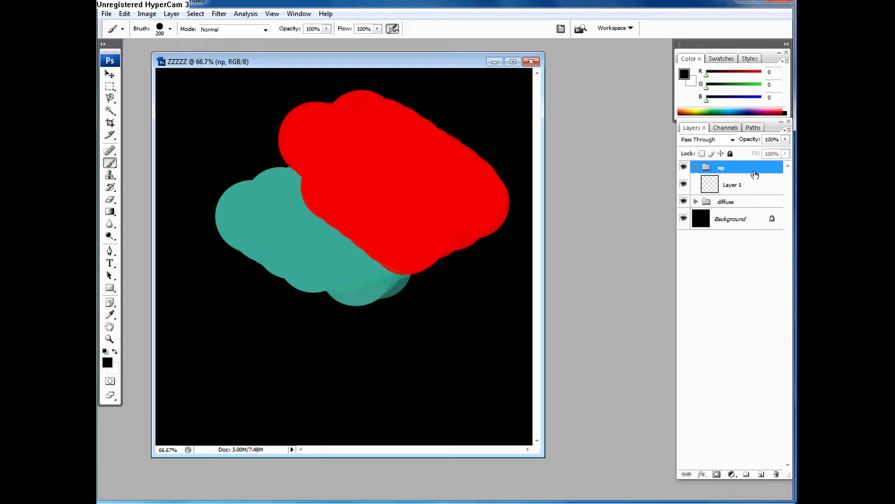
click(706, 178)
click(699, 168)
click(696, 167)
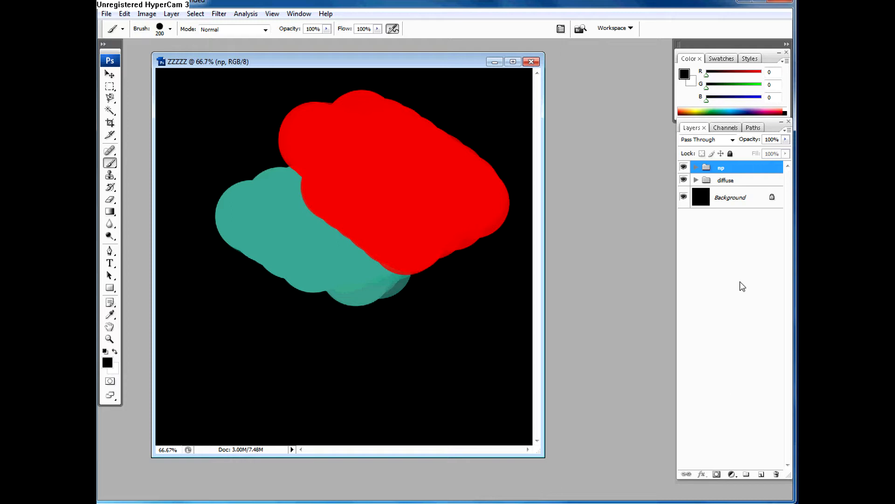
Step: Hide the np group, look into the diffuse group, and make np visible again
click(684, 170)
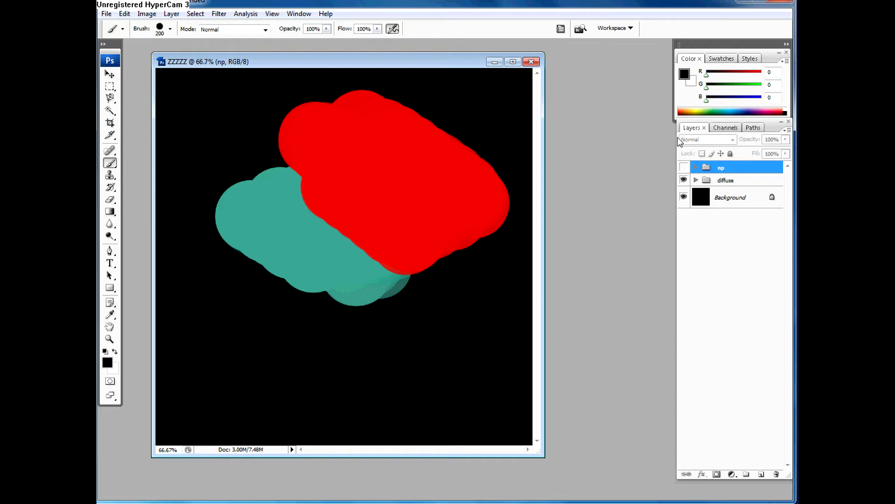
click(696, 181)
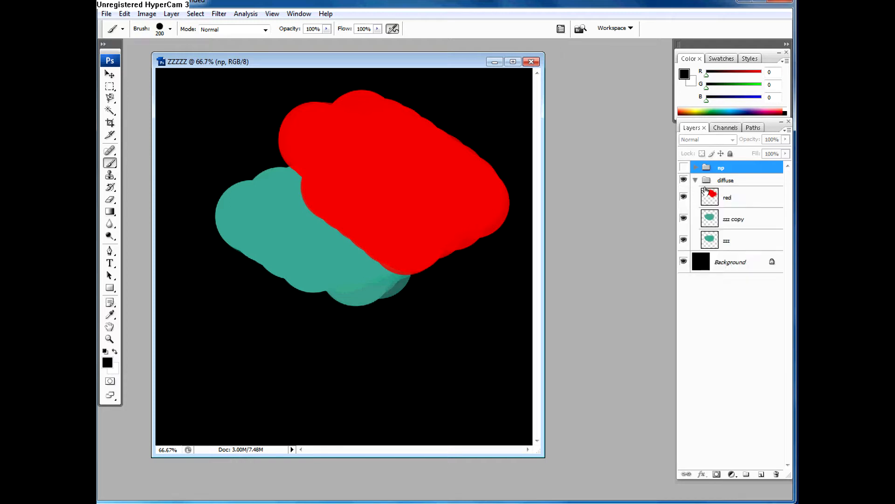
click(736, 197)
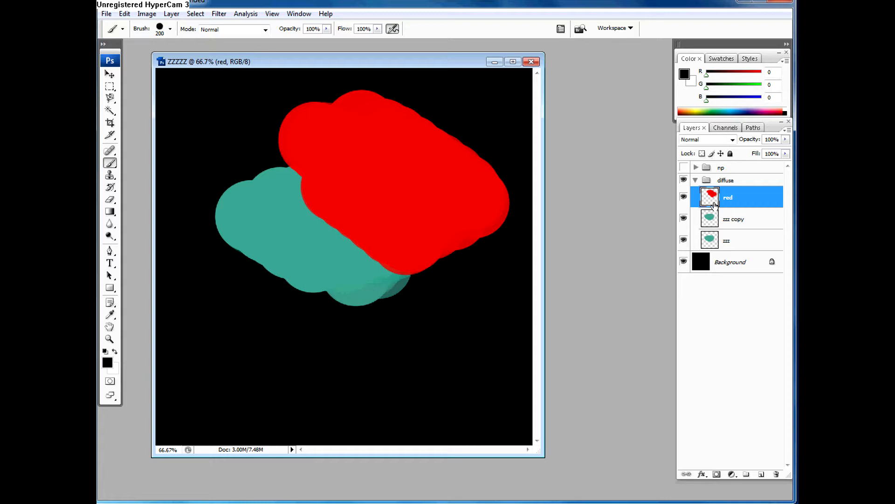
click(694, 180)
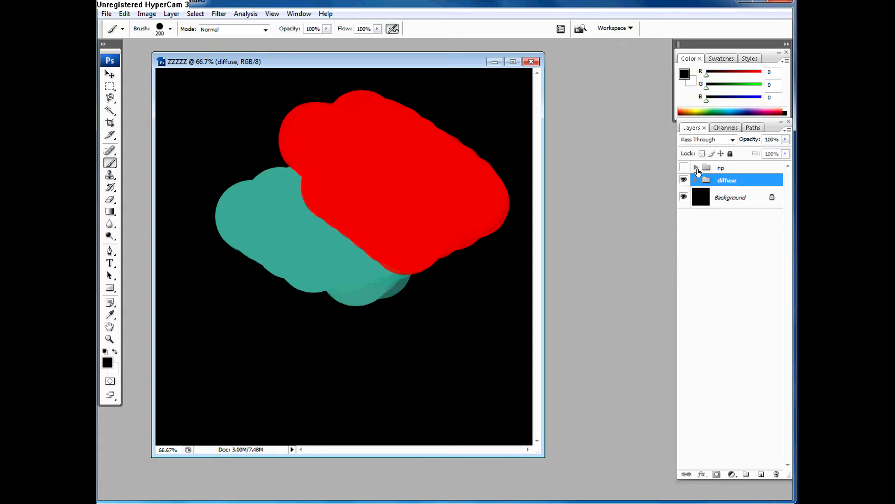
click(684, 167)
click(696, 172)
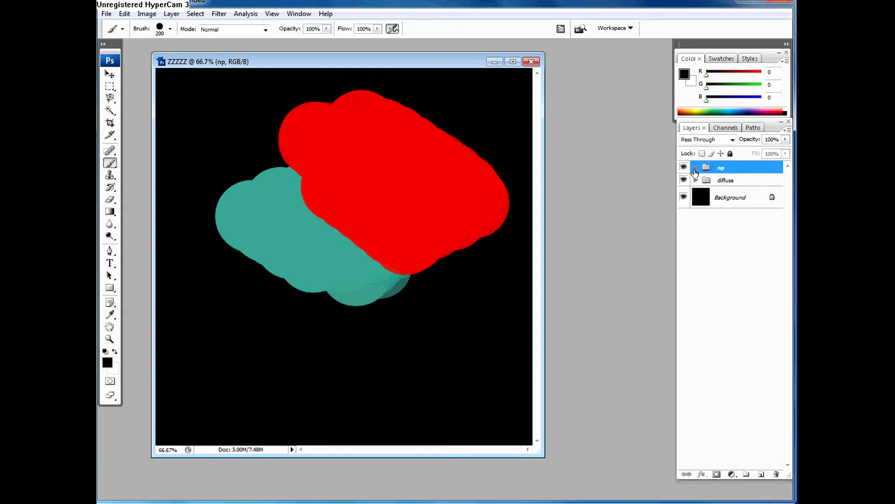
Step: Expand the diffuse group and switch the red layer's visibility off and back on
click(695, 180)
click(684, 197)
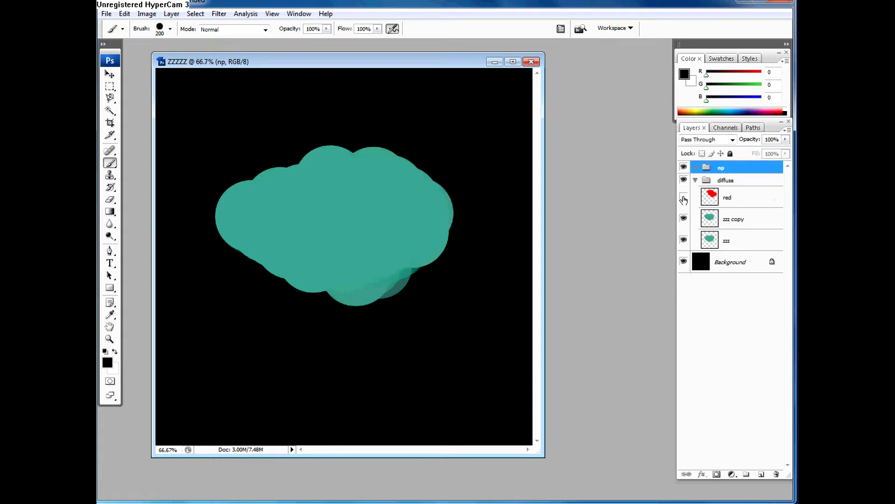
click(683, 197)
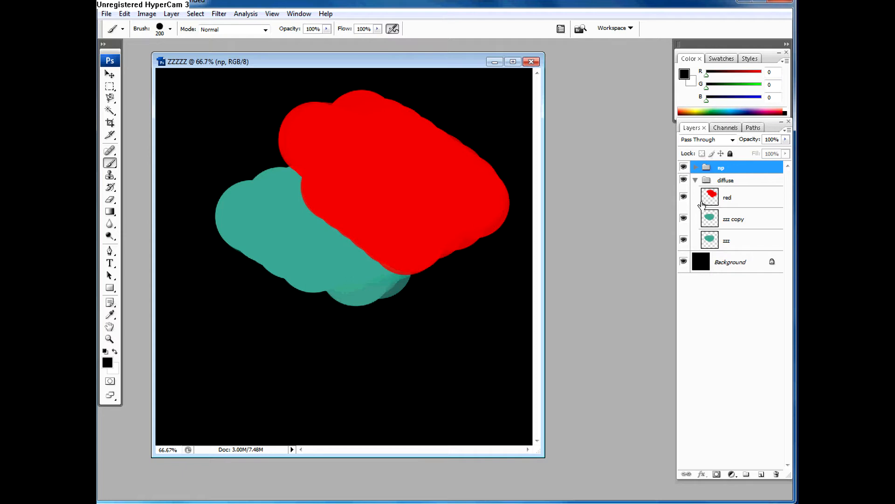
Step: Assign an Orange colour label to the red layer and a Green one to the zzz copy layer
right_click(684, 200)
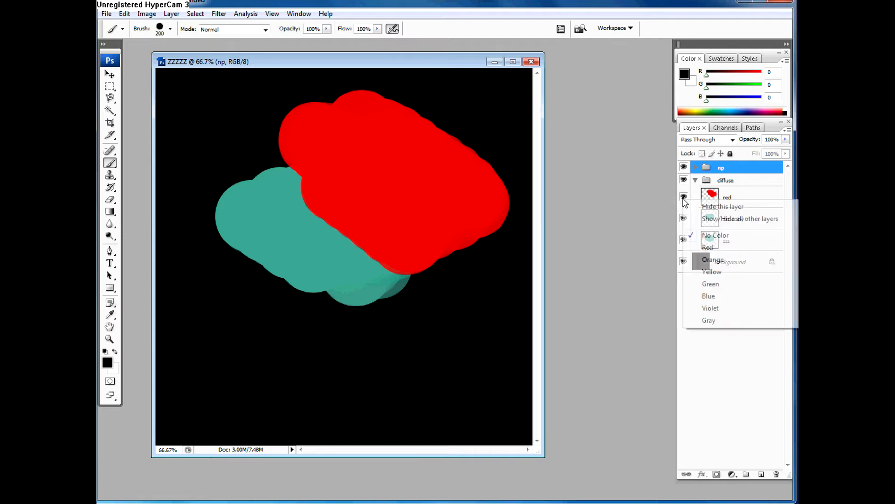
click(709, 260)
right_click(687, 218)
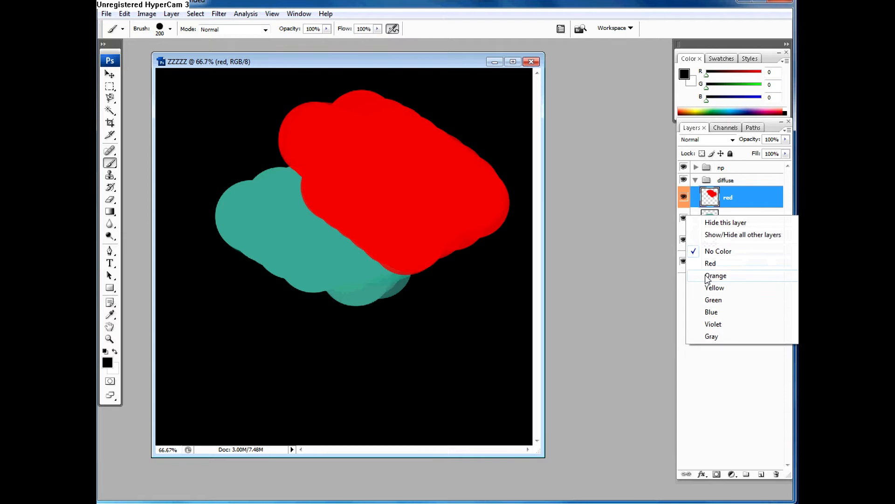
click(713, 300)
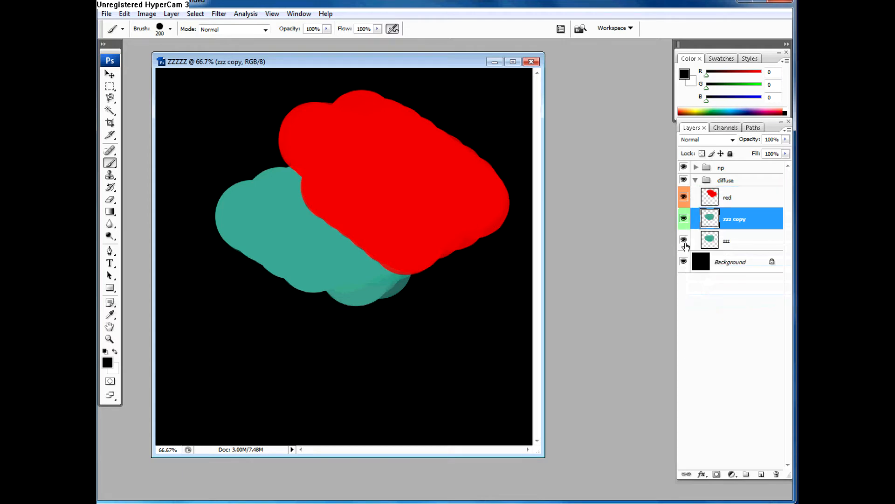
right_click(684, 242)
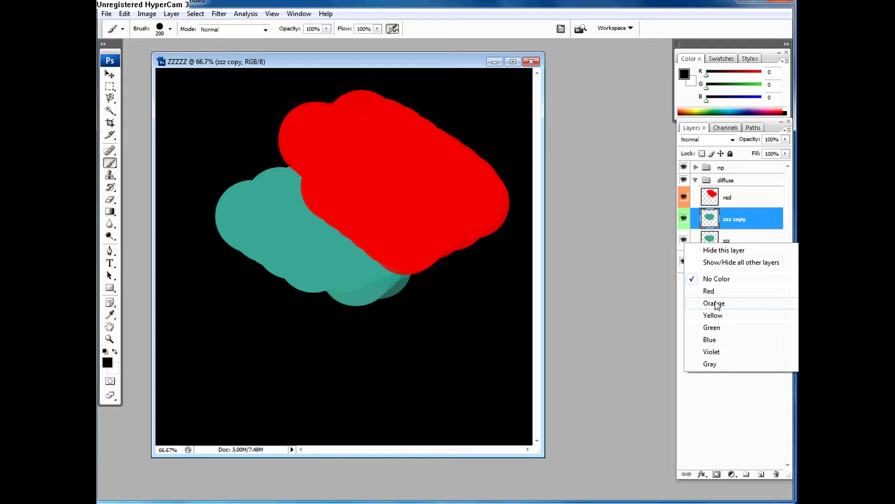
click(694, 240)
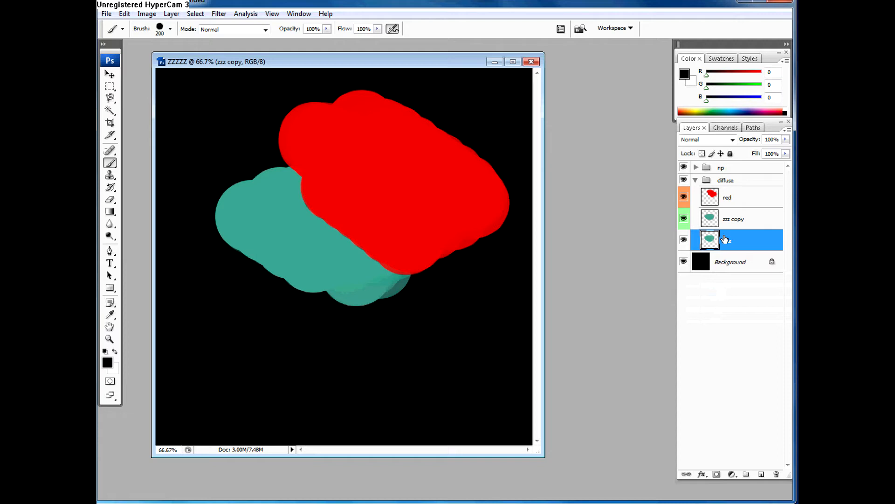
Step: Hide the zzz copy layer and change its colour label to Gray
click(684, 218)
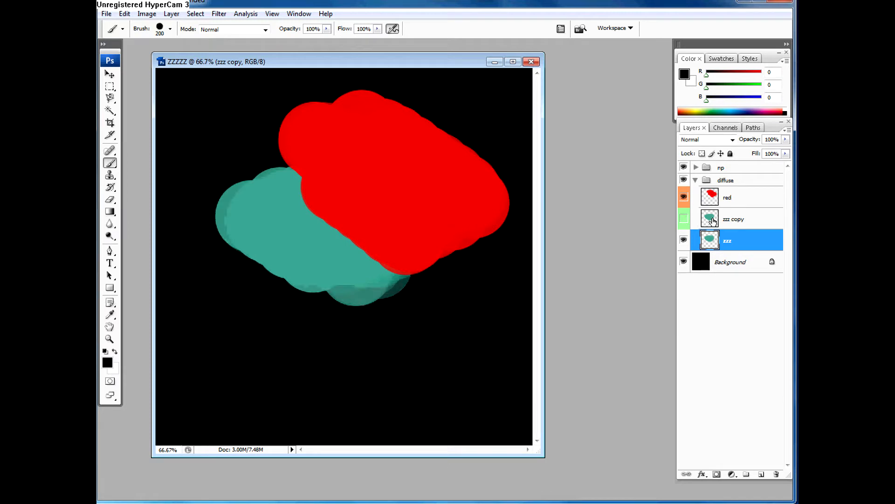
right_click(687, 223)
click(710, 341)
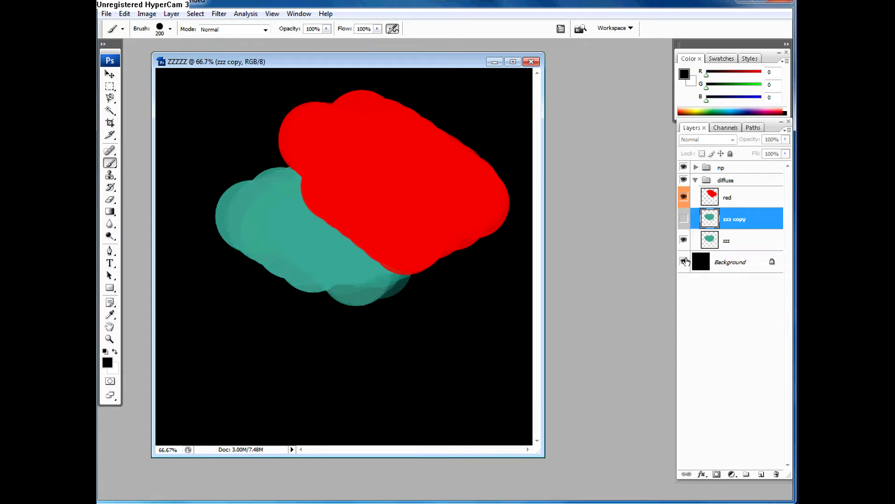
Step: Isolate the red layer by hiding all the others, and make the zzz and zzz copy layers visible again
alt+click(684, 197)
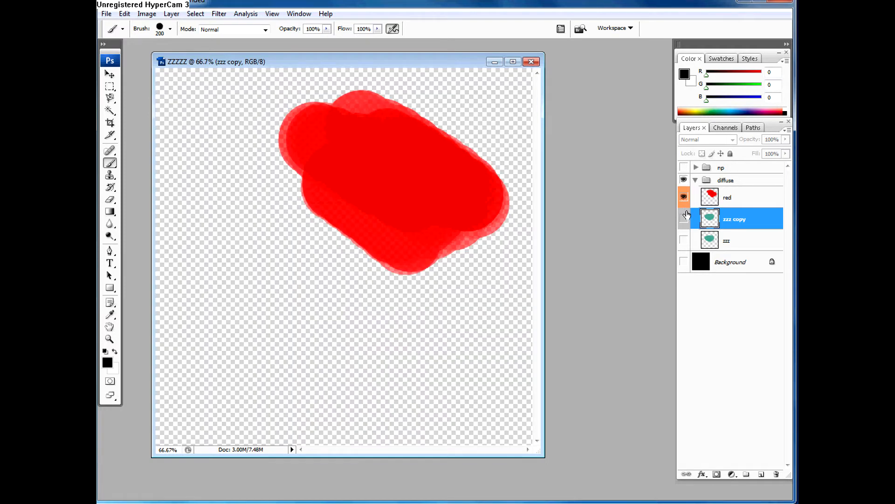
alt+click(684, 200)
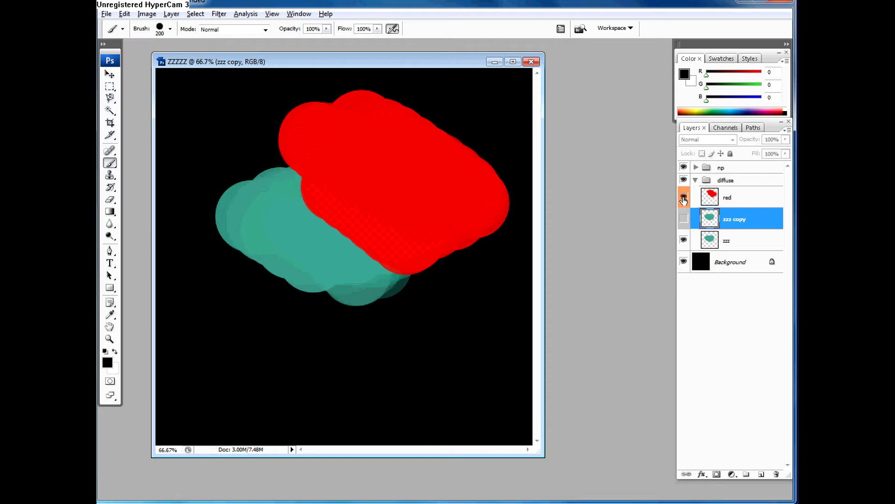
alt+click(684, 199)
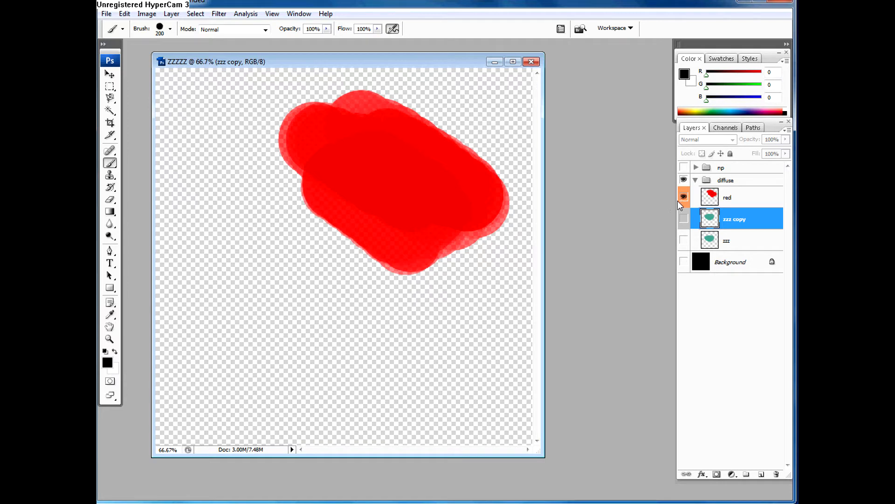
click(683, 239)
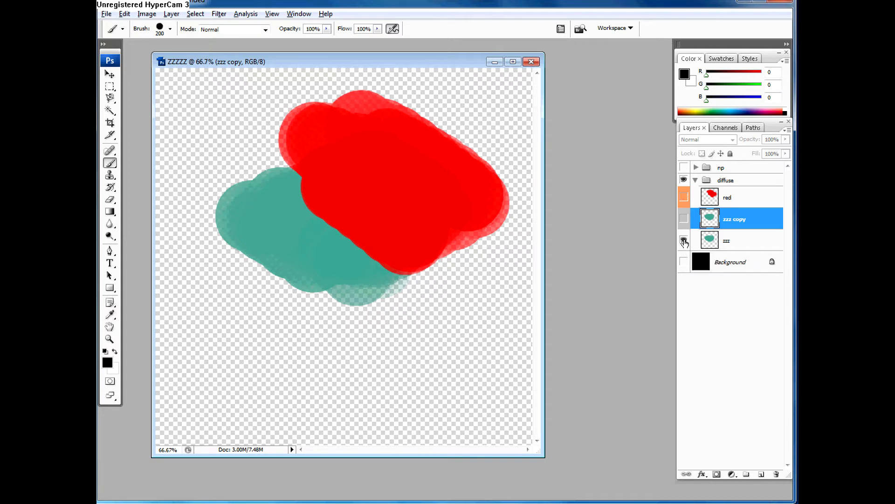
click(684, 197)
click(684, 197)
click(683, 214)
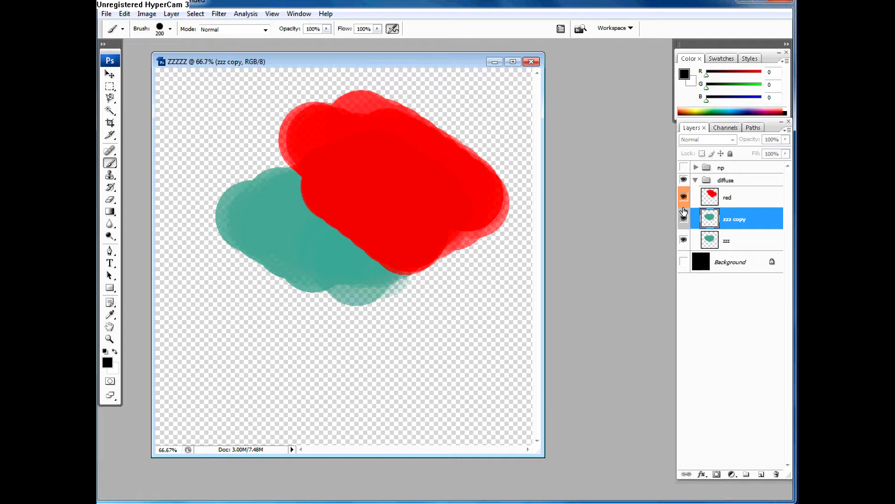
Step: Toggle the visibility of all layers other than red until only red shows, and turn the zzz layer on
click(684, 167)
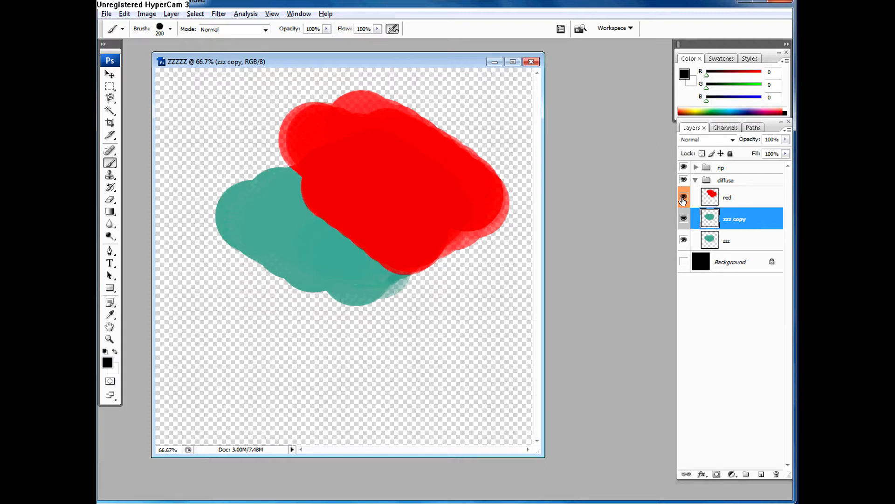
alt+click(683, 199)
alt+click(683, 199)
alt+click(684, 201)
alt+click(684, 200)
alt+click(683, 201)
alt+click(683, 201)
alt+click(683, 201)
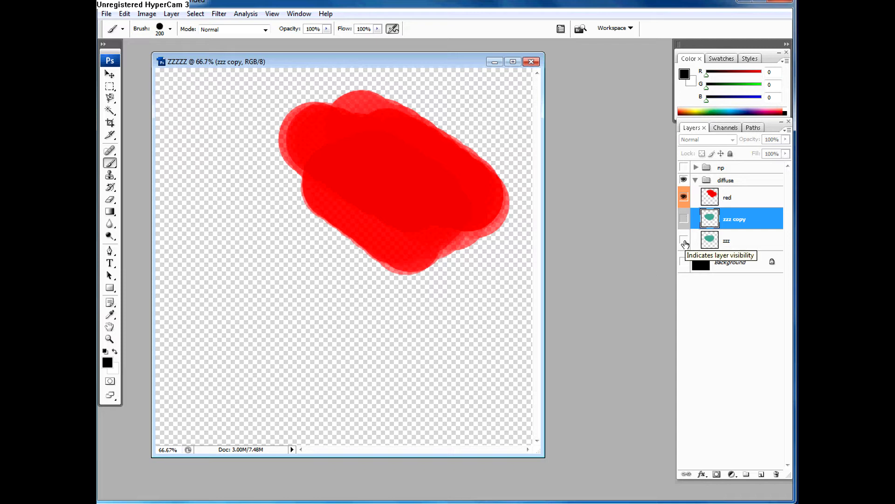
click(684, 243)
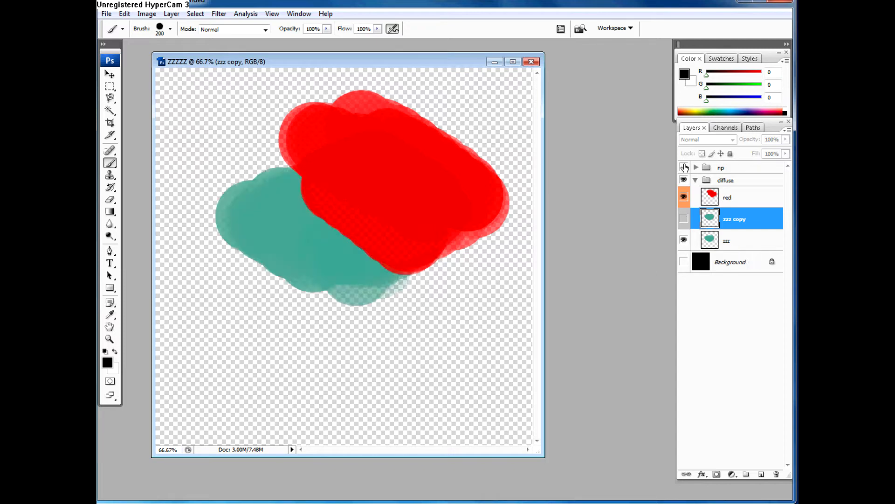
Step: Add four new empty layers above zzz copy in the diffuse group and hide Layer 4 and Layer 2
click(761, 474)
click(761, 474)
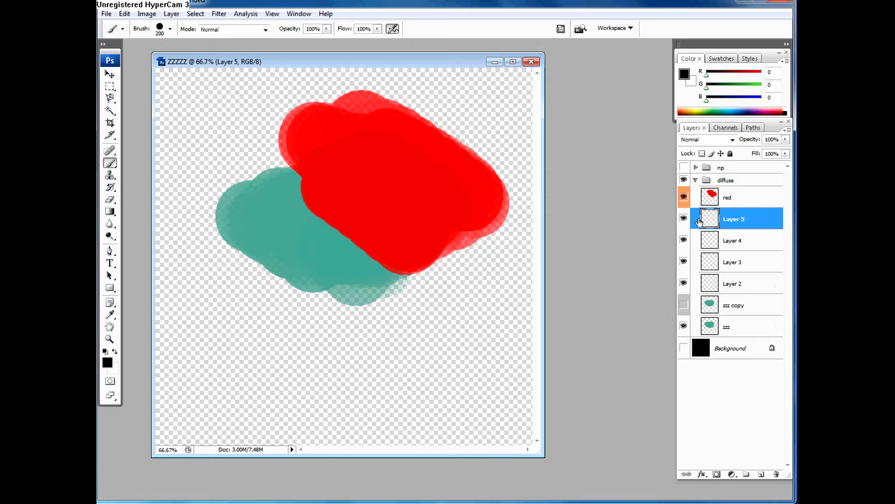
click(684, 240)
click(684, 284)
Step: Select the zzz and zzz copy layers together and duplicate both within the diffuse group
click(727, 306)
click(729, 325)
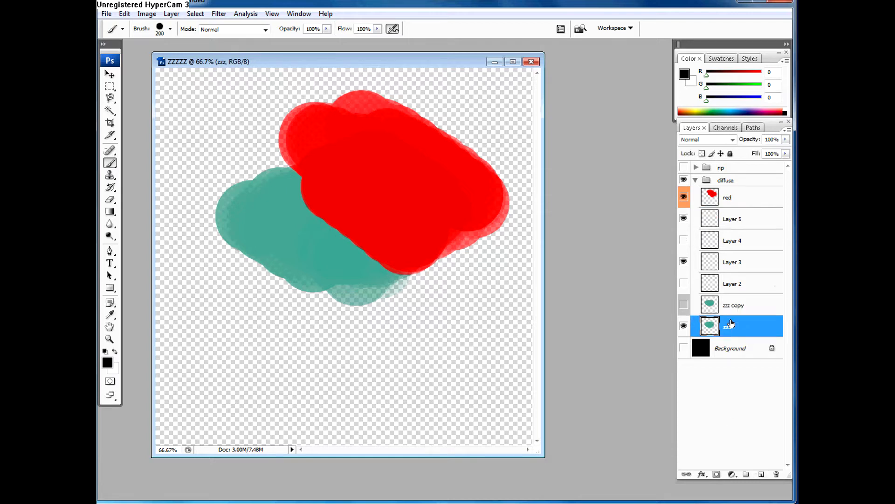
shift+click(730, 315)
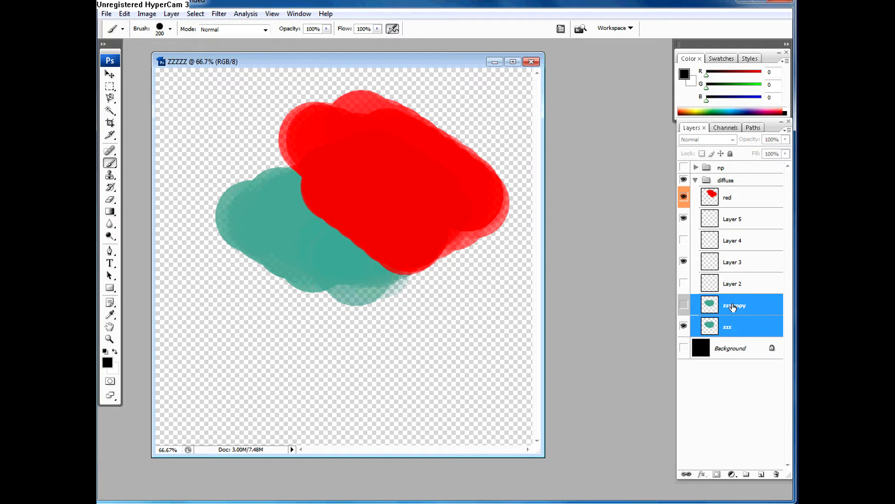
drag(736, 305, 761, 474)
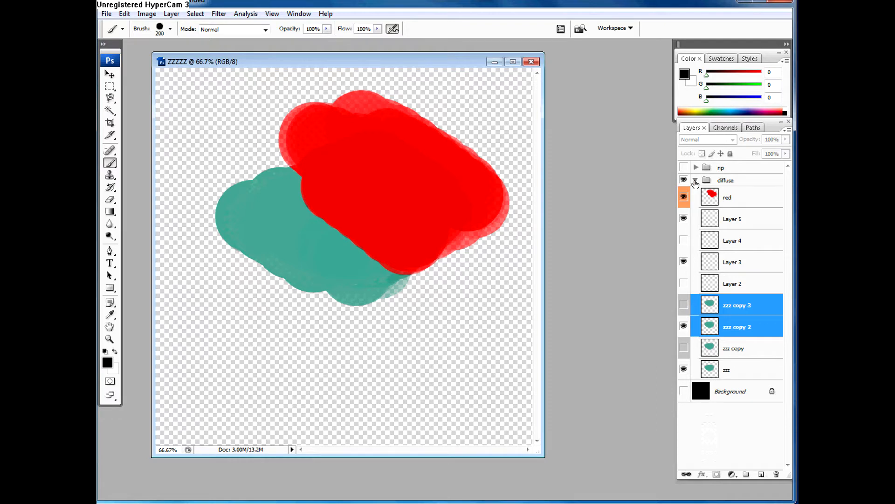
Step: Collapse and reopen the diffuse group, and view the red layer's blending options before cancelling the dialog
click(695, 180)
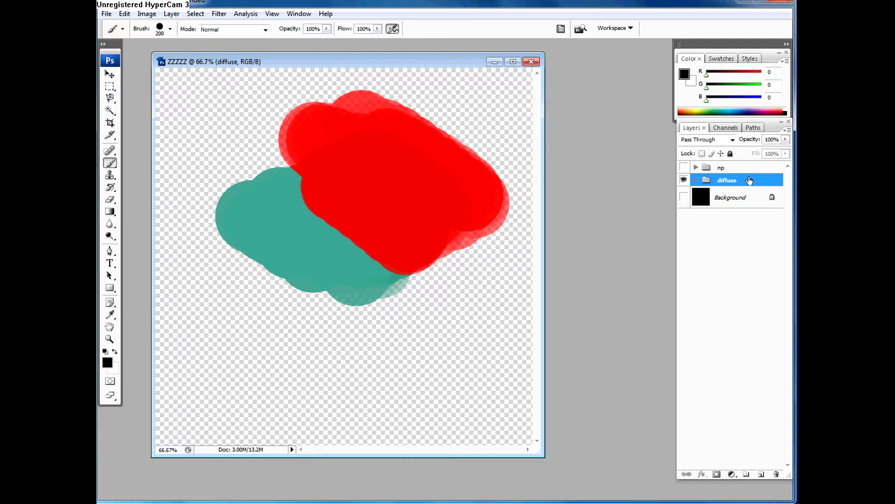
click(695, 181)
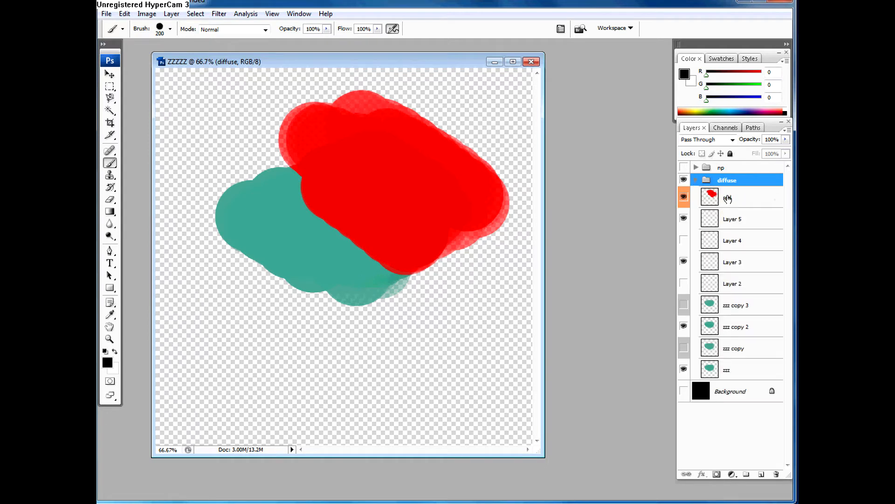
click(723, 198)
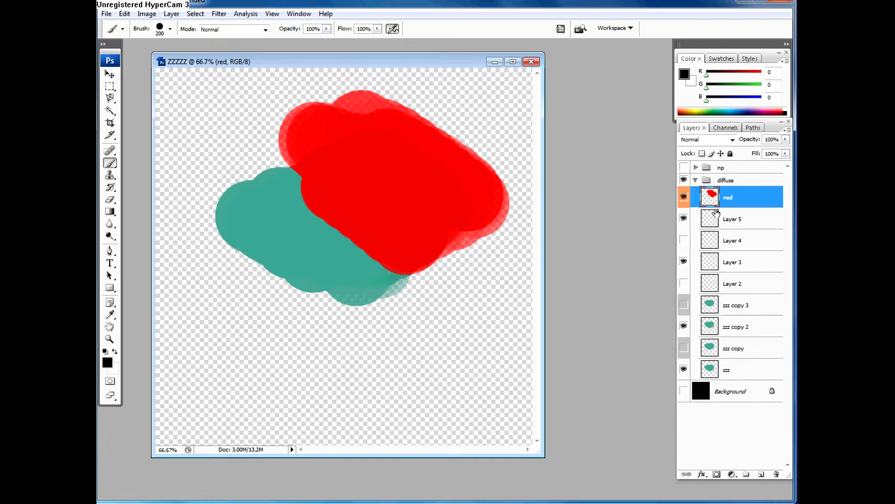
double_click(763, 200)
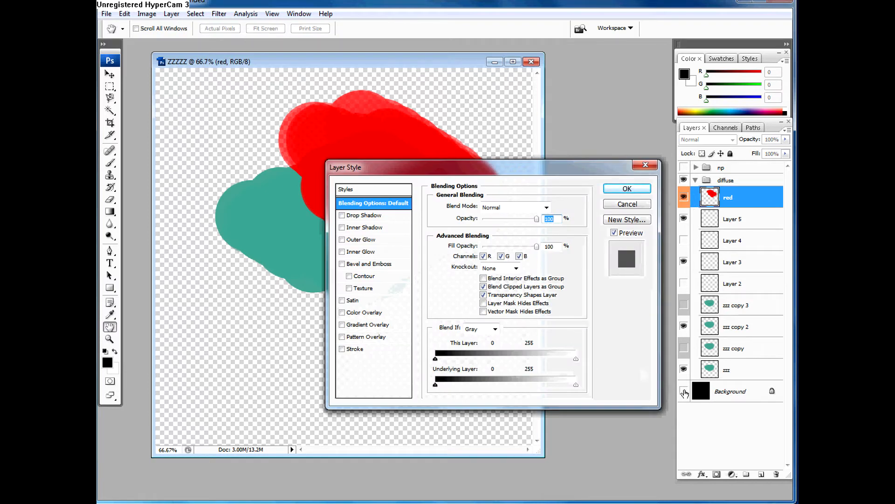
click(615, 204)
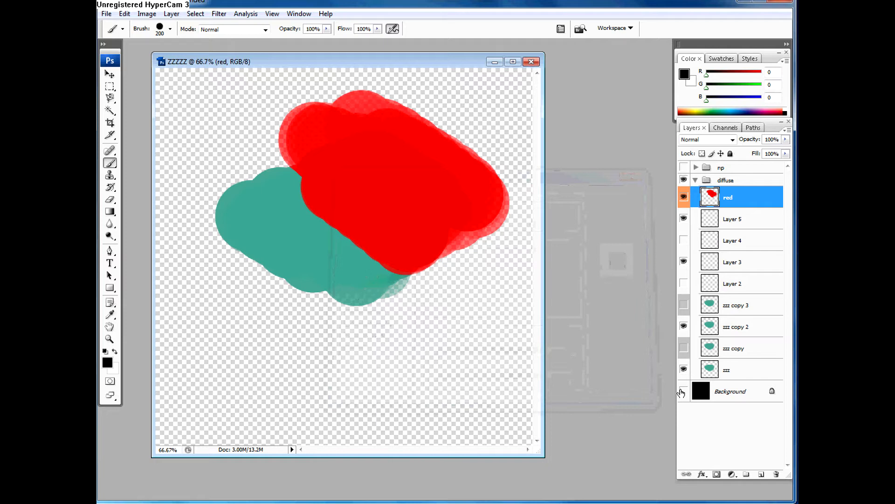
Step: Show the Background layer and fill a rectangular selection below the teal shape with white on the red layer, clearing the selection
click(684, 391)
drag(109, 86, 126, 103)
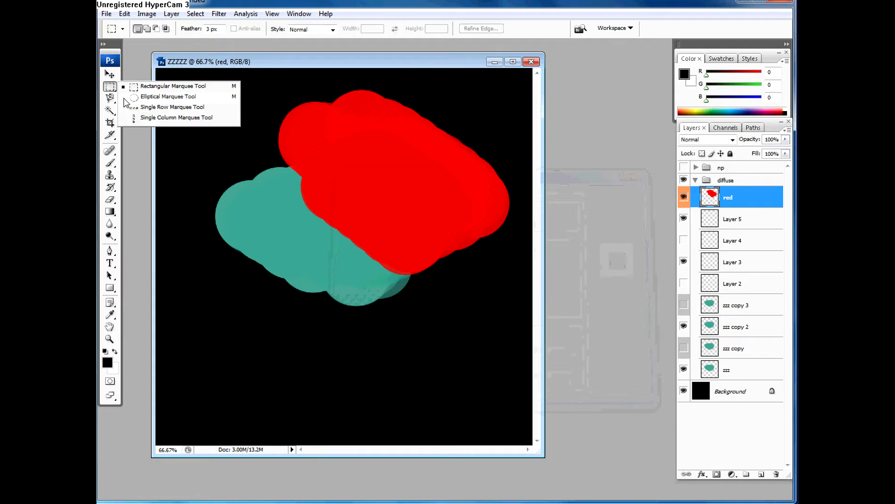
drag(202, 330, 267, 405)
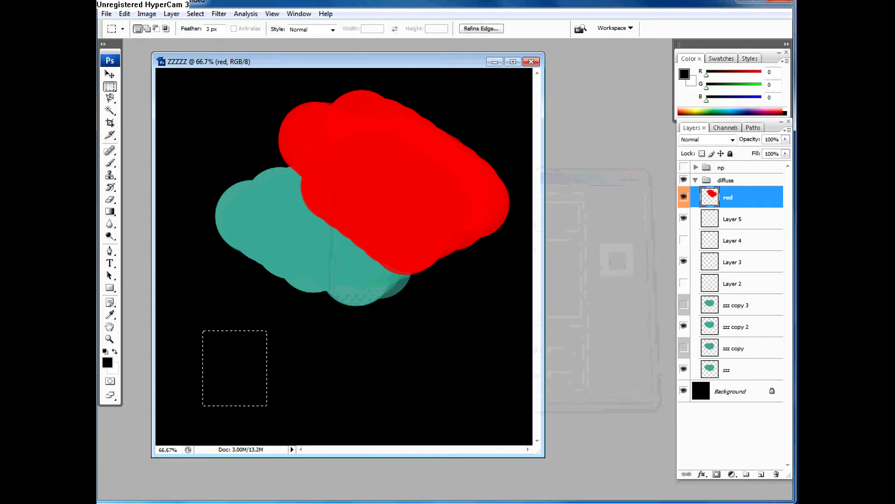
key(ctrl+BackSpace)
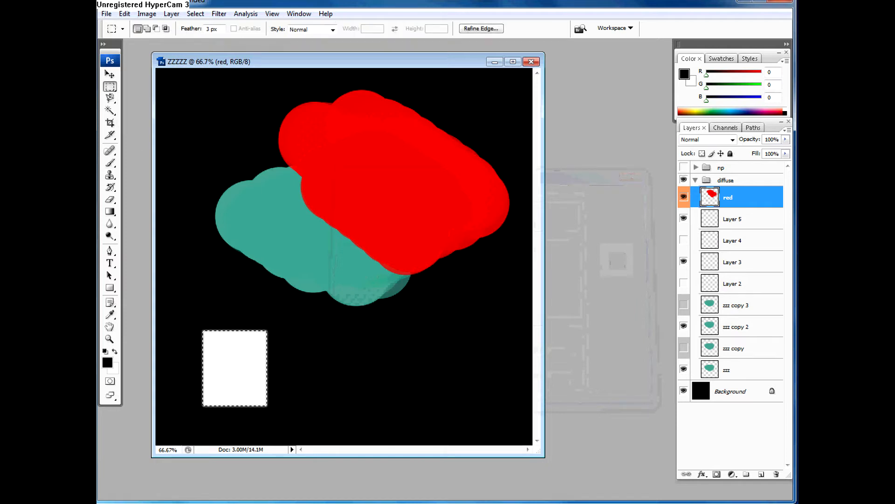
key(ctrl+d)
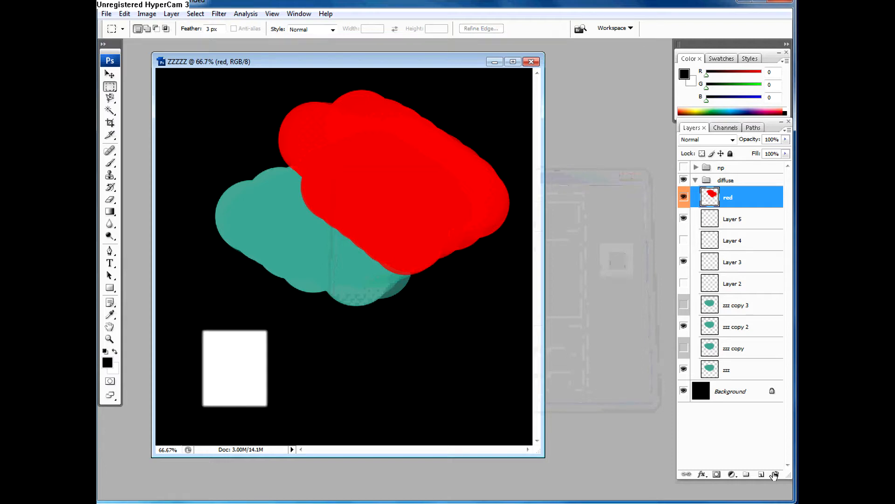
Step: Apply Bevel and Emboss to the red layer, trying Inner Glow and Outer Glow and disabling both glows again
double_click(750, 200)
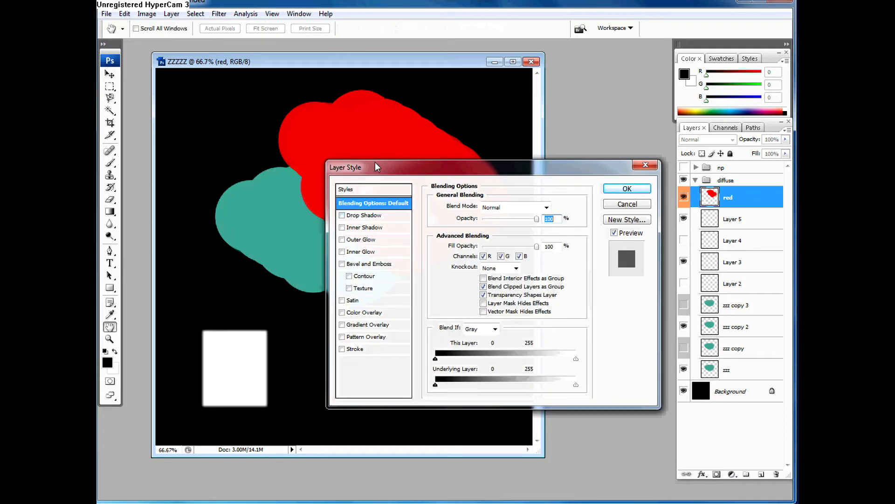
click(364, 265)
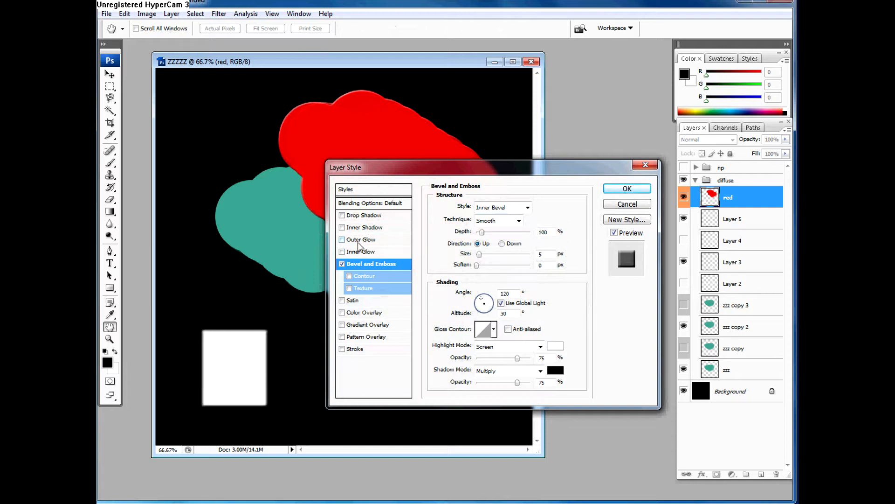
click(359, 251)
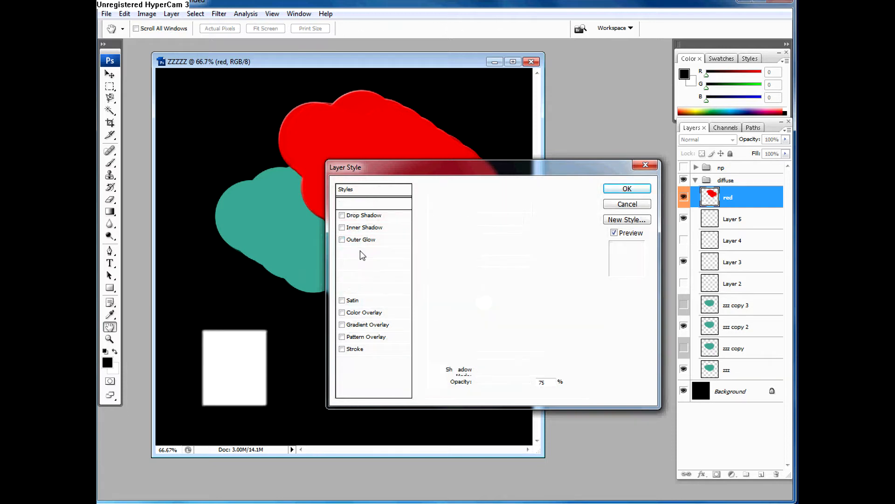
click(362, 241)
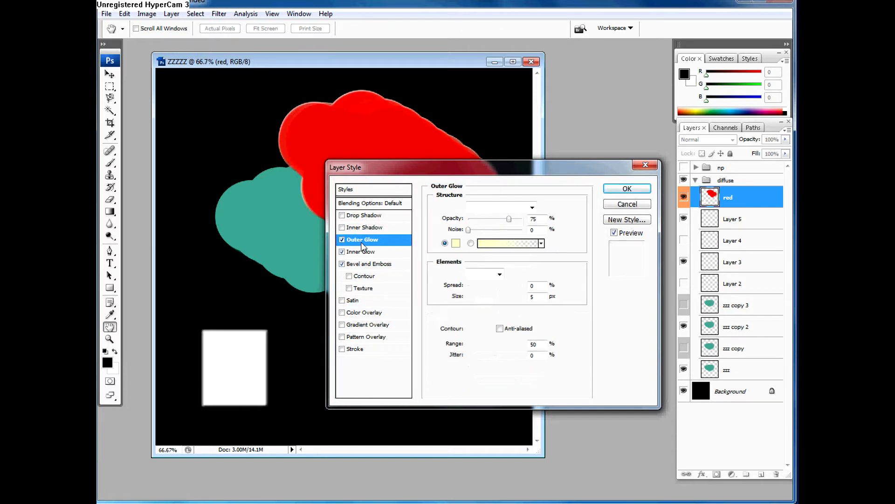
click(342, 252)
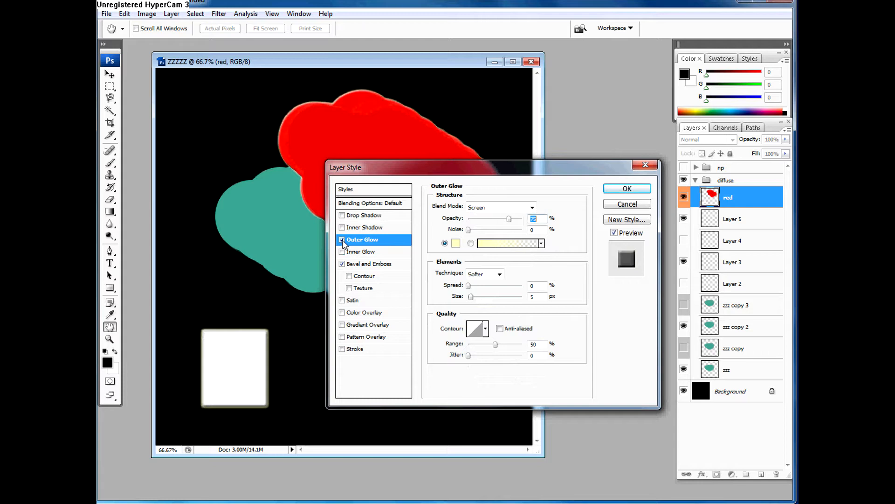
click(342, 240)
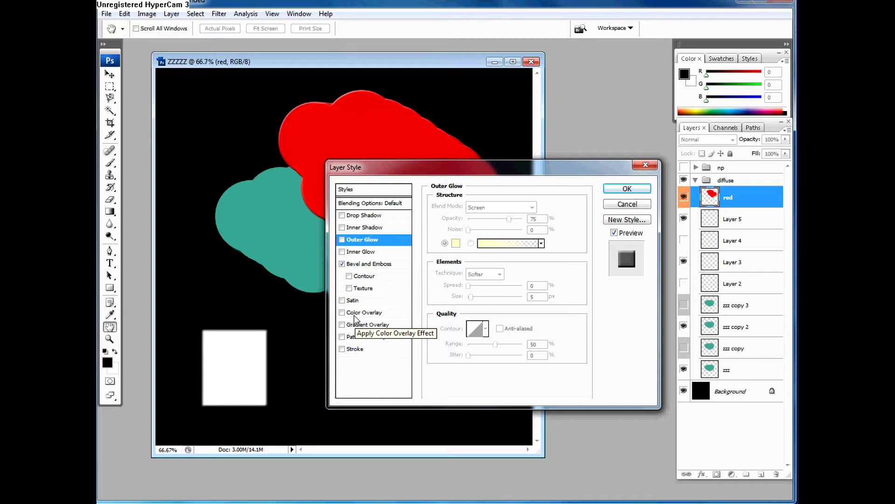
Step: Try different Bevel and Emboss styles on the red layer, starting with Outer Bevel and ending on Emboss
drag(401, 171, 405, 127)
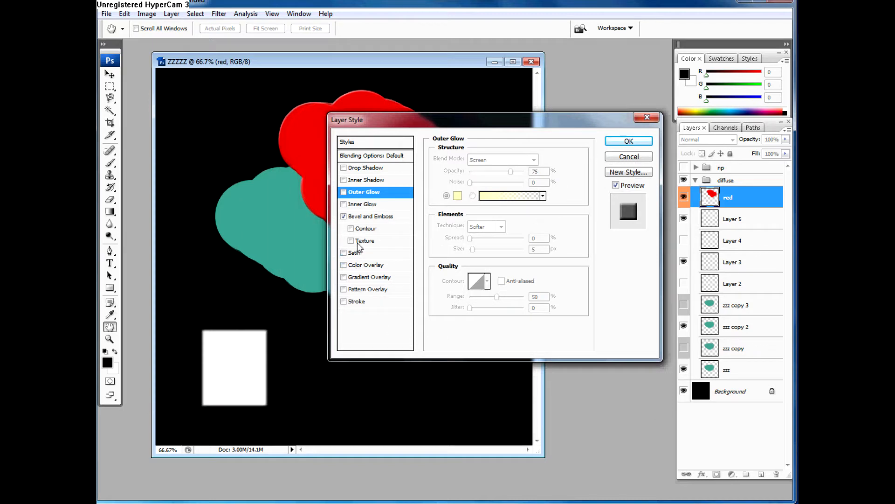
click(367, 217)
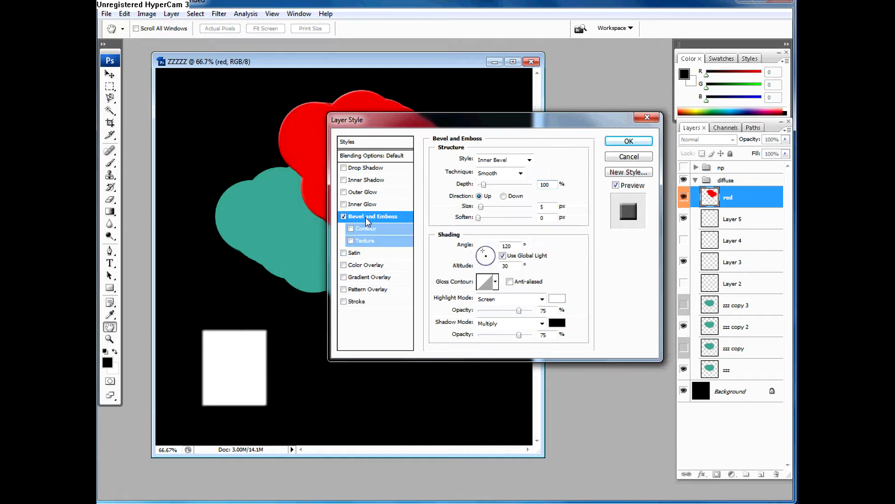
click(513, 161)
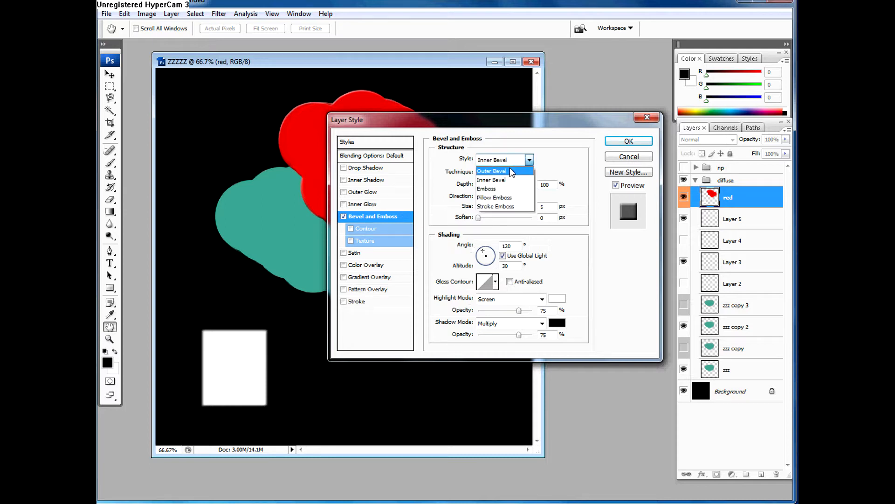
click(510, 168)
key(Down)
key(Down)
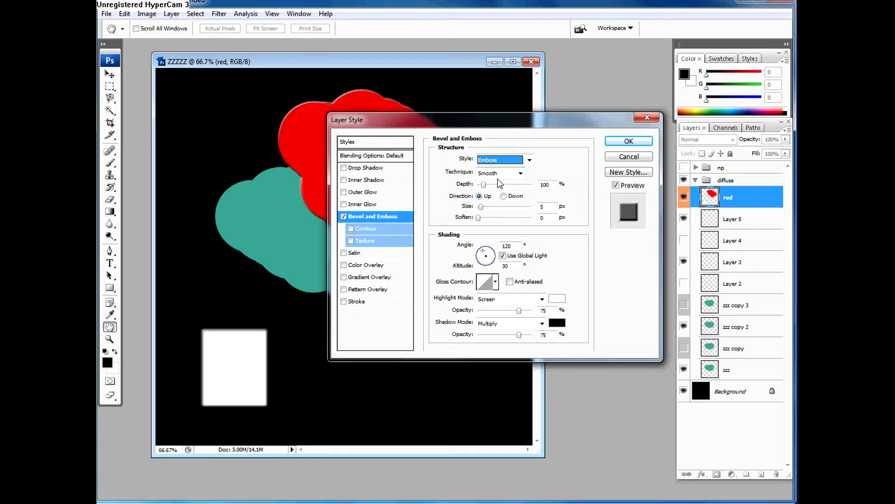
Step: Preview the Inner Bevel style with the artwork uncovered, and set the bevel style to Outer Bevel
drag(508, 124, 497, 224)
click(517, 254)
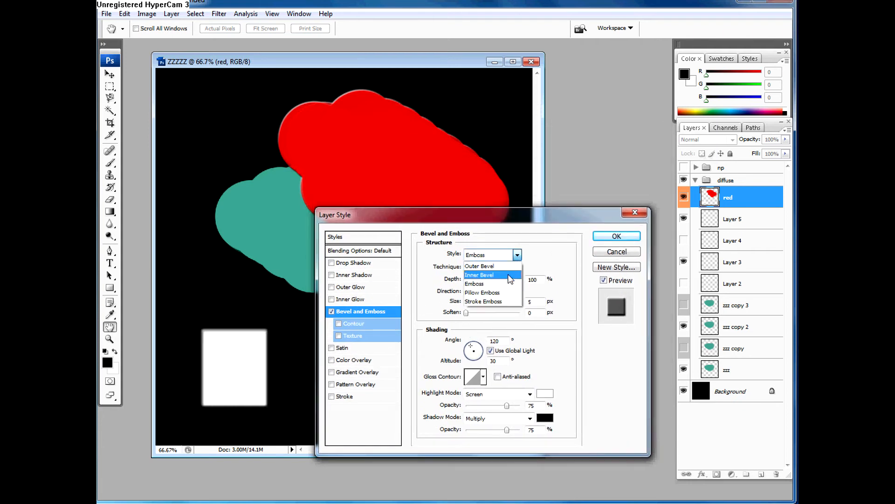
click(509, 275)
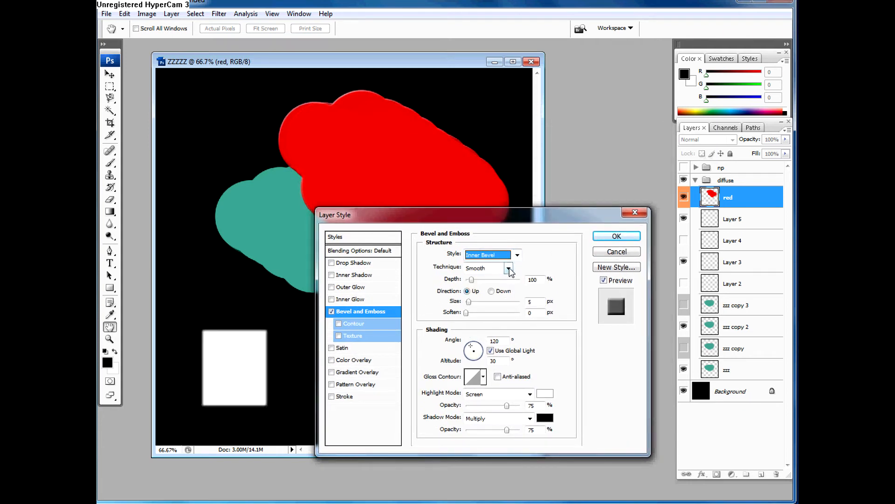
key(Up)
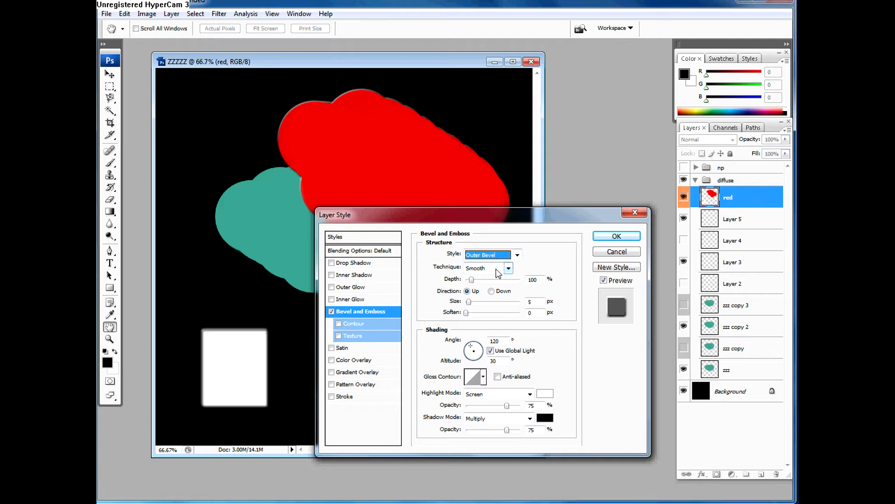
Step: Adjust the bevel's light direction to an angle of 114° and an altitude of 26°
drag(541, 211, 537, 192)
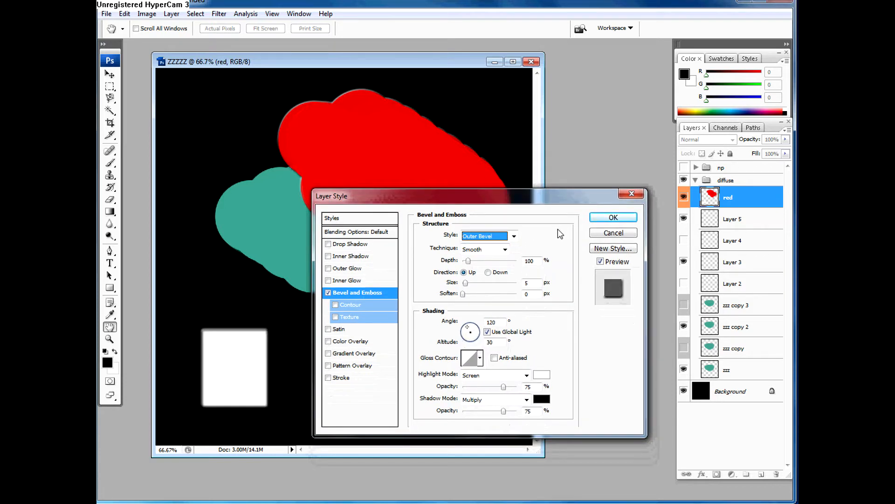
drag(515, 199, 565, 226)
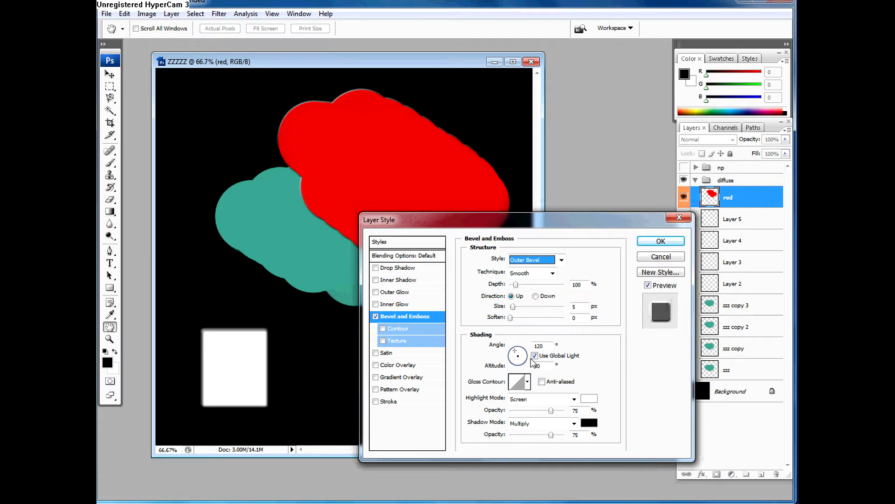
click(517, 353)
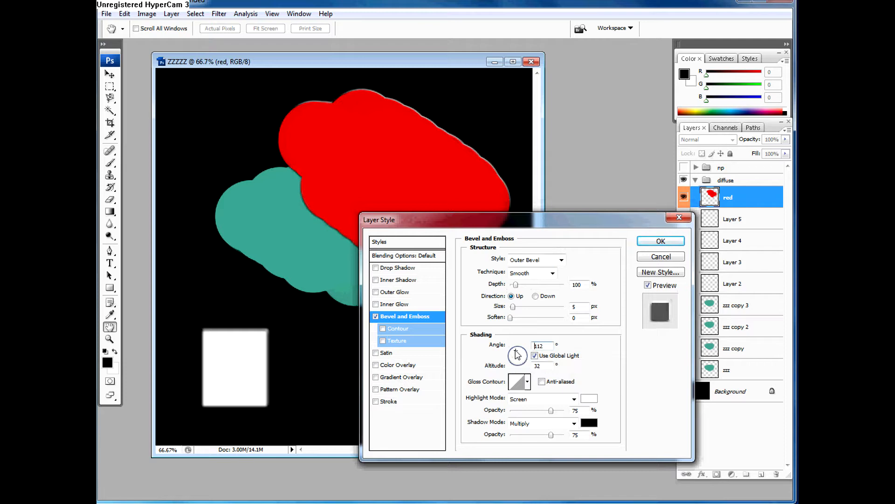
drag(517, 353, 516, 355)
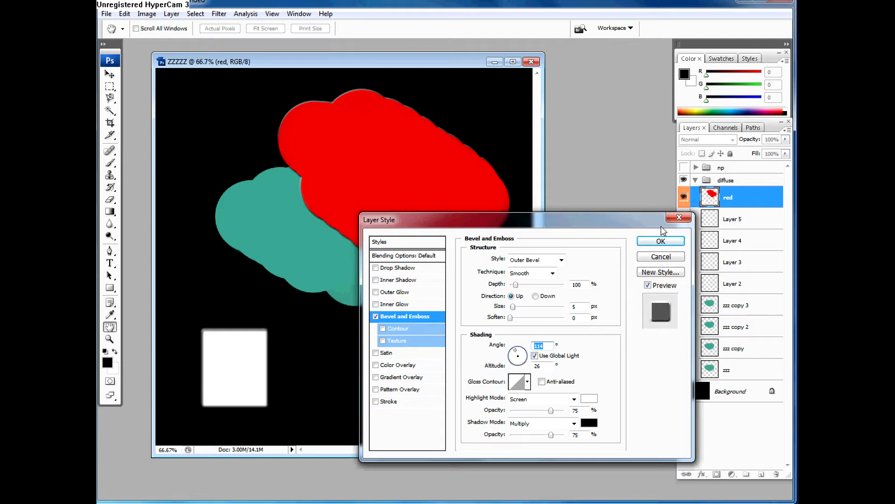
Step: Set the bevel technique to Chisel Hard with direction Down, size 40 px and soften 4 px
click(532, 269)
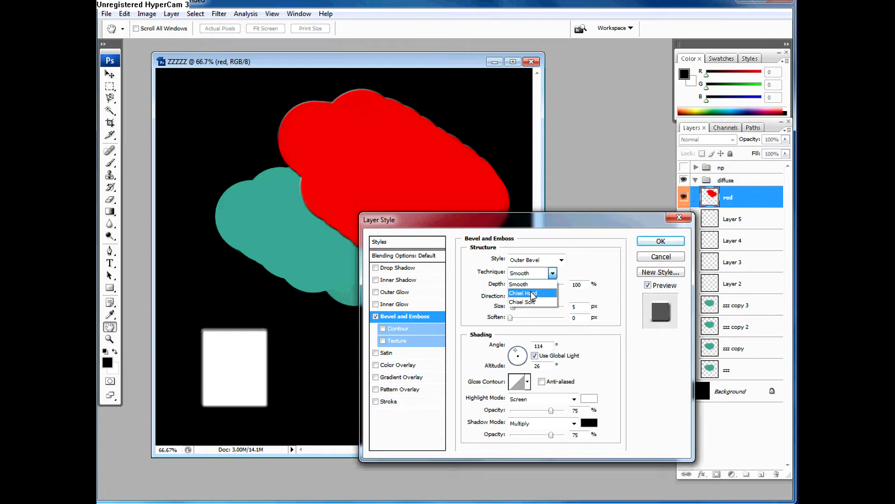
click(532, 286)
click(535, 296)
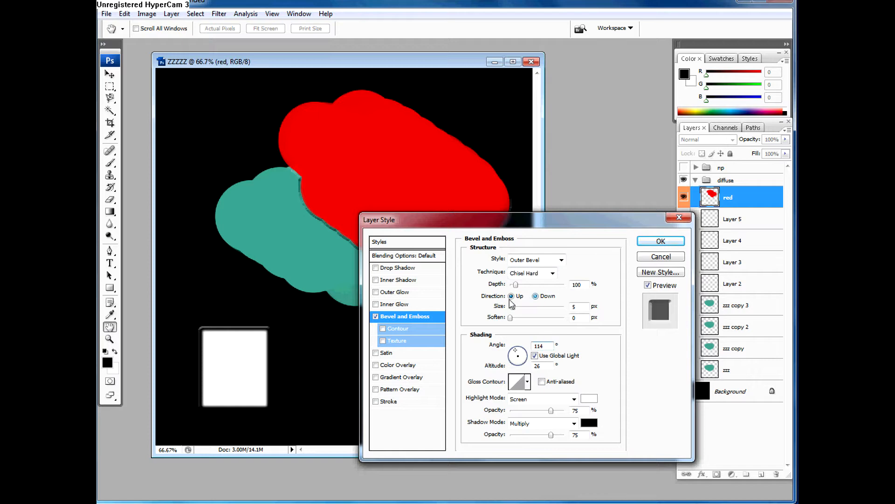
mouse_move(513, 307)
mouse_down()
mouse_move(531, 315)
mouse_move(521, 308)
mouse_up()
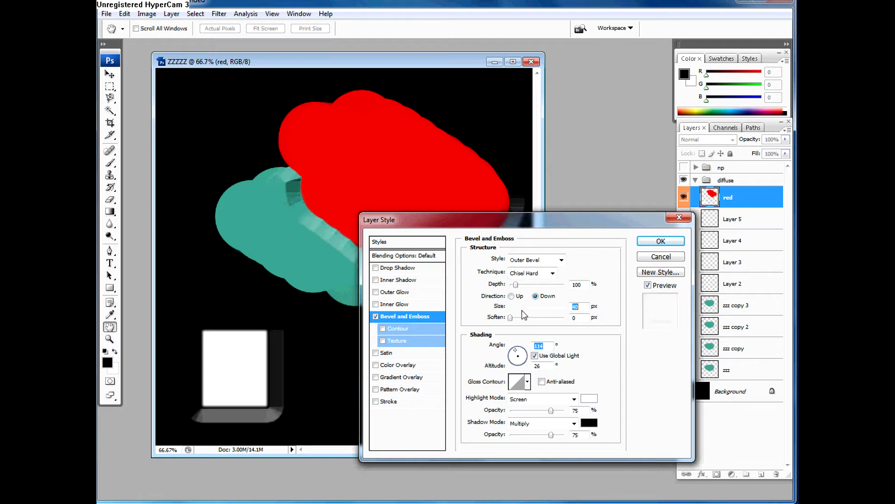
click(522, 318)
Step: Compare the technique options for the bevel and set the technique to Smooth
click(532, 273)
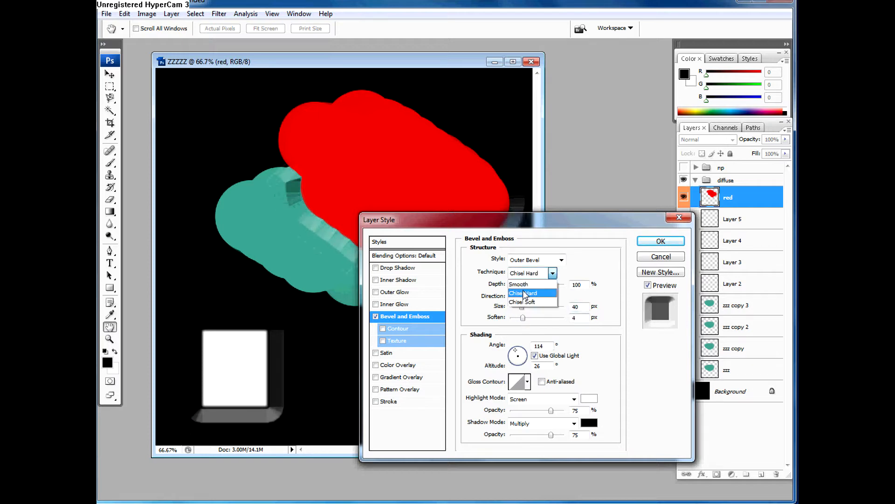
click(526, 287)
click(536, 273)
click(540, 284)
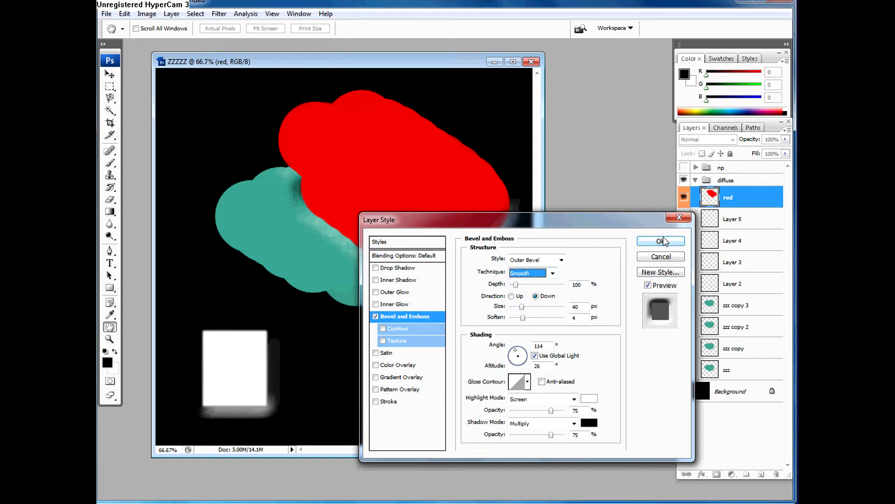
Step: Try the Emboss style with the smooth technique, and return the style to Outer Bevel
click(561, 259)
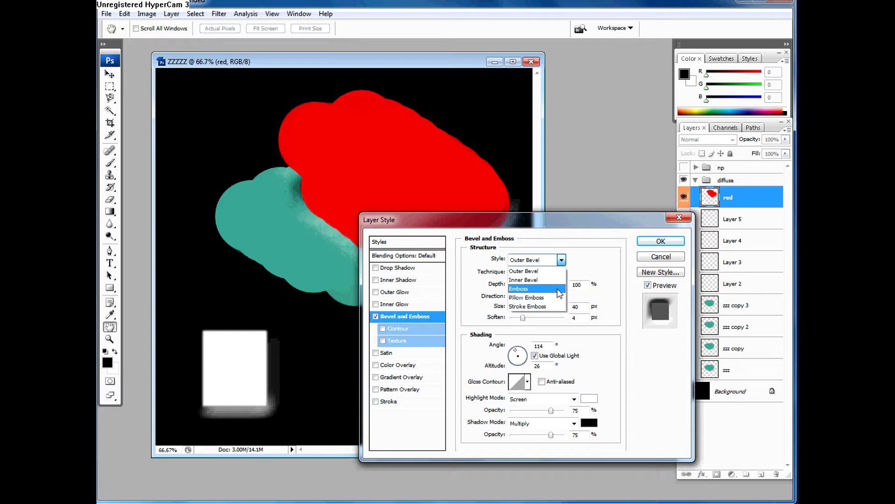
click(536, 288)
click(536, 259)
click(525, 270)
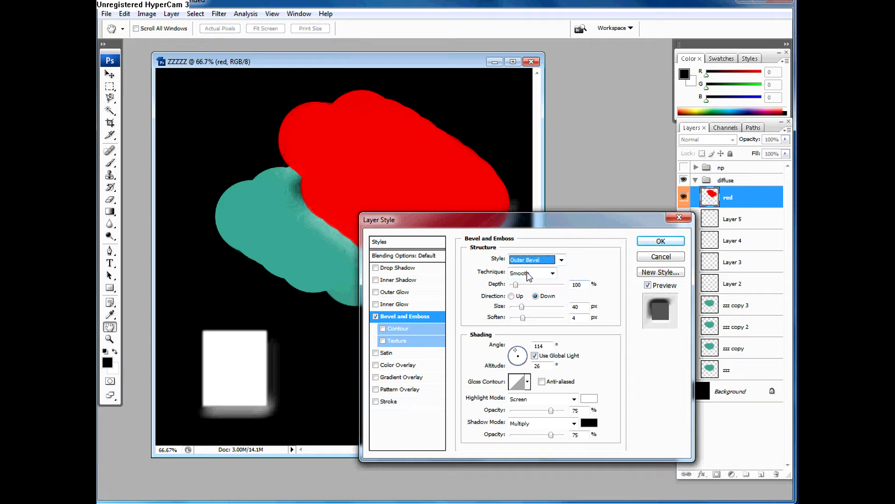
Step: Disable Bevel and Emboss on the red layer, enable Inner Glow, and open the Inner Glow settings
click(376, 316)
click(376, 304)
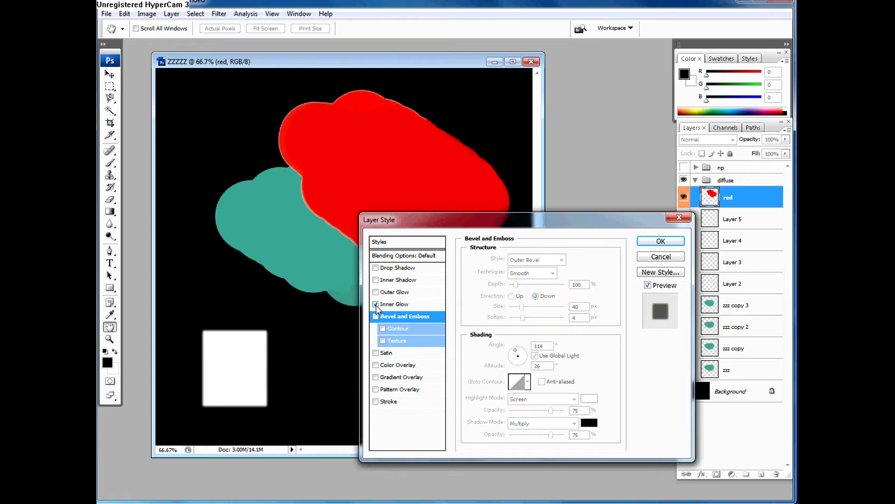
click(396, 305)
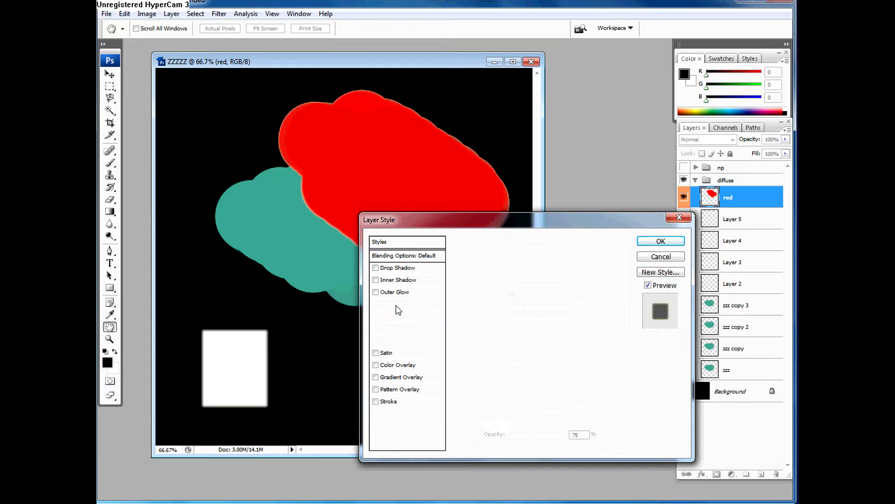
Step: Sample the red shape for the inner glow colour and lighten it to pink ffaeae
click(489, 295)
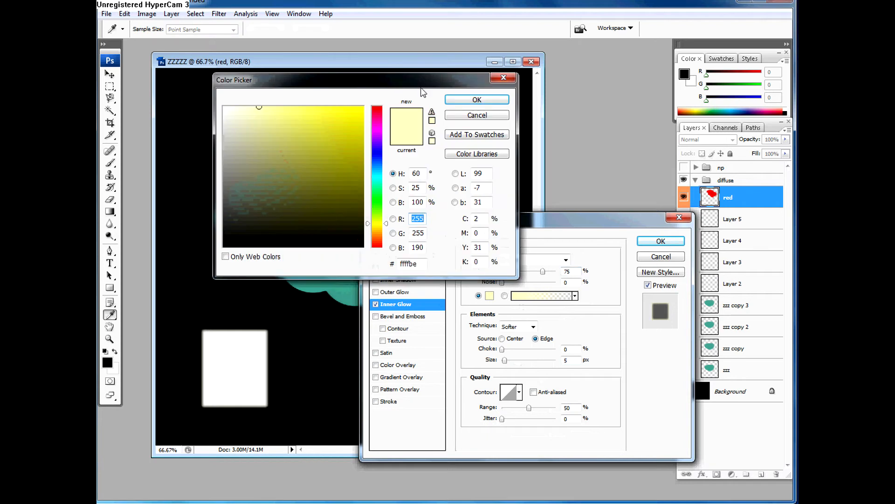
drag(423, 91, 661, 83)
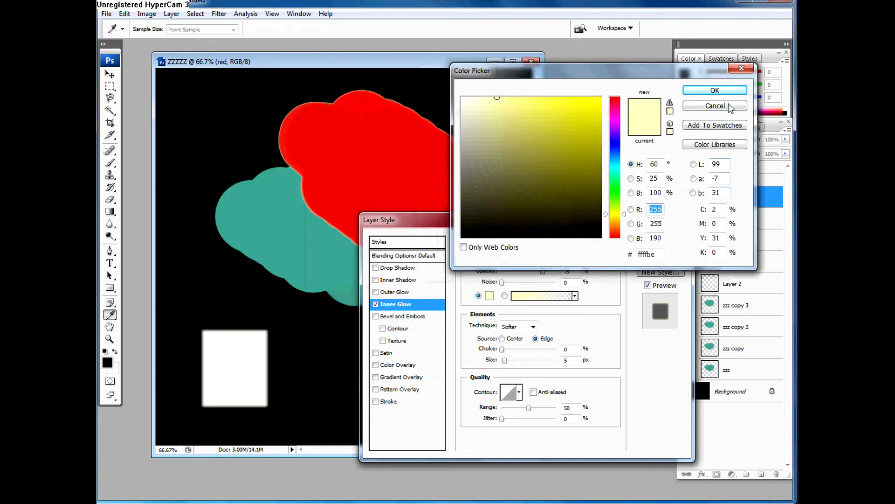
click(715, 90)
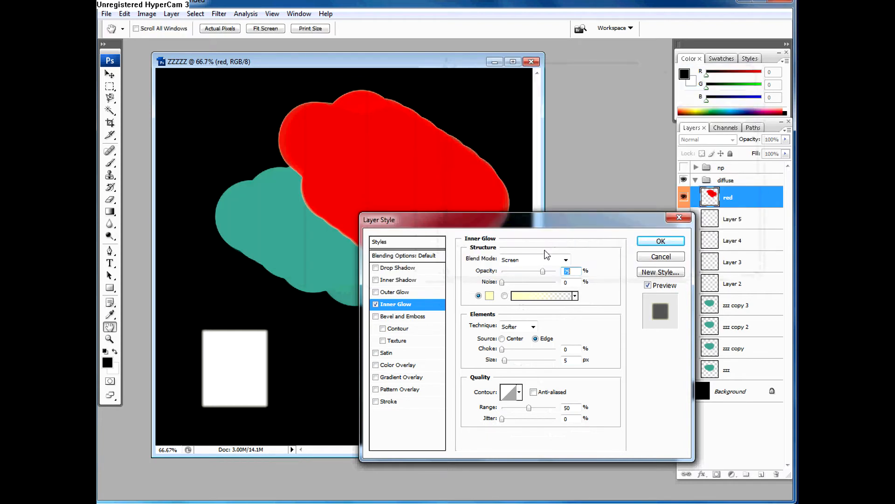
click(489, 296)
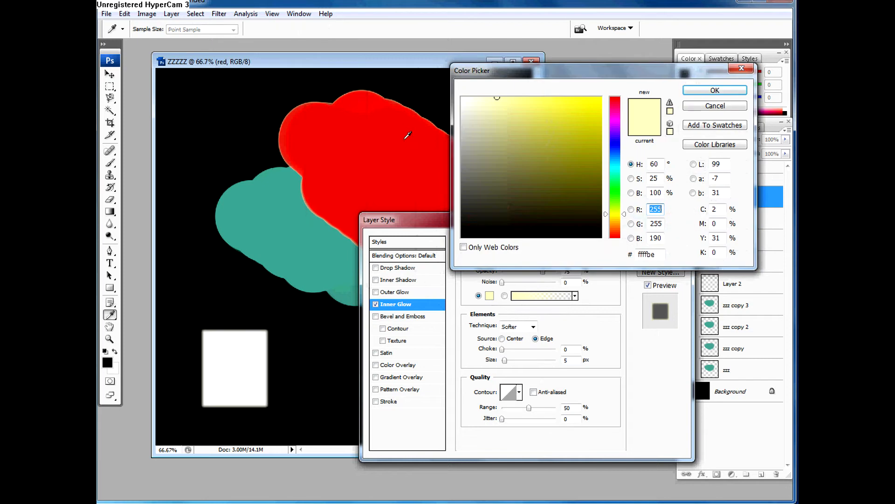
click(401, 150)
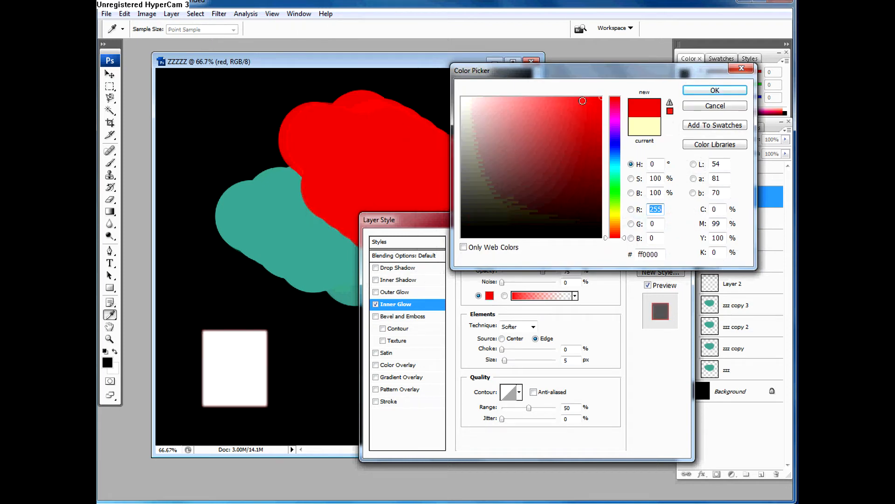
drag(582, 100, 505, 98)
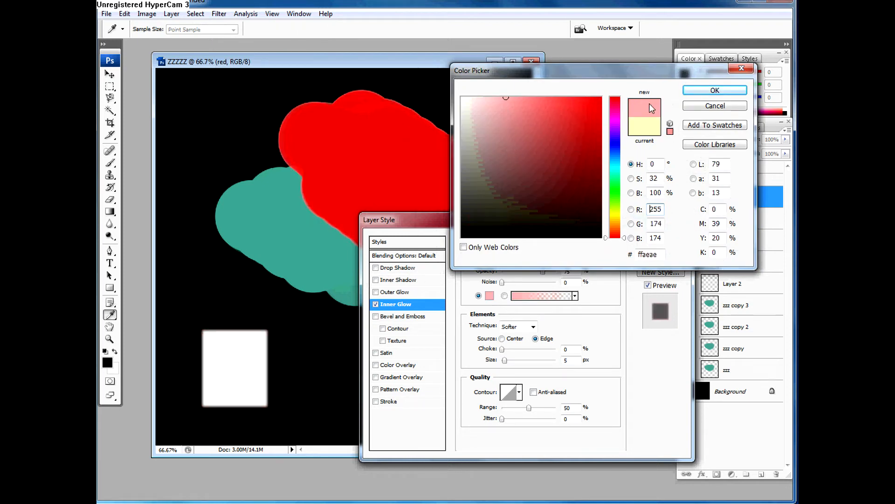
click(704, 93)
Step: Set the inner glow to blend mode Lighten with opacity 44%, choke 5% and size 8 px
click(508, 262)
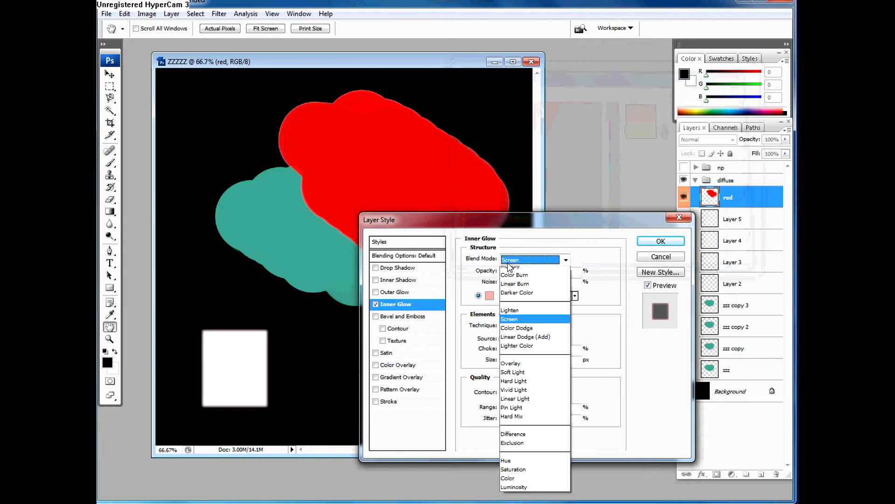
click(514, 307)
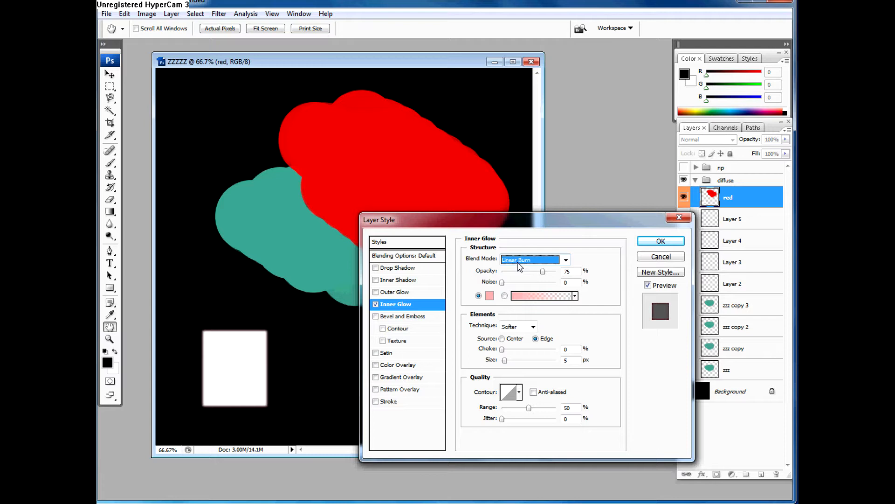
key(Down)
key(Down)
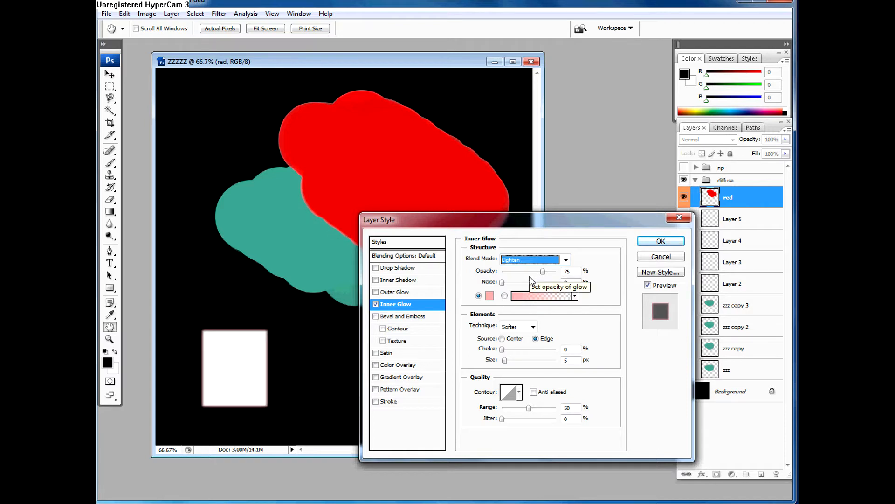
mouse_move(505, 351)
mouse_down()
mouse_move(516, 362)
mouse_move(506, 362)
mouse_up()
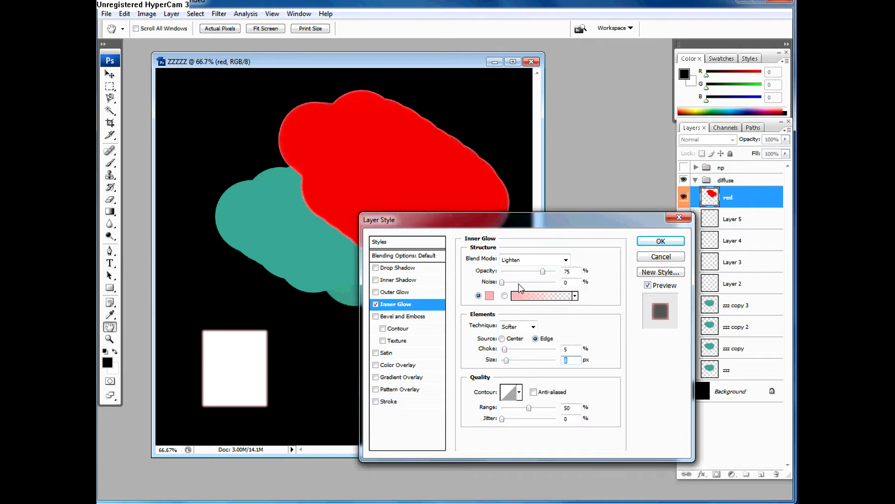
mouse_move(542, 271)
mouse_down()
mouse_move(509, 271)
mouse_move(563, 284)
mouse_move(525, 275)
mouse_up()
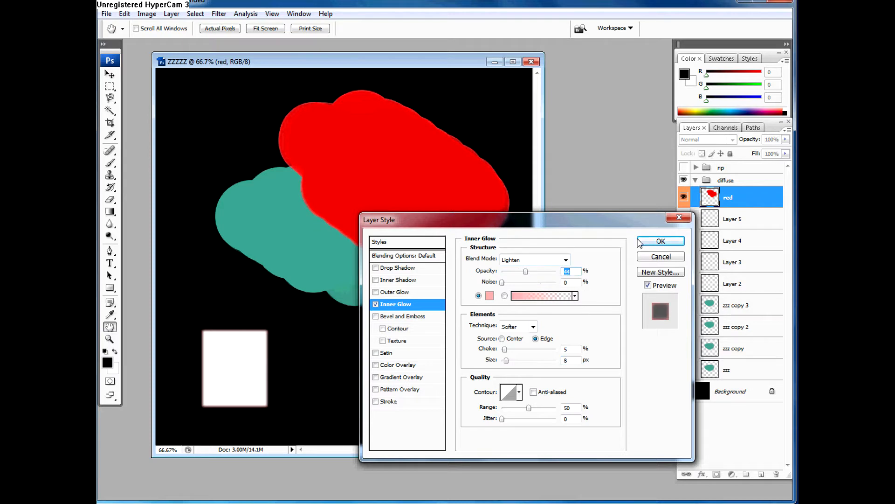
Step: Compare several contour presets for the inner glow, choose the wide single-peak contour, and apply the layer style
click(520, 391)
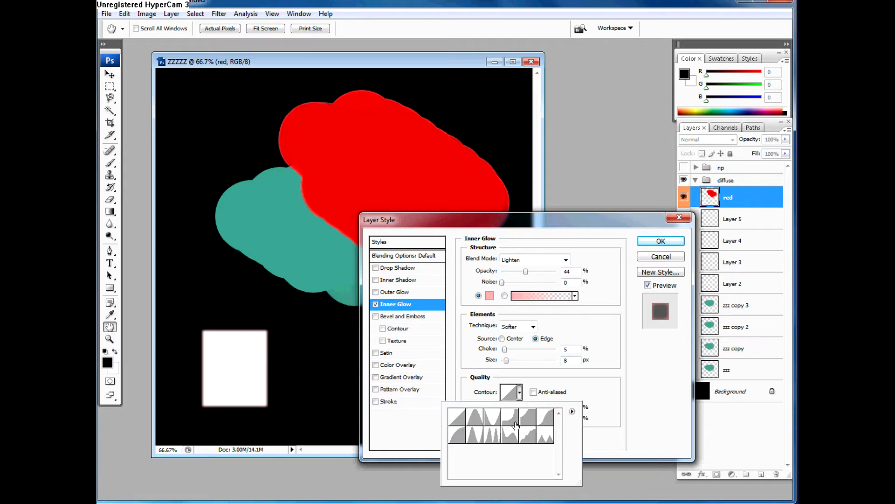
click(474, 434)
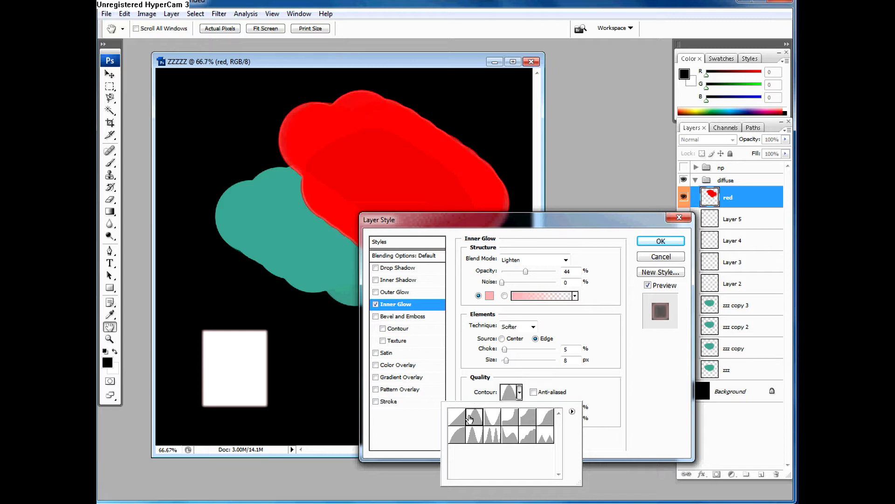
click(458, 435)
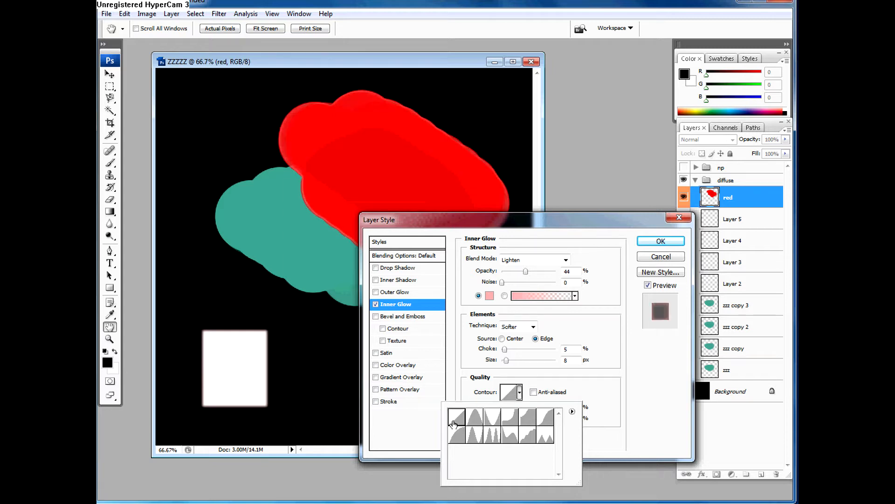
click(544, 418)
click(523, 418)
click(506, 418)
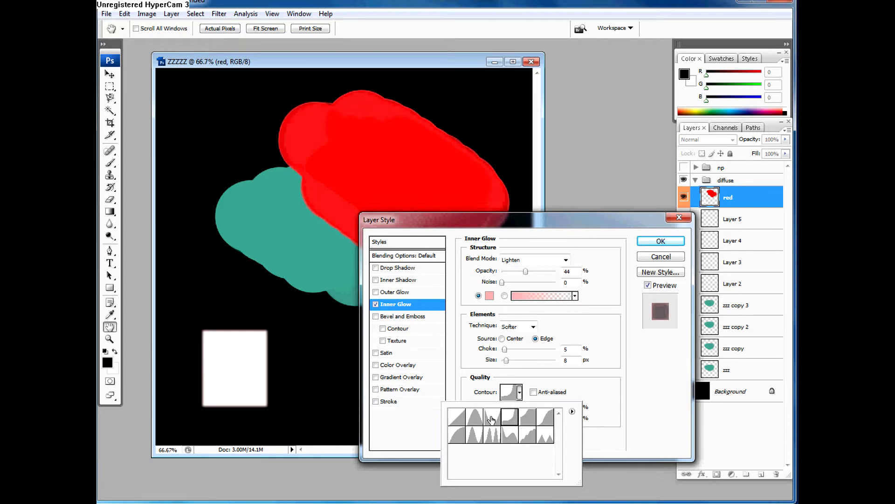
click(489, 419)
click(471, 418)
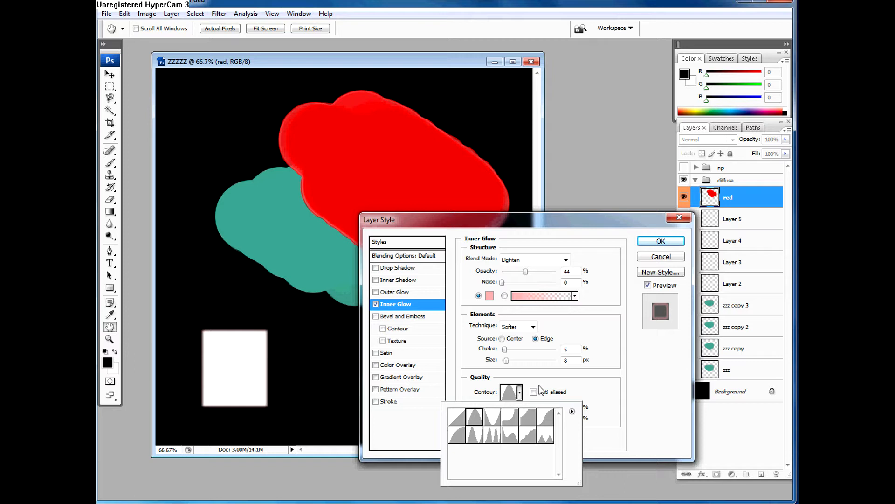
click(542, 389)
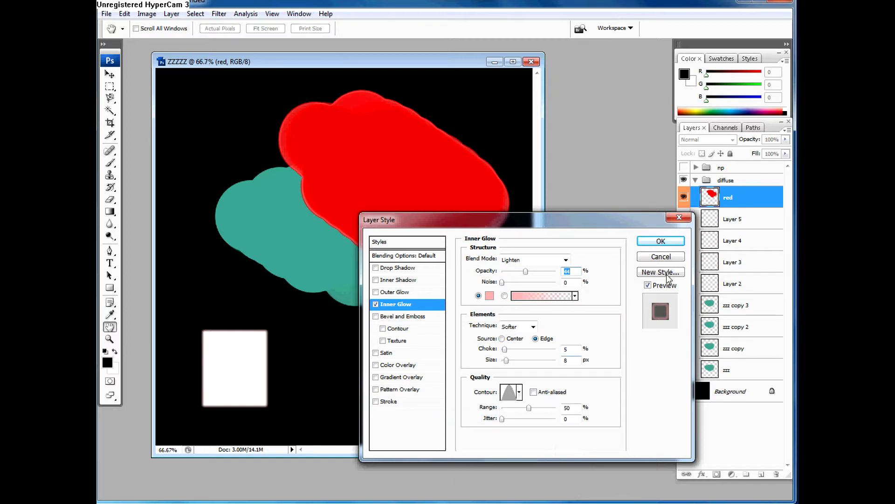
click(658, 242)
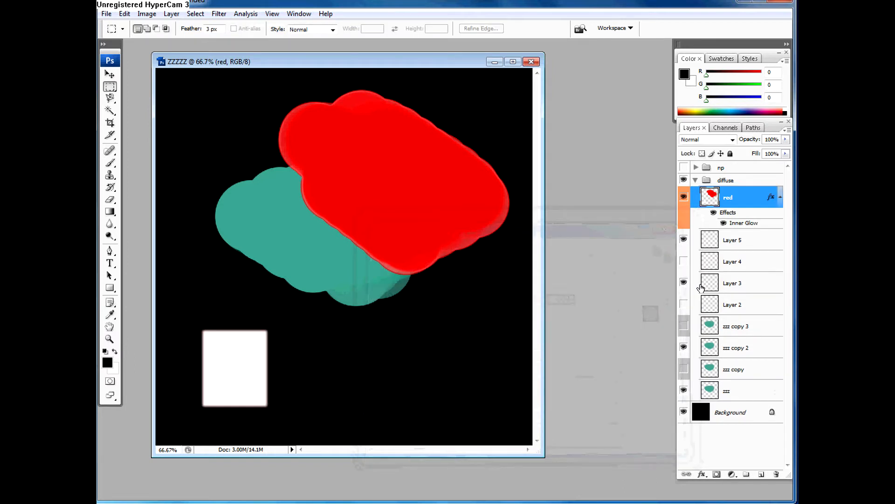
Step: Move the red layer down between zzz copy 3 and zzz copy 2, and clear its layer style
click(736, 272)
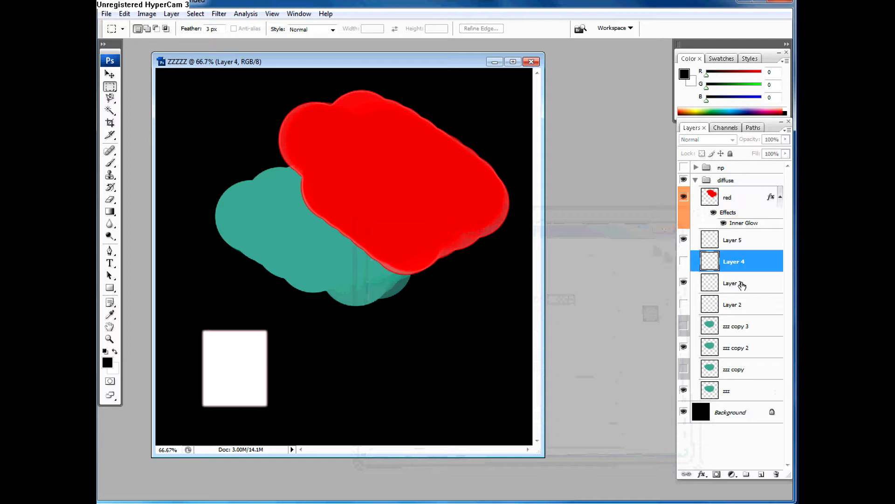
click(738, 286)
click(711, 199)
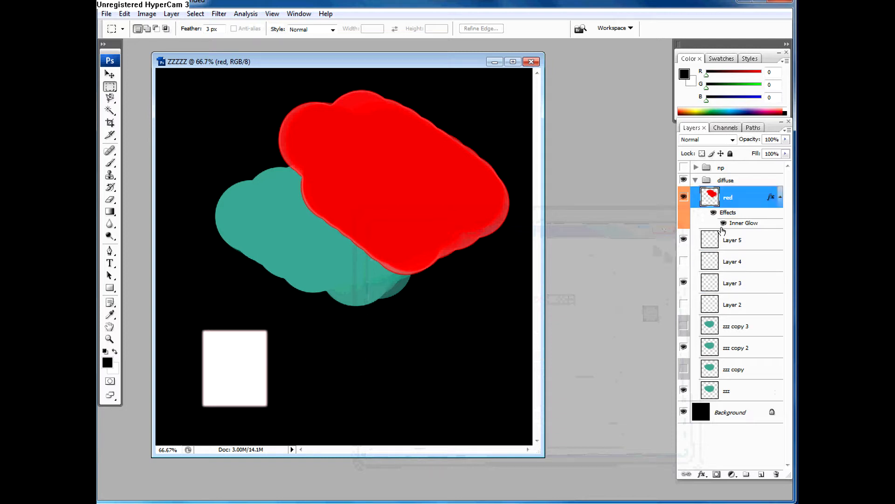
drag(709, 200, 710, 317)
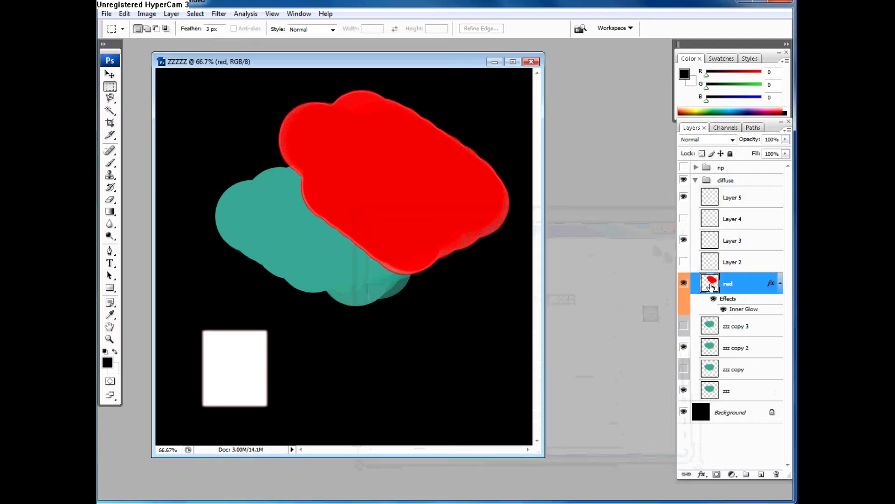
drag(711, 285, 712, 337)
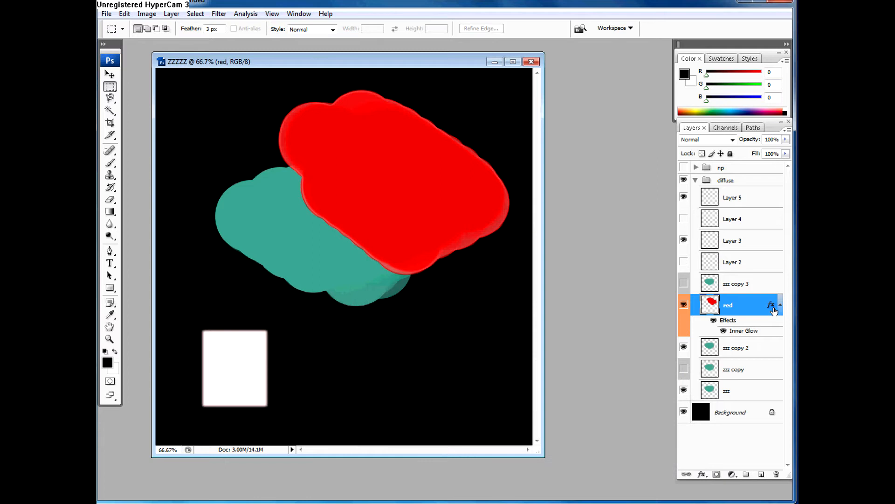
right_click(774, 305)
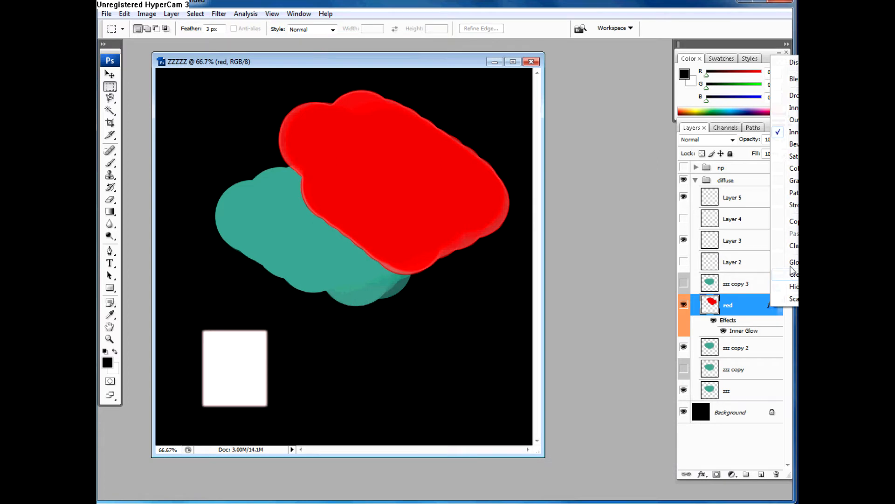
click(793, 245)
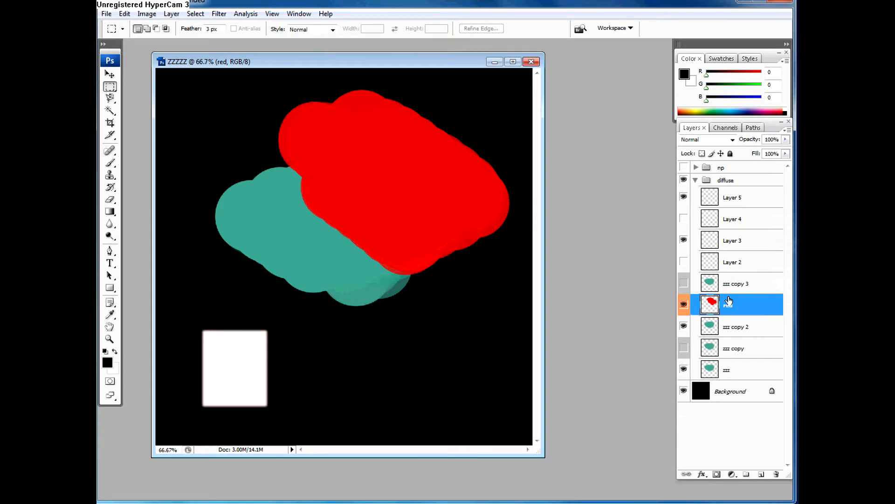
Step: Delete Layers 2 through 5, zzz copy 3, zzz copy and zzz, leaving the red layer selected above zzz copy 2
click(732, 203)
shift+click(732, 285)
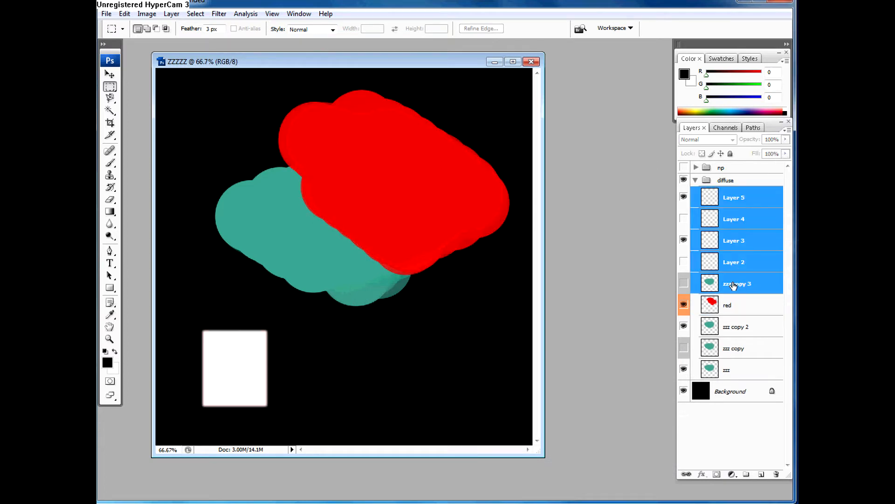
drag(733, 283, 777, 474)
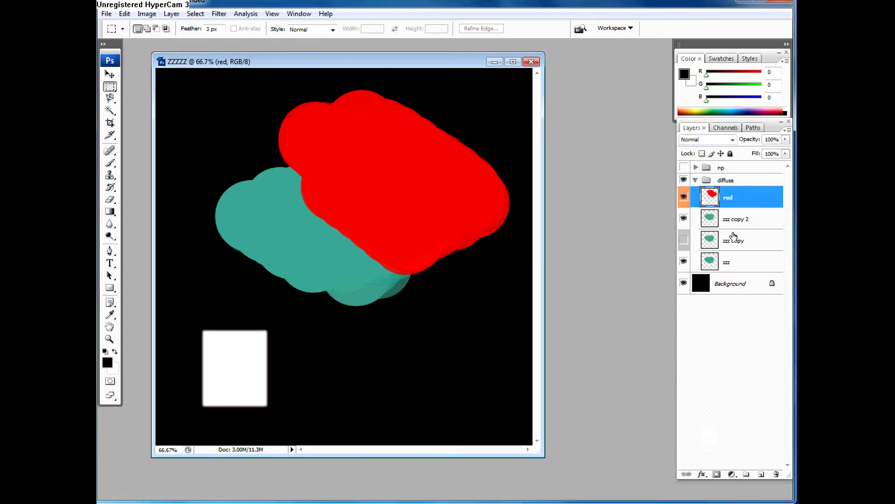
click(735, 241)
shift+click(736, 262)
drag(735, 262, 775, 474)
click(722, 199)
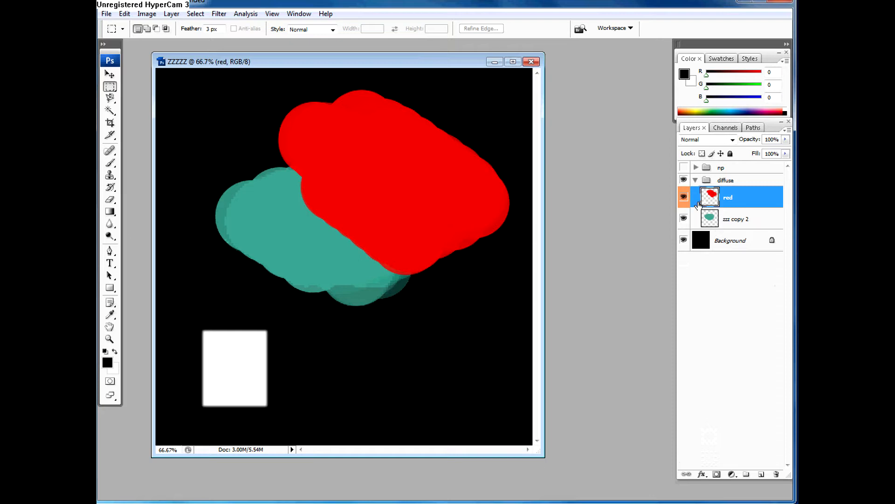
Step: Hide and show the red layer to examine how it overlaps the teal shape on zzz copy 2
click(684, 197)
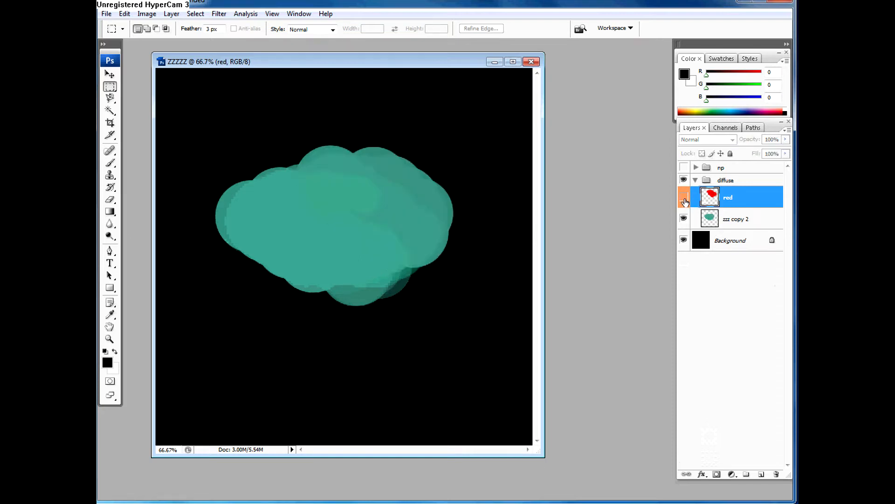
click(683, 197)
click(744, 213)
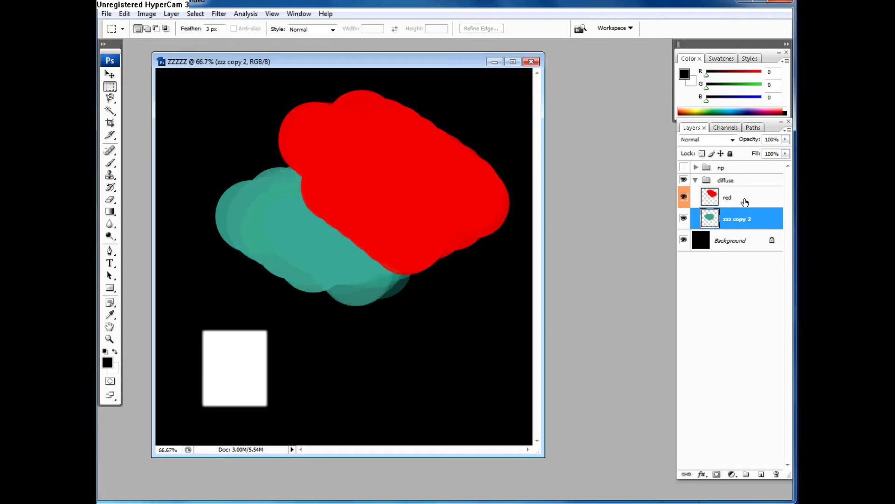
click(745, 201)
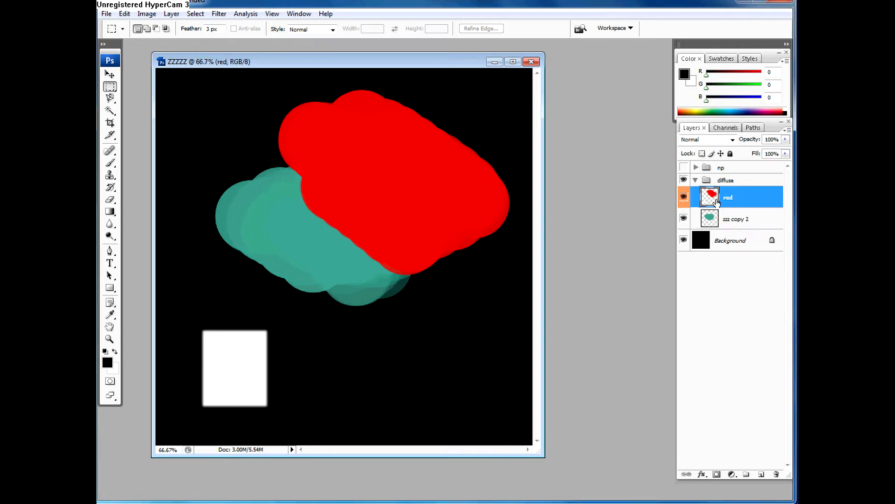
Step: Check the teal shape beneath the red layer, try clipping the red layer to zzz copy 2, and release the clipping mask
click(683, 196)
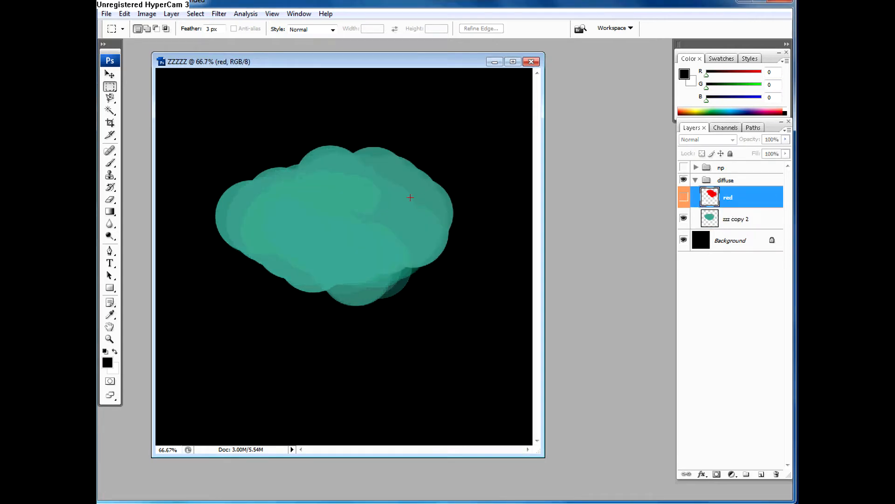
click(684, 197)
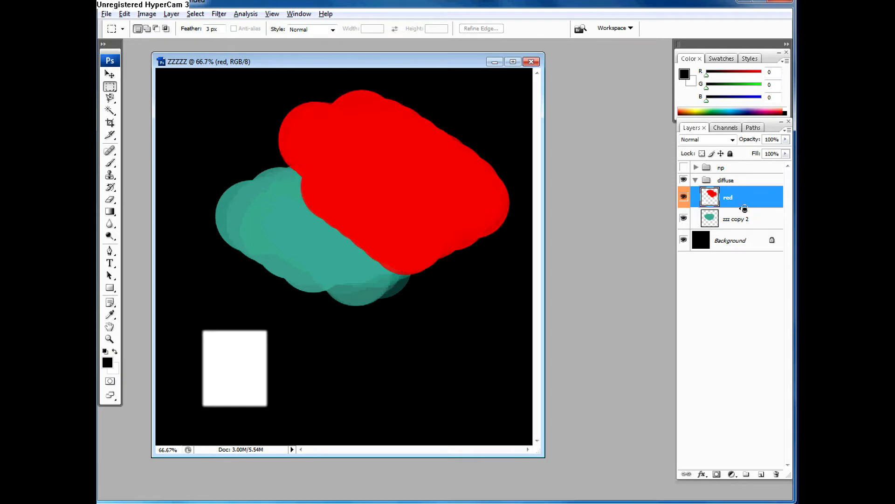
alt+click(745, 208)
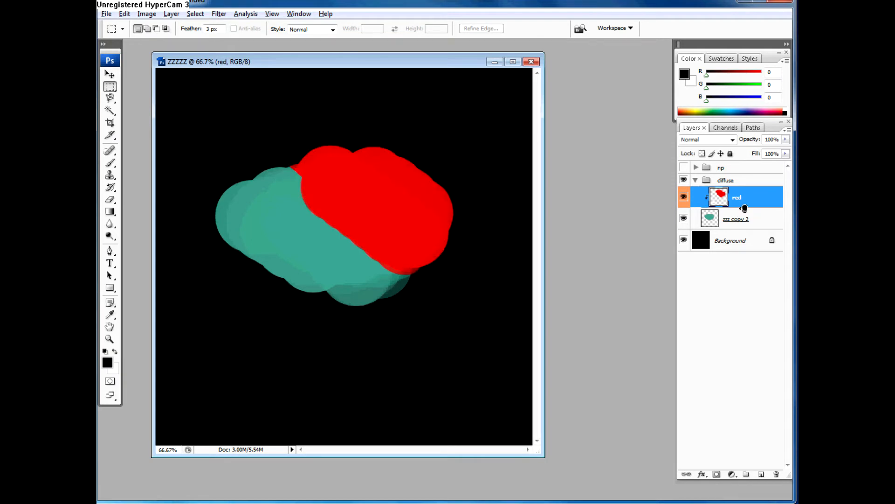
alt+click(745, 209)
Step: Load the red layer's outline as a selection, compare it with the teal shape on zzz copy 2 with red hidden, and deselect
ctrl+click(710, 198)
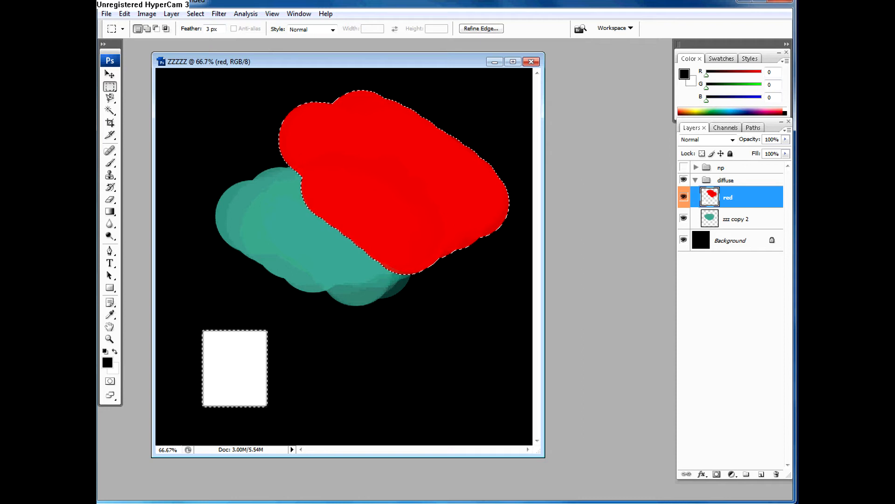
click(684, 196)
click(725, 219)
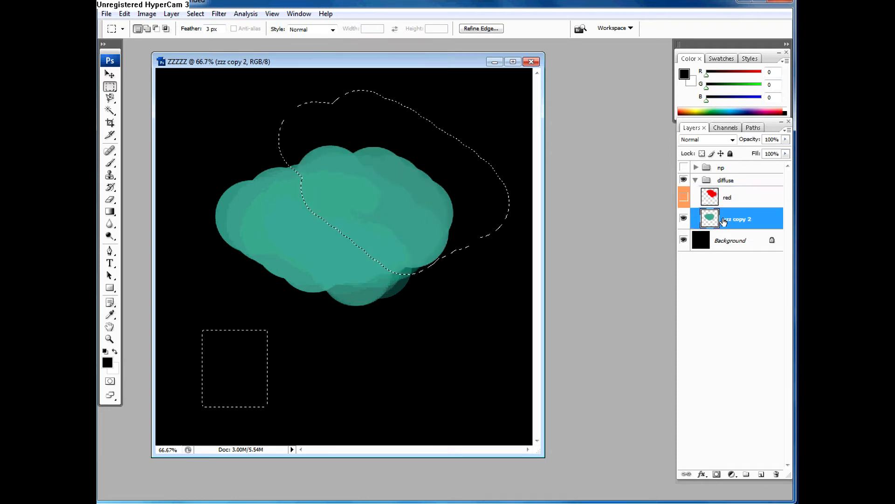
key(ctrl+d)
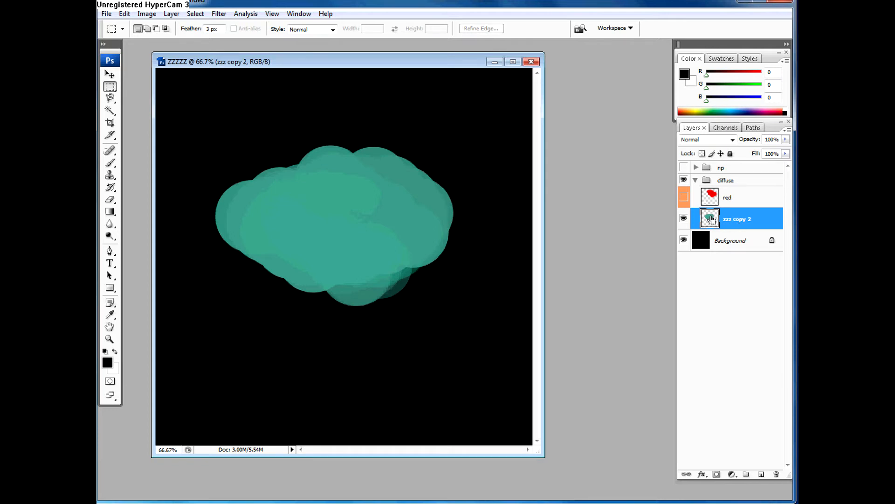
Step: Load the teal shape's outline from zzz copy 2 as a selection and add it as a layer mask on the visible red layer
ctrl+click(709, 221)
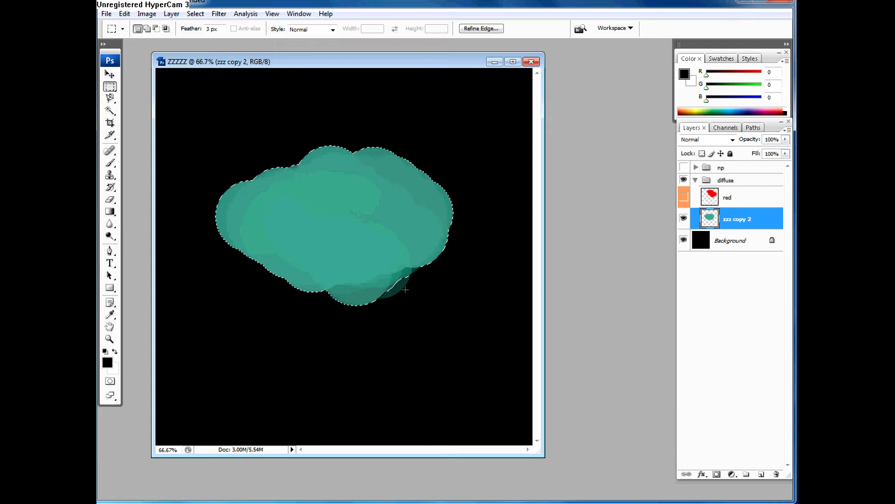
click(685, 201)
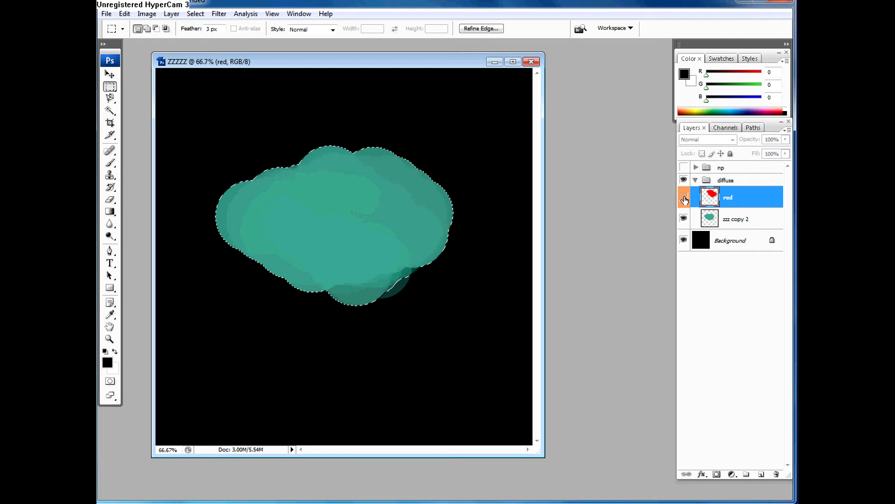
click(685, 200)
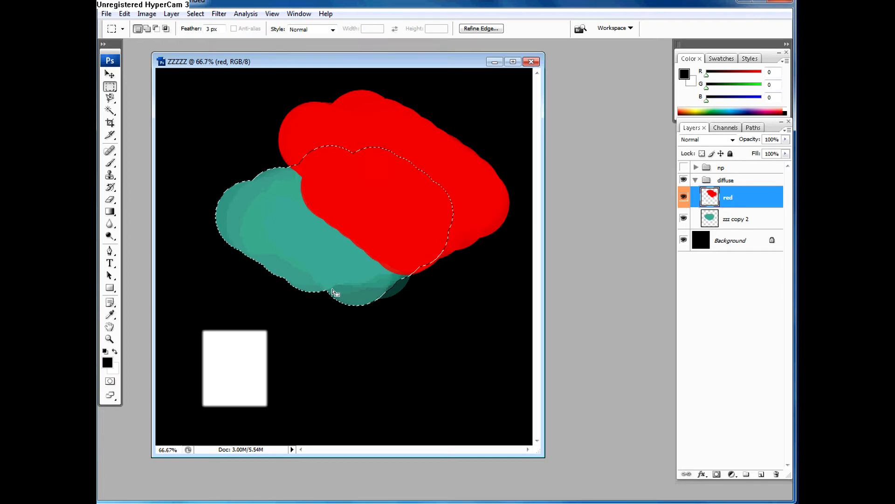
click(716, 475)
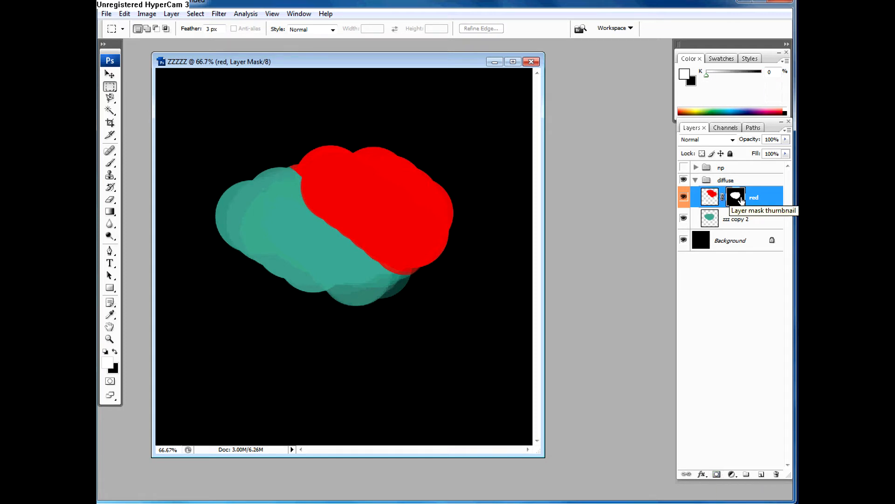
Step: Load the red layer's mask as a selection, examine its mask channel among the document's channels, and deselect
ctrl+click(737, 198)
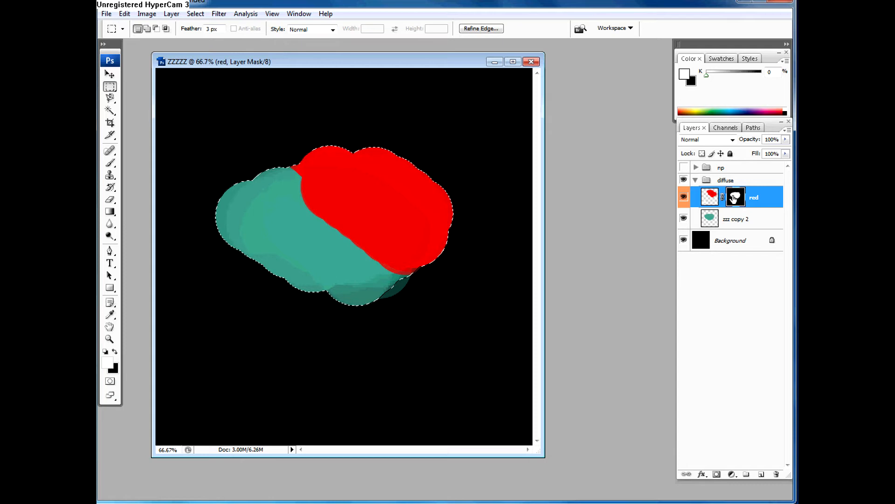
click(723, 128)
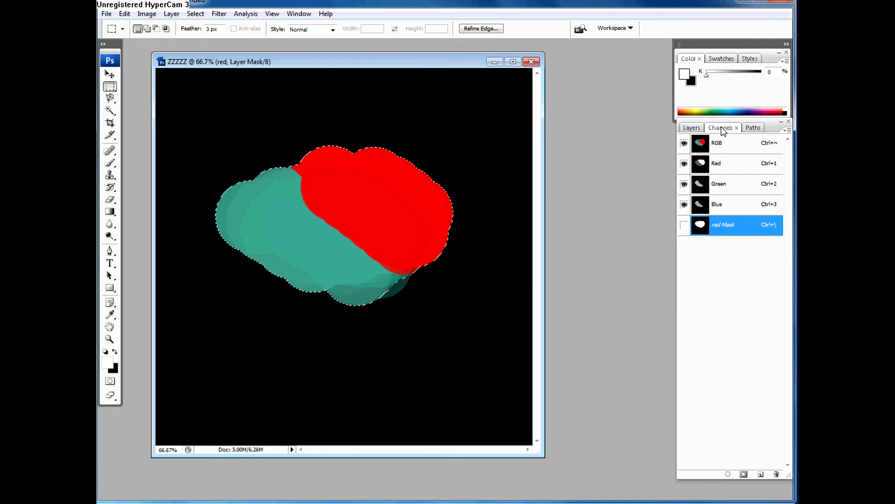
click(692, 127)
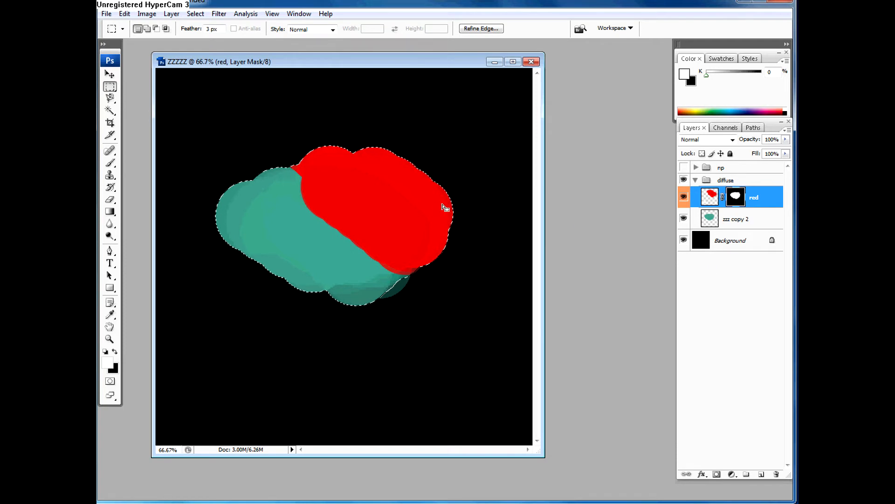
click(447, 206)
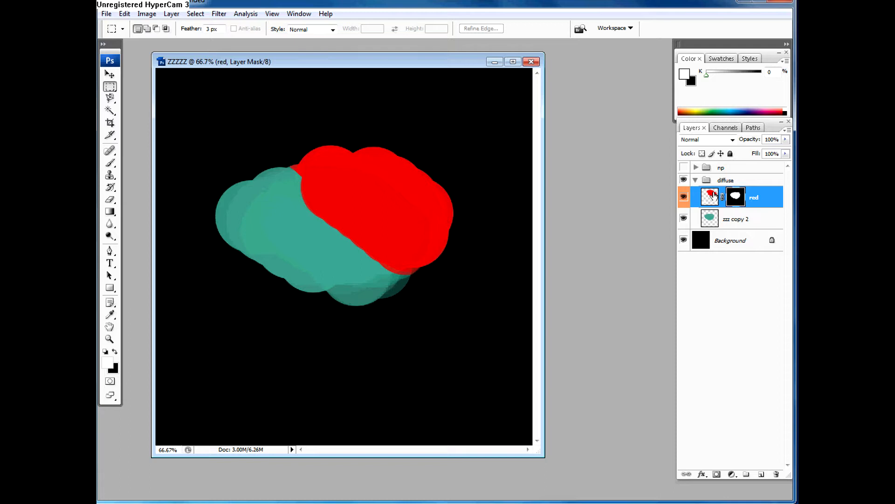
Step: Switch the red layer's editing target to its image and back to its mask, and shift the document window slightly
click(709, 197)
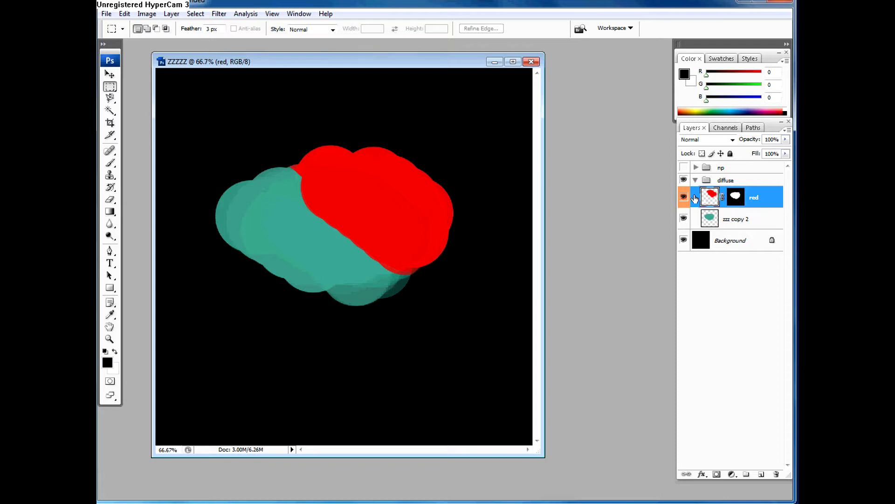
click(735, 201)
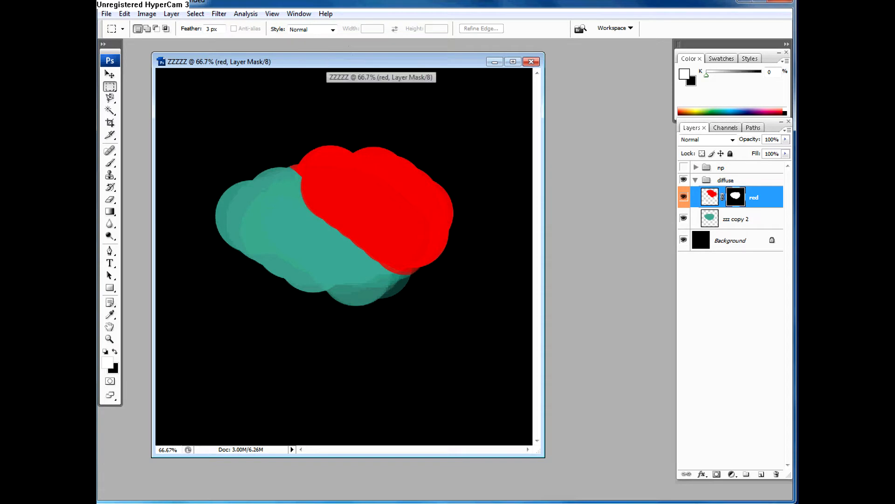
drag(371, 61, 383, 63)
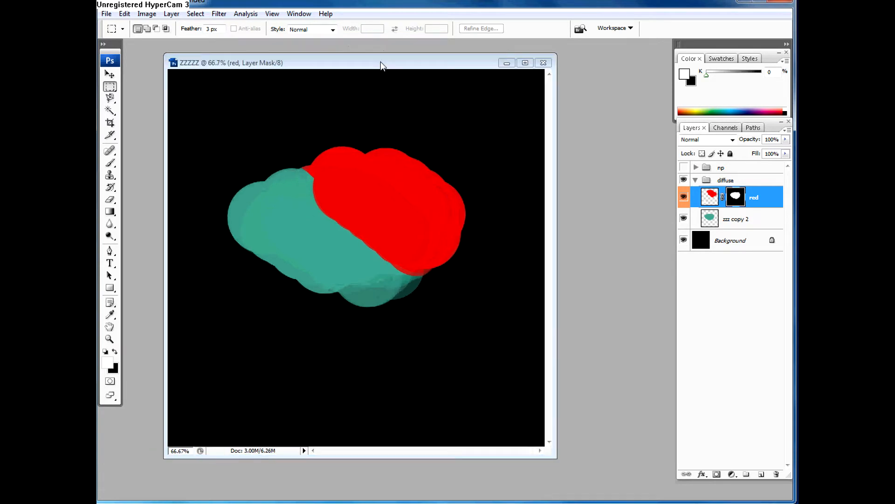
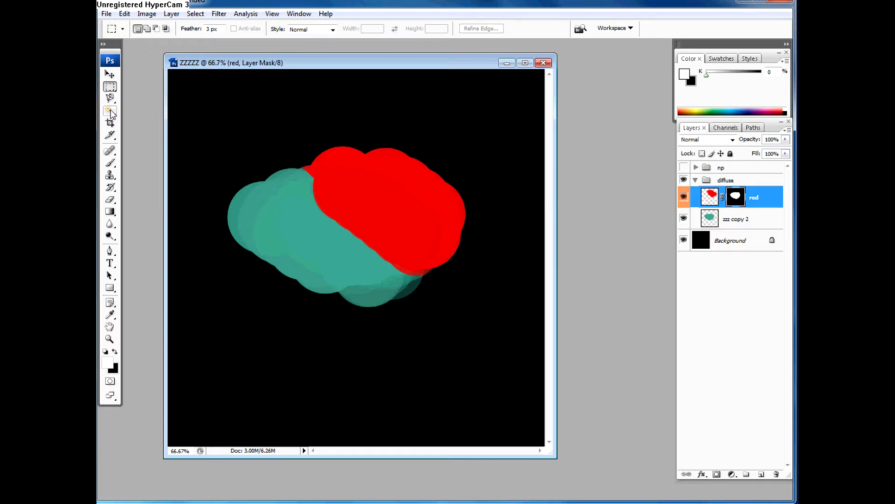
Step: Choose the Brush tool with the soft 27 px preset and set its opacity to 32%
click(110, 223)
click(136, 222)
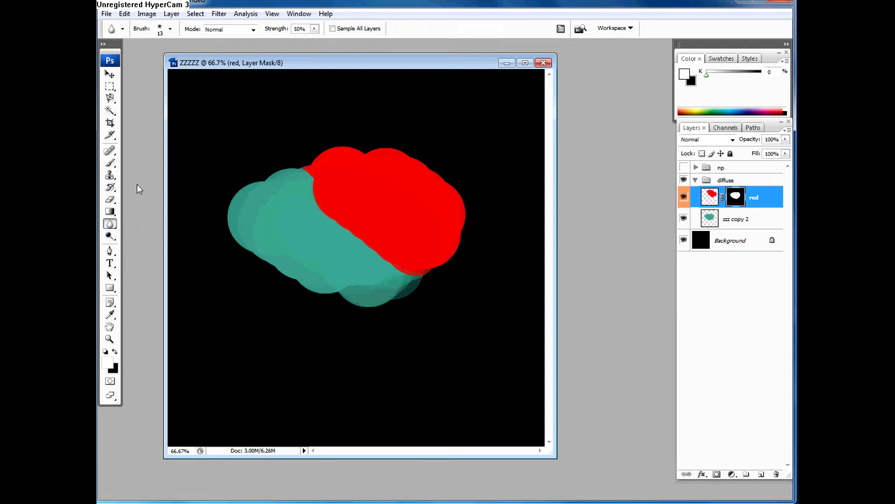
click(112, 163)
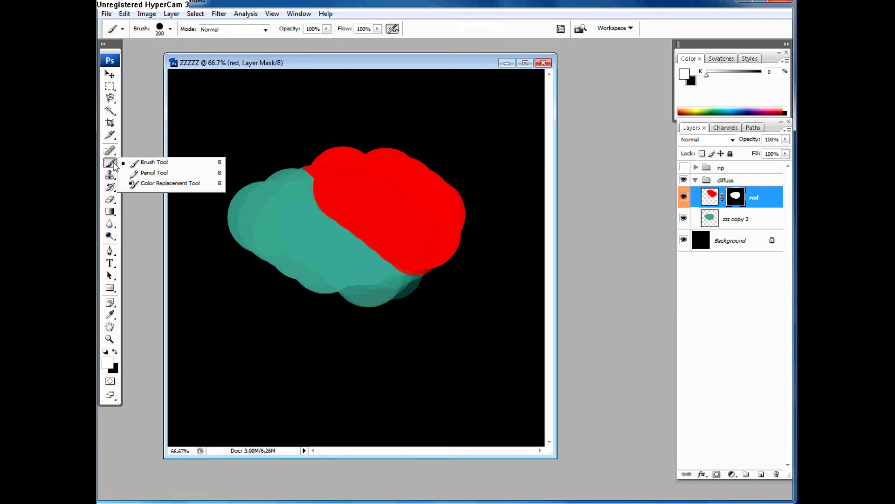
click(140, 163)
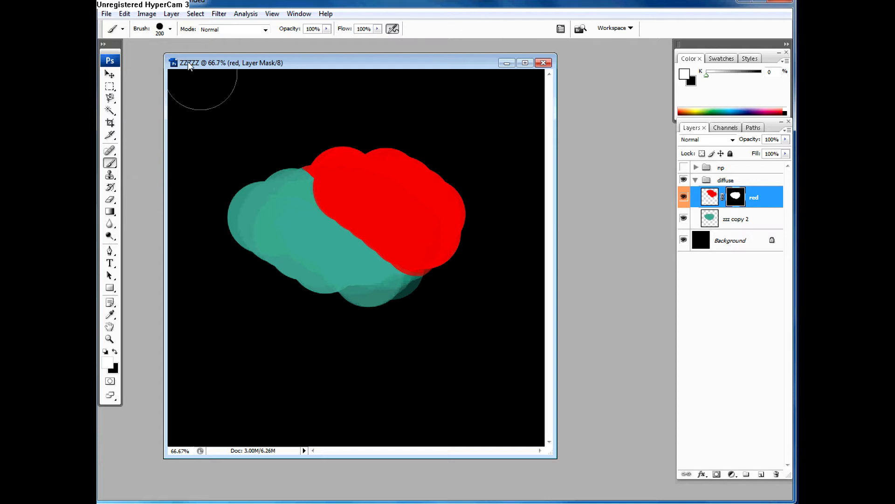
click(171, 29)
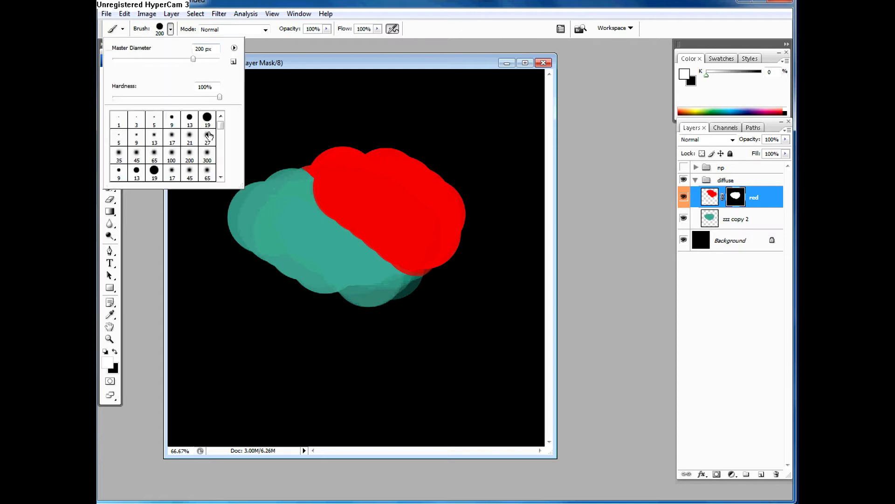
click(207, 136)
click(293, 89)
drag(325, 30, 289, 45)
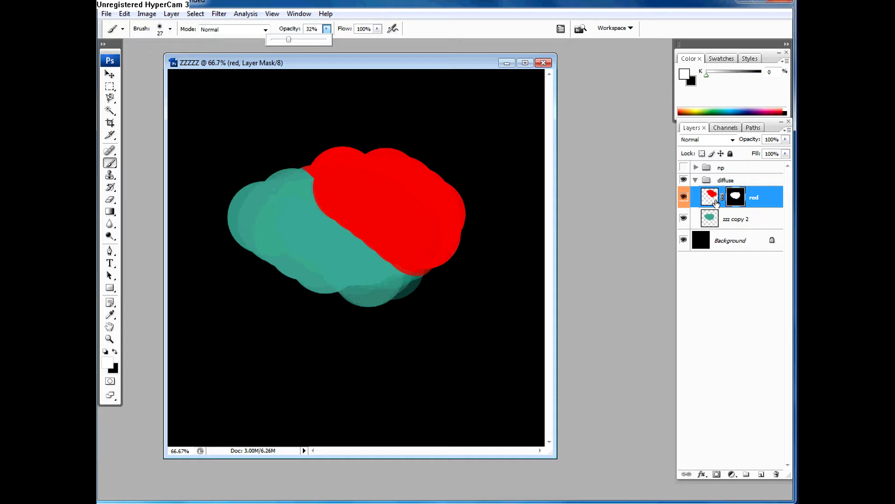
Step: Set the foreground colour for the red layer's mask to mid-grey 818181, check the layer image's colours, and return to the mask
click(735, 199)
click(107, 363)
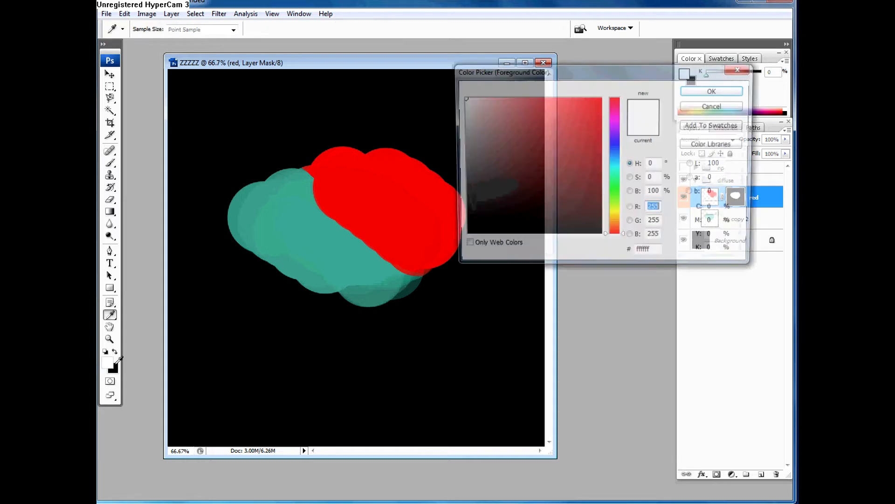
click(489, 143)
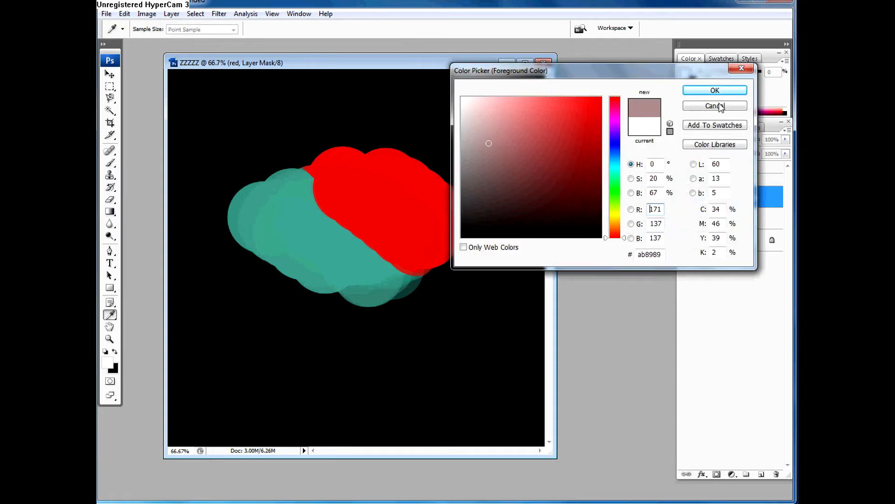
click(463, 166)
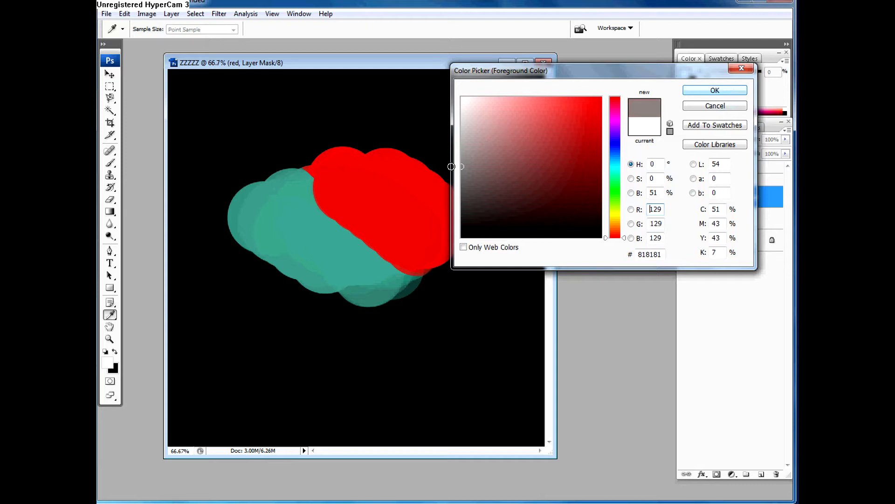
click(687, 90)
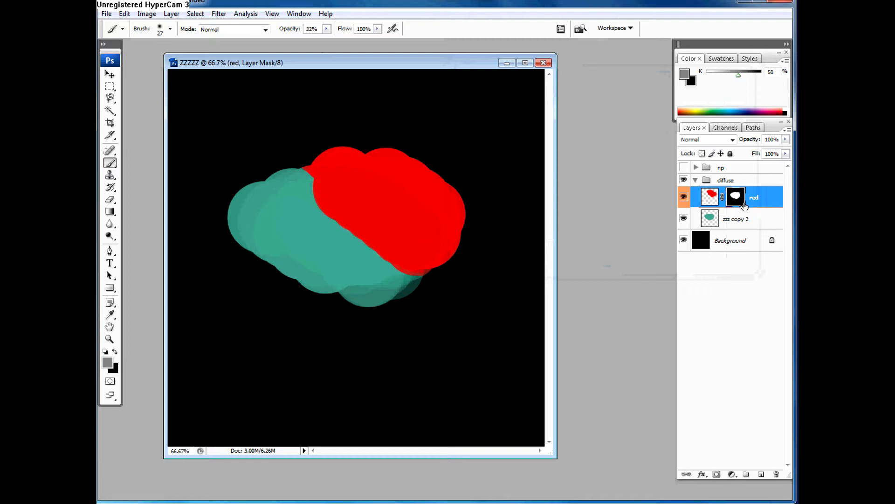
click(710, 197)
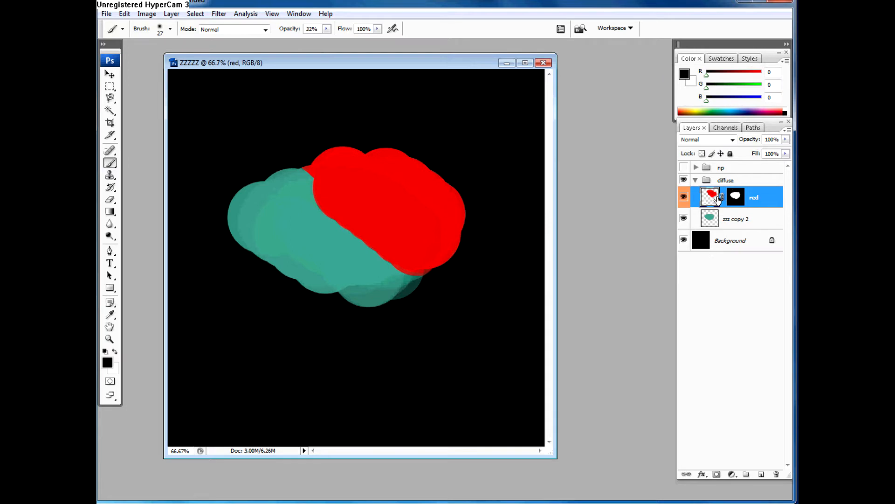
click(732, 200)
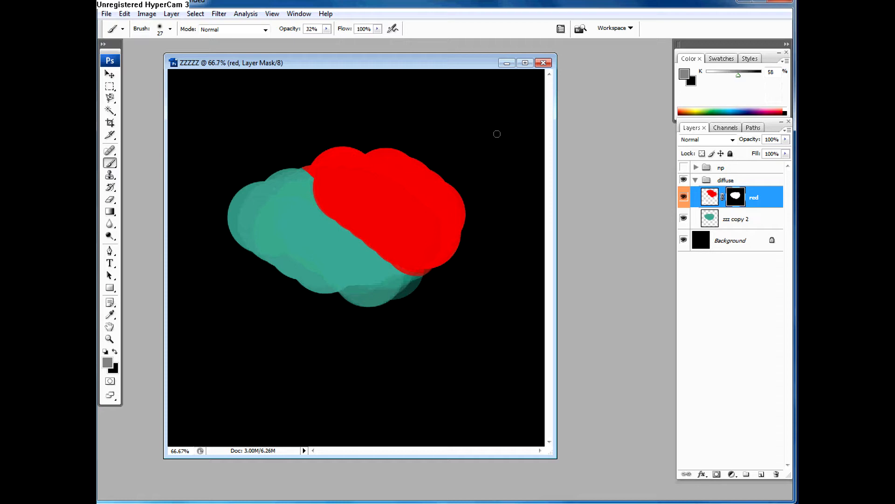
Step: Enlarge the brush to 100 px and paint grey on the red layer's mask along the edge bordering the teal shape
key(bracketleft)
key(bracketright)
key(bracketright)
key(bracketright)
key(bracketright)
key(bracketright)
key(bracketright)
key(bracketright)
key(bracketright)
key(bracketright)
key(bracketright)
key(bracketright)
mouse_move(357, 230)
mouse_down()
mouse_move(326, 210)
mouse_move(355, 214)
mouse_move(324, 204)
mouse_move(401, 254)
mouse_move(333, 219)
mouse_move(345, 221)
mouse_move(322, 208)
mouse_move(341, 209)
mouse_move(334, 203)
mouse_up()
mouse_move(349, 217)
mouse_down()
mouse_move(360, 236)
mouse_move(331, 216)
mouse_move(378, 223)
mouse_move(384, 235)
mouse_up()
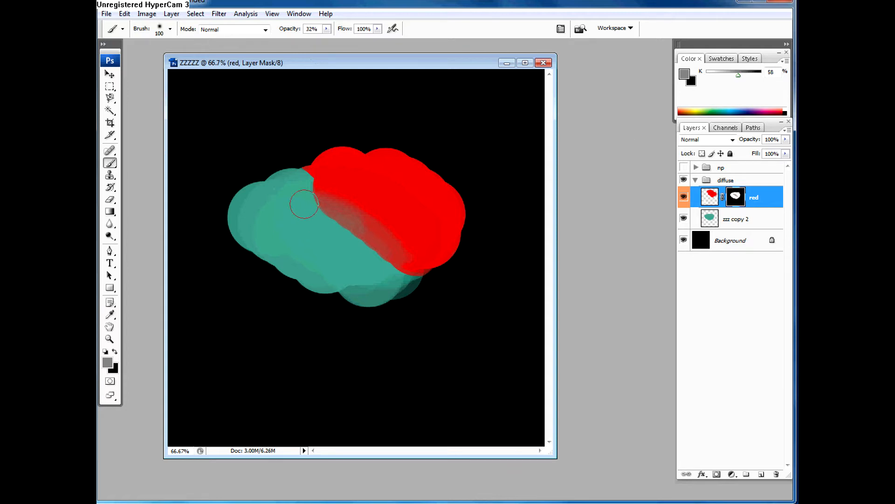
drag(311, 204, 379, 238)
Step: Raise the brush opacity to 100% and repaint the grey band on the mask along the red shape's teal-side edge
click(326, 28)
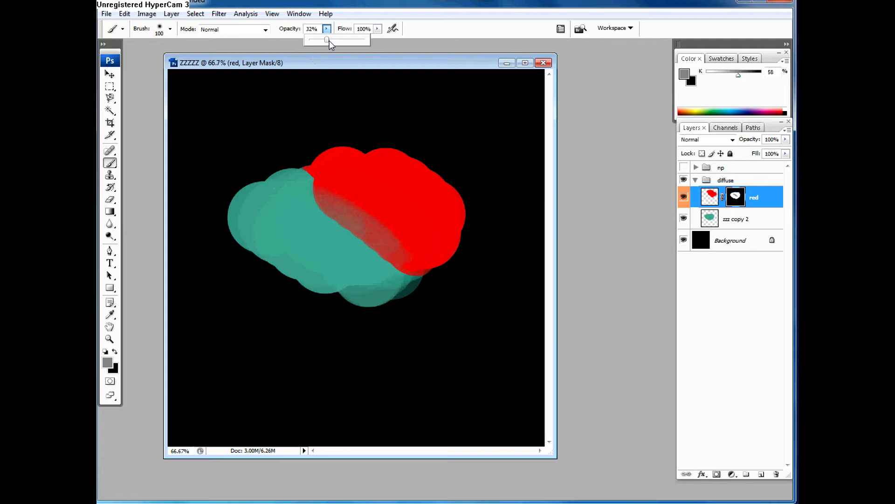
drag(327, 40, 368, 40)
click(318, 228)
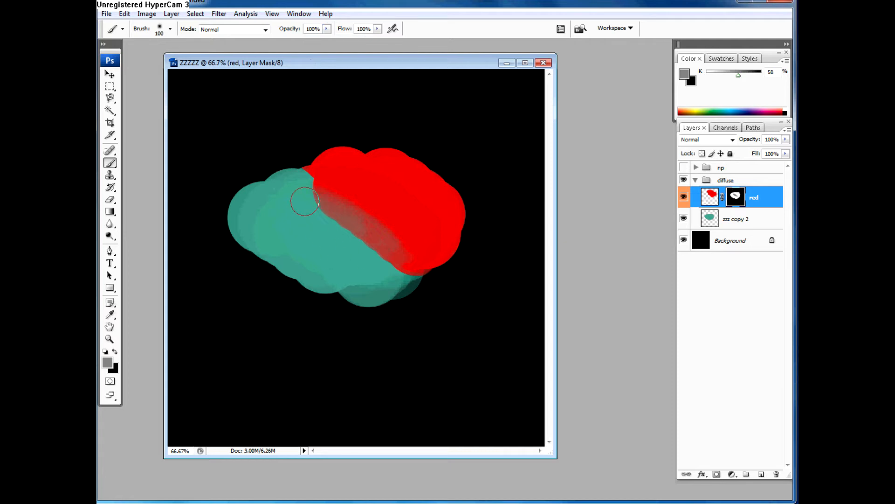
mouse_move(311, 201)
mouse_down()
mouse_move(382, 249)
mouse_move(310, 210)
mouse_move(359, 242)
mouse_move(320, 207)
mouse_move(346, 234)
mouse_move(317, 233)
mouse_up()
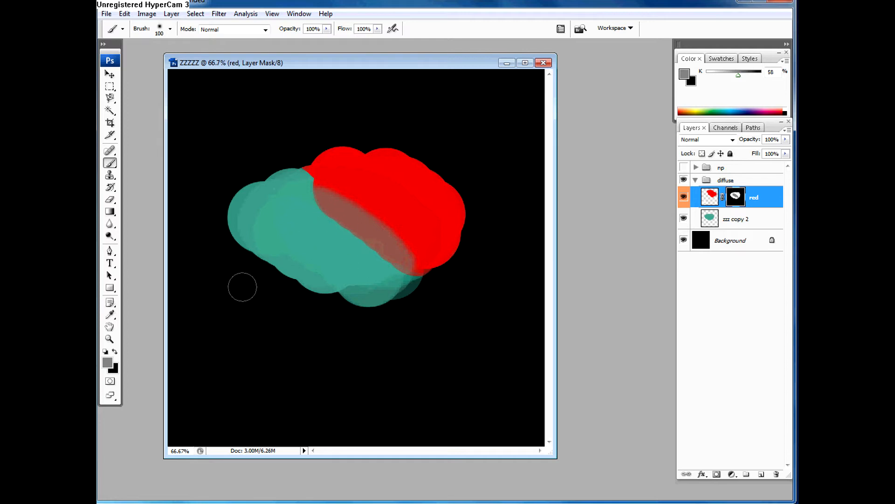
Step: Paint black over the mask's grey band at 100% opacity, and continue along the red edge with the brush opacity at 60%
click(115, 352)
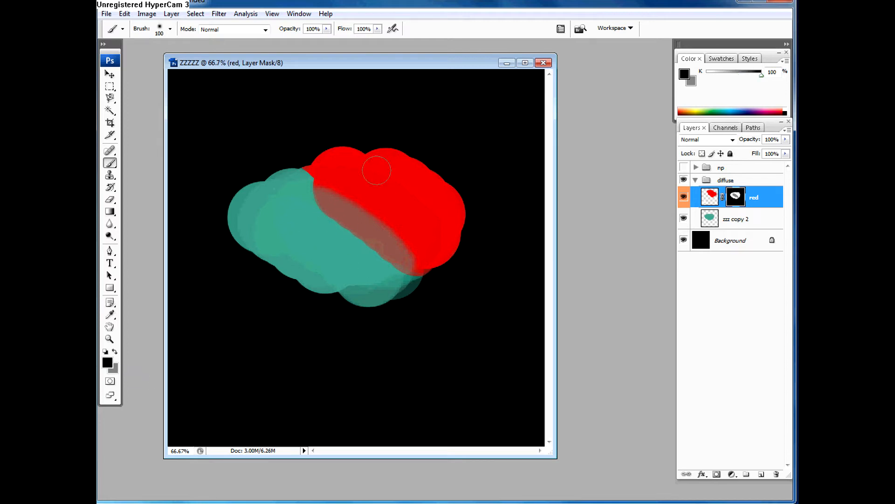
drag(304, 211, 332, 213)
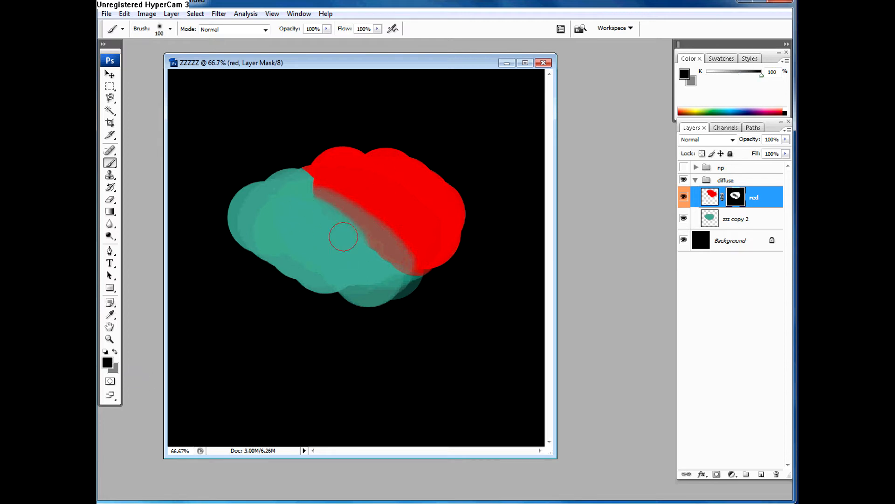
click(327, 29)
drag(327, 39, 304, 44)
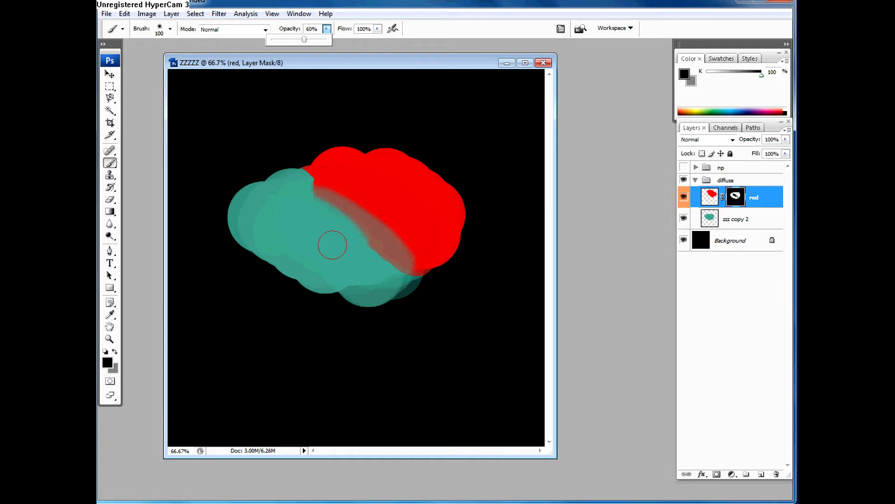
mouse_move(312, 218)
mouse_down()
mouse_move(324, 210)
mouse_move(358, 230)
mouse_up()
mouse_move(307, 187)
mouse_down()
mouse_move(369, 255)
mouse_move(374, 233)
mouse_move(360, 235)
mouse_move(361, 252)
mouse_move(374, 255)
mouse_move(384, 238)
mouse_move(329, 181)
mouse_move(355, 199)
mouse_move(313, 182)
mouse_move(396, 235)
mouse_up()
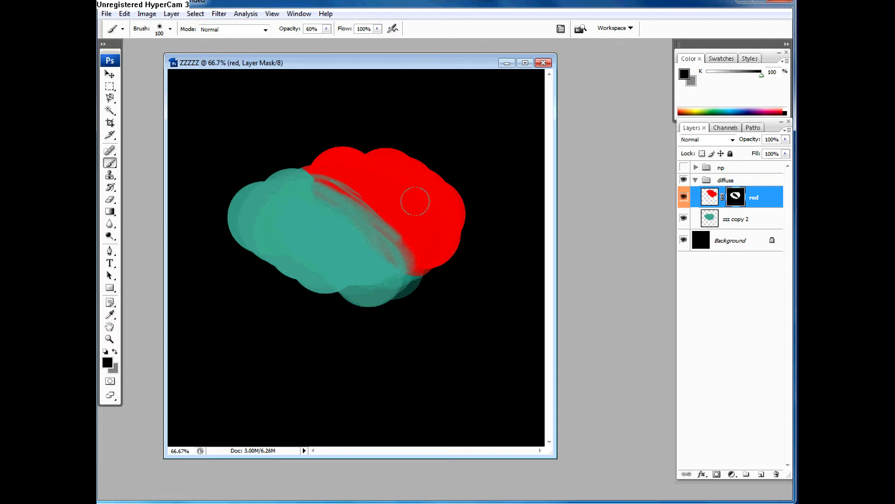
Step: Reduce the brush to 35 px and paint a black zigzag on the mask across the middle of the red shape
key(bracketleft)
key(bracketleft)
key(bracketleft)
mouse_move(399, 186)
mouse_down()
mouse_move(426, 216)
mouse_move(391, 188)
mouse_move(413, 200)
mouse_move(384, 202)
mouse_up()
key(bracketleft)
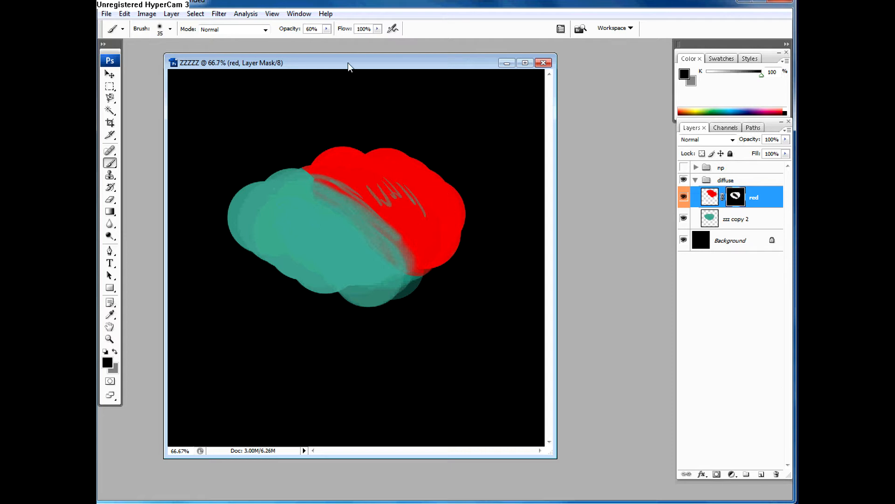
Step: Lower the brush opacity to 32% and paint more black zigzag strokes on the mask over the red shape
click(326, 29)
drag(326, 43, 312, 43)
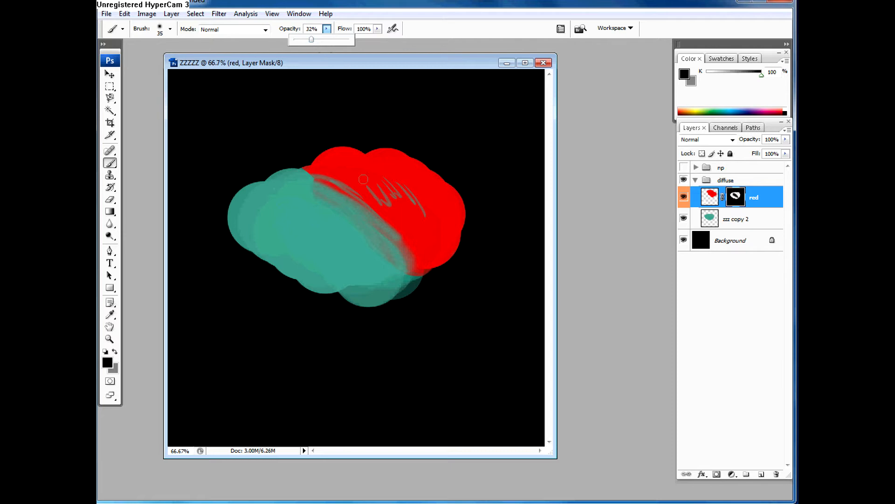
mouse_move(363, 173)
mouse_down()
mouse_move(369, 198)
mouse_move(353, 184)
mouse_move(365, 166)
mouse_up()
drag(369, 168, 377, 209)
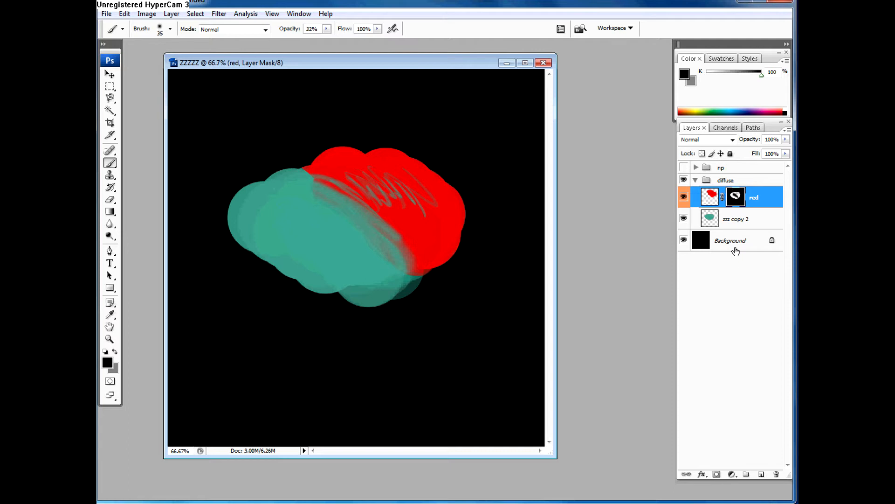
Step: Add an empty layer above red in the diffuse group, and hide the red and zzz copy 2 layers
click(761, 474)
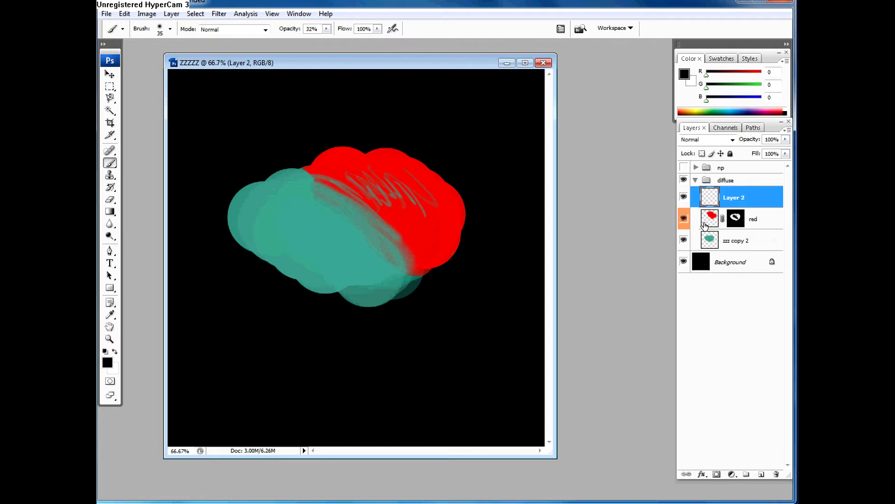
drag(684, 219, 684, 240)
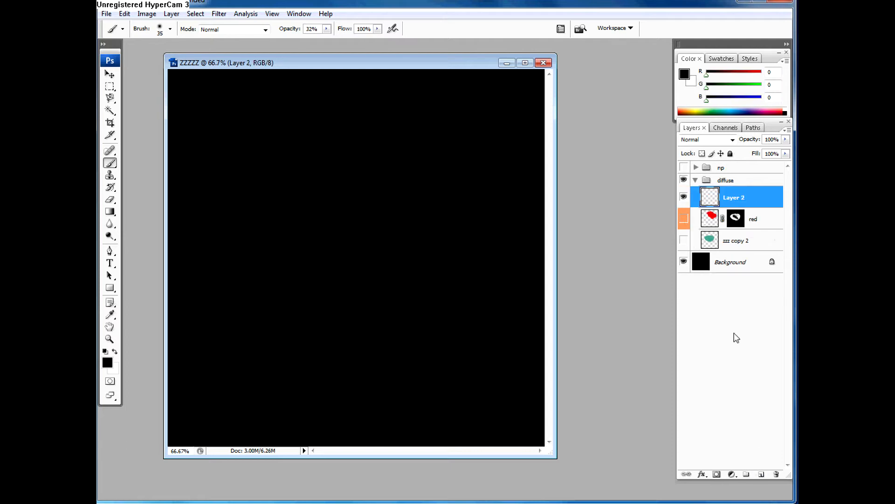
Step: Invert the Background layer's black to white and make the empty layer above red active again
click(726, 264)
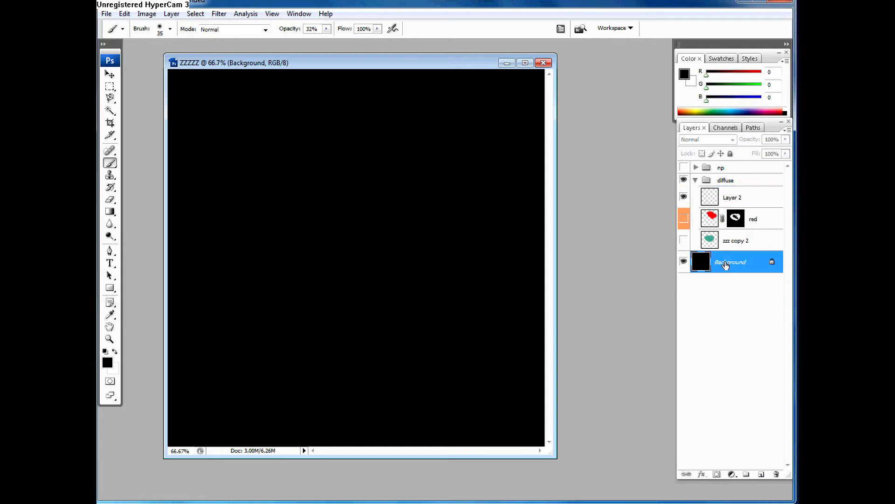
key(ctrl+i)
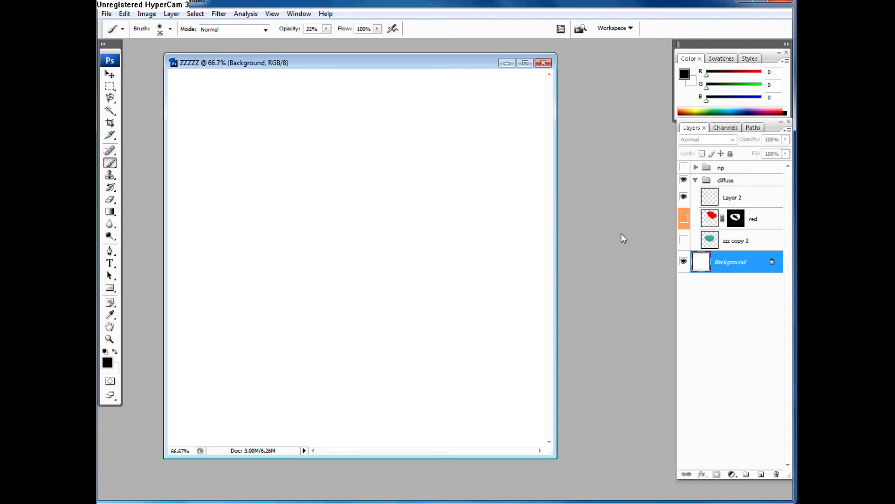
click(737, 196)
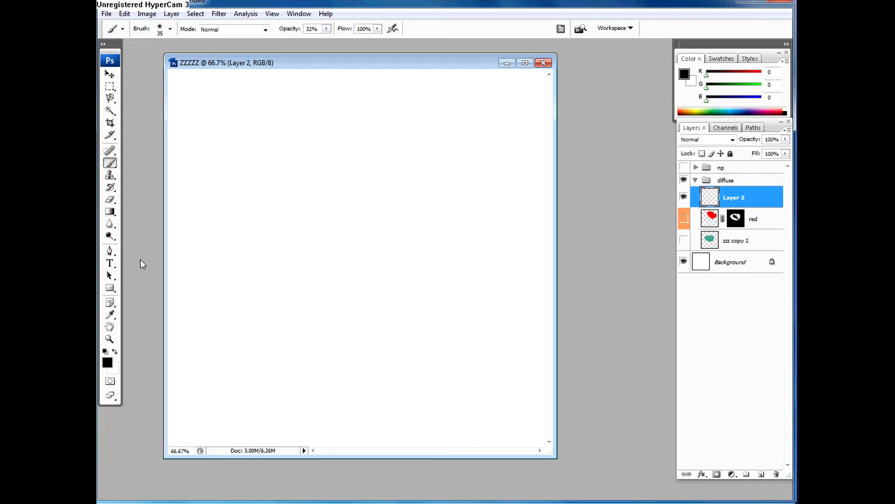
Step: Create a large text box in the middle of the canvas, enter the capital letter P, and select it
click(110, 263)
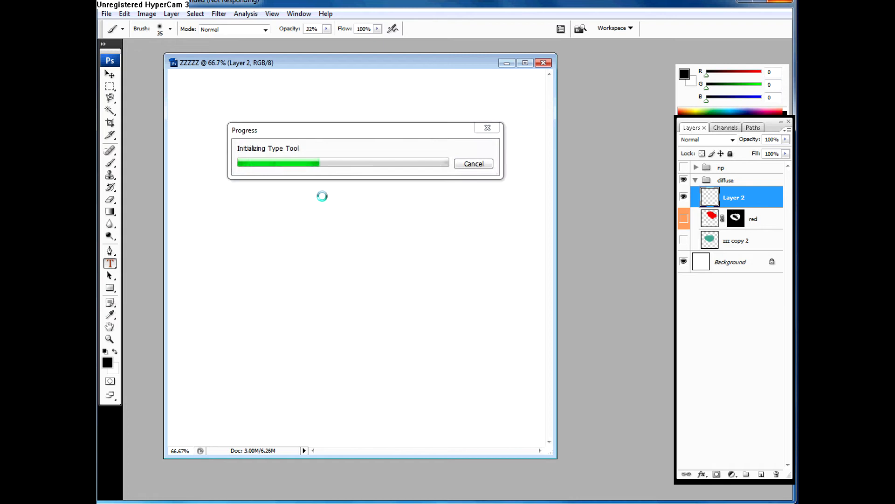
drag(247, 135, 478, 359)
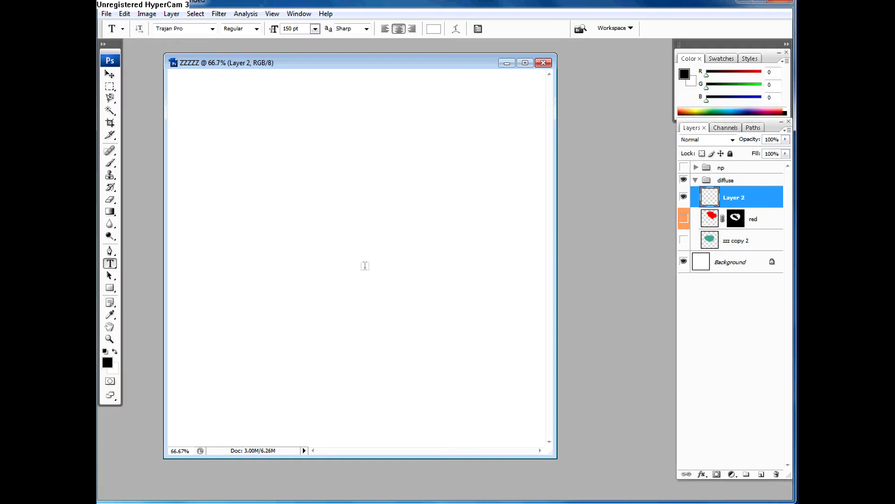
click(364, 262)
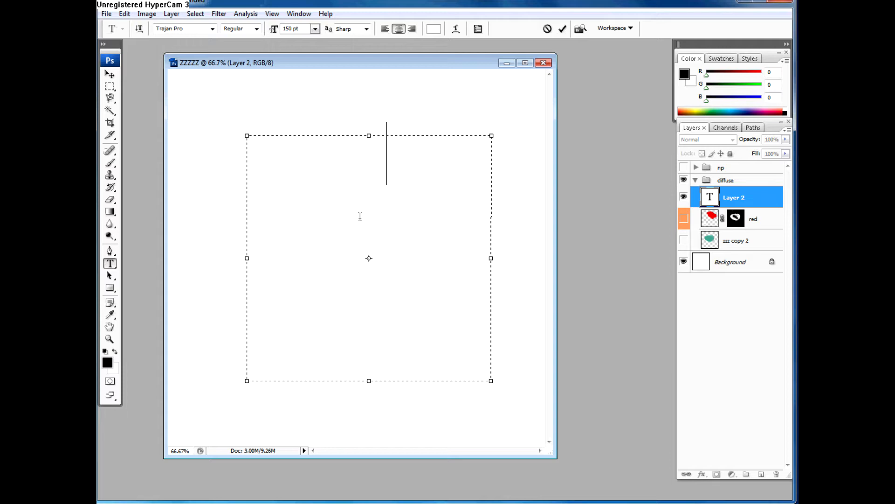
key(ctrl+a)
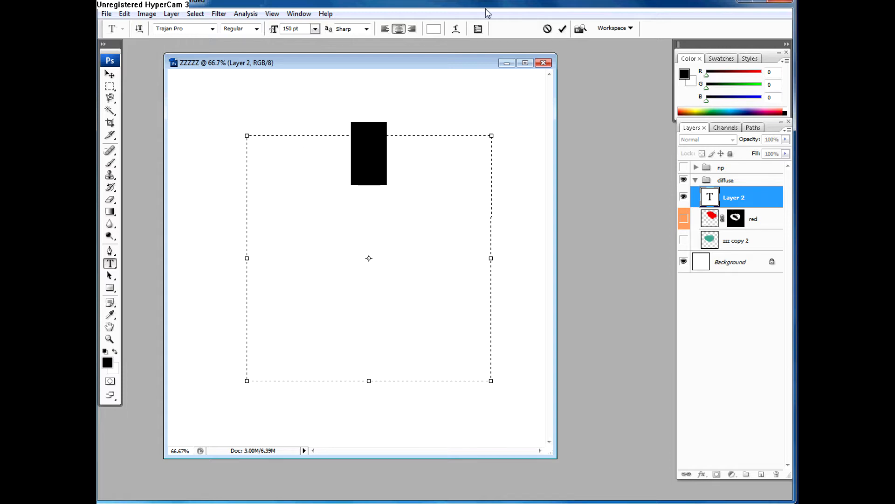
Step: Set the letter P's colour to black and its font size to 300 pt
click(434, 33)
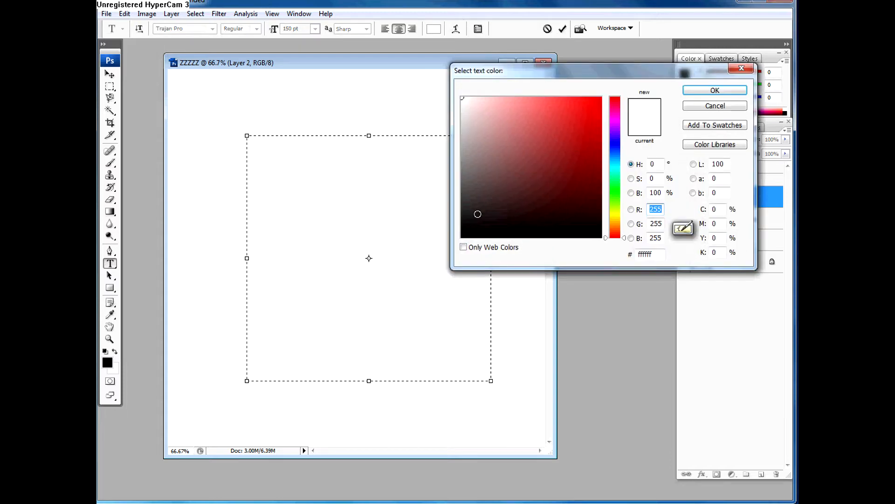
click(462, 236)
click(716, 91)
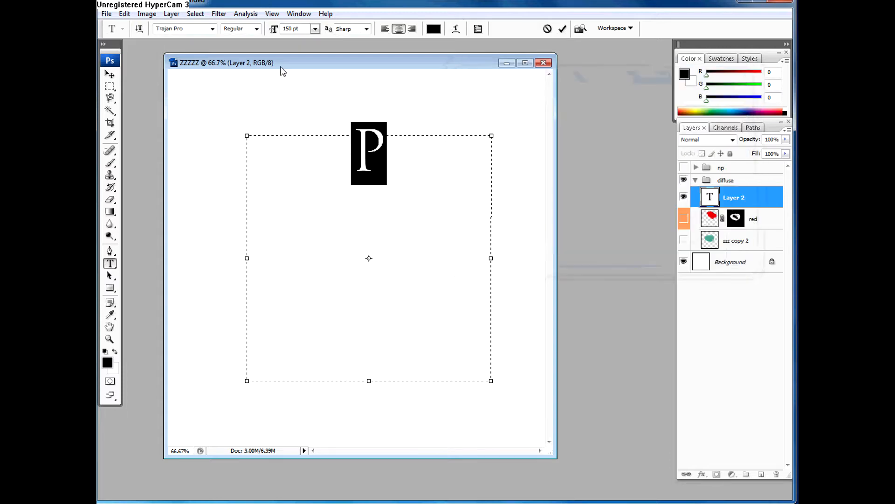
click(295, 29)
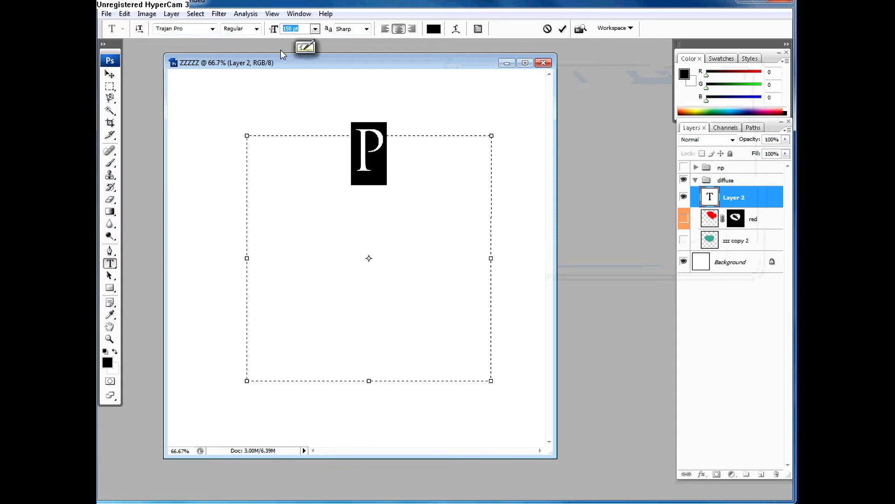
text(300)
key(Return)
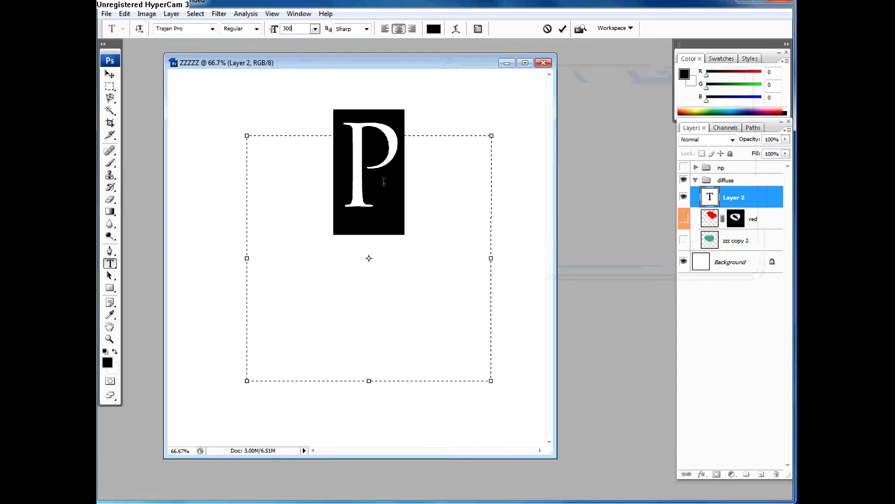
Step: Set the letter P's font size to 400 pt and commit the text
click(295, 29)
text(400)
key(Return)
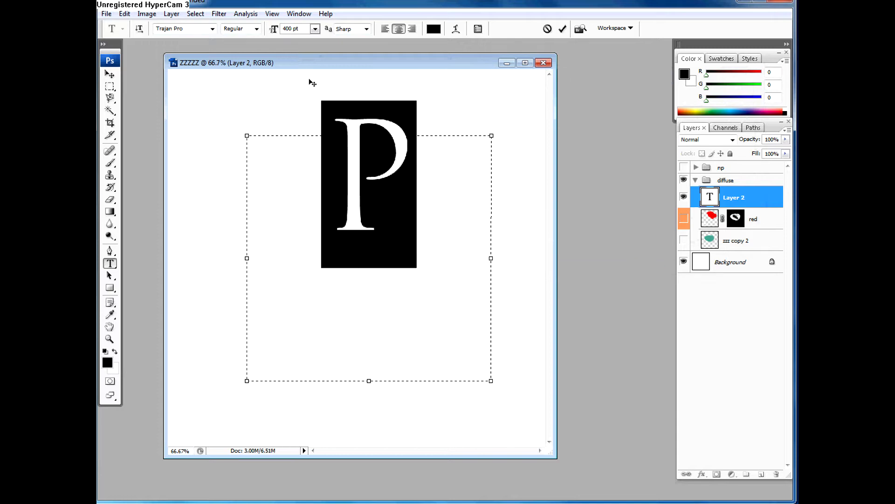
key(ctrl+Return)
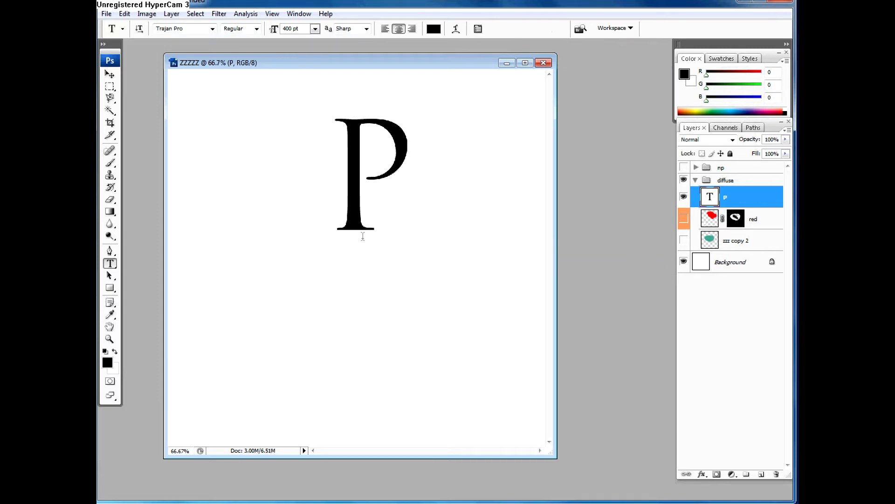
Step: Move the letter P down and to the left, so it sits left of the canvas centre at mid-height
key(v)
drag(368, 246, 316, 303)
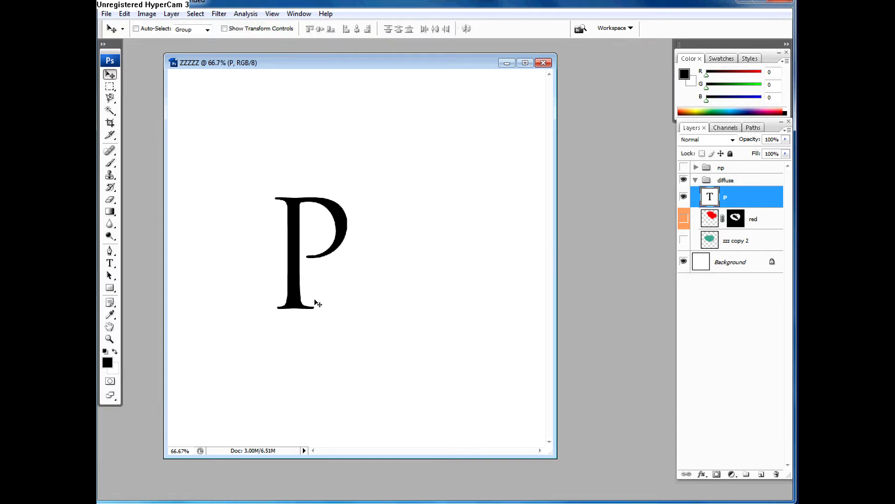
key(ctrl+plus)
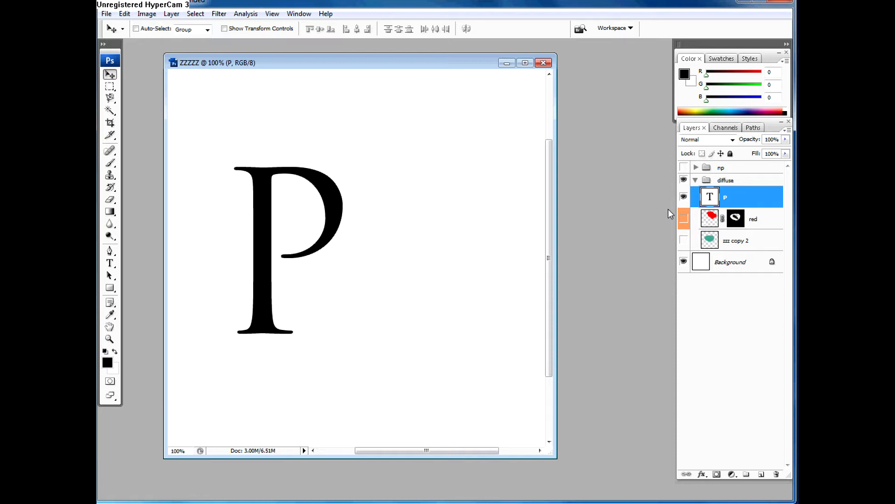
Step: Add an empty layer above the P text layer and select both layers together
right_click(714, 199)
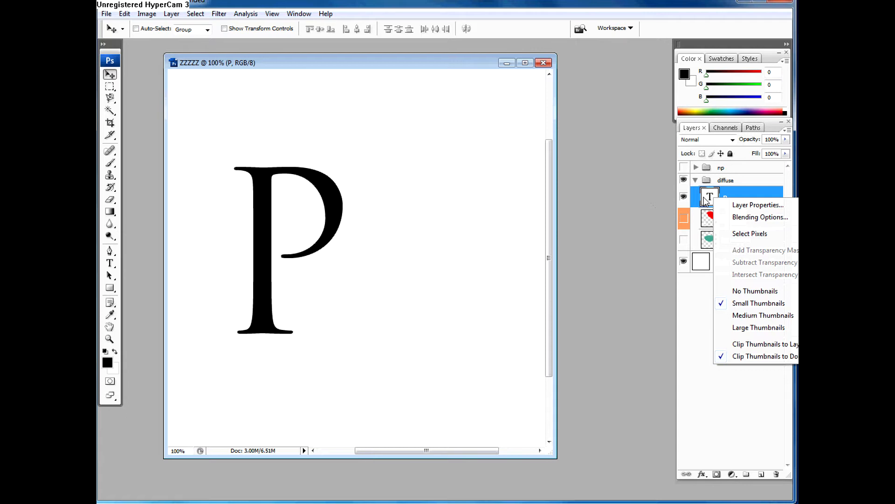
click(706, 200)
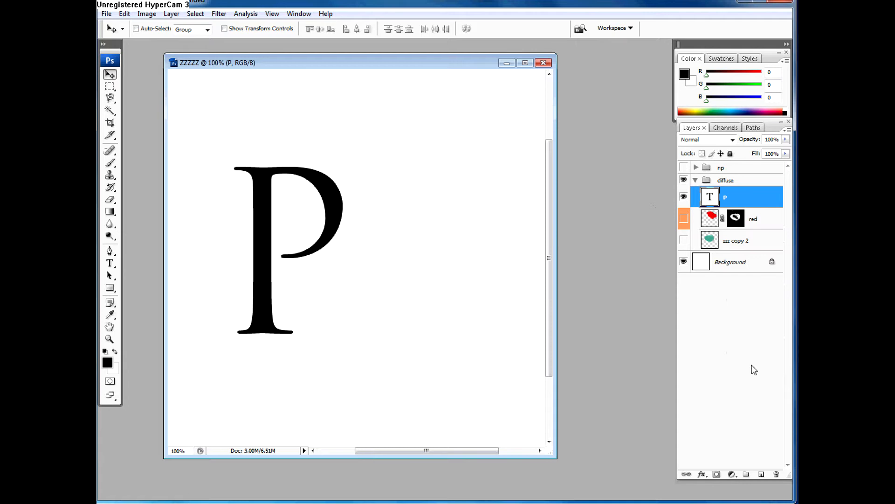
click(760, 474)
shift+click(728, 221)
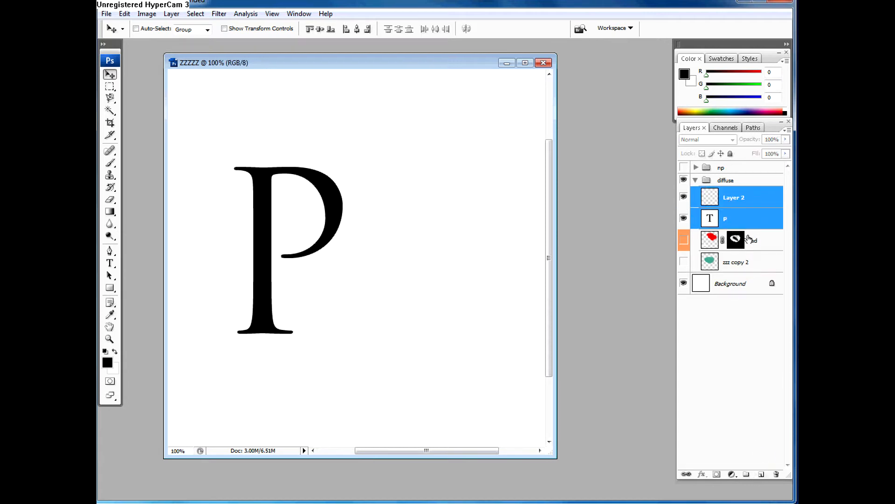
click(741, 221)
click(735, 201)
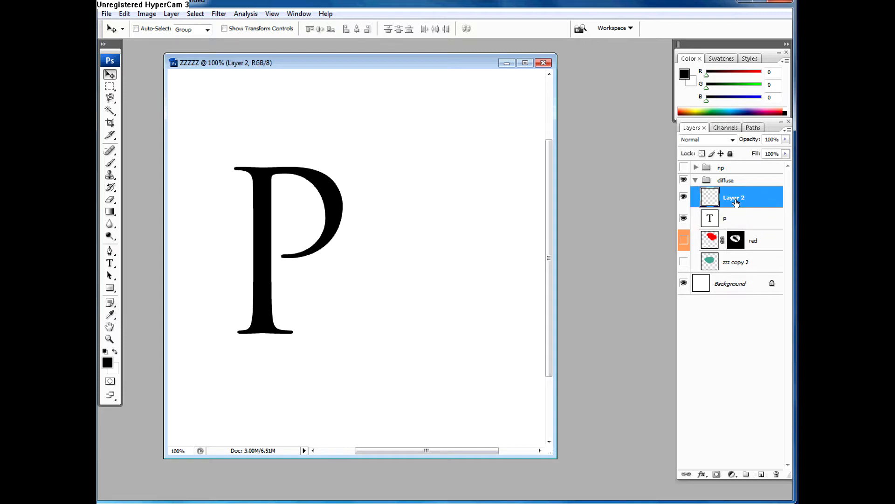
shift+click(740, 221)
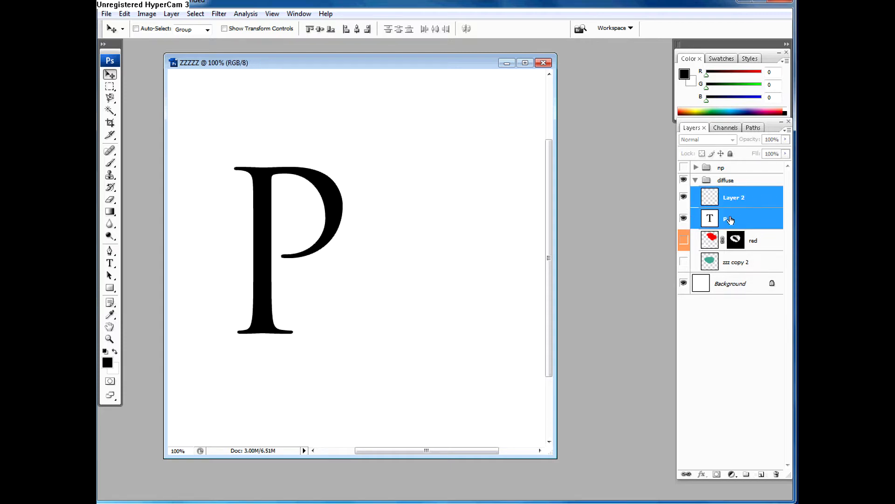
Step: Duplicate the P text layer and merge the copy with the empty layer above it
click(730, 221)
key(ctrl+j)
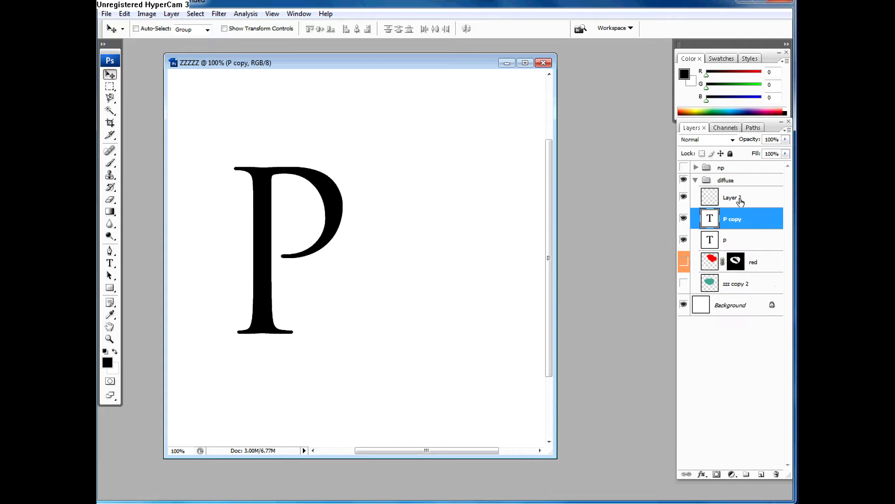
click(741, 202)
shift+click(743, 221)
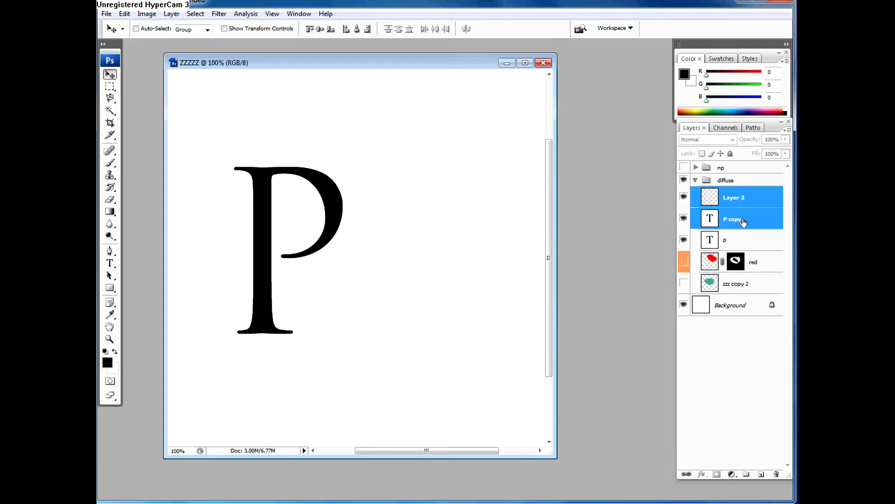
key(ctrl+e)
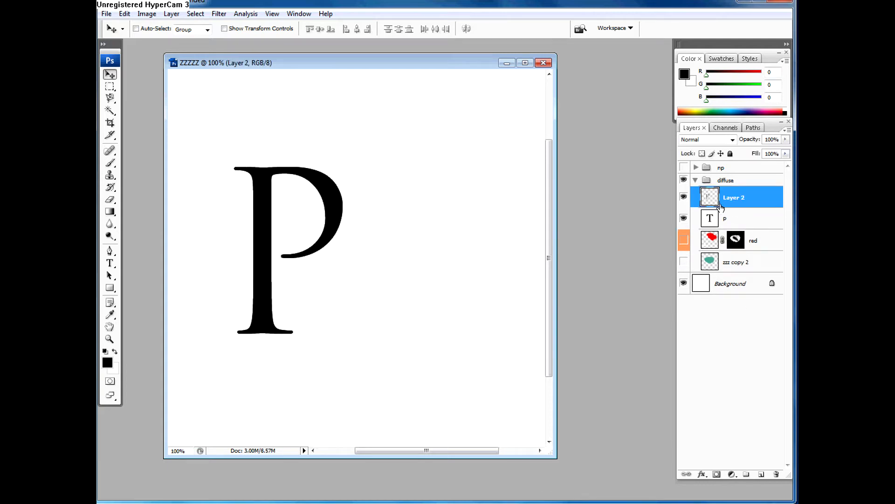
Step: Hide the merged Layer 2 and rasterize the P text layer
click(684, 199)
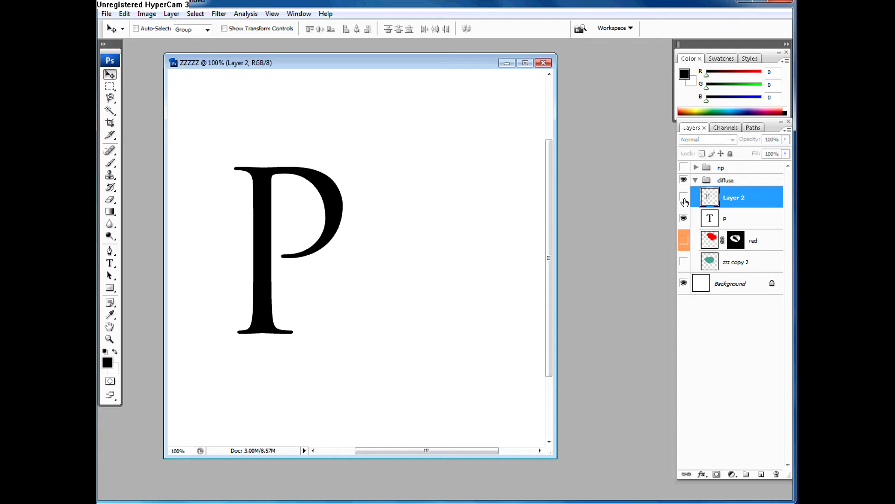
click(739, 216)
right_click(710, 219)
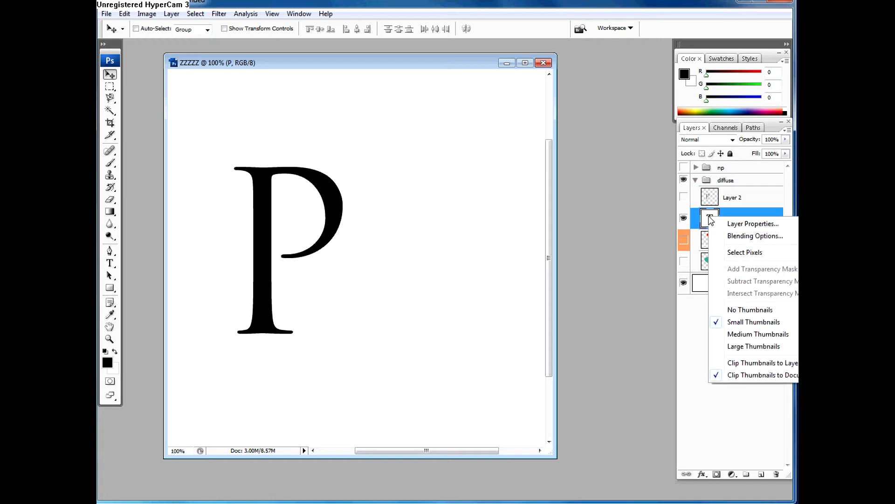
click(726, 213)
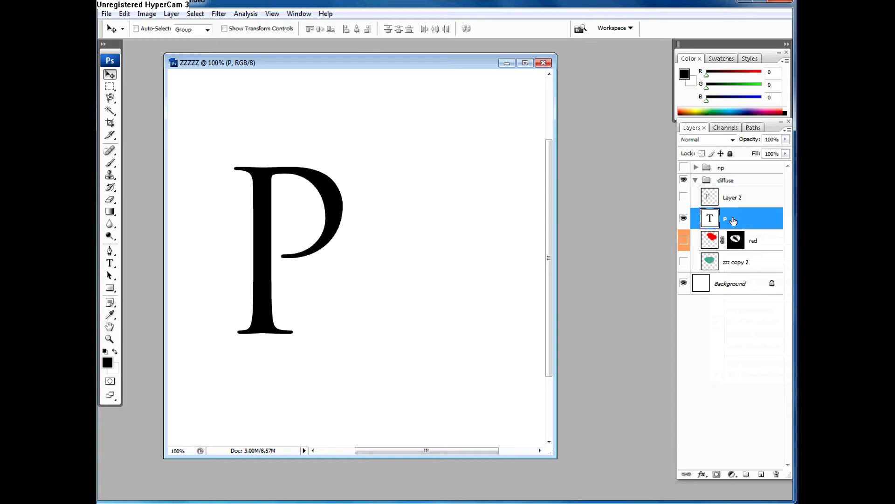
right_click(735, 218)
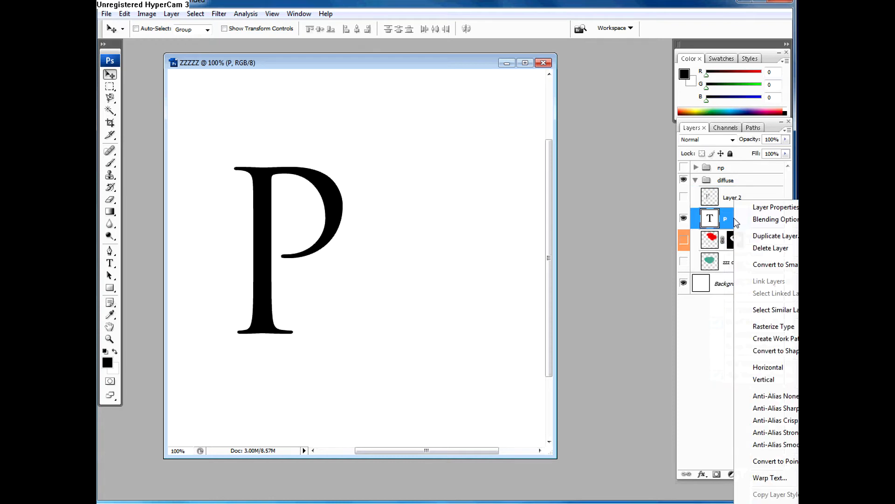
click(785, 330)
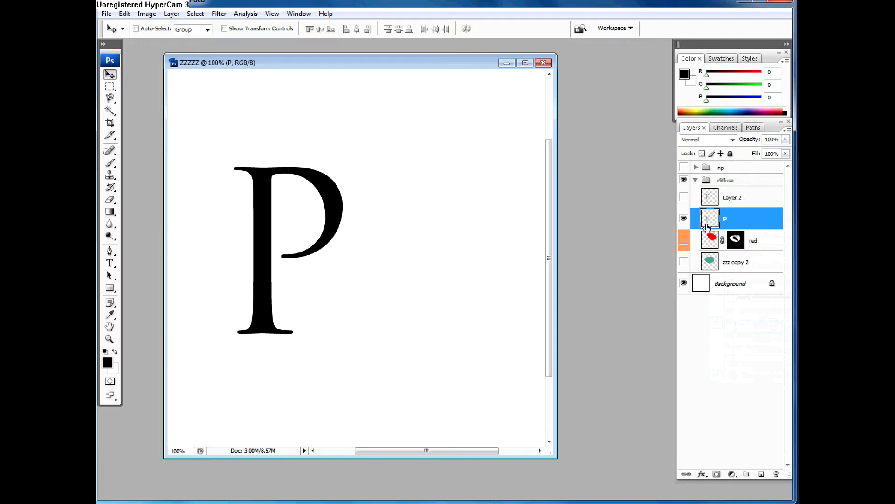
Step: Hide the rasterized P layer, show Layer 2 and add a layer mask to it
click(684, 218)
click(709, 198)
click(683, 197)
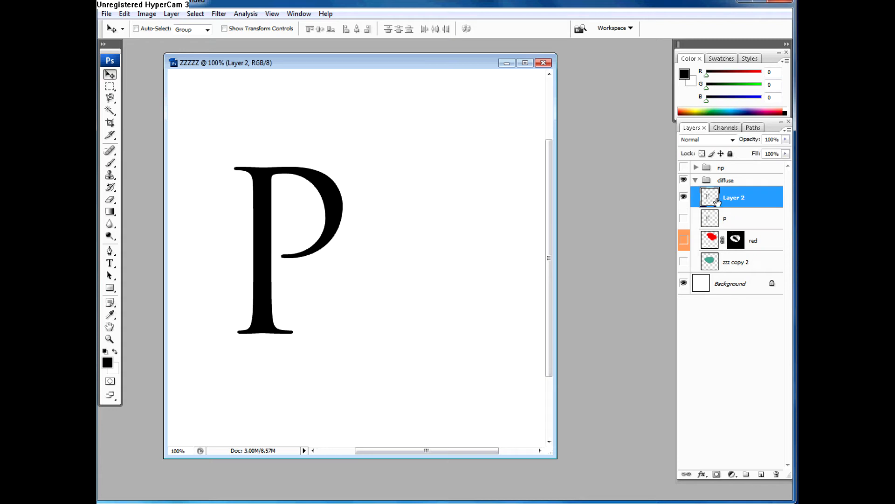
click(716, 474)
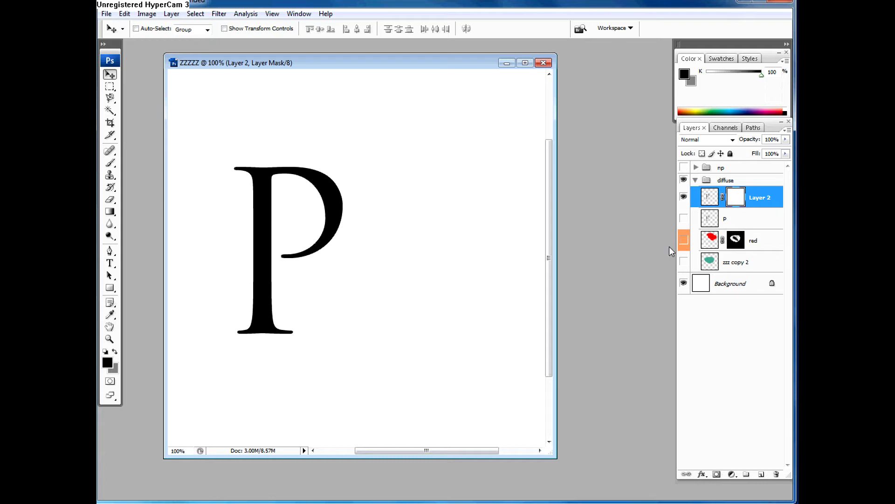
Step: Prepare the Brush tool for the mask with black as foreground colour and the 6 px square preset
key(d)
key(x)
key(b)
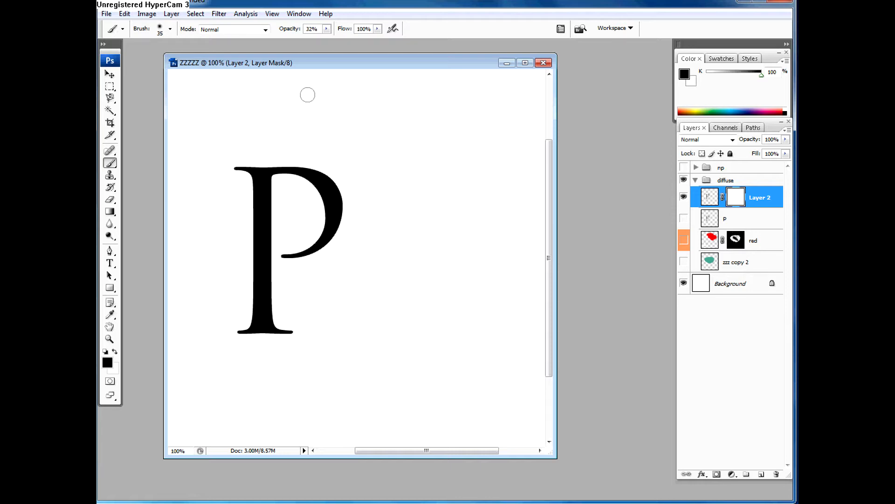
key(F5)
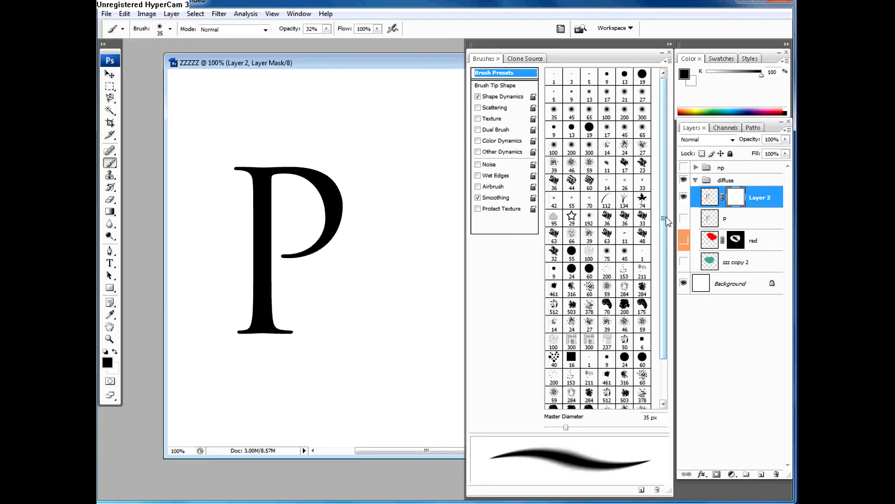
drag(667, 221, 667, 286)
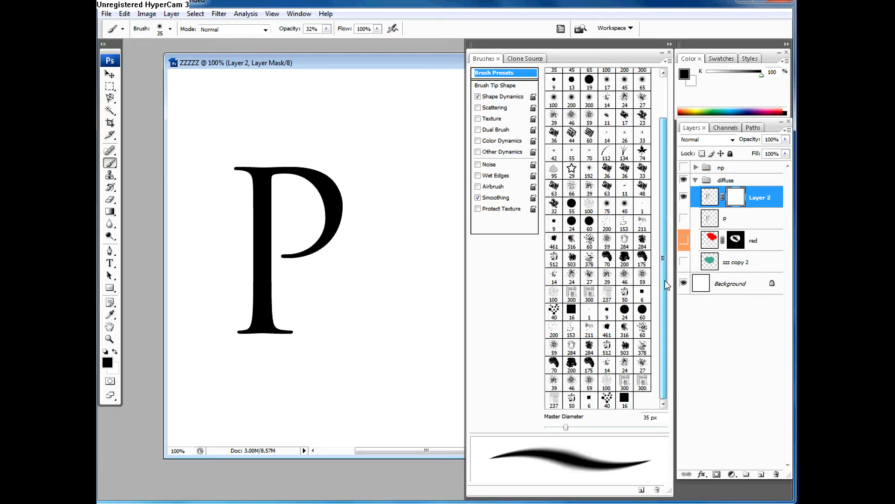
click(590, 401)
Step: Enable Texture, Scattering and Shape Dynamics for the brush with a 41% size jitter, leaving Dual Brush off
click(499, 119)
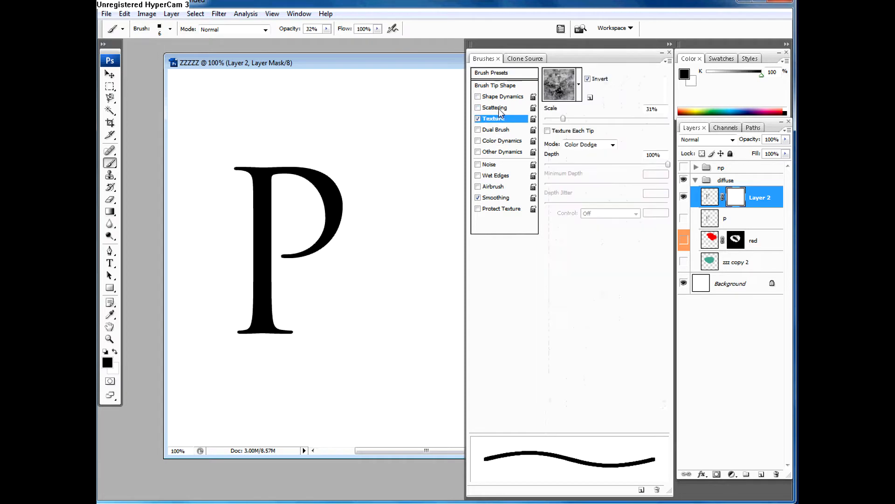
click(497, 108)
mouse_move(549, 81)
mouse_down()
mouse_move(558, 93)
mouse_move(574, 83)
mouse_move(642, 85)
mouse_move(603, 83)
mouse_move(596, 93)
mouse_up()
click(493, 97)
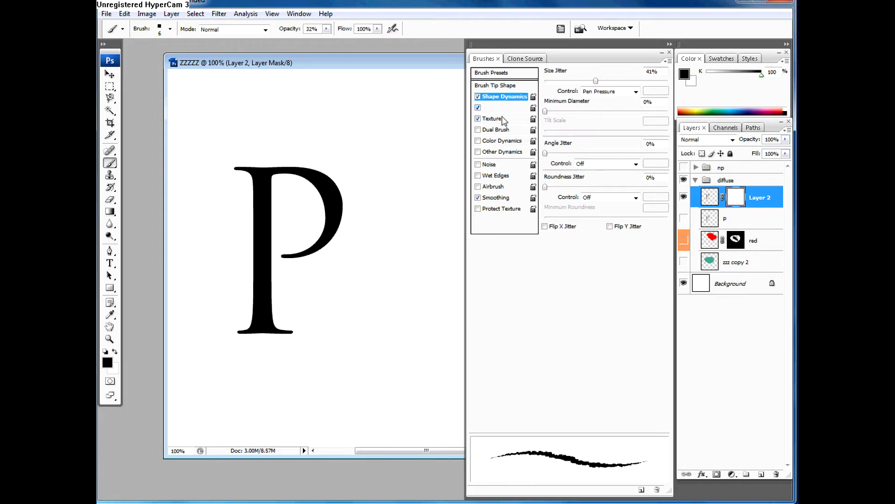
click(498, 130)
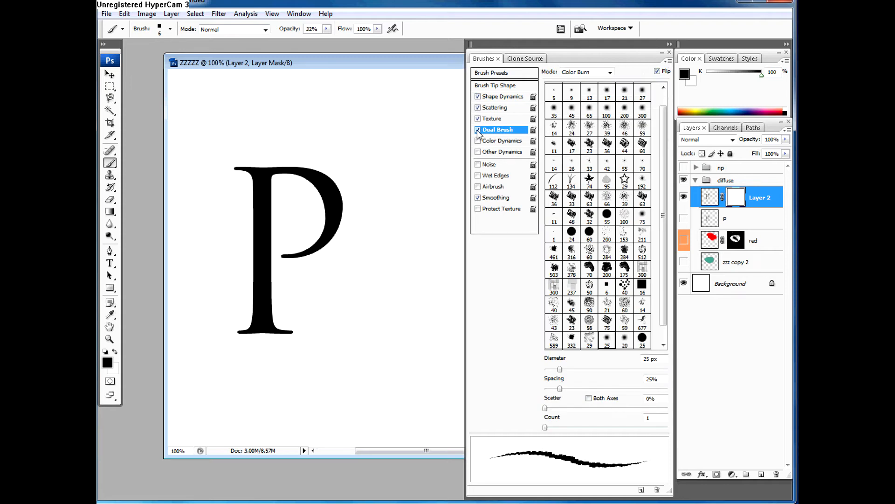
click(502, 96)
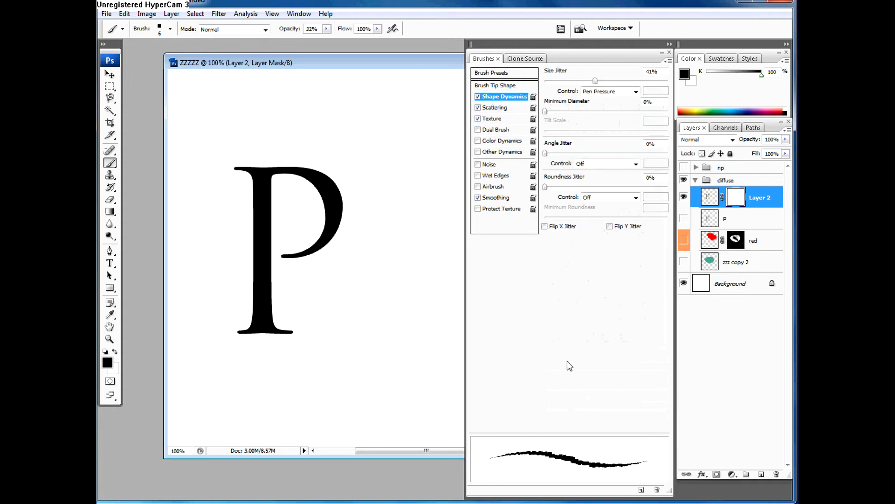
Step: Collapse the brush settings, reopen them and enlarge their display vertically
click(670, 44)
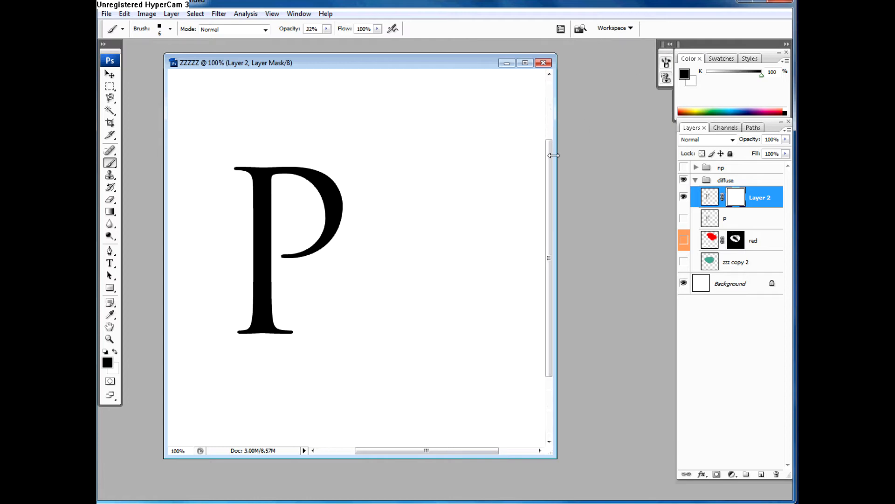
key(F5)
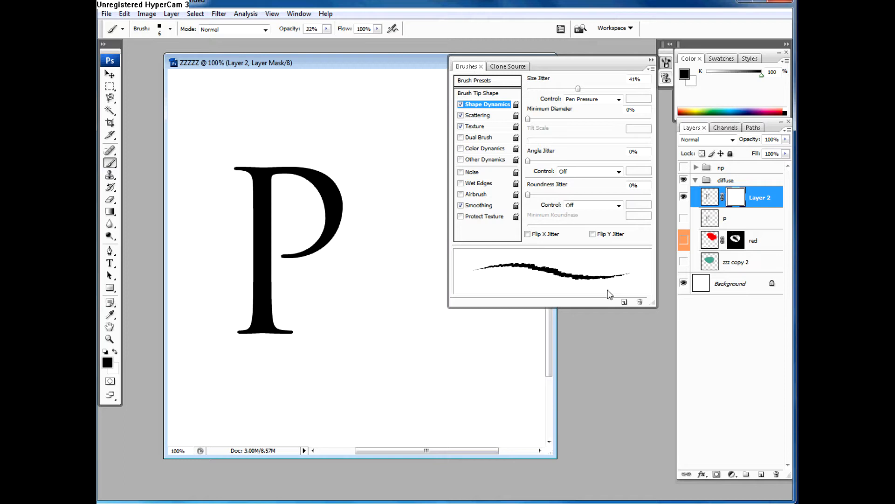
drag(653, 306, 654, 408)
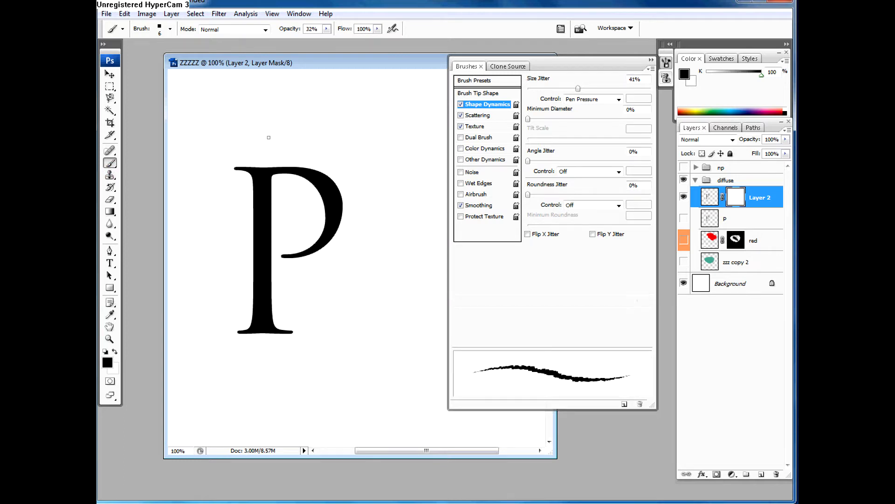
click(498, 68)
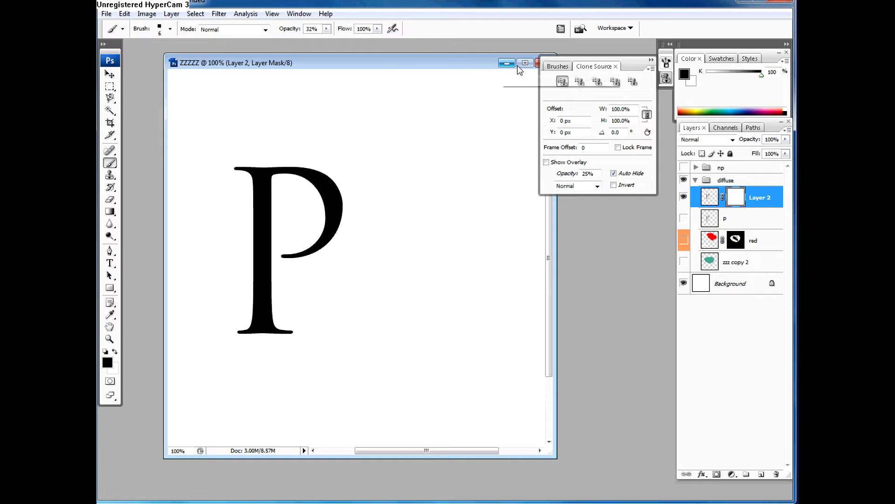
click(551, 68)
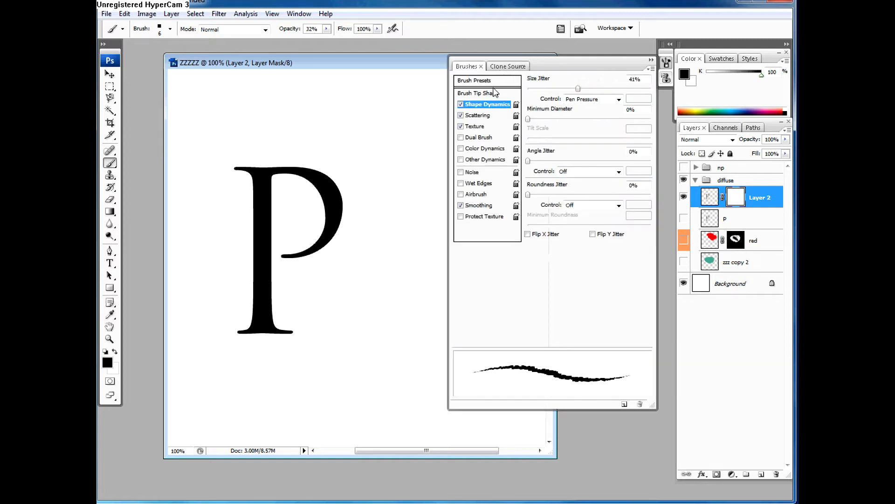
Step: Try other brush presets, including a 60 px one, and choose the 6 px square brush in the last row
click(491, 82)
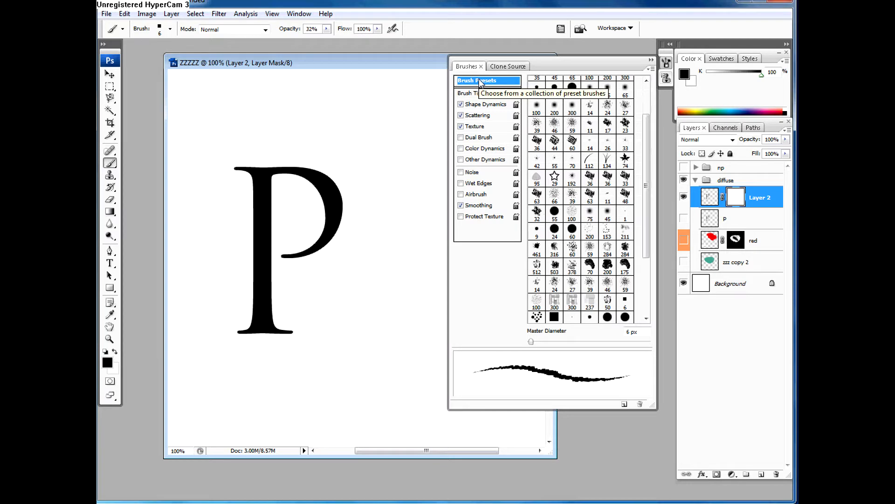
scroll(607, 144, down, 5)
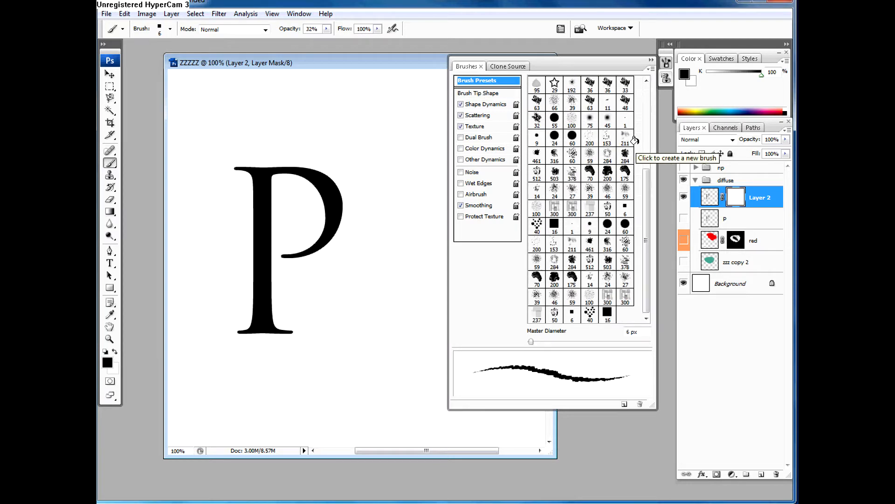
click(573, 152)
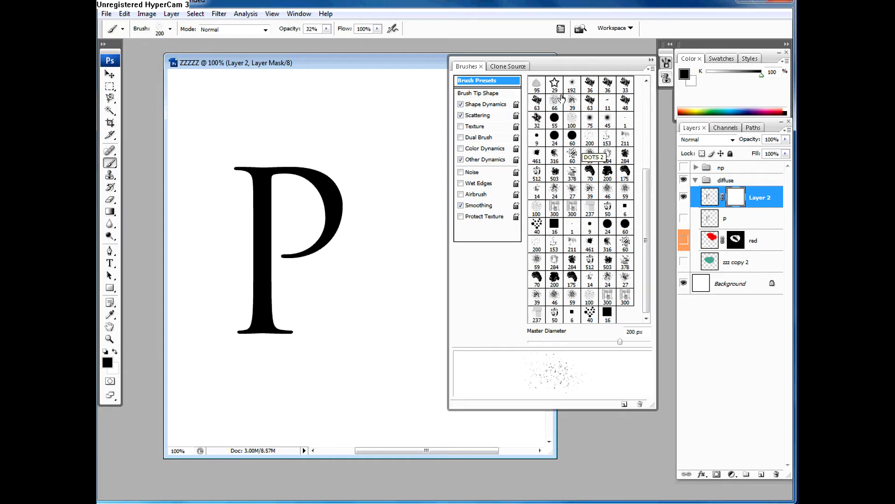
click(578, 224)
click(573, 263)
click(574, 283)
click(572, 313)
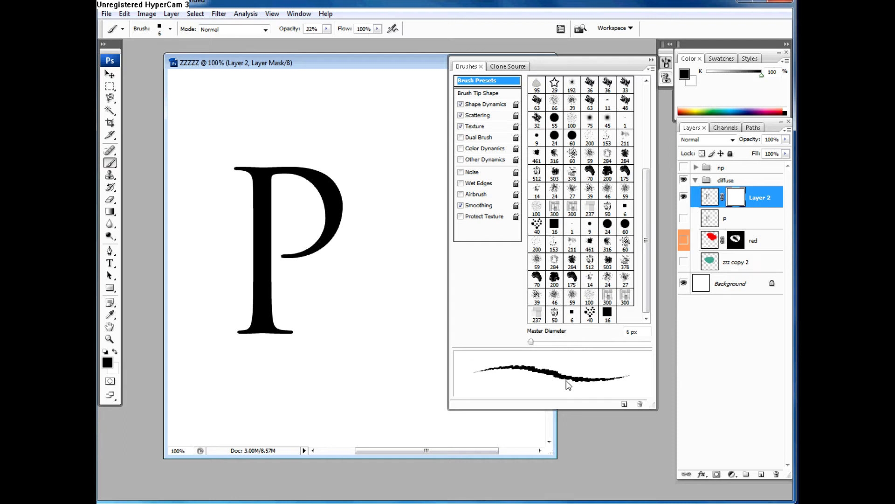
Step: Review the brush's Shape Dynamics settings and look through the brush presets up to the first rows, and collapse the brush settings
click(480, 105)
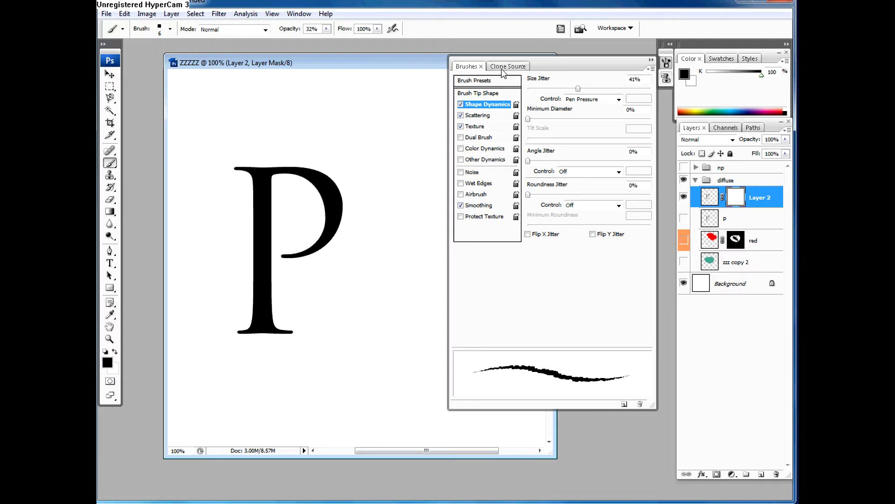
click(473, 81)
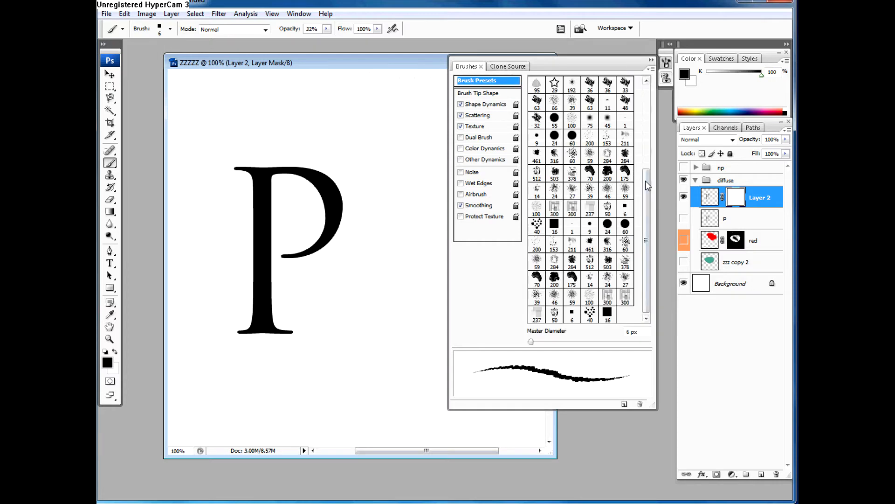
drag(646, 180, 624, 89)
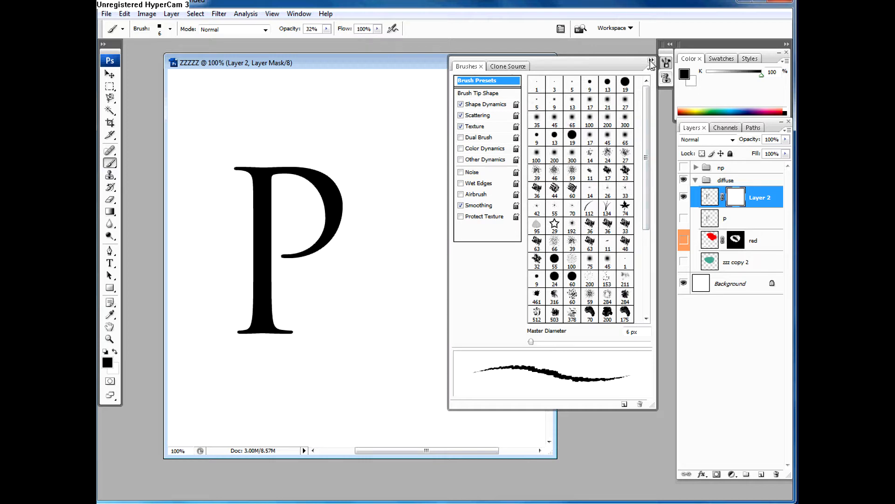
click(652, 62)
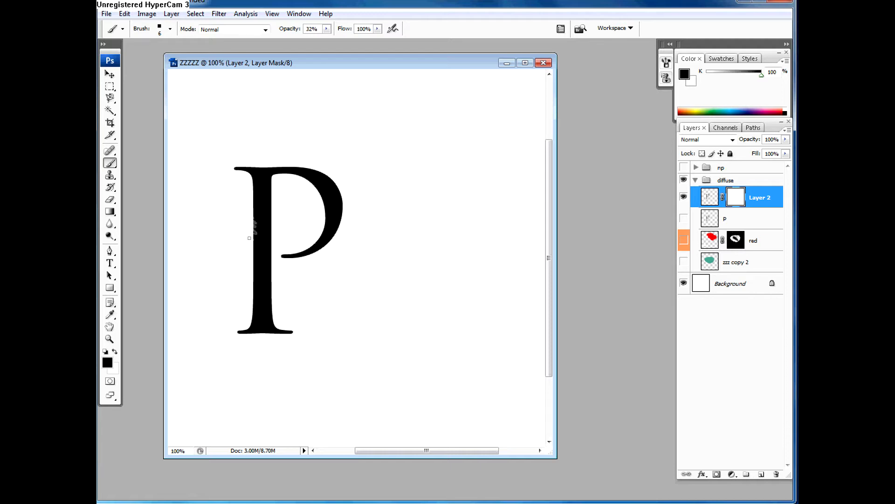
Step: Paint textured wear down the left edge of the P's stem on Layer 2's mask, starting at 32% opacity and continuing at 14% with a 9 px brush
drag(249, 238, 252, 257)
click(327, 29)
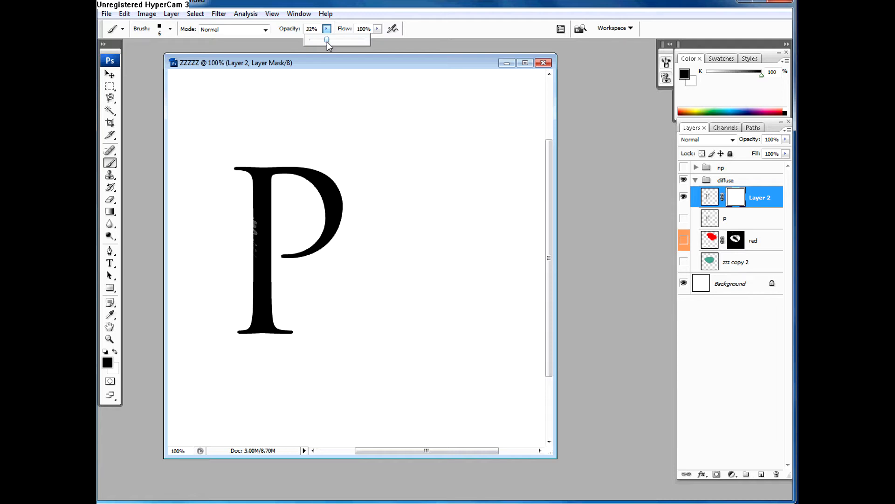
key(bracketright)
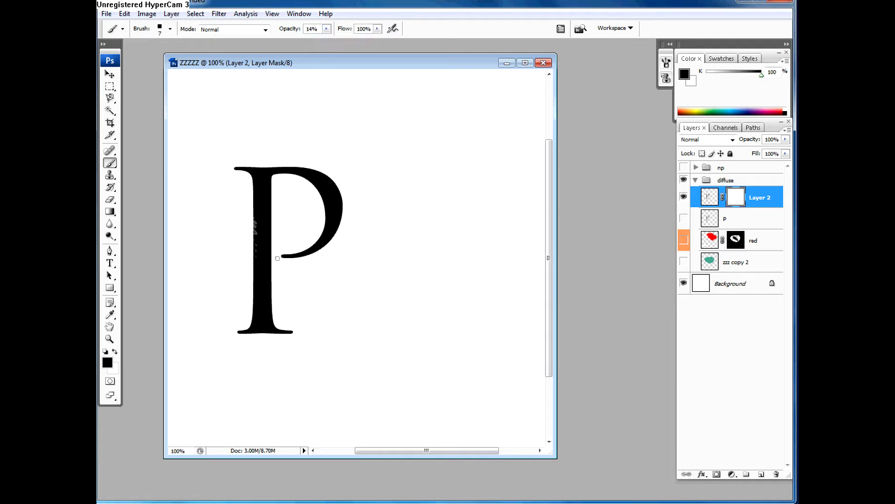
key(bracketright)
key(bracketleft)
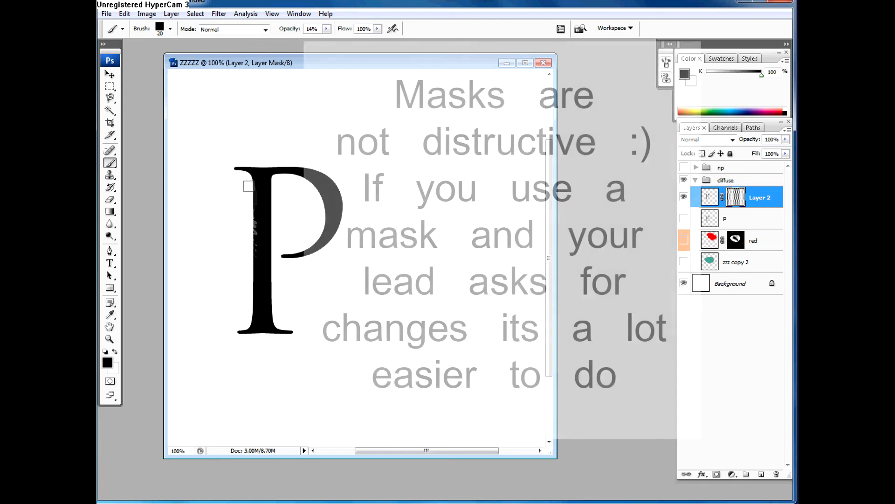
key(bracketleft)
mouse_move(254, 188)
mouse_down()
mouse_move(261, 277)
mouse_move(253, 236)
mouse_move(254, 281)
mouse_up()
mouse_move(254, 240)
mouse_down()
mouse_move(245, 274)
mouse_move(252, 309)
mouse_move(243, 326)
mouse_up()
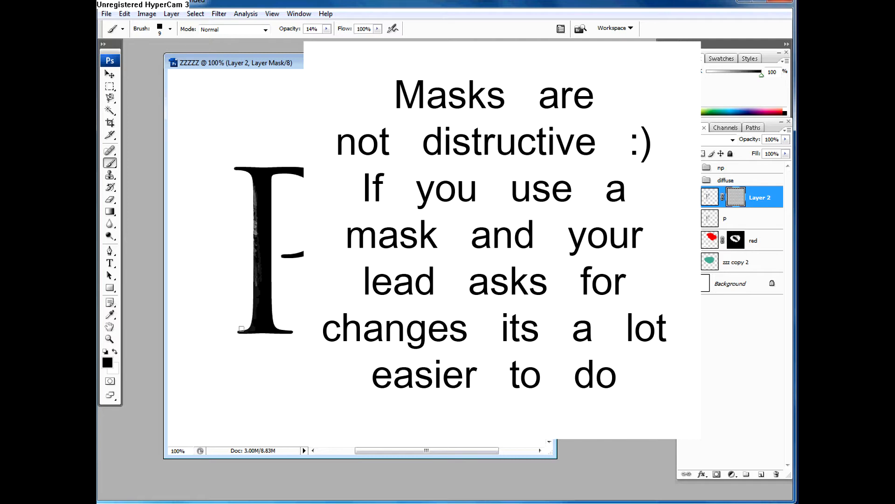
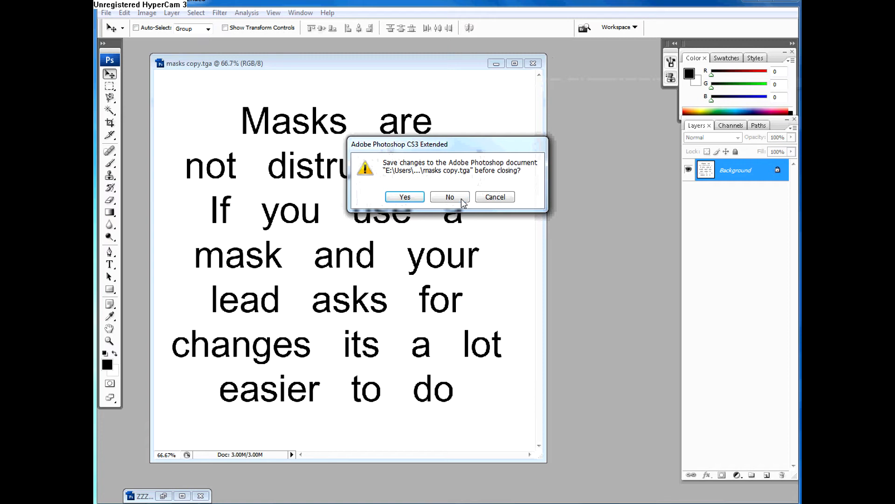
Step: Close masks copy.tga without saving and restore the minimized ZZZZZ document to a maximized window
click(450, 197)
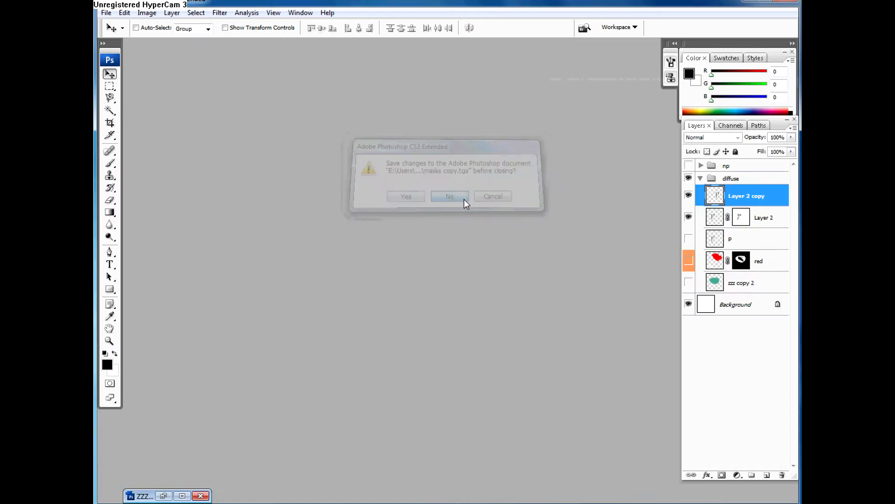
click(177, 496)
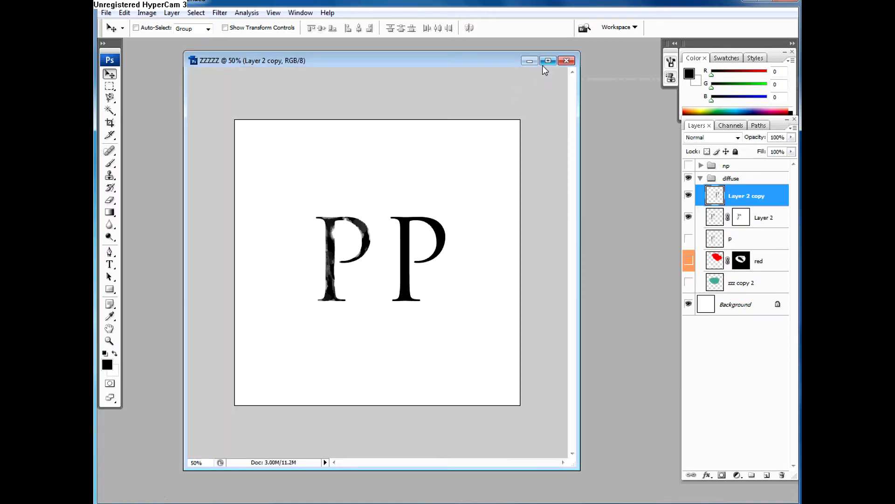
click(530, 61)
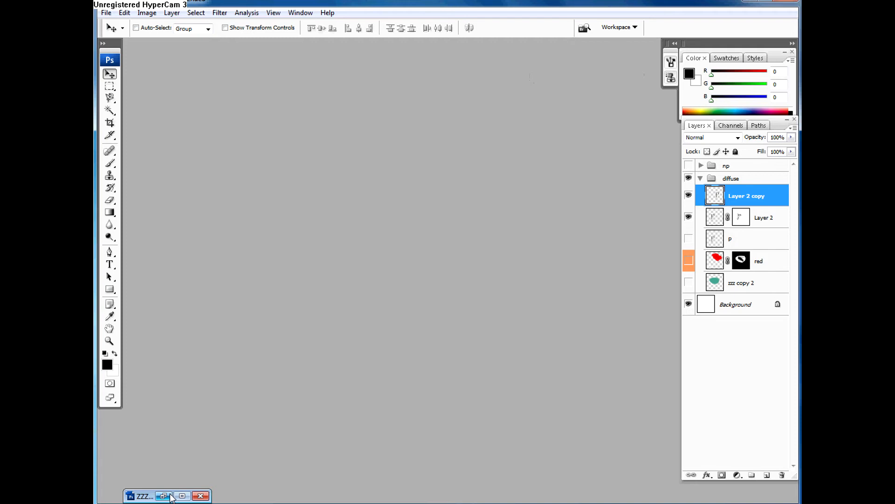
click(171, 496)
click(548, 61)
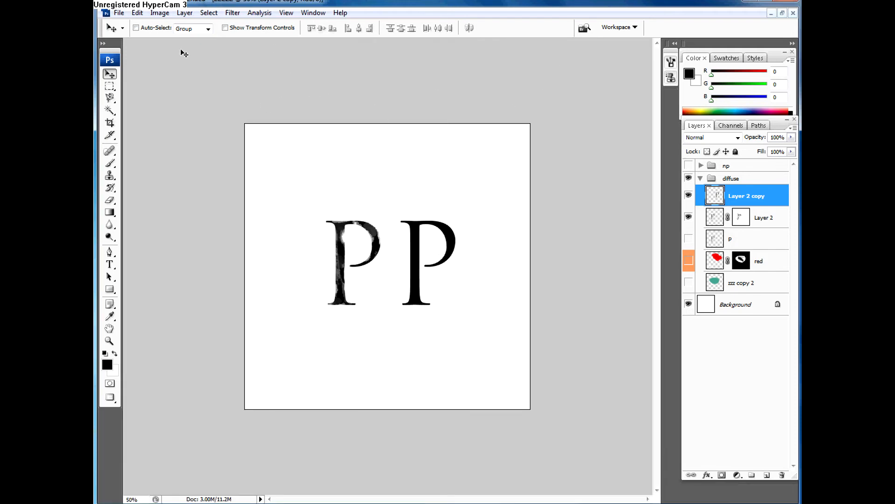
Step: Duplicate the ZZZZZ image with all its layers under the name "cccccccccccccccc"
click(139, 13)
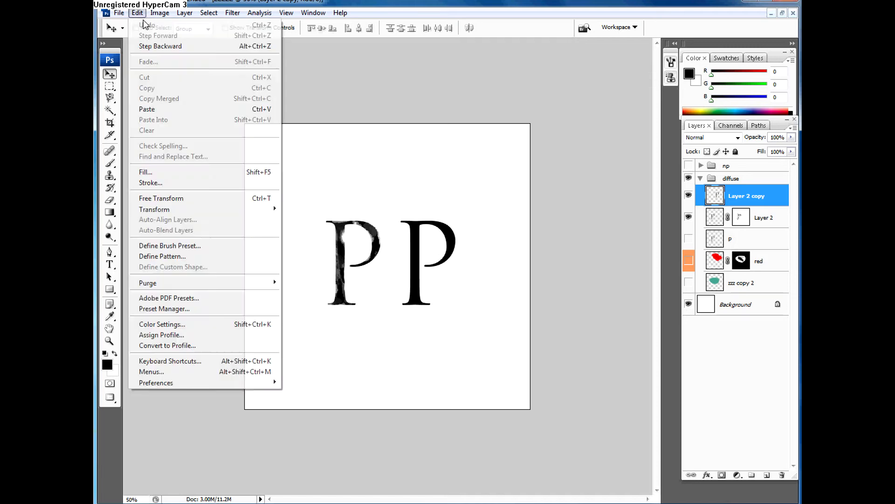
mouse_move(160, 13)
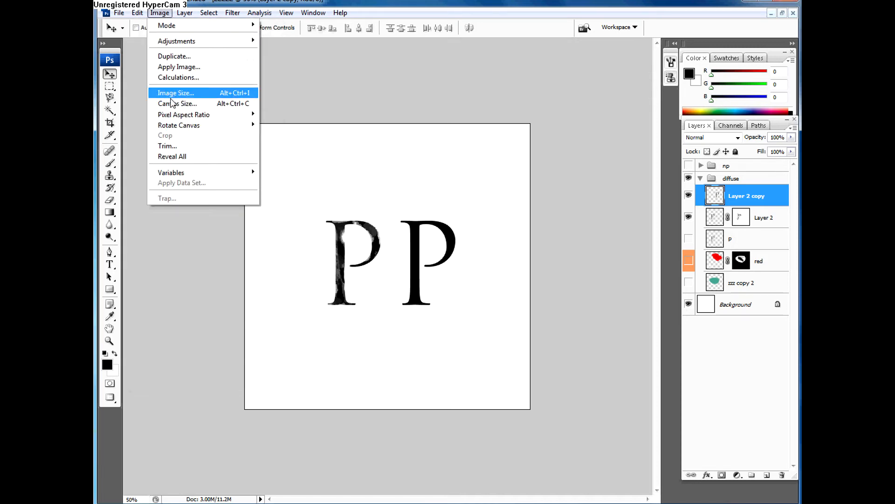
click(169, 56)
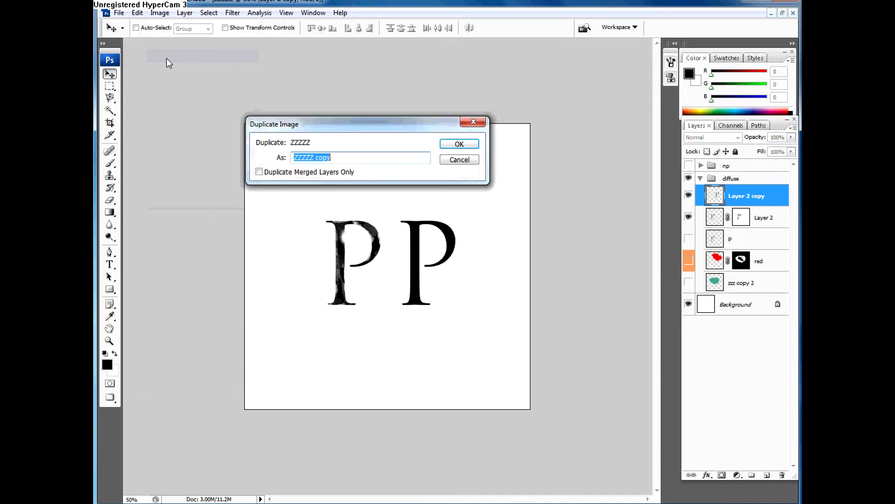
text(cccccccccccccccc)
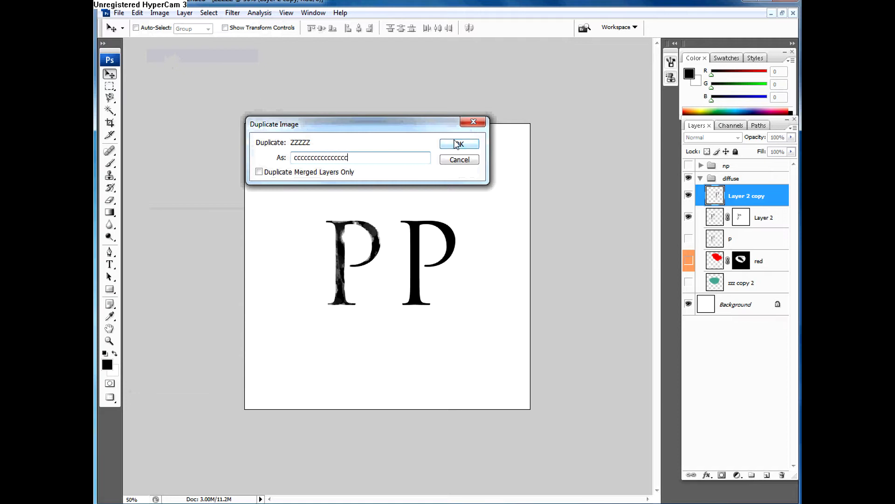
click(459, 144)
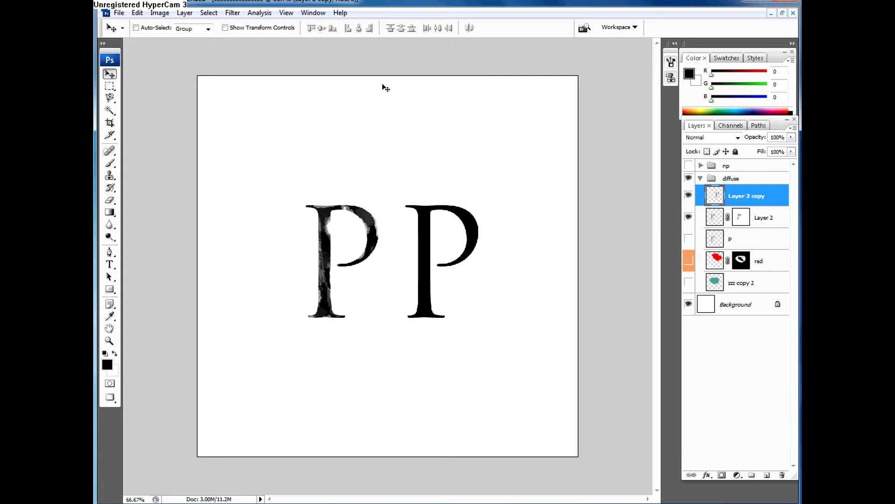
Step: Cycle the duplicate through the screen modes, from floating window to full screen and back
key(f)
key(f)
key(f)
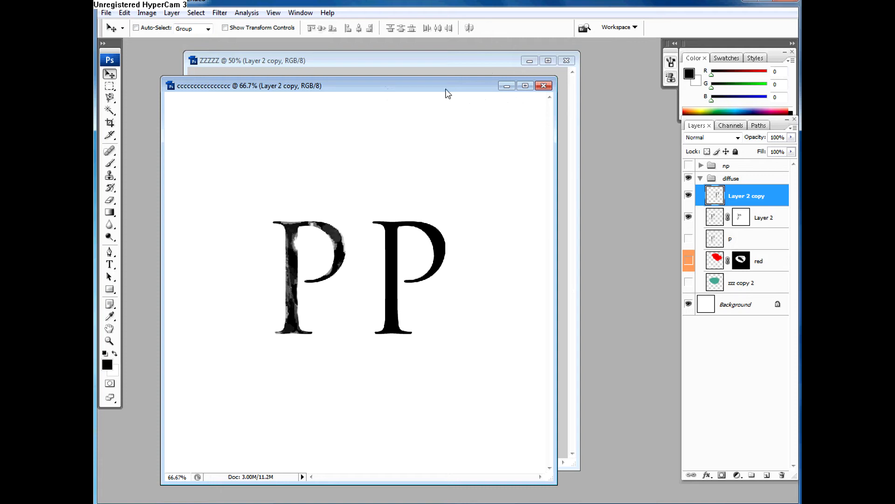
key(f)
key(f)
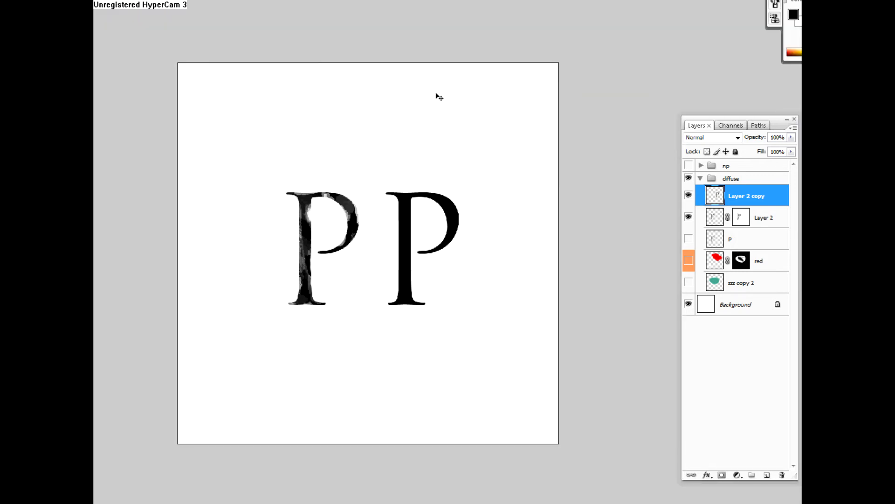
key(f)
key(f)
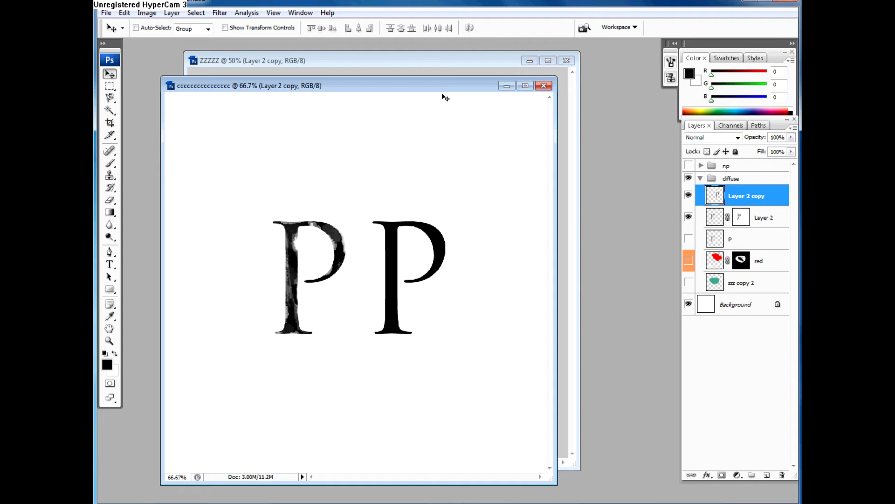
Step: Tile the two open document windows horizontally and switch the active window between them
drag(438, 91, 561, 93)
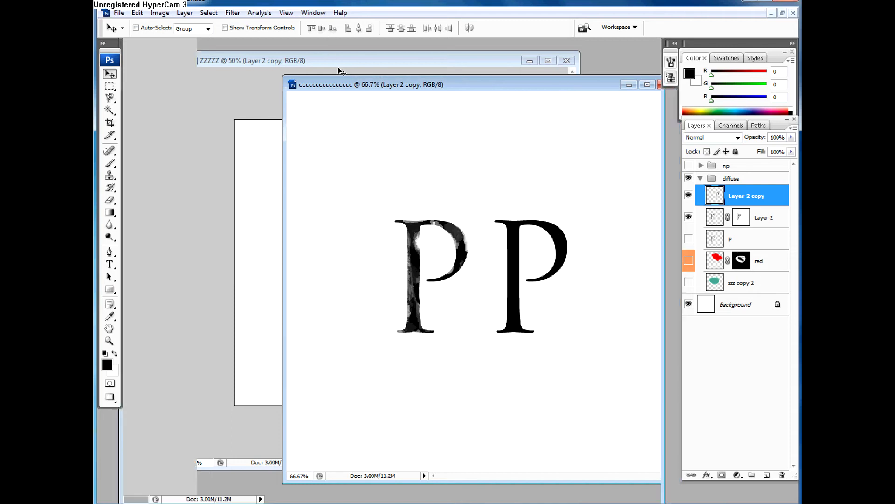
double_click(342, 86)
click(313, 12)
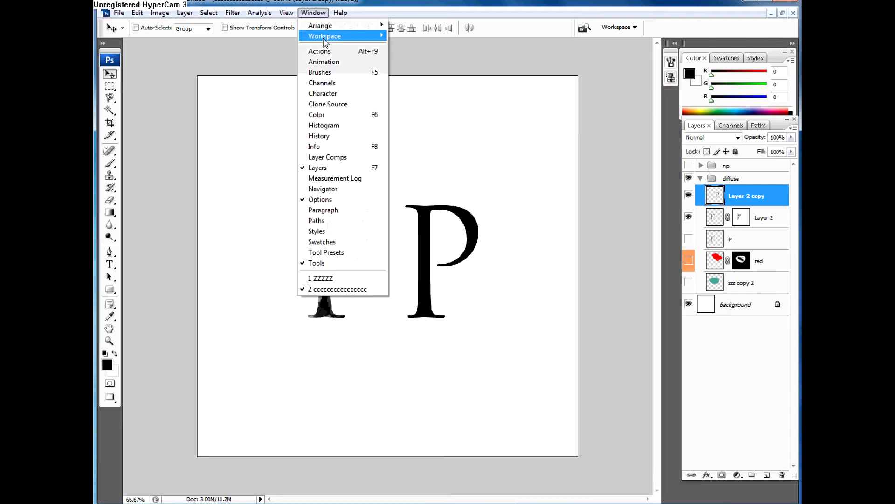
mouse_move(327, 39)
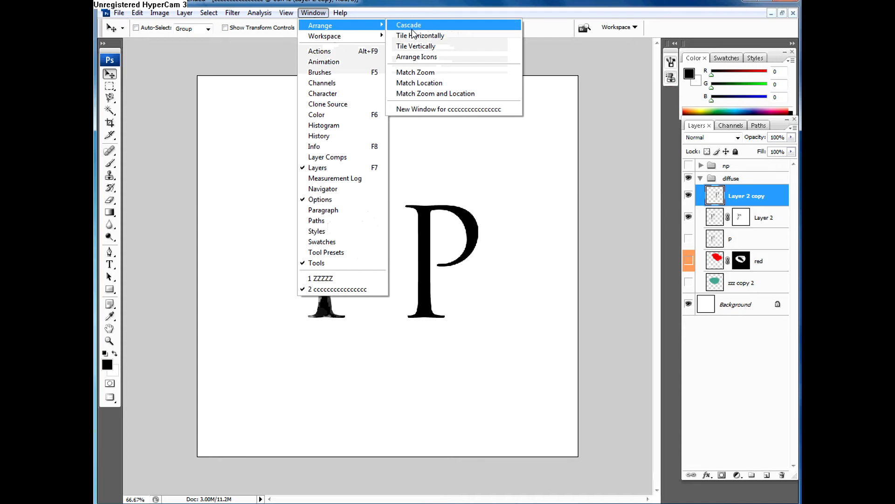
click(413, 37)
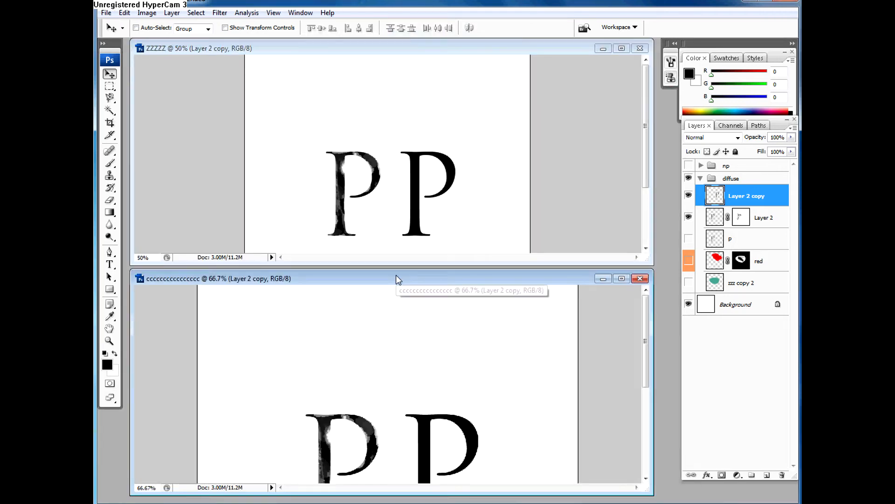
click(363, 126)
click(376, 282)
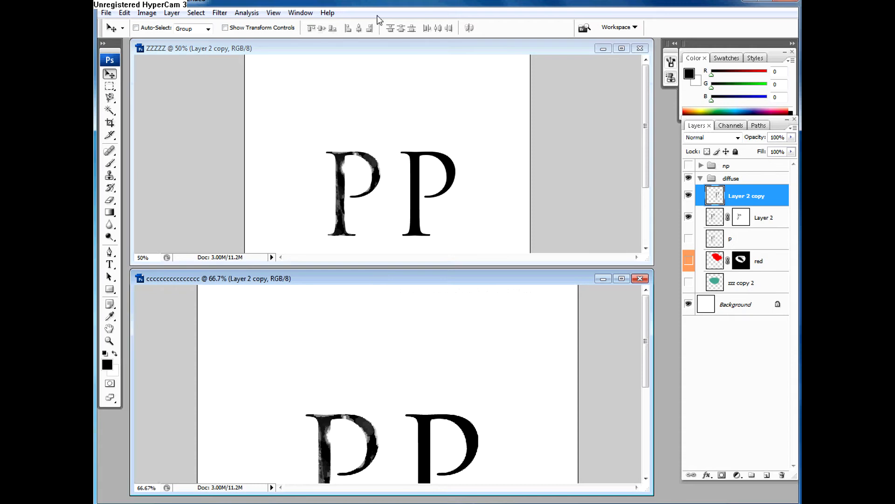
click(378, 94)
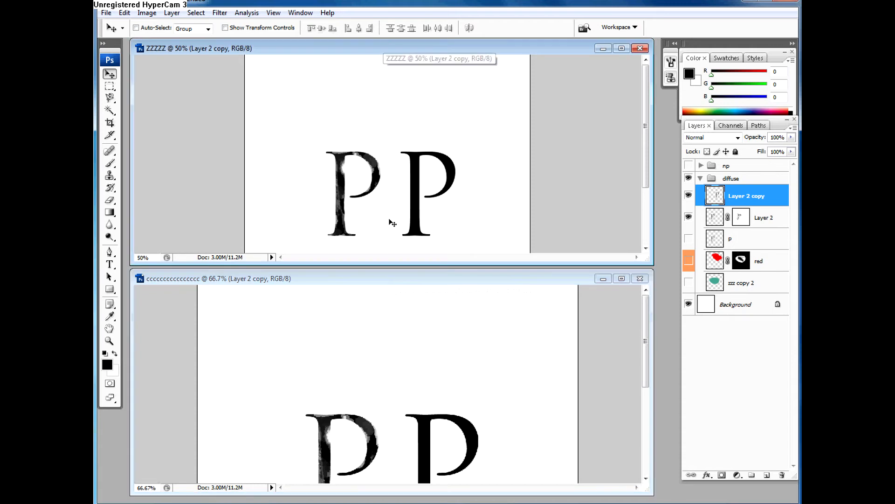
click(382, 276)
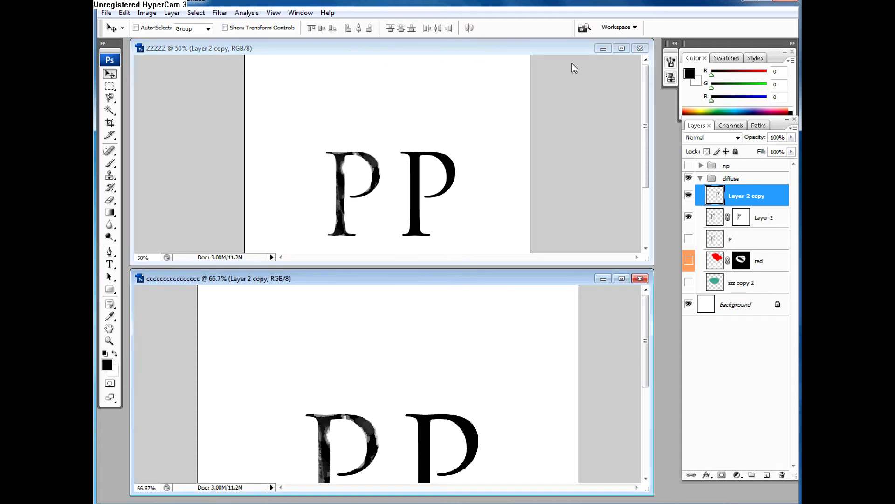
Step: Cascade the document windows, and shrink and move the duplicate's window so that both images can be seen
click(299, 13)
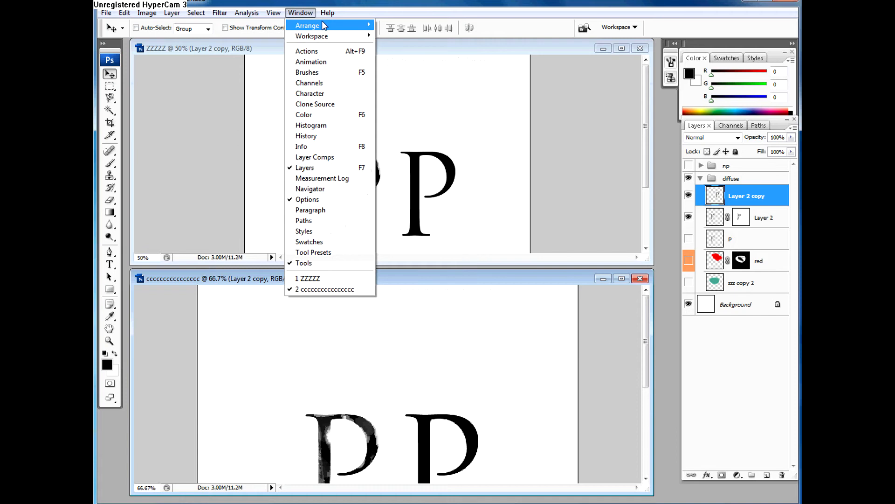
mouse_move(324, 26)
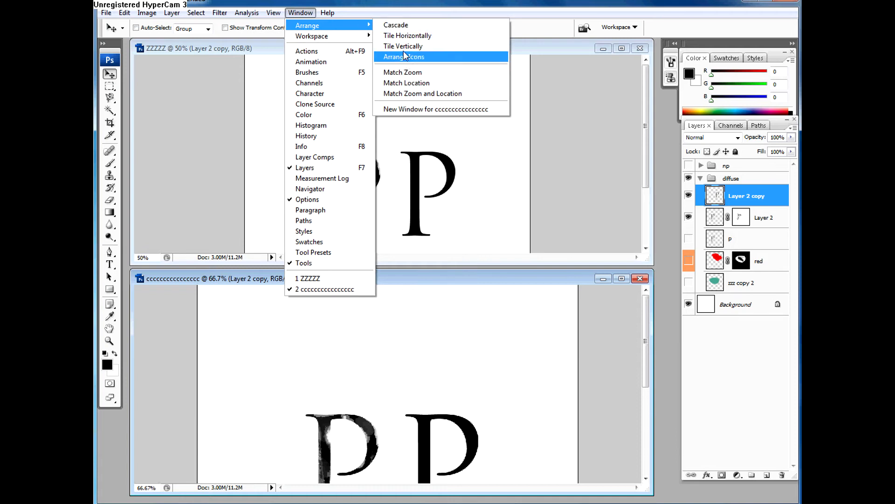
click(398, 26)
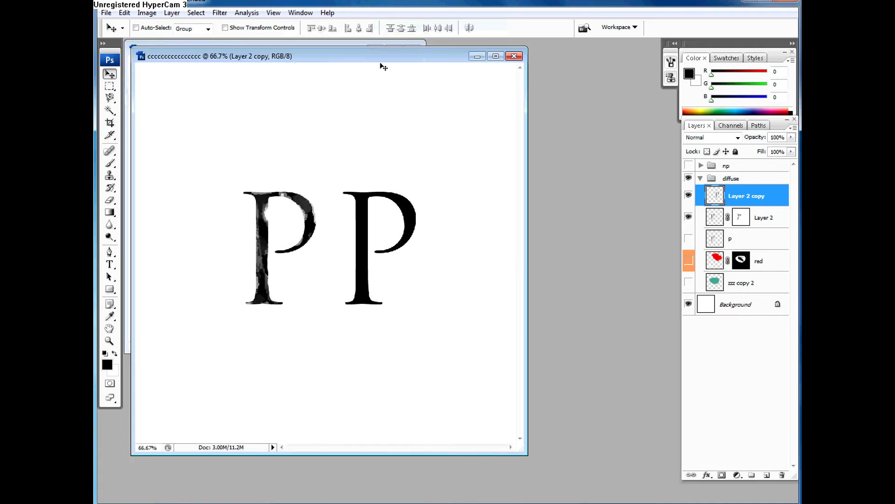
drag(326, 59, 404, 81)
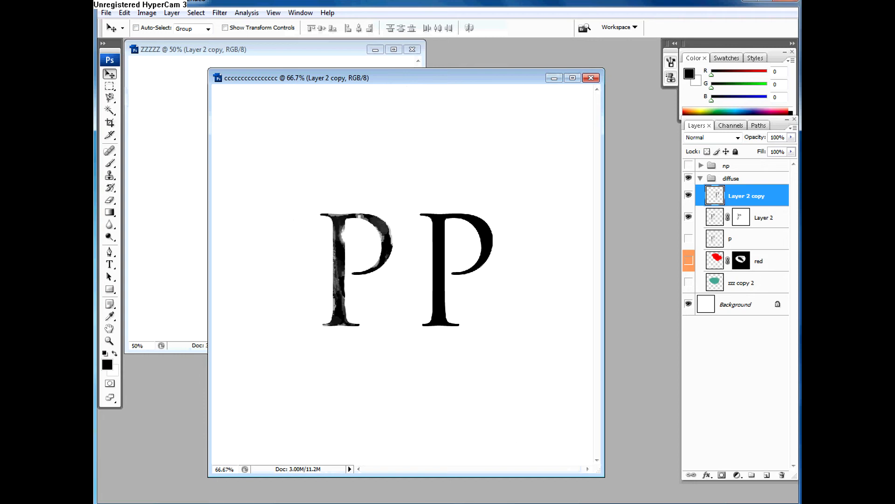
drag(604, 473, 488, 365)
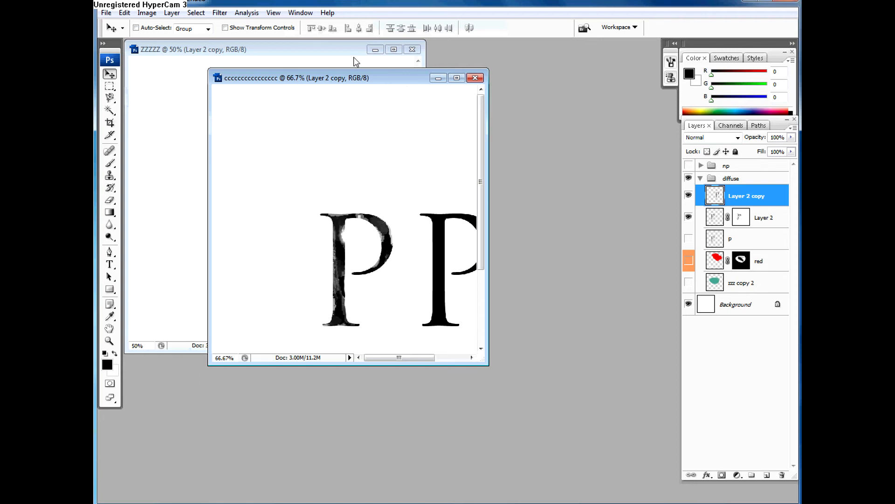
drag(356, 80, 456, 158)
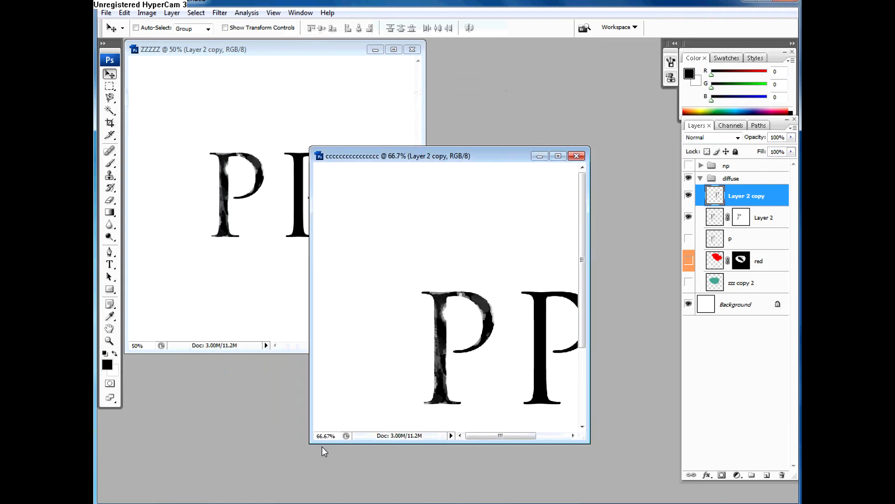
Step: Minimize and restore the duplicate's window, review the window arrangement options and bring ZZZZZ to the front
click(540, 156)
click(164, 496)
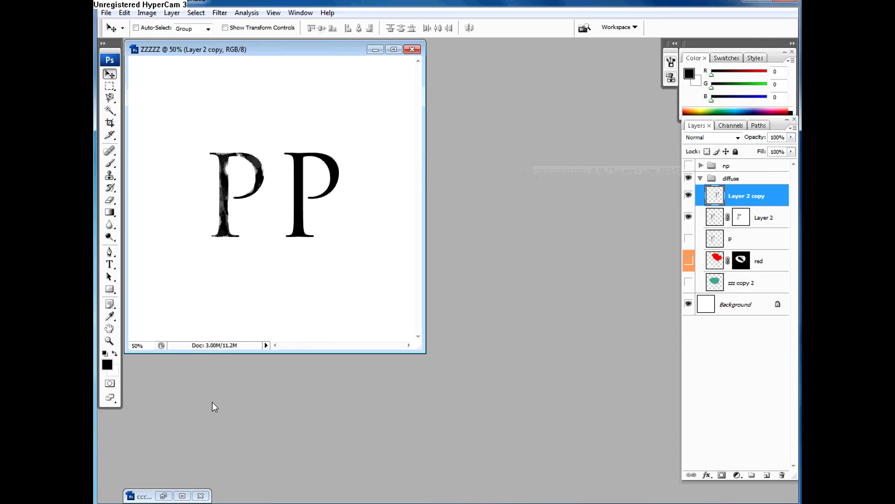
click(299, 12)
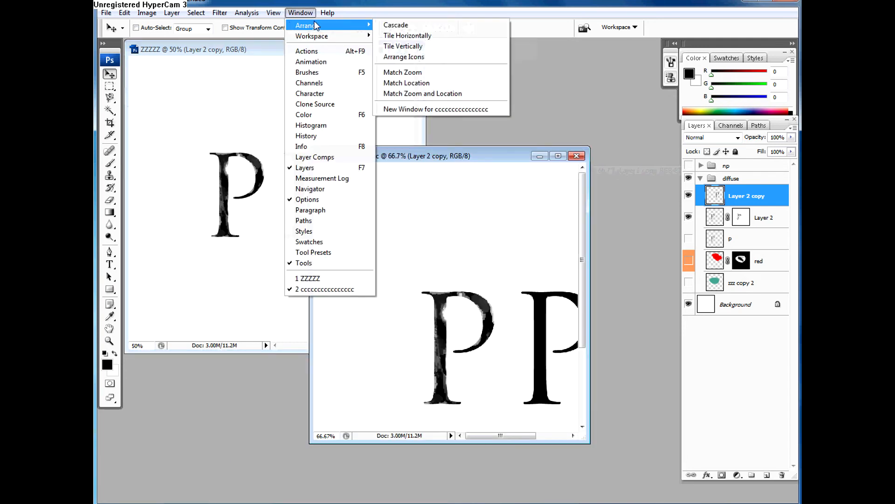
mouse_move(304, 26)
click(391, 136)
click(407, 85)
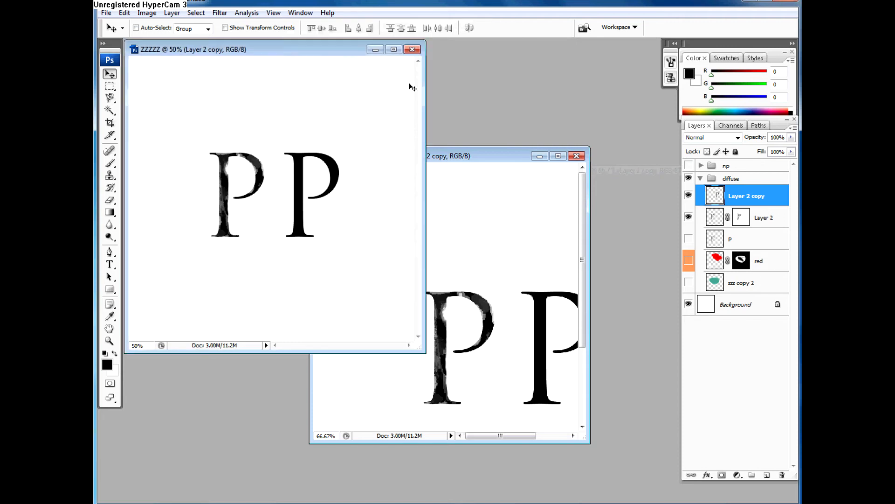
Step: Close the duplicate image without saving and move the ZZZZZ window toward the middle of the workspace
click(579, 156)
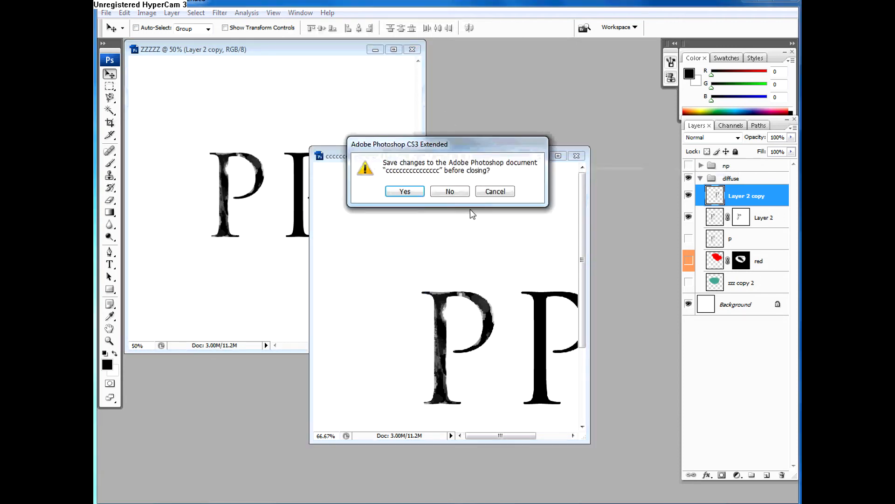
click(451, 191)
drag(309, 52, 402, 83)
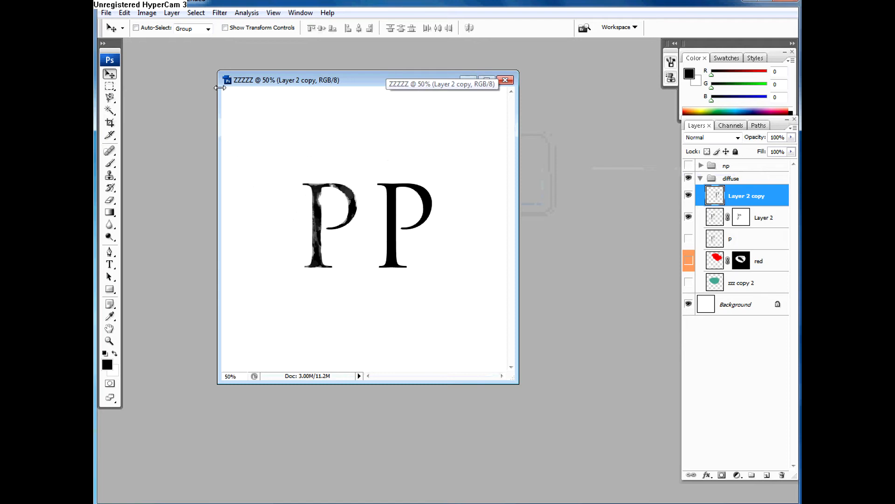
Step: Save the ZZZZZ document as the PSD file "aaaaaa" in the images folder, with layers and maximized compatibility
click(107, 13)
click(146, 151)
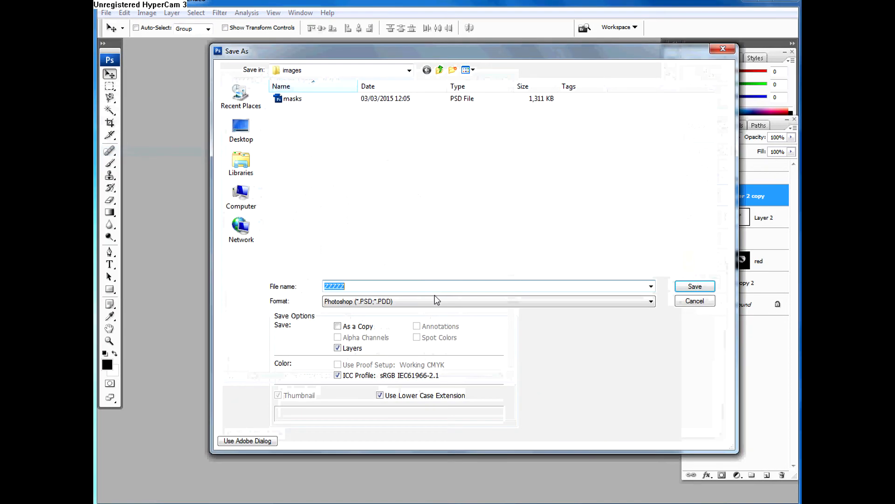
text(aaaaaa)
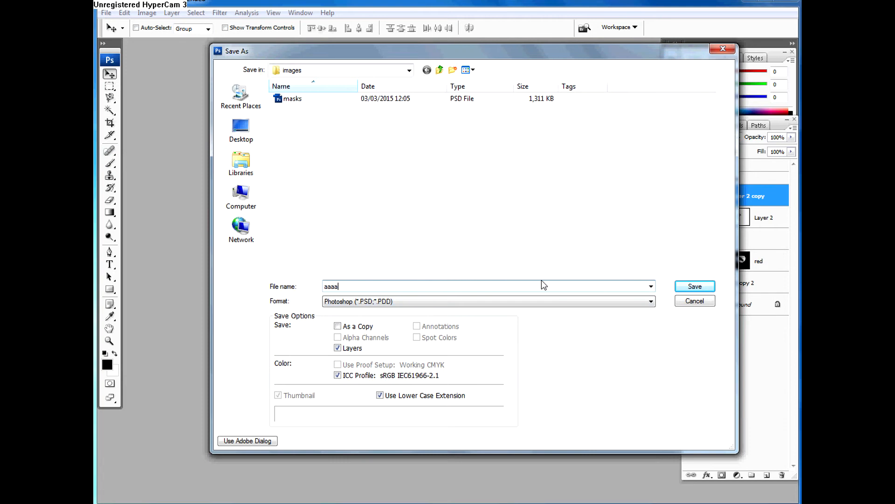
click(706, 289)
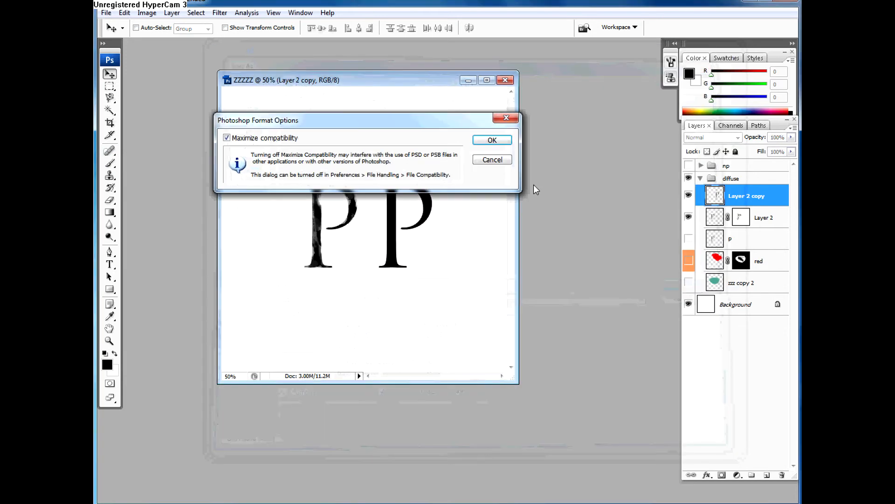
click(487, 139)
Step: Resample the image to 512 by 512 pixels with constrained proportions and bicubic interpolation
click(146, 13)
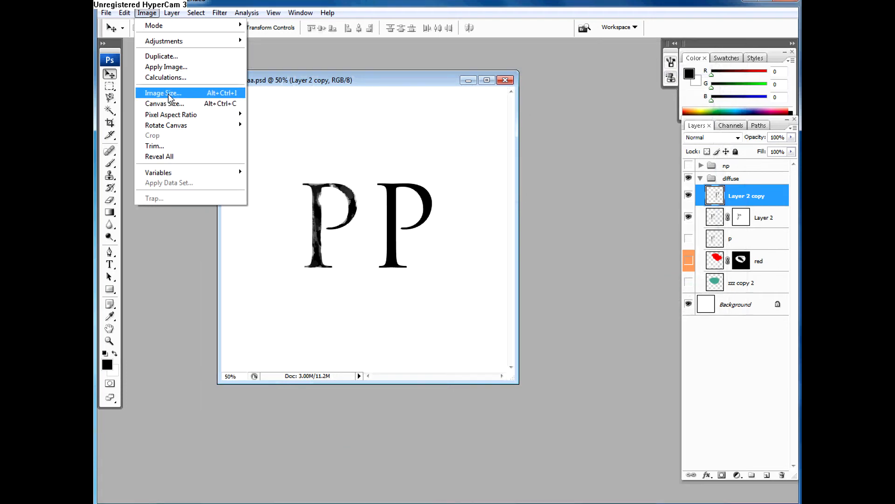
click(167, 94)
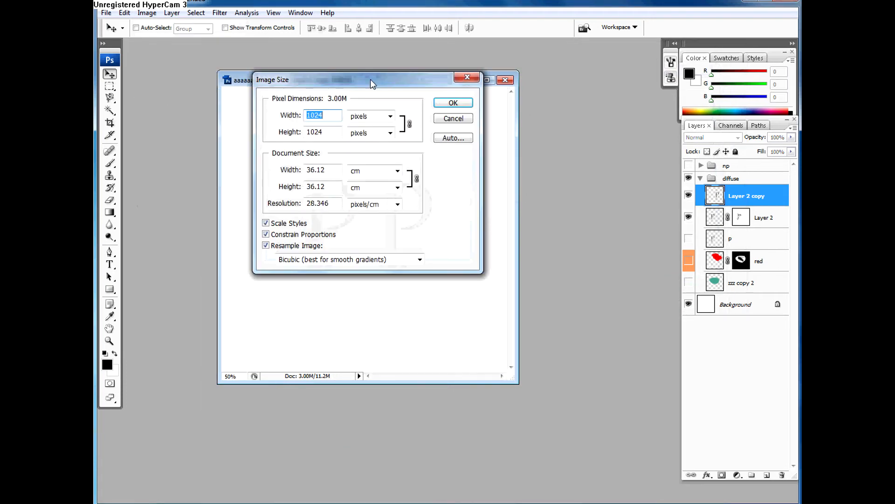
drag(392, 84, 563, 181)
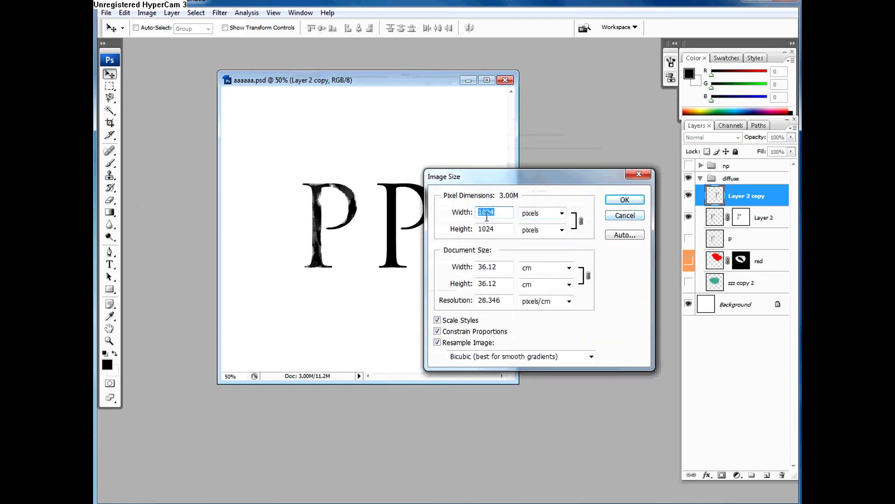
text(5)
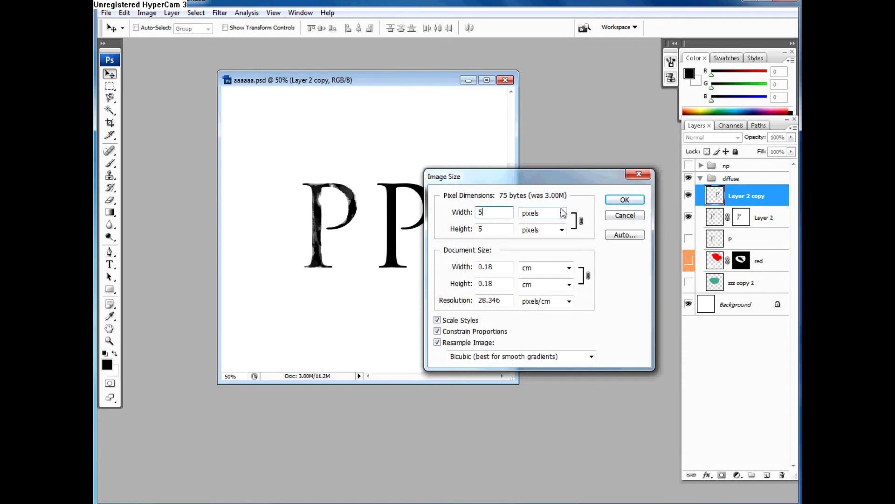
text(12)
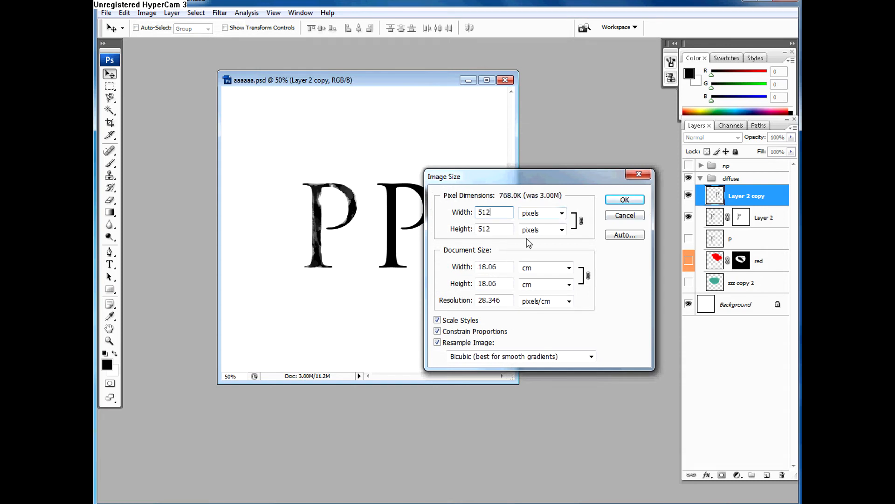
click(624, 200)
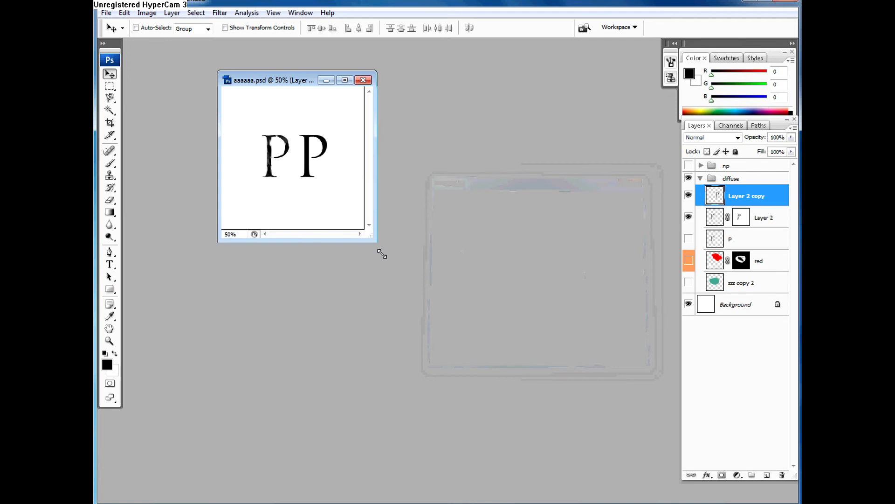
Step: Enlarge the document window around the image and undo the image resize
drag(372, 244, 554, 404)
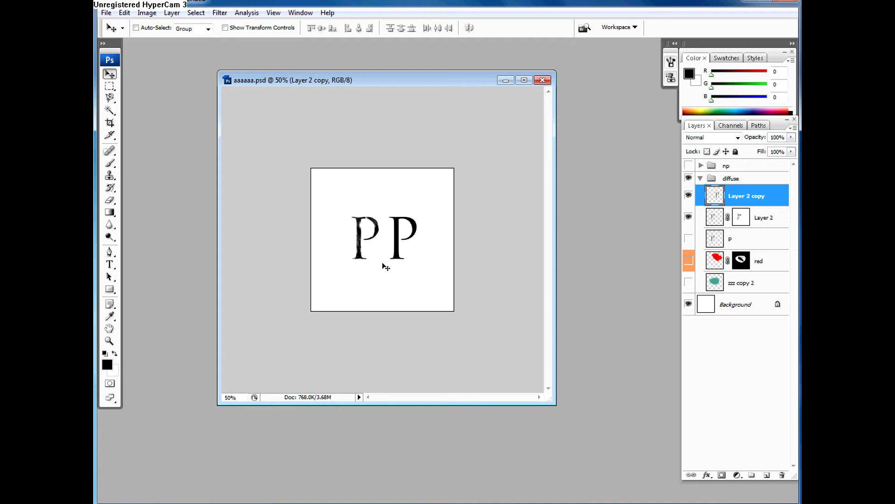
key(ctrl+z)
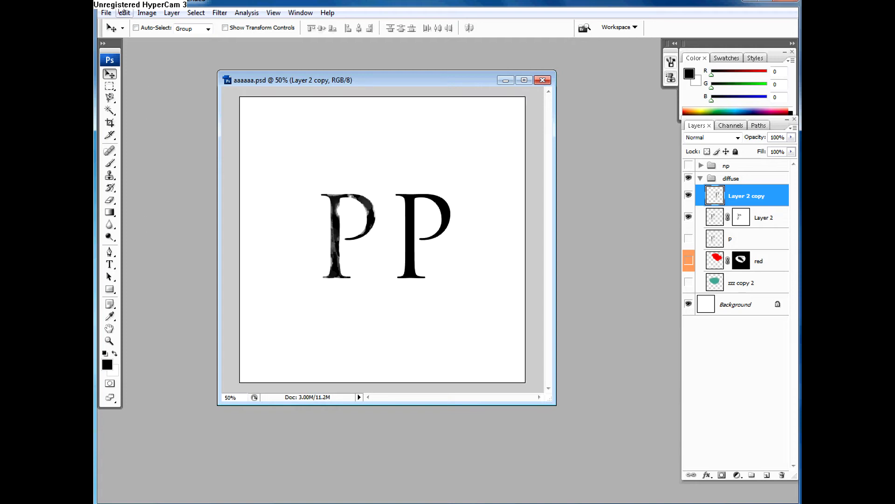
Step: Extend the canvas to 110 percent in width and height from the centre anchor
click(147, 12)
click(186, 103)
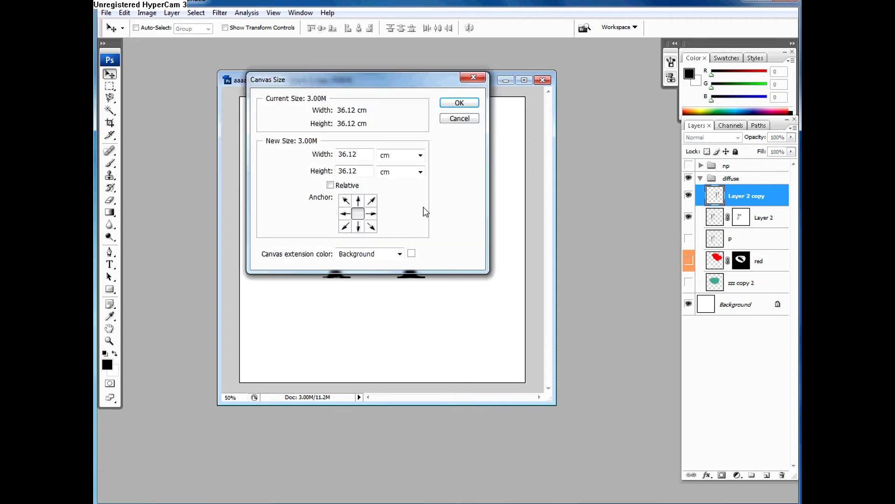
click(388, 158)
click(388, 167)
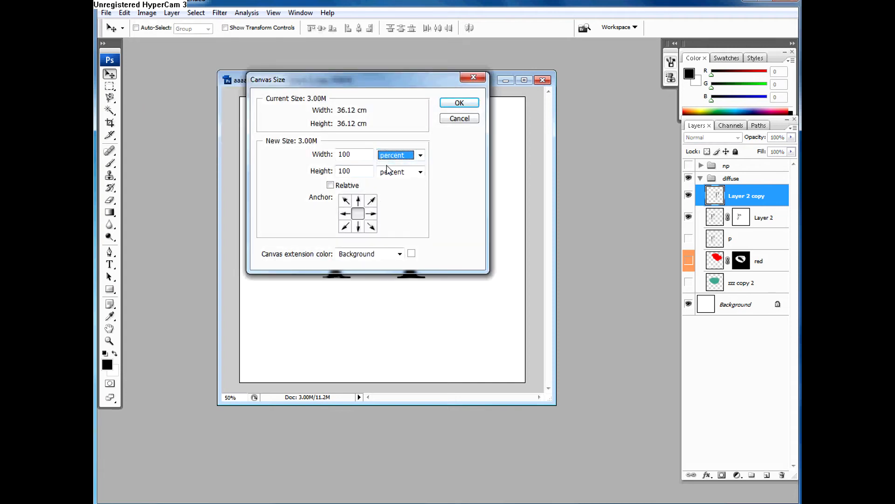
double_click(359, 152)
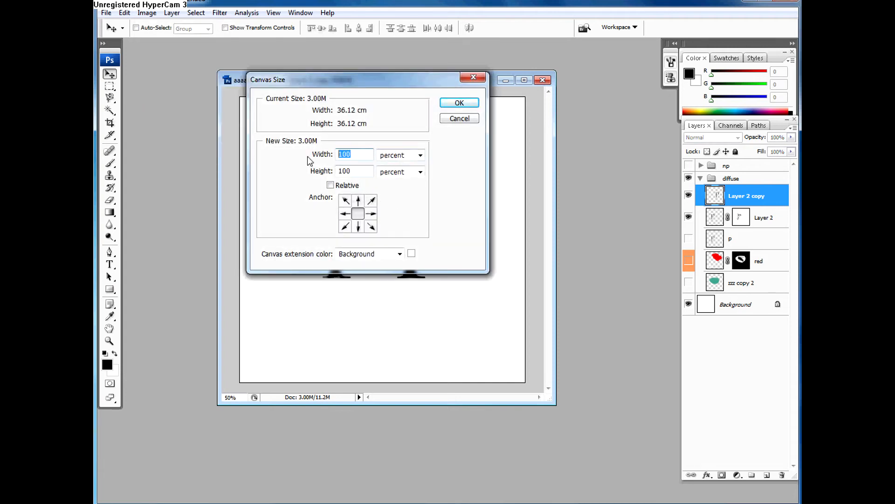
text(110)
key(Tab)
text(110)
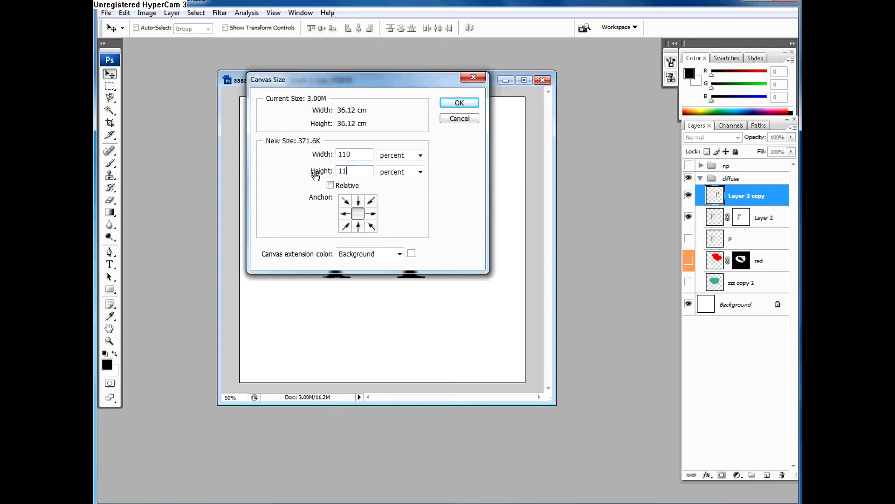
click(469, 106)
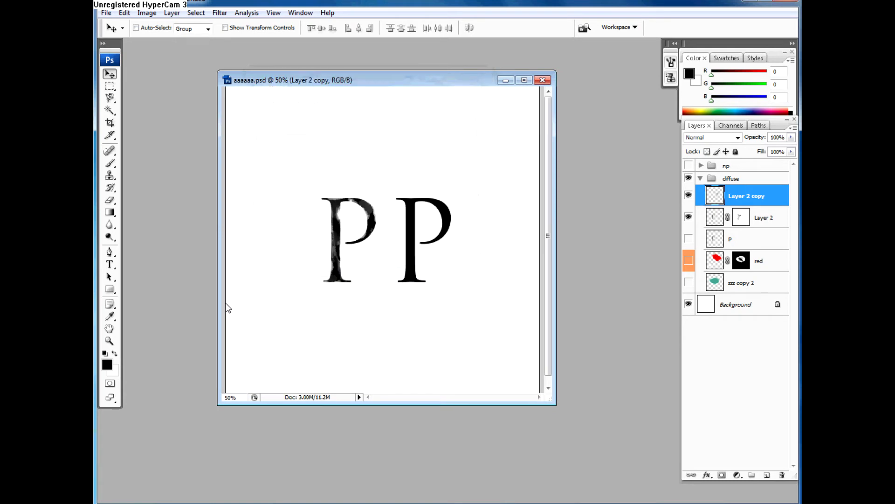
Step: Compare the image at 25% zoom with and without the canvas extension, ending with the extension undone
key(ctrl+minus)
key(ctrl+minus)
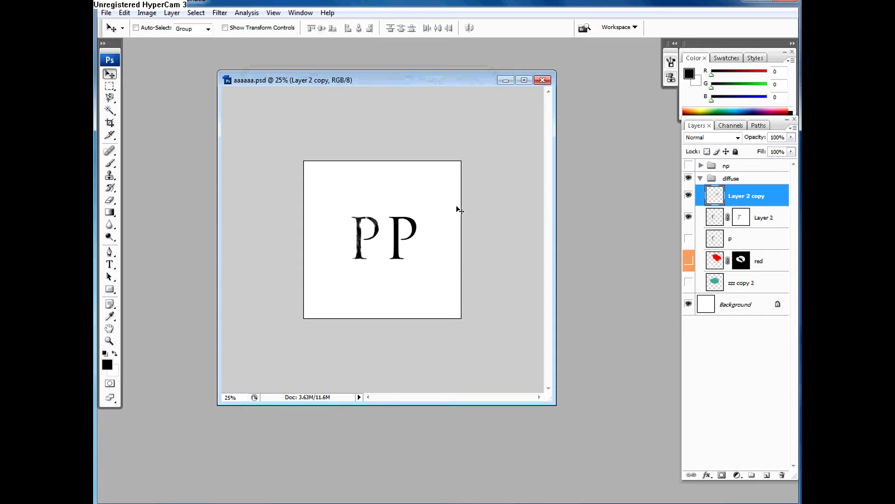
key(ctrl+z)
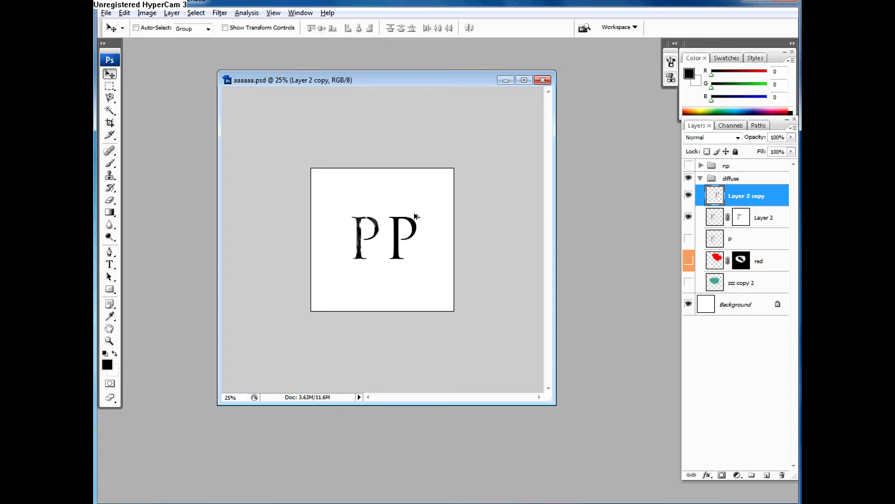
click(124, 13)
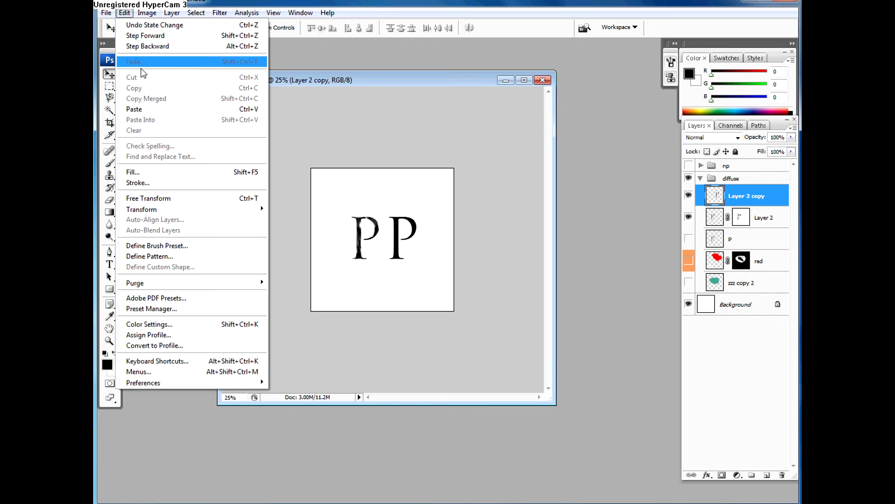
click(144, 35)
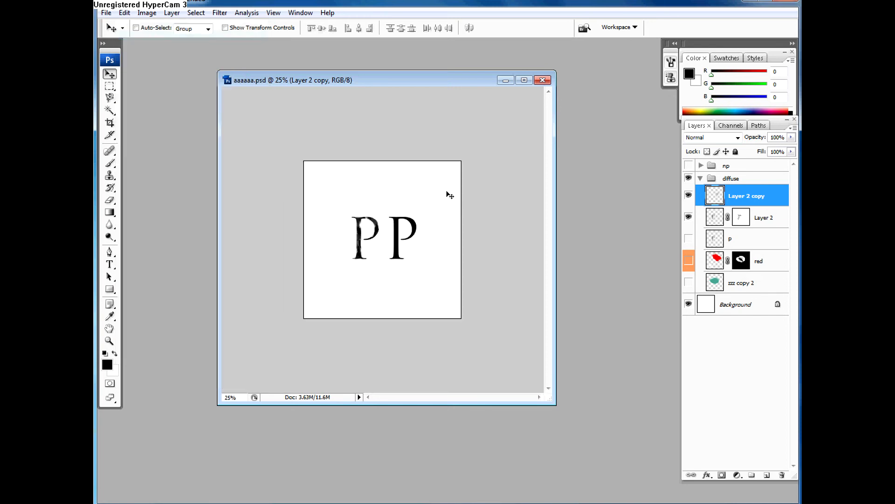
key(ctrl+z)
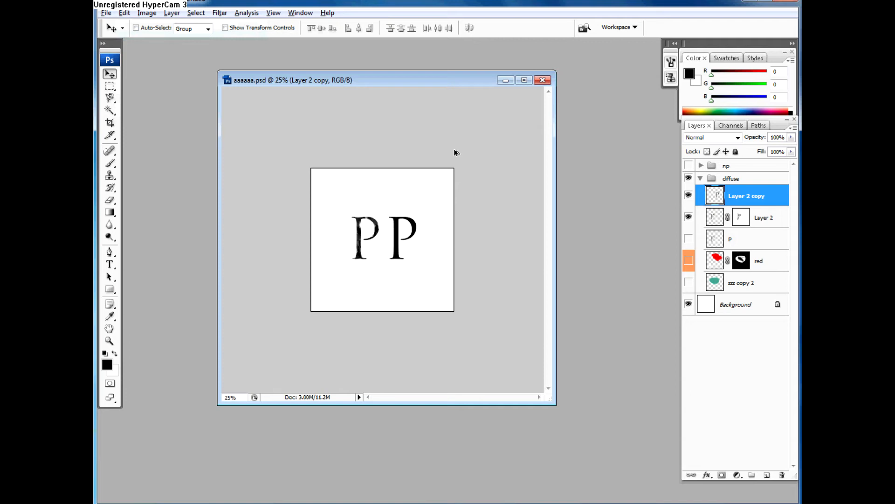
Step: Fill the Background layer with the black foreground color
click(723, 306)
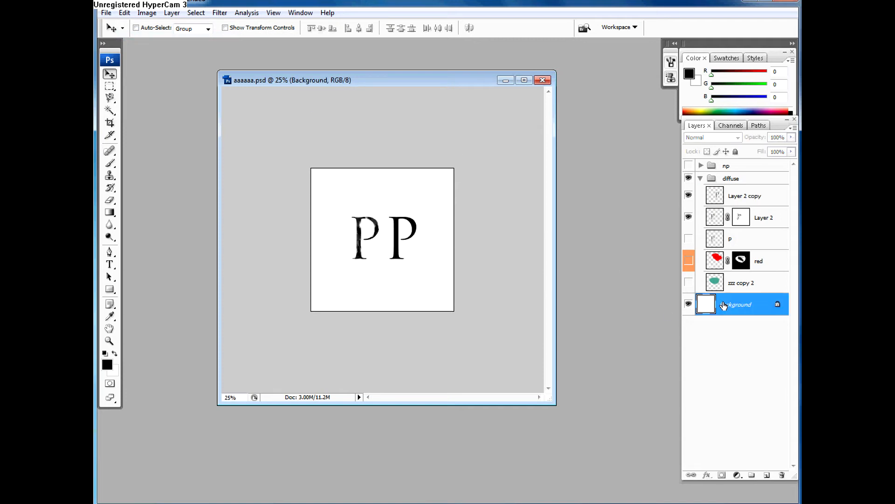
drag(723, 306, 723, 302)
click(110, 212)
click(107, 364)
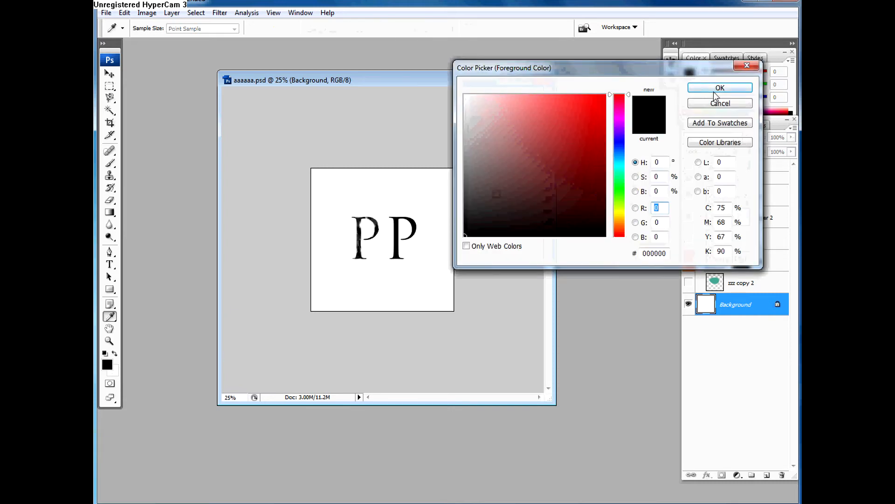
click(720, 88)
key(alt+BackSpace)
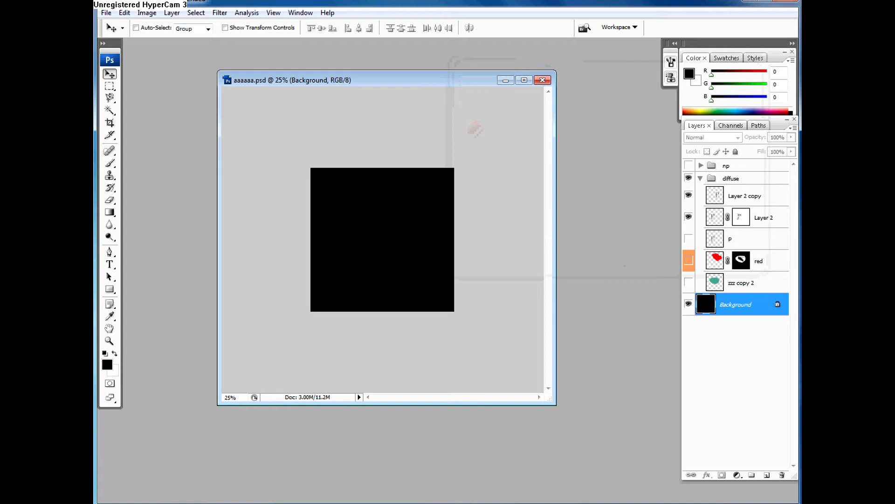
Step: Add a new layer above the Background and fill it with a dark red sampled from the red layer, made visible
click(767, 475)
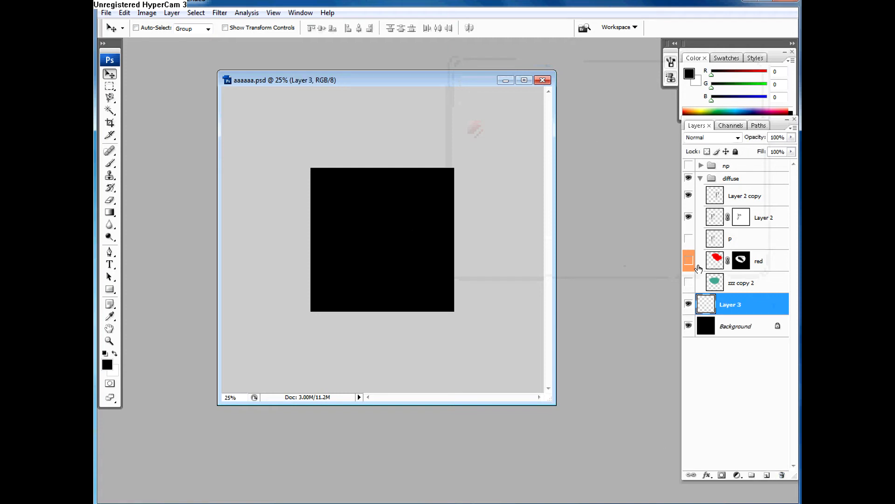
click(689, 260)
key(b)
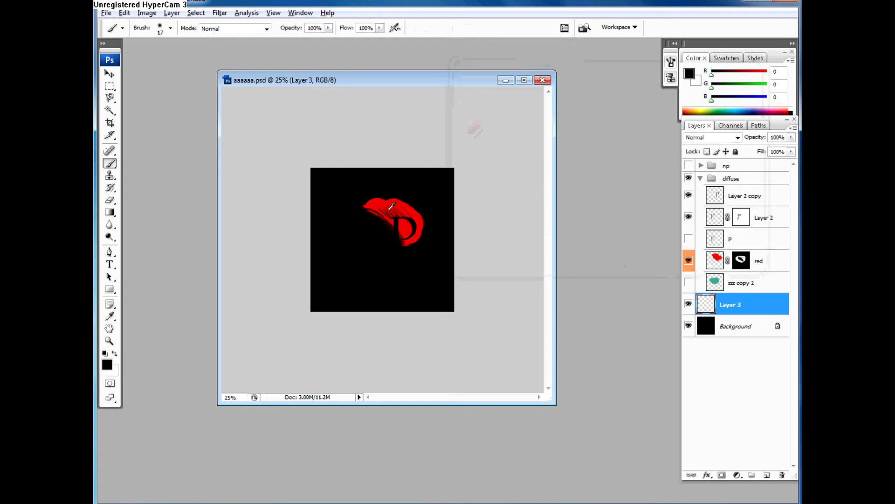
alt+click(402, 215)
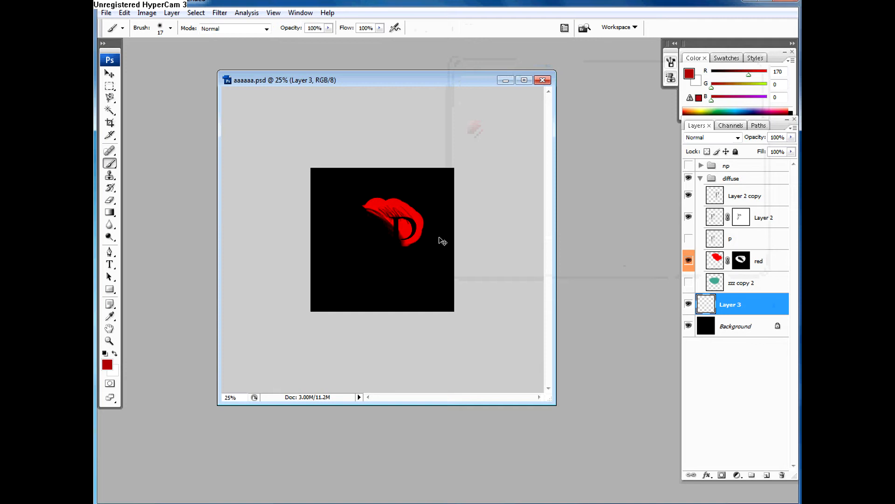
key(ctrl+BackSpace)
key(alt+BackSpace)
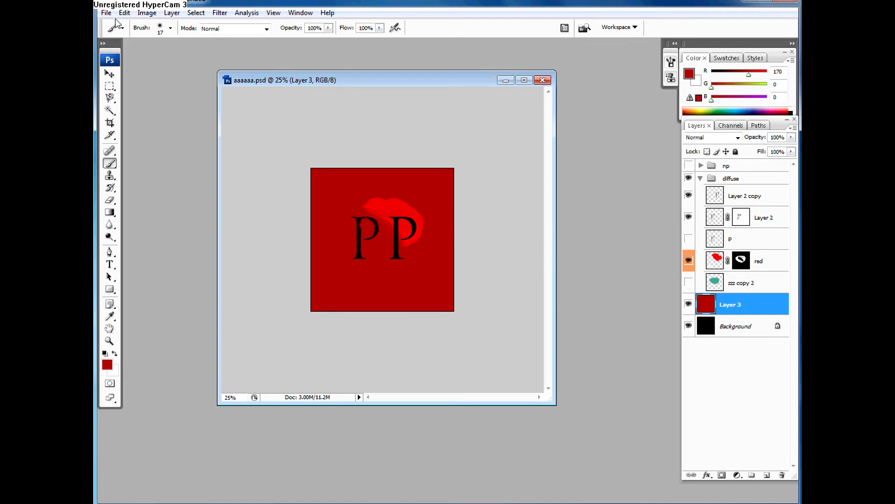
Step: Set up a canvas resize in percent units with the anchor at the top centre
click(147, 13)
click(197, 104)
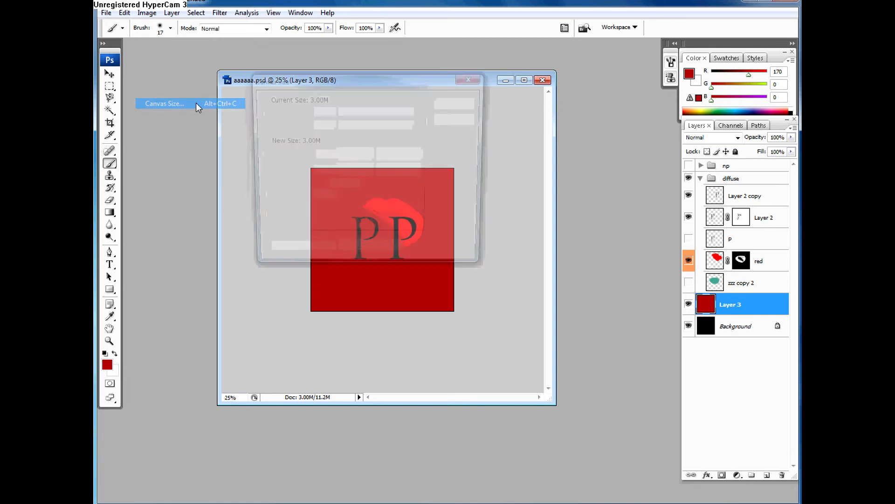
click(399, 156)
click(399, 170)
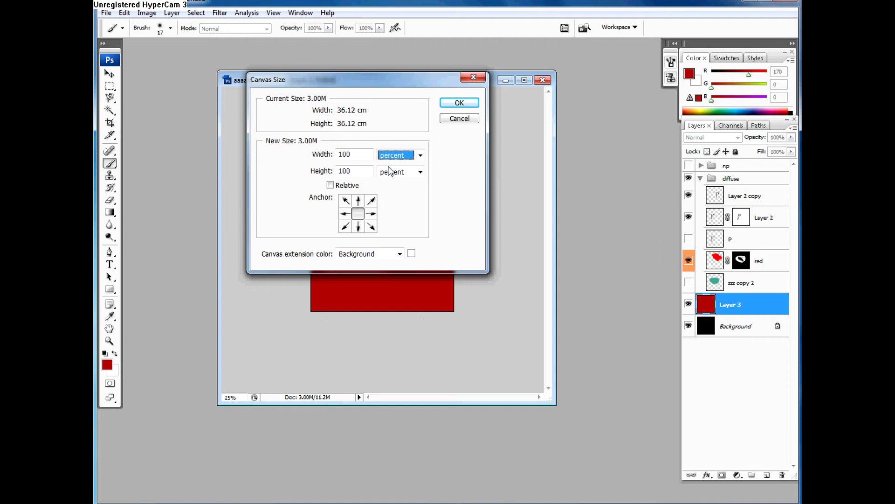
drag(379, 100, 535, 108)
drag(604, 102, 601, 104)
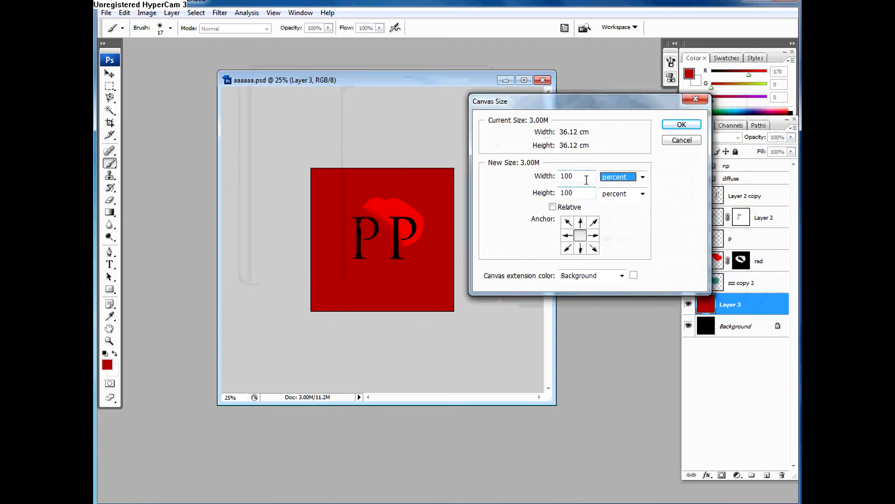
drag(587, 180, 559, 178)
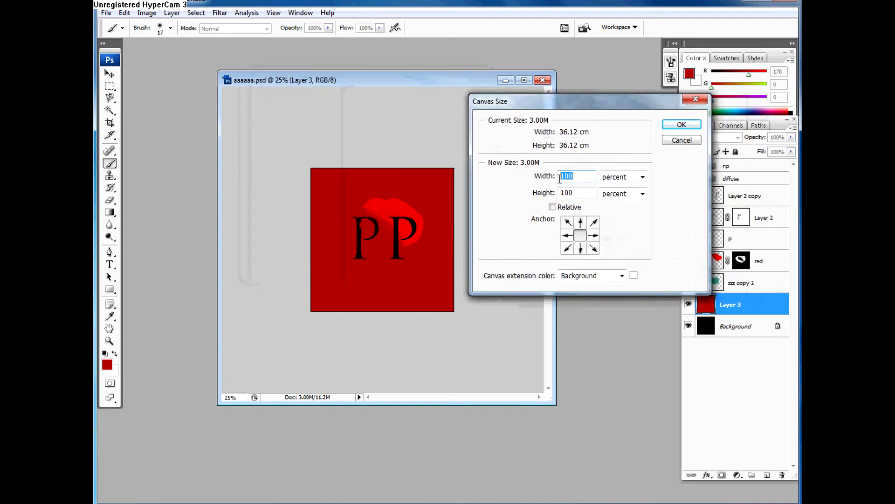
click(583, 224)
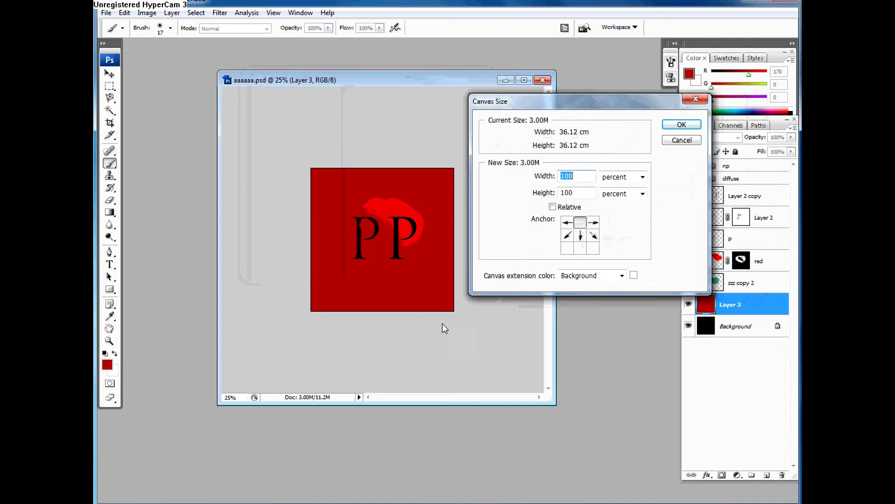
click(583, 237)
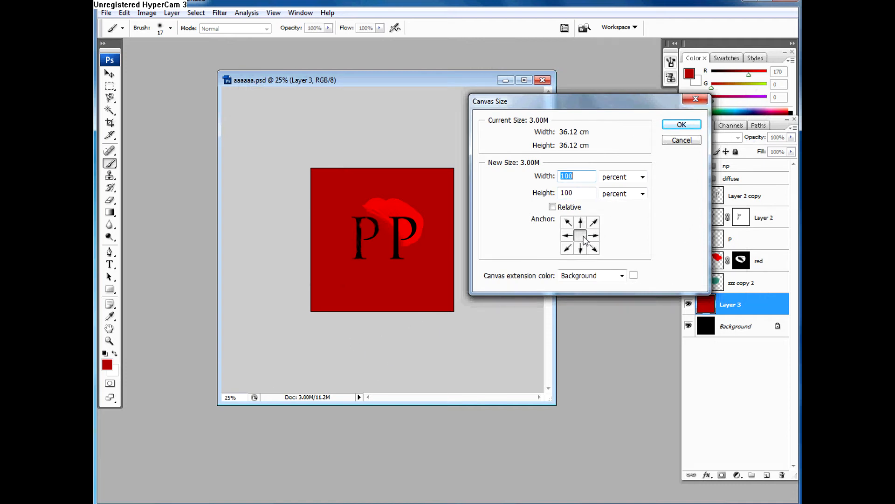
click(580, 223)
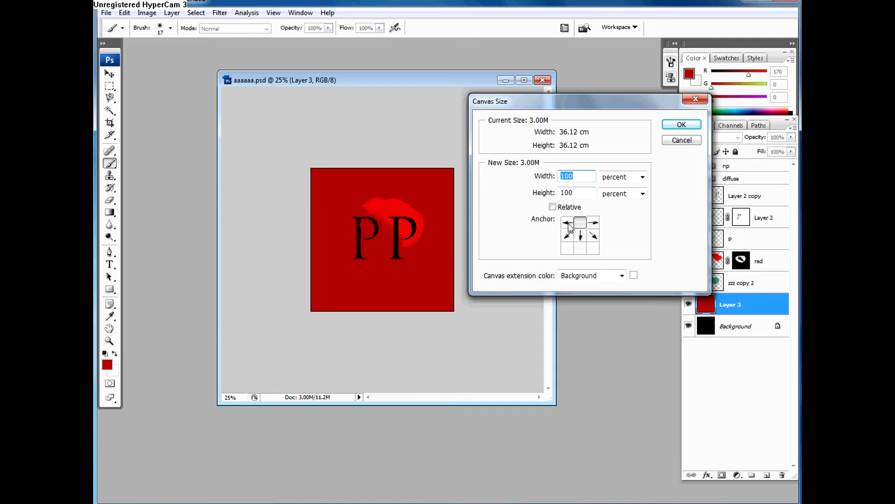
Step: Resize the canvas to 100 percent width and 122 percent height, extending it below the artwork
double_click(582, 192)
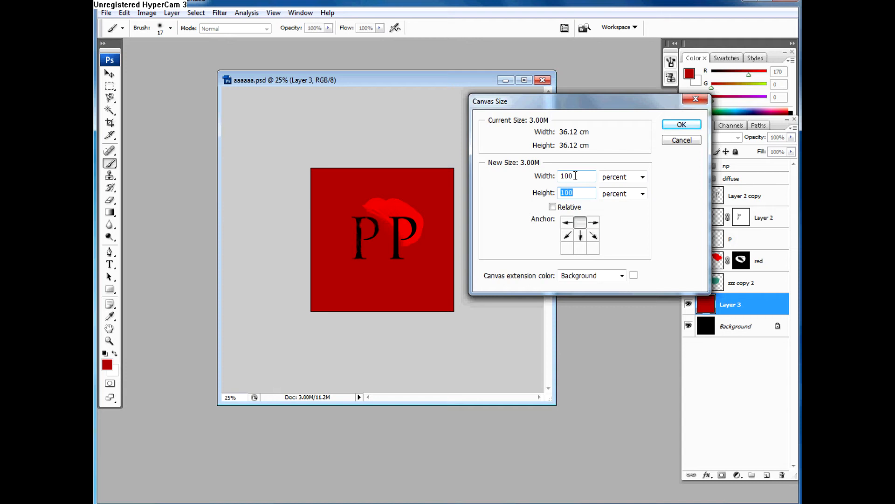
double_click(575, 176)
text(11)
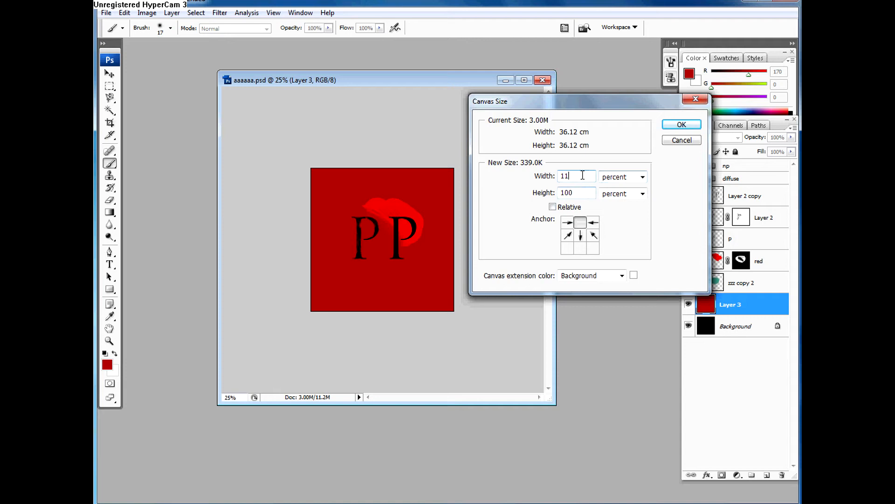
key(BackSpace)
text(00)
key(Tab)
text(1220)
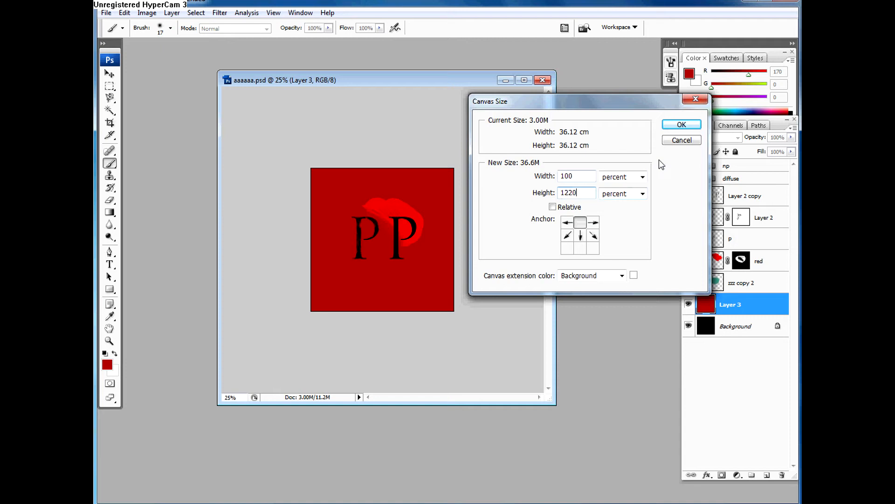
click(681, 125)
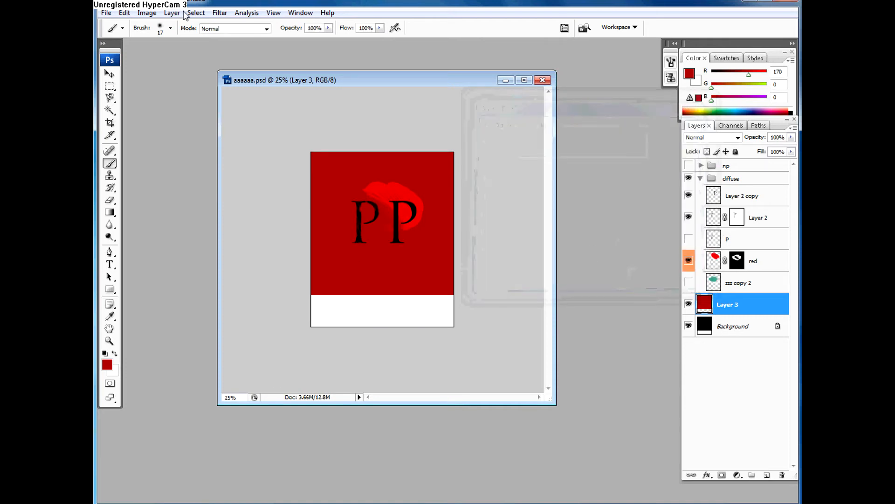
click(125, 13)
mouse_move(147, 13)
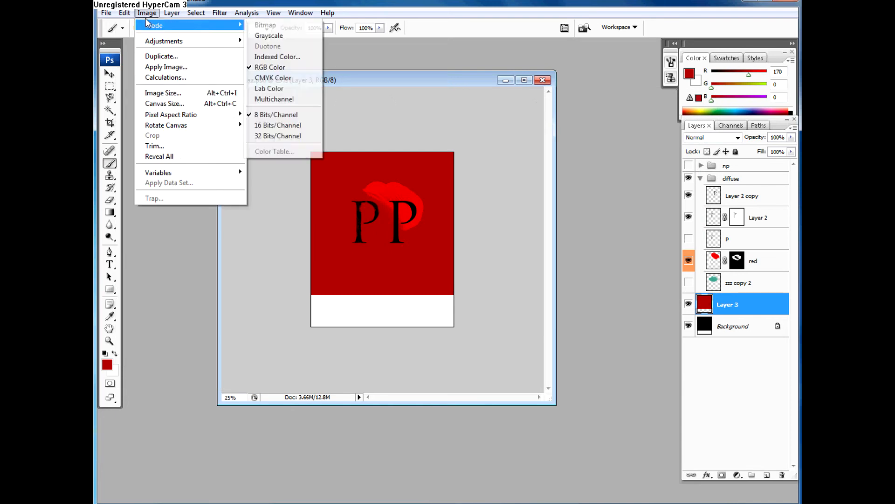
click(281, 95)
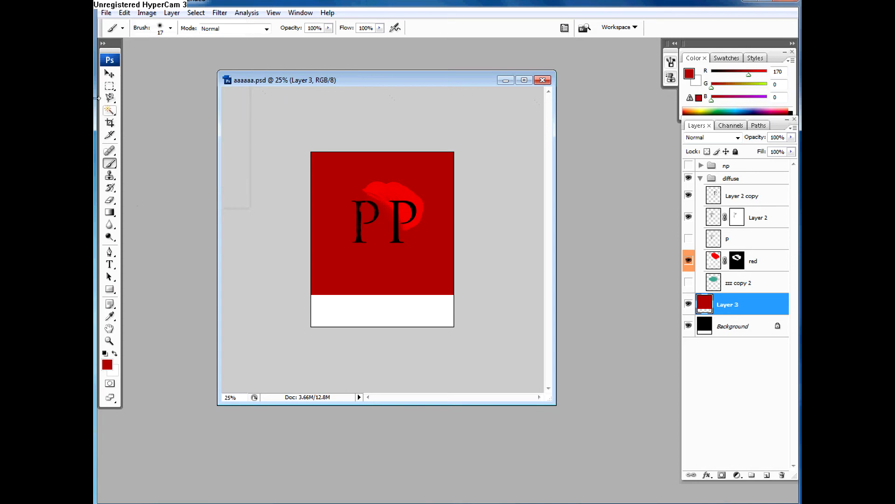
click(110, 76)
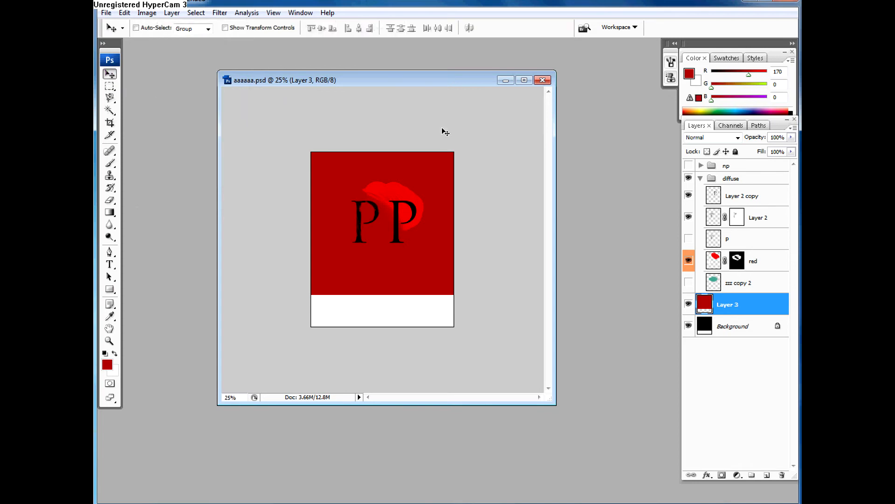
key(b)
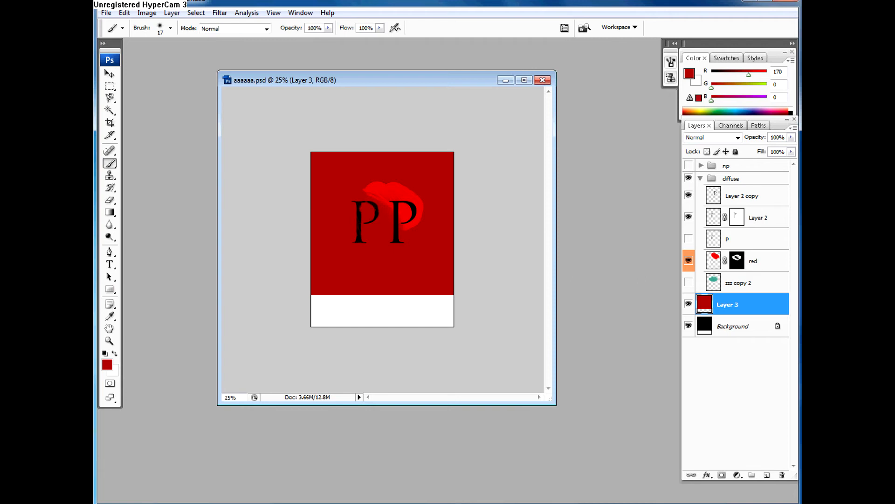
Step: Hide Layer 2, keep Layer 2 copy visible and make Layer 2 copy the active layer
click(707, 224)
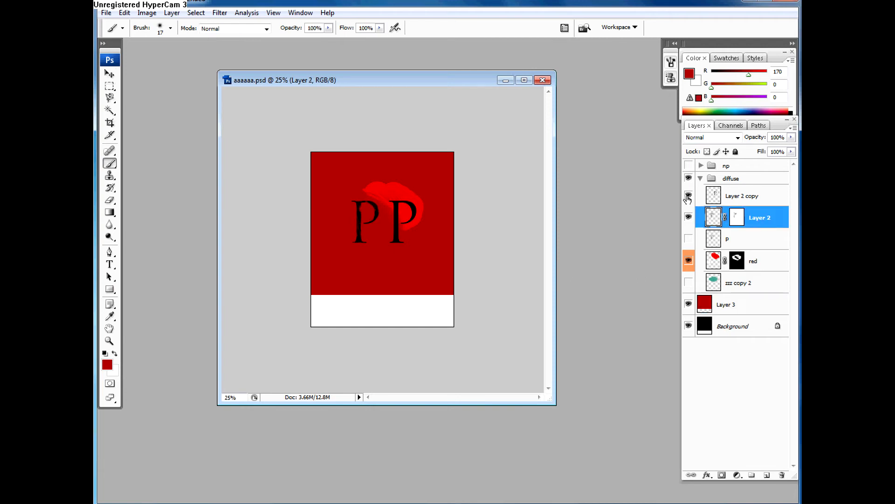
click(689, 196)
click(689, 217)
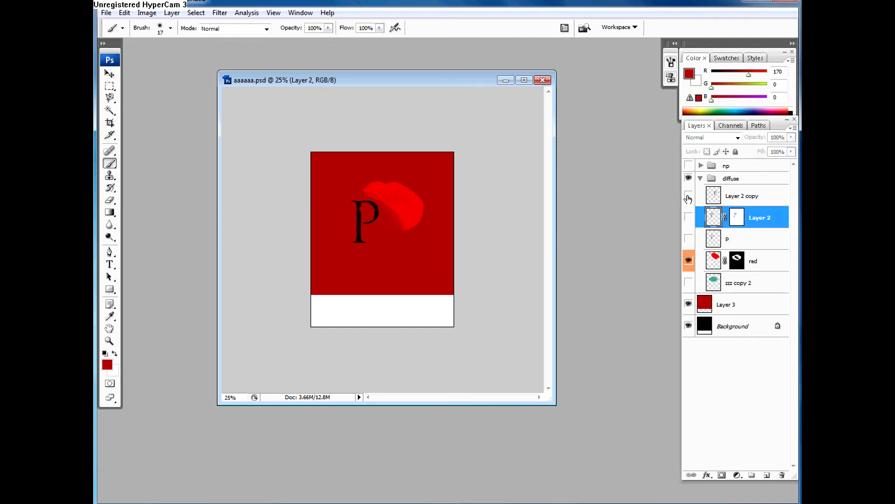
click(689, 195)
click(714, 195)
Step: Move the black P on Layer 2 copy to the left of the bright red shape, nudging it sideways and upward into place
key(v)
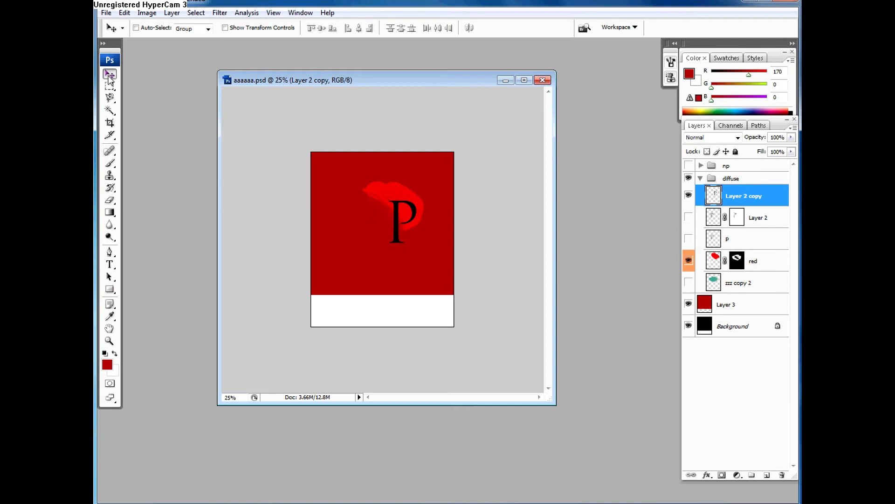
drag(396, 234, 350, 233)
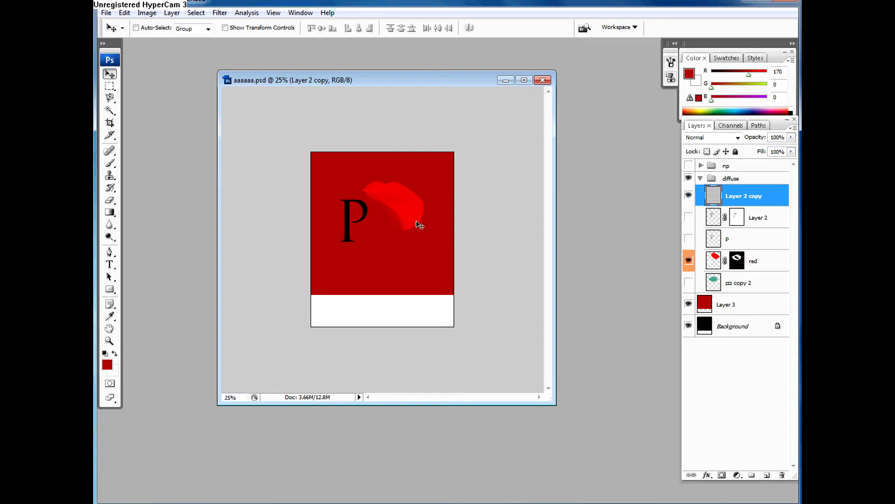
key(Left)
key(Left)
key(Left)
key(Left)
key(Left)
key(Left)
key(Left)
key(Left)
key(Left)
key(Left)
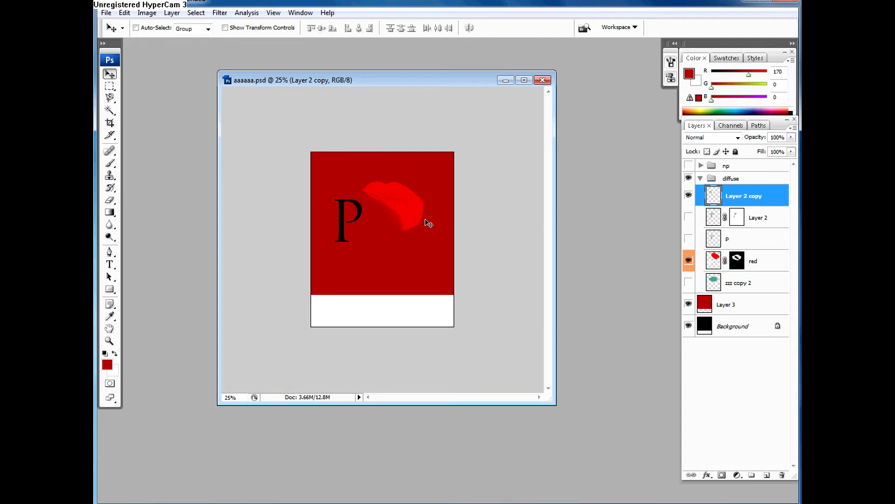
key(Right)
key(Right)
key(Right)
key(Right)
key(Right)
key(Right)
key(Right)
key(Right)
key(Right)
key(Right)
key(Right)
key(Right)
key(Up)
key(Up)
key(Up)
key(Up)
key(Up)
key(Up)
key(Up)
key(Up)
key(Up)
key(Up)
key(Up)
key(Up)
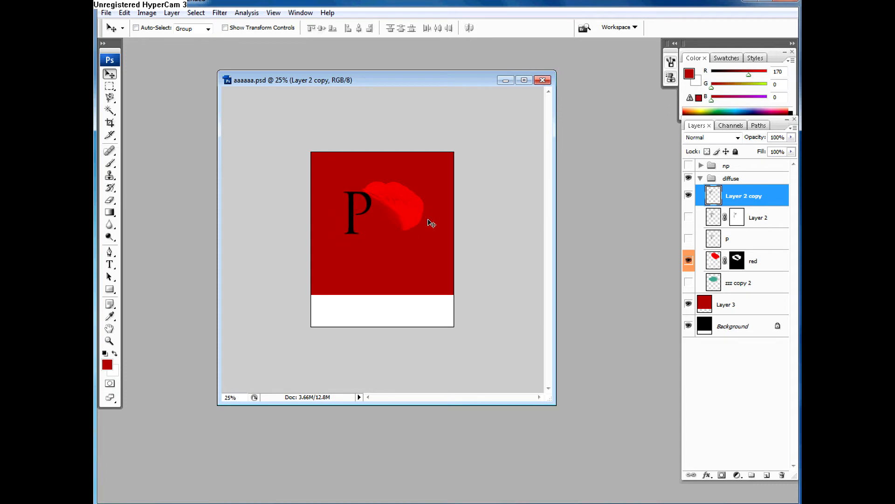
key(Left)
key(Left)
key(Left)
key(Left)
key(Left)
key(Left)
key(Left)
key(Left)
key(Left)
key(Left)
key(Left)
key(Left)
key(Left)
key(Left)
key(Left)
key(Left)
key(Left)
key(Left)
key(Left)
key(Left)
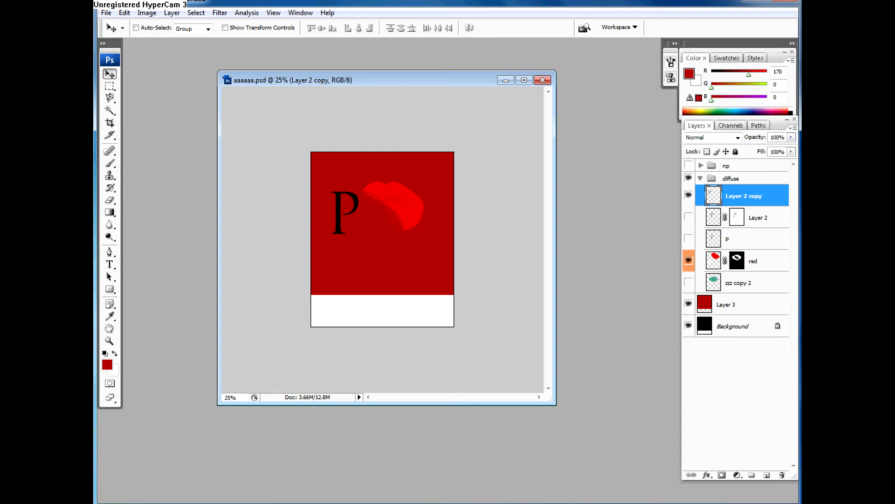
Step: Draw a rectangular marquee selection across the P's right edge and the red shape, and set the marquee feather to 0 px
click(110, 88)
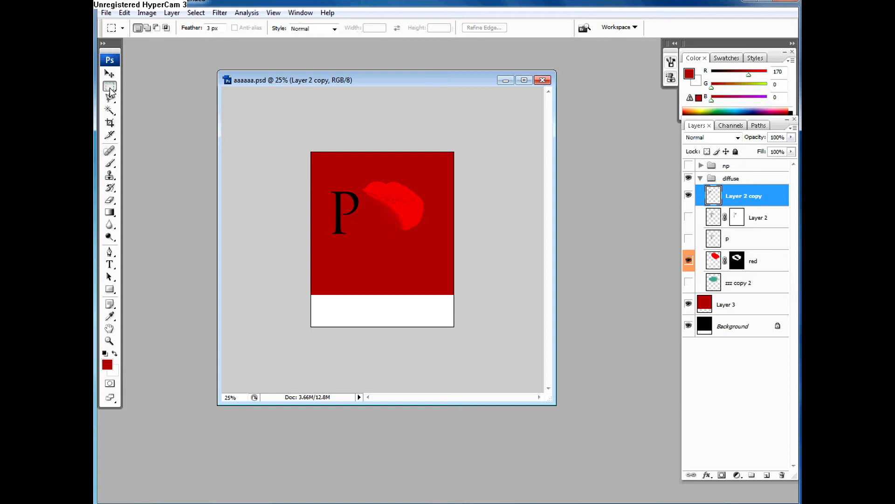
right_click(108, 89)
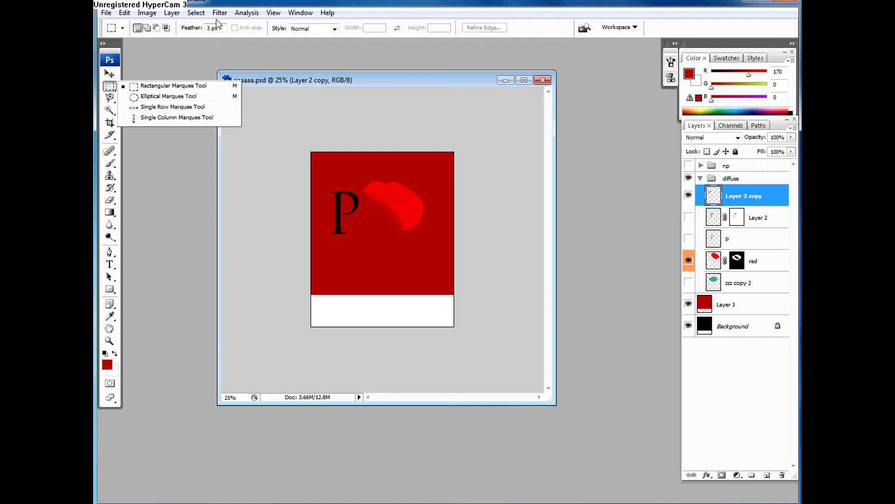
click(215, 29)
double_click(216, 29)
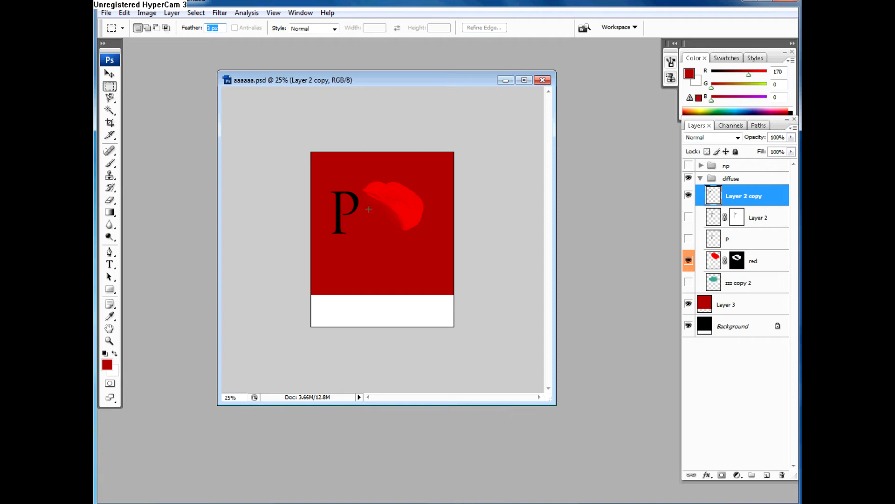
key(ctrl+plus)
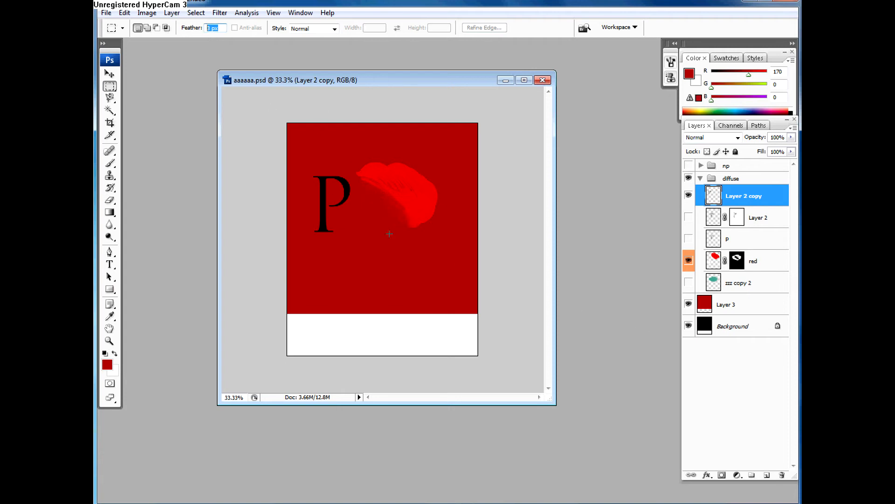
drag(421, 247, 429, 263)
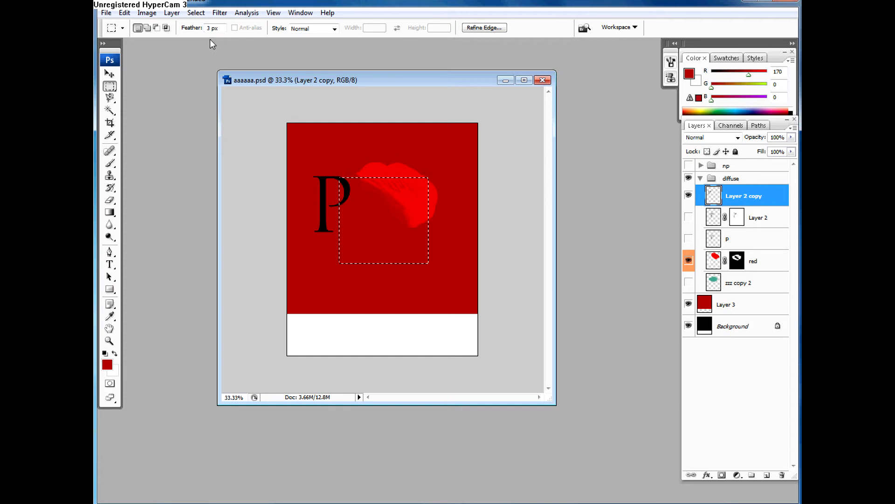
click(187, 31)
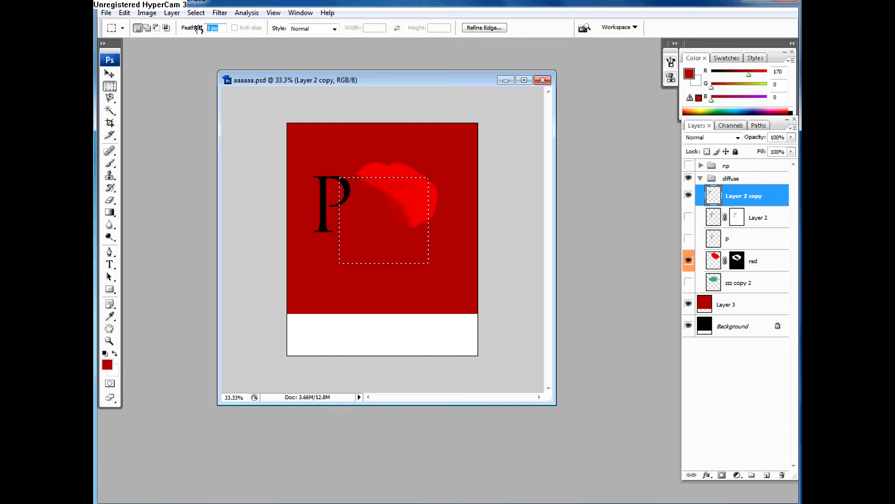
text(0)
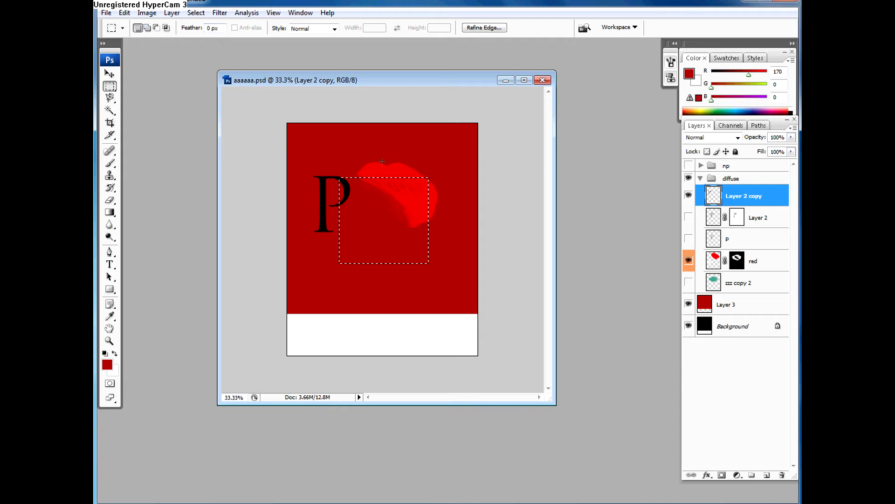
Step: Maximize the document window and subtract a small rectangle from the upper edge of the marquee selection
click(524, 80)
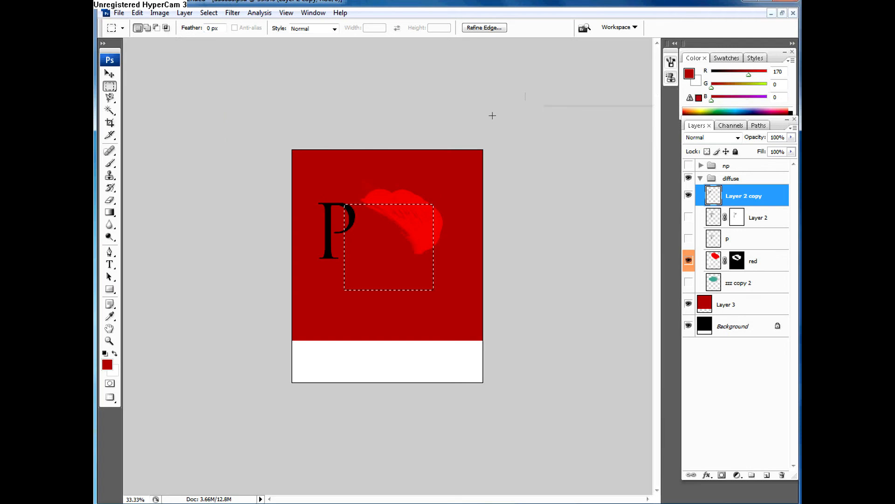
key(alt)
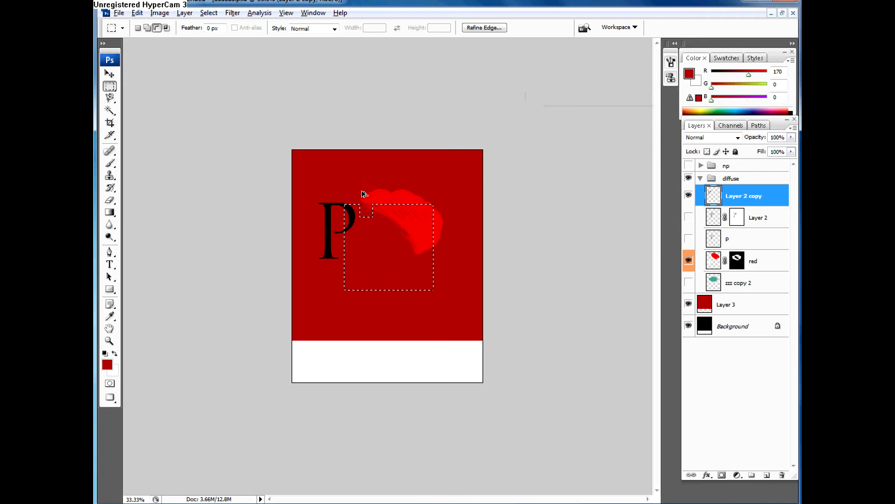
mouse_move(374, 205)
mouse_down()
mouse_move(389, 227)
mouse_move(377, 208)
mouse_up()
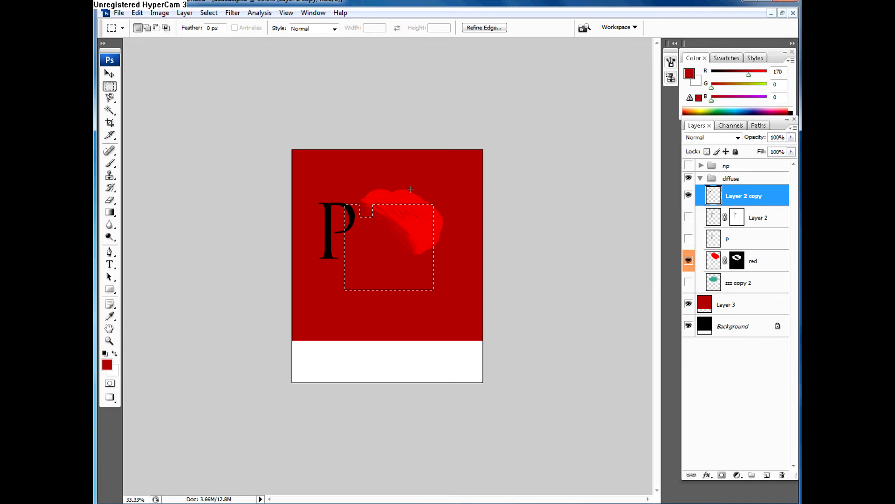
Step: Draw a new rectangular selection around the red shape and try subtracting and adding smaller rectangles along its upper edge
click(368, 193)
drag(439, 252, 441, 256)
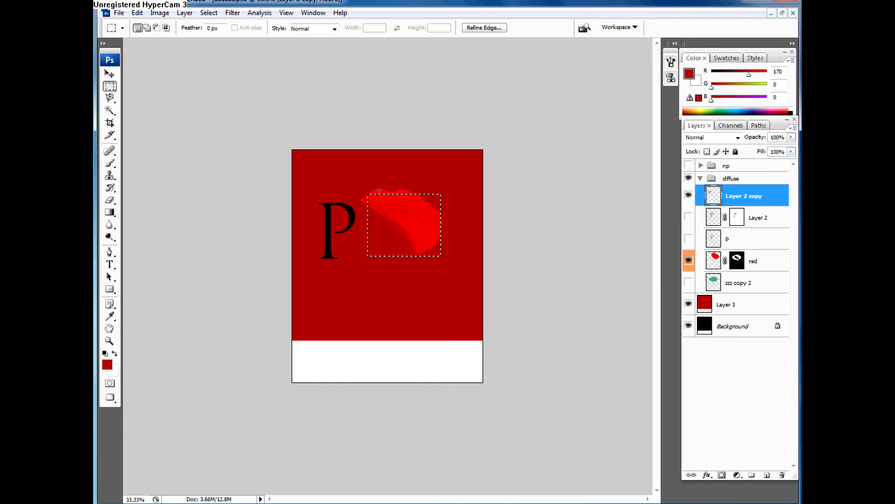
key(alt)
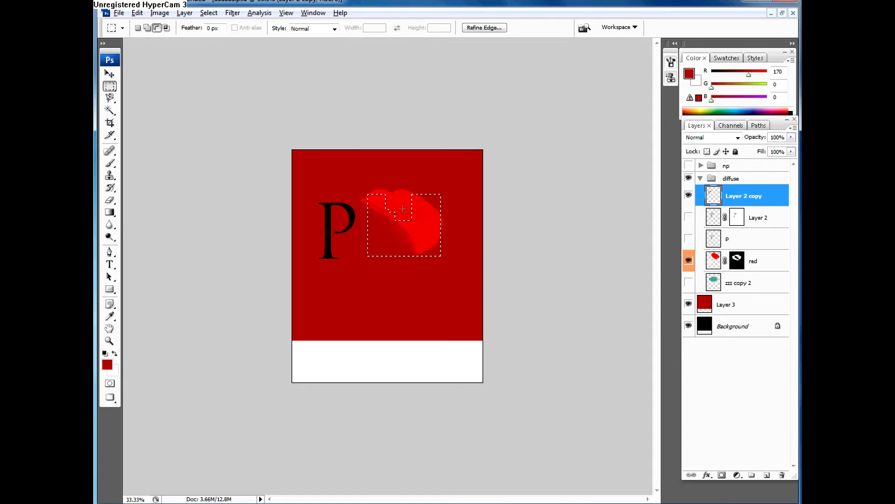
key(shift)
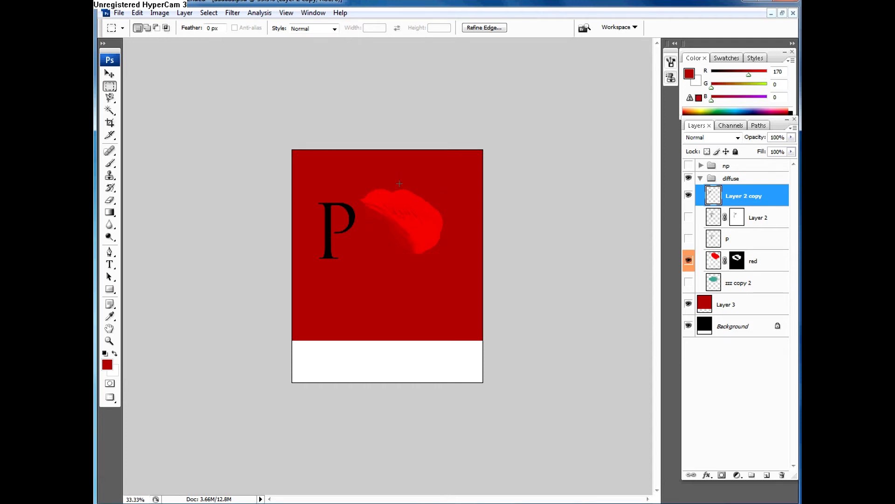
click(413, 225)
key(ctrl+z)
Step: Marquee the red shape again, add rectangles above and beside the selection, and subtract others from its upper-left part
click(367, 189)
drag(452, 272, 452, 273)
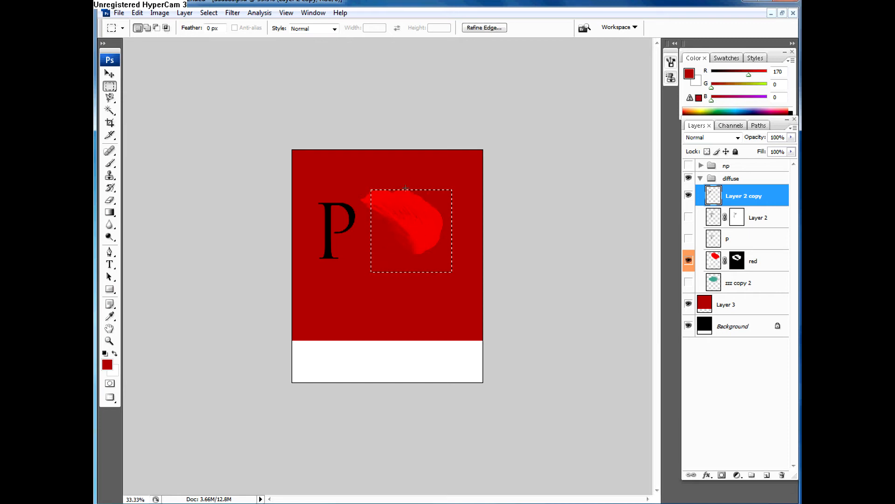
drag(405, 188, 435, 250)
key(shift)
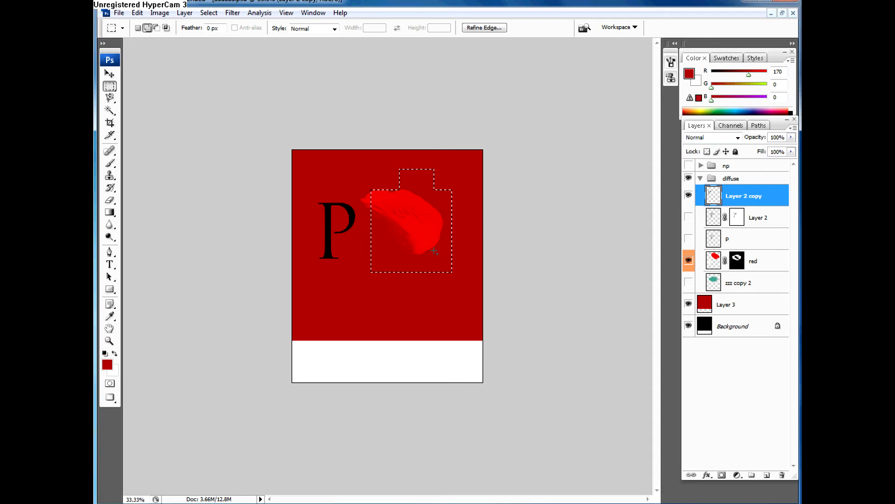
drag(398, 183, 415, 209)
drag(401, 177, 390, 212)
drag(363, 242, 401, 252)
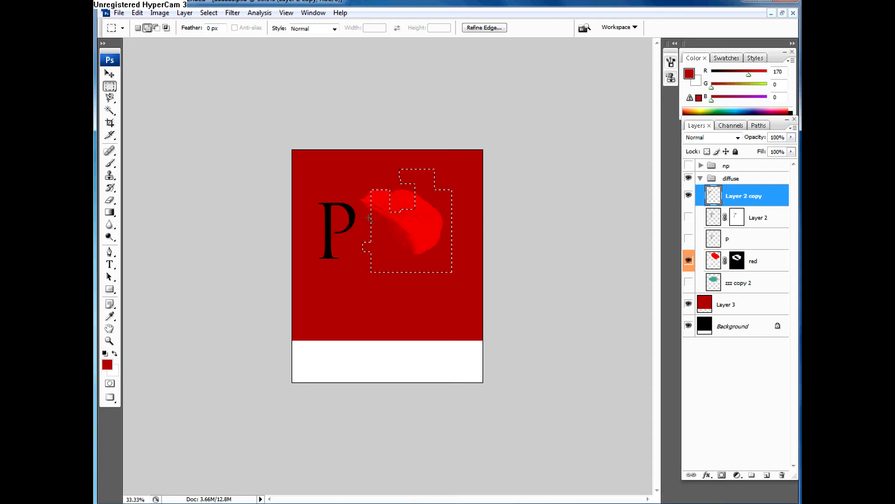
Step: Switch from the Magnetic Lasso to the standard Lasso tool and clear the current selection
click(112, 99)
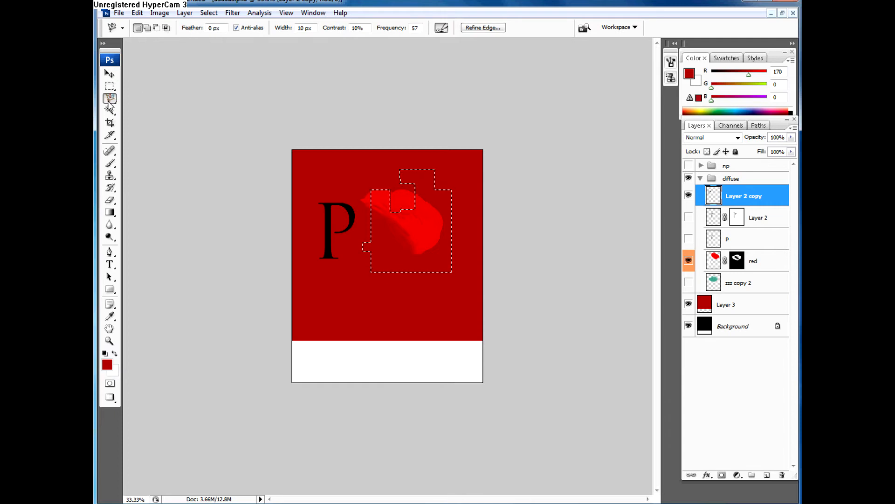
right_click(110, 101)
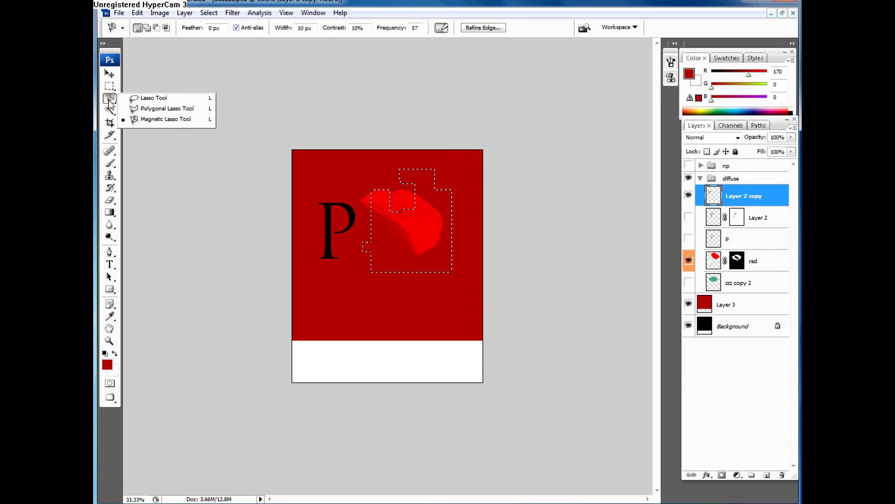
click(143, 99)
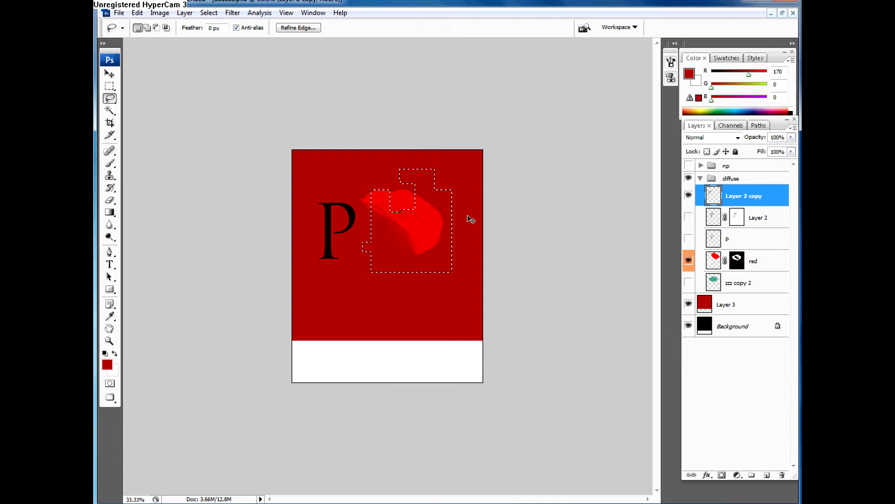
click(485, 215)
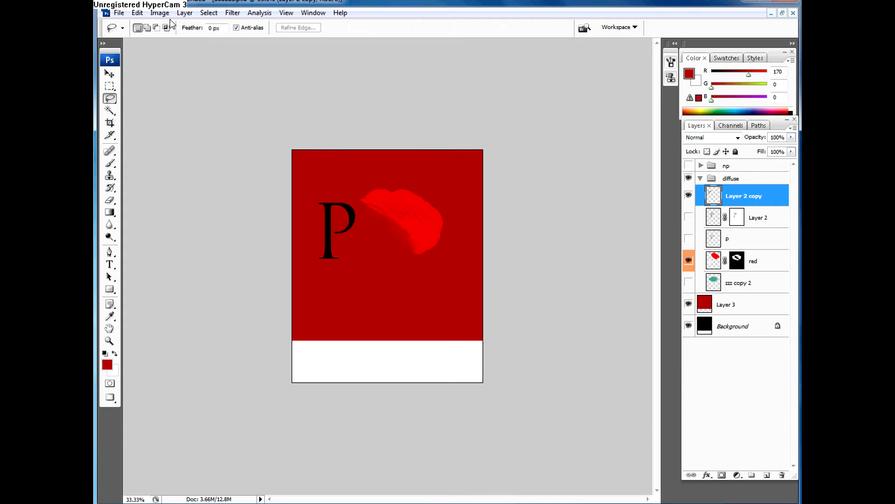
Step: Reselect the previous marquee selection around the red shape and clear it again
click(207, 14)
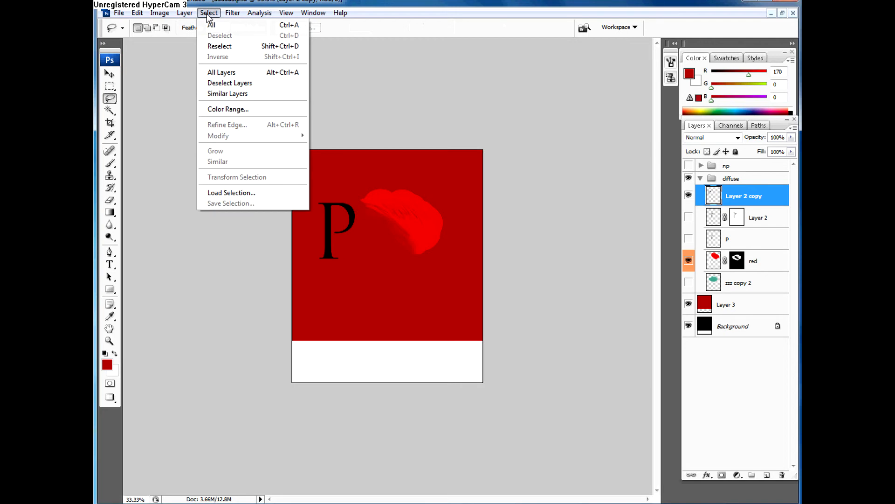
click(341, 54)
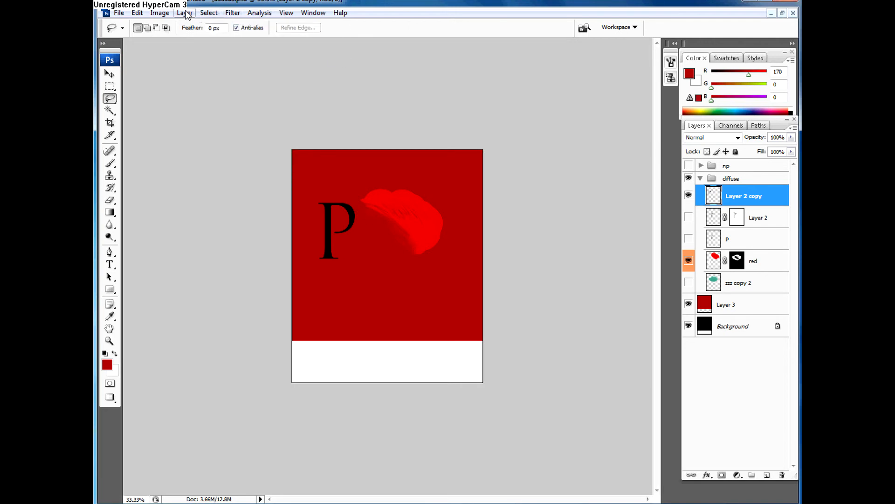
click(212, 16)
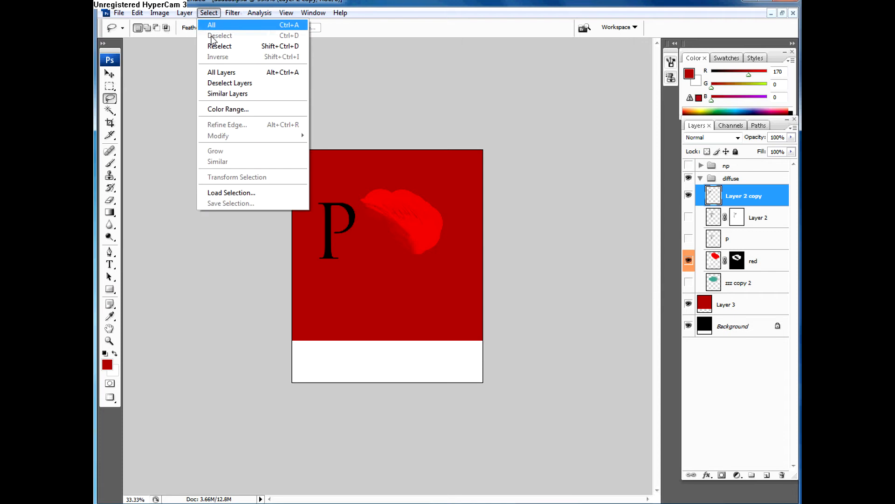
click(216, 45)
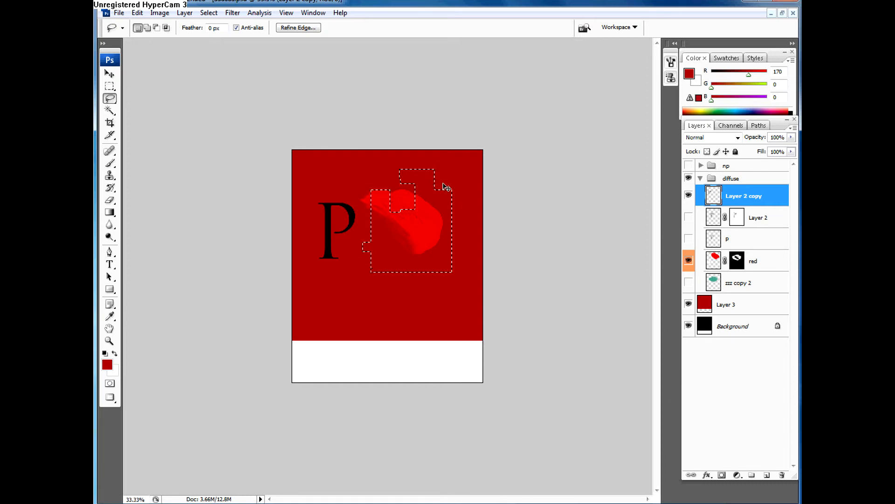
click(418, 194)
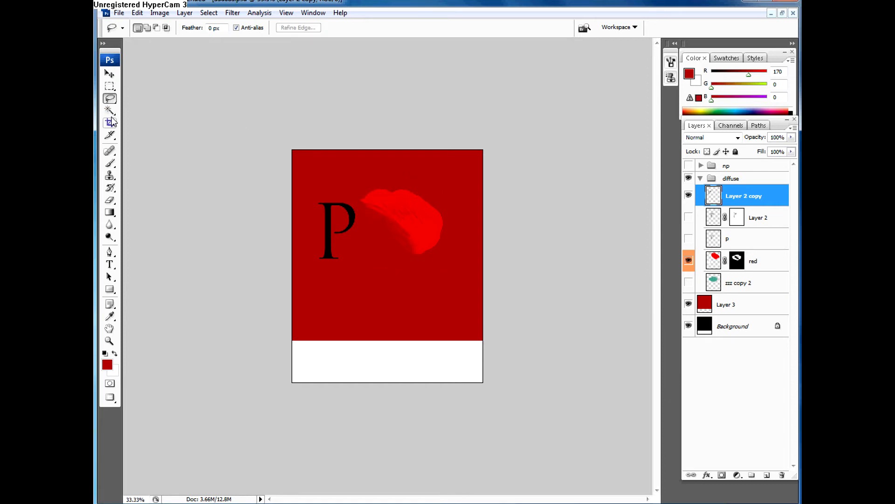
Step: Draw a freehand Lasso selection around the red shape, nudge it slightly, and replace it with a smaller loop just below the shape
click(117, 99)
click(136, 100)
drag(362, 190, 362, 190)
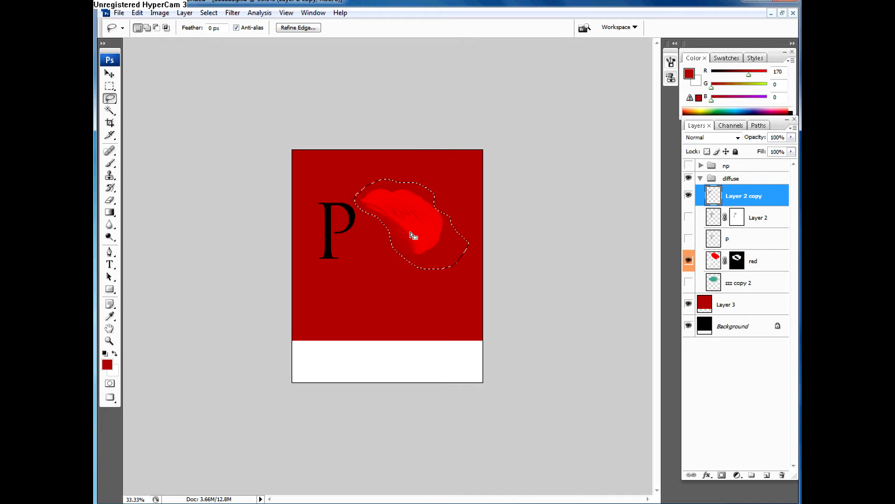
drag(427, 260, 428, 262)
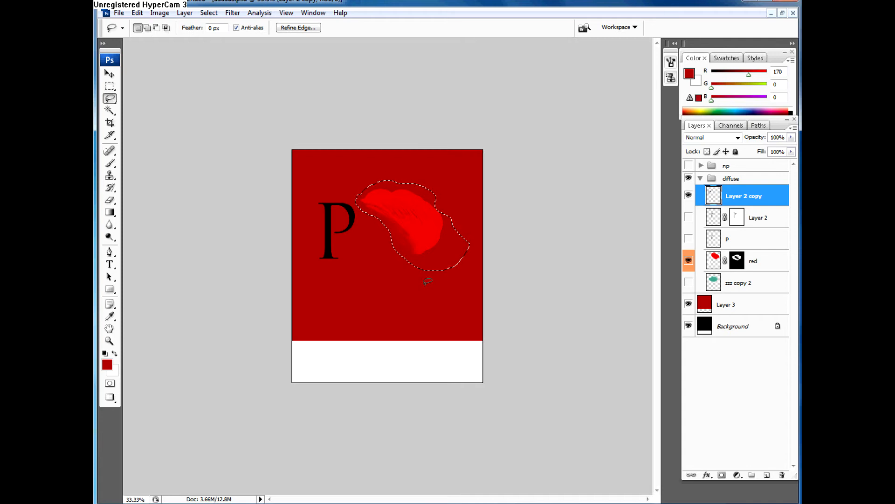
click(433, 264)
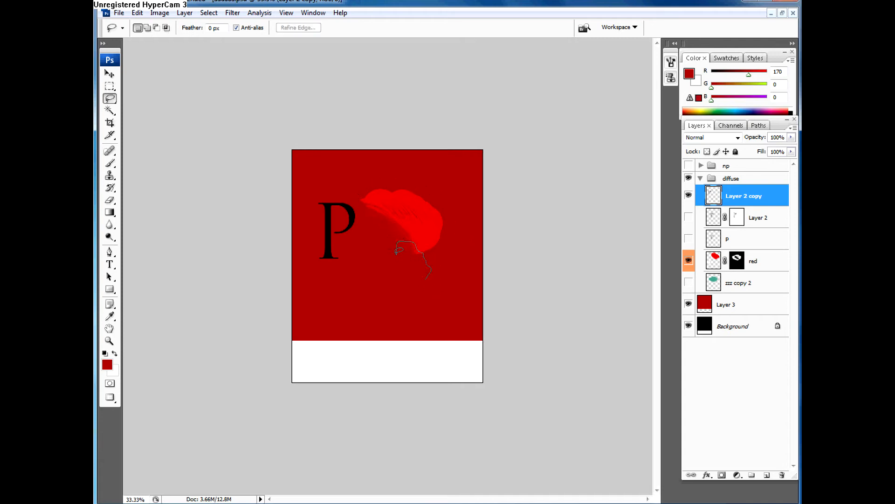
drag(430, 267, 428, 264)
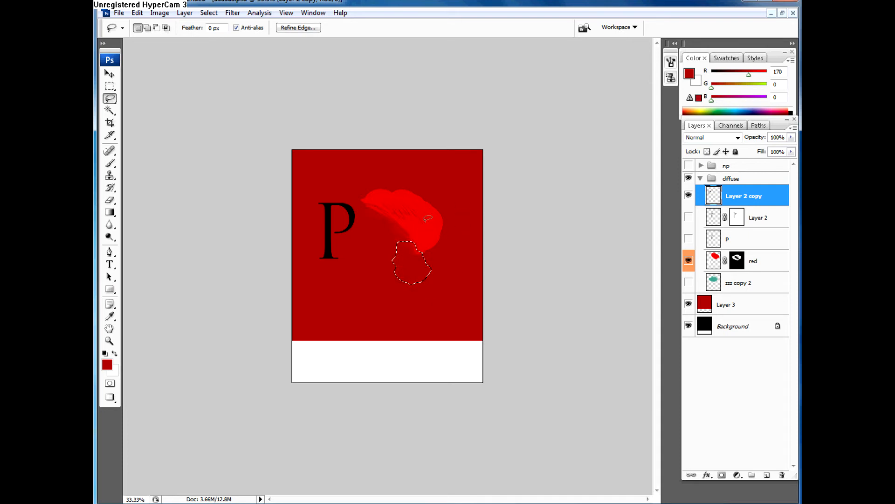
Step: Use the Polygonal Lasso to draw straight-edged selections over the red shape and below the letter P
click(112, 100)
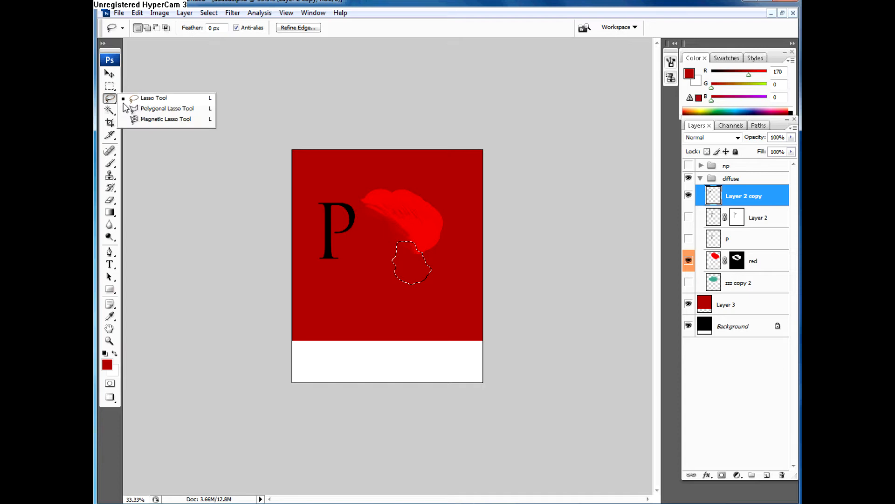
click(140, 107)
click(365, 195)
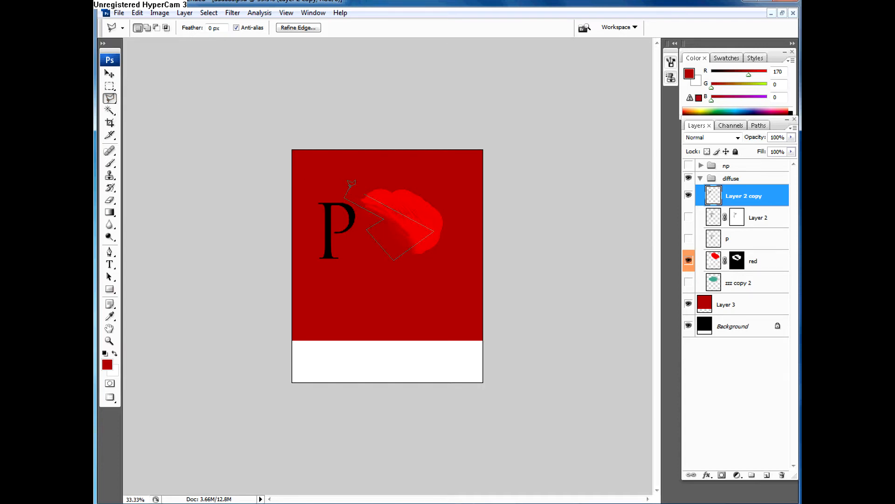
click(365, 192)
key(ctrl+d)
key(Escape)
key(Return)
Step: Switch to the Magnetic Lasso and clear the polygonal selection below the letter P
click(112, 99)
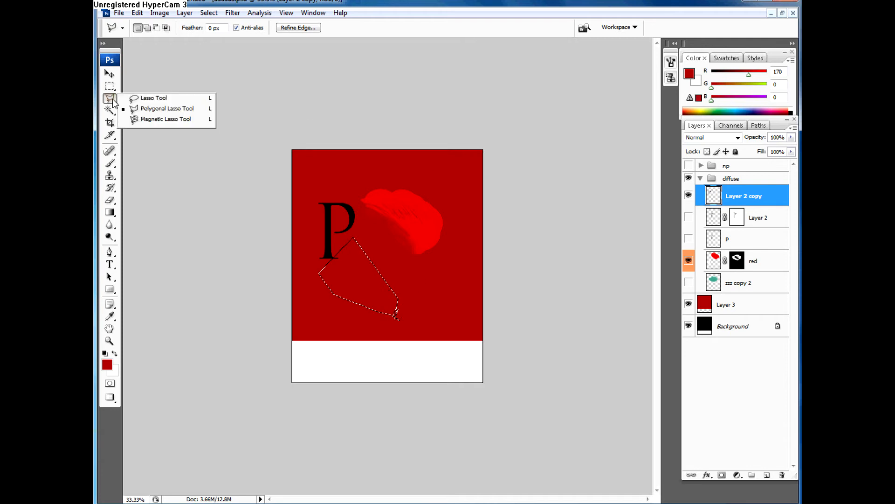
click(159, 119)
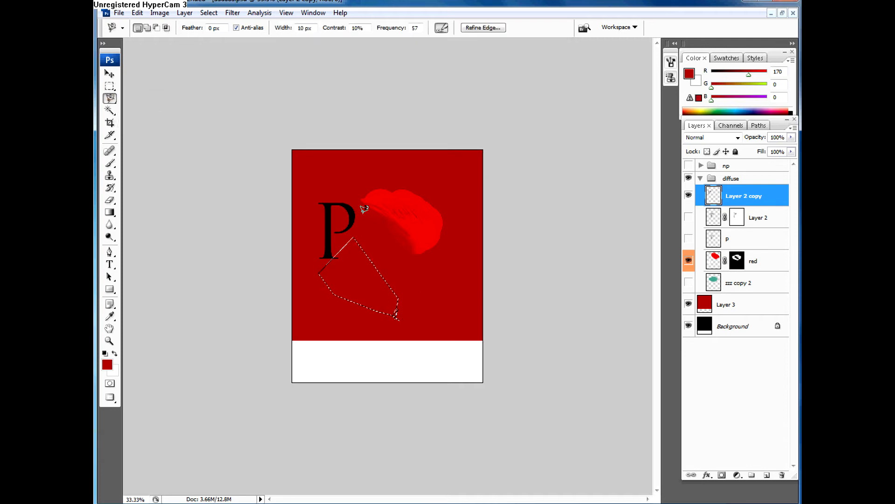
key(ctrl+plus)
key(ctrl+plus)
key(ctrl+plus)
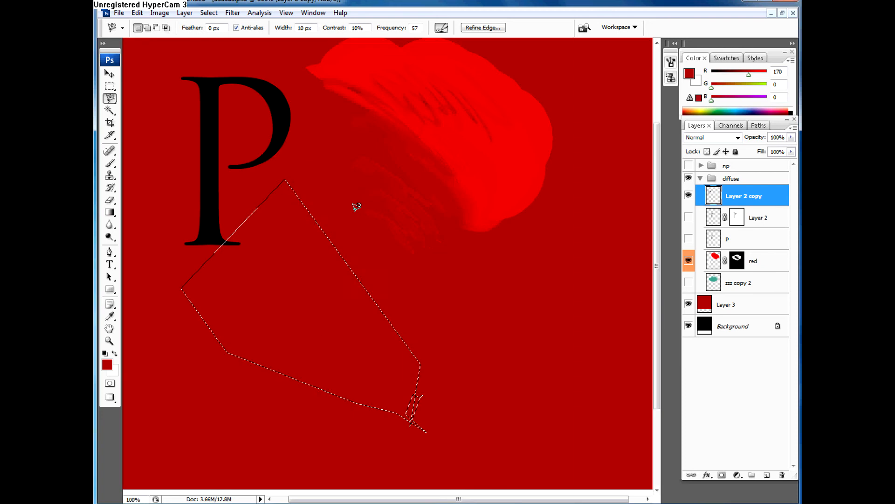
key(ctrl+d)
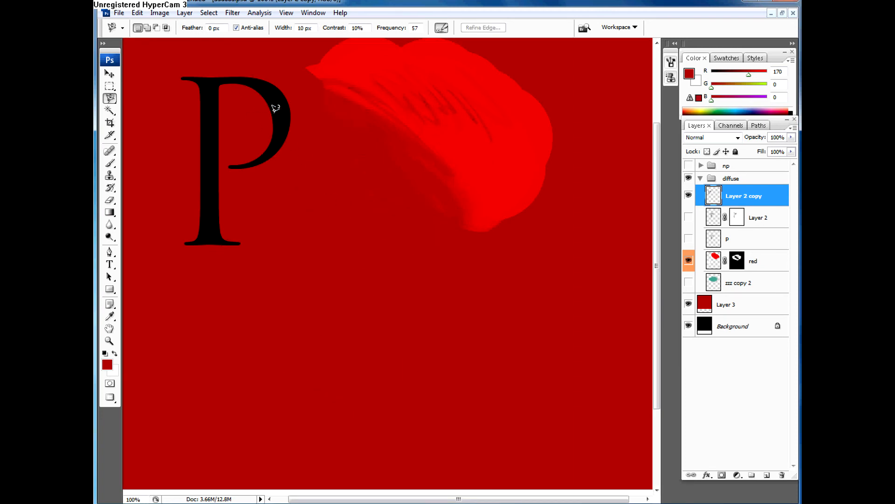
Step: Trace the upper part of the letter P's bowl with the Magnetic Lasso and close the selection
drag(256, 136, 287, 219)
mouse_move(425, 499)
mouse_down()
mouse_move(444, 498)
mouse_move(416, 498)
mouse_up()
key(ctrl+plus)
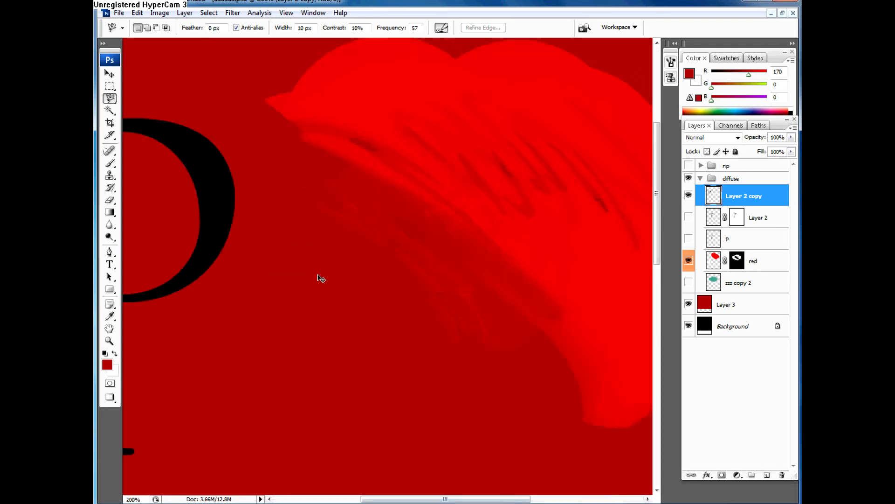
key(ctrl+plus)
drag(258, 257, 399, 284)
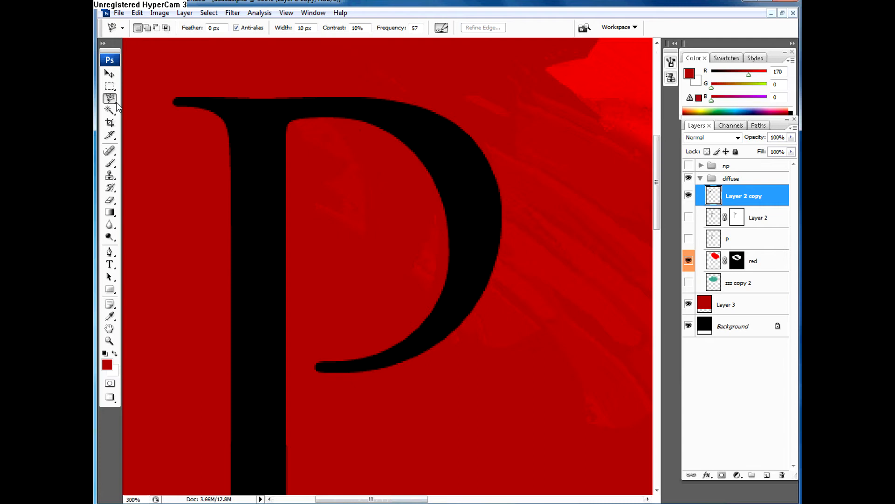
mouse_move(111, 99)
mouse_down()
mouse_move(132, 107)
mouse_move(130, 117)
mouse_up()
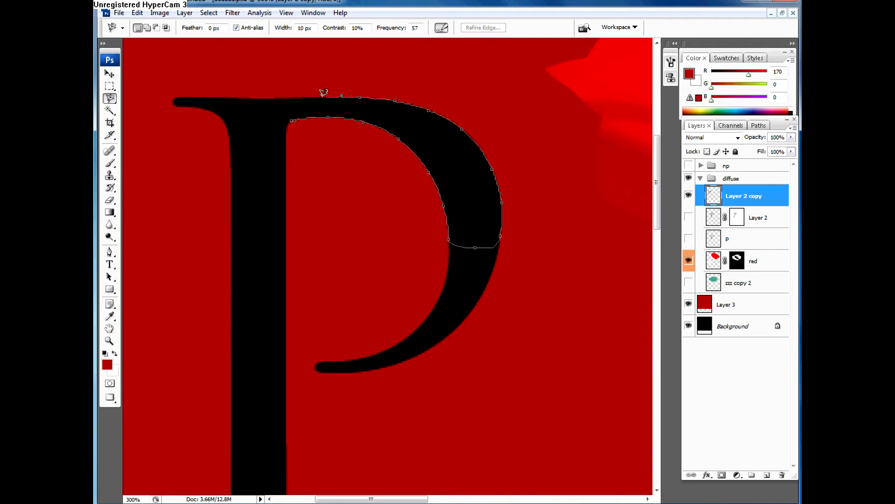
click(288, 98)
click(292, 120)
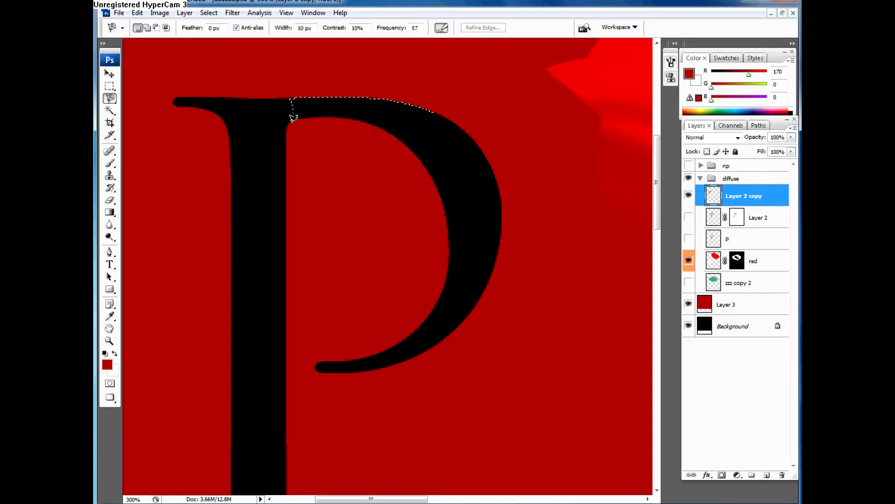
key(Escape)
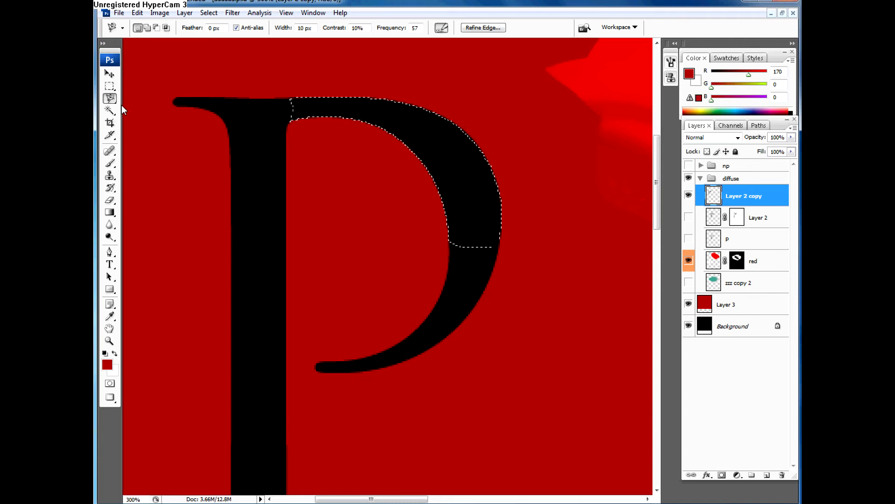
Step: Use the Lasso to subtract from and add to the inner edge of the bowl selection, and clear it in new-selection mode
click(110, 87)
click(110, 97)
drag(110, 98, 136, 98)
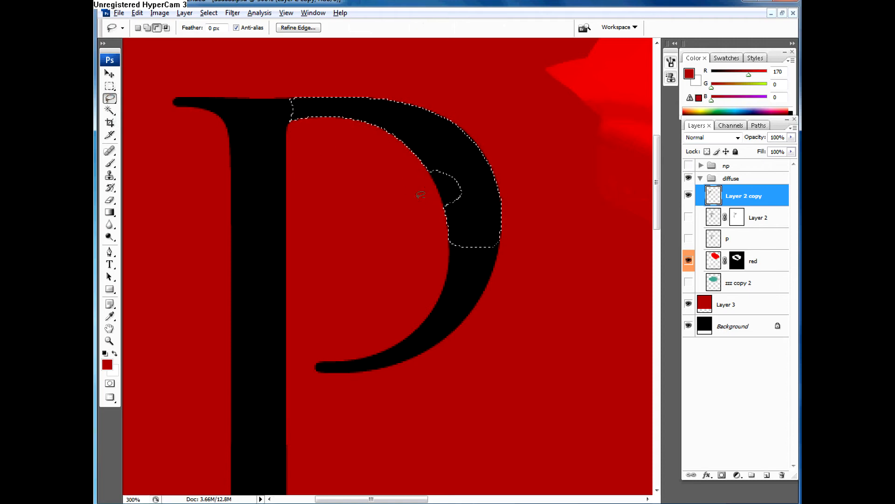
key(shift)
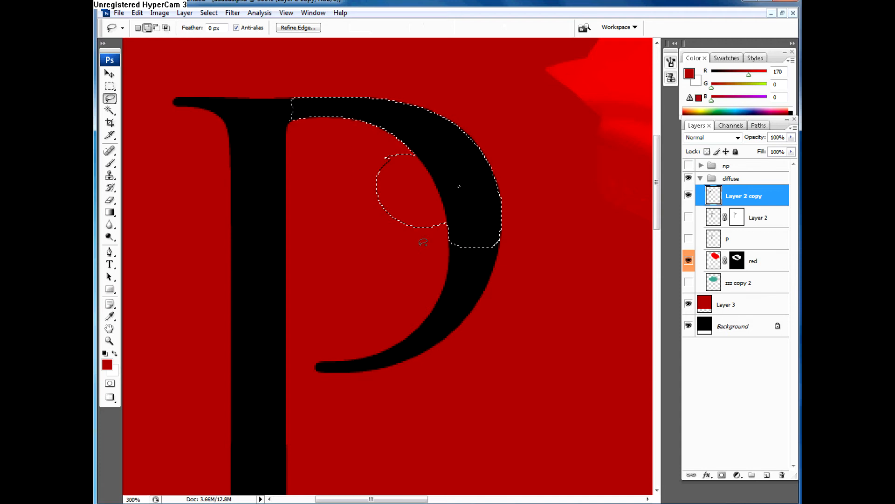
click(138, 28)
click(248, 116)
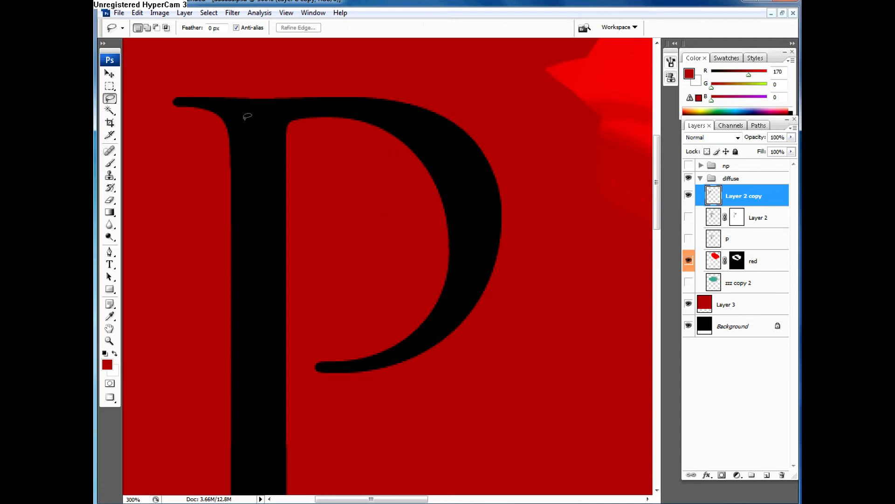
Step: Select the whole black letter P on Layer 2 copy with the Magic Wand at a tolerance of 5
click(111, 111)
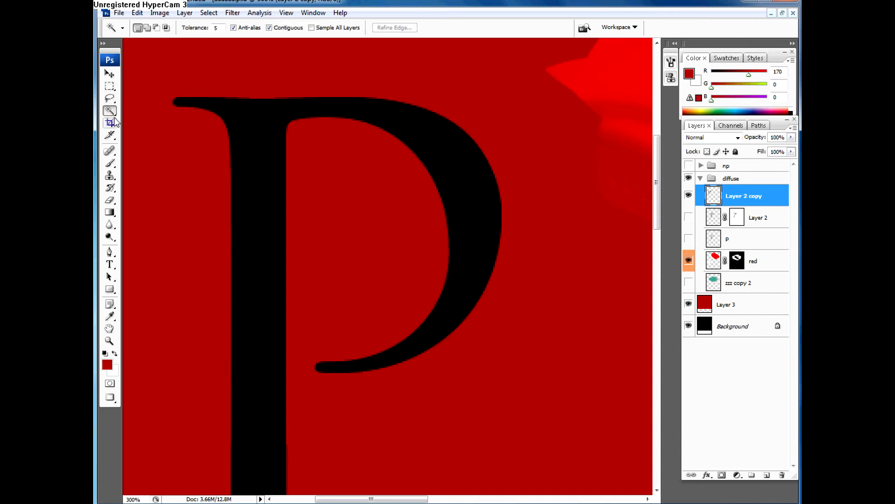
click(113, 115)
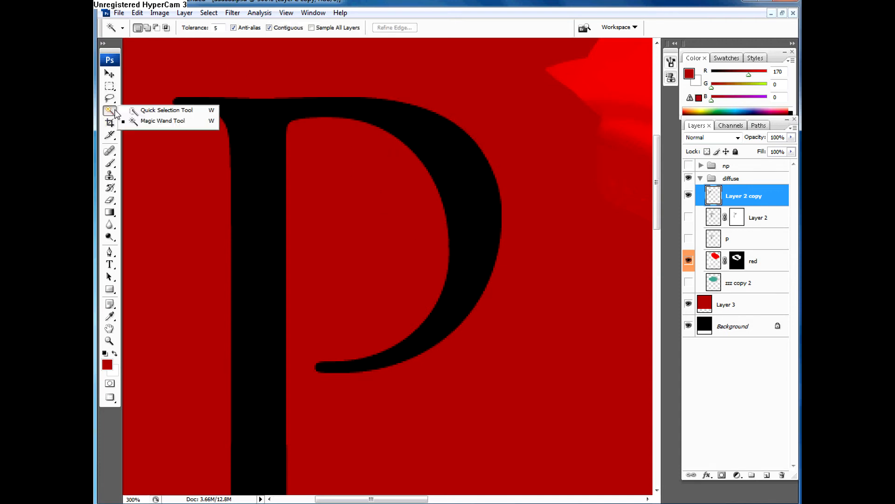
click(136, 122)
click(252, 132)
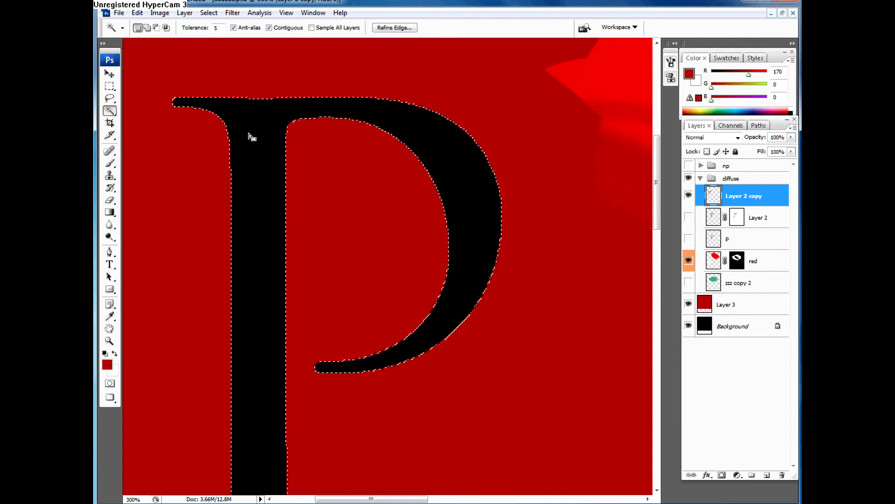
click(215, 28)
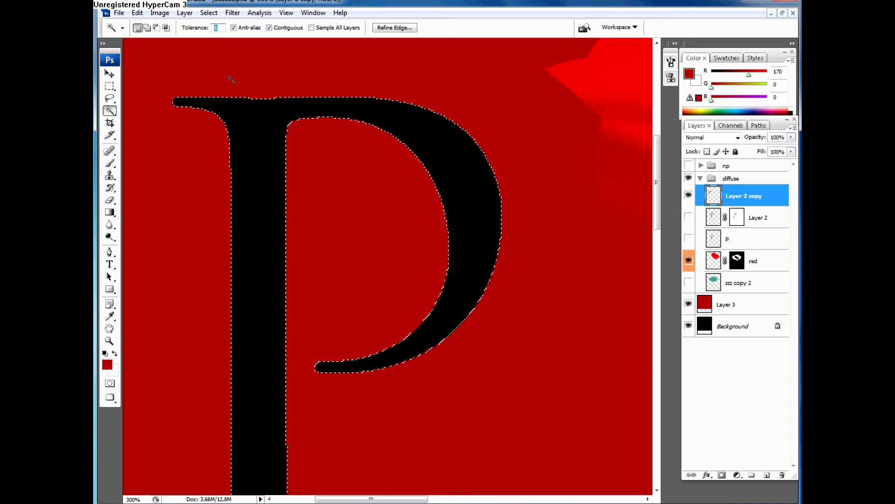
click(228, 130)
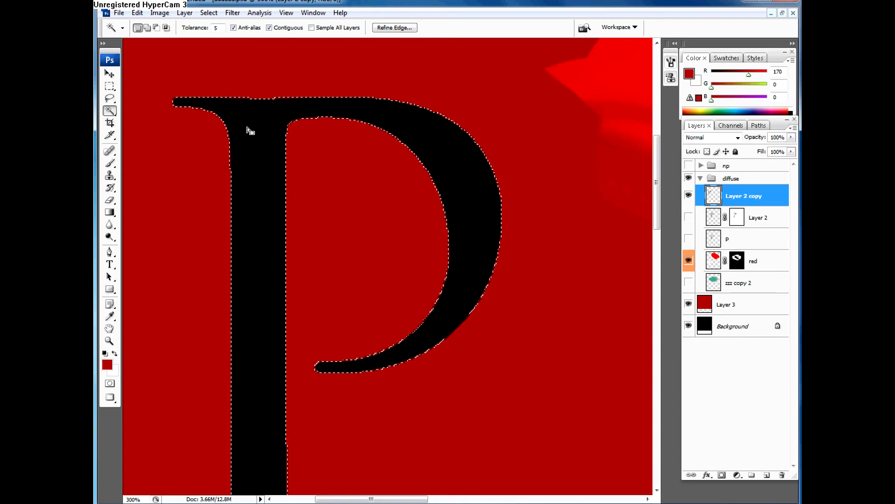
click(217, 28)
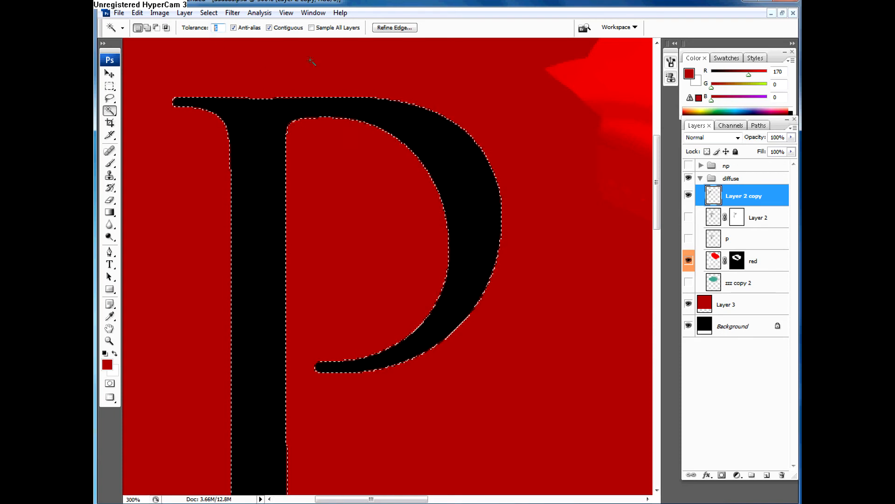
Step: On a new layer above Layer 2 copy, with nothing selected, draw a reflected red-to-white gradient running downward
click(766, 475)
key(ctrl+d)
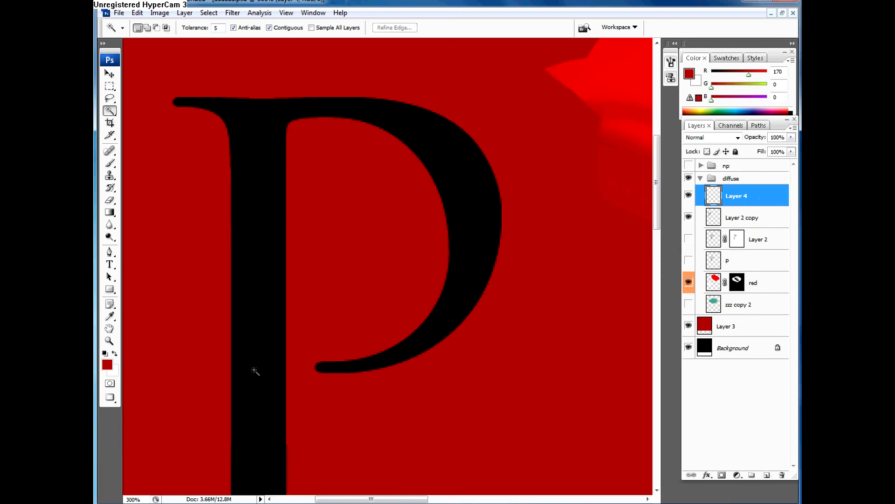
key(g)
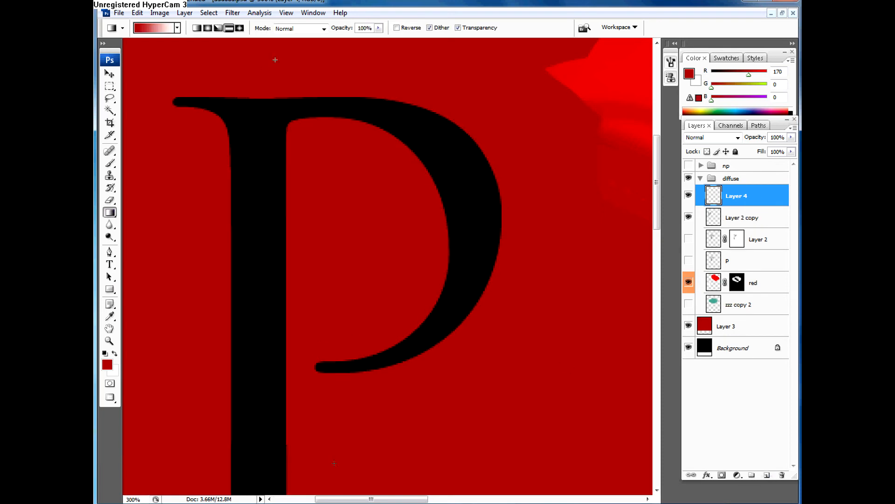
drag(275, 60, 331, 468)
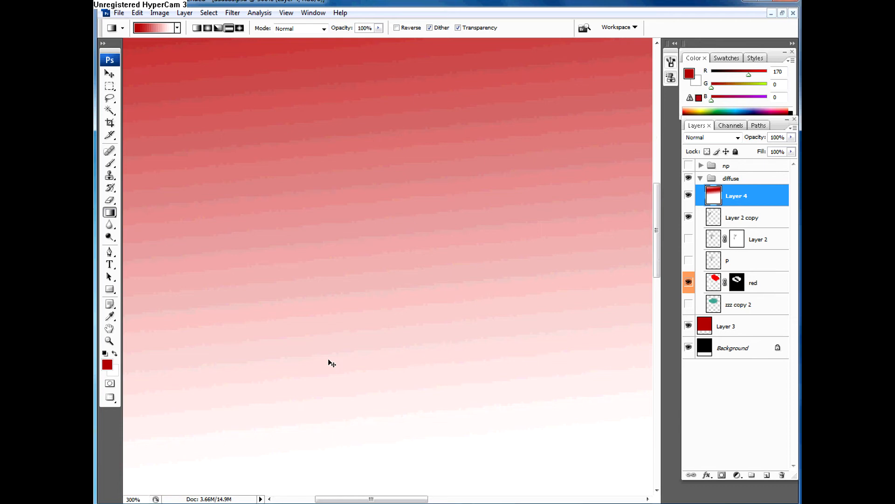
Step: Examine the gradient's colour transition on the new layer at several zoom levels
key(ctrl+minus)
key(ctrl+minus)
key(ctrl+minus)
key(ctrl+minus)
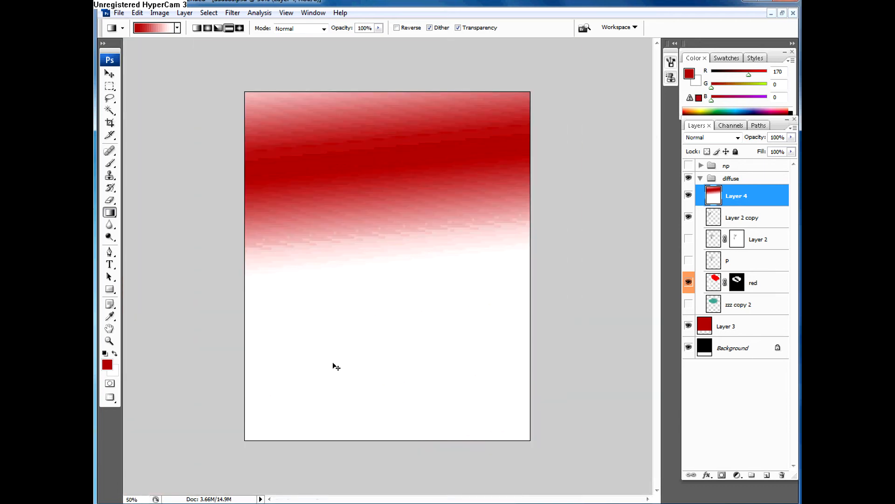
key(ctrl+plus)
key(ctrl+plus)
key(ctrl+plus)
key(ctrl+plus)
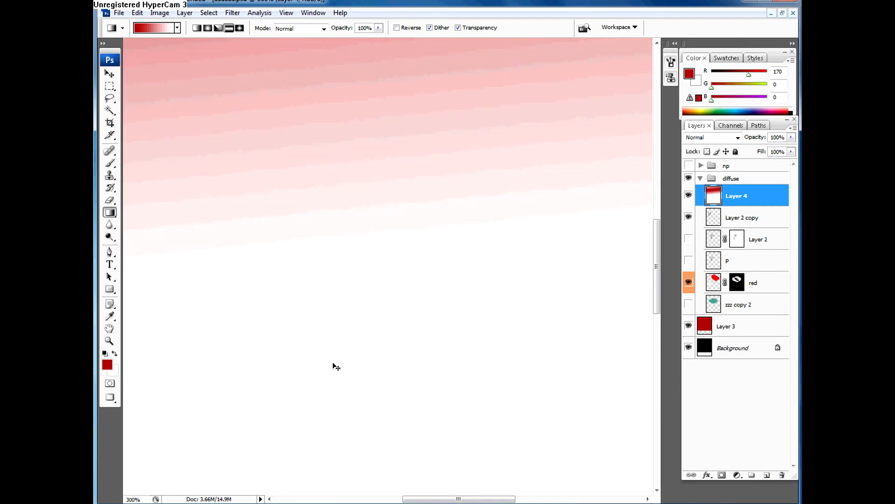
key(ctrl+minus)
key(ctrl+minus)
key(ctrl+minus)
key(ctrl+minus)
key(ctrl+plus)
key(ctrl+plus)
key(ctrl+plus)
key(ctrl+plus)
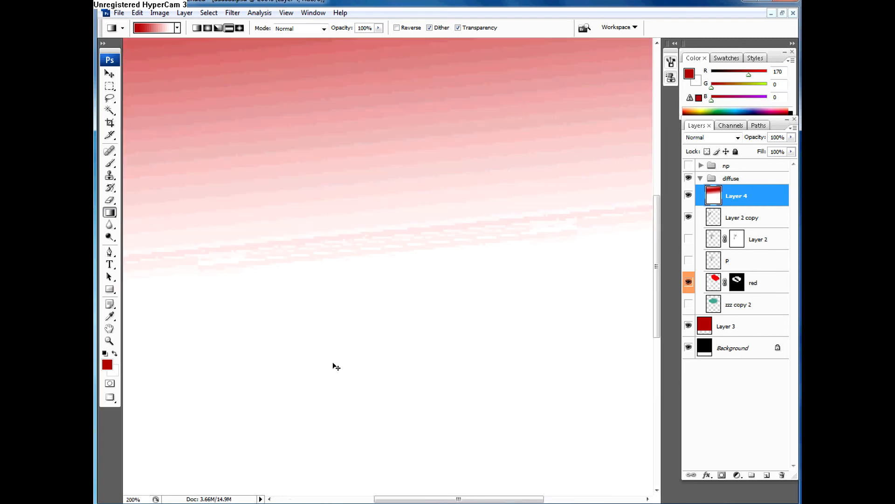
Step: Redraw the reflected red-to-white gradient on Layer 4 so it runs from the canvas's upper edge to its lower edge
key(ctrl+minus)
key(ctrl+minus)
key(ctrl+minus)
key(ctrl+minus)
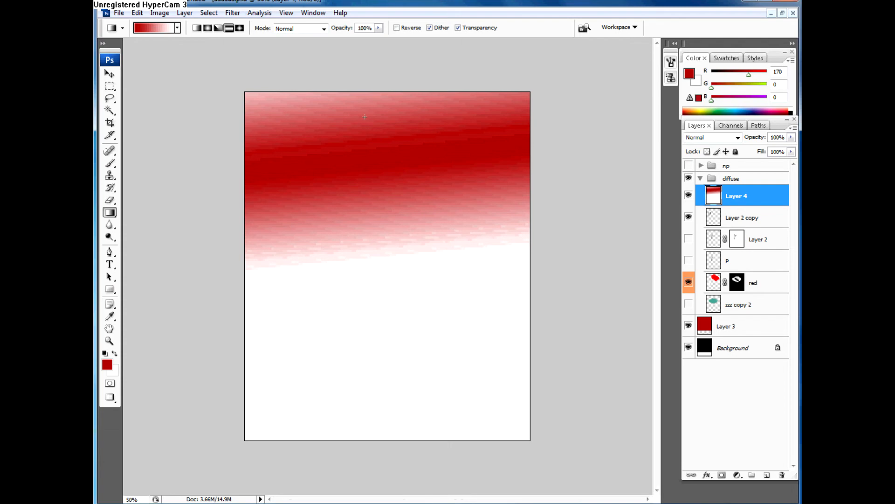
drag(359, 96, 368, 435)
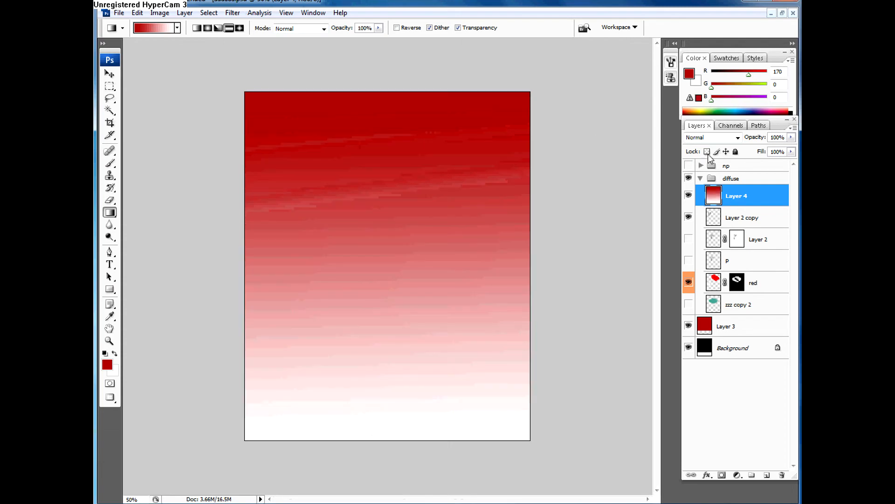
Step: Sample single shades of the gradient with the Magic Wand at a tolerance of 0, with Contiguous on and then off
key(w)
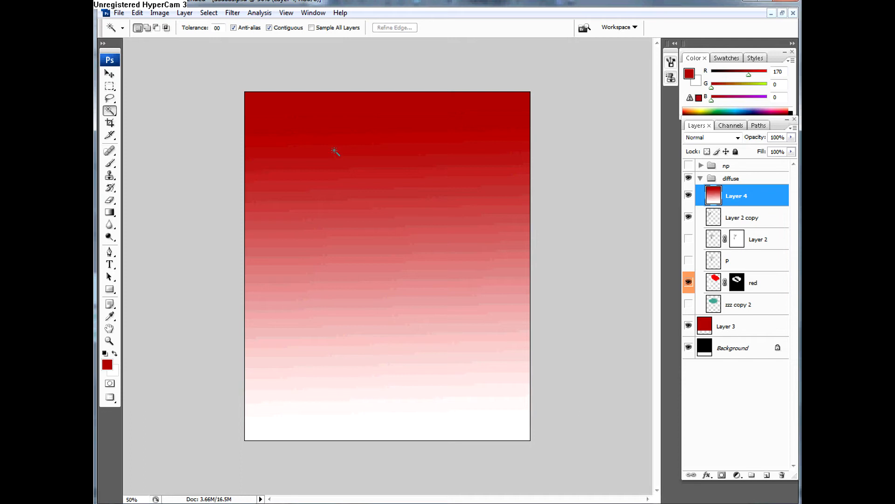
click(369, 433)
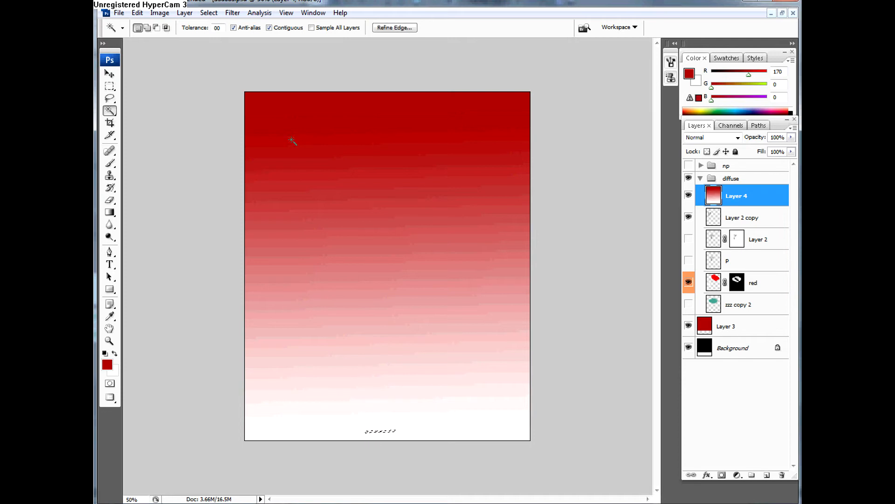
click(269, 28)
click(347, 434)
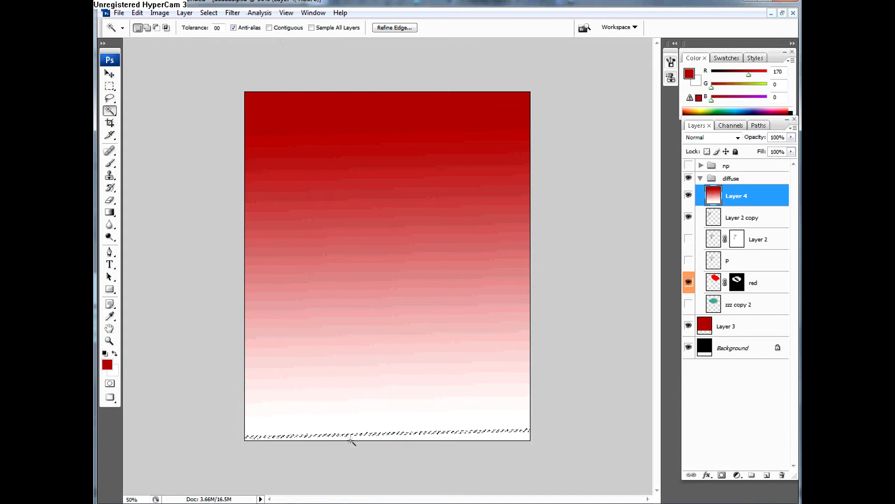
click(345, 432)
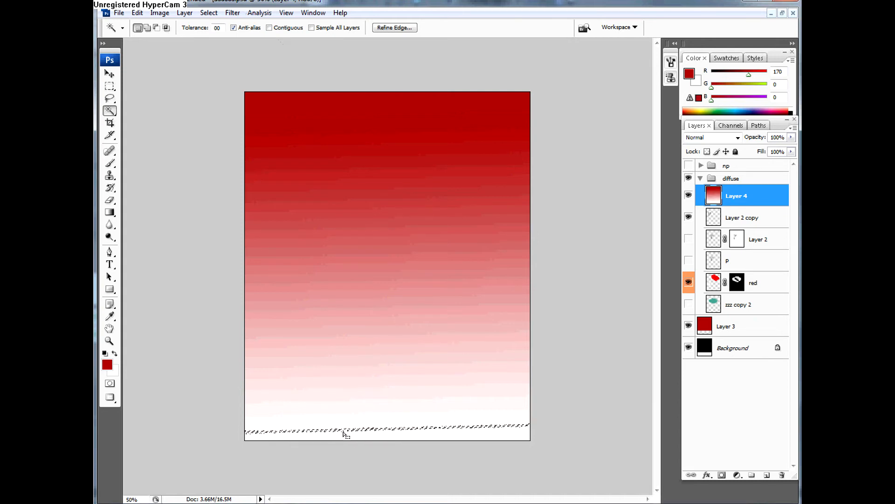
click(344, 435)
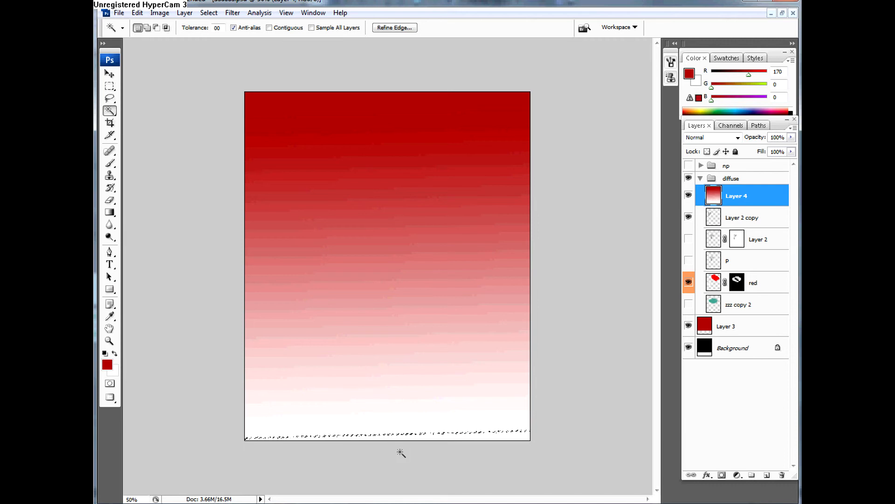
right_click(394, 438)
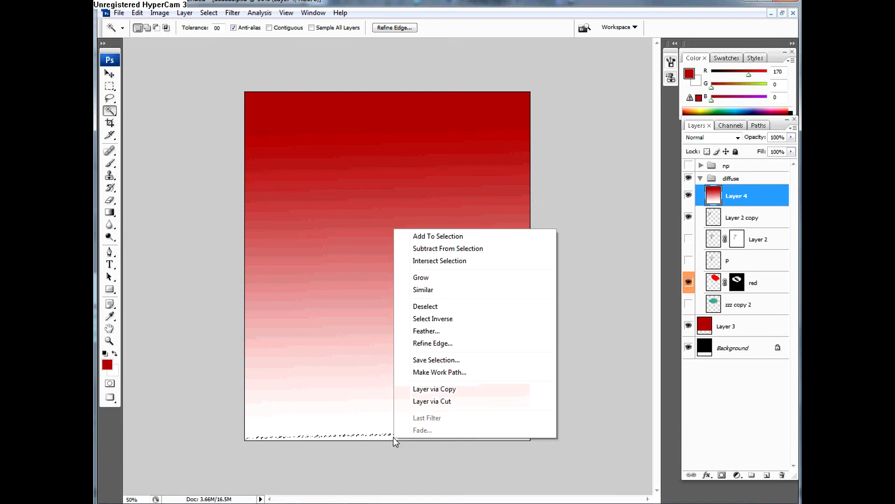
click(339, 319)
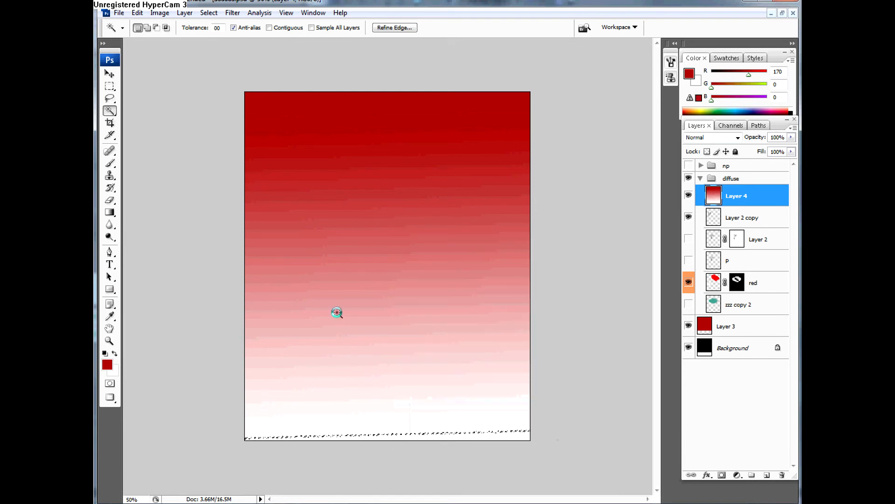
click(336, 311)
Step: Select bands of the gradient with the Magic Wand at a tolerance of 50, and move the last selection outline upward
double_click(220, 28)
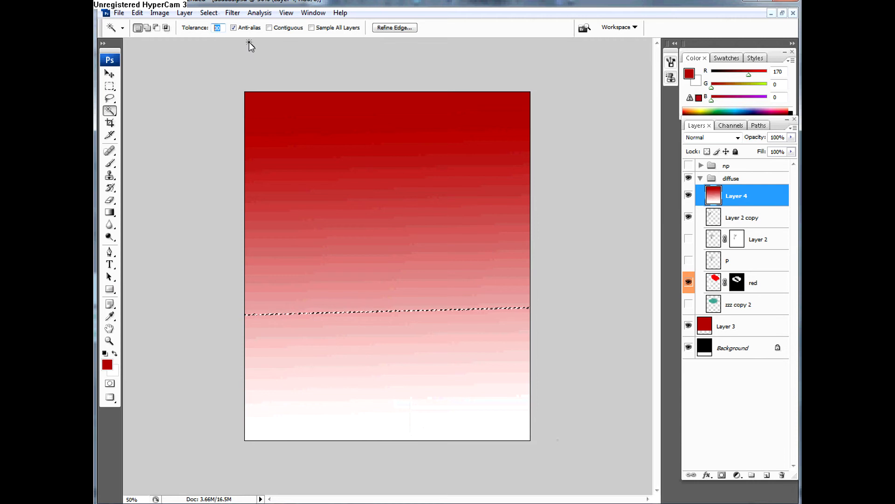
text(50)
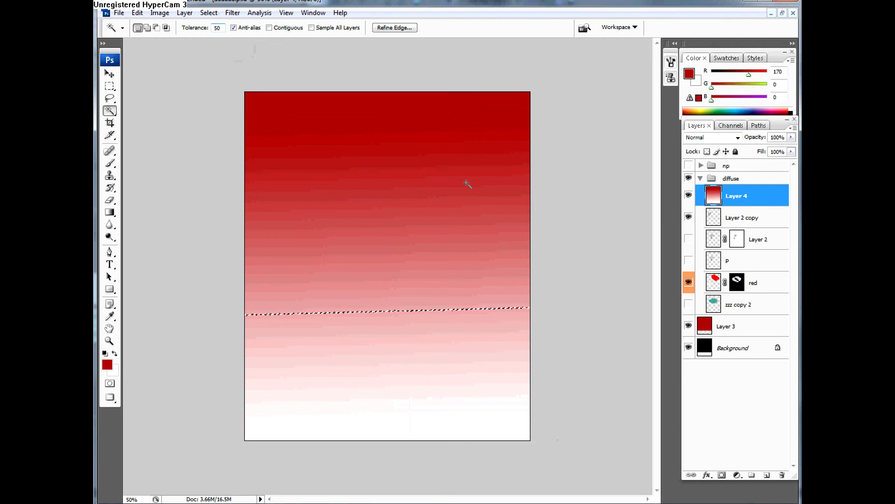
click(434, 266)
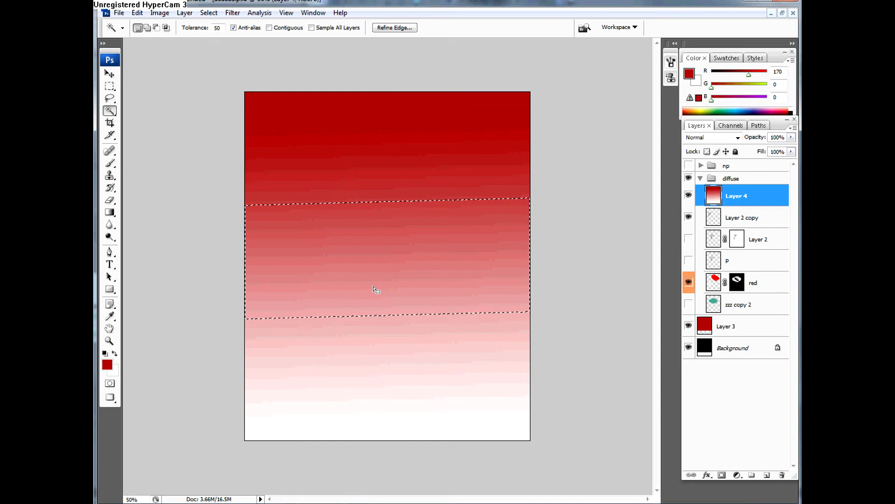
key(ctrl+d)
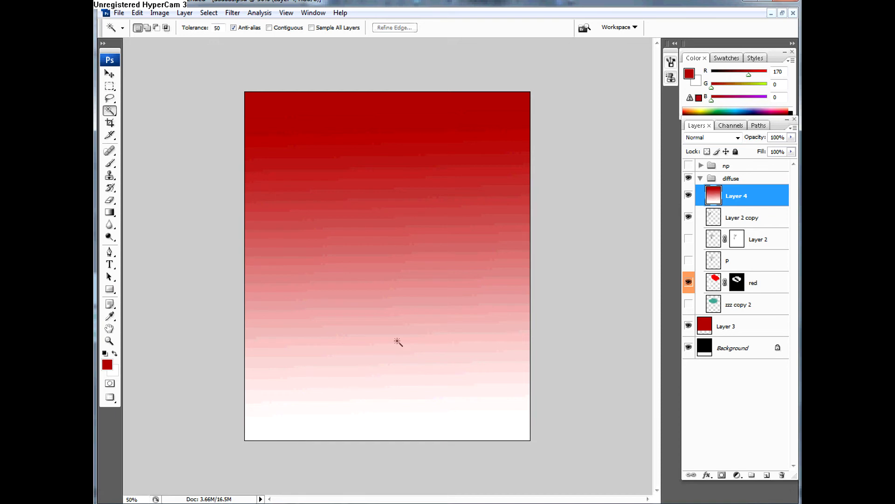
click(384, 308)
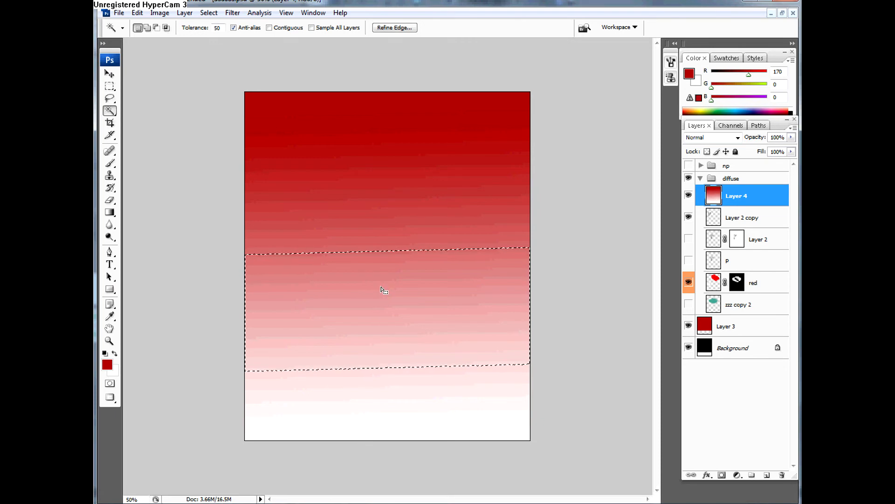
drag(375, 237, 376, 162)
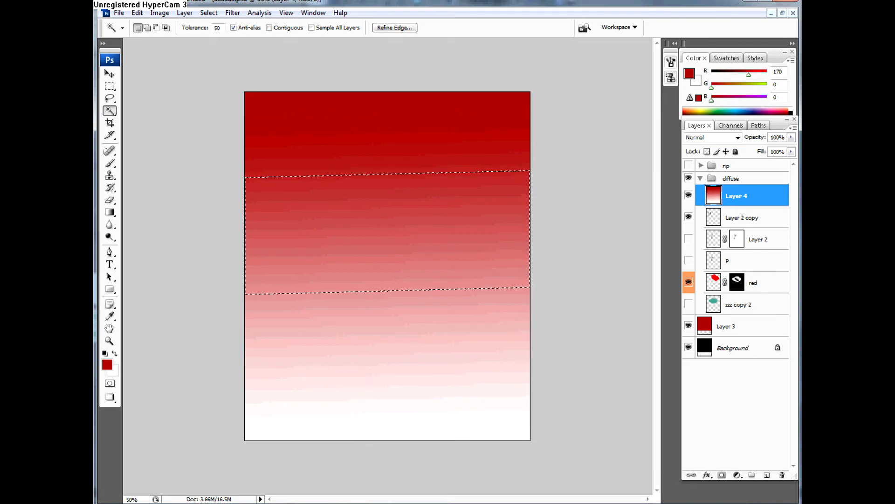
Step: Set the Magic Wand tolerance to 100 and sample the light and dark parts of the gradient, ending on the dark part
double_click(217, 27)
text(100)
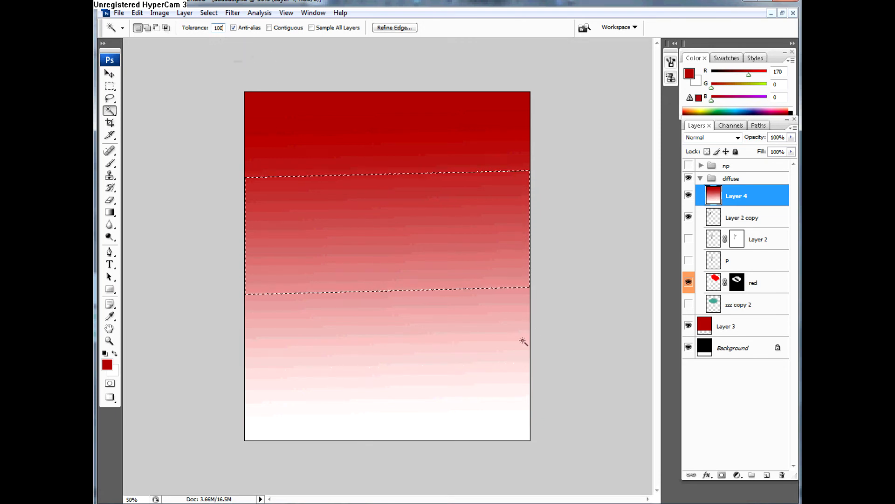
click(421, 152)
click(452, 347)
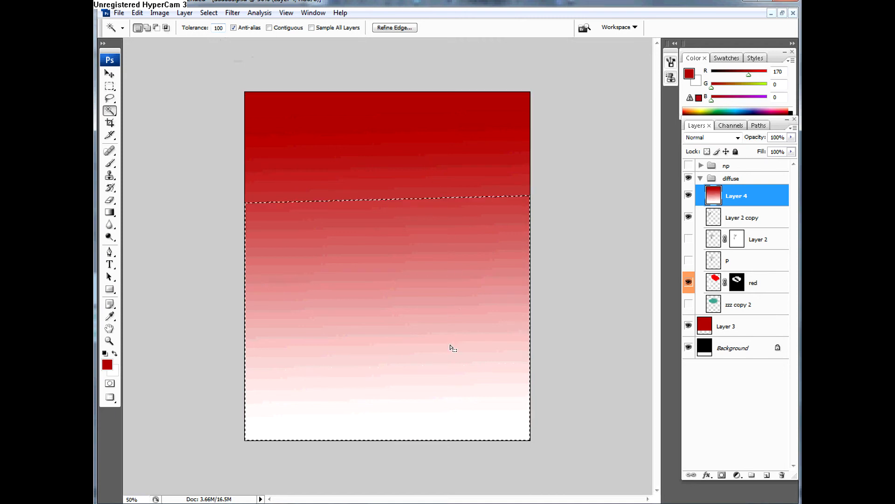
click(413, 154)
click(451, 359)
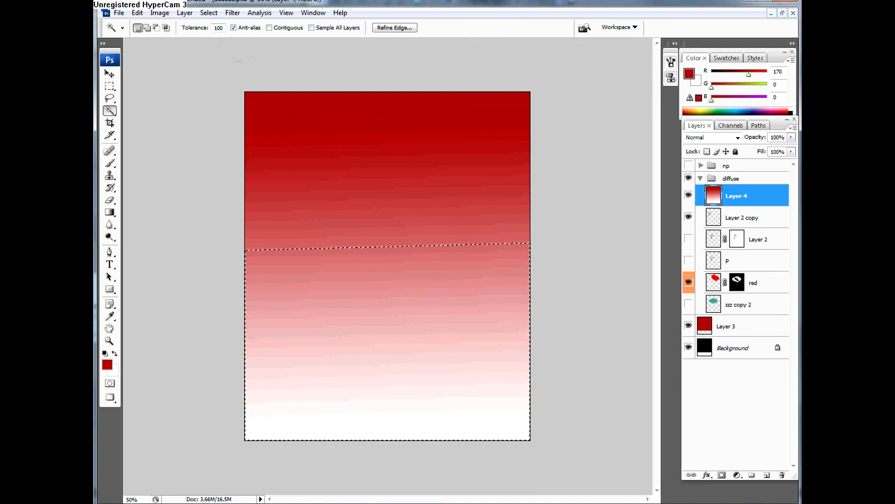
click(346, 176)
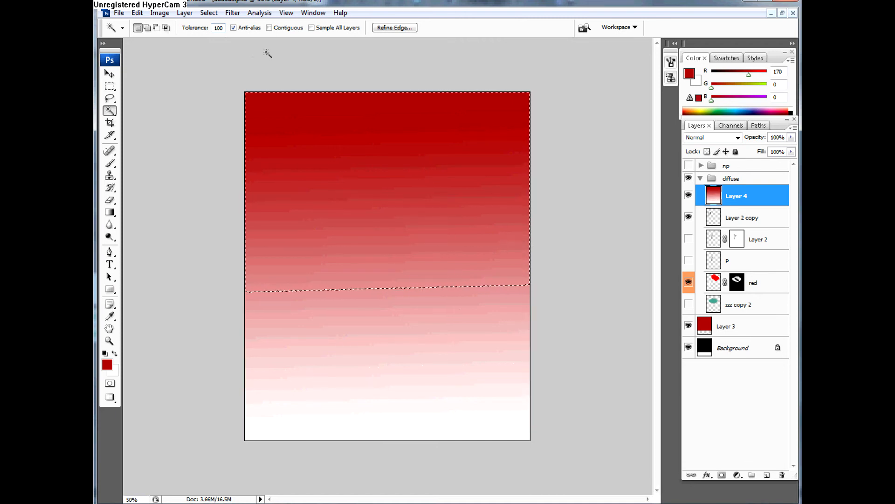
Step: Select a narrow light pink band of the gradient with the Magic Wand at a tolerance of 10, and turn Contiguous back on
double_click(218, 27)
text(10)
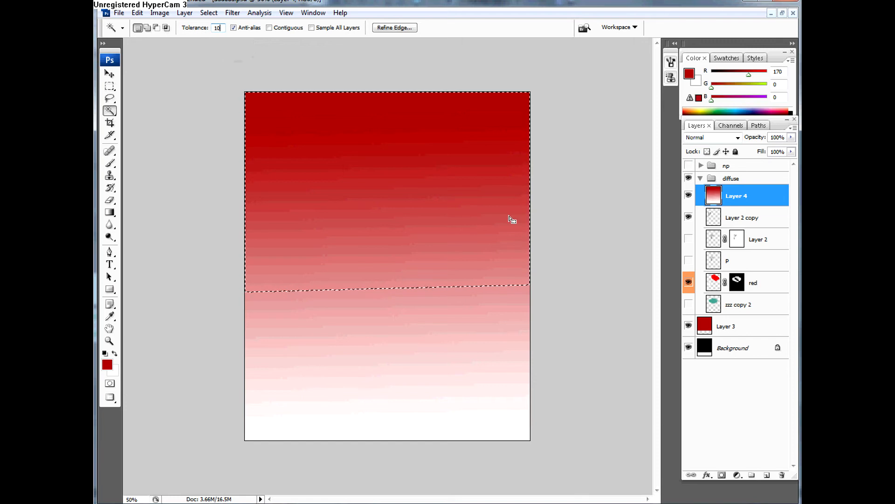
click(459, 330)
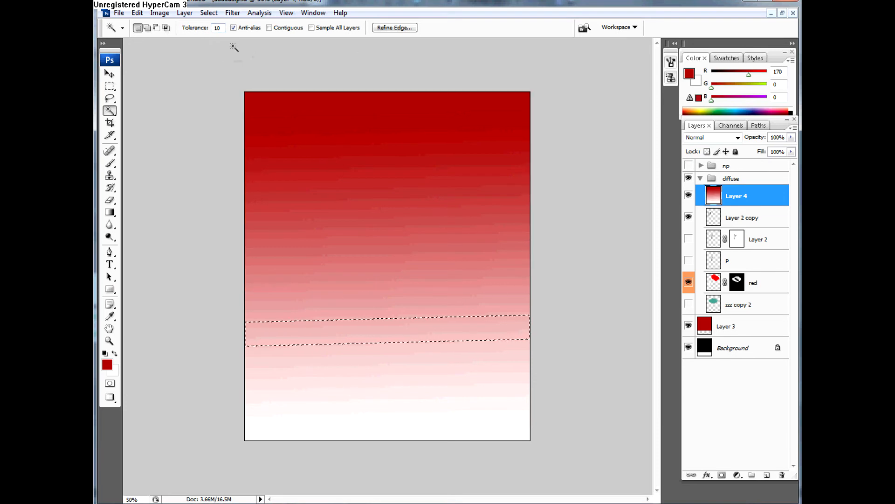
click(269, 27)
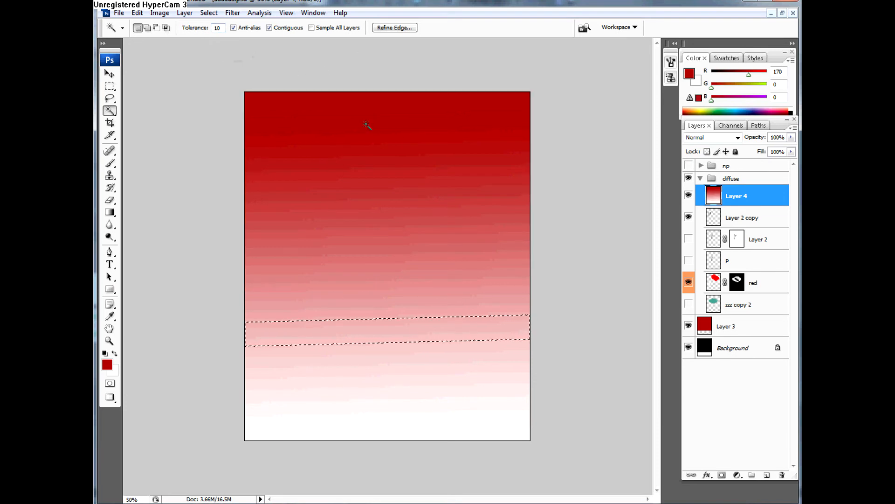
Step: Marquee a small rectangle in the gradient's upper left, fill it with red, and refill it with black using the default colours
click(115, 89)
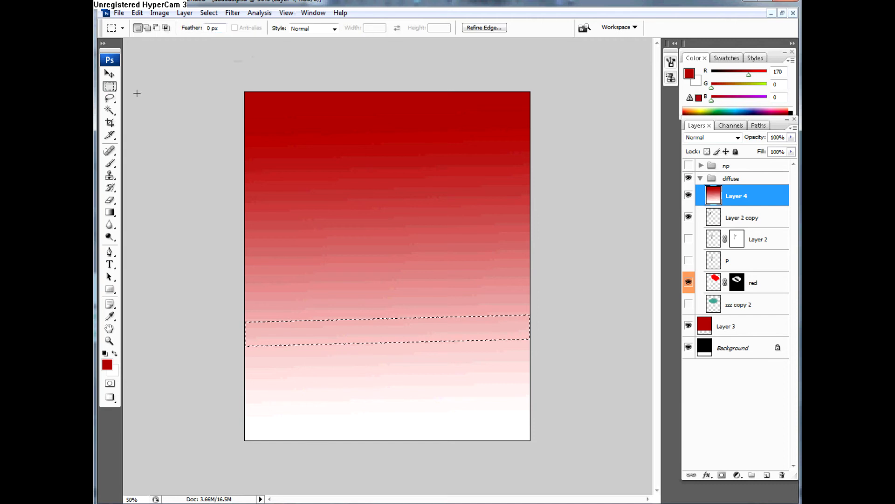
click(107, 365)
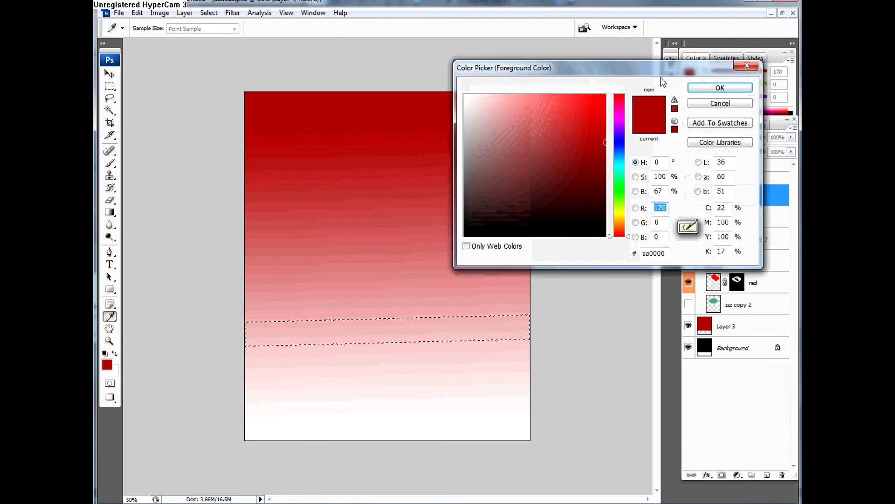
click(720, 88)
drag(287, 129, 342, 190)
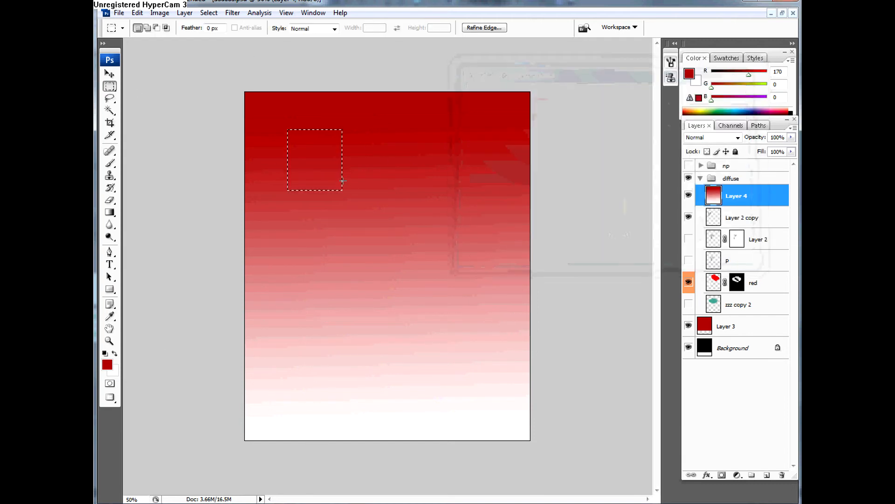
key(alt+BackSpace)
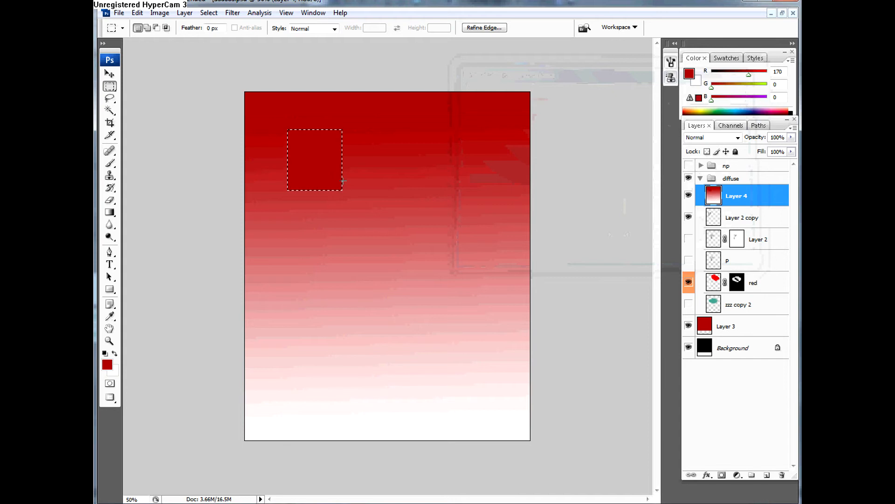
key(d)
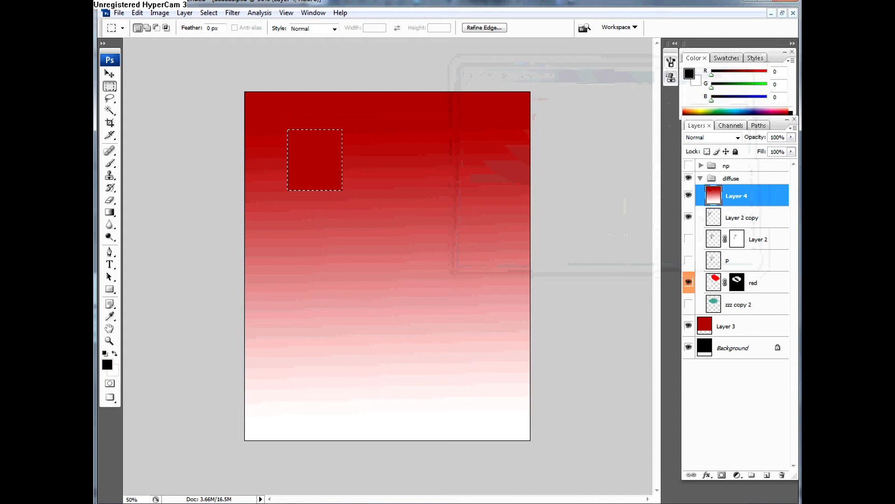
key(alt+BackSpace)
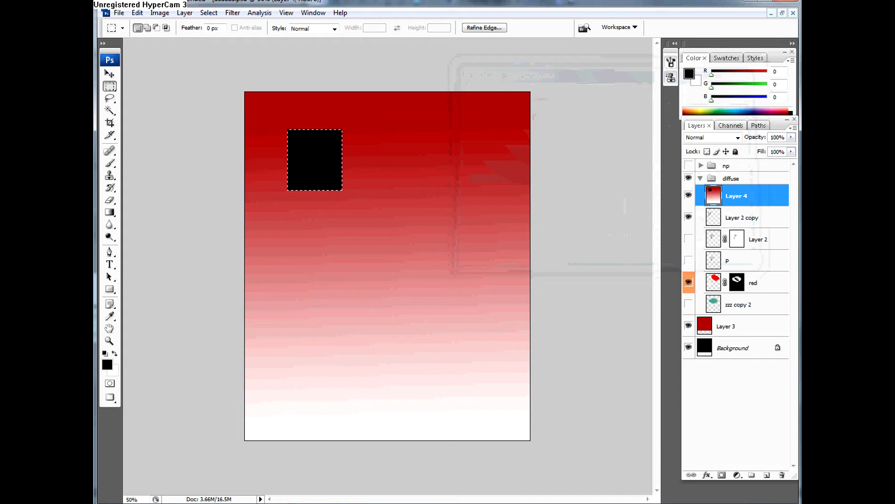
Step: Add a large black rectangle at the centre of the gradient and a small black one in its upper right using marquee selections
drag(336, 236, 445, 341)
key(ctrl+BackSpace)
key(alt+BackSpace)
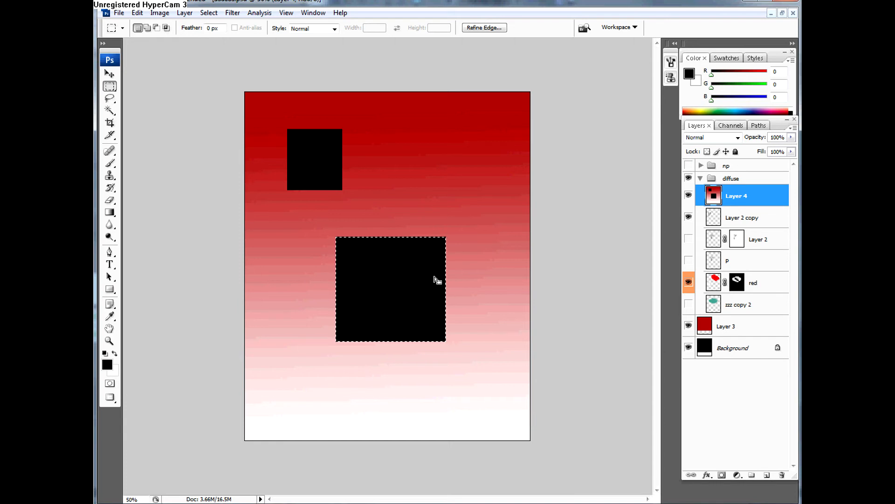
drag(385, 133, 440, 187)
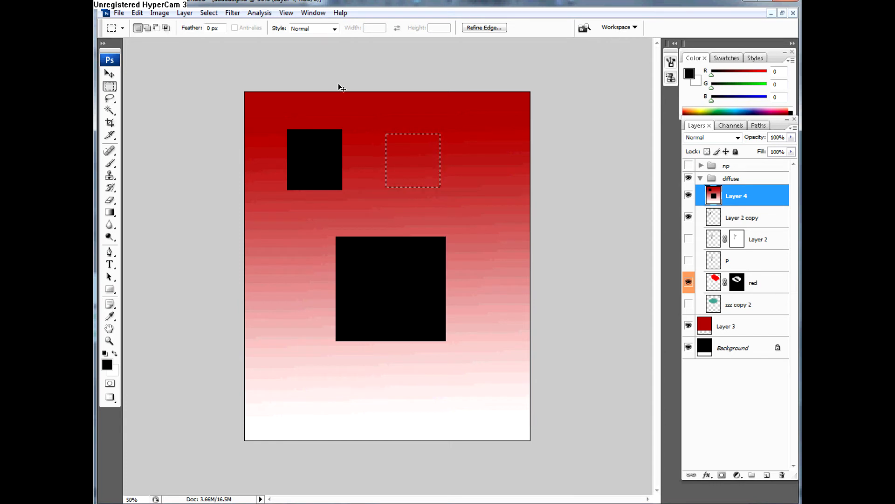
key(ctrl+BackSpace)
key(alt+BackSpace)
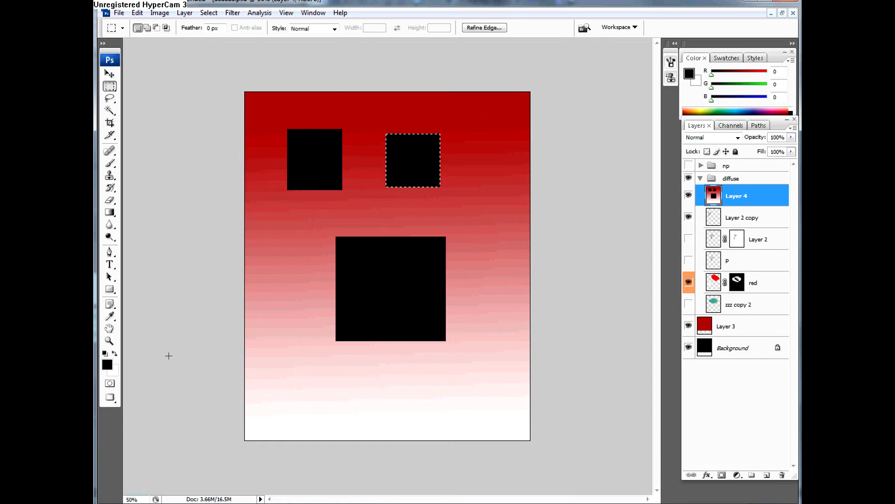
Step: Fill a wide, thin marquee strip with black near the gradient's lower end, and clear the selection
drag(271, 377, 509, 393)
key(alt+BackSpace)
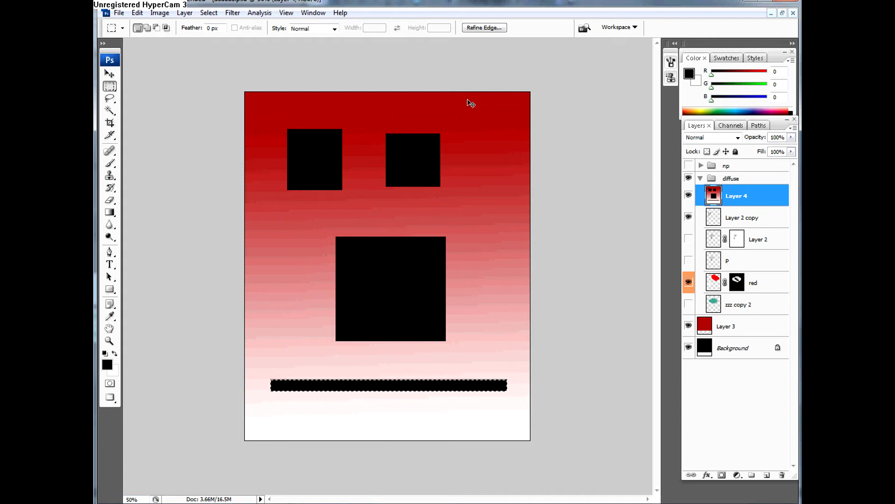
key(ctrl+d)
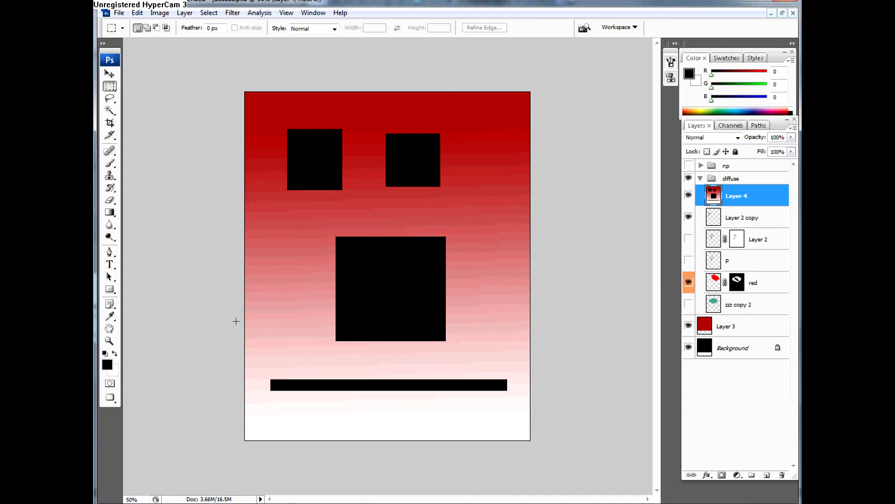
Step: Select only the upper-left black rectangle with the Magic Wand at a tolerance of 10 in contiguous mode
click(110, 110)
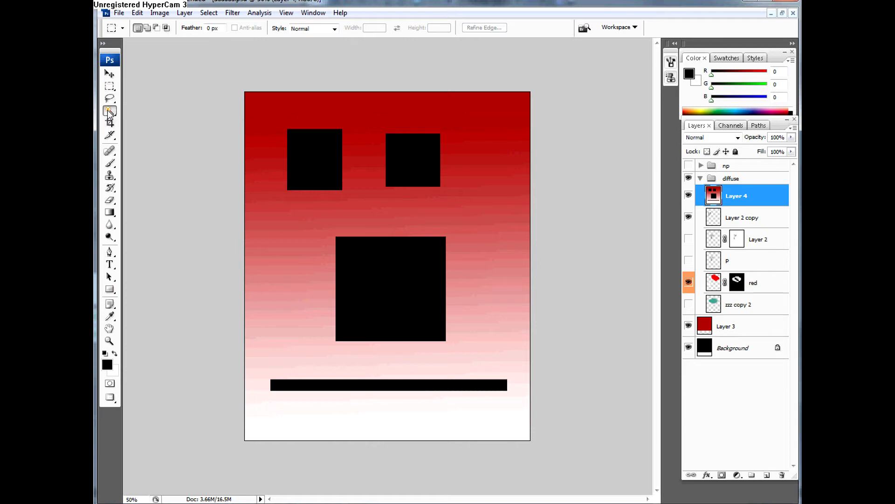
click(326, 138)
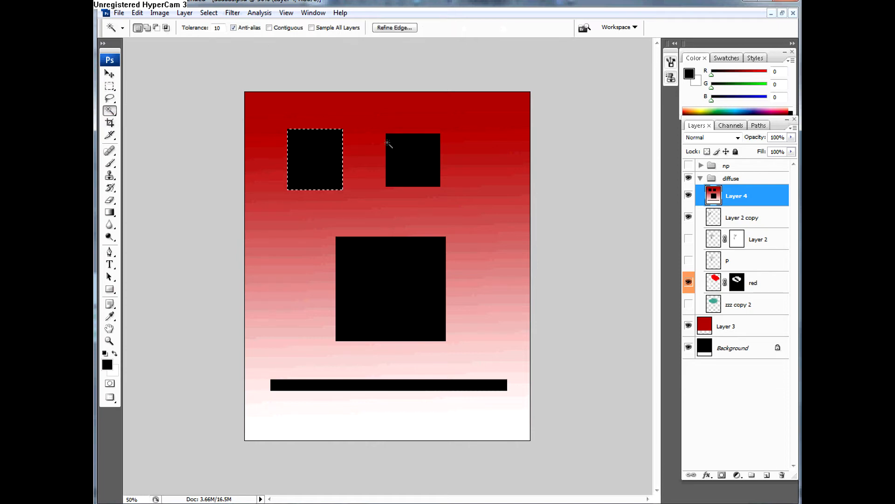
Step: Select all the black shapes at once with the Magic Wand in non-contiguous mode, turn Contiguous on, and clear the selection
click(406, 159)
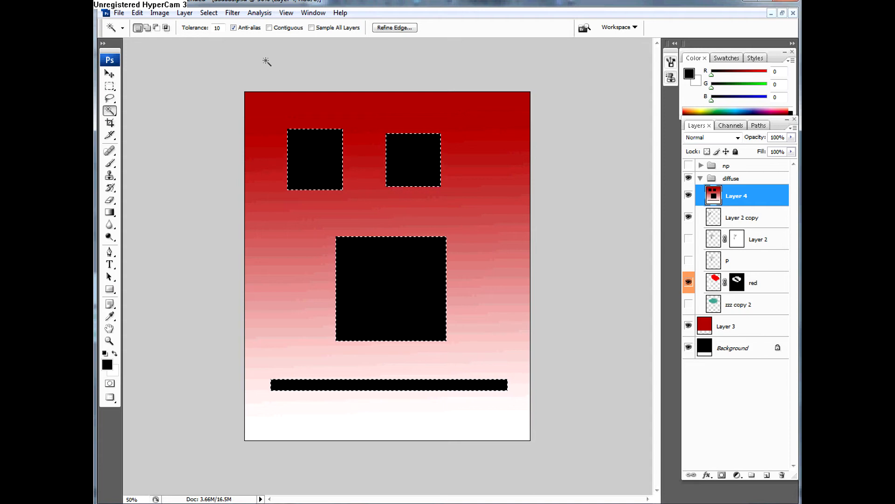
click(269, 28)
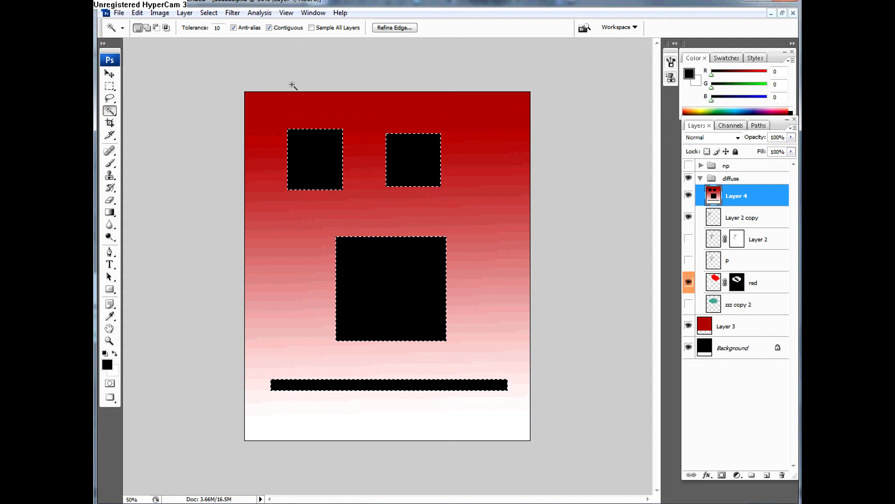
key(ctrl+d)
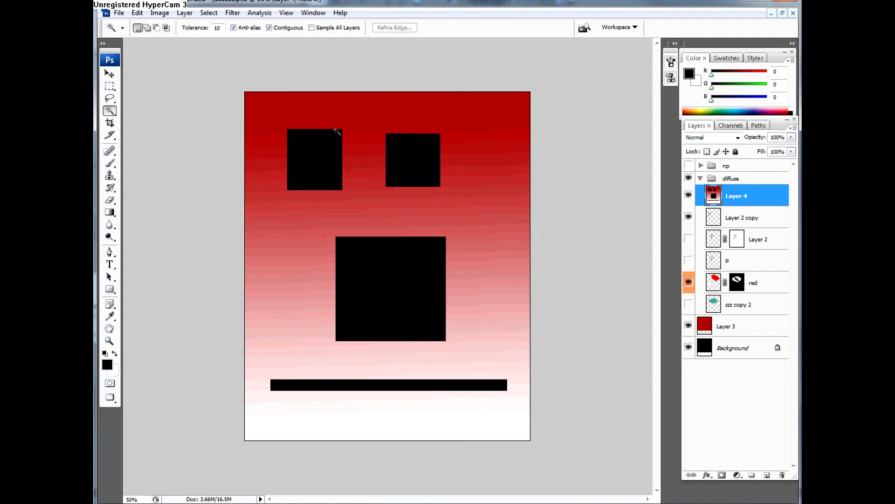
Step: Select only the upper-left black rectangle contiguously, then all the black shapes with Contiguous off
click(296, 165)
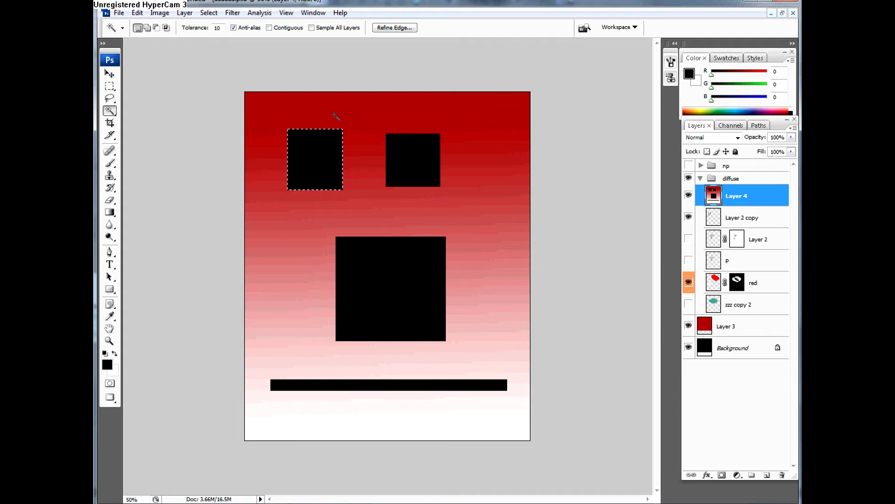
click(414, 159)
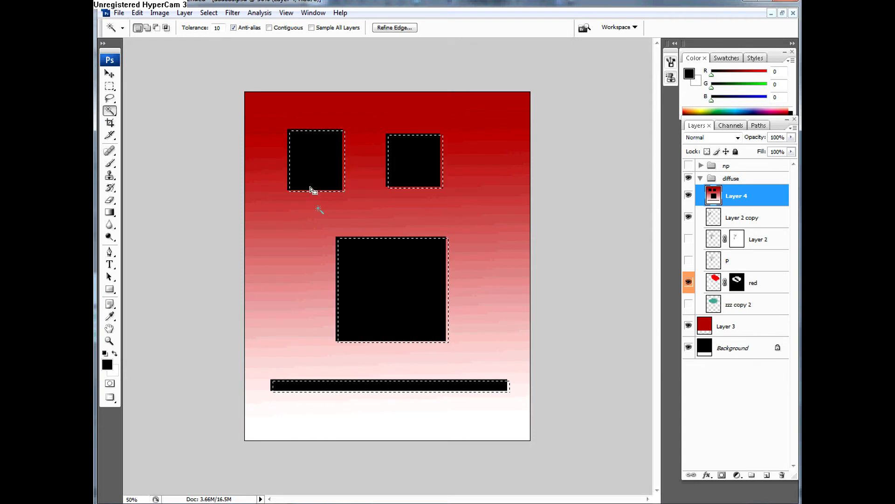
click(329, 195)
click(314, 154)
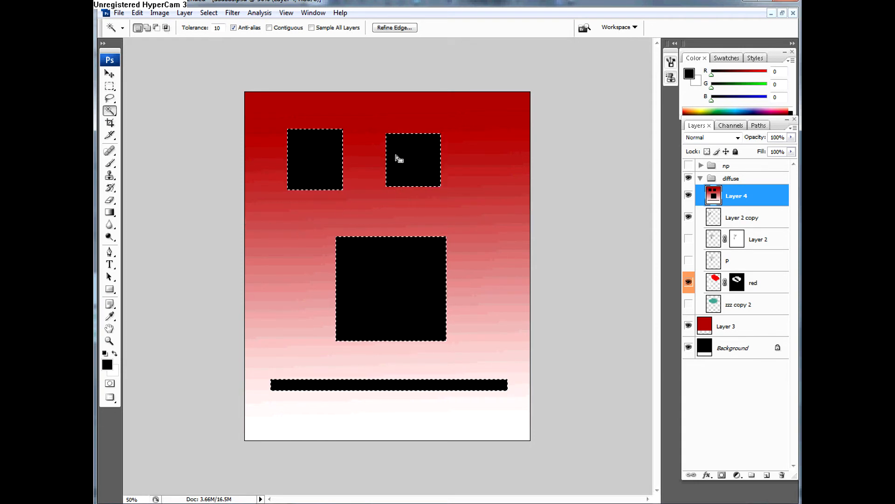
Step: Turn Contiguous on, clear the selection, and select only the upper-left black rectangle with the Magic Wand
click(269, 27)
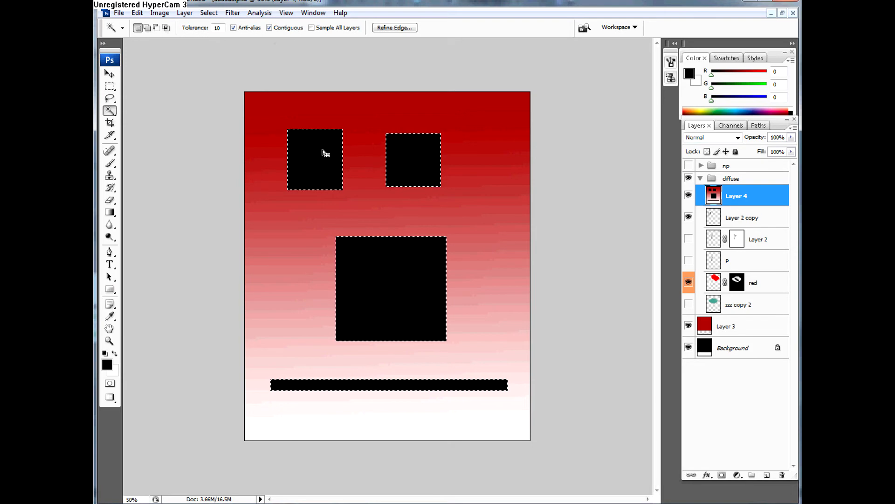
drag(323, 162, 326, 164)
key(ctrl+d)
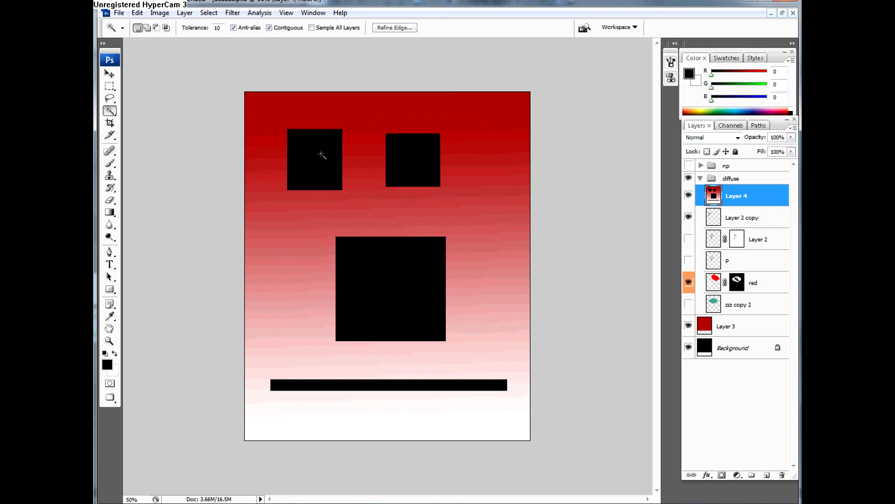
click(310, 145)
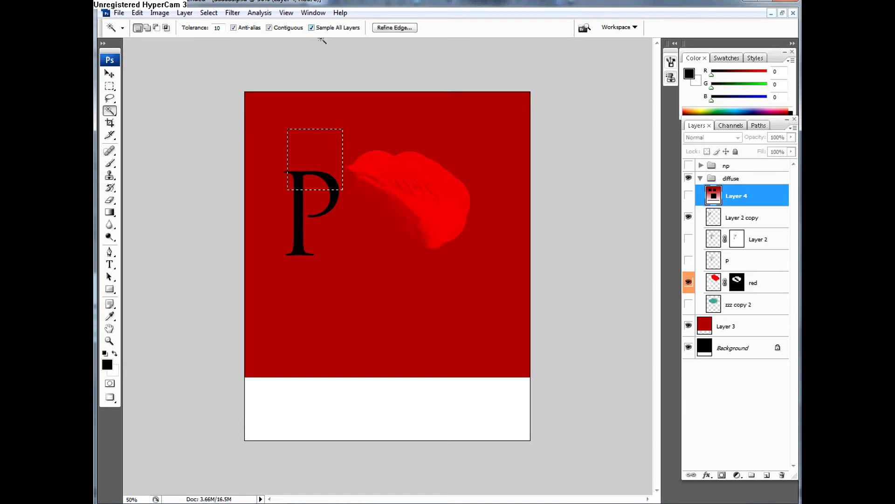
Step: Select the dark red background area while sampling all layers, and turn Sample All Layers off with Layer 2 copy active
click(385, 141)
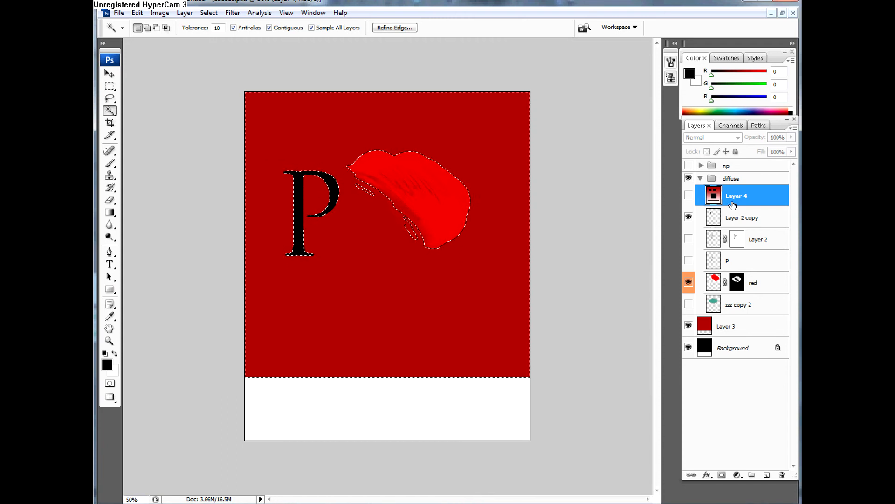
click(742, 218)
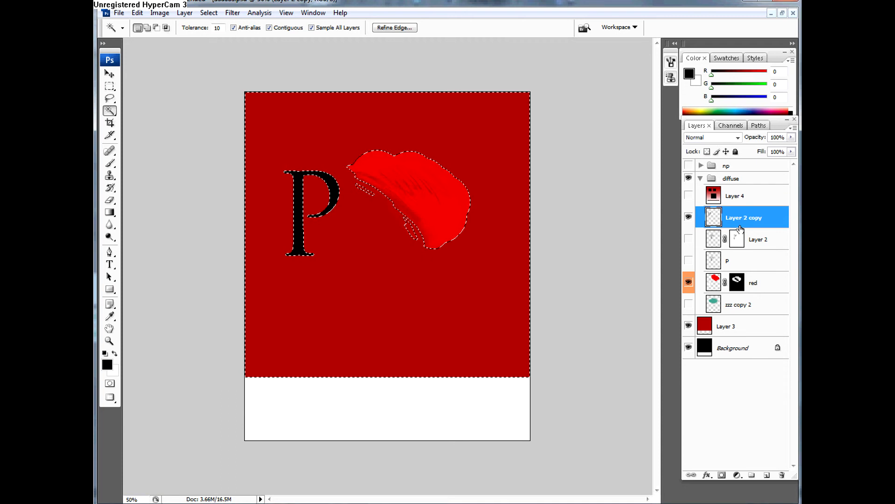
click(311, 28)
Step: Clear the selection and crop the canvas closely around the letter P and the bright red brush shape
click(111, 124)
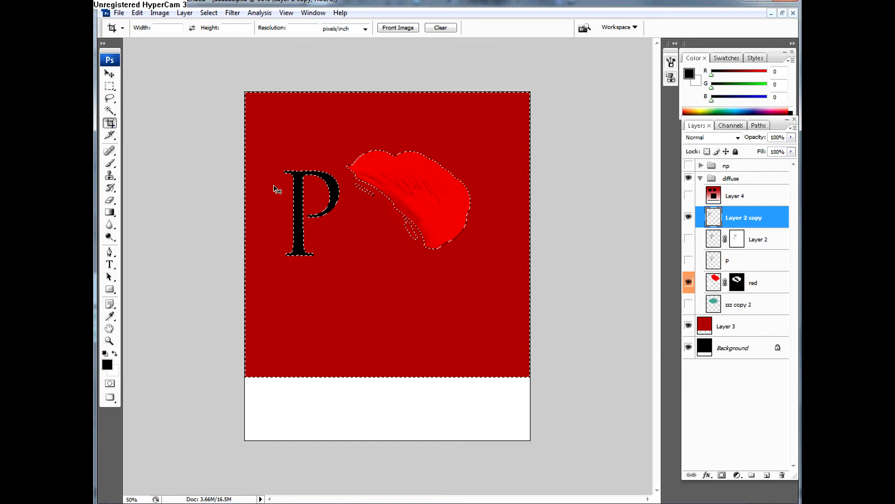
key(ctrl+d)
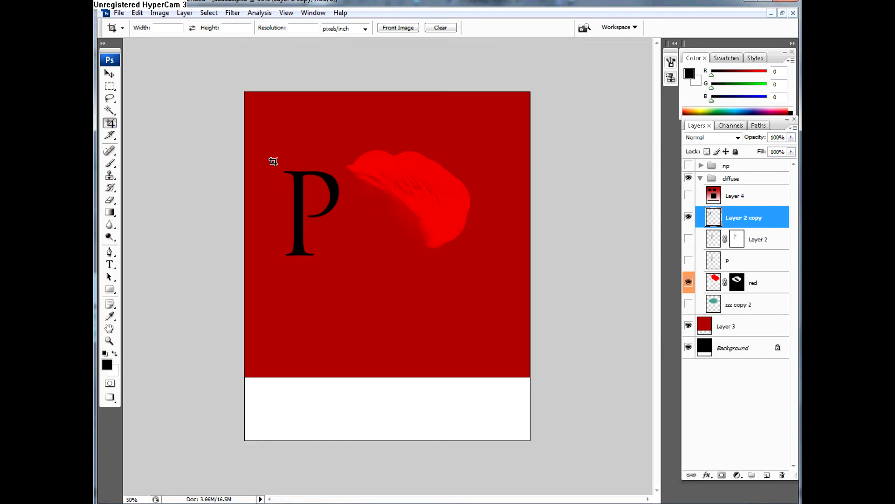
drag(273, 161, 480, 260)
drag(272, 157, 266, 148)
key(Return)
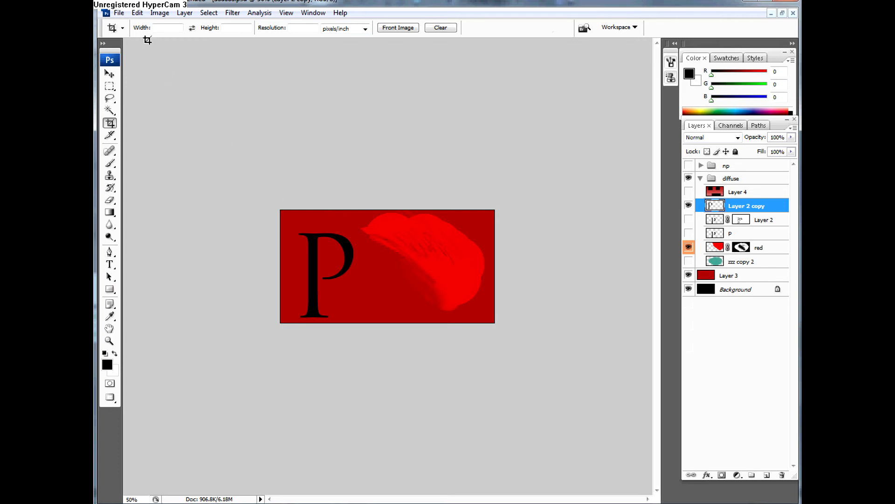
Step: Check the cropped document's pixel dimensions in Image Size without changing them
click(157, 14)
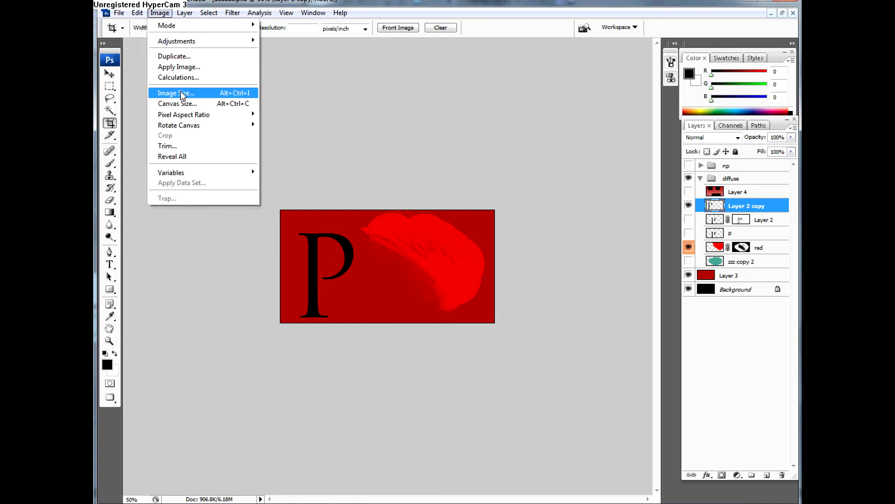
click(180, 93)
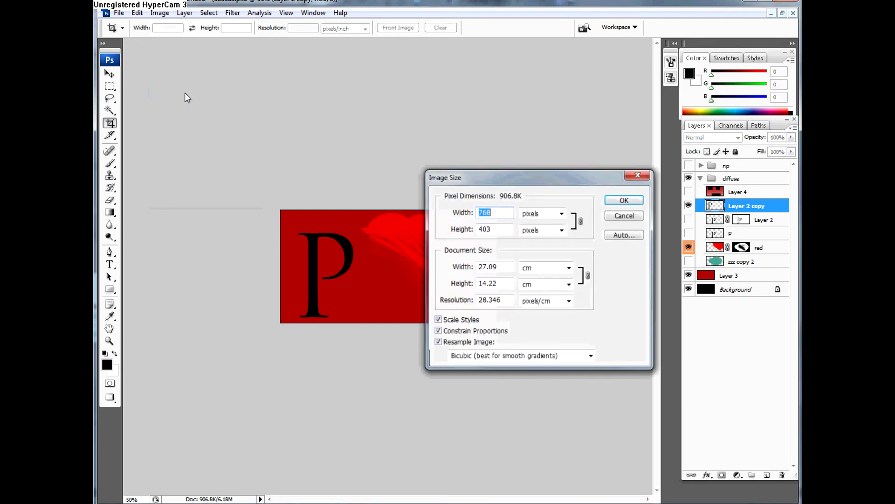
click(630, 199)
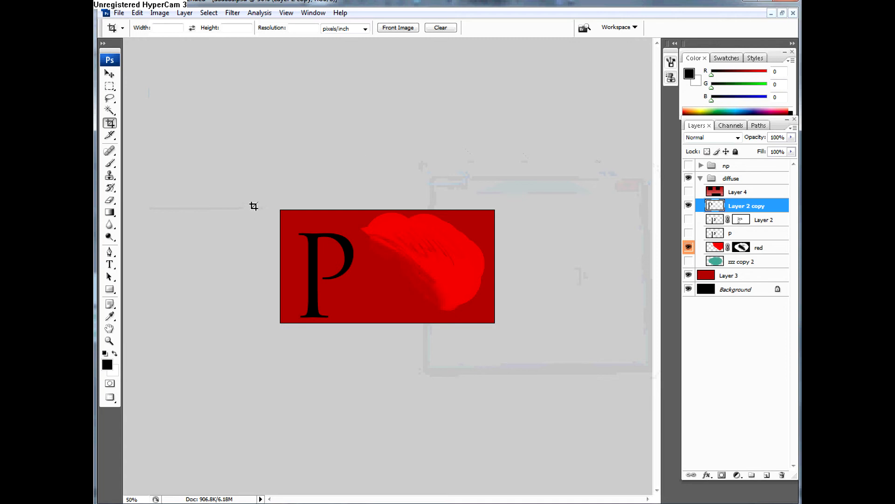
Step: Enlarge the canvas with a crop frame stretched slightly beyond the image edges, adding a thin white border all around
key(ctrl+plus)
key(ctrl+plus)
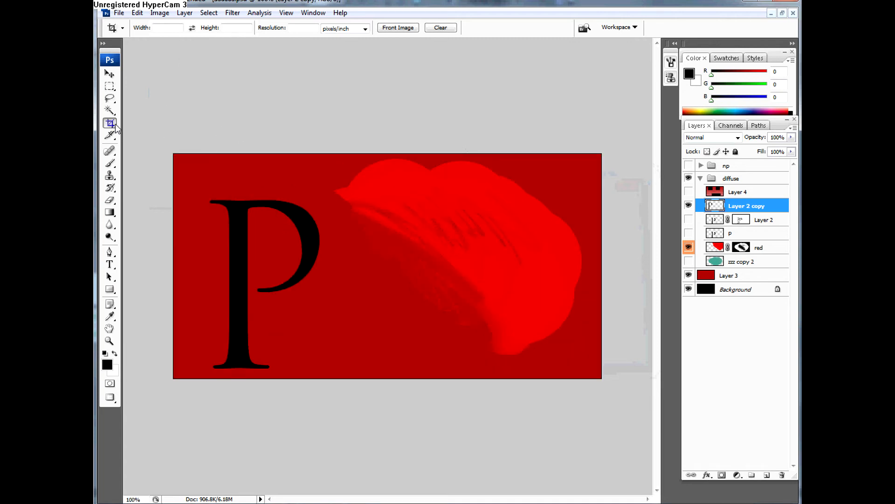
drag(203, 175, 561, 349)
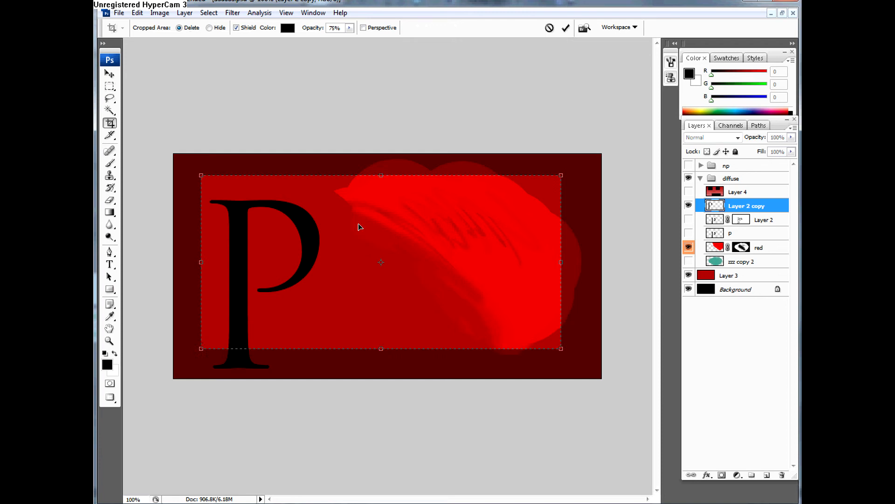
drag(201, 174, 166, 144)
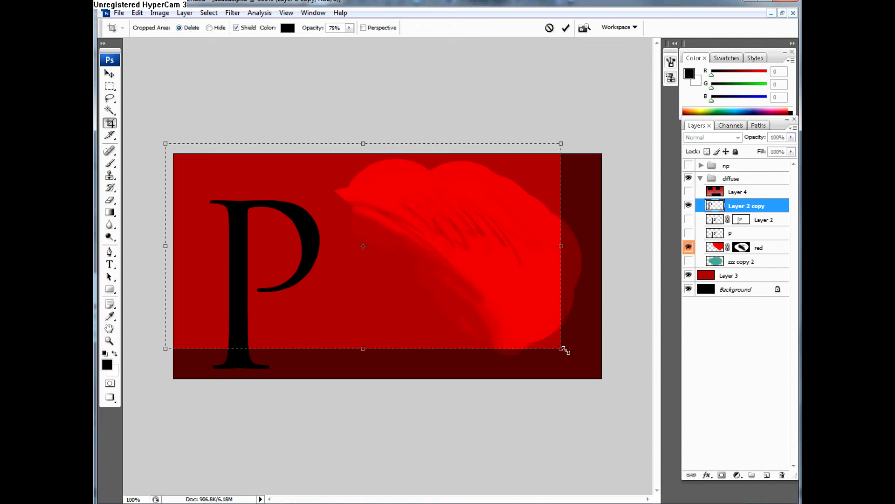
drag(561, 348, 617, 388)
double_click(608, 360)
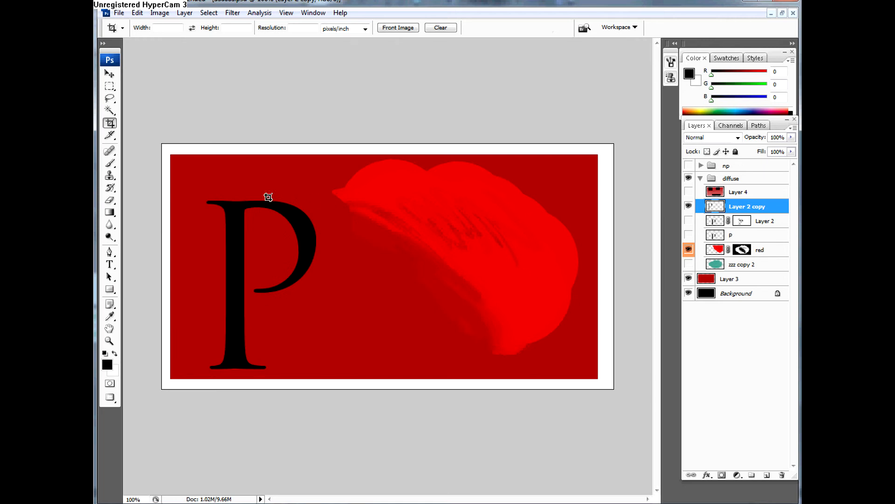
Step: Crop the image to just the letter P, and crop again to the letter's upper part
drag(191, 177, 336, 379)
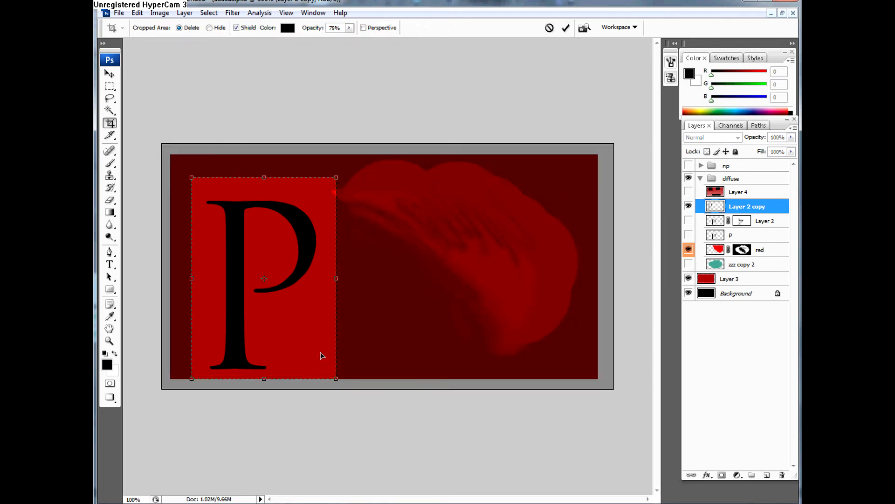
double_click(307, 300)
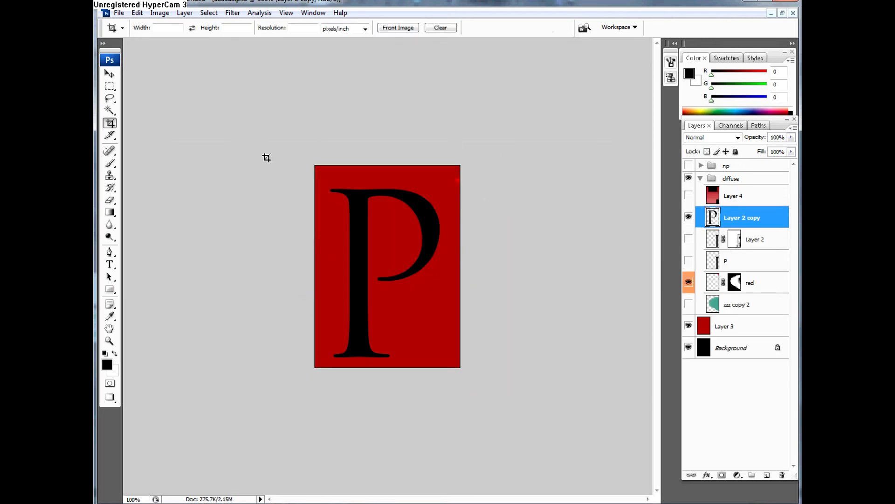
drag(319, 167, 445, 285)
double_click(397, 275)
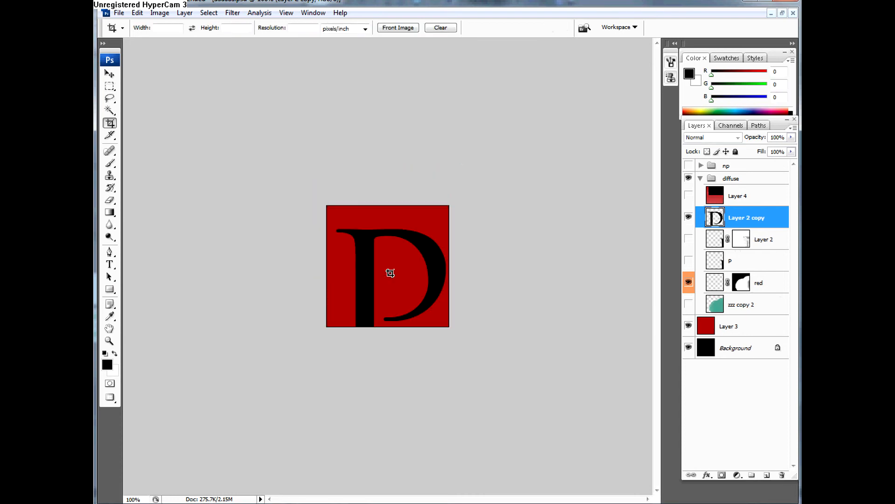
Step: Add a wide white margin around the cropped letter by extending a crop frame well beyond the canvas edges
drag(336, 211, 445, 319)
drag(331, 210, 289, 168)
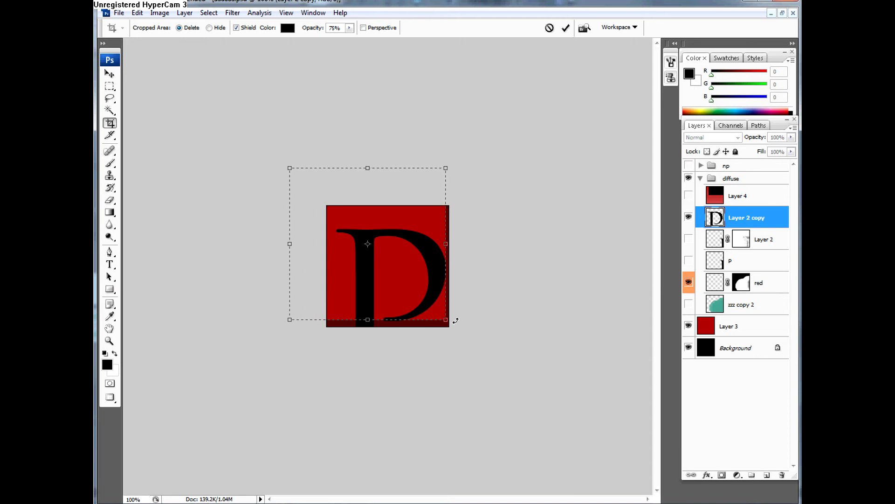
drag(446, 320, 502, 381)
double_click(480, 348)
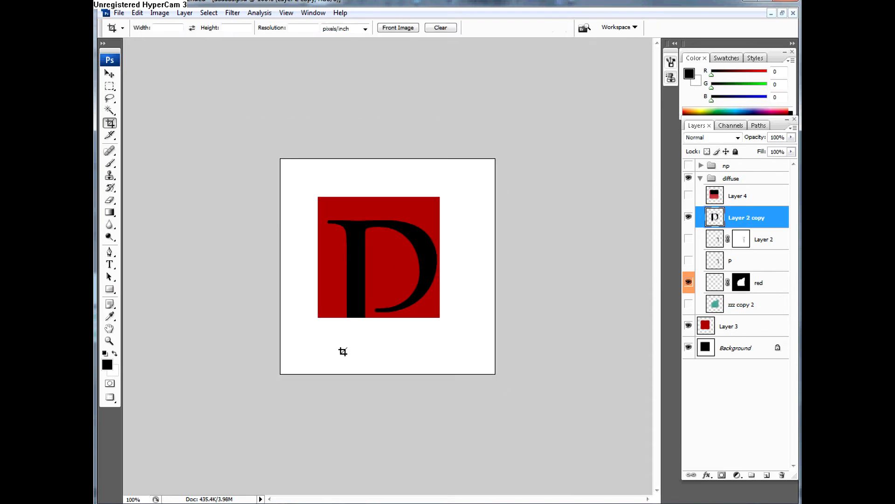
Step: Undo the last three crops, going back to the image with the thin white border
key(ctrl+alt+z)
key(ctrl+alt+z)
key(ctrl+alt+z)
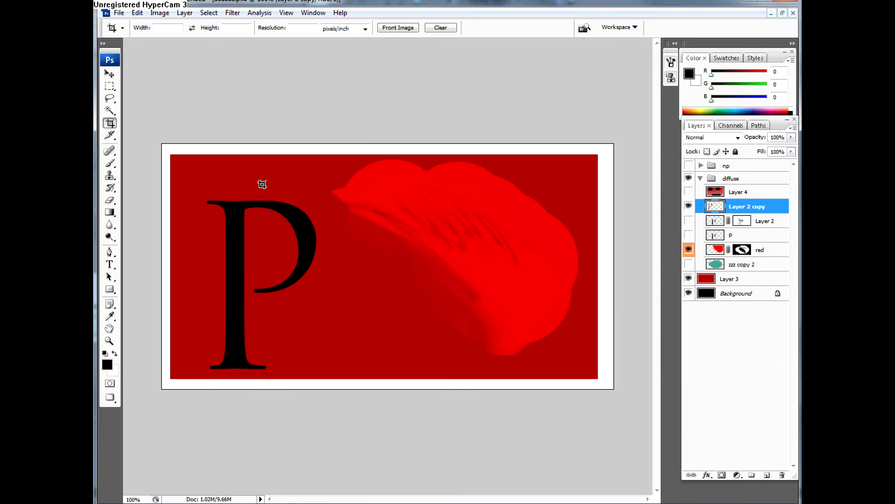
Step: Try a crop frame around the letter P, stretching its corners out to the canvas edges
drag(189, 168, 377, 356)
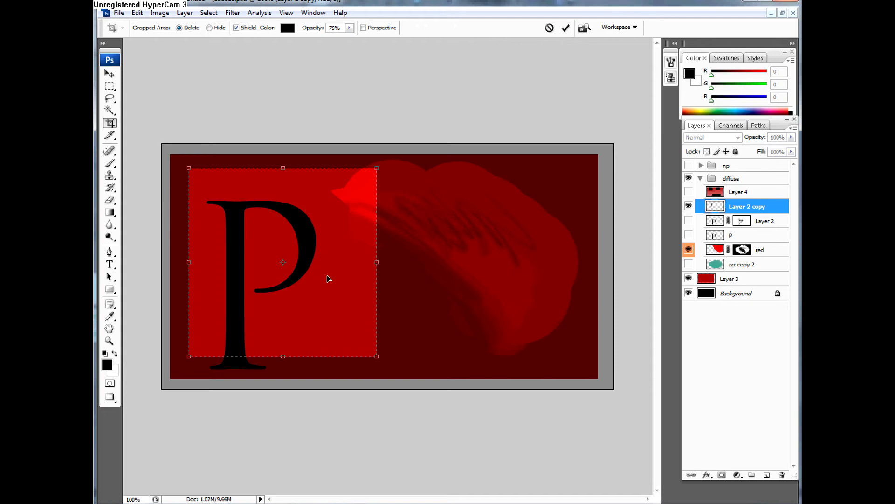
drag(377, 357, 614, 388)
drag(183, 164, 162, 145)
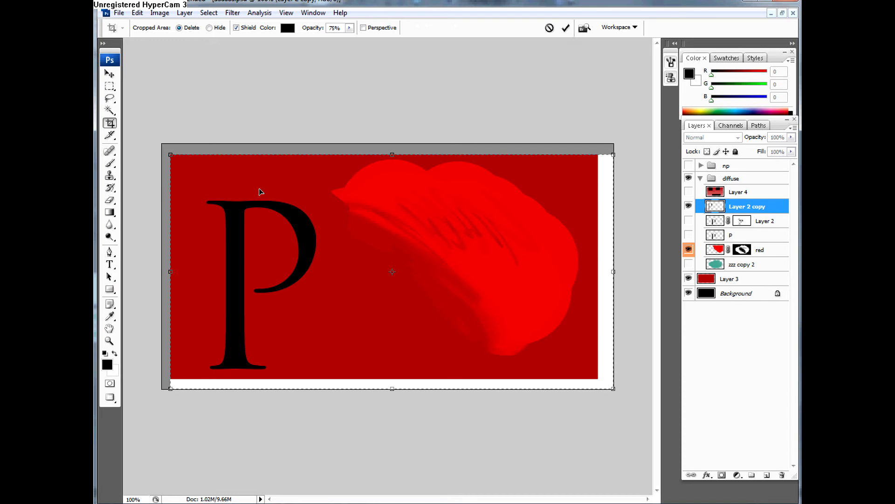
key(Return)
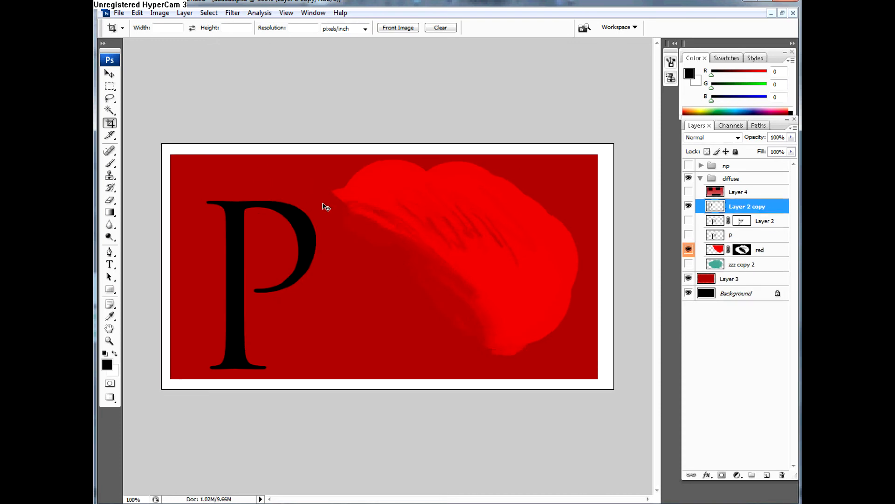
Step: Toggle the last state change repeatedly with undo and redo to compare the image with and without the white border
key(ctrl+z)
key(ctrl+z)
key(ctrl+z)
key(ctrl+z)
key(ctrl+z)
key(ctrl+z)
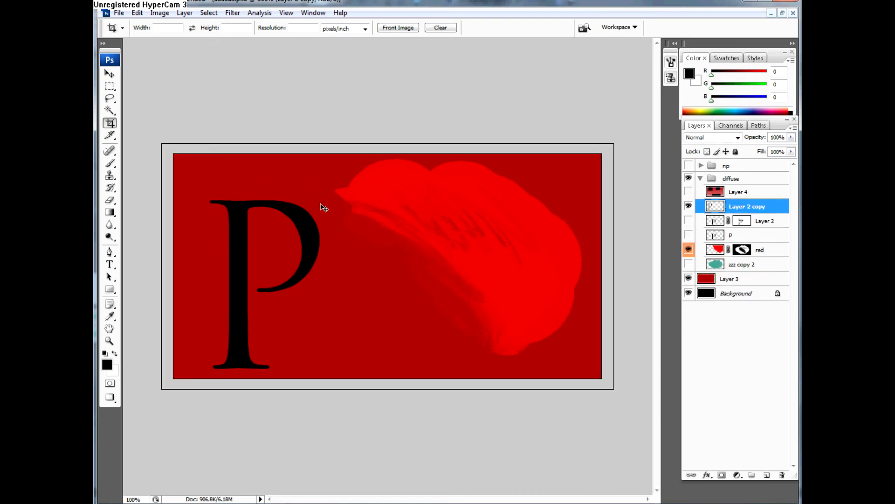
key(ctrl+z)
key(ctrl+z)
key(ctrl+z)
key(ctrl+z)
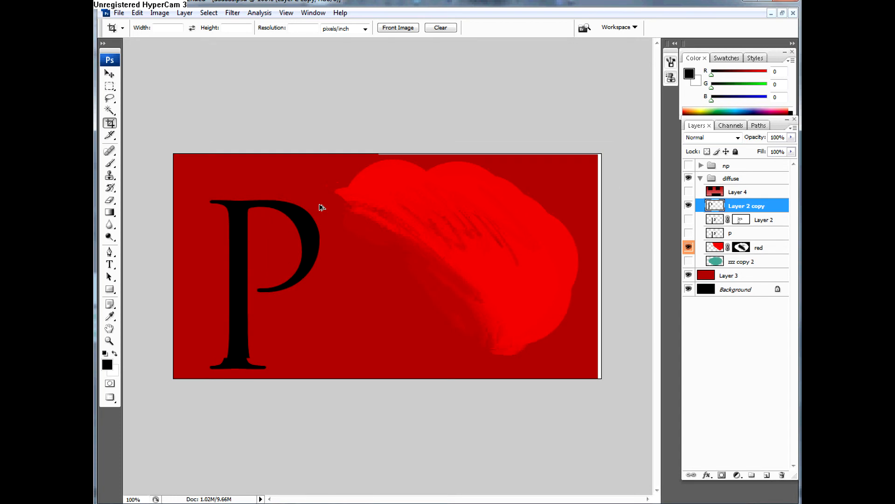
Step: Step backward in the history to remove the crop that added the white border
click(137, 13)
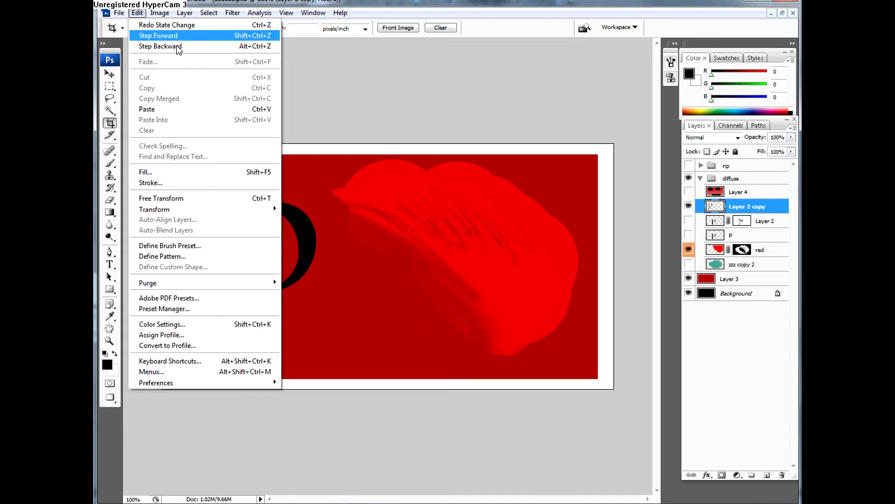
click(348, 121)
key(ctrl+alt+z)
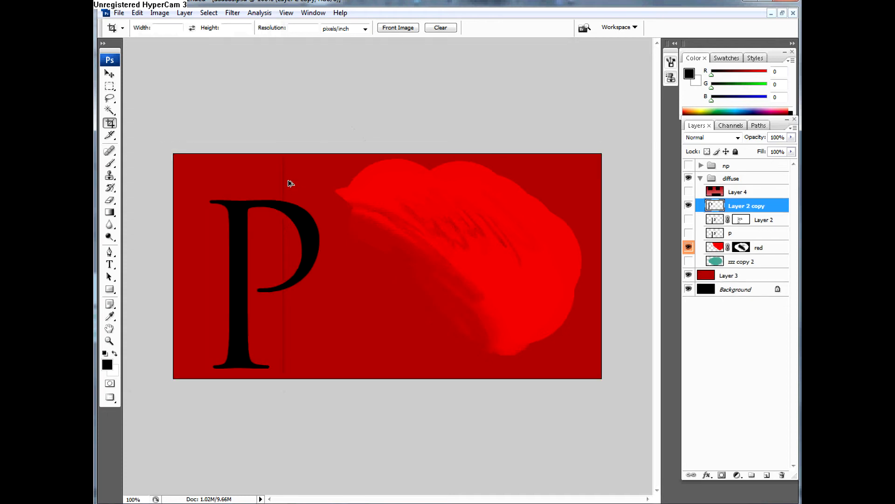
Step: Step forward to restore the crop that added the white border, and show the Slice tool and Spot Healing Brush options
key(ctrl+shift+z)
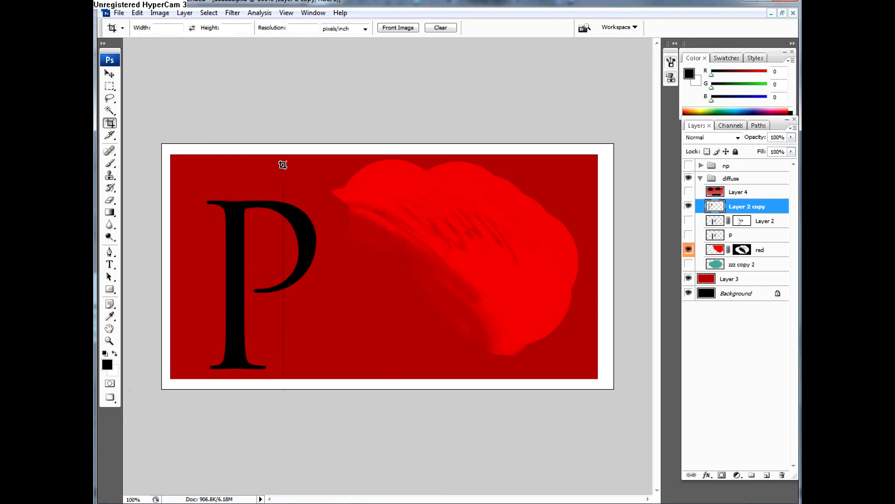
click(110, 136)
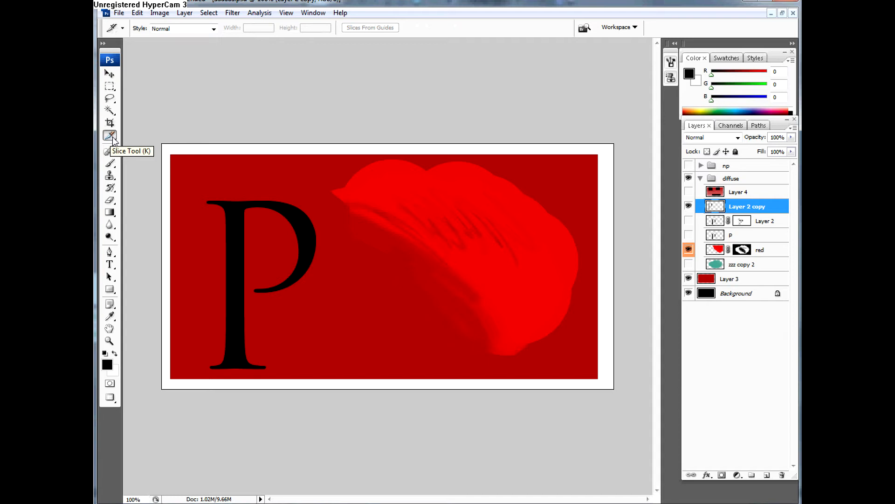
click(110, 151)
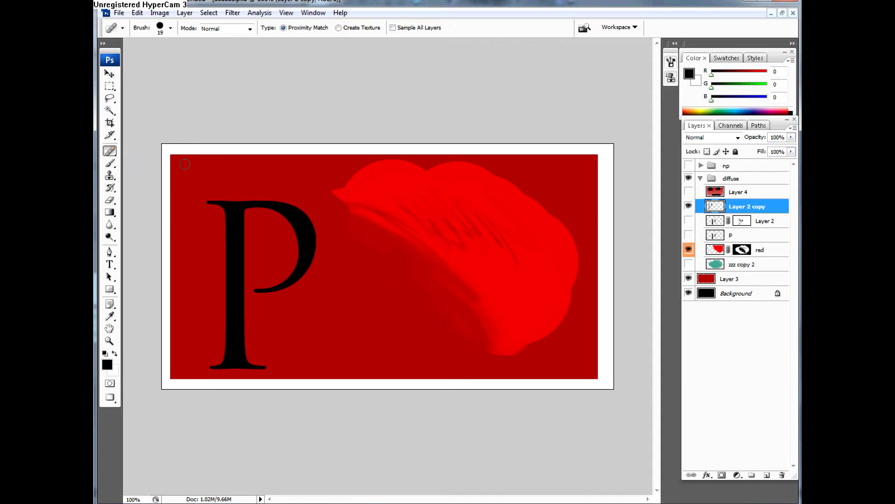
Step: Set the Clone Stamp to sample All Layers and add a new empty layer above Layer 4 in the diffuse group
click(110, 175)
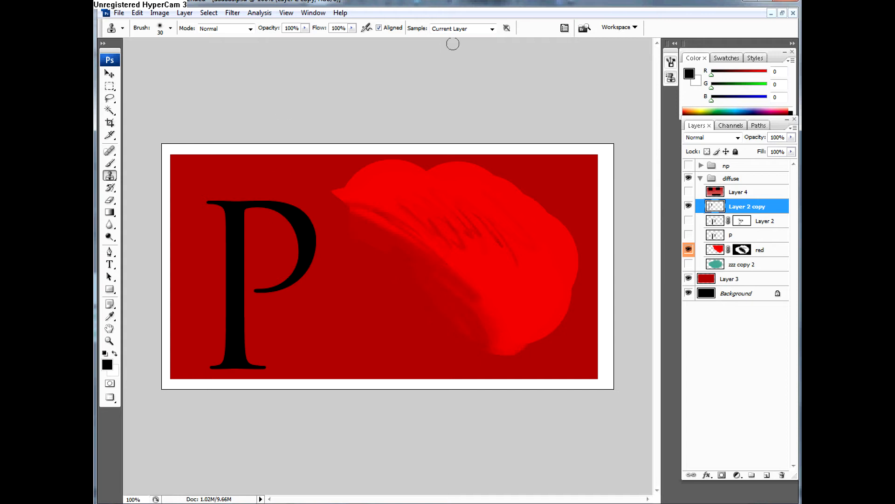
click(451, 29)
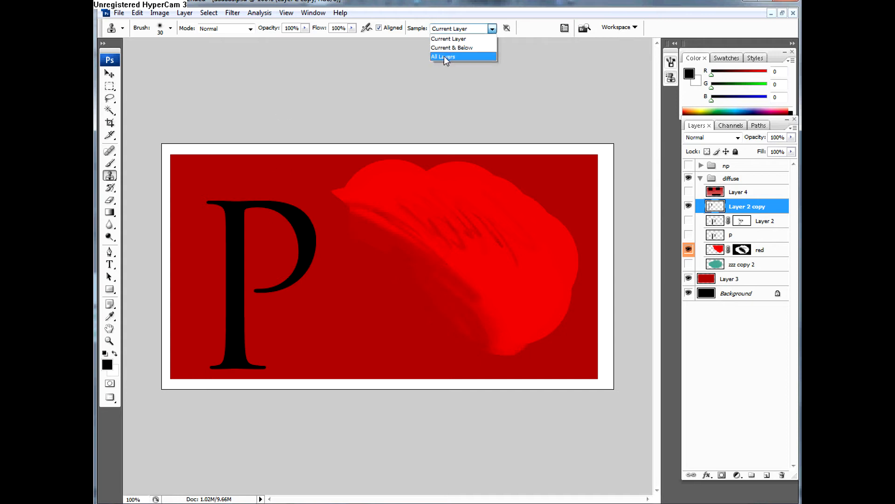
click(443, 55)
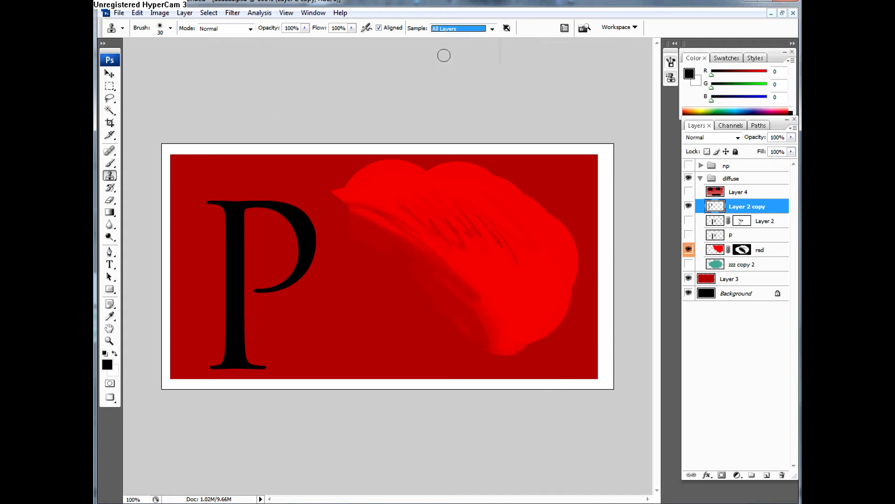
click(722, 194)
click(766, 475)
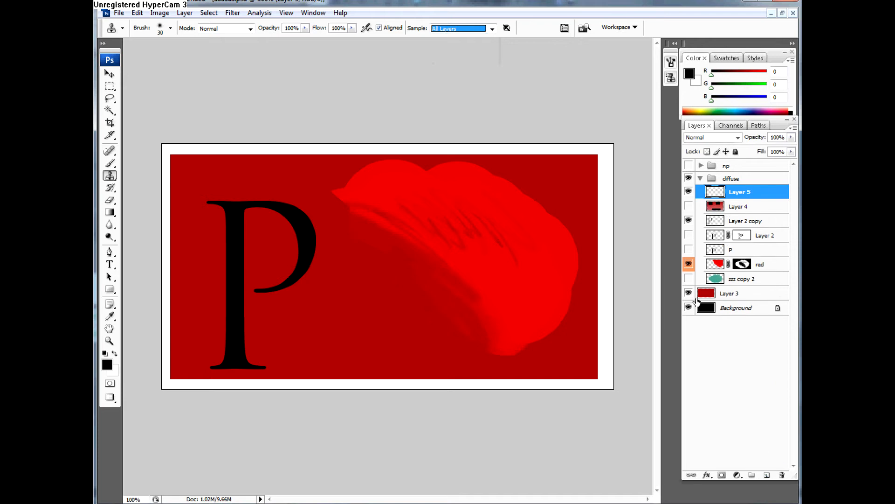
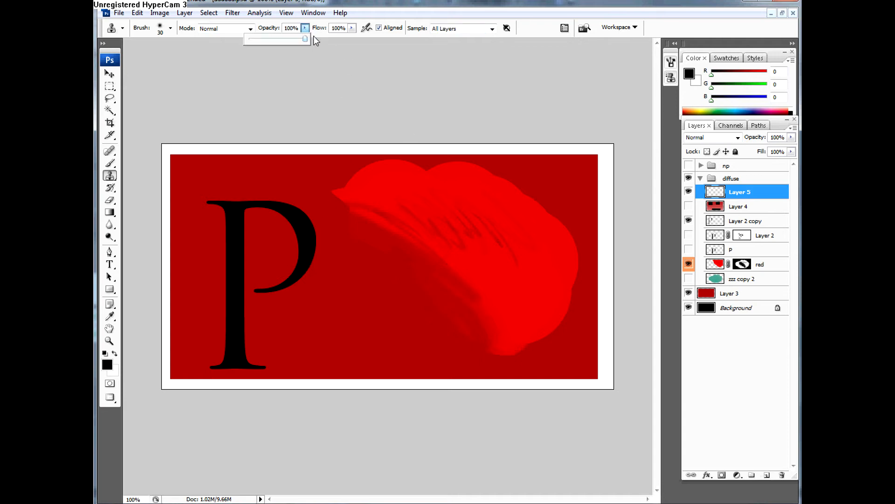
Step: Clone parts of the black P beside the original on Layer 5, sampling All Layers, and stamp bright red over the copied bowl
click(443, 30)
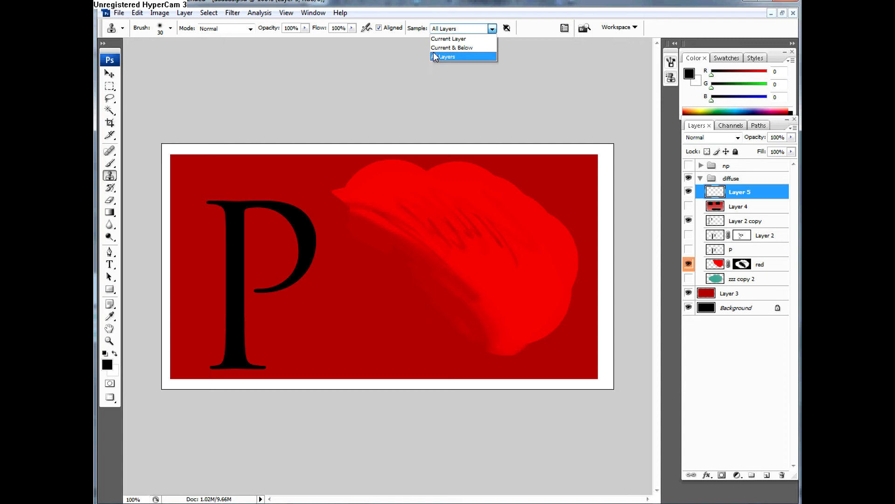
click(443, 56)
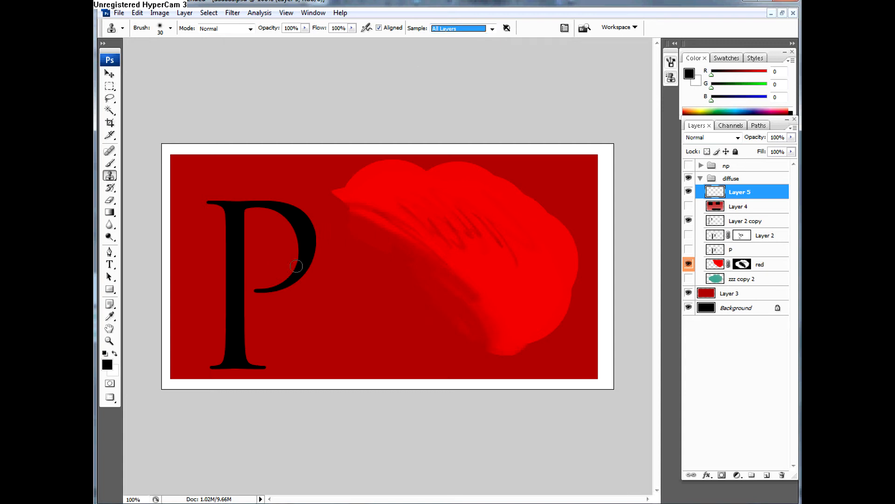
alt+click(271, 292)
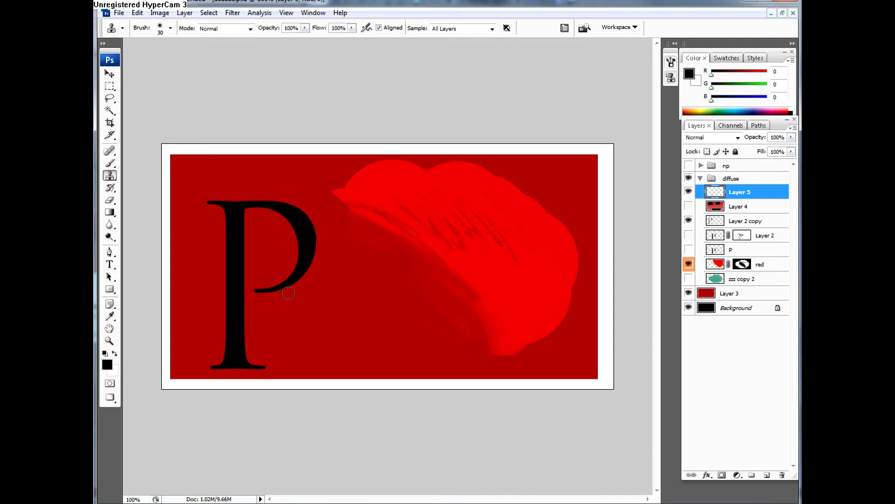
mouse_move(391, 285)
mouse_down()
mouse_move(429, 264)
mouse_move(419, 246)
mouse_move(428, 244)
mouse_move(427, 223)
mouse_move(421, 267)
mouse_move(395, 287)
mouse_move(342, 287)
mouse_move(376, 279)
mouse_move(367, 274)
mouse_move(368, 289)
mouse_move(370, 264)
mouse_move(354, 266)
mouse_move(352, 293)
mouse_move(364, 304)
mouse_move(352, 248)
mouse_up()
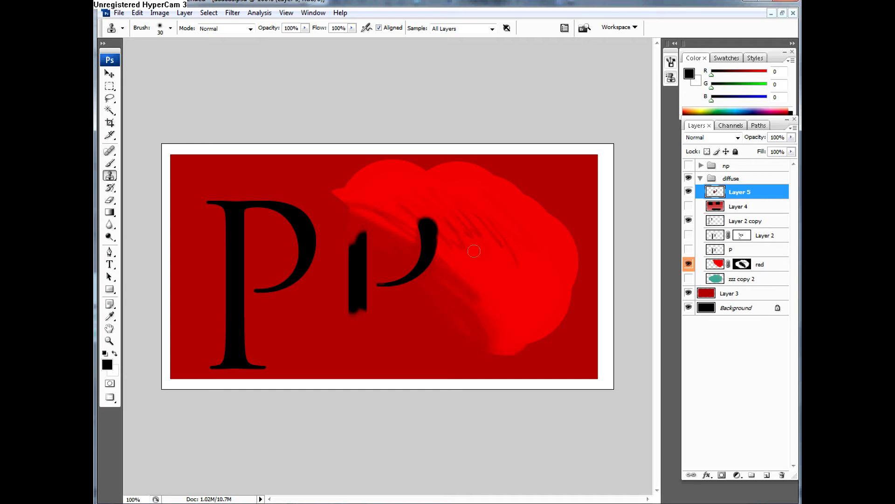
mouse_move(416, 254)
mouse_down()
mouse_move(440, 250)
mouse_move(440, 240)
mouse_move(420, 239)
mouse_up()
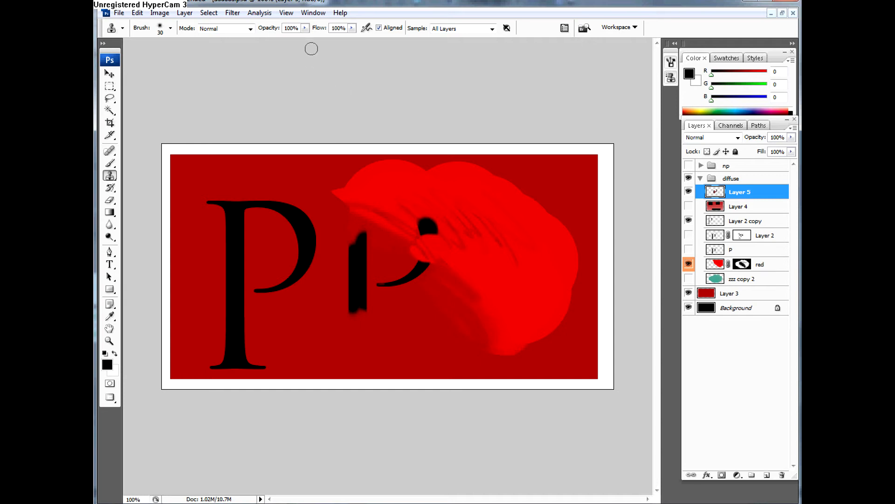
Step: Set the Clone Stamp opacity to 56%, stamp semi-transparently over the remaining parts of the copied bowl, and view the stamp tool variants
drag(304, 28, 303, 41)
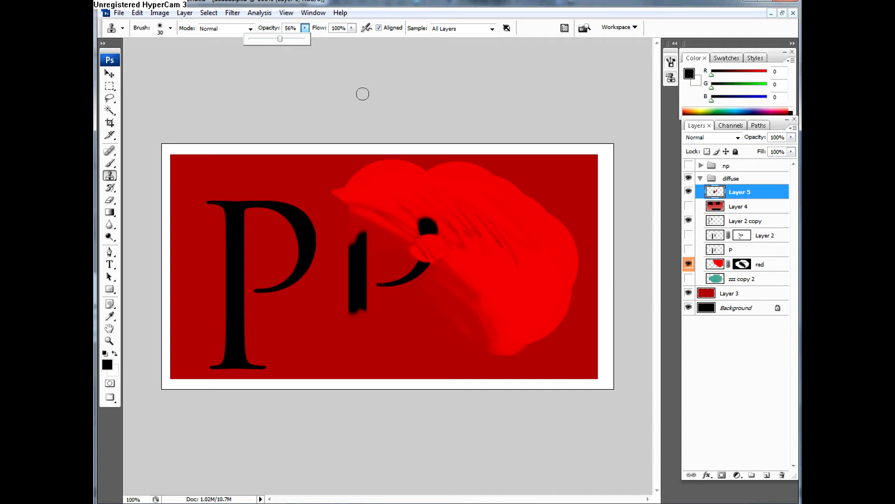
alt+click(514, 262)
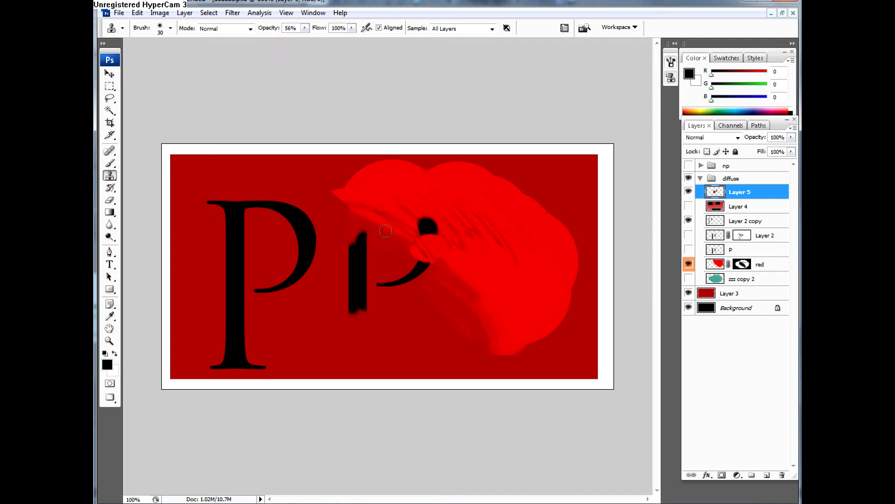
drag(420, 229, 437, 228)
drag(381, 283, 393, 284)
right_click(116, 176)
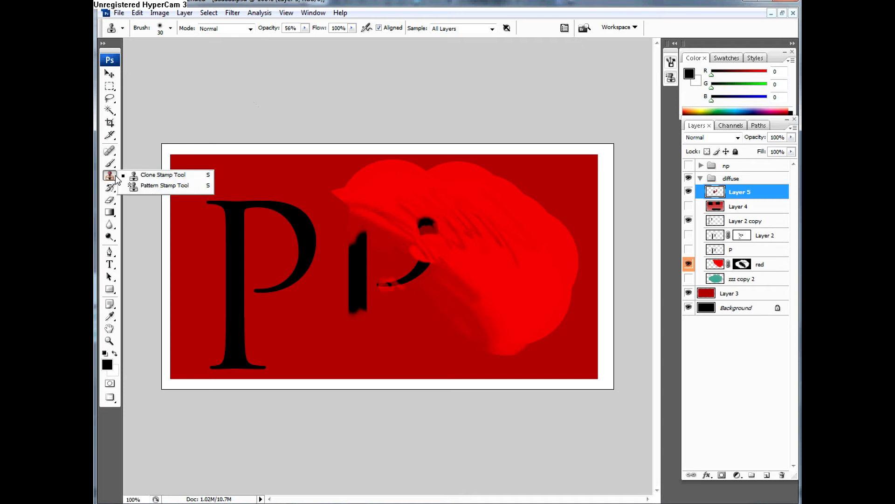
click(141, 175)
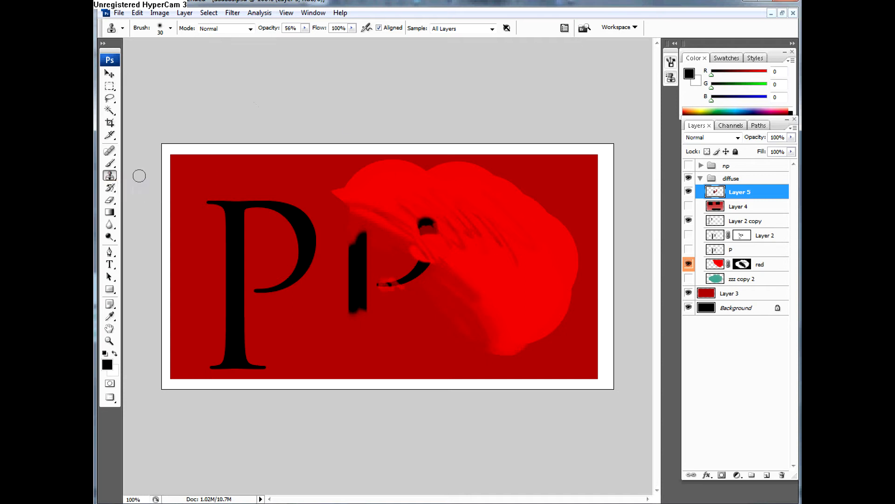
Step: Paint sampled pixels over the red shape above the copied bowl with the Healing Brush, and switch to the Spot Healing Brush
click(110, 151)
click(140, 160)
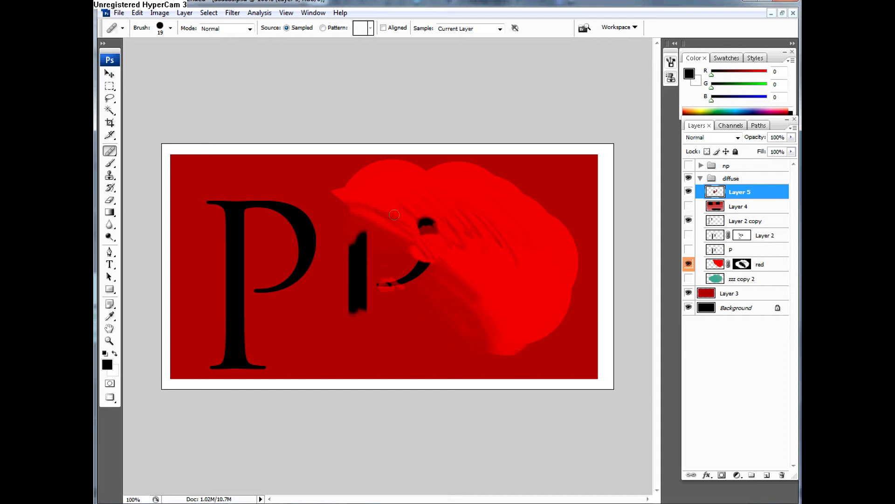
drag(410, 204, 409, 235)
click(356, 211)
right_click(109, 151)
click(136, 154)
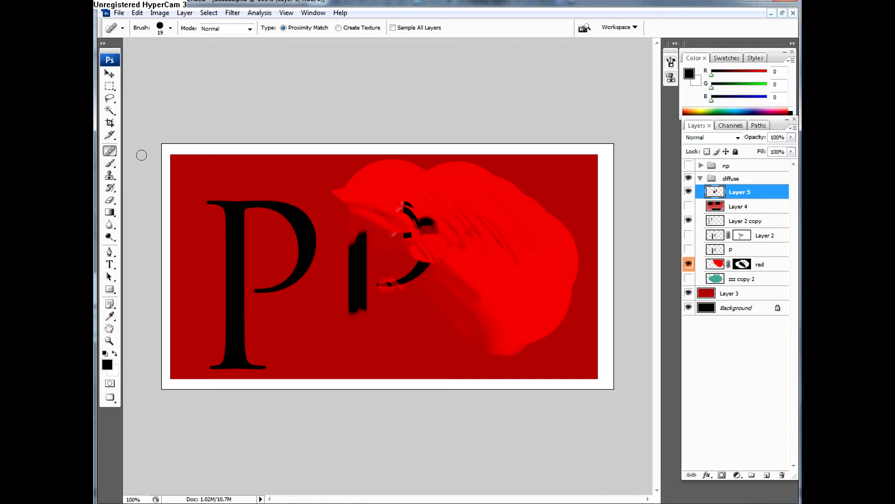
Step: Return to the Clone Stamp, set its opacity to 100%, and sample the stem of the original P
click(110, 175)
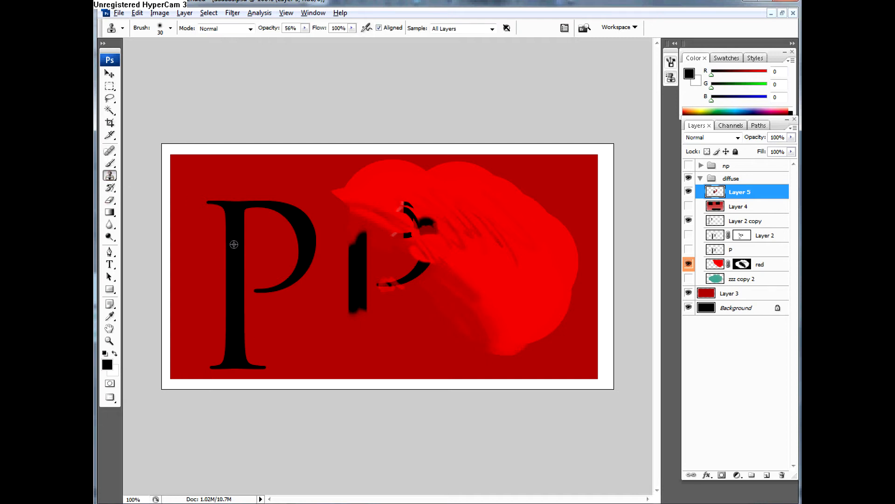
drag(304, 30, 328, 48)
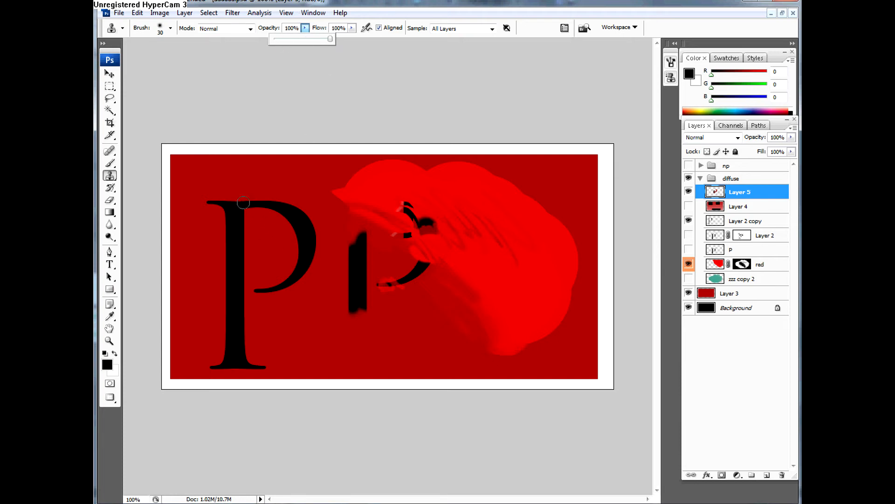
alt+click(237, 229)
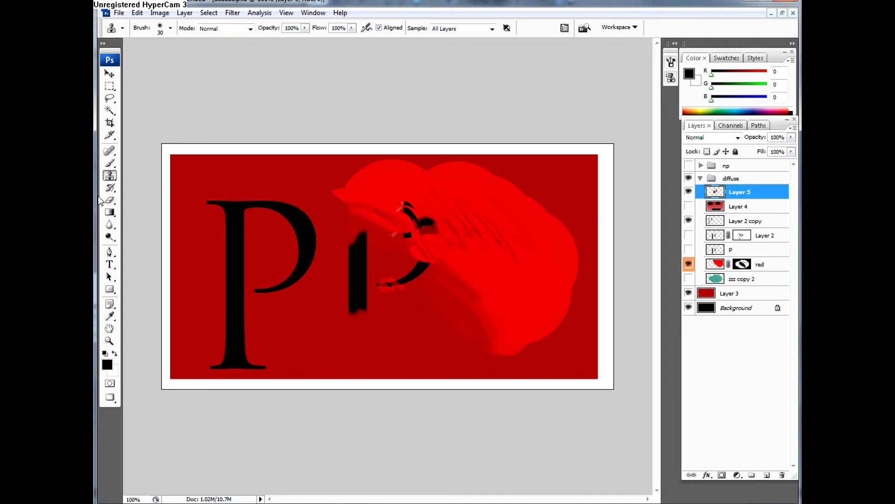
Step: Hide Layer 5 and erase the upper part of the P's bowl on Layer 2 copy with the Eraser
click(110, 188)
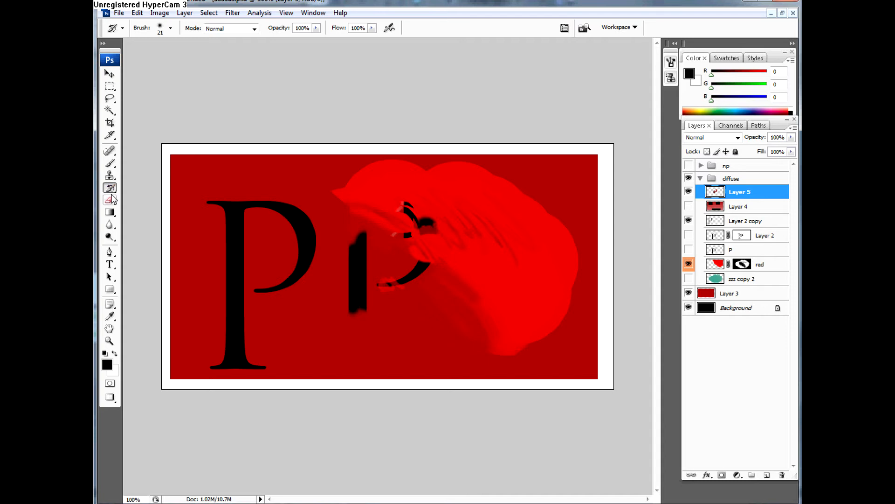
click(114, 202)
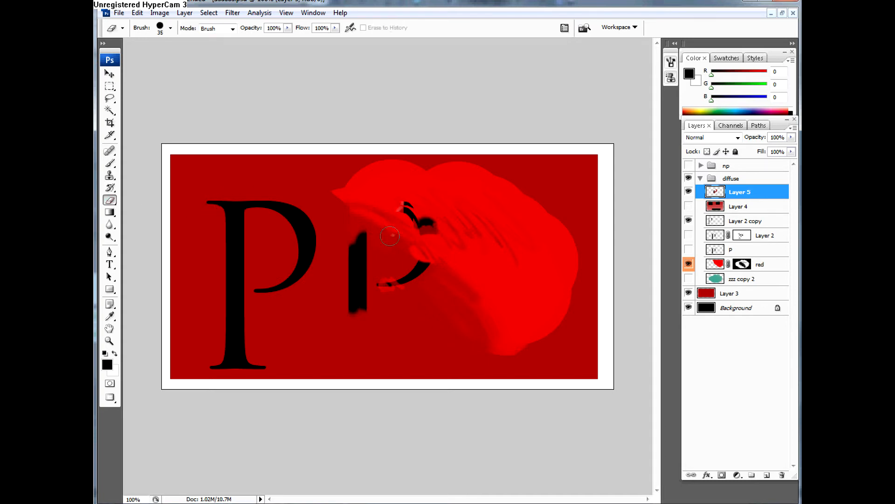
click(688, 193)
click(712, 224)
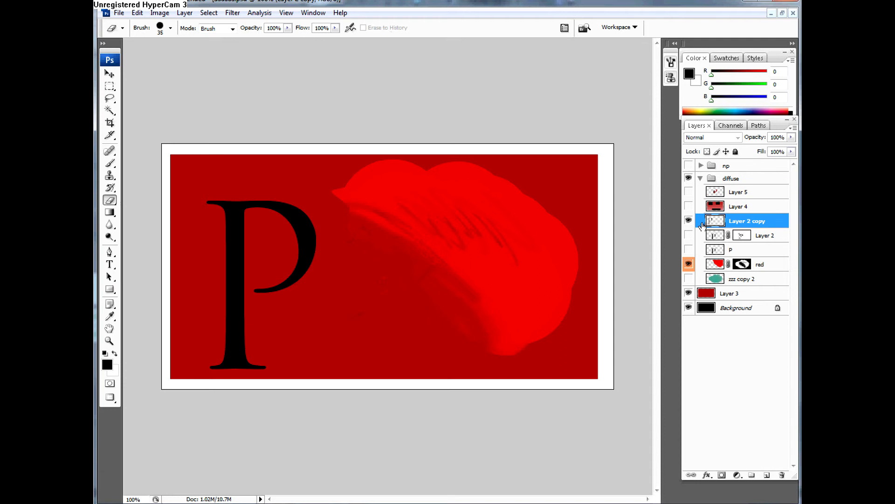
mouse_move(273, 250)
mouse_down()
mouse_move(308, 229)
mouse_move(285, 211)
mouse_move(298, 211)
mouse_move(272, 205)
mouse_up()
Step: Set the Eraser opacity to 47% and partially erase the upper stem and top serif of the P
click(288, 28)
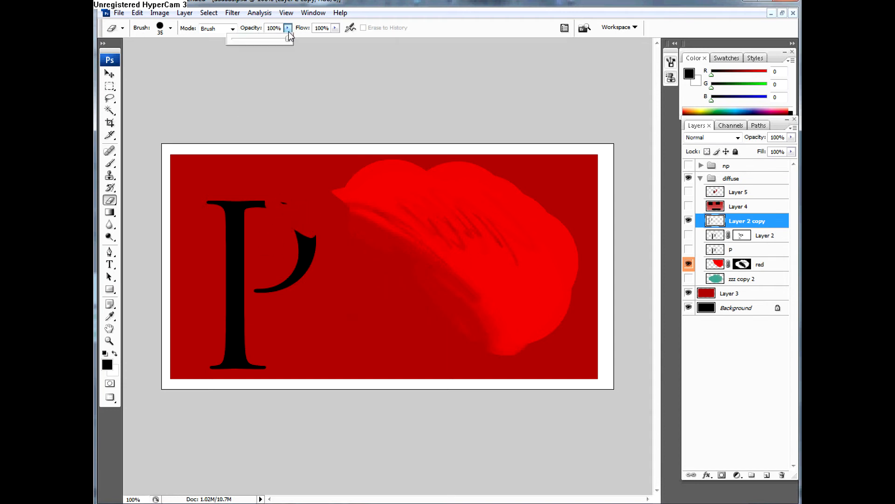
drag(262, 39, 257, 40)
click(262, 219)
click(267, 208)
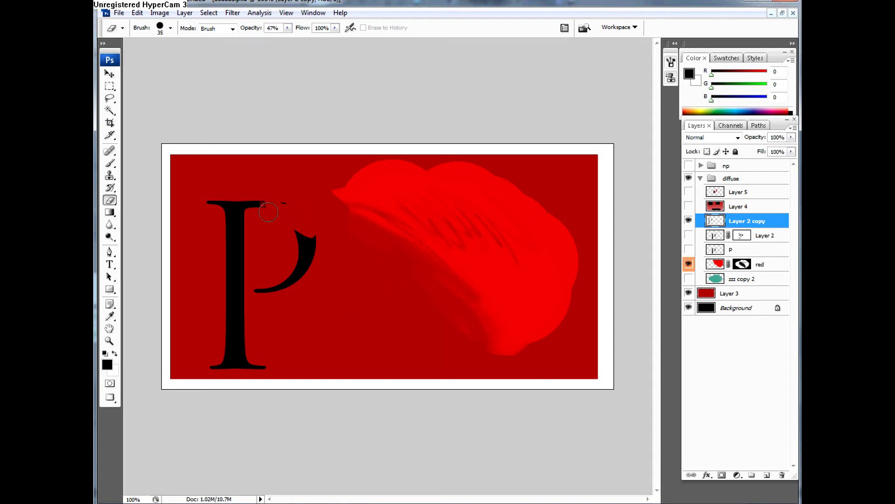
click(265, 207)
mouse_move(256, 203)
mouse_down()
mouse_move(253, 244)
mouse_move(238, 205)
mouse_move(241, 271)
mouse_move(242, 236)
mouse_move(229, 224)
mouse_move(231, 243)
mouse_up()
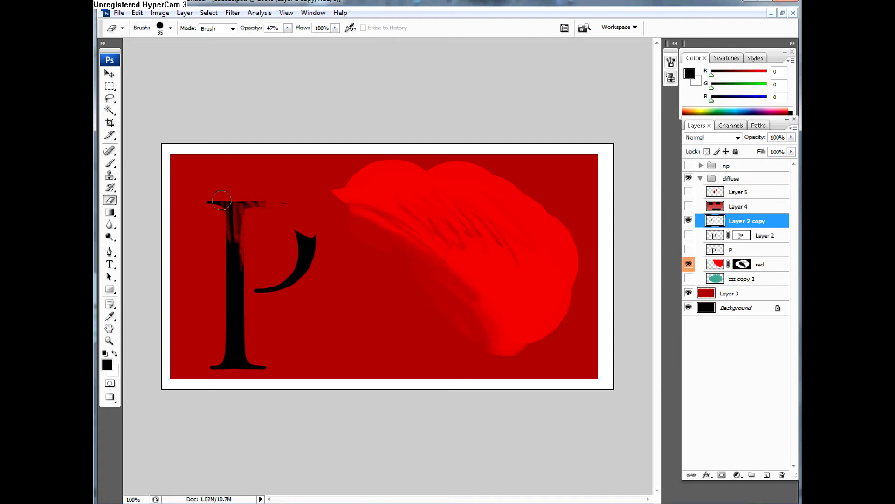
Step: Set the Eraser opacity to 21%, try the 9 px and soft 17 px presets, and choose the 19 px airbrush preset
click(288, 28)
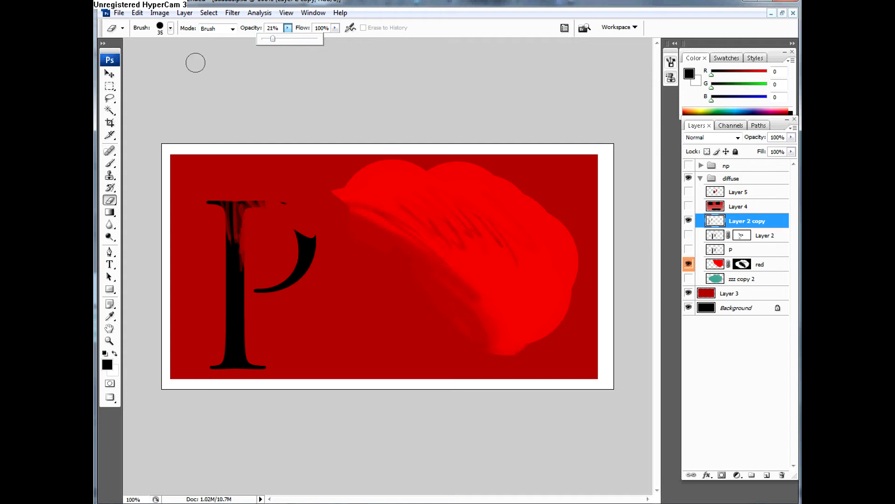
key(F5)
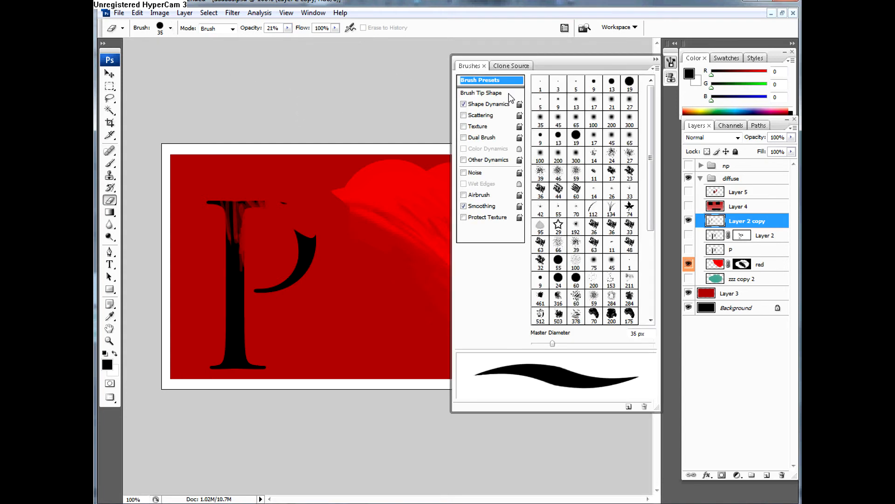
click(594, 84)
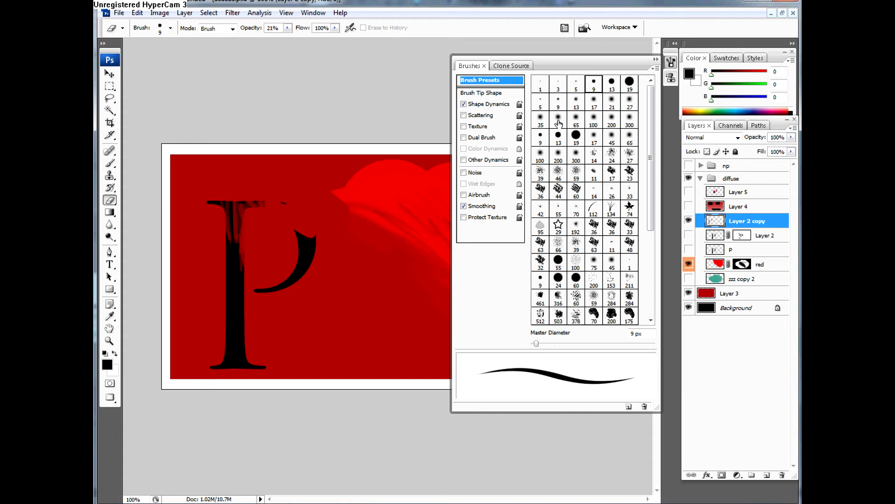
click(595, 103)
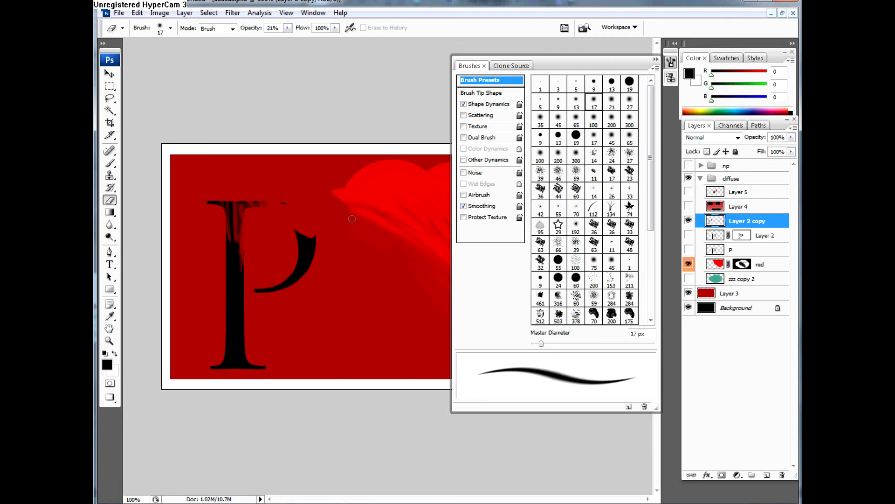
click(352, 218)
click(671, 62)
click(575, 134)
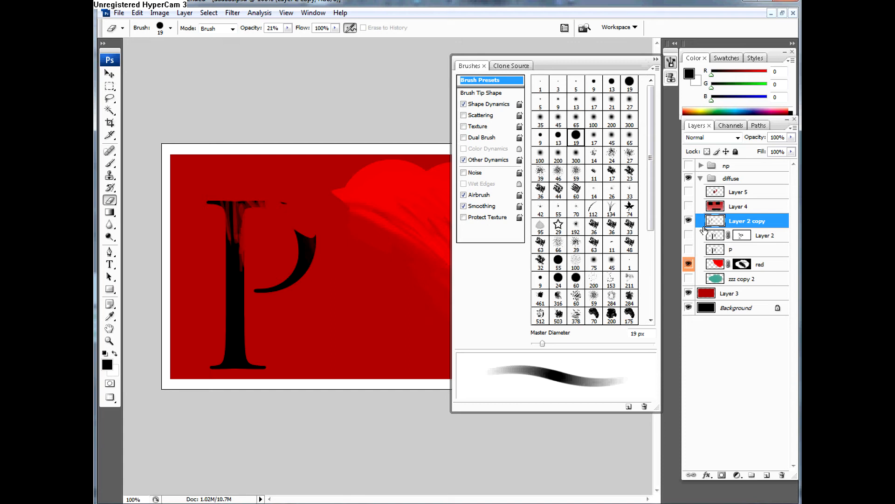
click(264, 242)
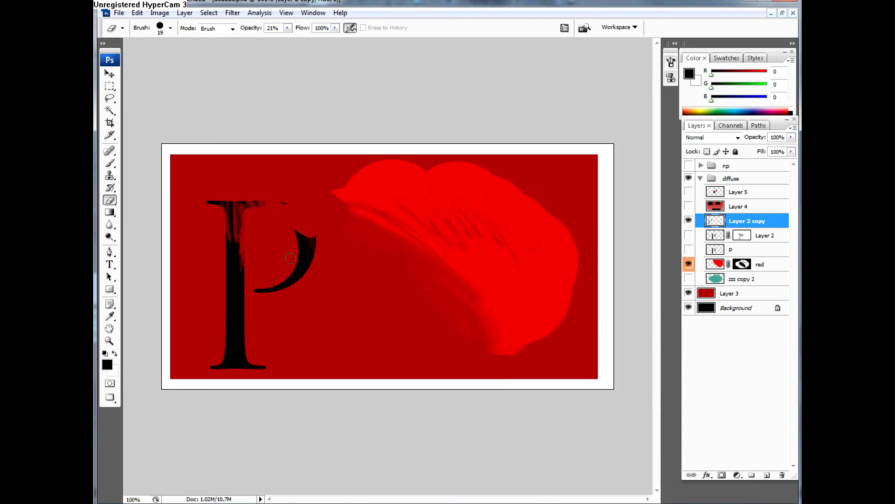
Step: Set the Eraser opacity to 100%, erase along the outer edge of the P's remaining bowl, and show the brush presets
click(287, 28)
drag(289, 39, 345, 46)
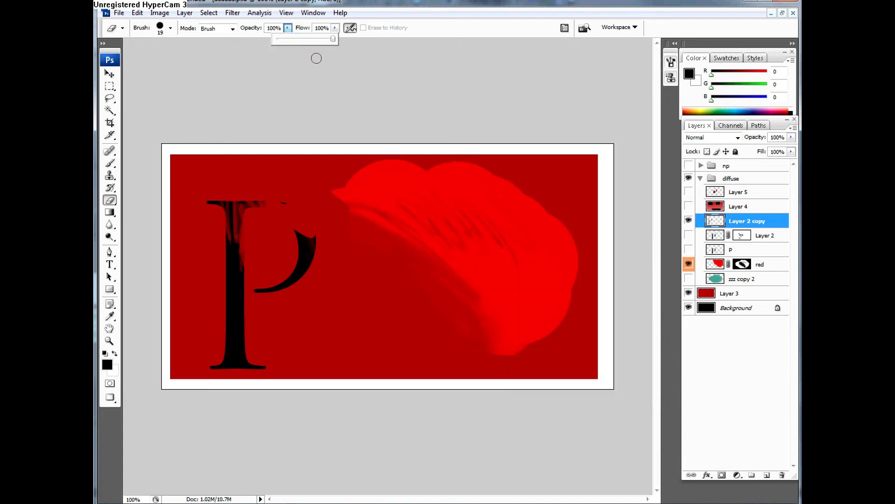
mouse_move(313, 243)
mouse_down()
mouse_move(301, 272)
mouse_move(316, 259)
mouse_up()
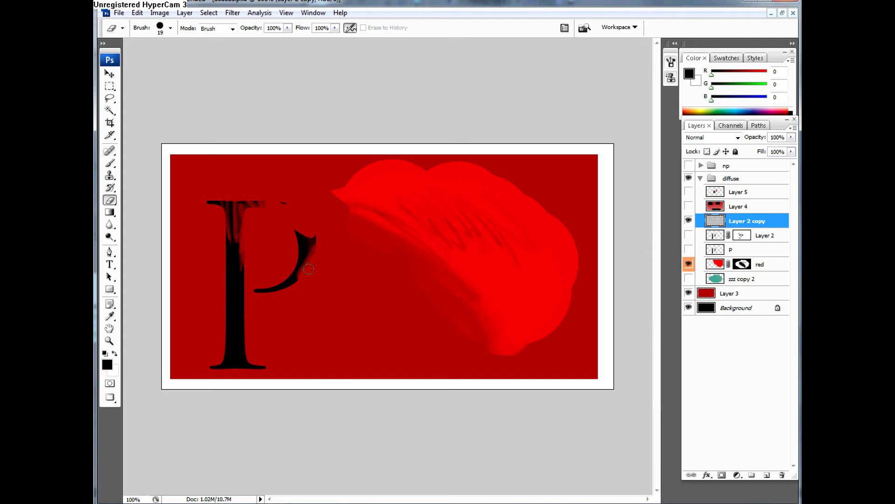
key(F5)
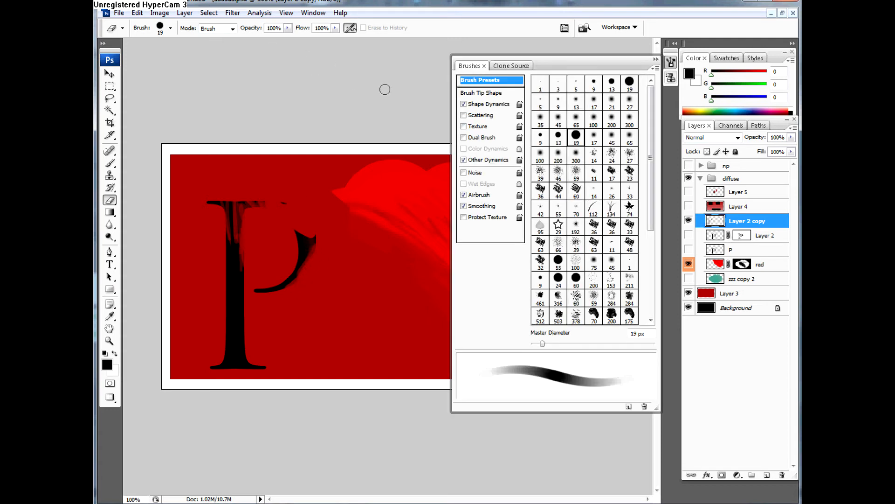
Step: Switch to the Gradient tool, hide Layer 2 copy and the diffuse group, and add a new layer above Layer 2 copy
right_click(111, 202)
click(113, 202)
click(115, 213)
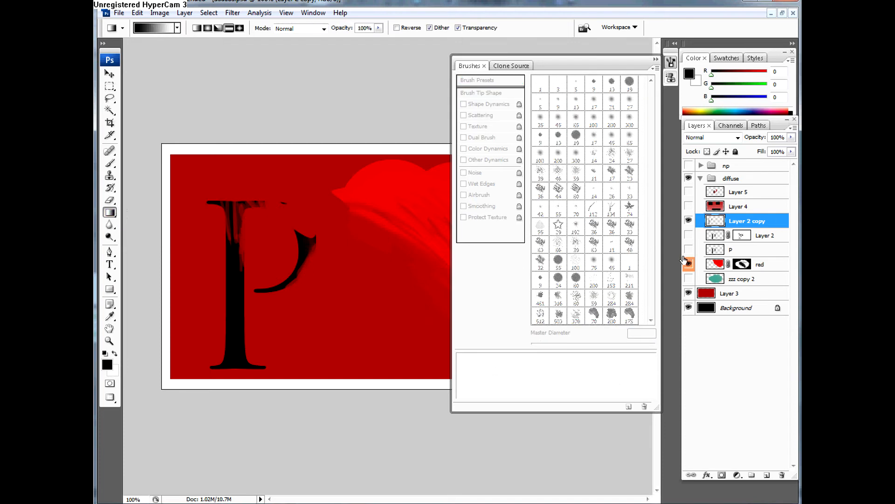
click(688, 220)
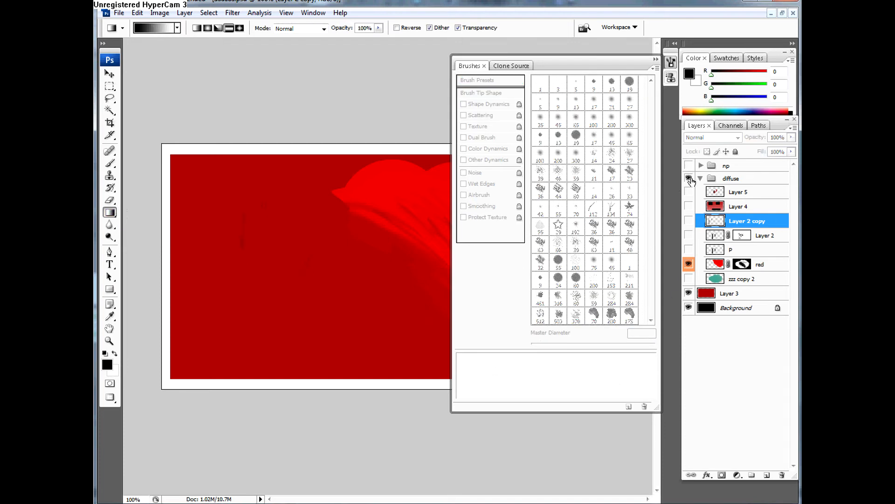
click(690, 178)
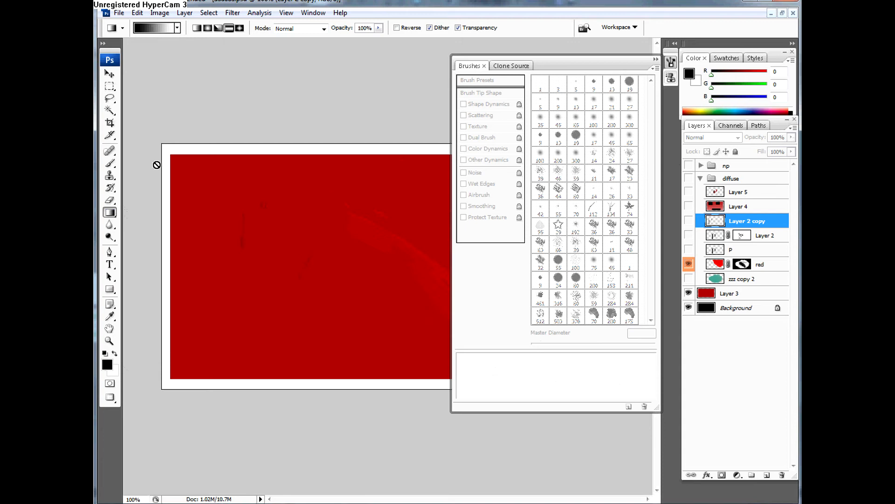
key(ctrl+shift+alt+n)
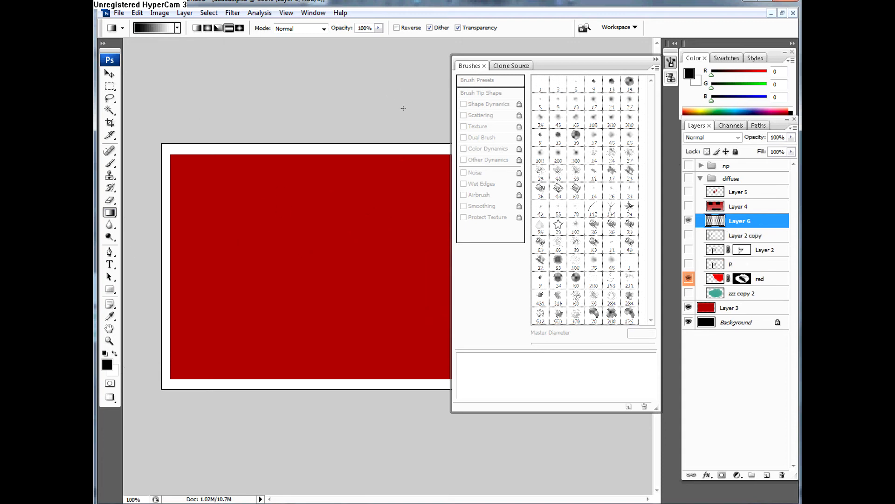
Step: Draw a horizontal black-to-white gradient across the canvas on Layer 6 and make the diffuse group visible again
key(F5)
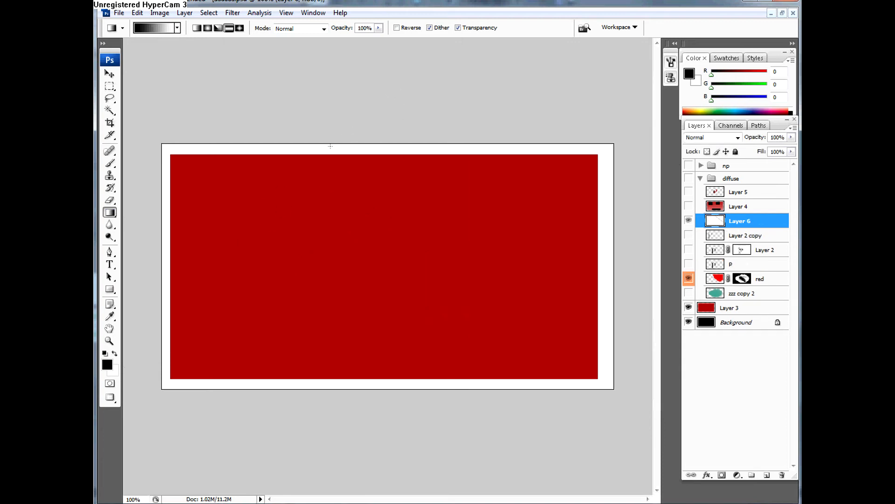
drag(187, 240, 566, 242)
click(688, 178)
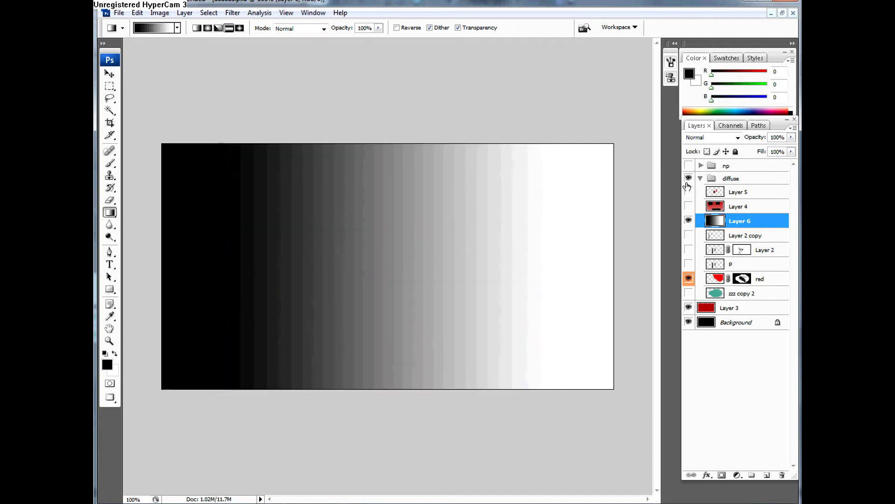
Step: Hide the diffuse group and move Layer 6 out of it to above the np group
click(688, 178)
drag(719, 227, 722, 165)
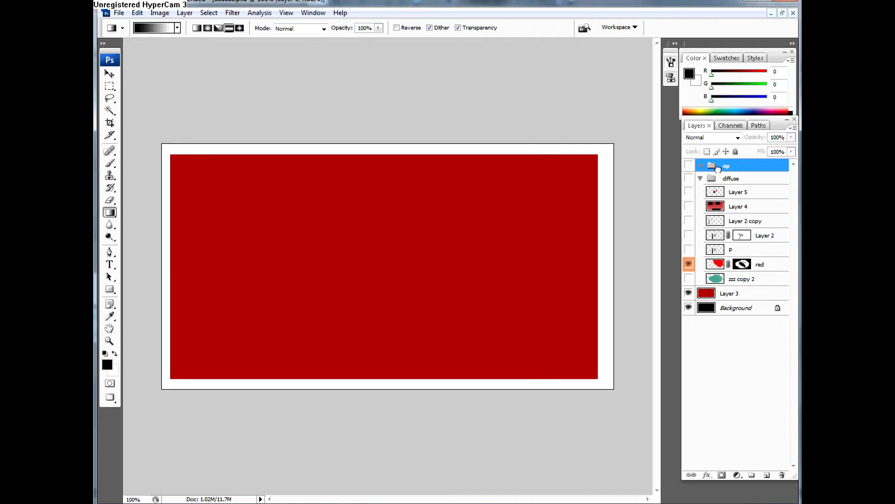
key(ctrl+z)
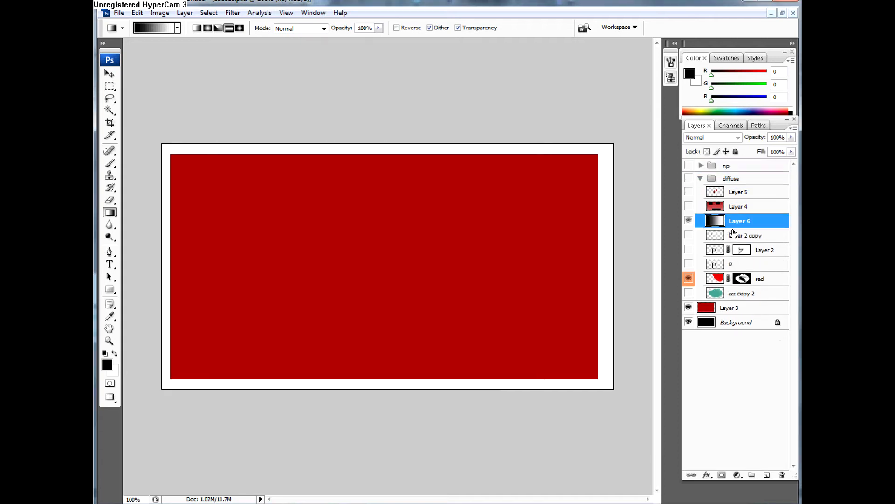
drag(738, 219, 726, 164)
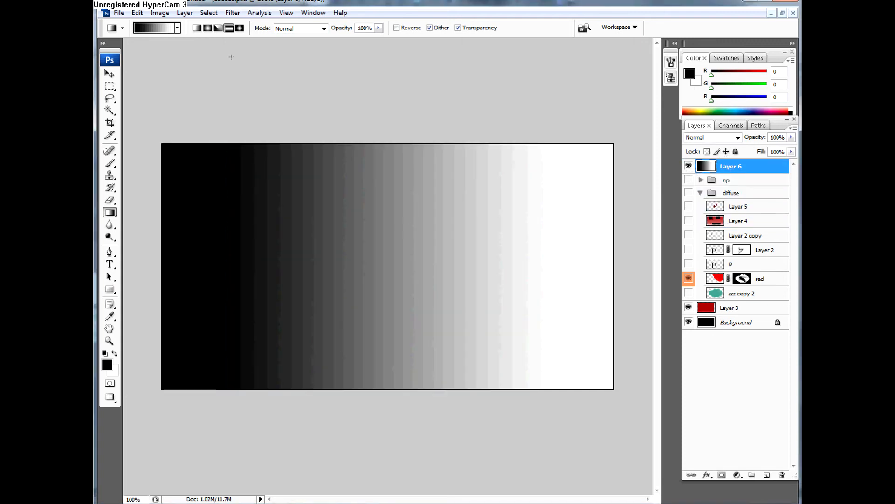
Step: Set the foreground color to red (R 214, G 0, B 0) and draw a horizontal red-to-white gradient across Layer 6
click(107, 364)
click(605, 117)
click(707, 88)
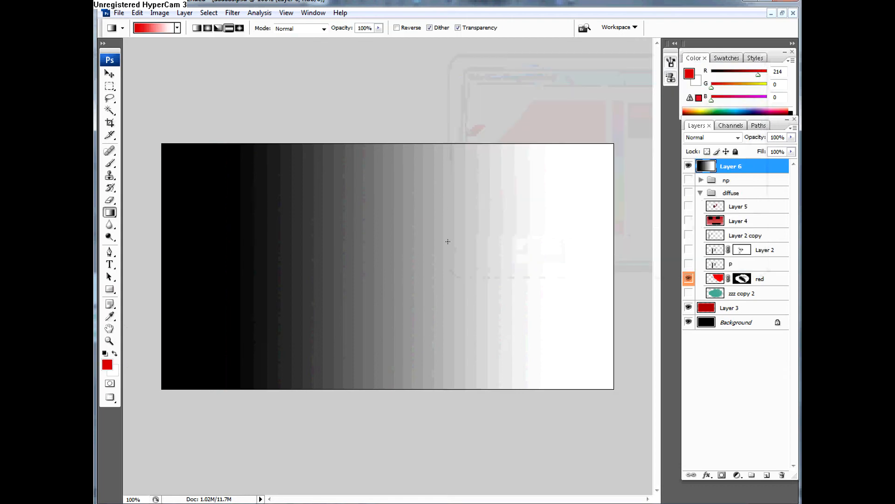
drag(201, 255, 603, 239)
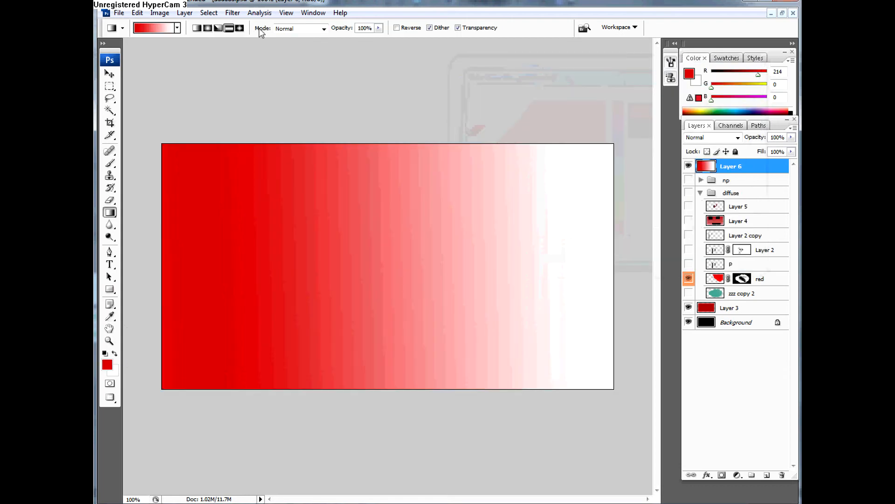
Step: Try a radial gradient from near the canvas center on Layer 6, followed by a reflected gradient forming a nearly horizontal red band
click(208, 28)
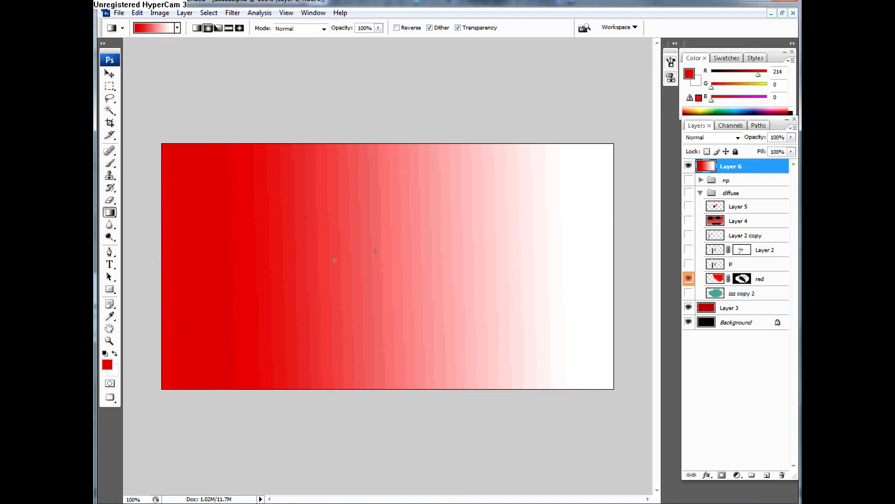
drag(375, 251, 163, 252)
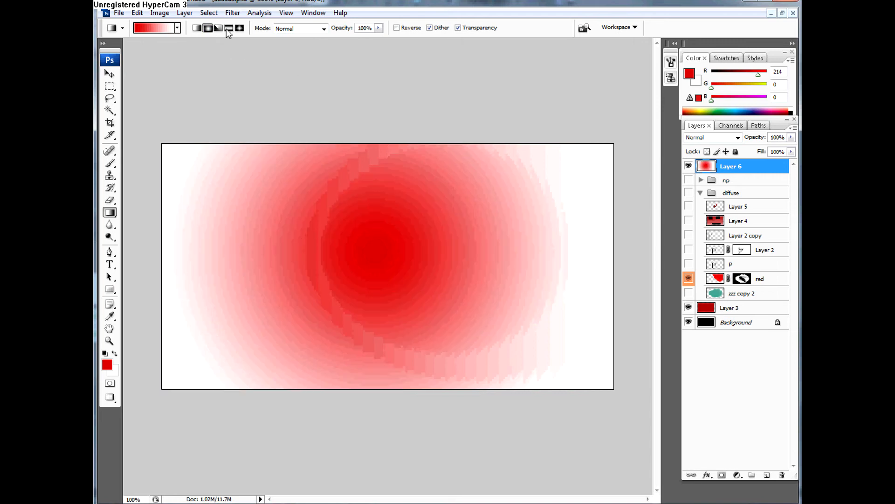
click(228, 28)
drag(332, 248, 314, 150)
drag(358, 267, 362, 327)
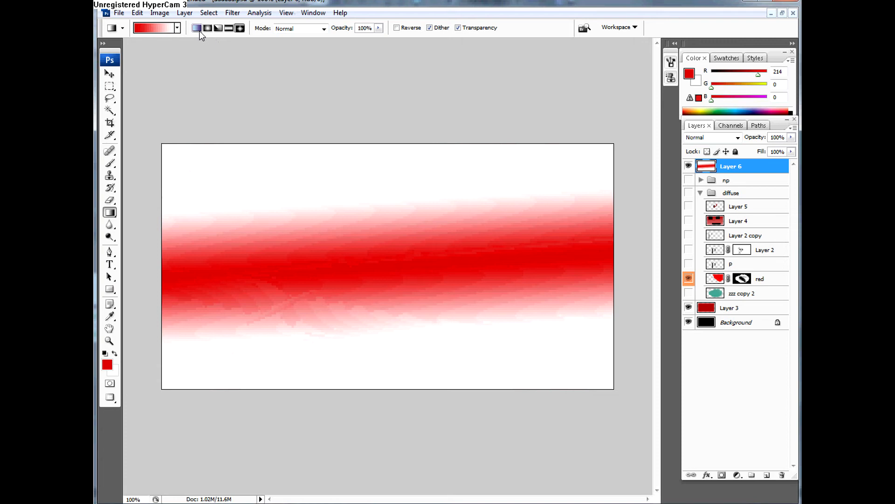
Step: Choose the orange-yellow-orange gradient preset and draw it as a linear gradient across the left half of Layer 6
click(178, 28)
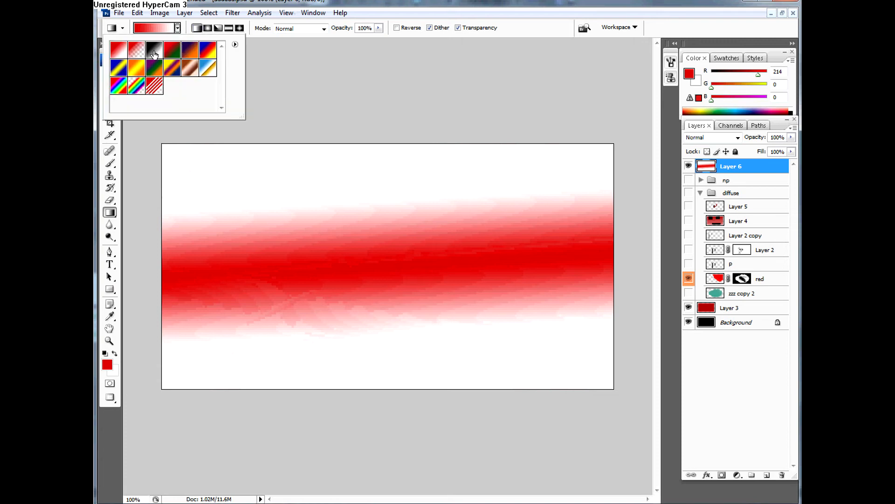
click(172, 56)
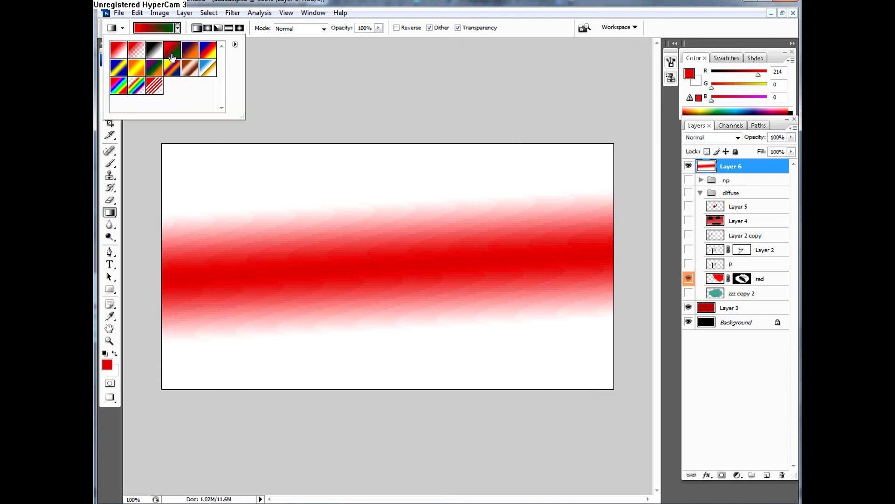
click(139, 69)
drag(364, 233, 177, 232)
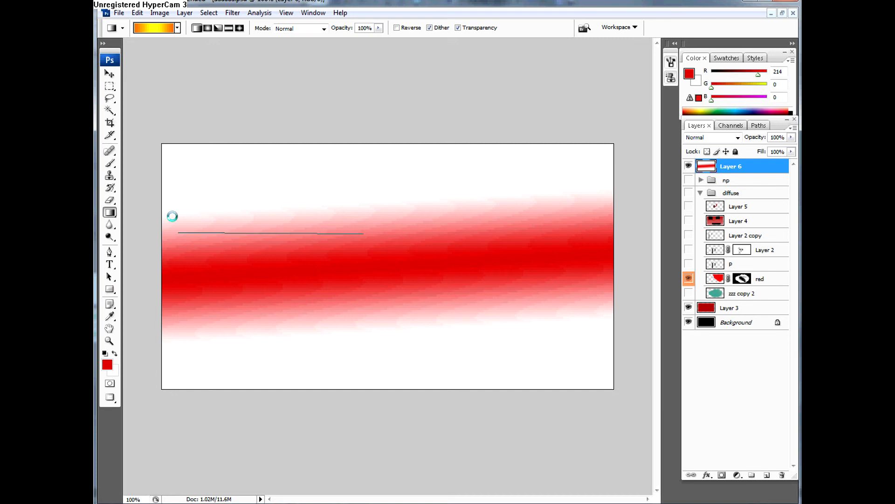
Step: Choose the Foreground to Transparent preset and draw a horizontal gradient from the left canvas edge past the center of Layer 6
click(177, 29)
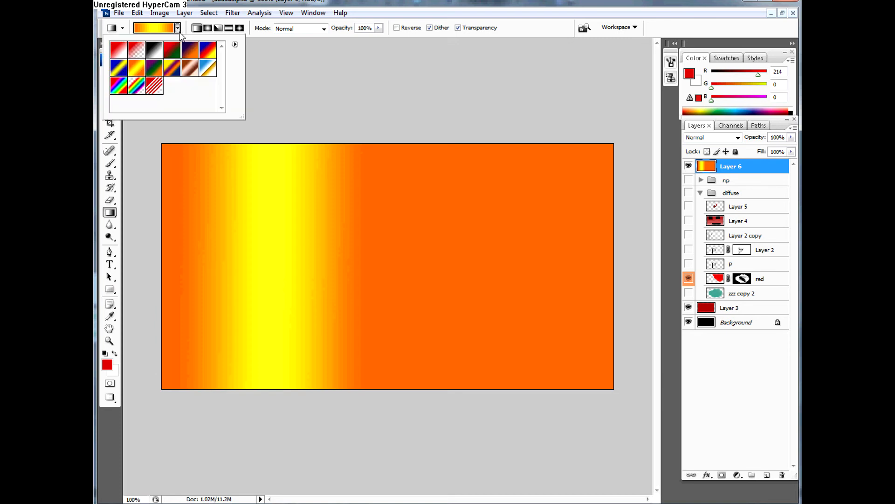
click(123, 28)
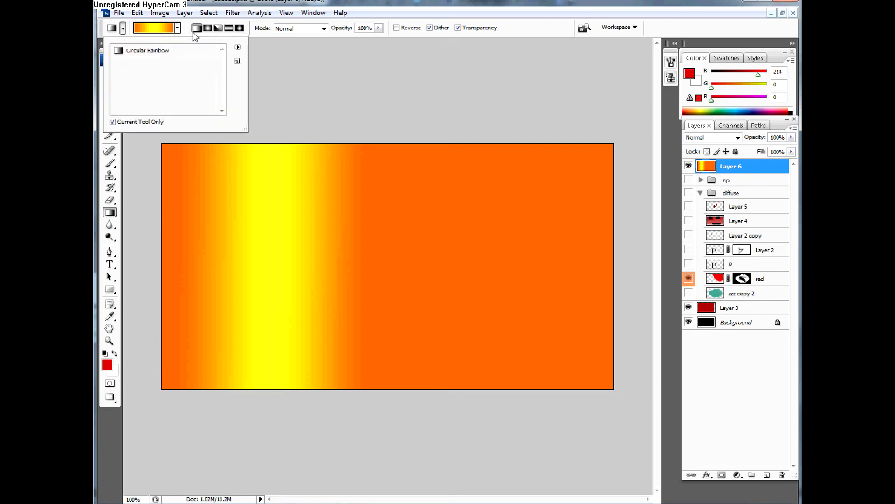
click(195, 36)
click(177, 29)
click(119, 49)
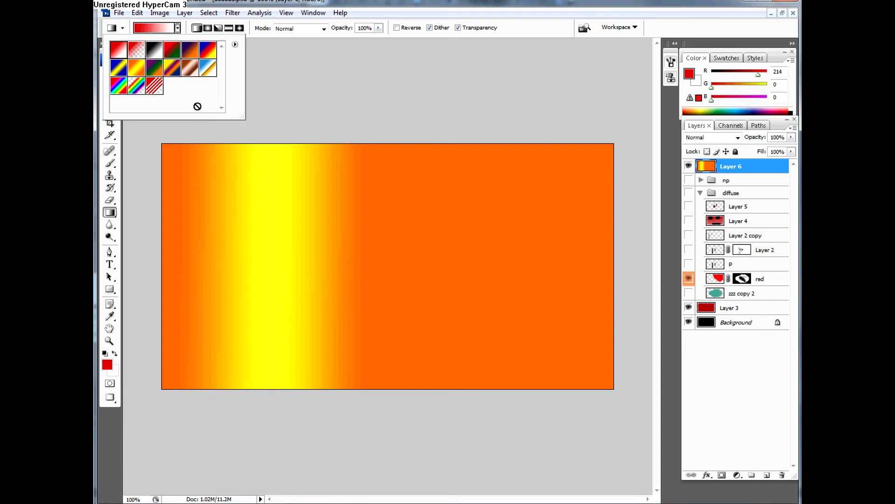
click(136, 49)
click(162, 236)
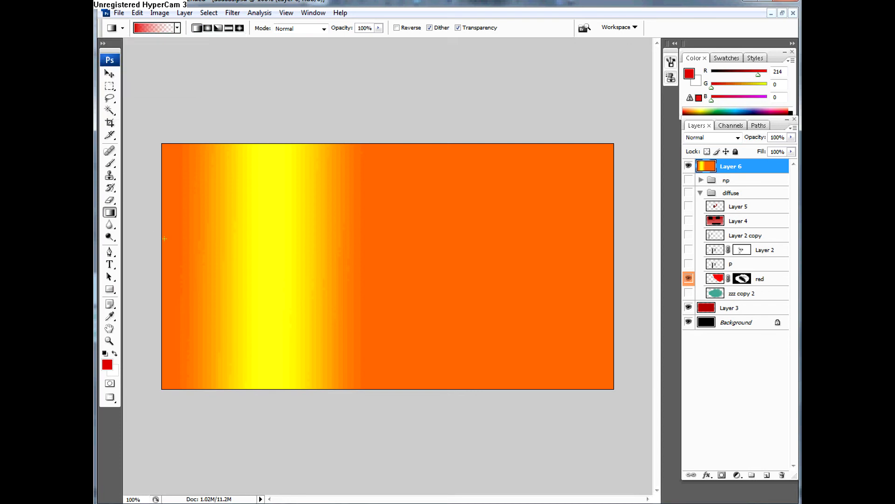
drag(164, 238, 470, 223)
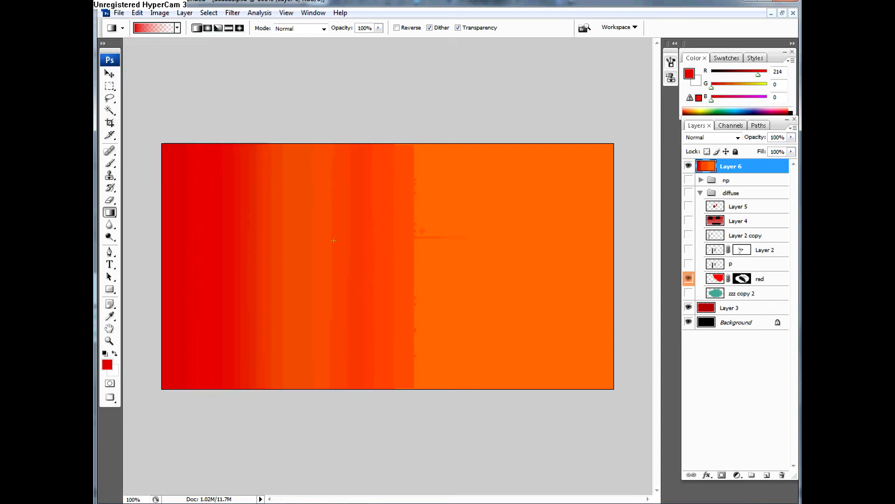
Step: Examine the Foreground to Transparent gradient's type, smoothness and stops in the Gradient Editor
click(169, 29)
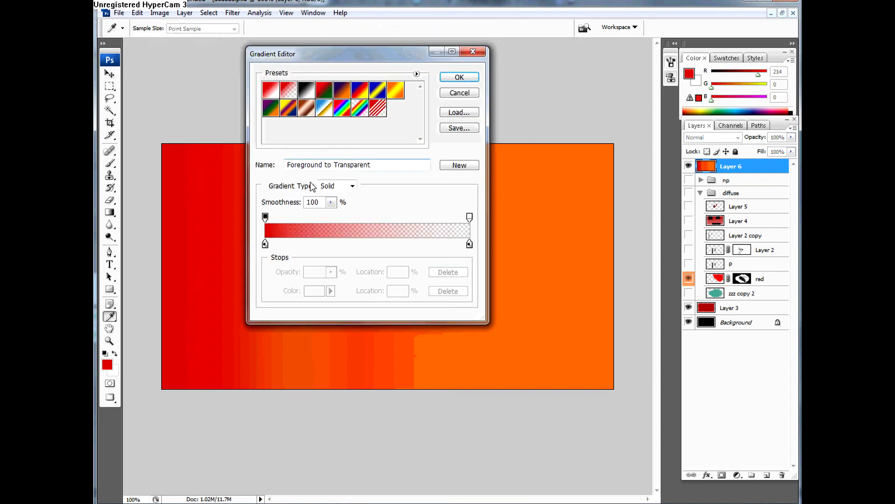
click(473, 51)
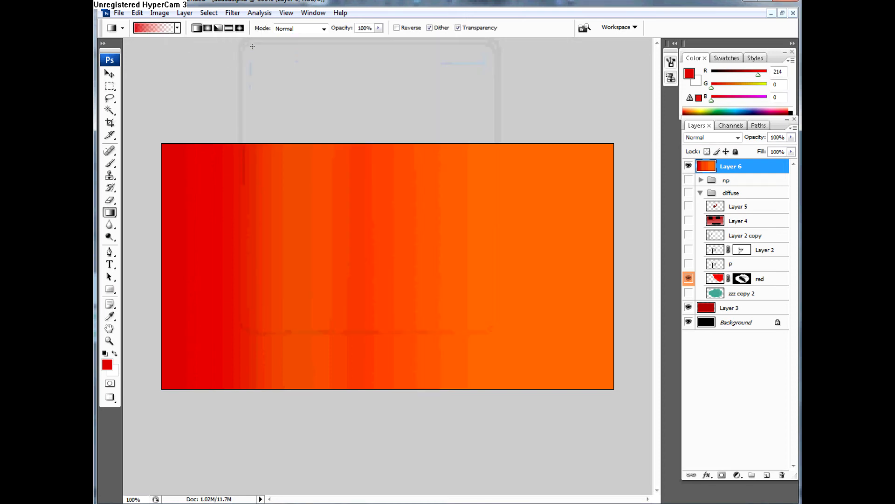
click(154, 30)
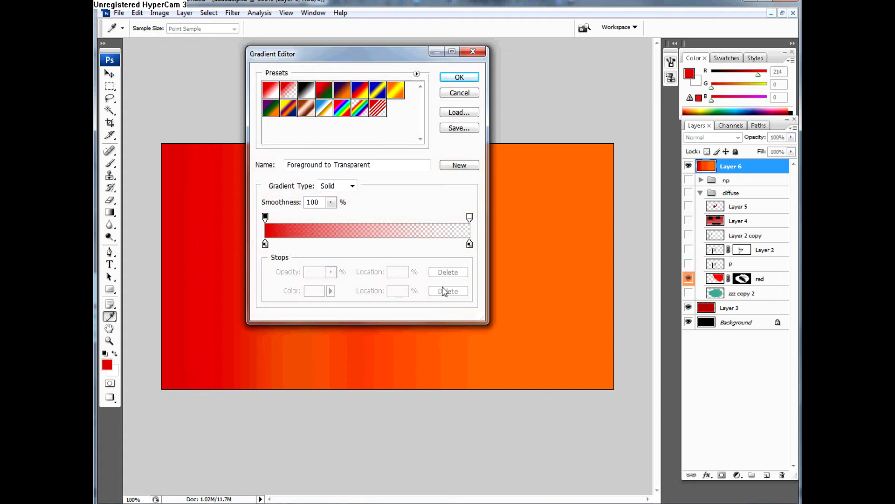
click(459, 77)
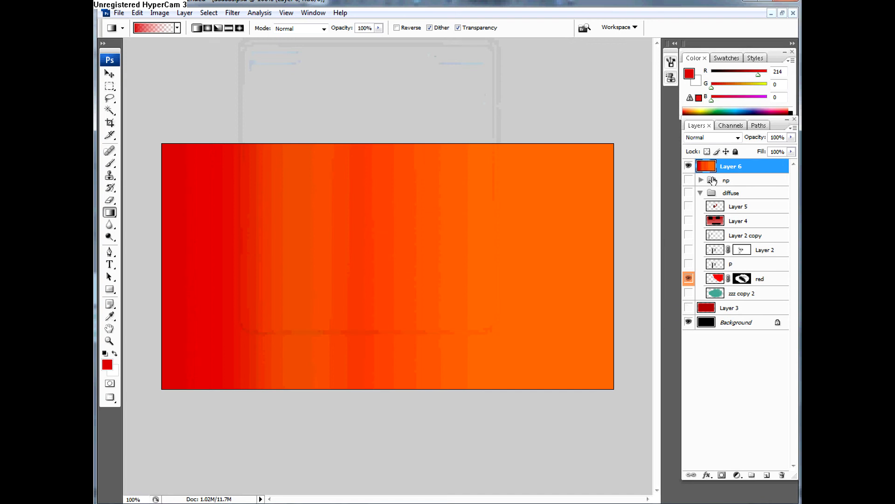
Step: Delete the np and diffuse groups, Layer 6 and Layer 3, keeping only the Background layer
click(714, 181)
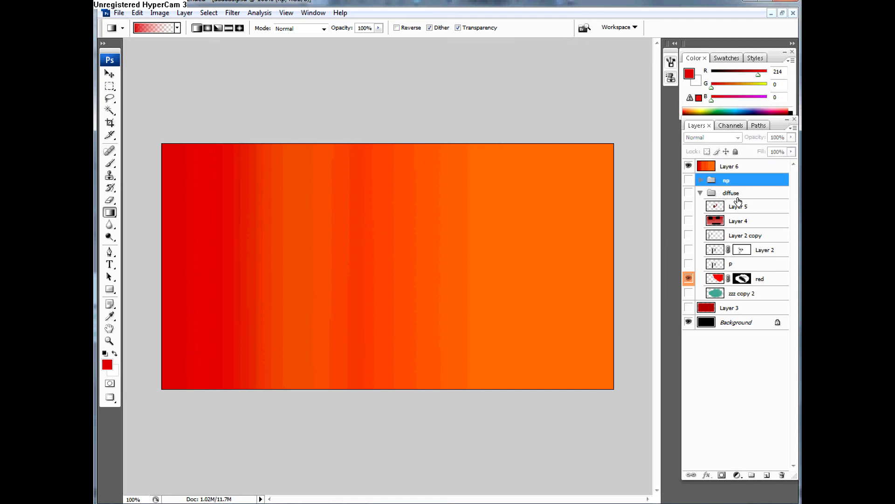
drag(724, 182, 782, 475)
drag(728, 181, 782, 474)
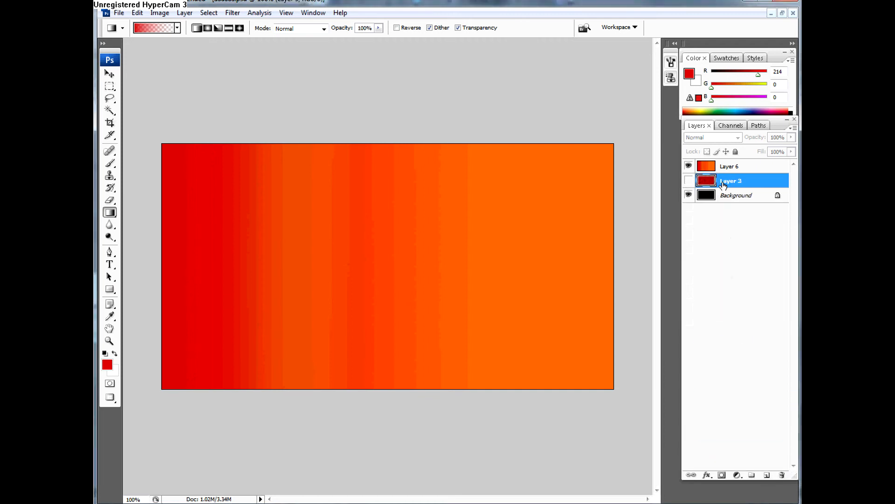
click(709, 167)
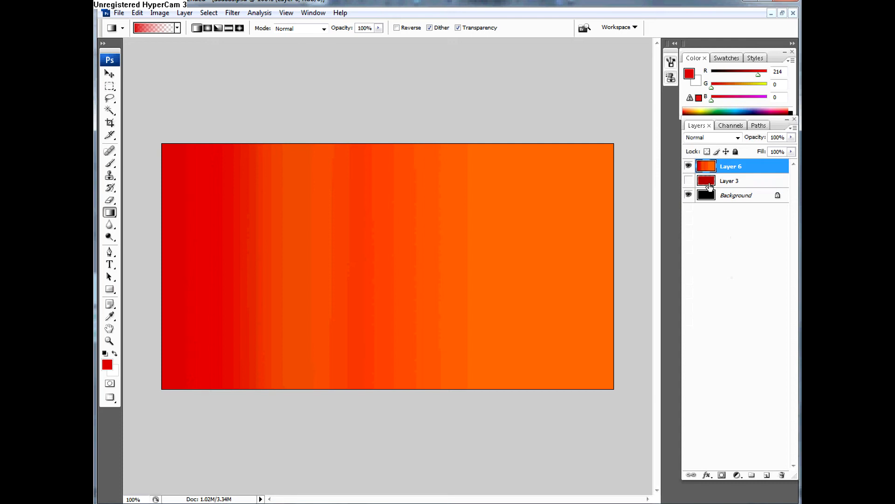
shift+click(715, 187)
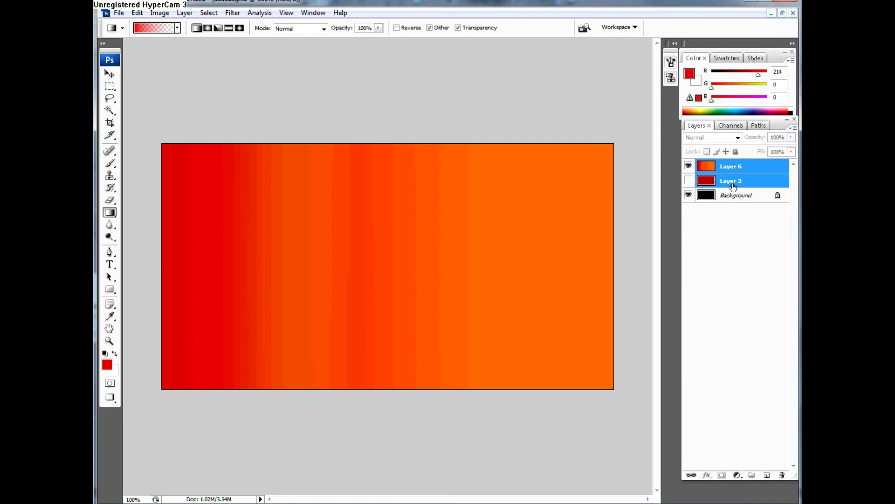
drag(715, 187, 785, 475)
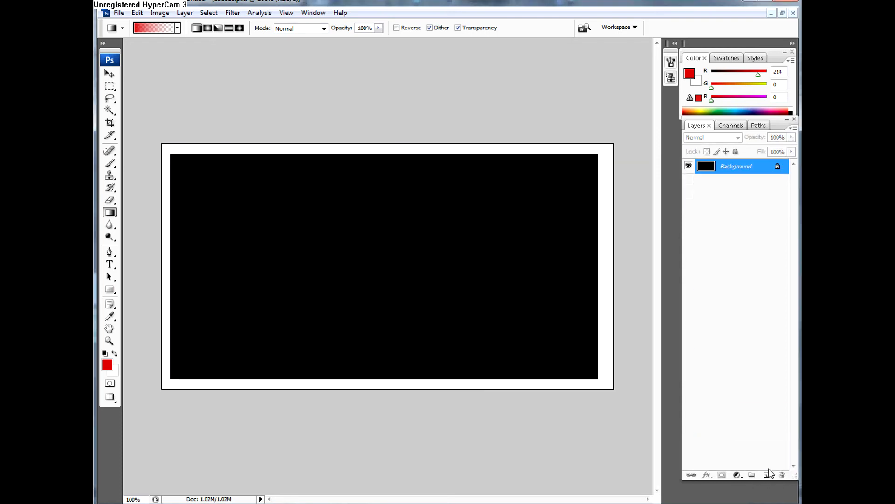
Step: Add a new layer above the Background and draw a horizontal red-to-transparent gradient from the left canvas edge
click(766, 474)
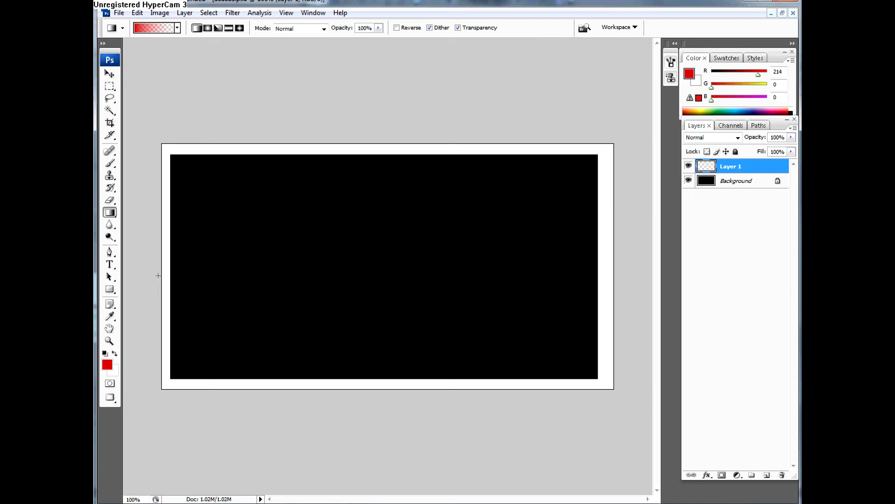
drag(163, 259, 504, 259)
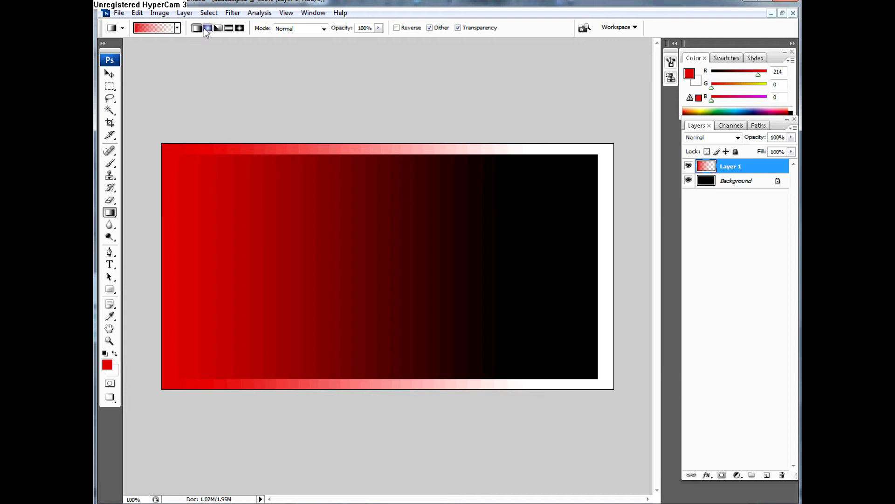
Step: Edit the Foreground to Background gradient, moving the end opacity and color stops to 67% and adding a color stop at 57%
click(178, 28)
click(119, 51)
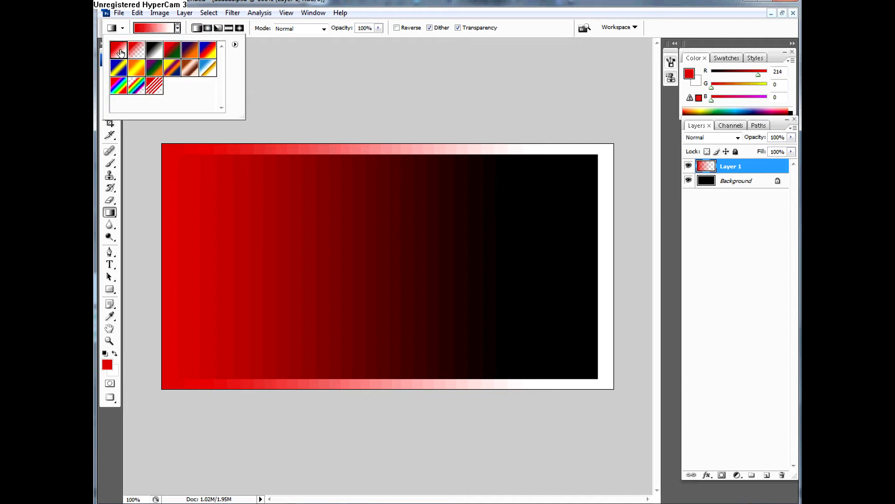
click(169, 30)
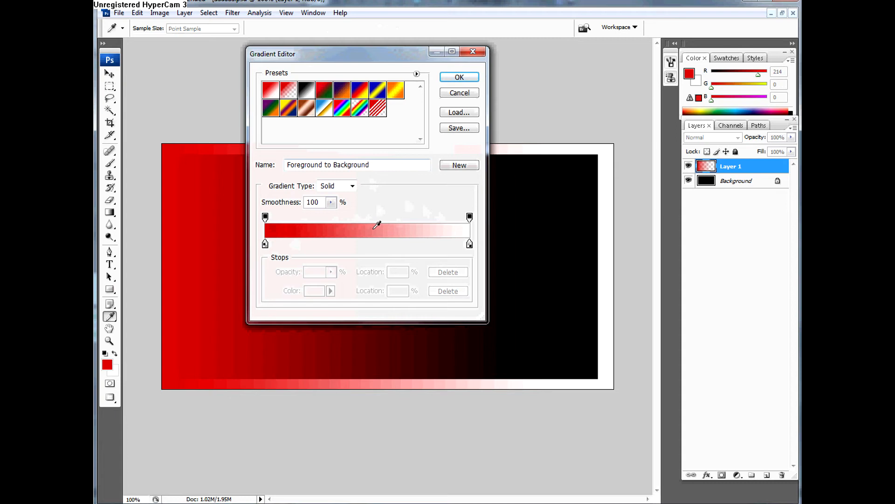
drag(469, 217, 401, 220)
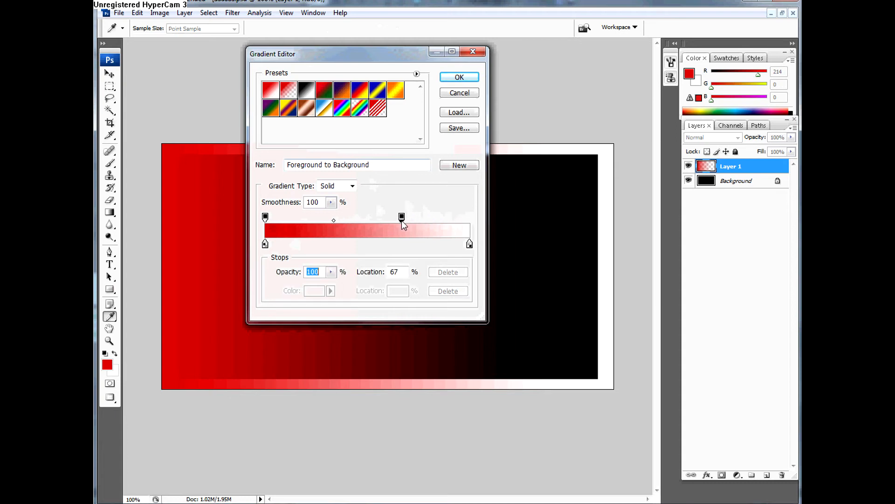
drag(470, 243, 402, 245)
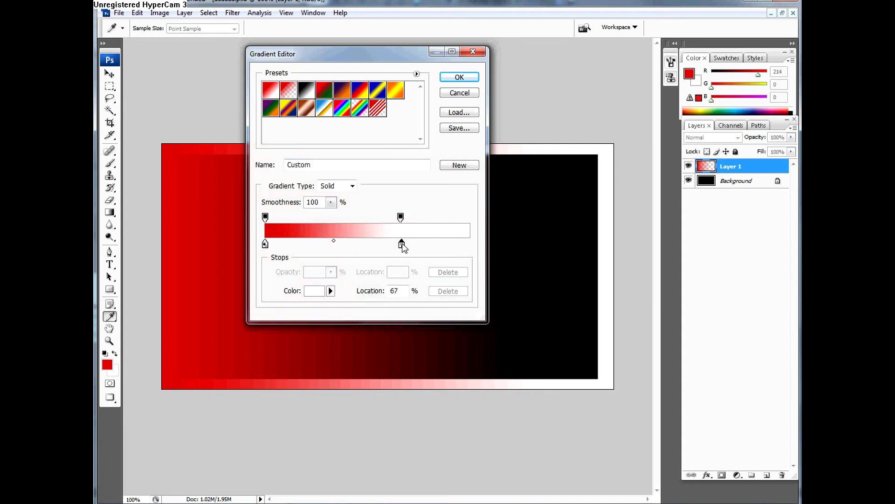
drag(337, 243, 382, 243)
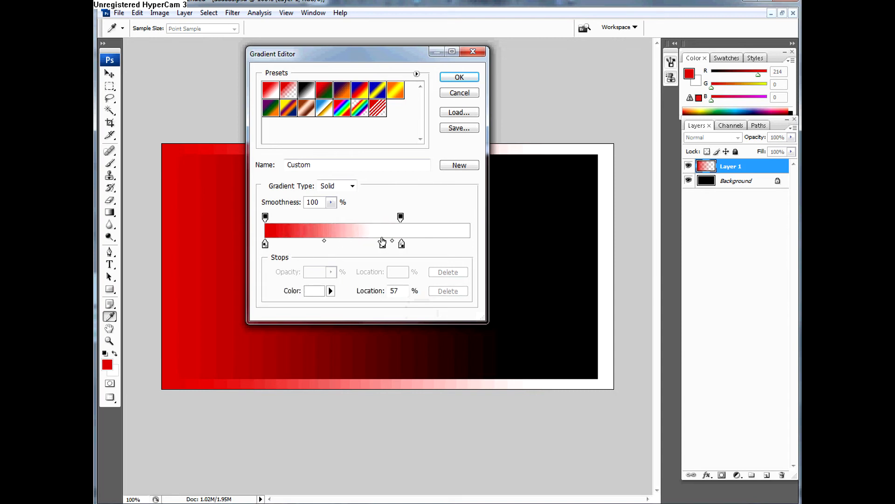
Step: Set the gradient's smoothness to 56%, keep the Solid type, and sample the 57% stop's color from the gradient bar
click(330, 202)
drag(332, 216, 302, 222)
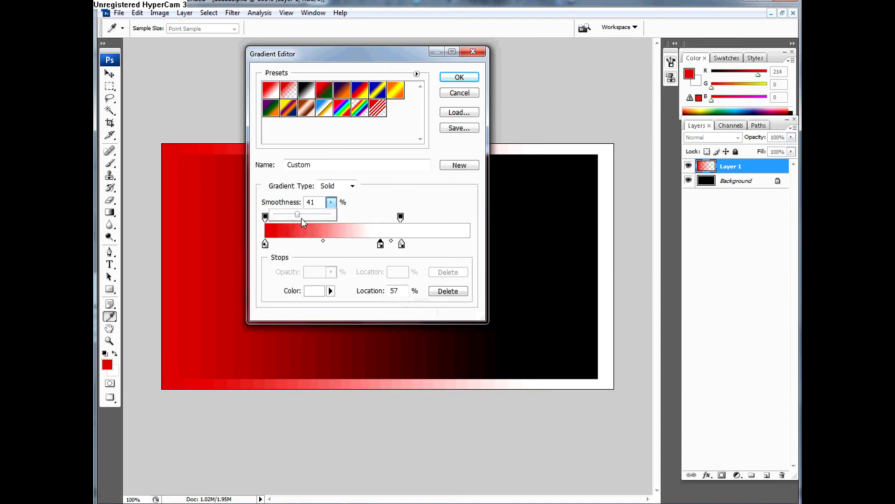
click(352, 186)
click(335, 196)
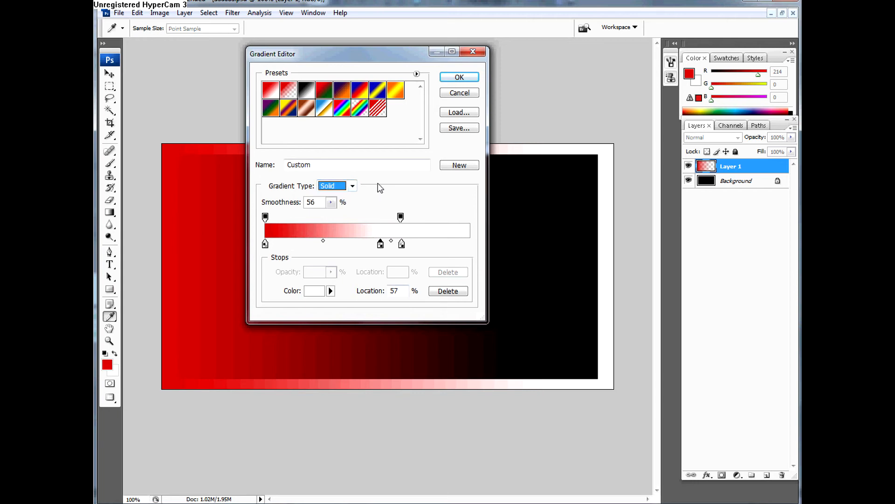
click(371, 231)
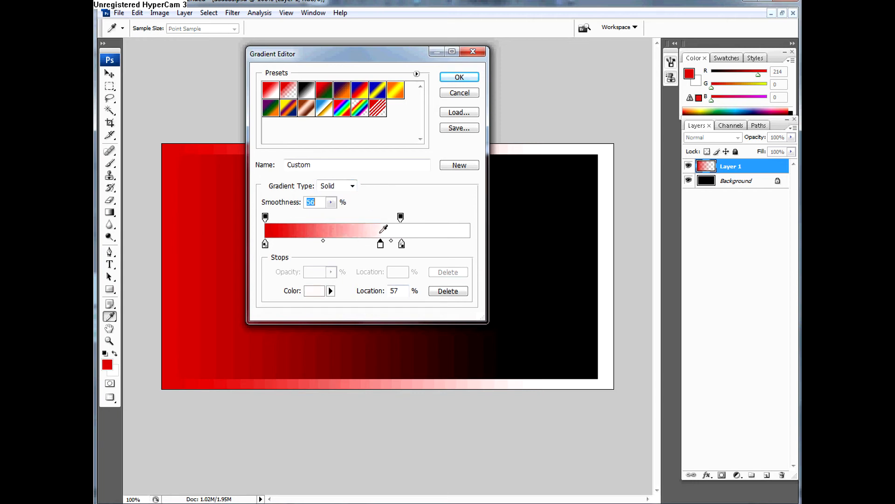
Step: Move the middle color stop to 45%, with an opacity stop added above it, and recolor it dark blue
drag(375, 221, 358, 244)
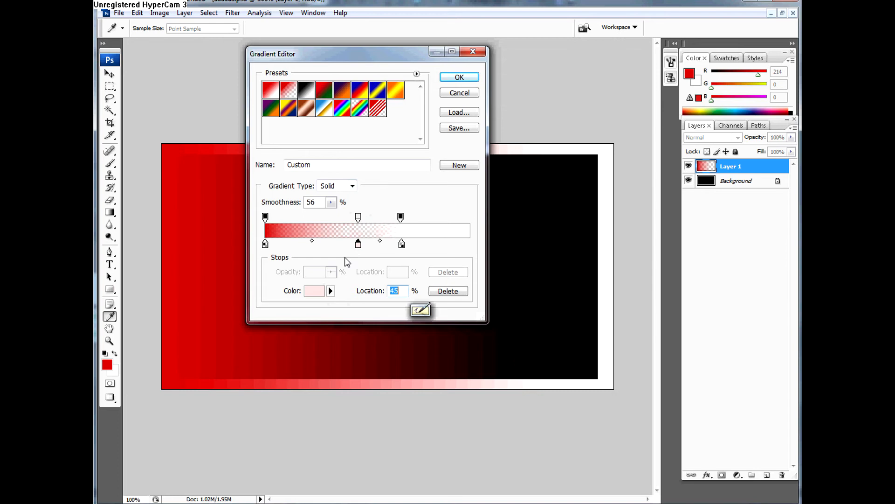
click(319, 292)
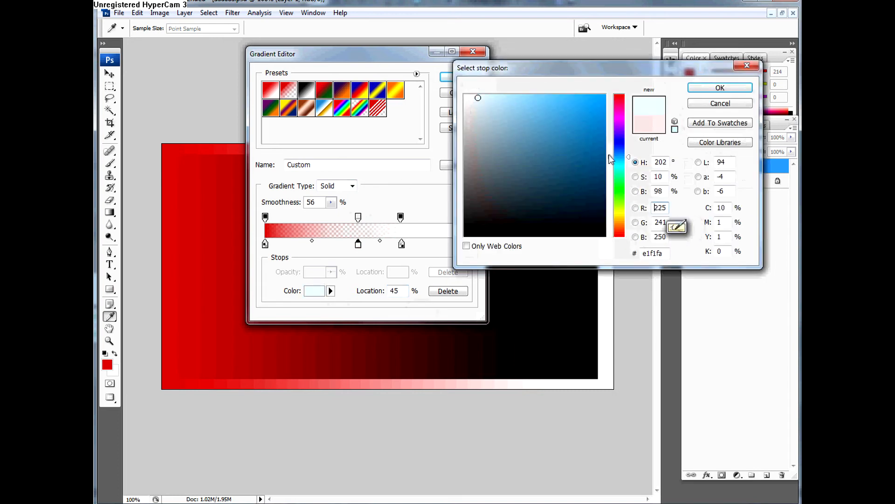
click(720, 87)
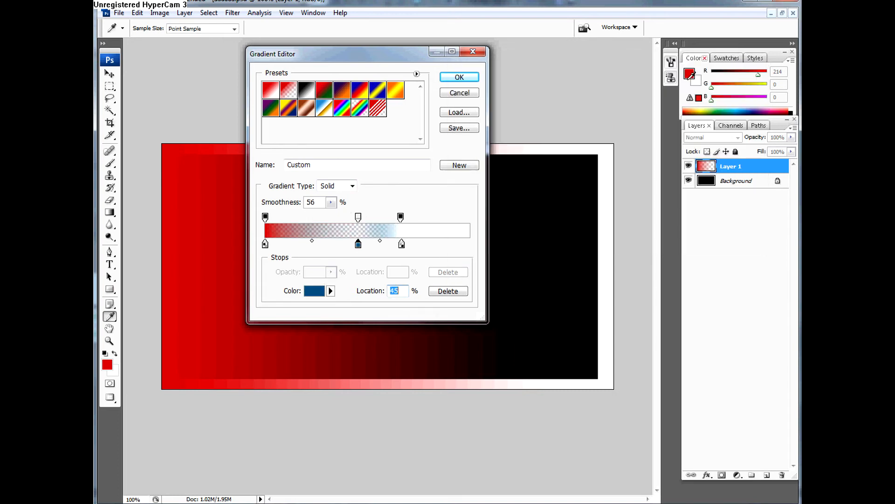
Step: Move the end opacity stop close to the gradient's end and the end color stop to 100%, and accept the gradient
drag(401, 217, 462, 217)
drag(401, 244, 469, 244)
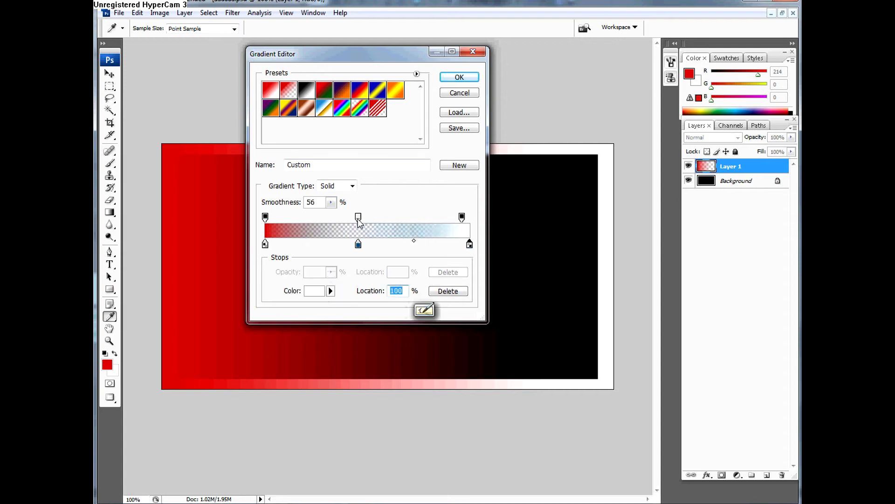
click(459, 77)
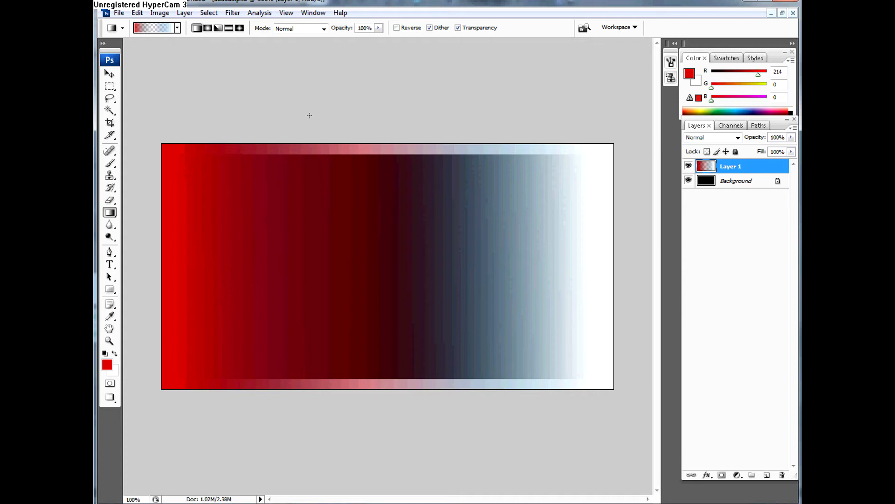
click(112, 226)
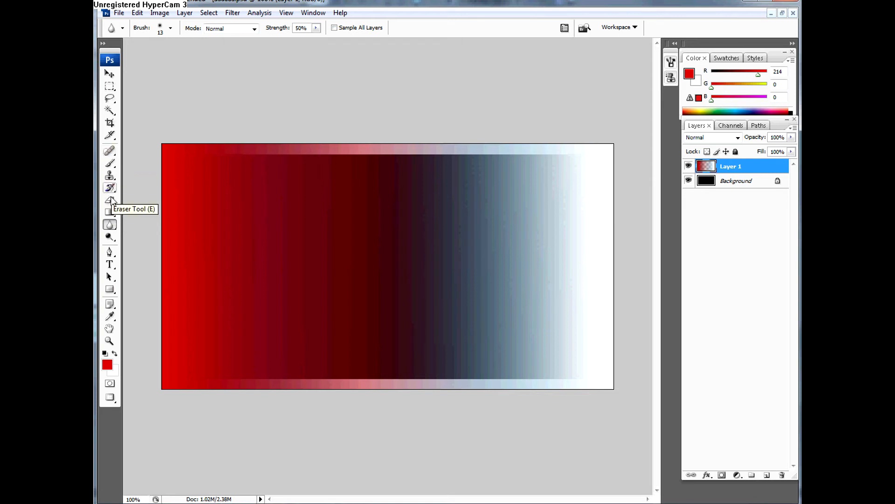
click(109, 225)
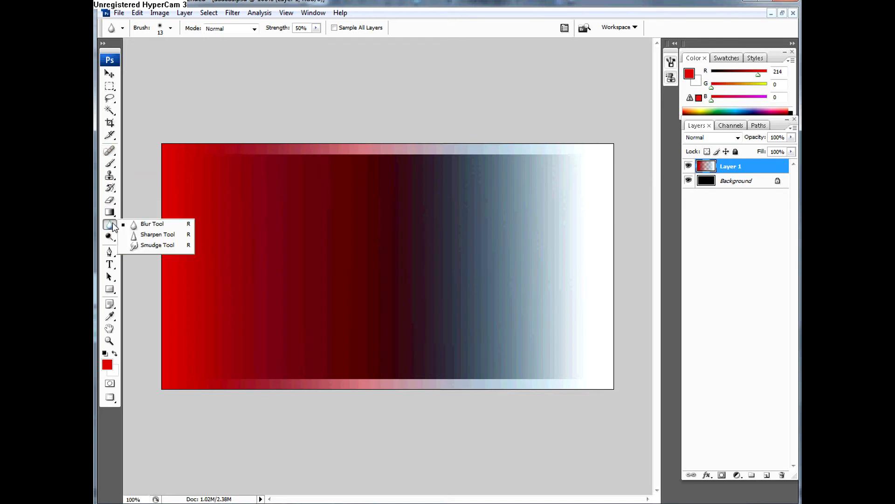
click(111, 216)
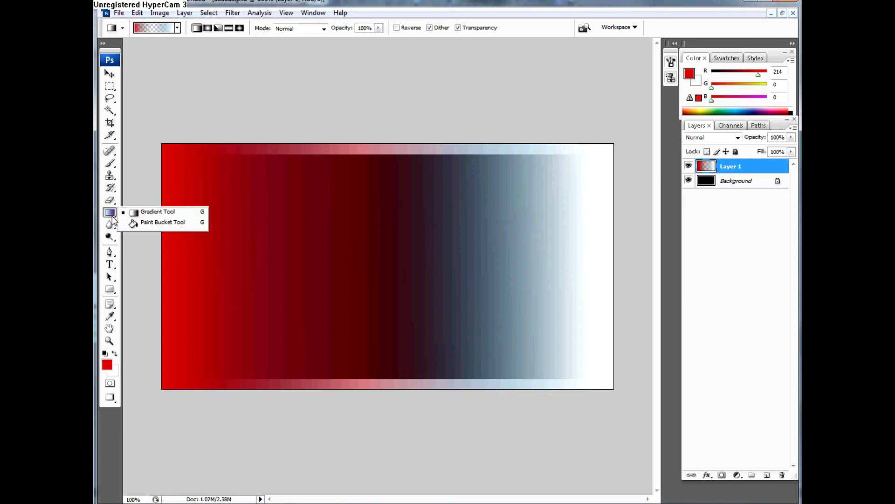
click(110, 200)
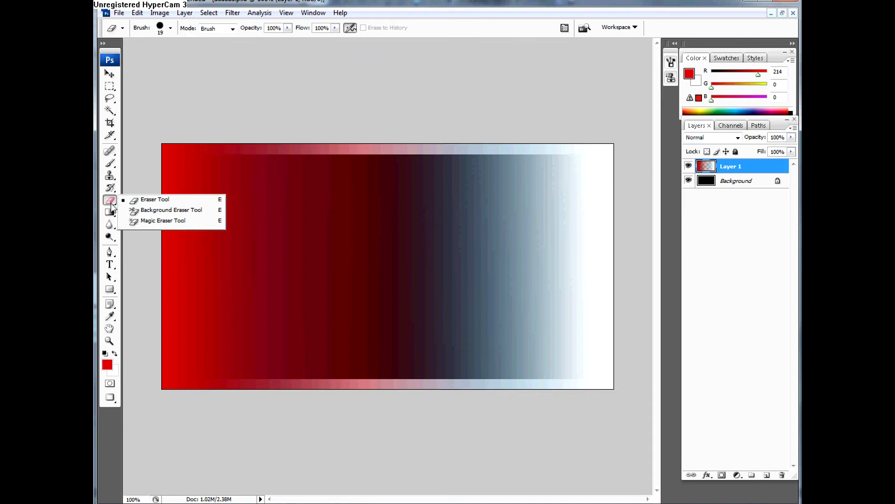
click(111, 213)
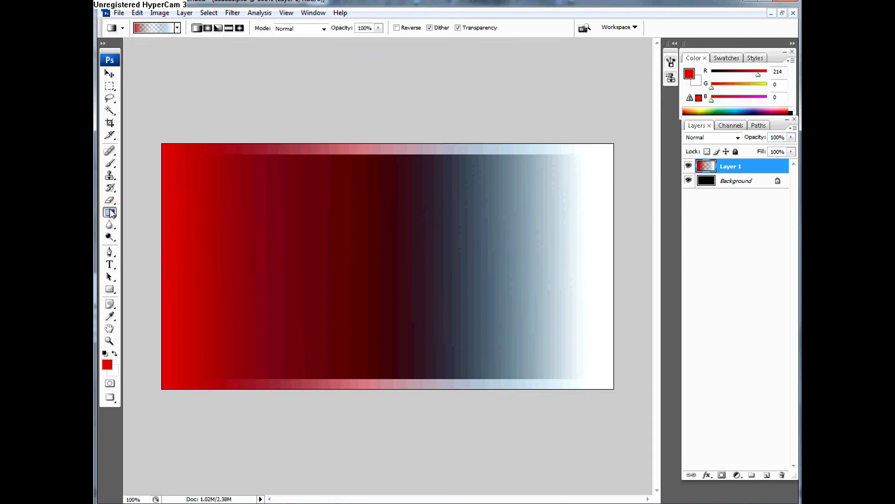
click(110, 180)
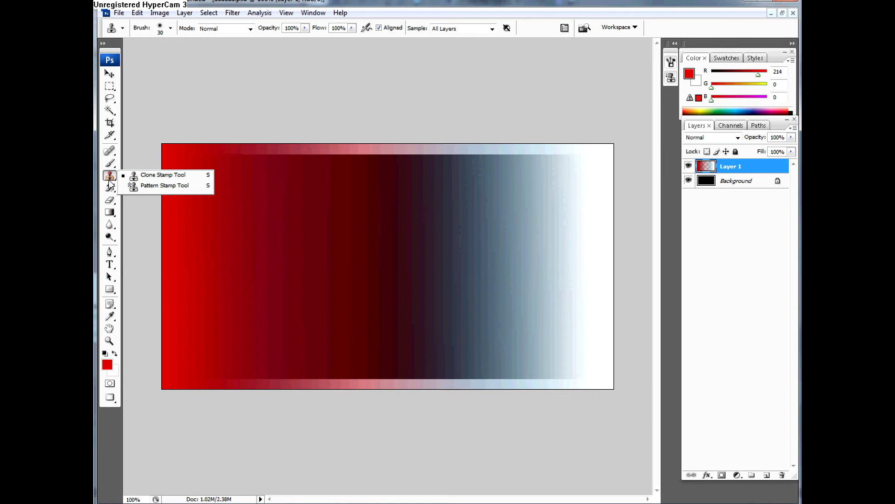
click(109, 213)
click(110, 224)
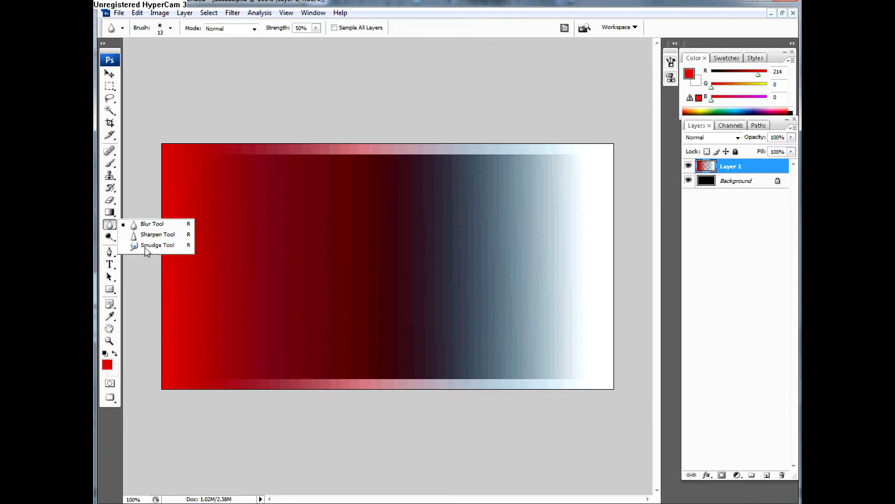
click(458, 236)
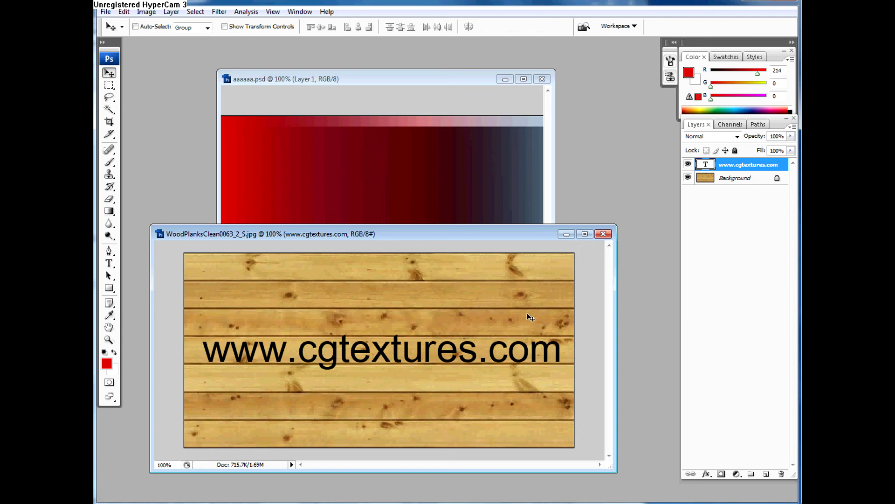
Step: Duplicate the wood planks image's Background layer with the text layer hidden, and copy the duplicate into aaaaaa.psd over the gradient
click(688, 164)
drag(711, 181, 752, 471)
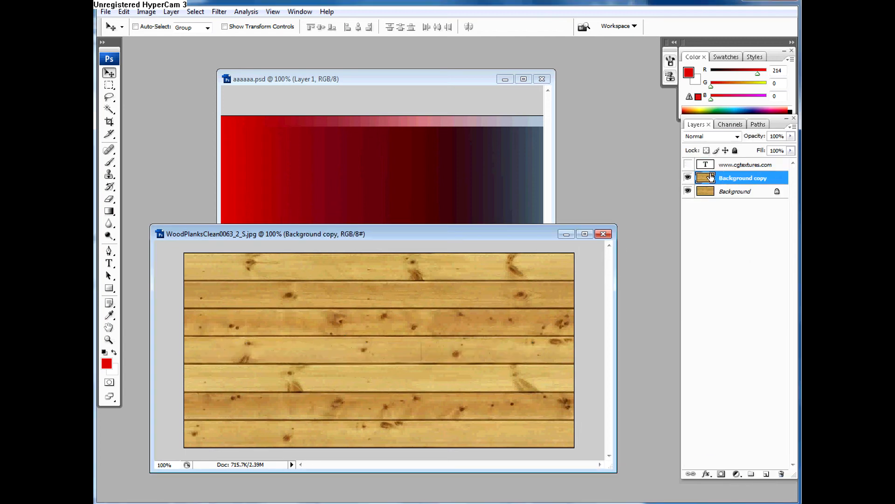
drag(708, 179, 444, 171)
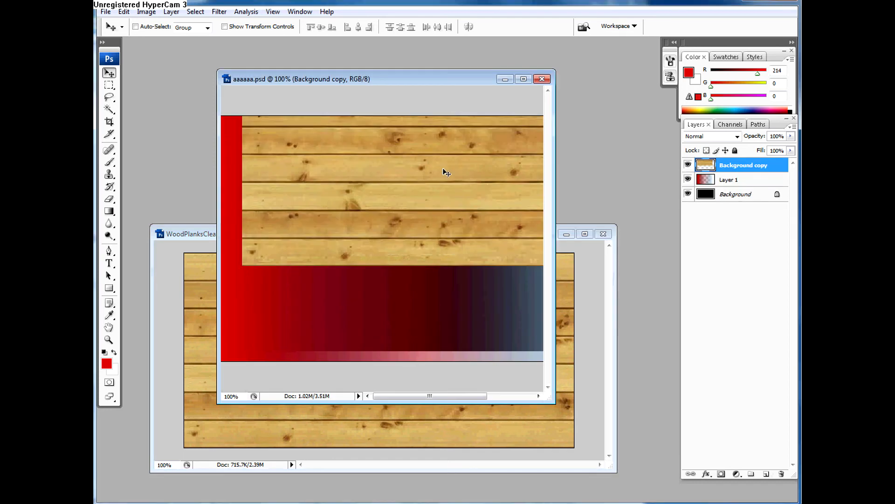
drag(400, 189, 378, 275)
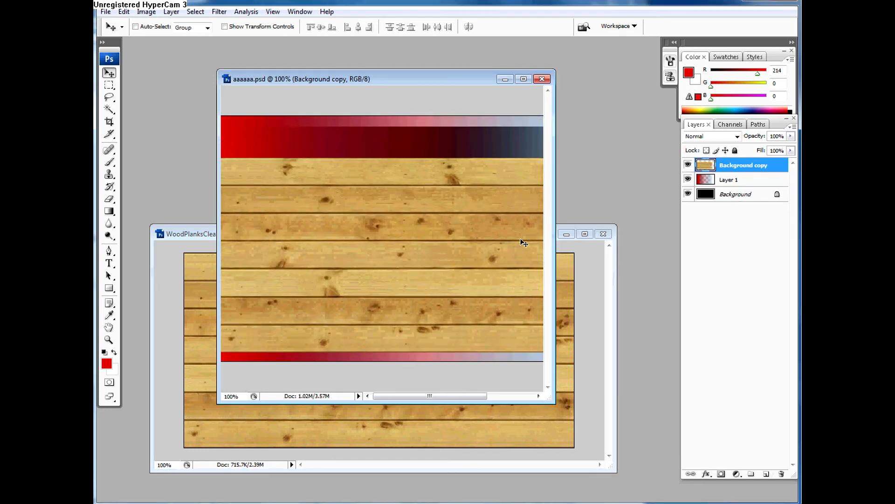
click(601, 322)
click(689, 165)
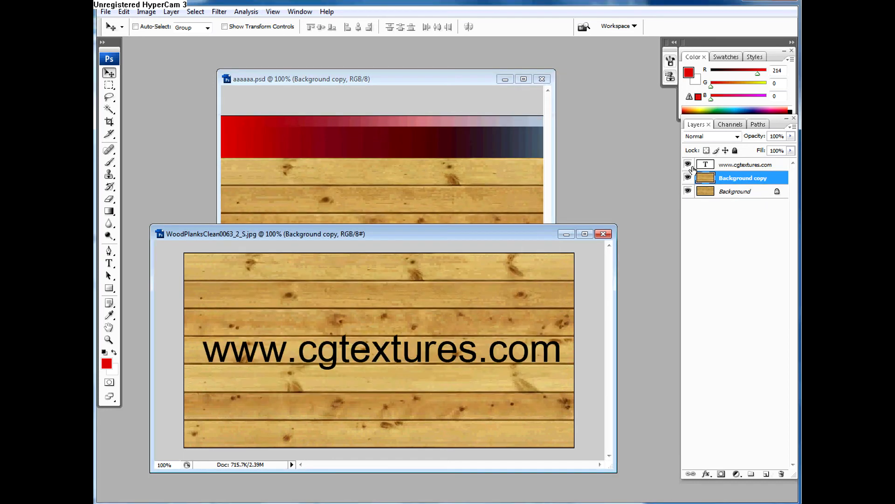
click(689, 165)
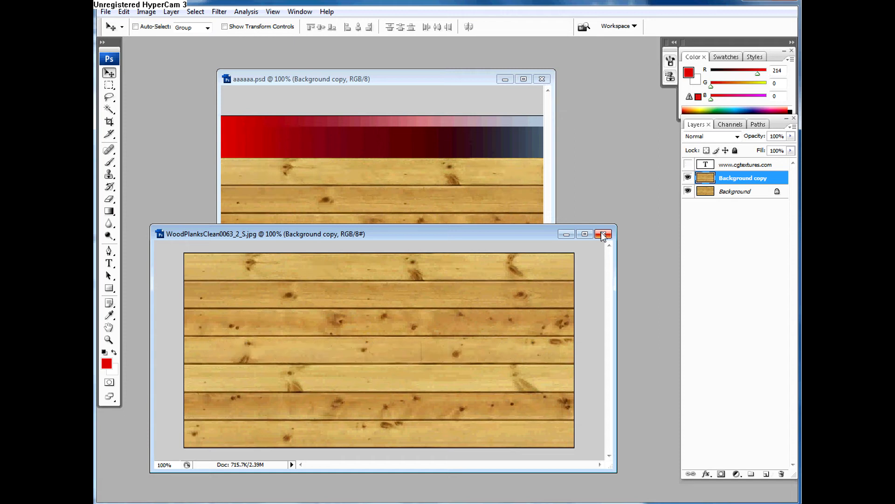
click(604, 234)
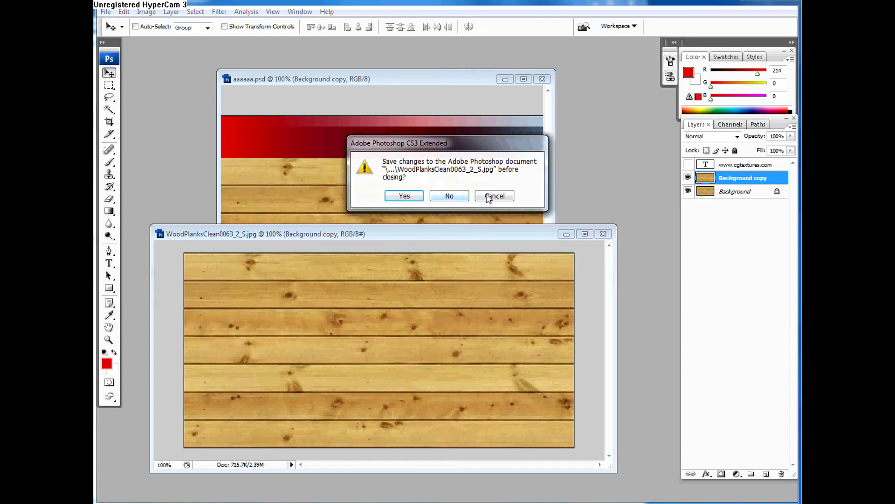
click(493, 196)
Step: Copy the wood planks layer into aaaaaa.psd once more and delete that extra copy
drag(721, 180, 431, 121)
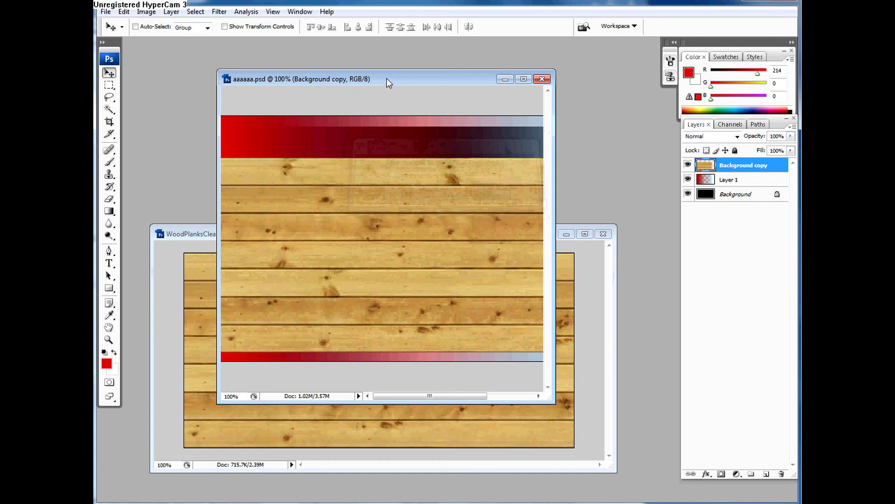
drag(388, 79, 424, 61)
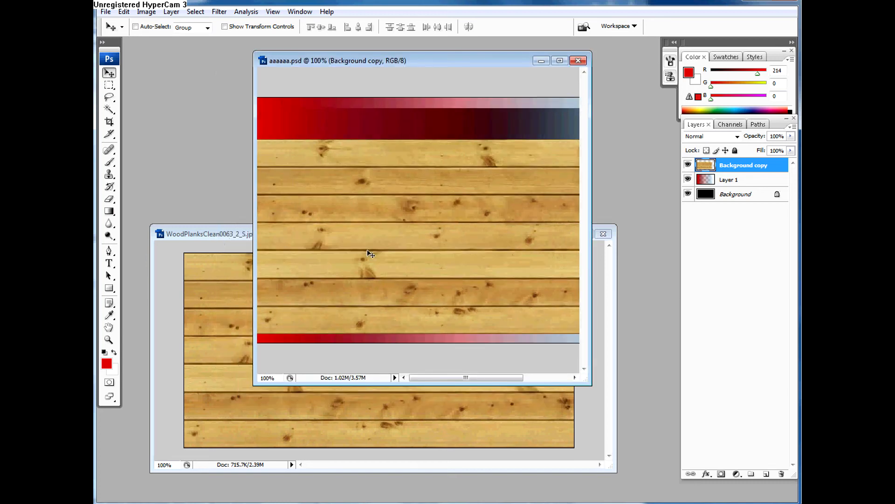
click(233, 259)
drag(704, 179, 401, 135)
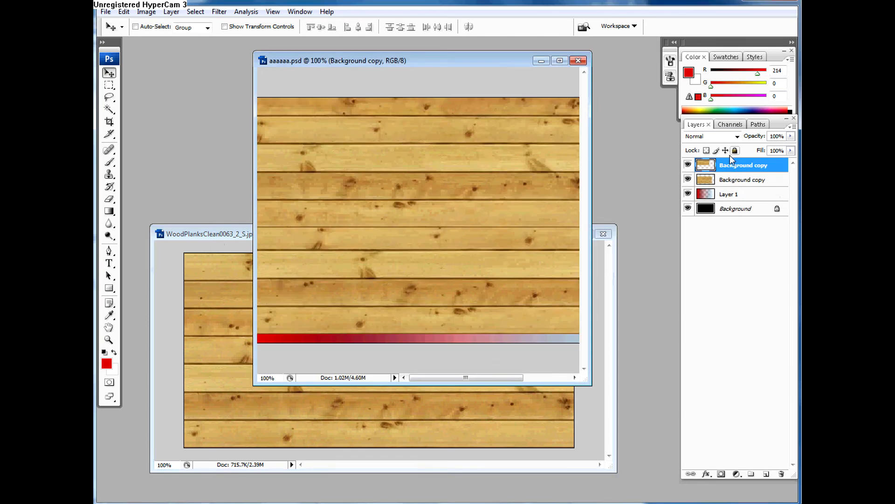
drag(725, 165, 786, 473)
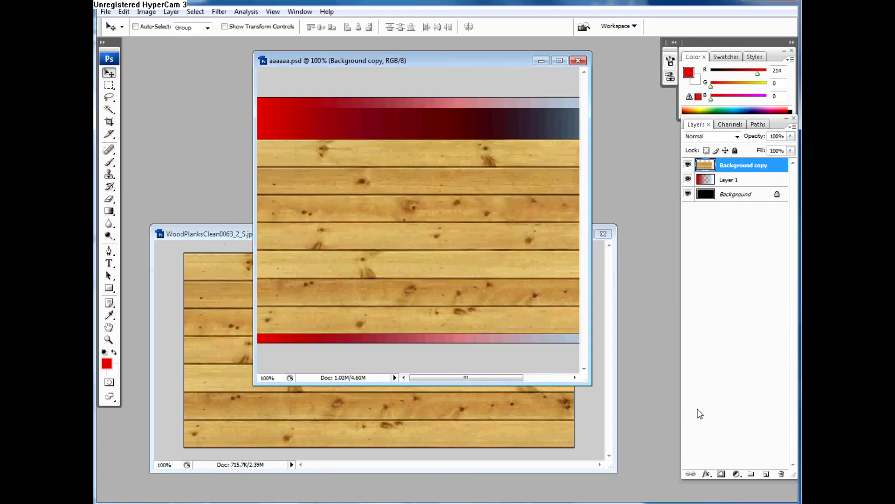
Step: Close the wood planks image without saving, and center the planks layer more evenly over the gradient in the maximized aaaaaa.psd
click(604, 235)
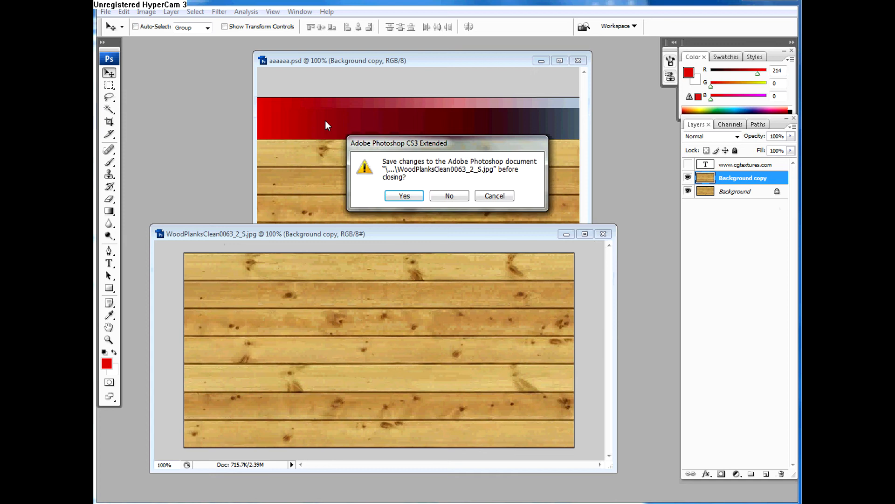
click(451, 197)
drag(399, 64, 345, 84)
double_click(344, 85)
drag(232, 267, 241, 243)
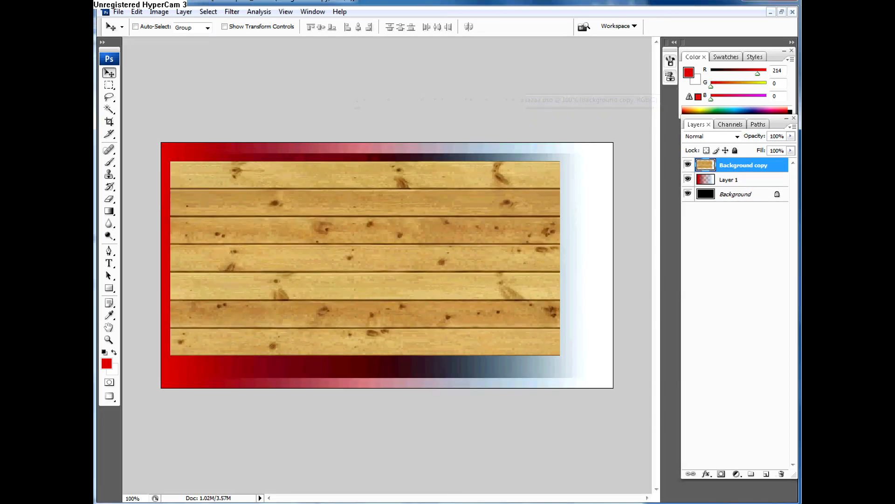
Step: Soften the knots and grain on the second plank from the bottom using the Blur tool at 50% strength
click(111, 226)
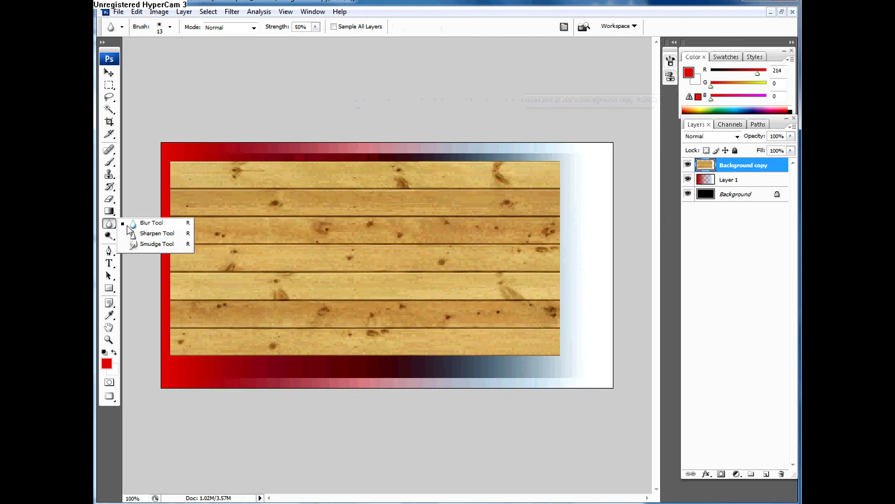
click(128, 223)
key(ctrl+plus)
key(ctrl+plus)
key(ctrl+plus)
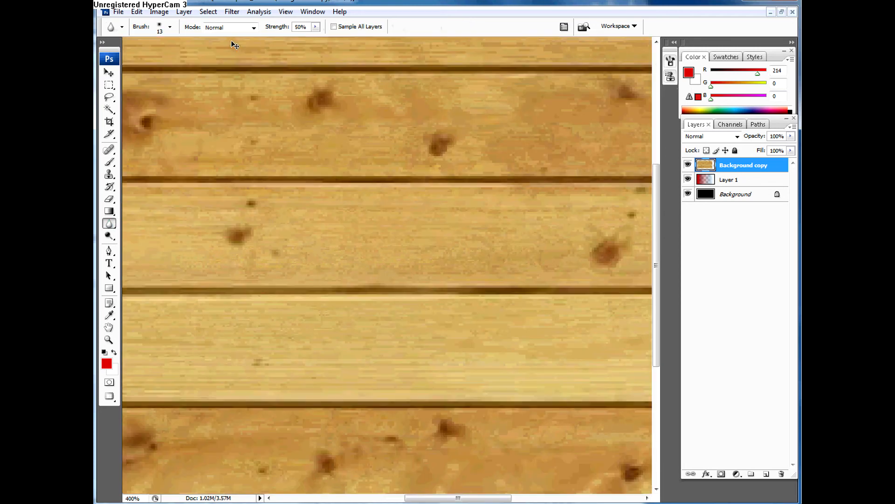
mouse_move(450, 459)
mouse_down()
mouse_move(424, 431)
mouse_move(374, 415)
mouse_move(471, 433)
mouse_move(311, 467)
mouse_move(365, 449)
mouse_move(381, 431)
mouse_move(413, 430)
mouse_move(300, 406)
mouse_move(274, 414)
mouse_move(296, 416)
mouse_move(276, 474)
mouse_move(270, 470)
mouse_move(348, 409)
mouse_move(412, 406)
mouse_move(256, 410)
mouse_move(244, 393)
mouse_move(214, 407)
mouse_up()
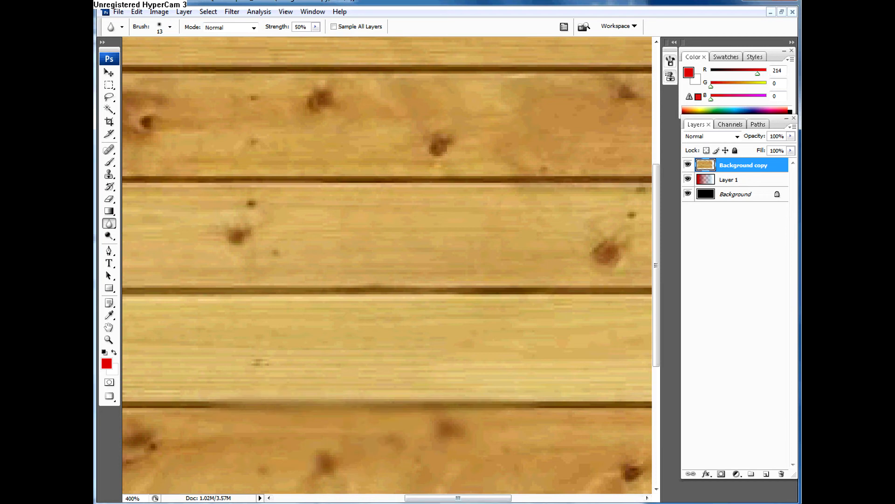
Step: Sharpen the small knots on the middle plank using the Sharpen tool at 50% strength
click(109, 224)
click(132, 235)
mouse_move(244, 237)
mouse_down()
mouse_move(228, 232)
mouse_move(247, 203)
mouse_up()
key(ctrl+minus)
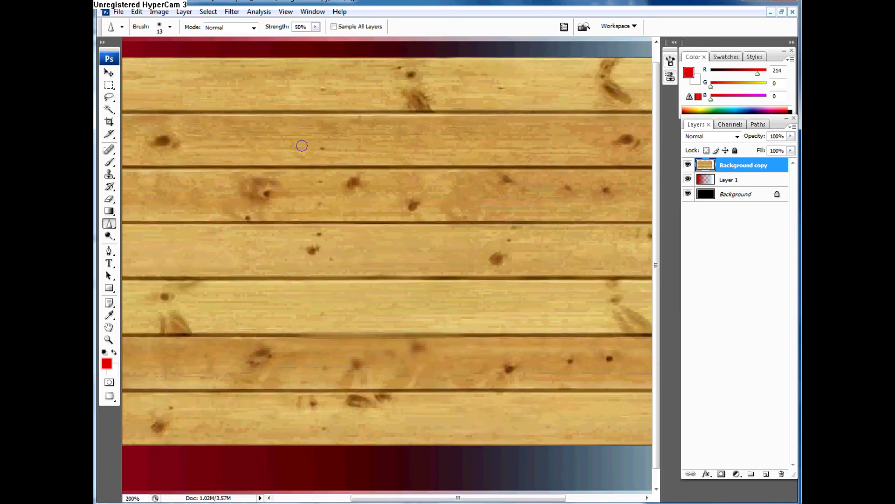
Step: Enlarge the Sharpen brush to 60 and heavily sharpen the grain along the second plank from the top
key(bracketright)
key(bracketright)
key(bracketright)
key(bracketright)
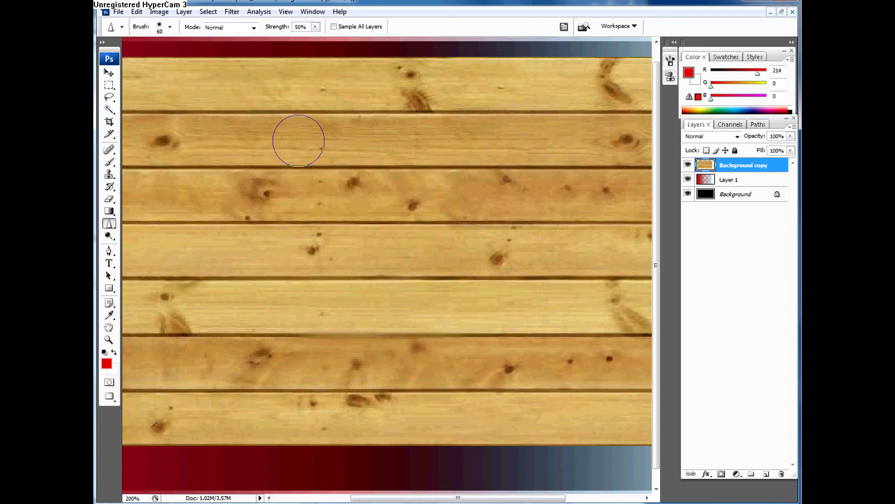
mouse_move(391, 149)
mouse_down()
mouse_move(262, 131)
mouse_move(371, 151)
mouse_move(308, 142)
mouse_move(238, 174)
mouse_move(212, 139)
mouse_move(359, 142)
mouse_move(439, 156)
mouse_move(458, 154)
mouse_move(461, 139)
mouse_move(328, 137)
mouse_move(492, 142)
mouse_move(200, 140)
mouse_up()
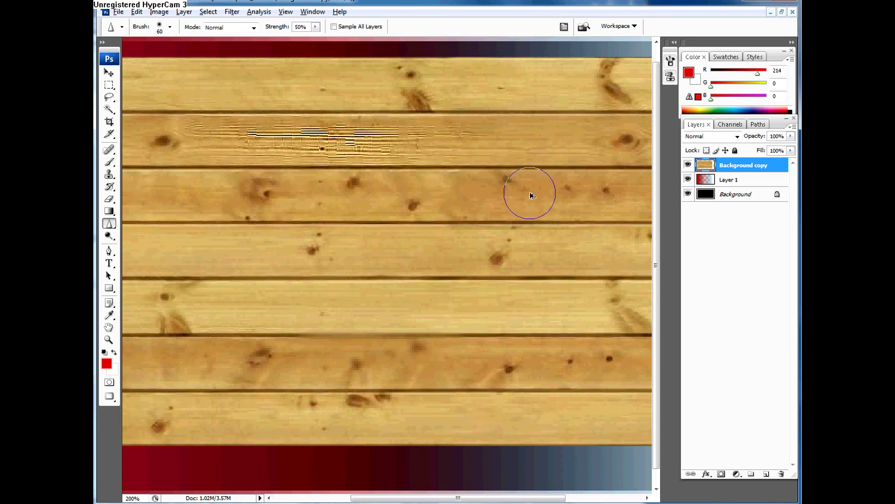
Step: Step back through the history to remove the heavy sharpening strokes on the second plank
key(ctrl+alt+z)
key(ctrl+alt+z)
key(ctrl+alt+z)
key(ctrl+alt+z)
key(ctrl+alt+z)
key(ctrl+alt+z)
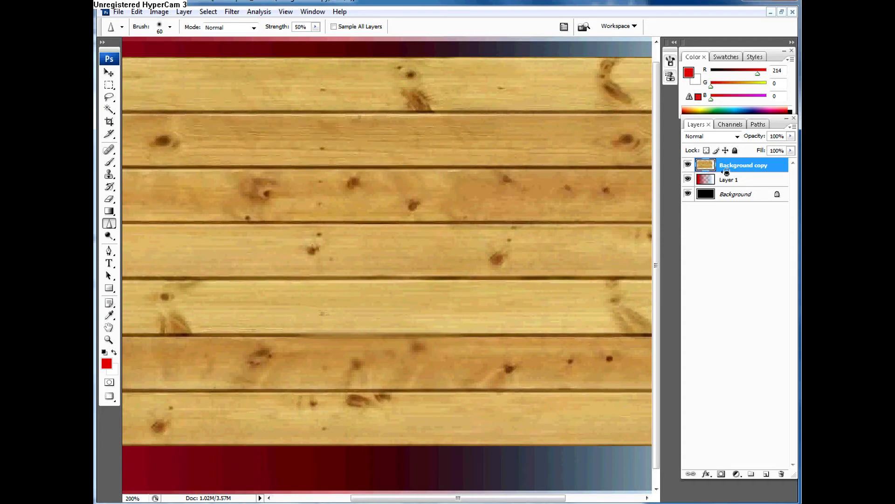
Step: Duplicate the wood planks layer and undo the duplication
key(ctrl+j)
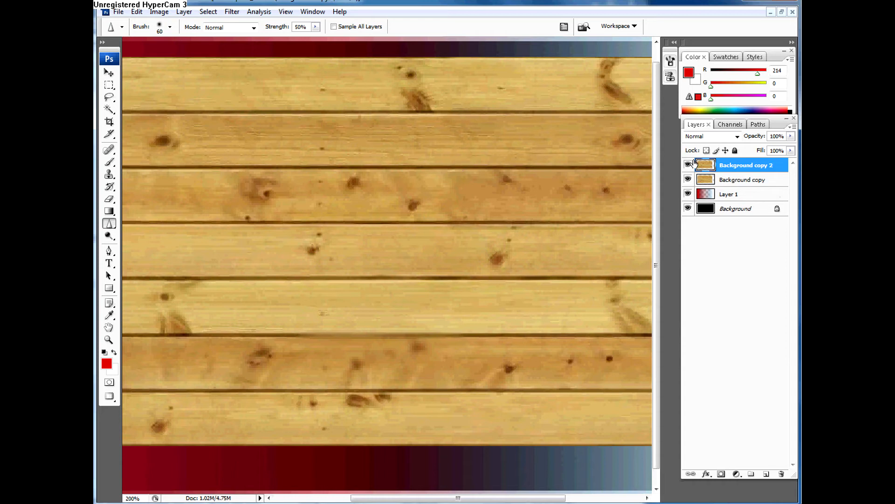
key(ctrl+z)
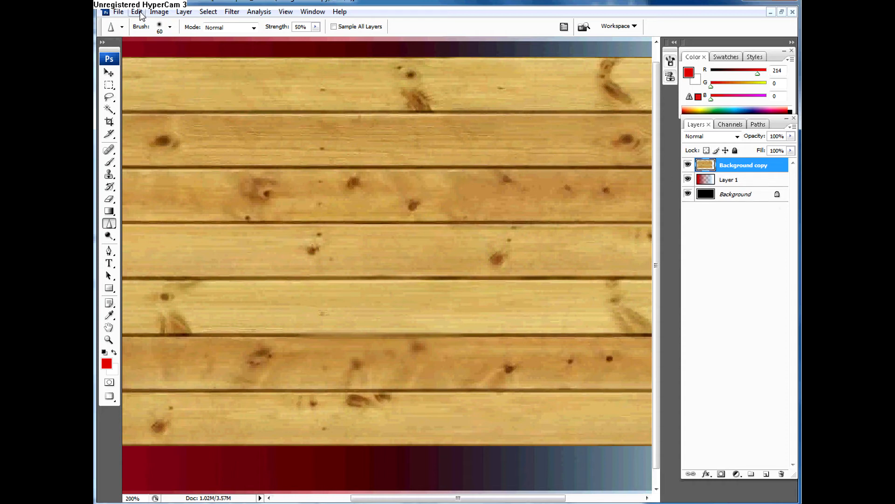
Step: Restore the selection, copy the wood planks from the Background copy layer, and paste them onto a new layer
click(140, 14)
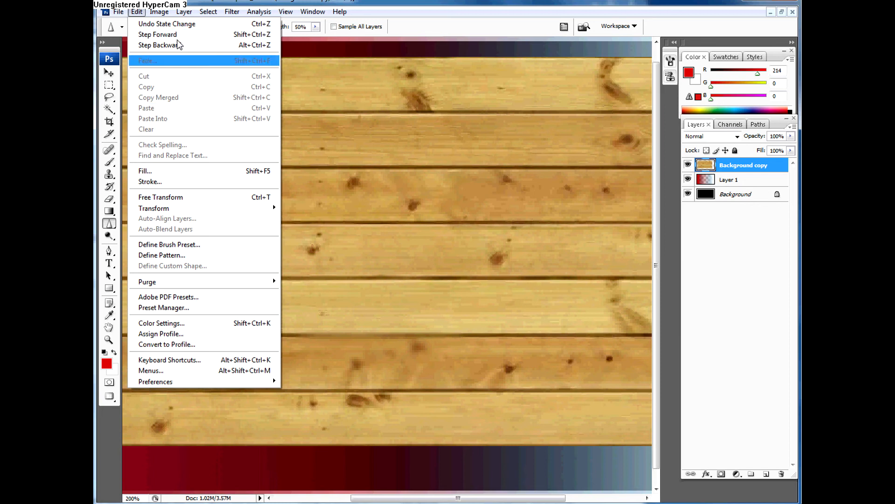
click(210, 24)
click(136, 12)
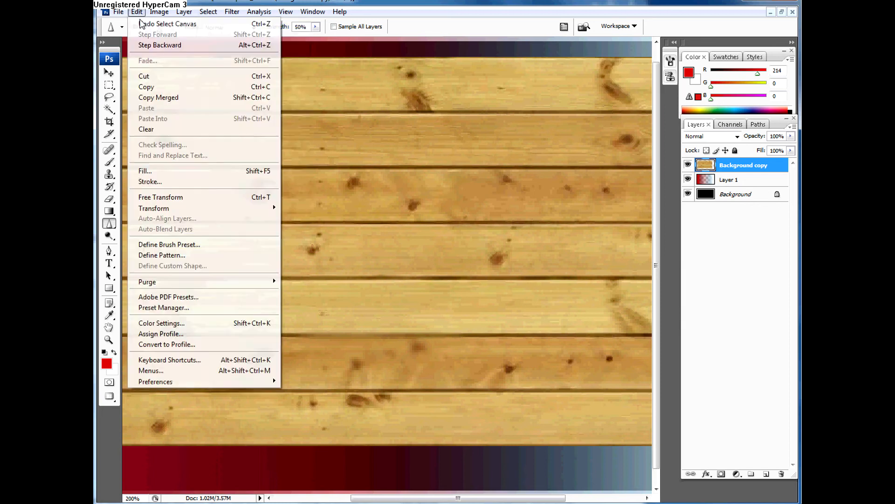
click(154, 89)
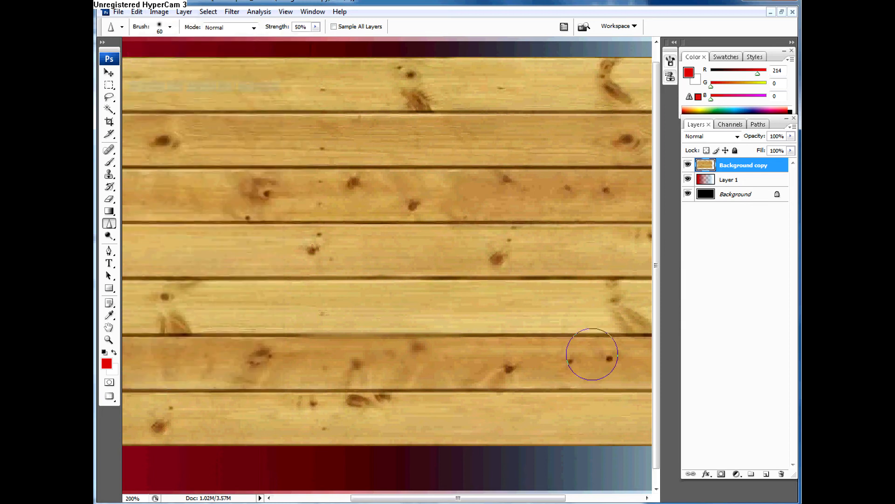
click(770, 475)
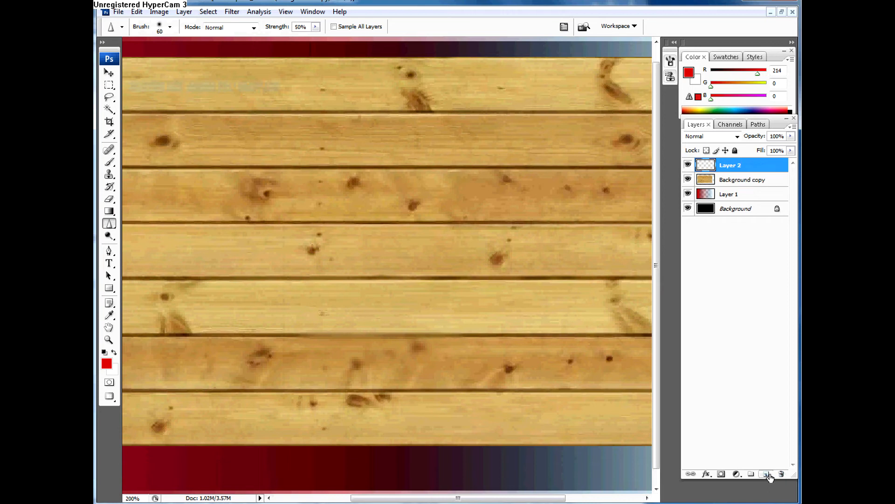
click(137, 12)
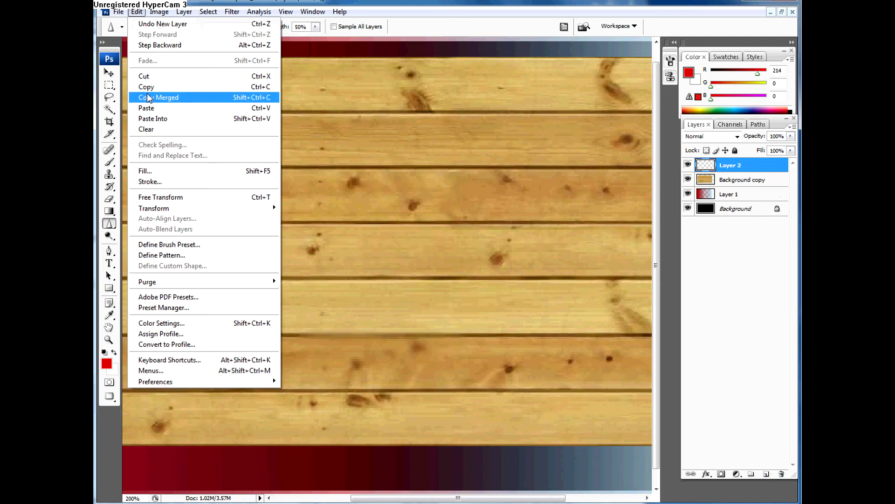
click(146, 107)
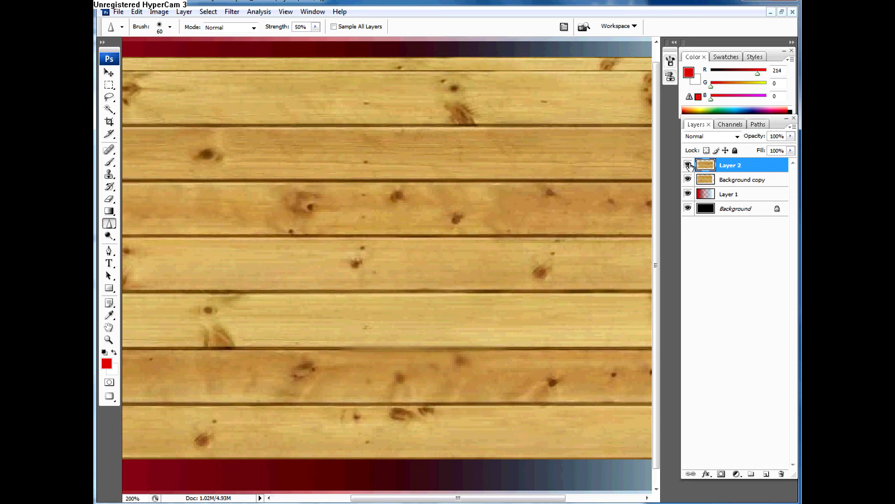
Step: Move the pasted planks into line with the original planks beneath after checking the layer's visibility
click(688, 165)
click(689, 165)
key(v)
mouse_move(532, 240)
mouse_down()
mouse_move(461, 250)
mouse_move(463, 288)
mouse_move(430, 267)
mouse_move(424, 248)
mouse_up()
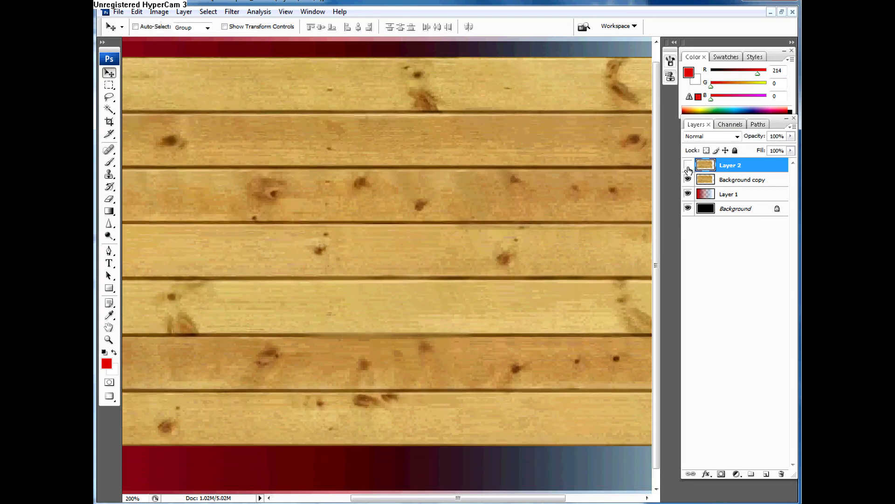
Step: Duplicate the Background copy layer and sharpen the grain on the duplicate's second and third planks with a size 60 brush at 50% strength
click(725, 183)
key(ctrl+j)
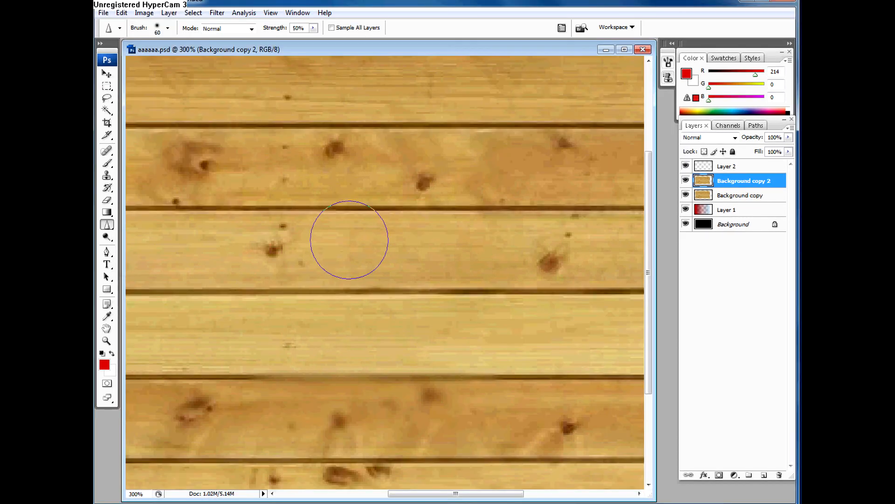
key(ctrl+minus)
key(ctrl+minus)
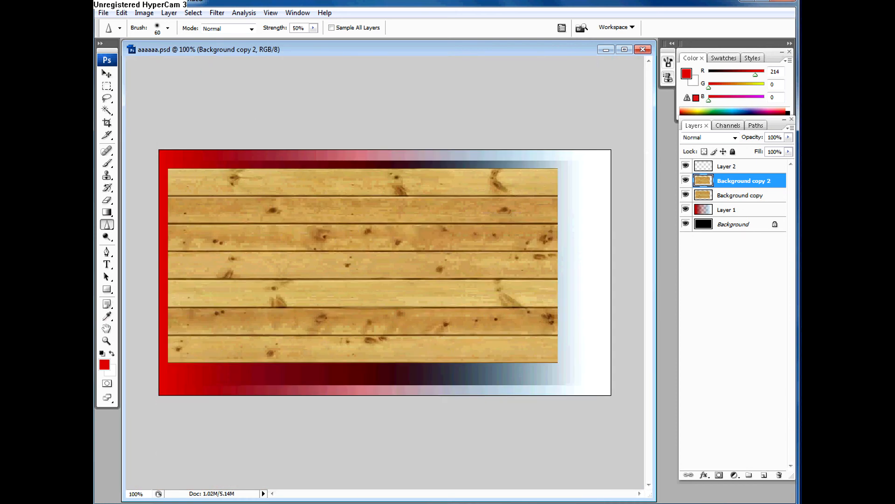
right_click(107, 224)
click(140, 224)
right_click(107, 229)
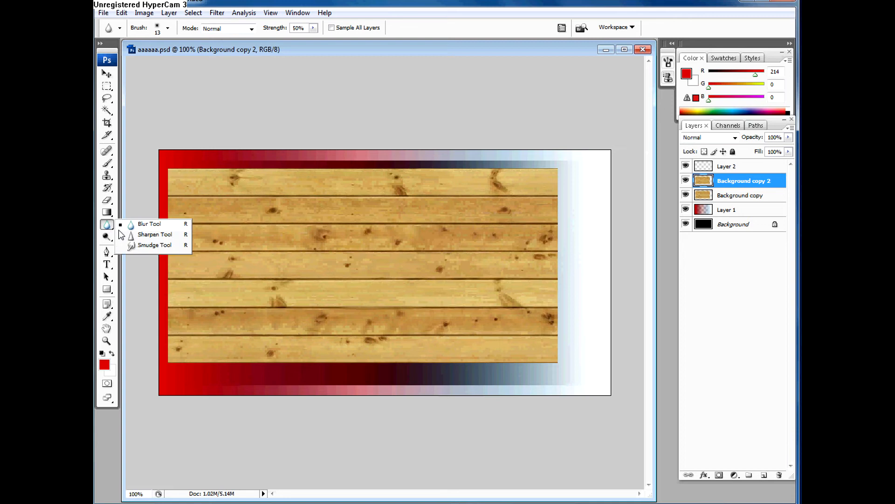
click(135, 234)
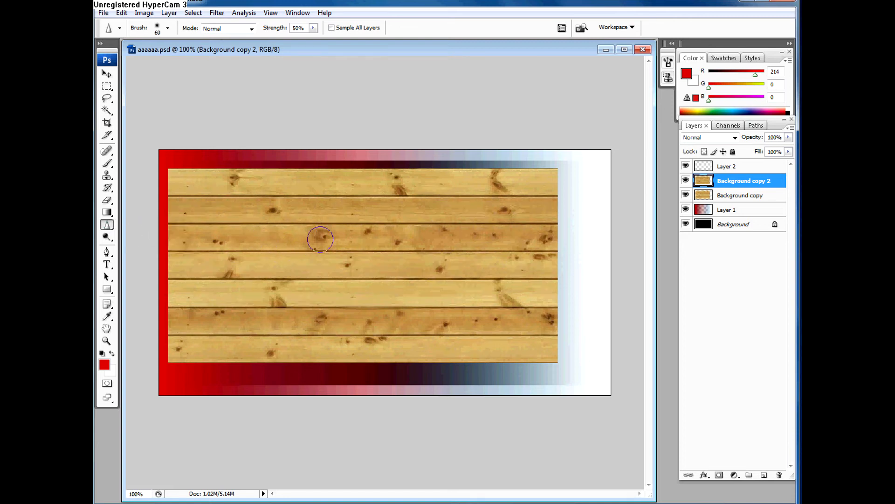
mouse_move(255, 235)
mouse_down()
mouse_move(218, 238)
mouse_move(310, 229)
mouse_move(333, 204)
mouse_move(319, 214)
mouse_move(290, 210)
mouse_move(340, 204)
mouse_move(247, 205)
mouse_up()
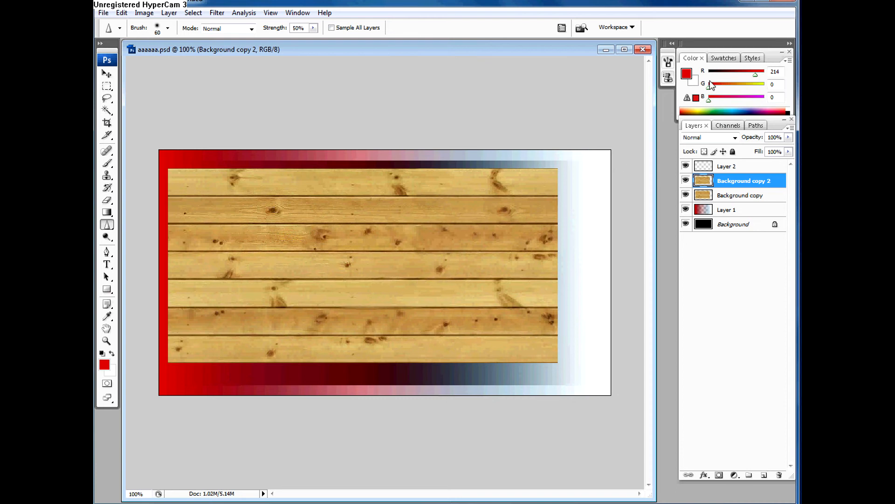
Step: Compare the sharpened duplicate with the original planks layer by toggling the duplicate's visibility
click(686, 180)
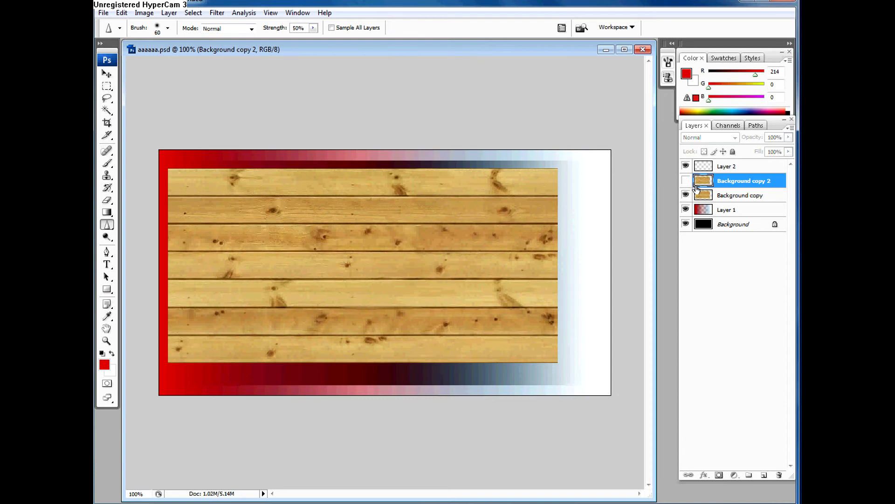
click(686, 182)
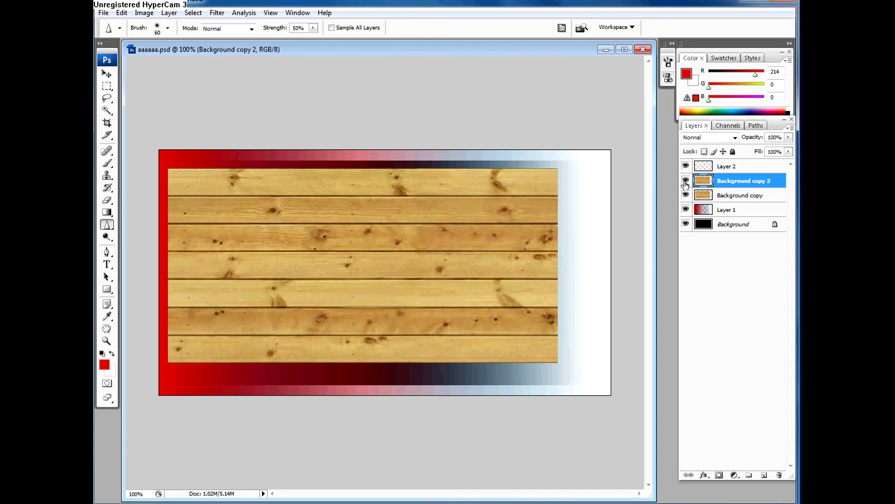
click(687, 182)
click(688, 183)
click(688, 183)
click(696, 194)
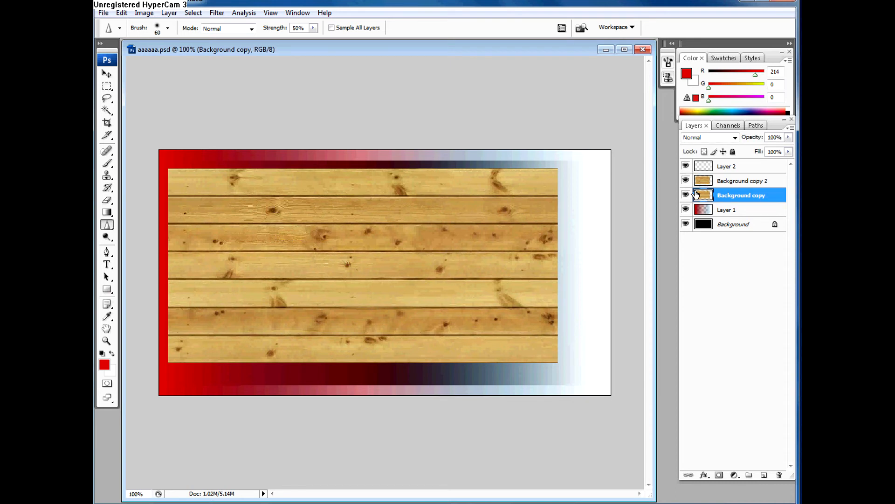
click(687, 182)
click(723, 182)
click(710, 201)
click(731, 183)
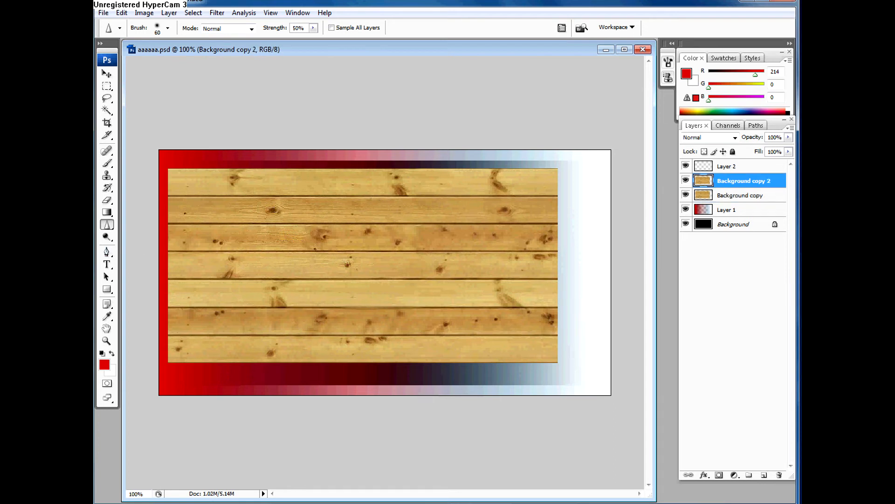
Step: Smudge the knots on the upper planks and distort the seams between the top three planks using the Smudge tool at 50% strength
right_click(108, 227)
click(131, 245)
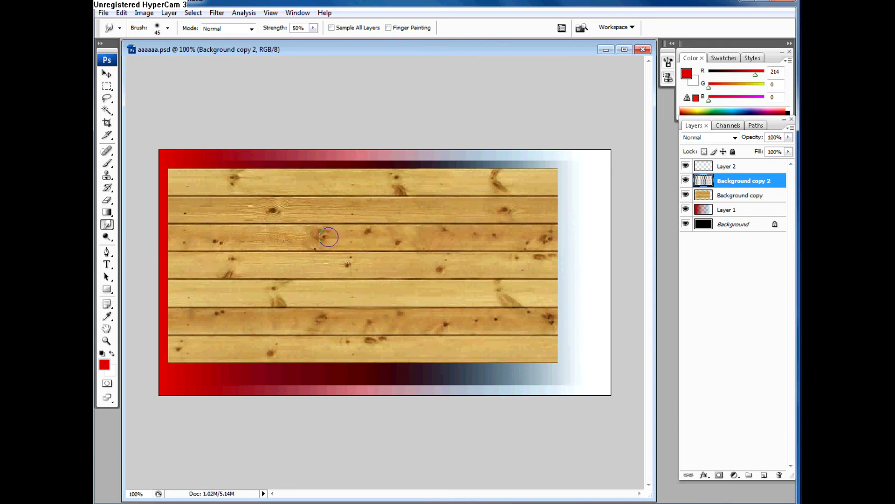
mouse_move(329, 239)
mouse_down()
mouse_move(249, 247)
mouse_move(331, 233)
mouse_move(252, 232)
mouse_up()
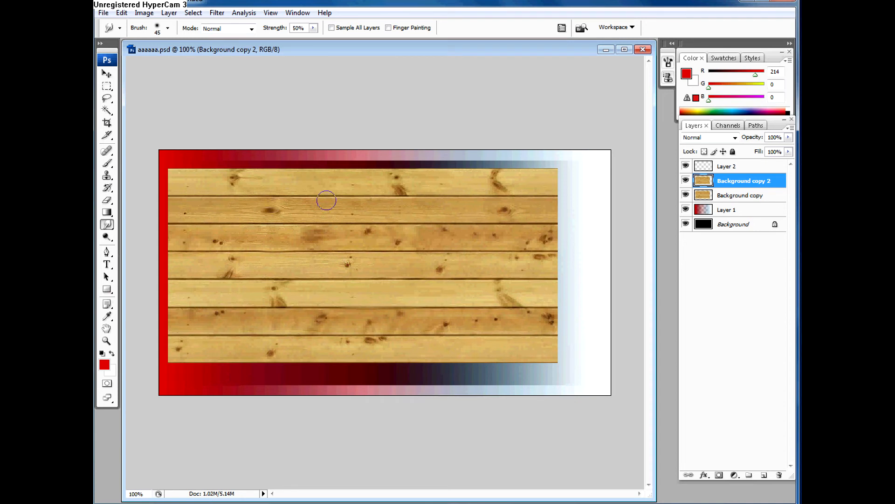
mouse_move(331, 197)
mouse_down()
mouse_move(298, 204)
mouse_move(329, 196)
mouse_move(322, 204)
mouse_move(313, 199)
mouse_move(328, 199)
mouse_move(293, 194)
mouse_move(311, 193)
mouse_up()
mouse_move(453, 196)
mouse_down()
mouse_move(425, 178)
mouse_move(448, 201)
mouse_move(386, 185)
mouse_move(397, 196)
mouse_move(365, 200)
mouse_move(411, 200)
mouse_move(331, 201)
mouse_up()
mouse_move(491, 222)
mouse_down()
mouse_move(504, 235)
mouse_move(496, 226)
mouse_move(493, 241)
mouse_move(502, 240)
mouse_move(495, 228)
mouse_up()
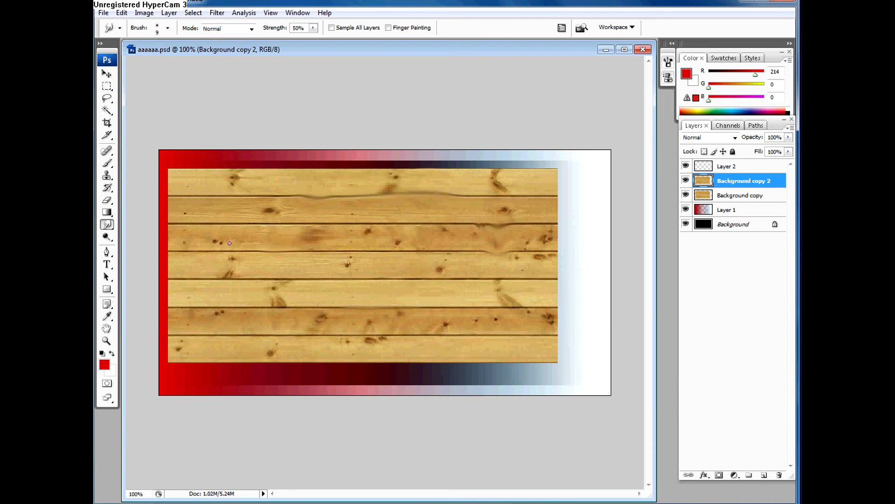
Step: Hide and reshow both wood plank layers to examine the gradient layer beneath them
click(107, 225)
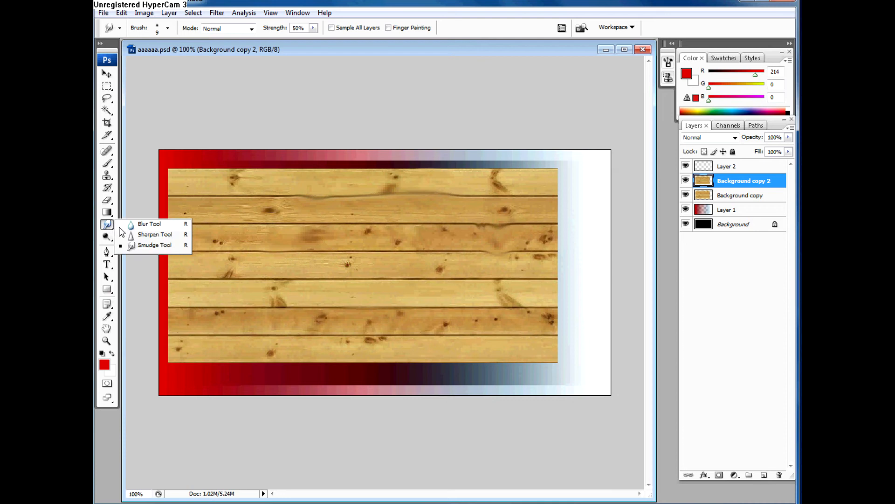
click(134, 247)
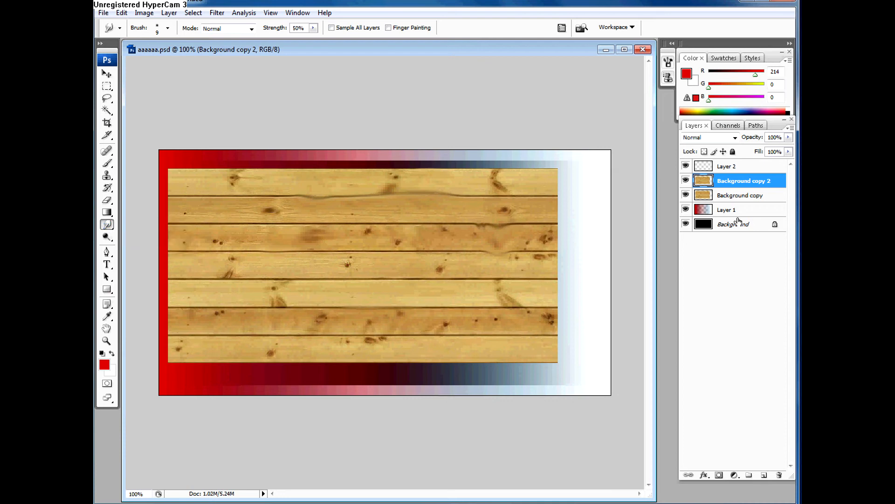
click(686, 195)
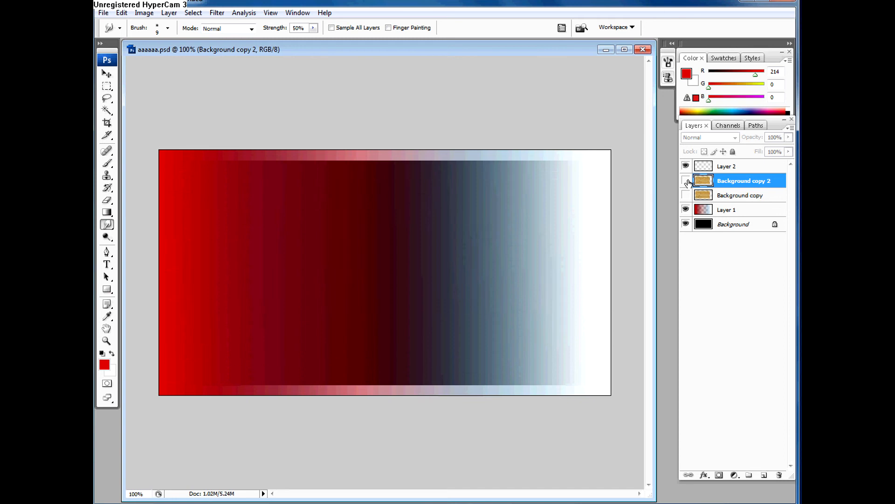
click(687, 181)
click(686, 196)
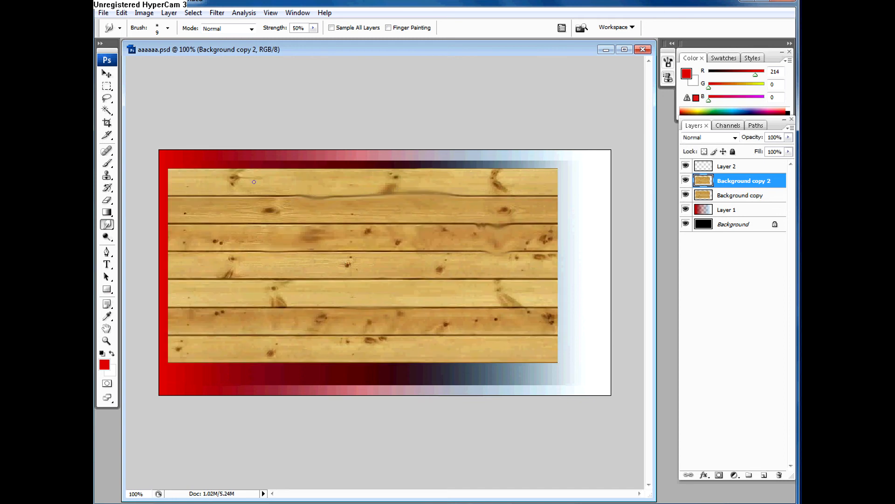
right_click(110, 225)
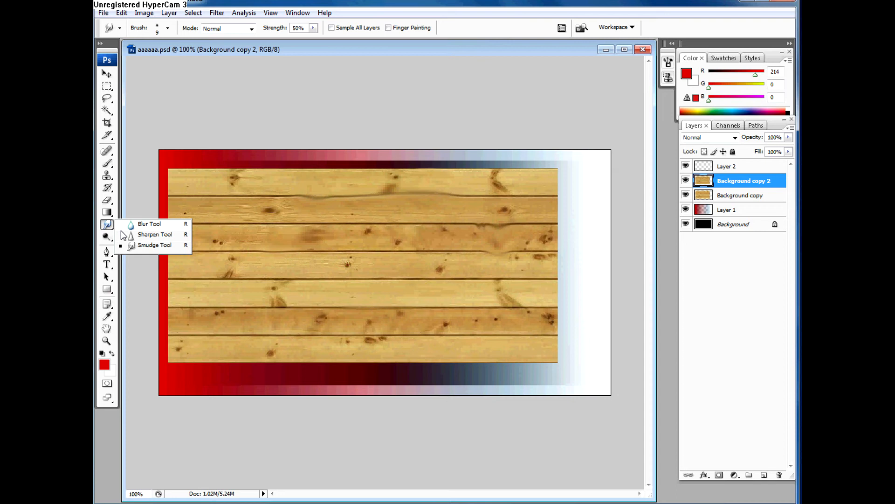
click(133, 225)
Step: Burn the midtones around the large knot on the fifth plank with a size 65 brush at 50% exposure
click(107, 237)
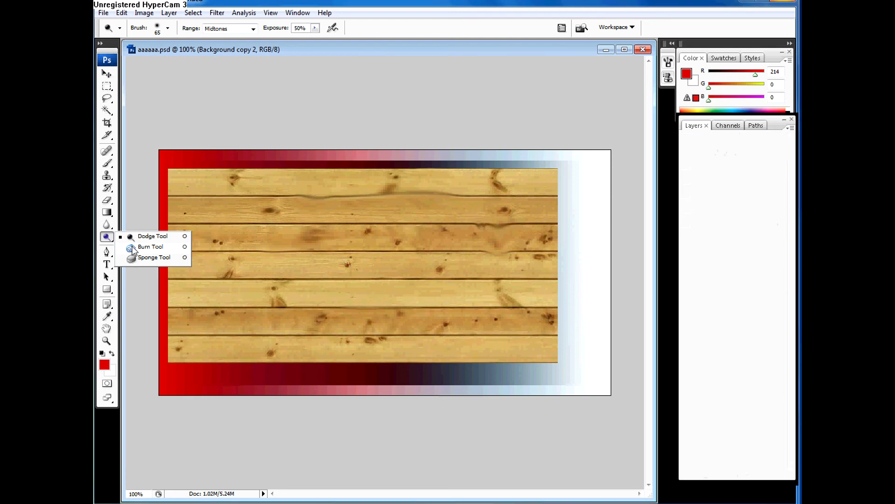
click(133, 246)
mouse_move(278, 293)
mouse_down()
mouse_move(267, 307)
mouse_move(284, 326)
mouse_move(270, 298)
mouse_move(217, 296)
mouse_move(239, 304)
mouse_up()
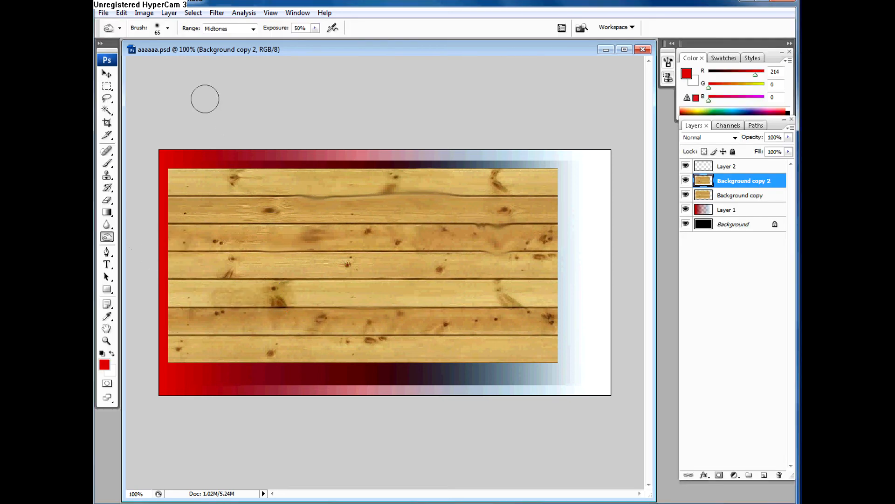
Step: Burn around the fourth plank's knots with the range set to Shadows, and burn the second plank's grain with the range set to Highlights
click(233, 28)
click(222, 36)
drag(353, 267, 336, 265)
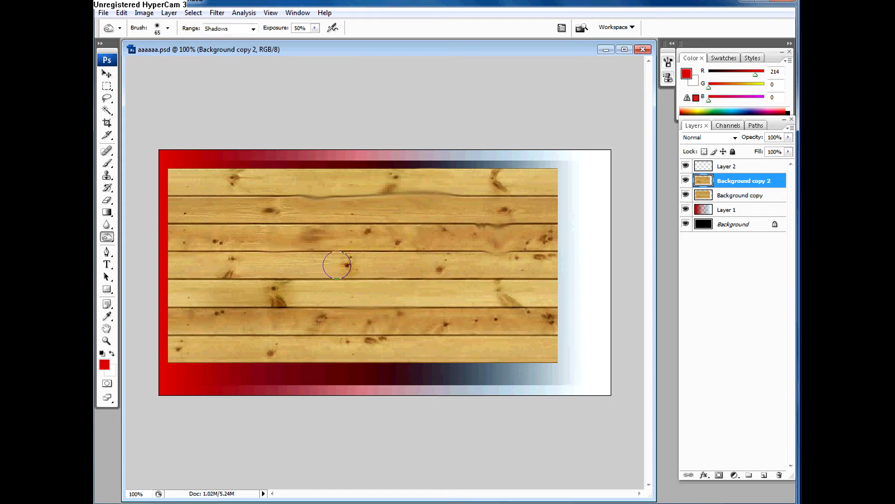
click(234, 29)
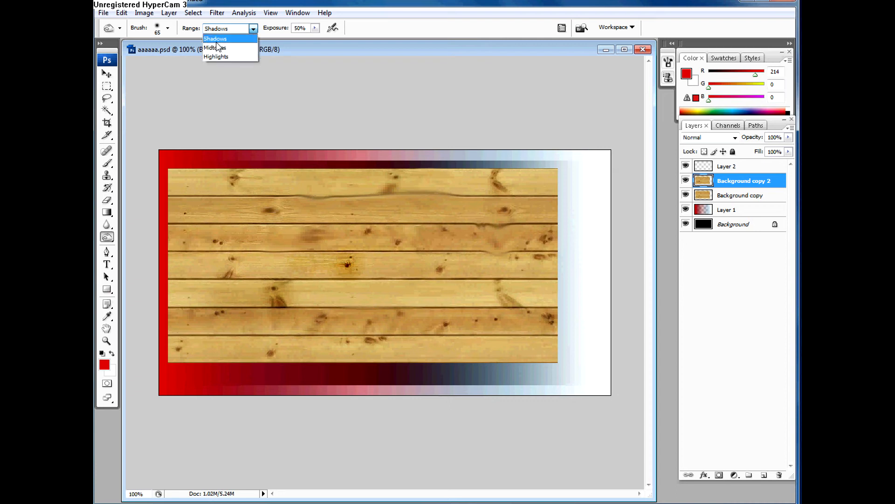
click(408, 232)
mouse_move(426, 261)
mouse_down()
mouse_move(445, 272)
mouse_move(369, 255)
mouse_up()
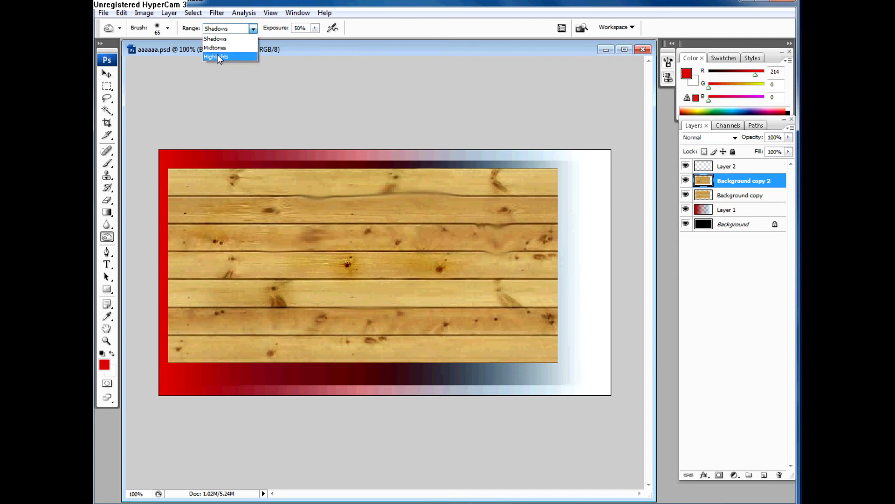
click(217, 54)
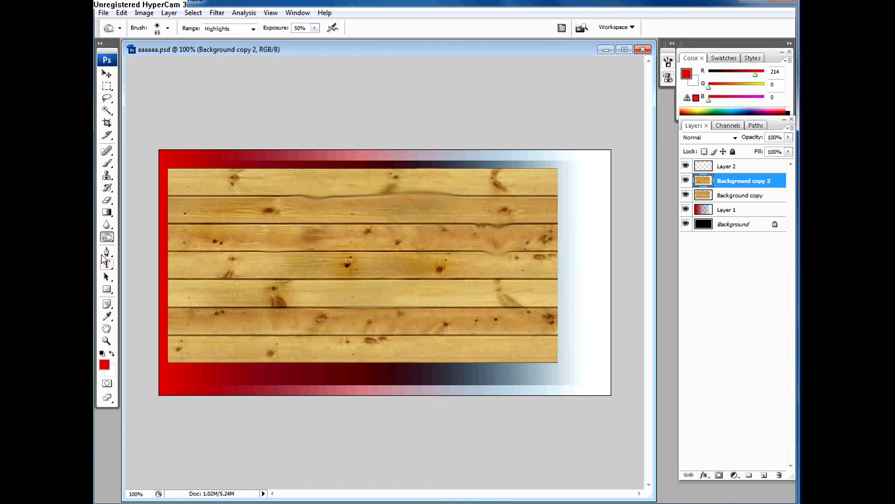
click(108, 252)
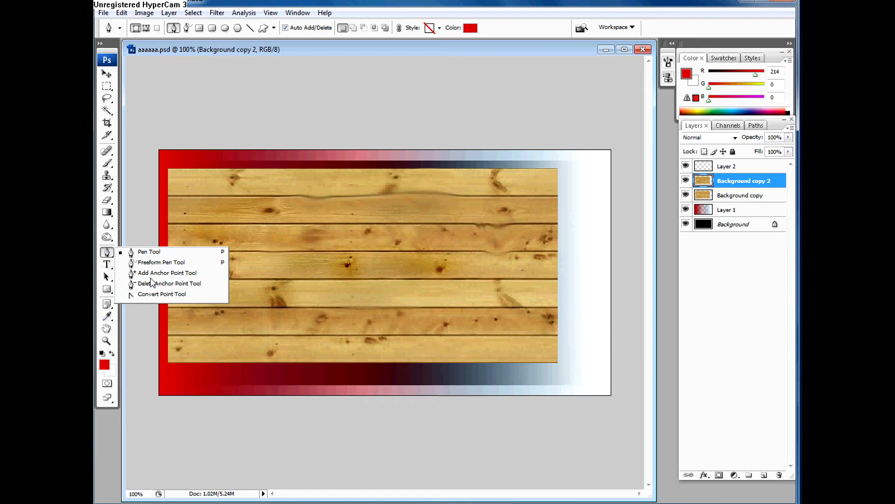
click(139, 207)
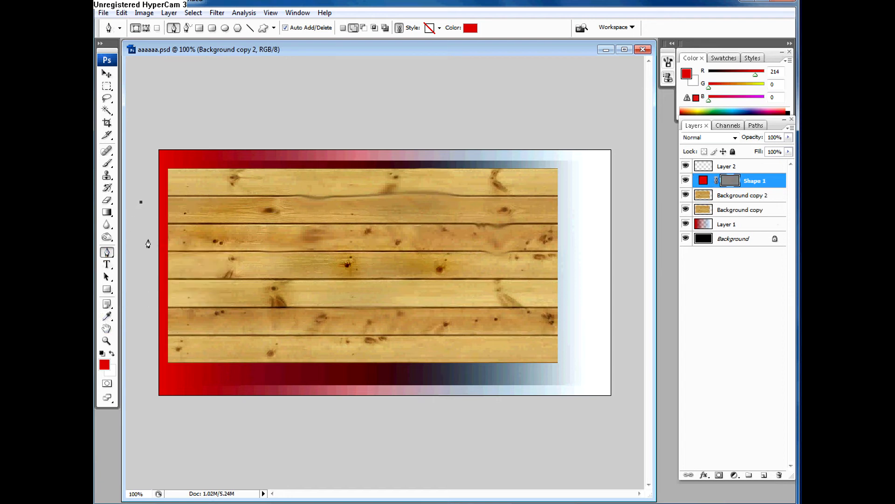
key(Escape)
key(ctrl+z)
click(108, 252)
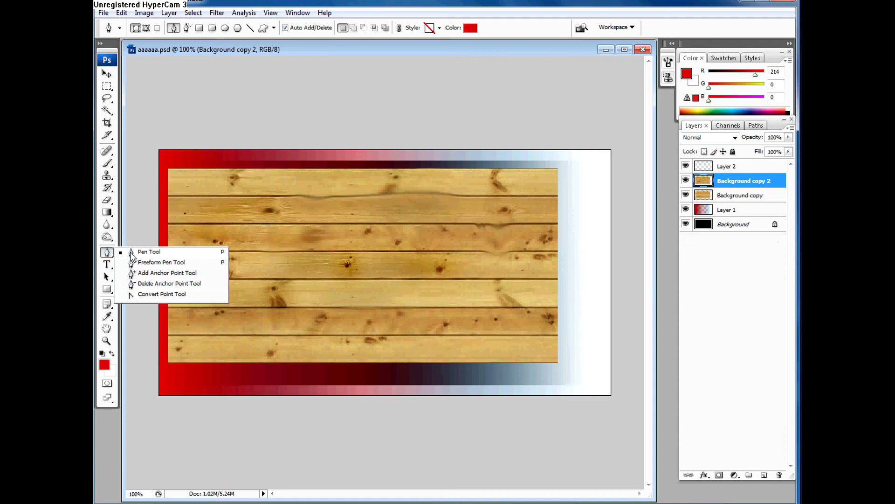
click(108, 262)
click(106, 289)
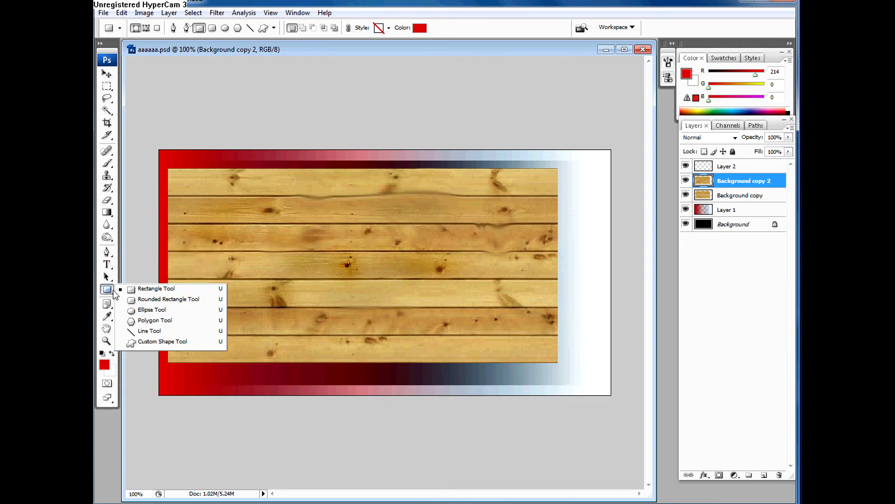
click(139, 321)
click(107, 252)
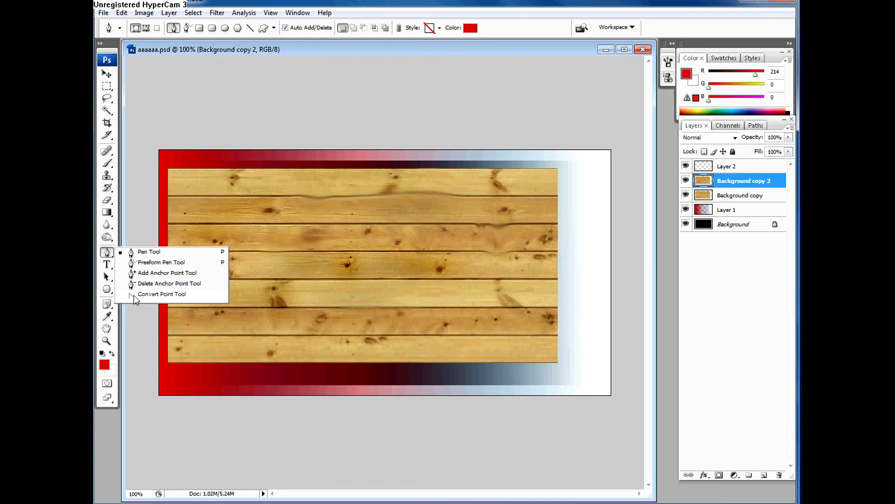
Step: Review the pen tool variants and the shape tools, and check the Rectangle tool's drawing options
click(111, 257)
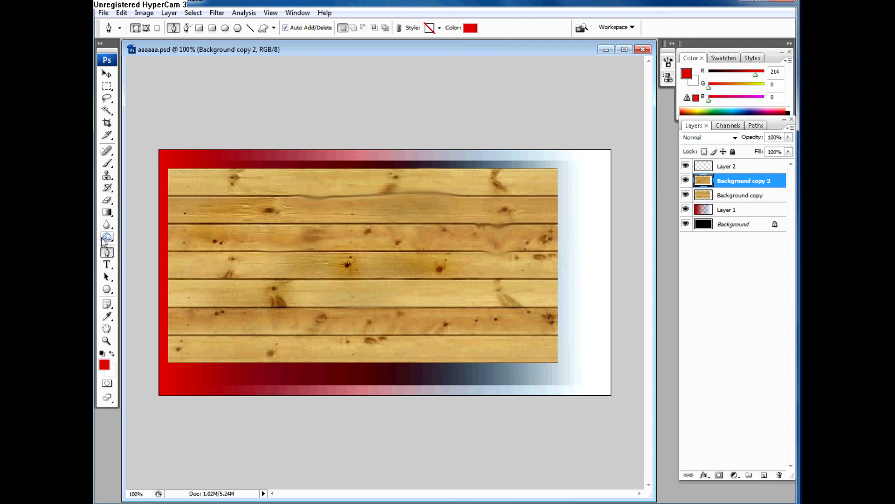
click(107, 253)
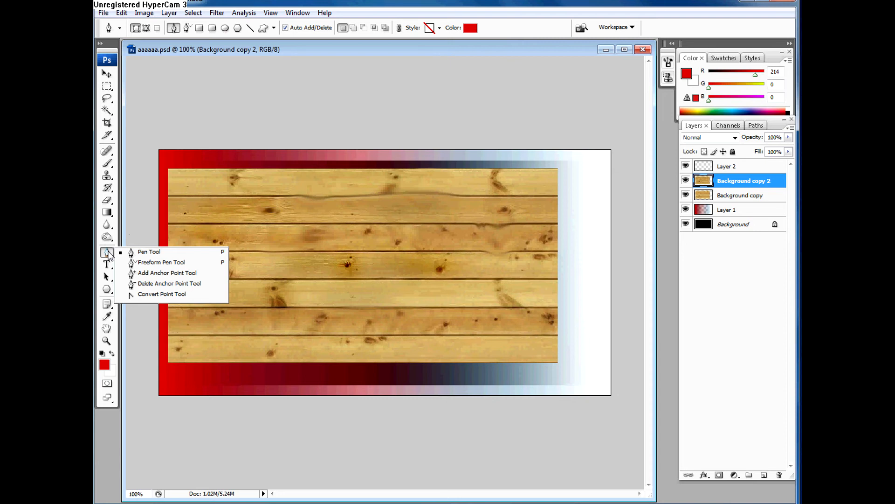
click(106, 289)
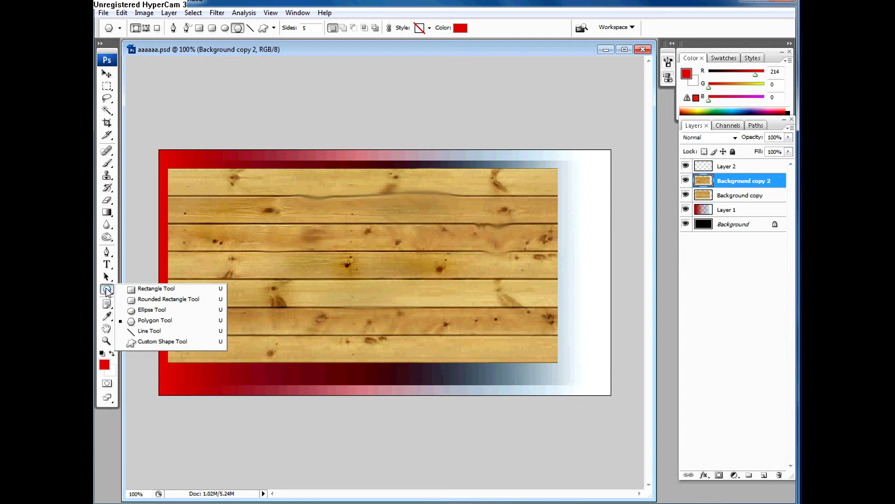
click(144, 288)
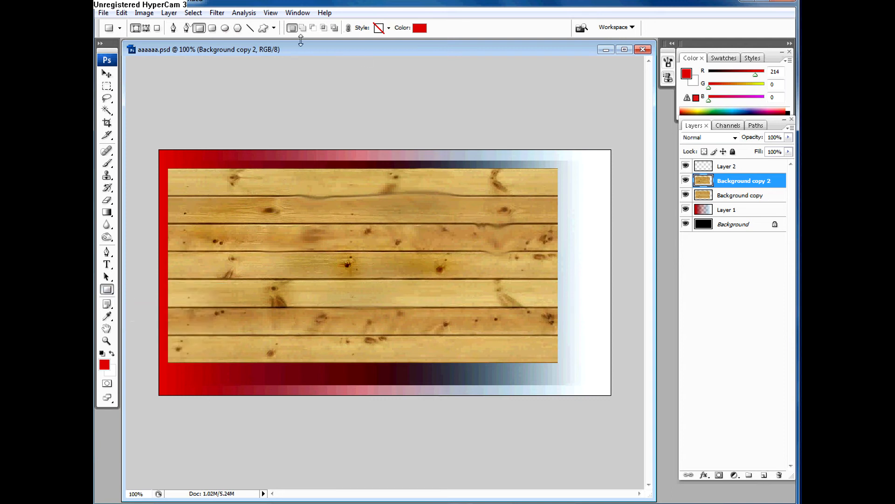
click(274, 28)
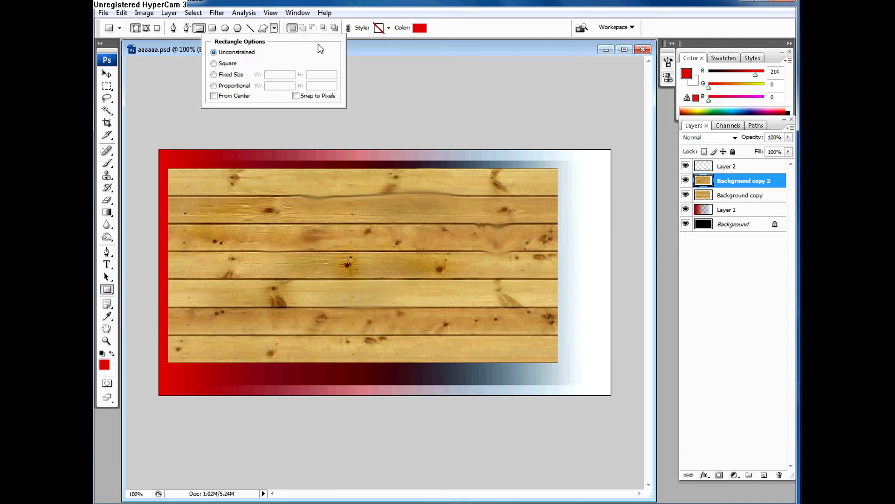
Step: Switch to the Custom Shape tool and examine its presets, the available shape libraries and the dialog for loading custom shape files
click(265, 28)
click(263, 28)
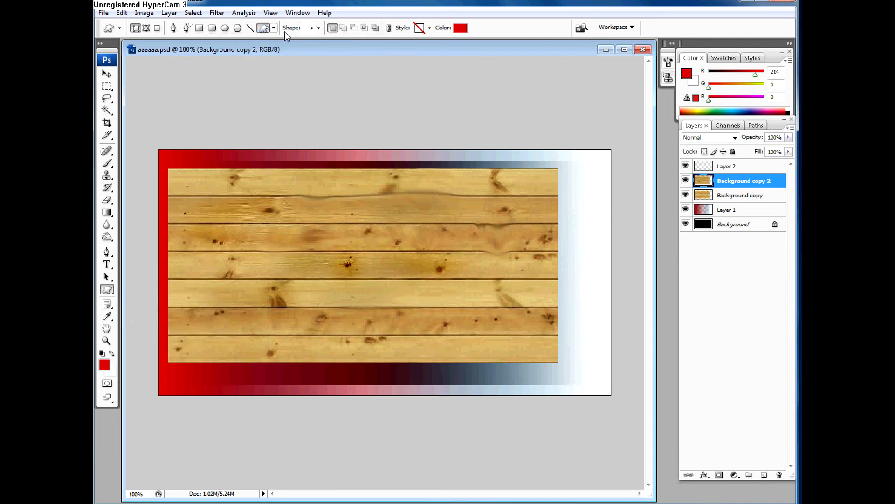
click(318, 28)
click(372, 47)
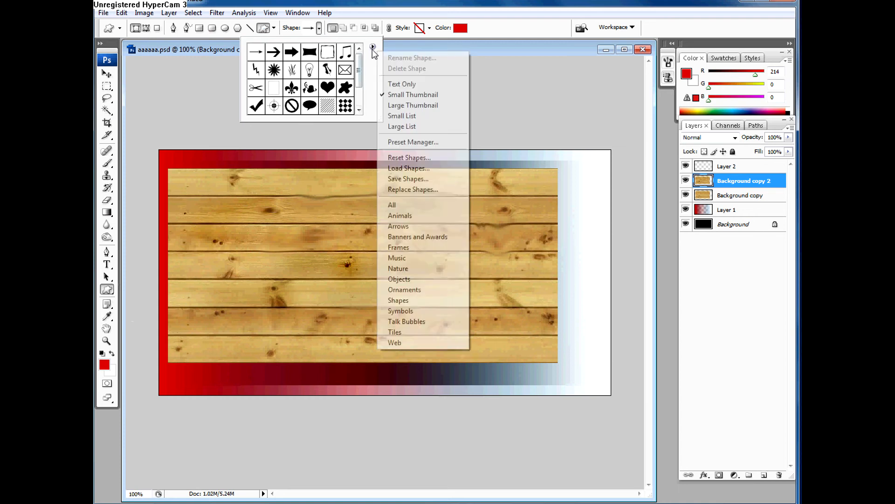
click(396, 168)
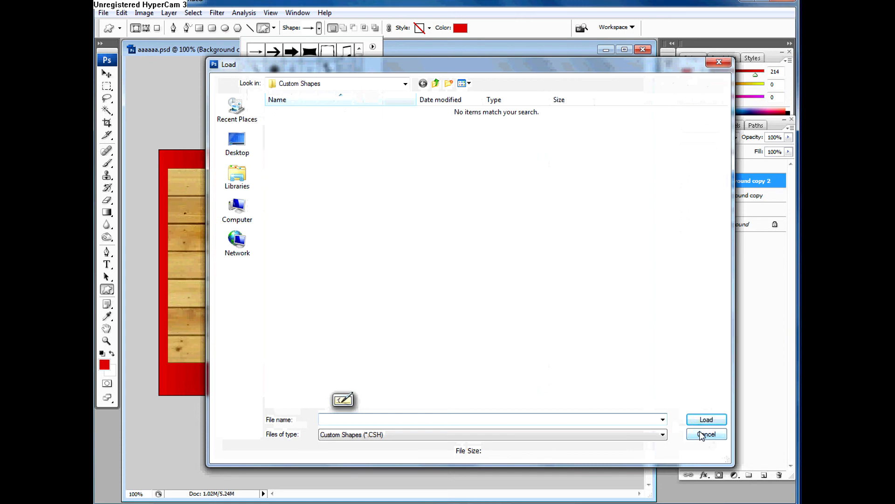
click(701, 434)
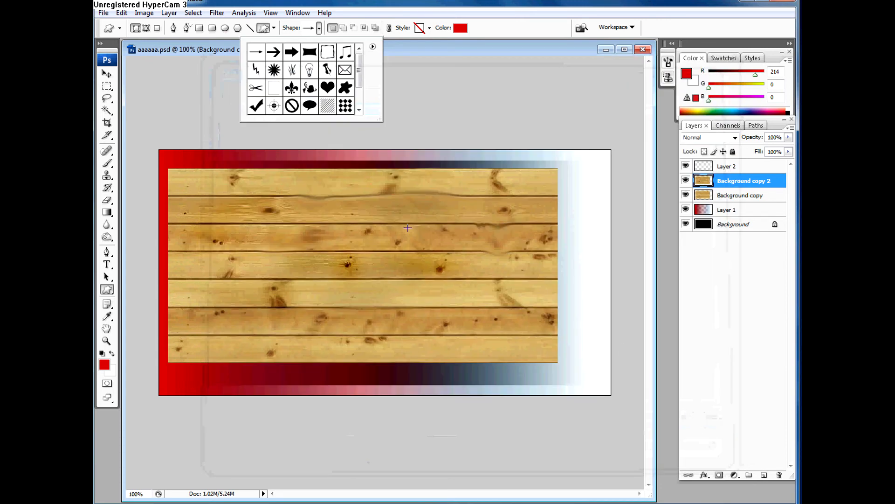
Step: Examine the brush presets and the brush library commands with the Brush tool active, and reposition the document window
key(F5)
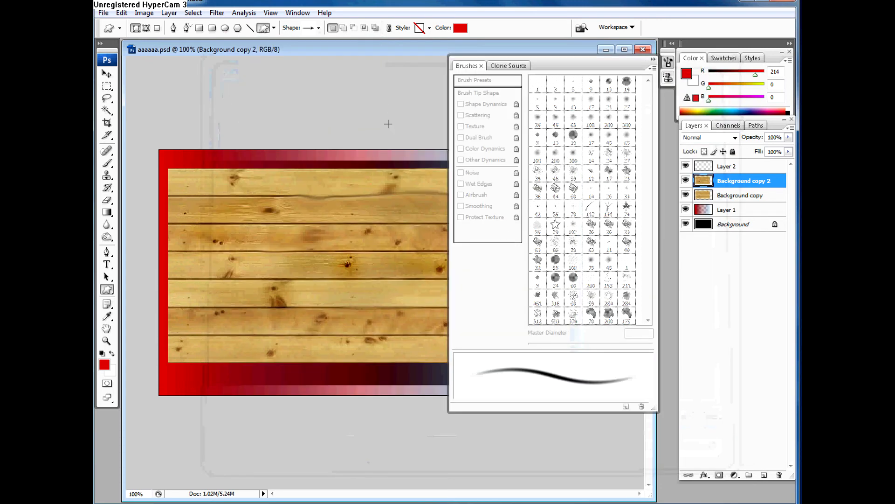
key(b)
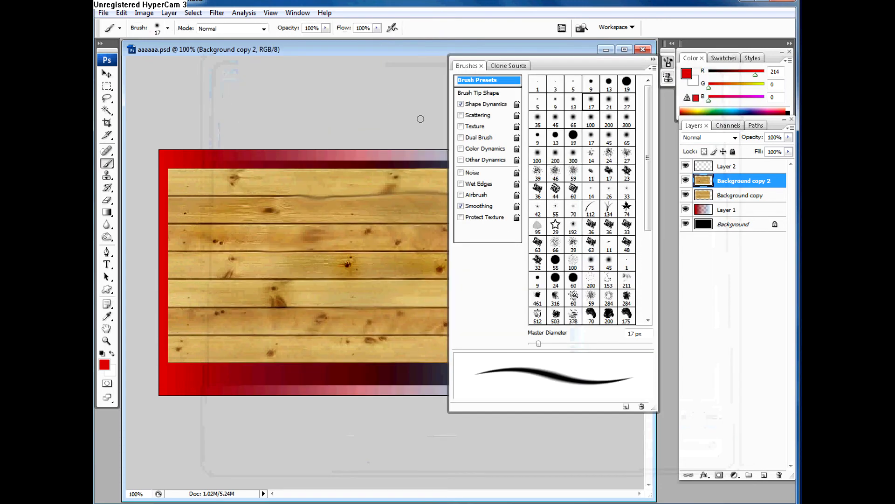
click(654, 69)
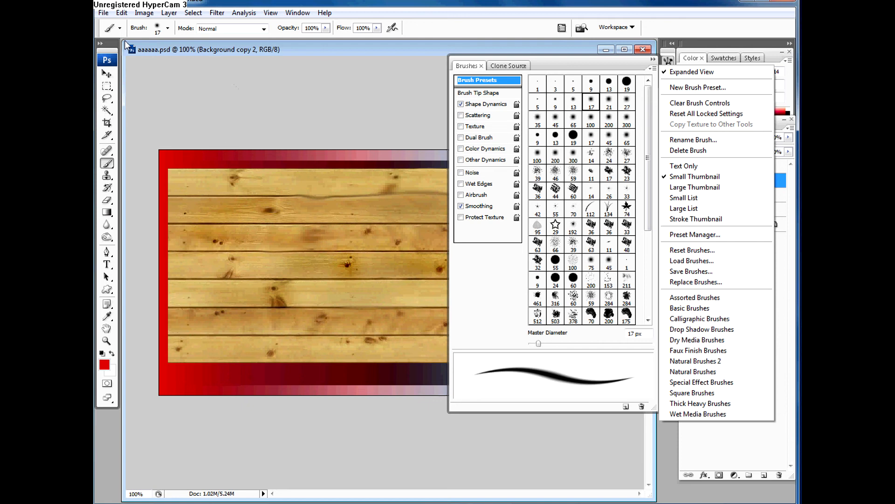
mouse_move(126, 45)
mouse_down()
mouse_move(170, 79)
mouse_move(173, 69)
mouse_up()
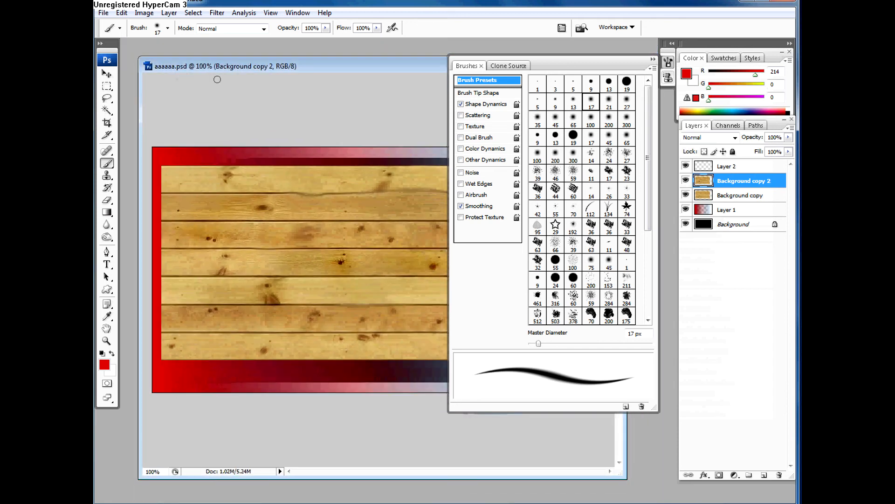
click(653, 60)
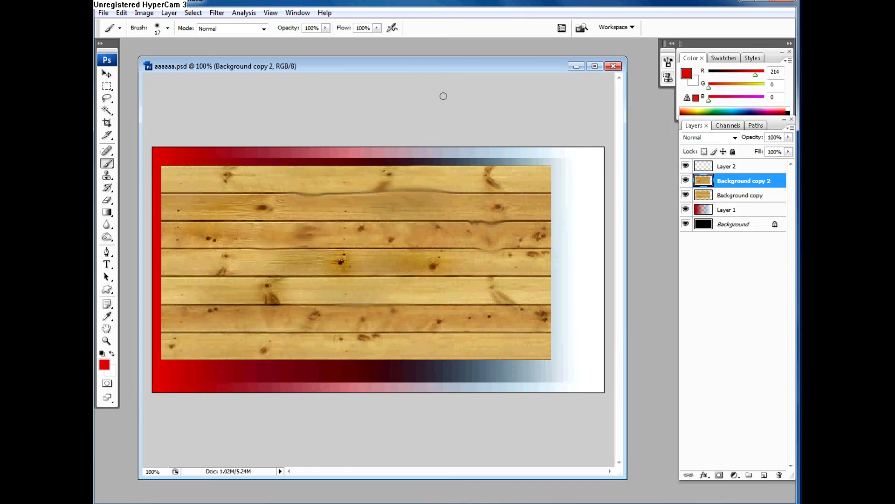
mouse_move(333, 65)
mouse_down()
mouse_move(341, 69)
mouse_move(345, 57)
mouse_move(344, 124)
mouse_move(329, 83)
mouse_up()
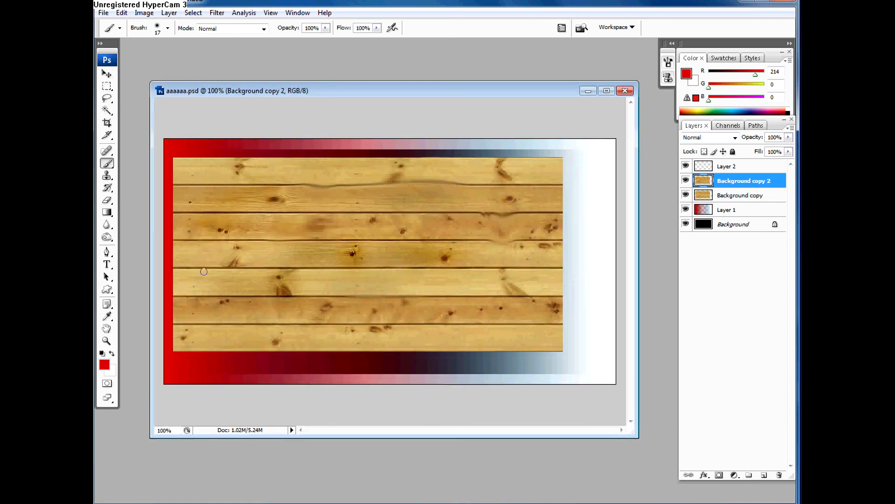
Step: Append the All shape library to the Custom Shape tool's presets and enlarge the shape picker to show every shape
click(108, 289)
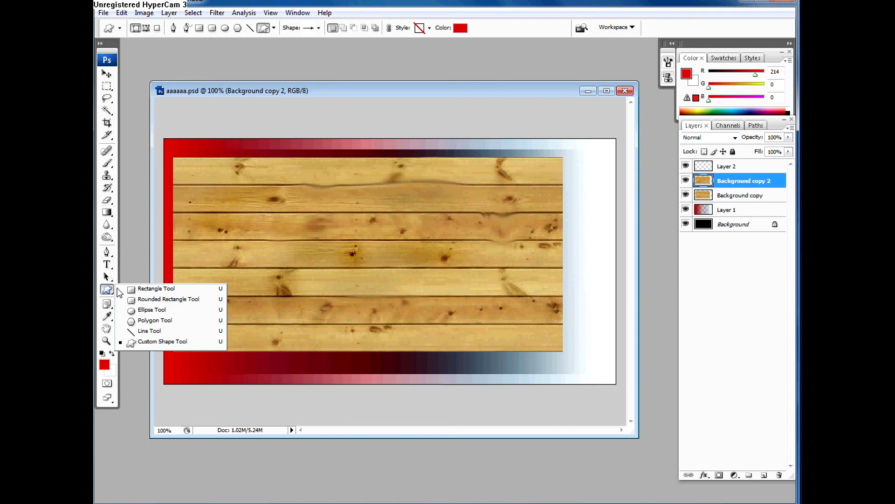
click(318, 28)
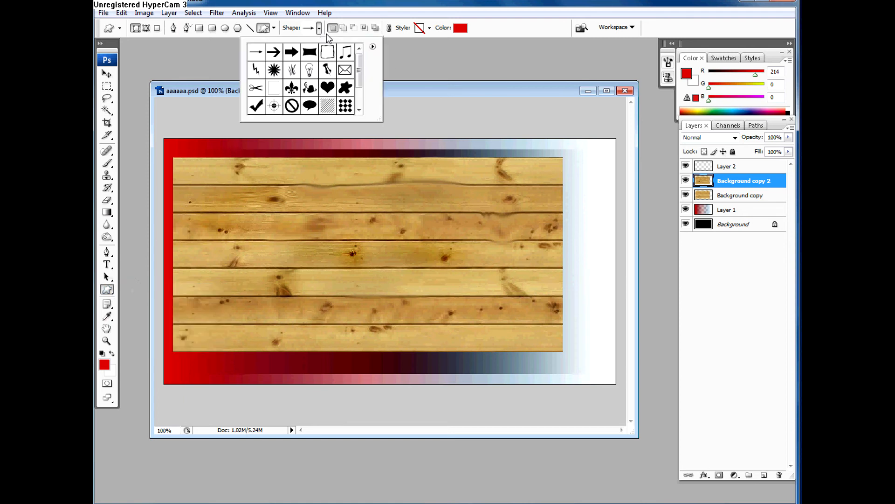
click(373, 47)
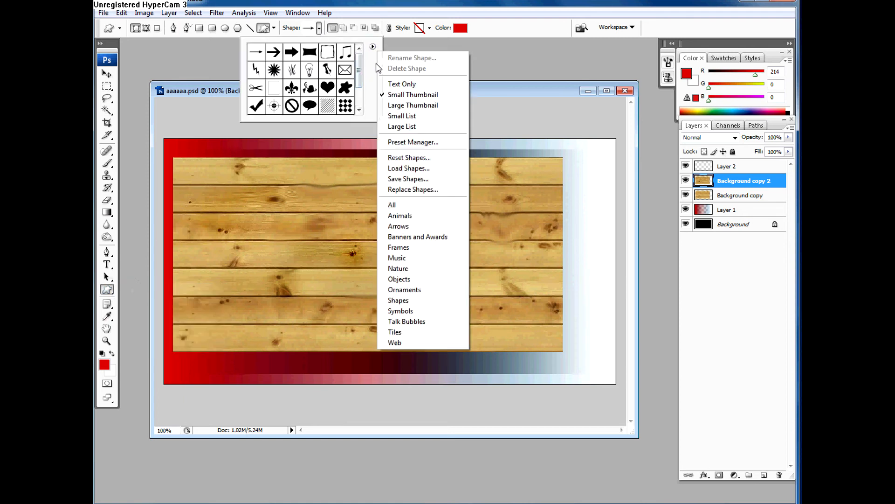
click(393, 205)
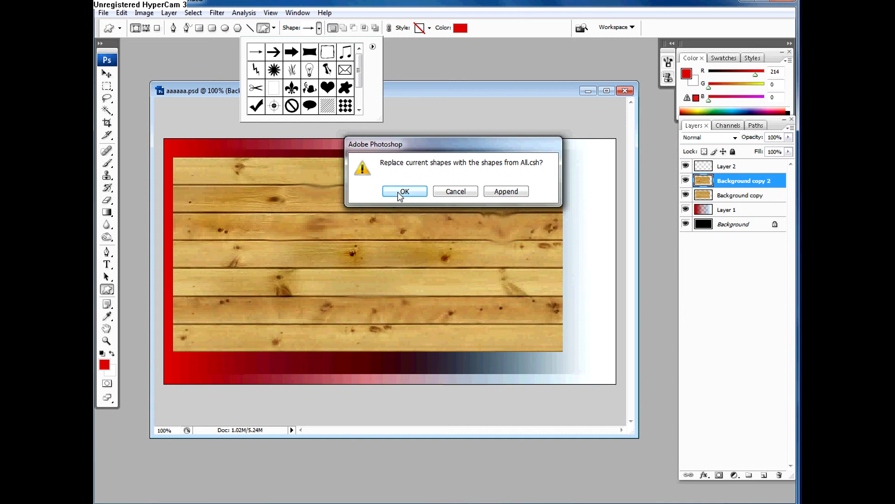
click(502, 192)
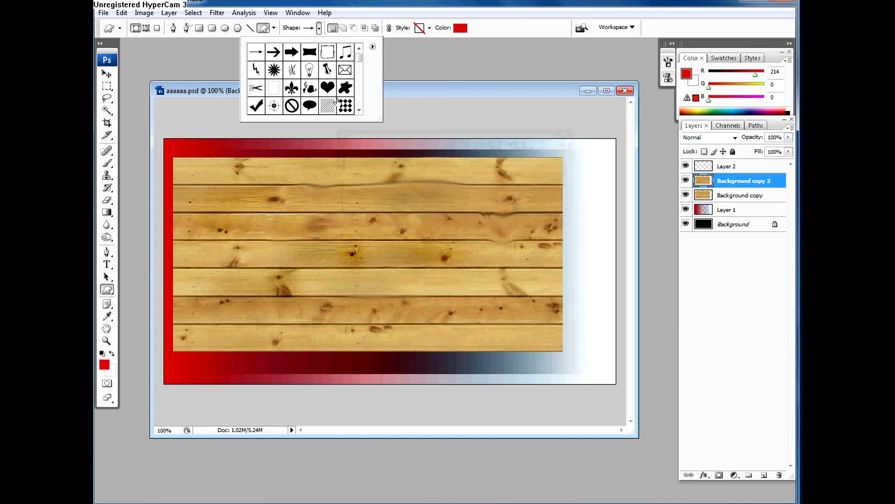
drag(380, 121, 519, 493)
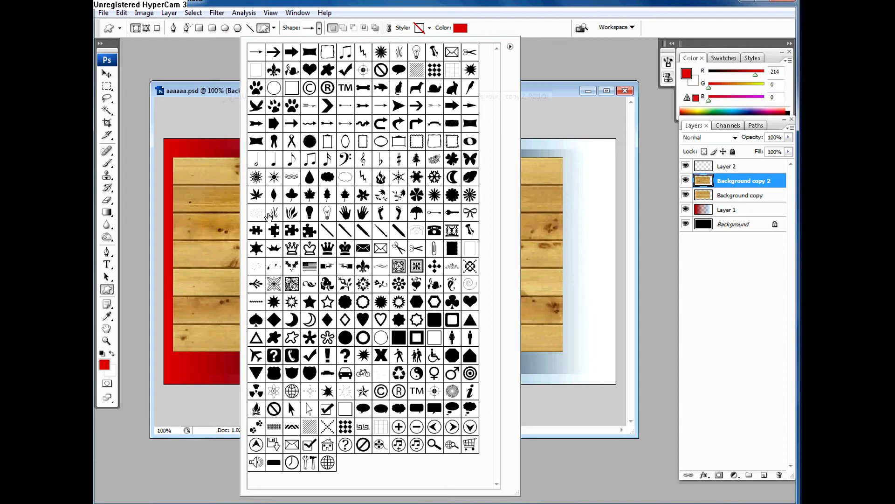
key(F5)
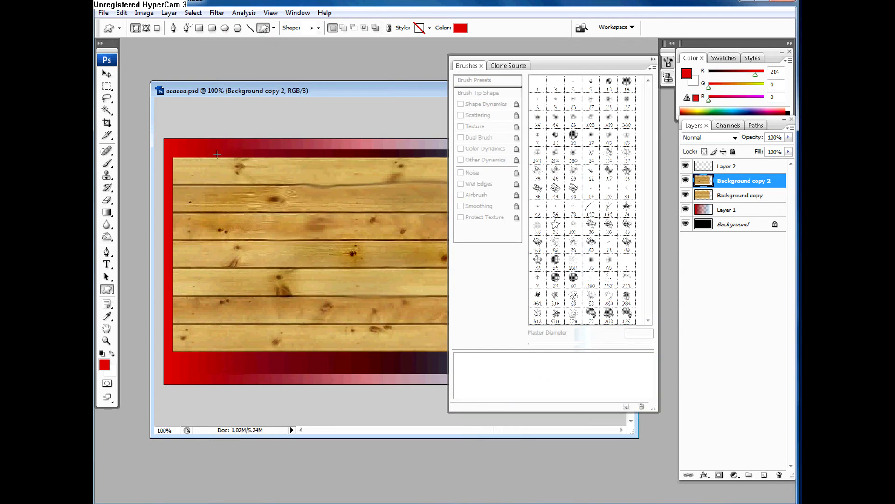
click(107, 265)
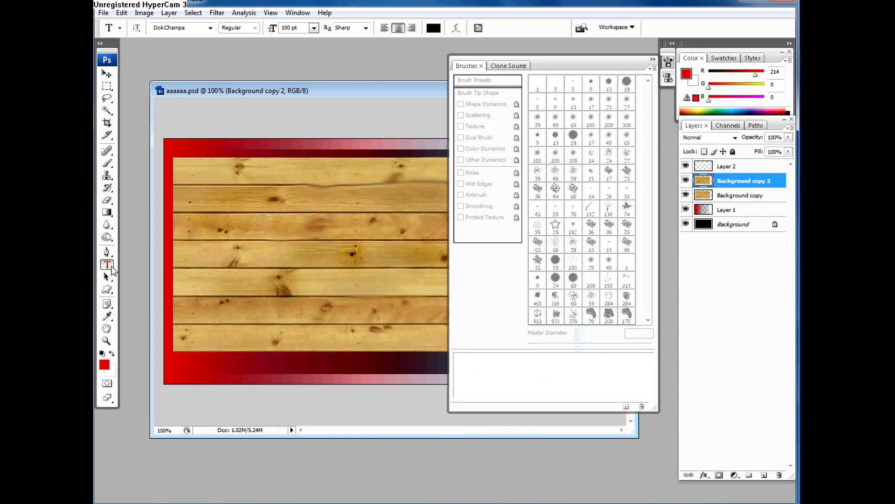
click(279, 101)
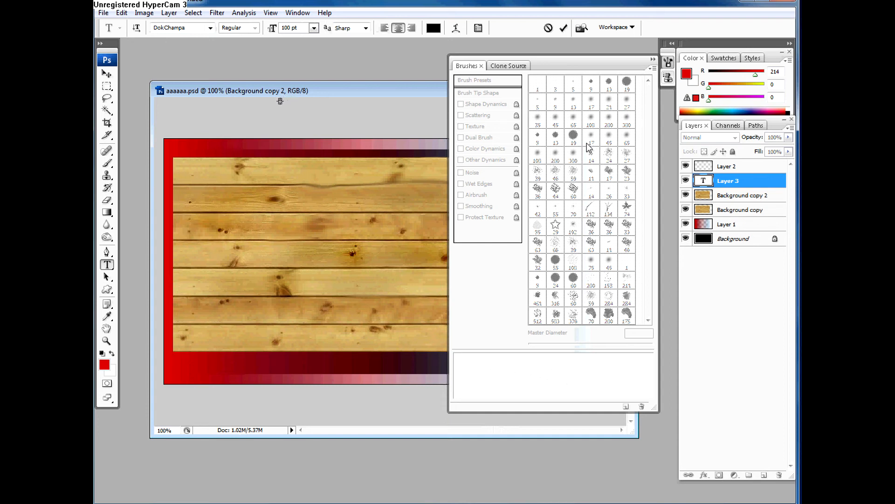
click(652, 59)
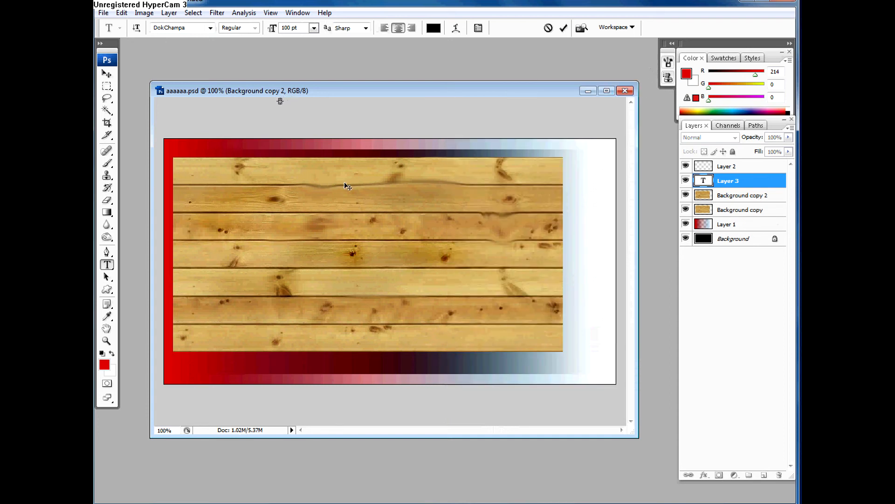
click(109, 269)
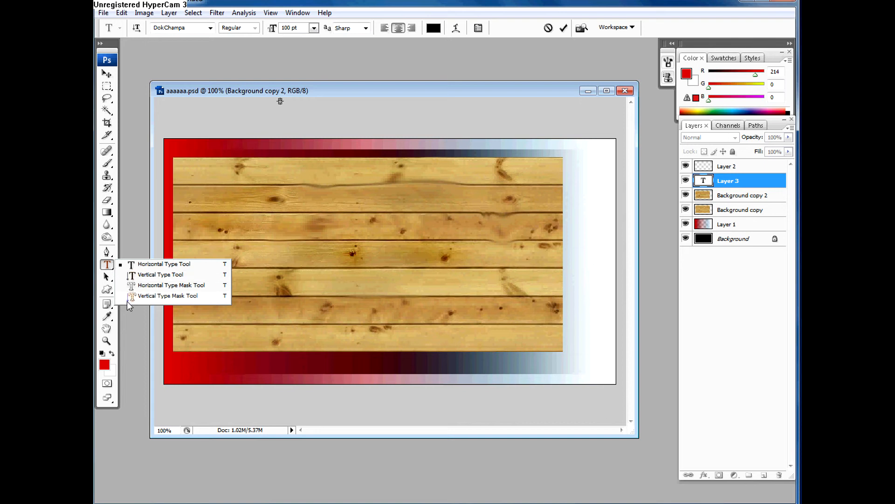
click(143, 264)
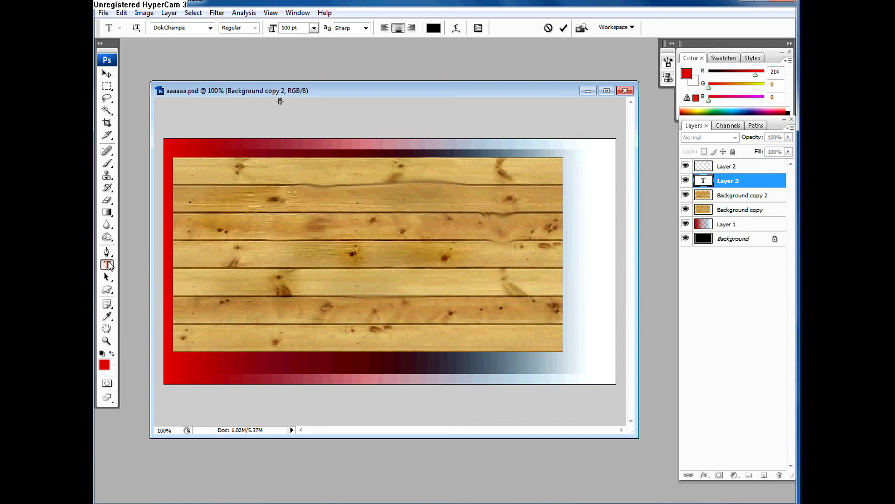
click(108, 264)
click(140, 262)
drag(735, 185, 778, 475)
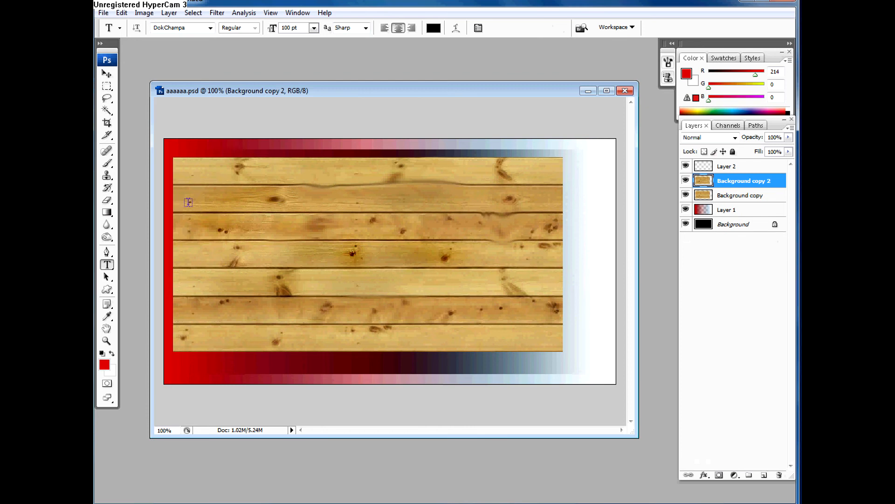
Step: Draw a horizontal text box spanning the second to the seventh plank and enter "text" in it
drag(191, 182, 533, 328)
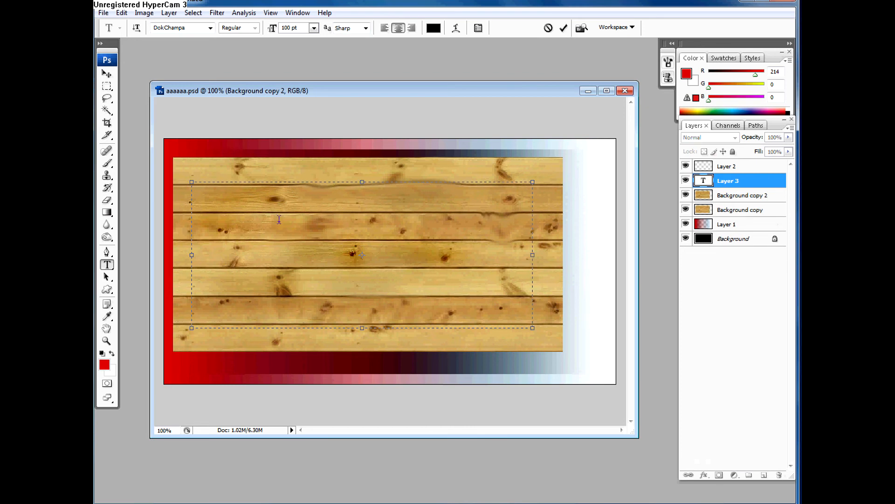
text(text)
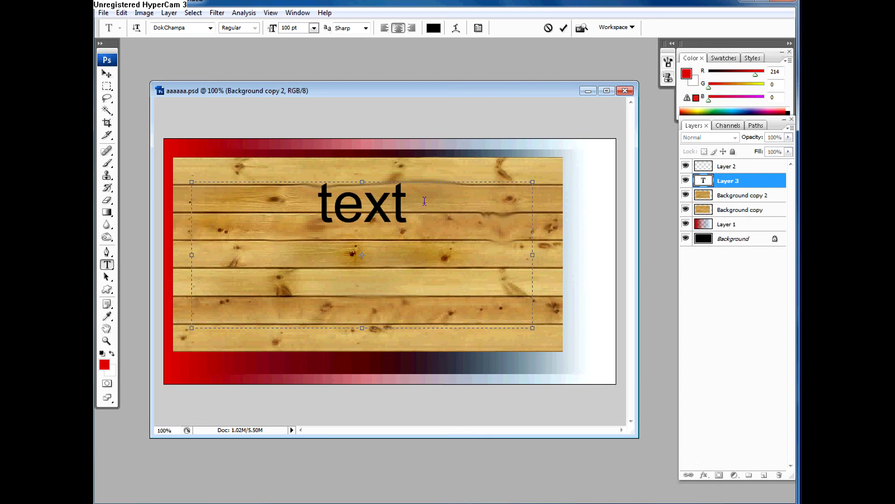
Step: Try the Rosewood Std font on the word "text" and set it to Shonar Bangla in the Bold style
drag(425, 201, 308, 204)
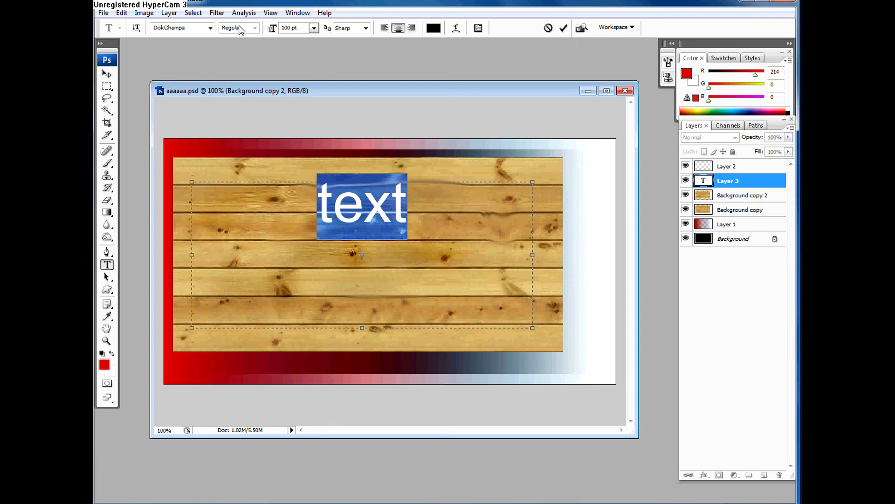
click(210, 28)
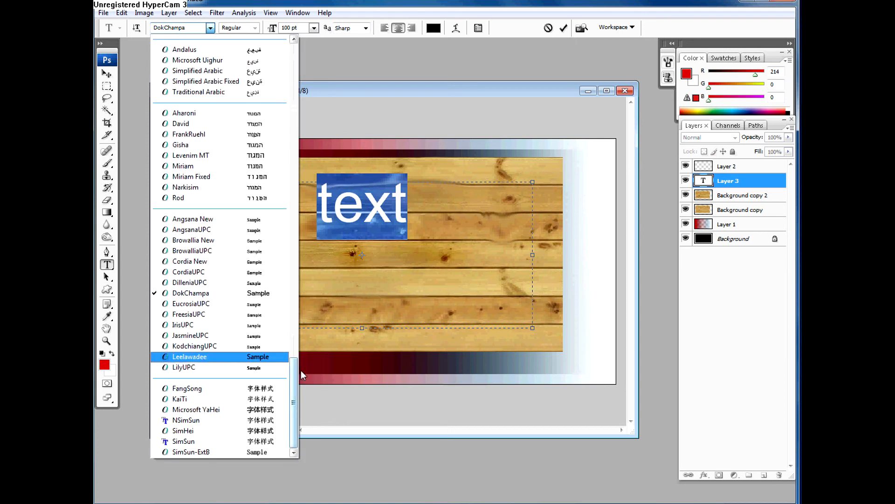
drag(298, 371, 295, 208)
click(196, 182)
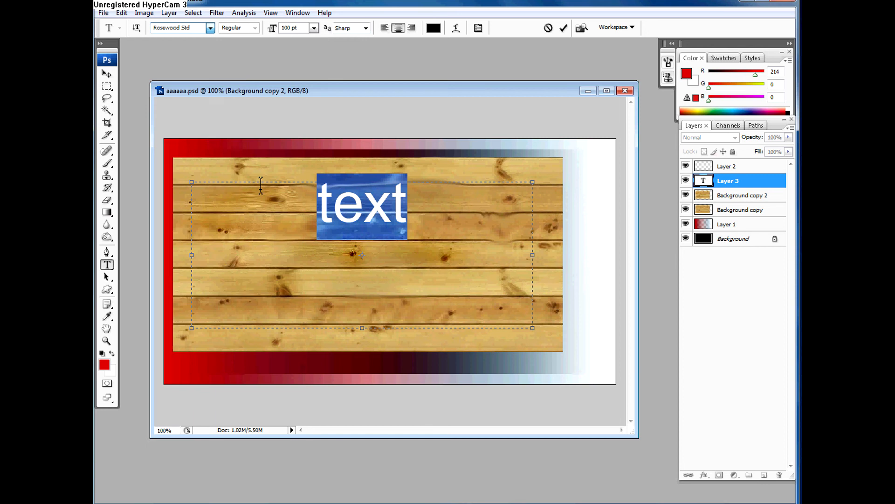
click(210, 28)
click(182, 102)
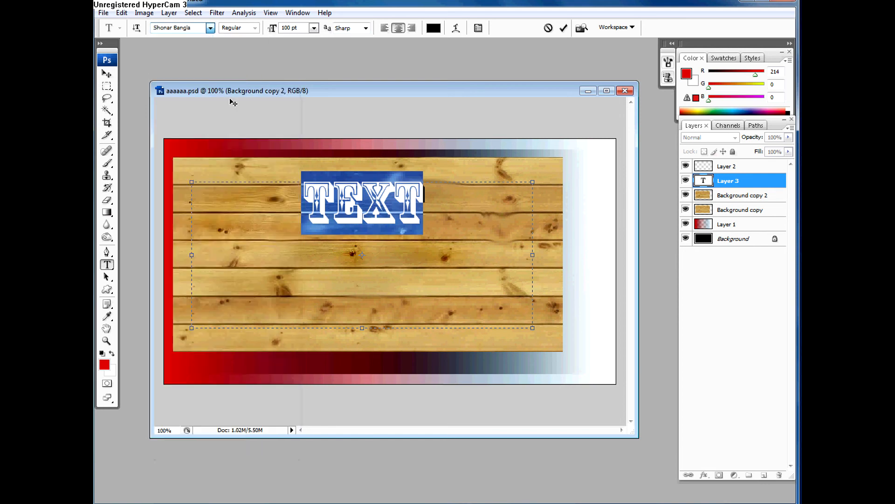
click(255, 28)
click(241, 47)
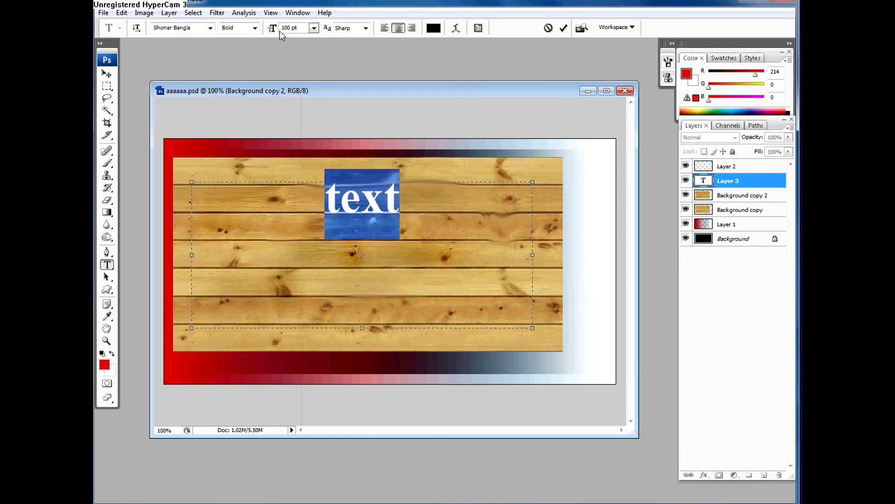
Step: Set the text's anti-aliasing to Crisp, try left alignment, and align the text to the right
click(366, 29)
click(366, 49)
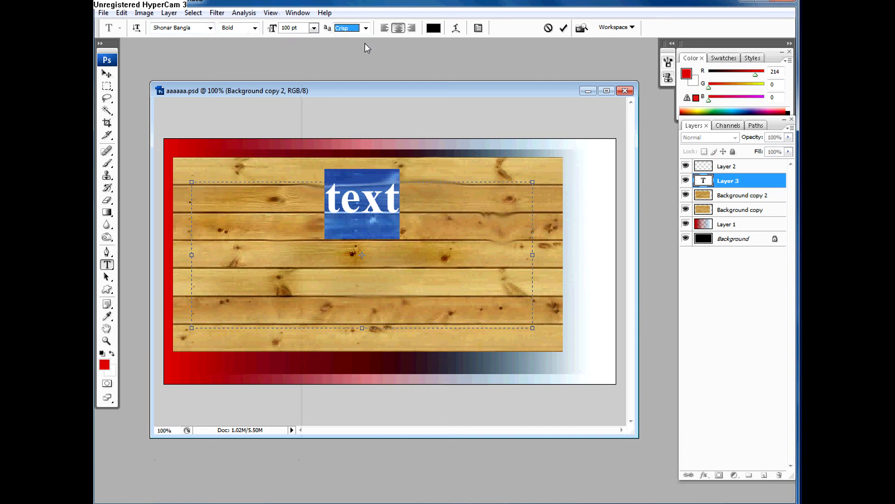
click(385, 29)
click(411, 29)
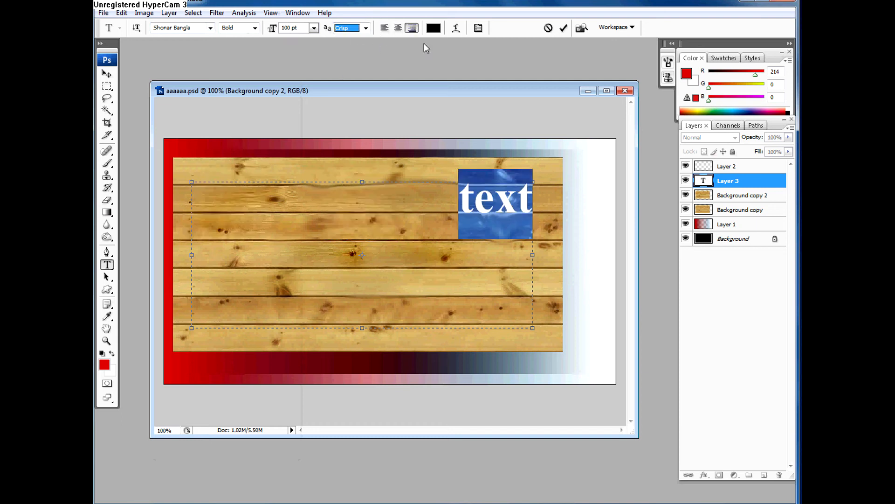
Step: Recolor the word "text" green (#008a13) and center-align it in its text box
click(433, 29)
text(216)
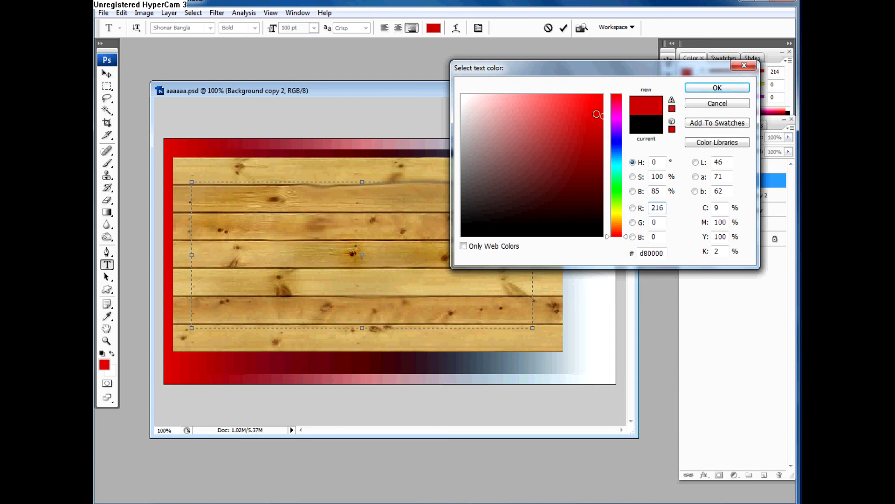
click(620, 191)
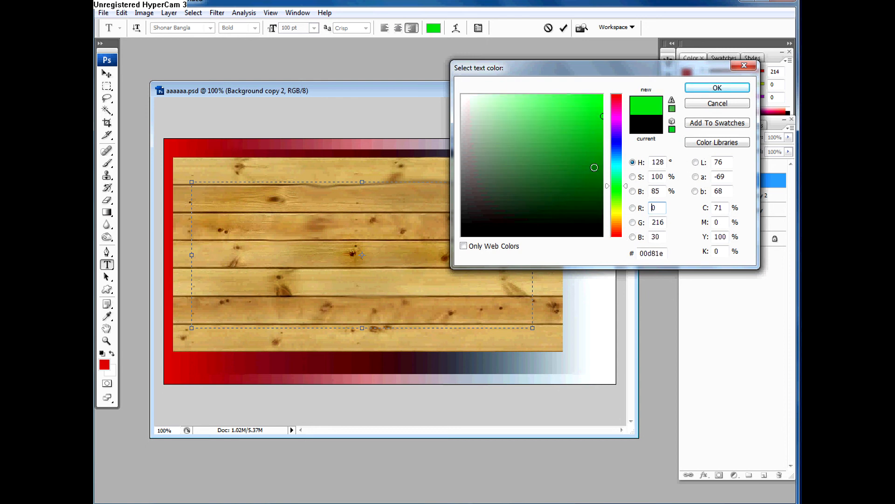
click(706, 89)
click(398, 28)
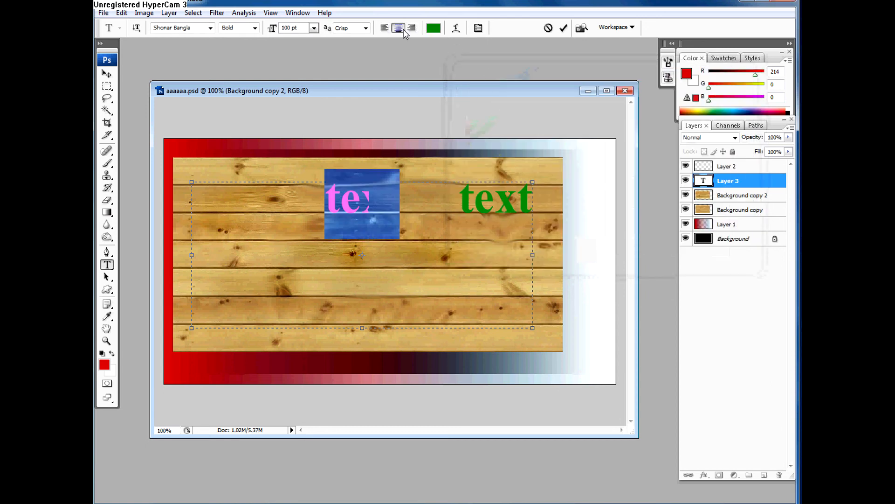
Step: Warp the text with the Arc style, using a bend of -33% and a horizontal distortion of -47%
click(456, 28)
drag(442, 97, 581, 119)
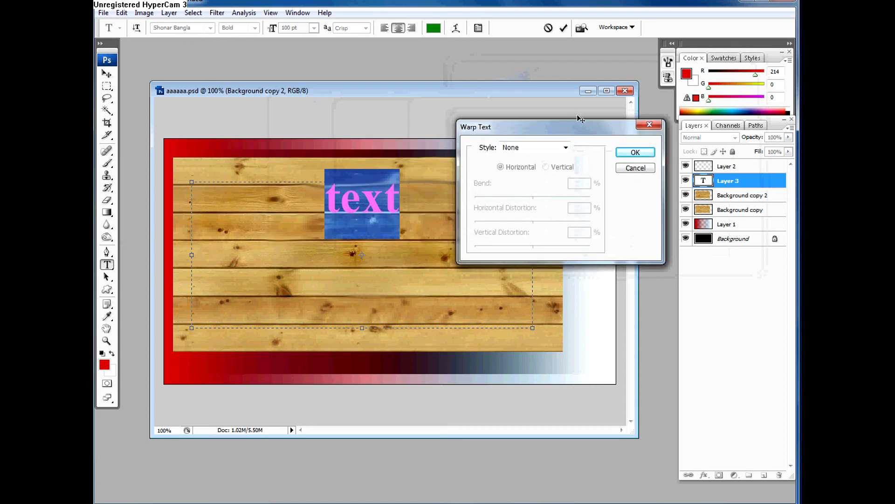
click(512, 148)
click(516, 176)
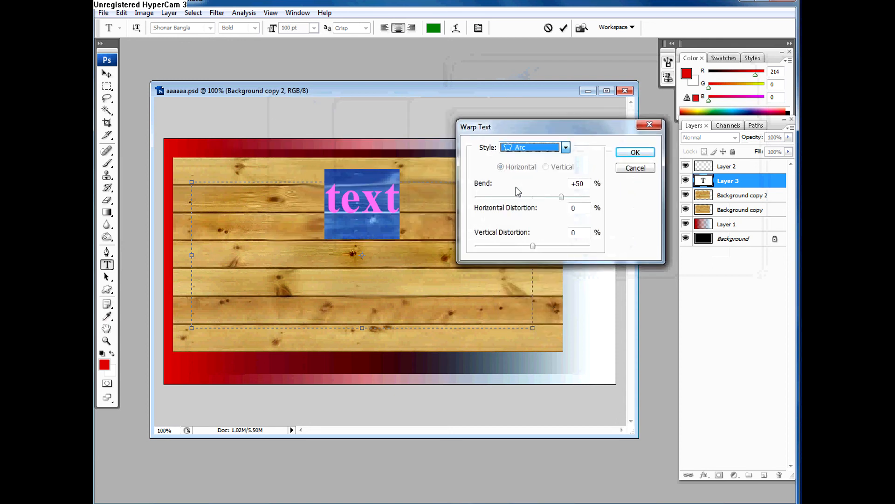
drag(561, 196, 518, 200)
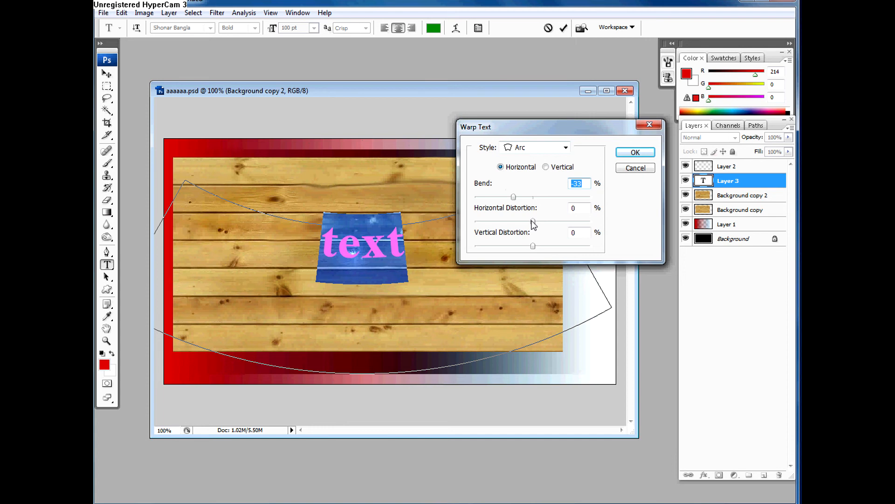
drag(533, 221, 505, 221)
Step: Switch the text warp style to Fish and apply the warp
click(536, 147)
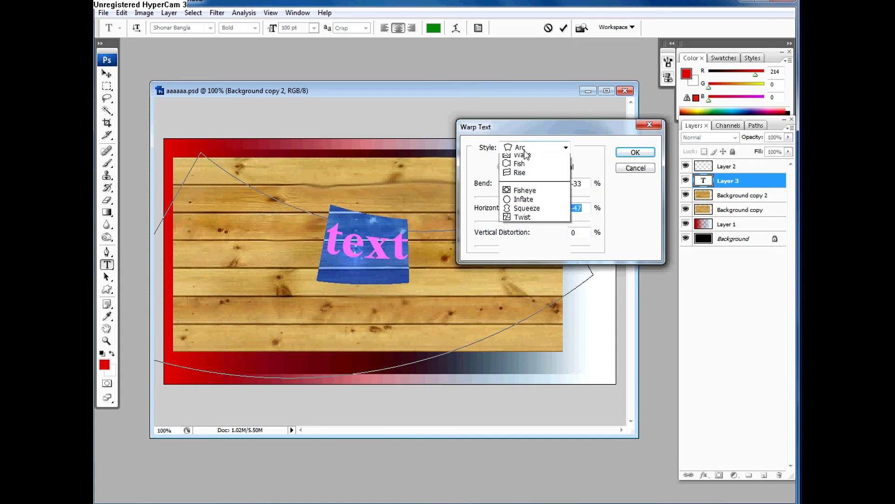
click(522, 268)
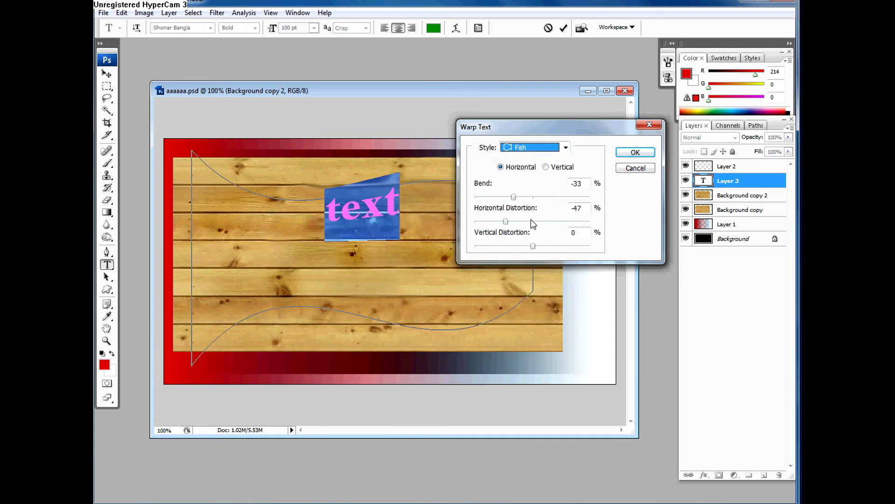
click(629, 153)
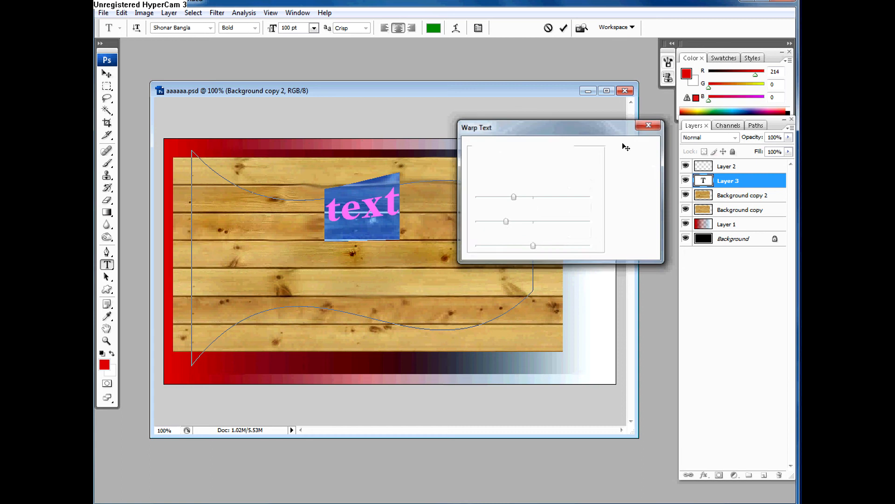
Step: Review the character formatting options and commit the warped text
click(477, 29)
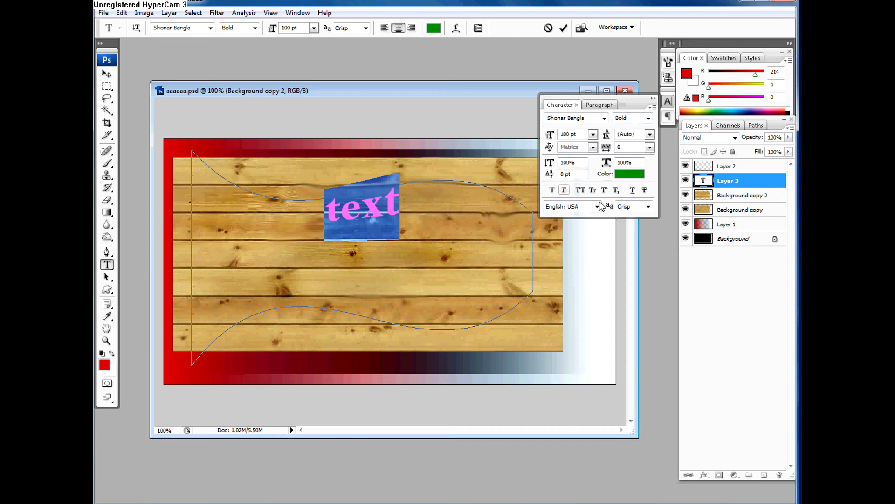
click(653, 98)
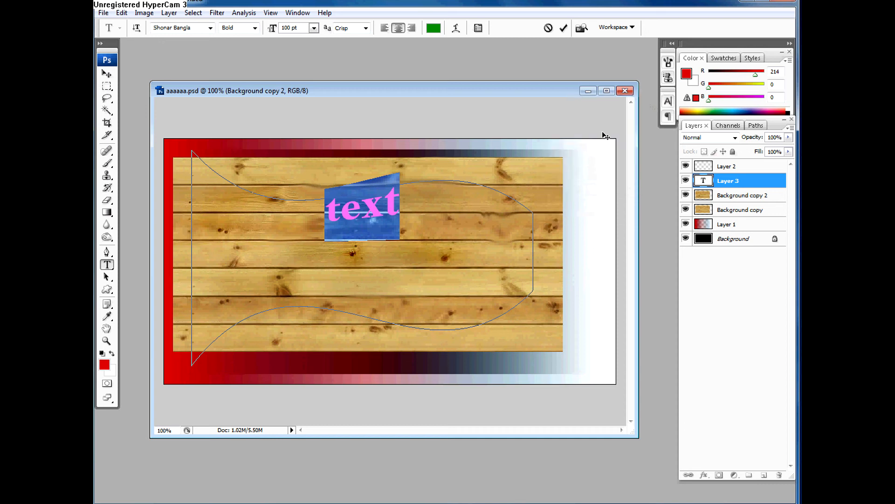
key(ctrl+Return)
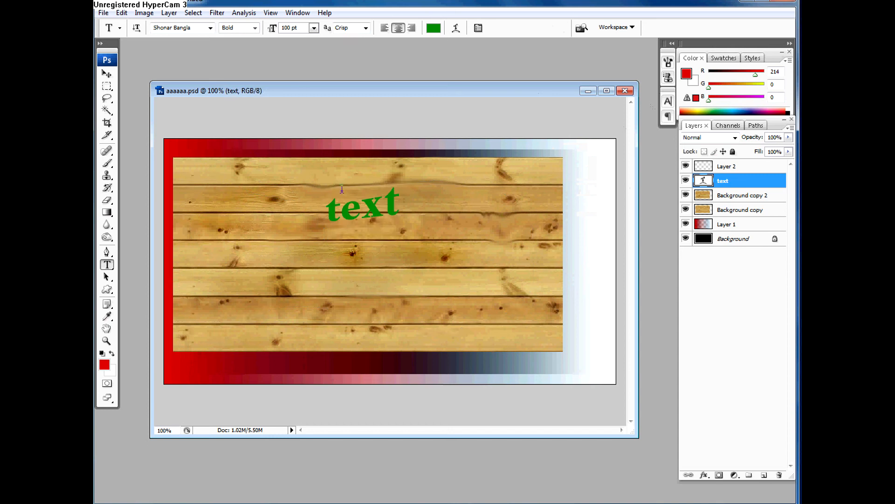
key(v)
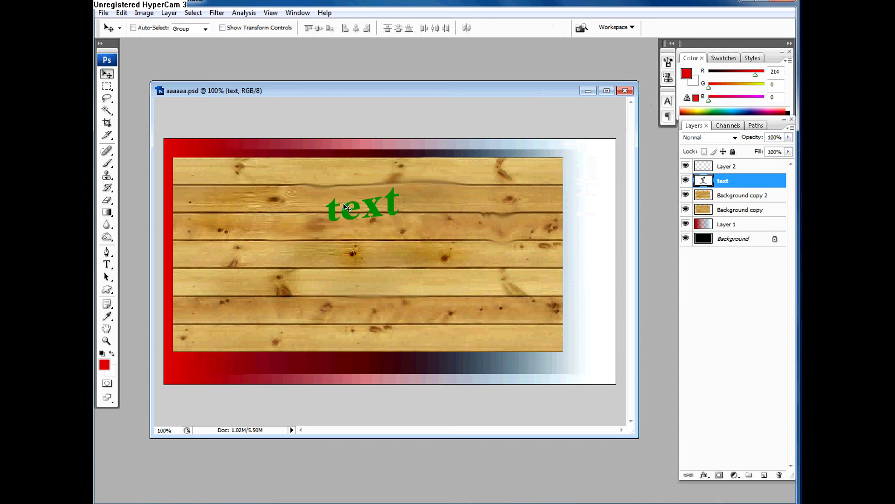
mouse_move(381, 210)
mouse_down()
mouse_move(315, 204)
mouse_move(374, 209)
mouse_up()
Step: Duplicate the text layer and rasterize the type on the copy
right_click(727, 186)
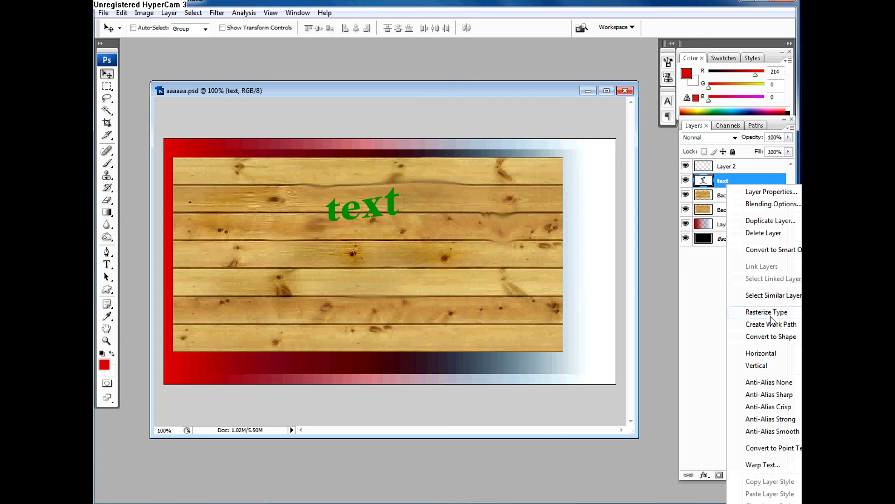
click(709, 183)
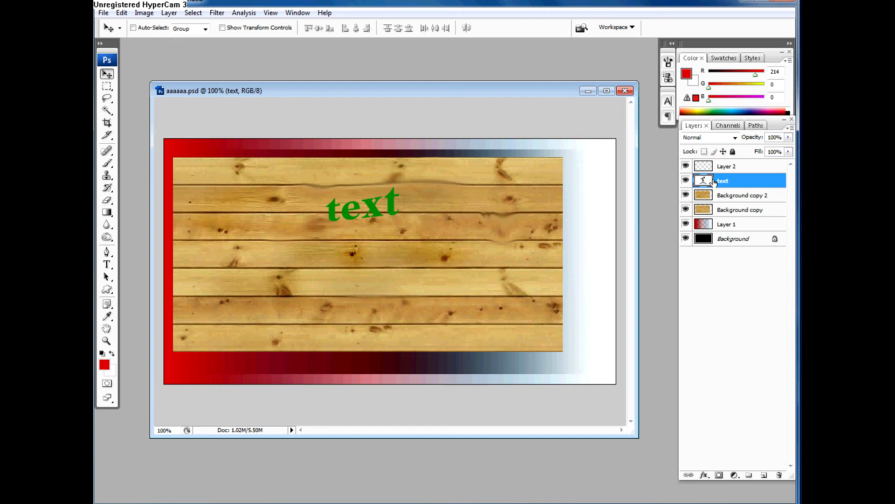
key(ctrl+j)
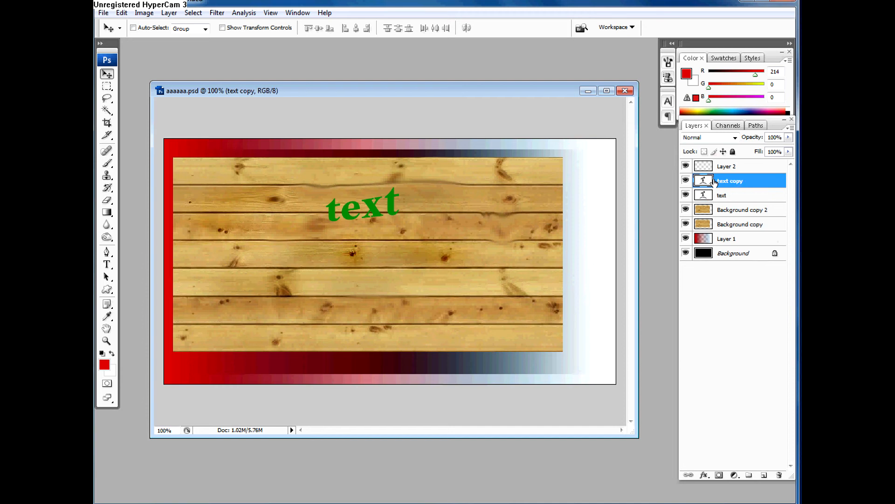
right_click(715, 182)
click(741, 306)
Step: Compare the editable text layer with its rasterized copy by alternately hiding each one
click(686, 181)
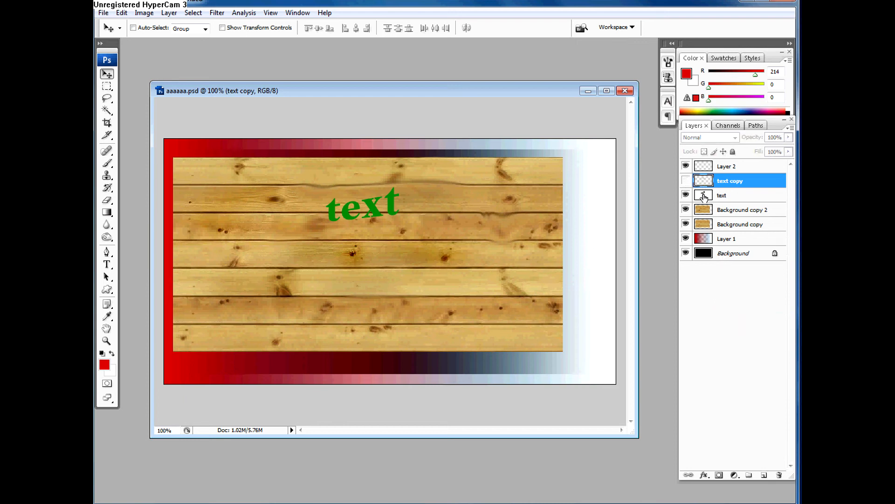
click(703, 195)
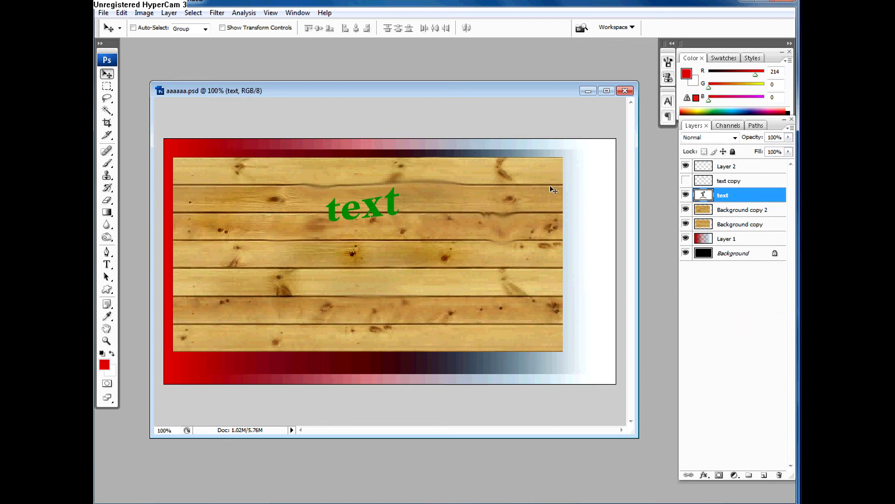
click(686, 181)
click(703, 182)
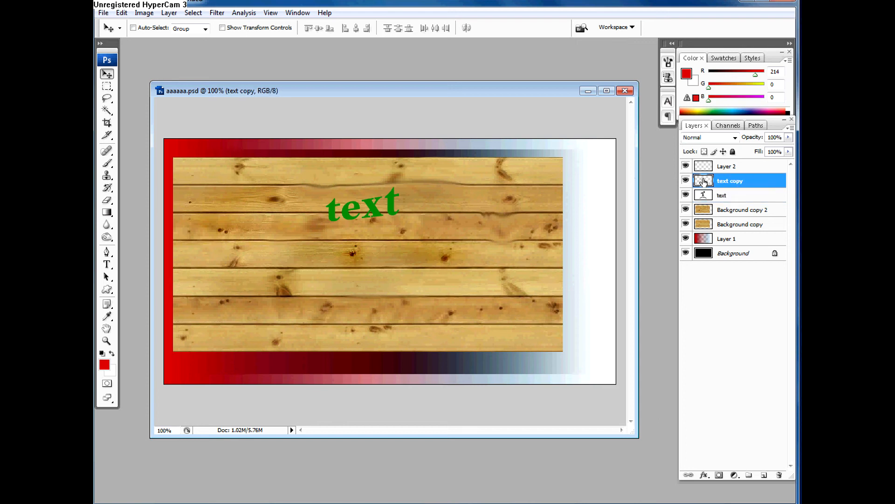
click(686, 195)
click(702, 196)
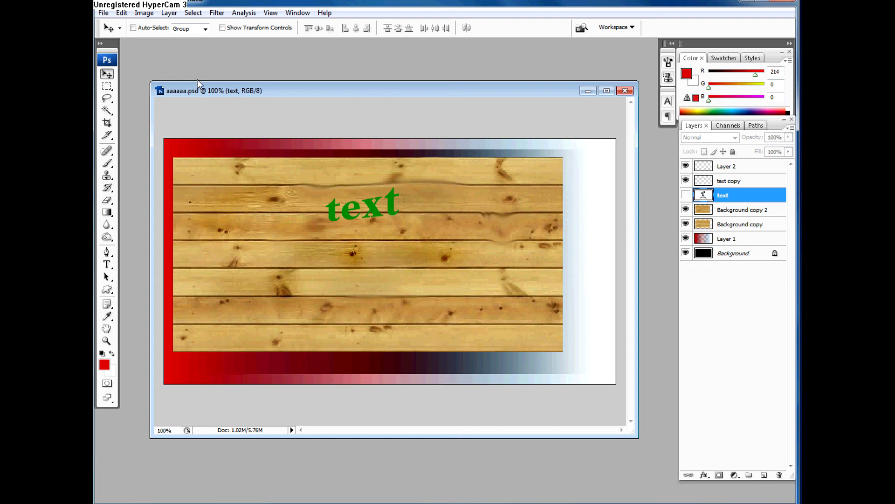
Step: Hide the text copy and Layer 2 layers and show the original text layer
click(686, 180)
click(686, 166)
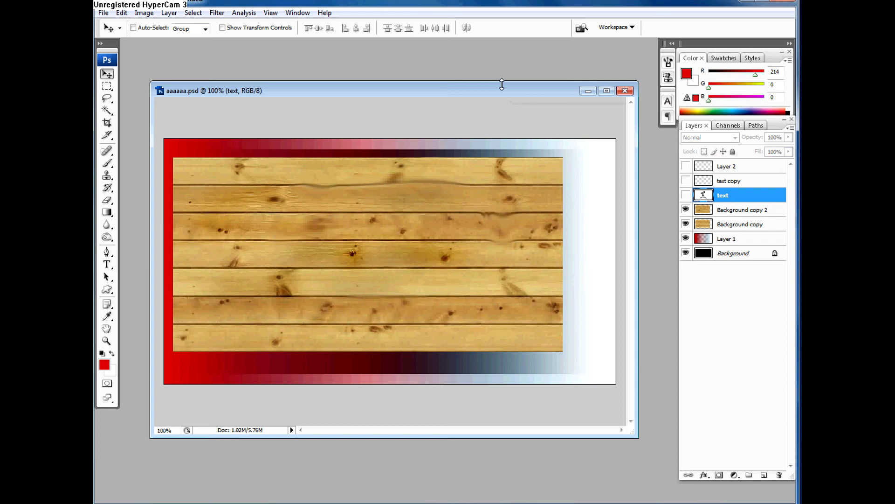
click(688, 198)
Step: Create a layer group named "base" and place it between the Background copy layer and Layer 1
click(749, 475)
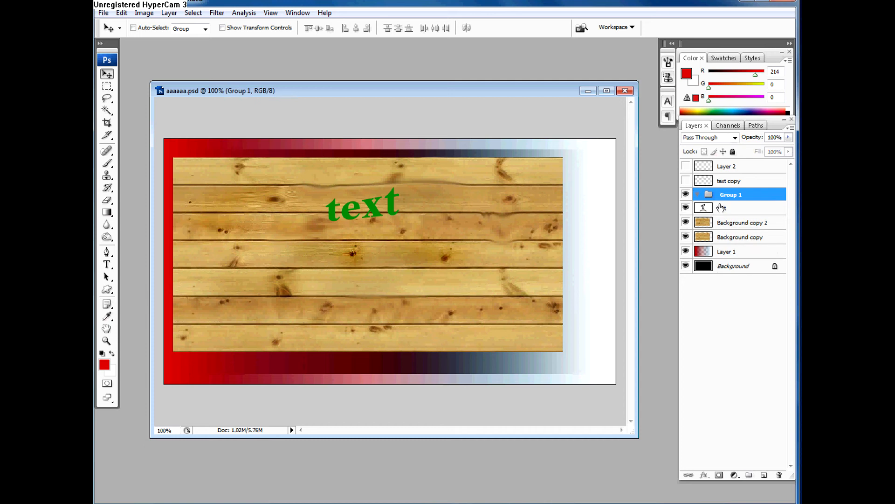
double_click(730, 193)
text(t)
text(ase)
key(Return)
drag(717, 196, 718, 232)
Step: Duplicate the text layer and place the duplicate inside the base group
click(714, 196)
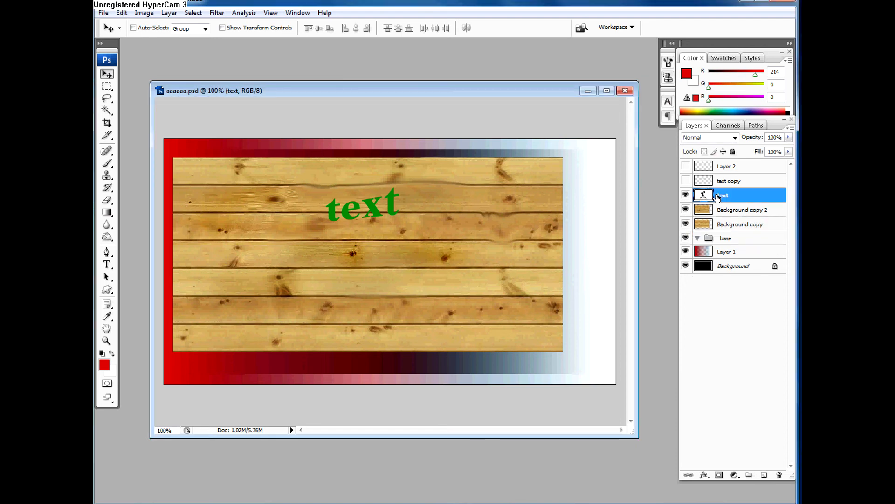
key(ctrl+j)
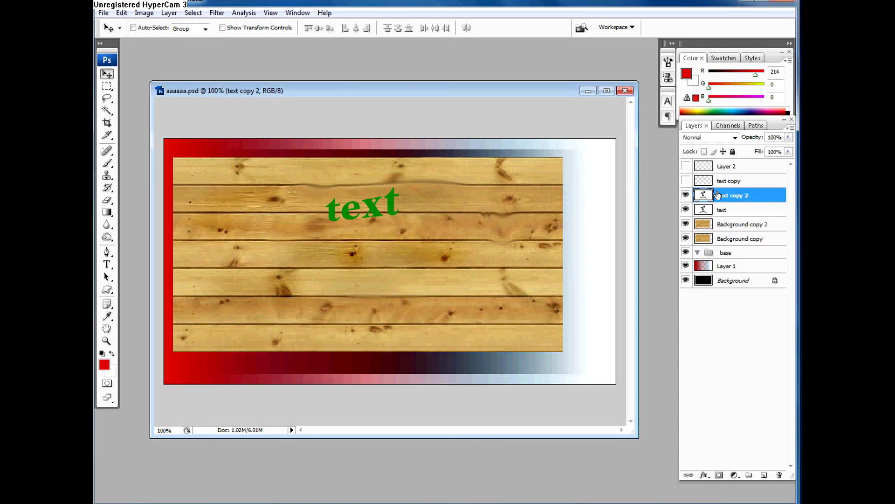
drag(719, 196, 722, 252)
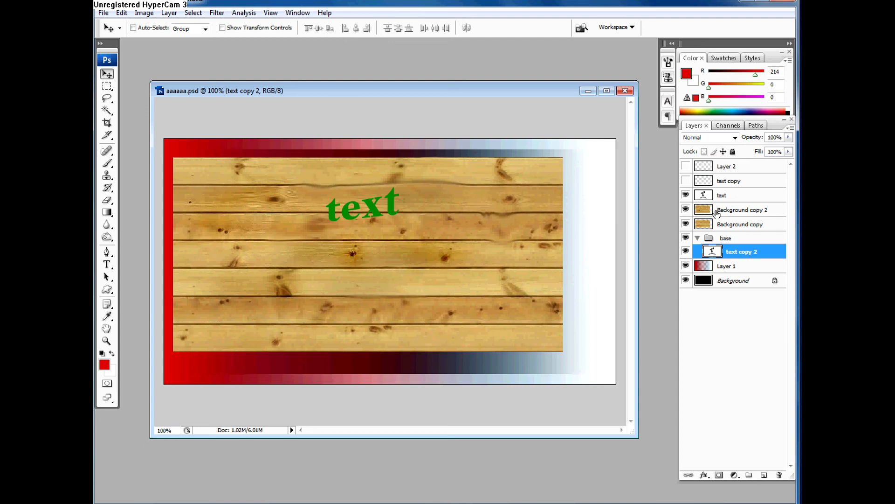
Step: Duplicate the Background copy 2 layer, put the duplicate in the base group, and collapse the group
click(707, 213)
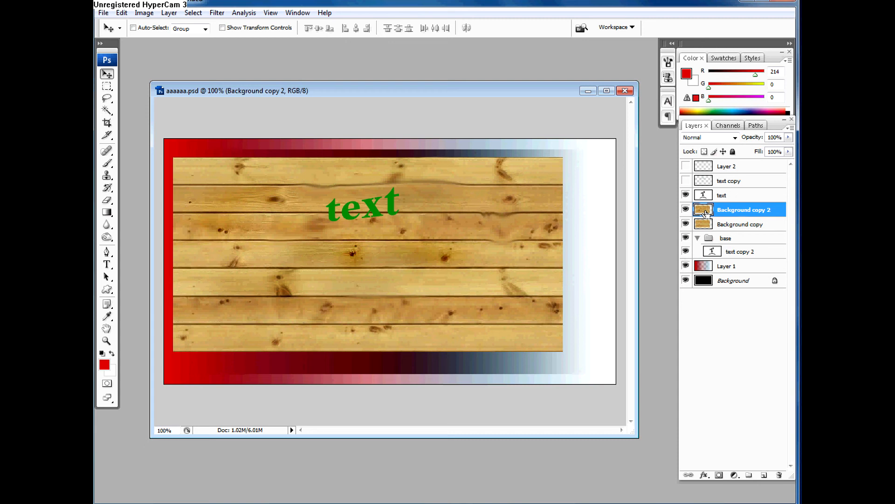
key(ctrl+j)
drag(707, 213, 716, 254)
click(698, 239)
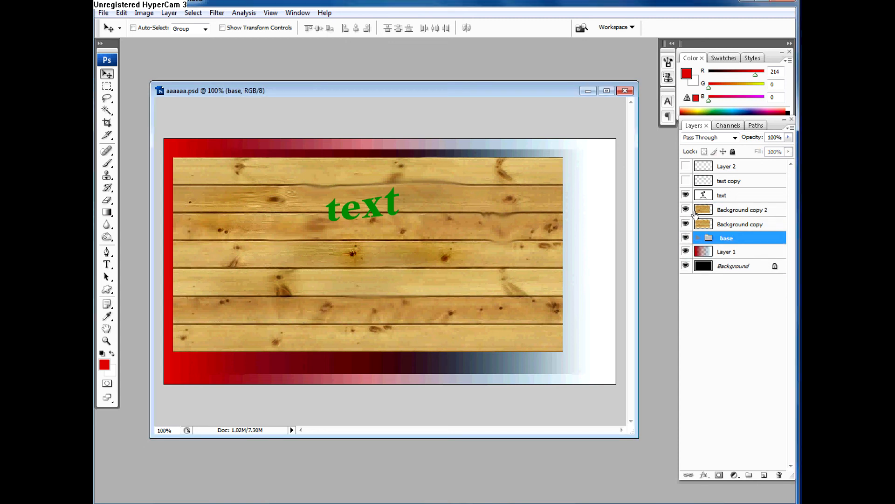
Step: Toggle the visibility of Background copy 2 repeatedly to compare the retouched planks with the layer beneath
click(696, 213)
click(686, 209)
click(686, 209)
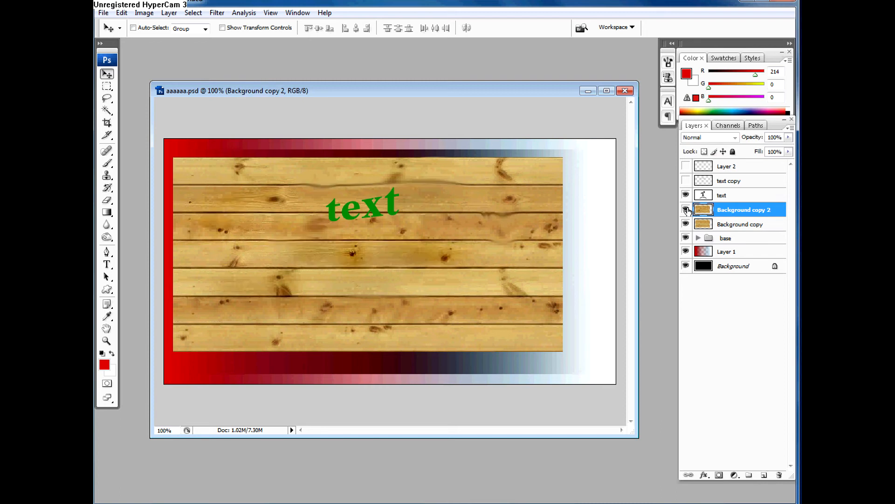
click(686, 209)
click(686, 210)
click(686, 210)
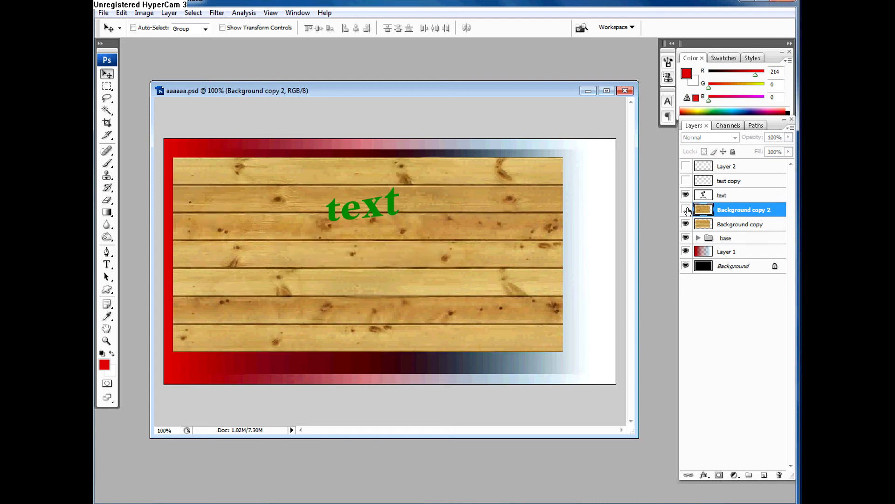
click(686, 209)
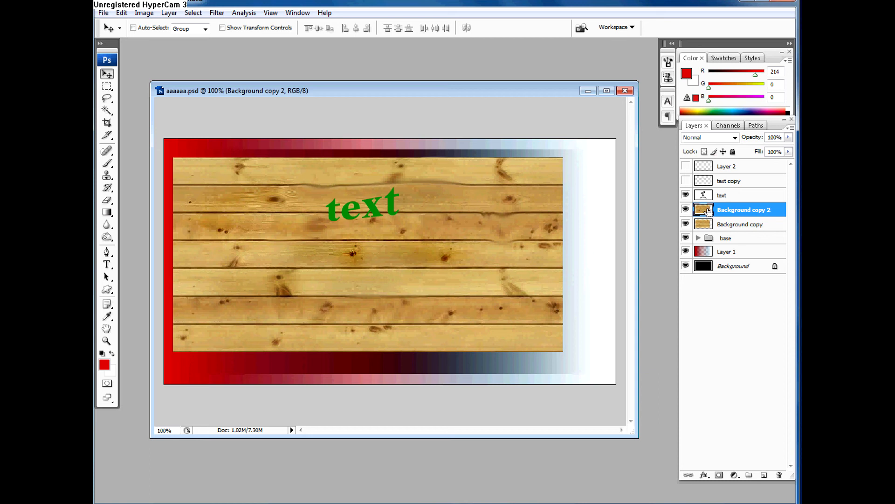
Step: Duplicate Background copy 2 and compare the planks with it and the duplicate hidden and shown
key(ctrl+j)
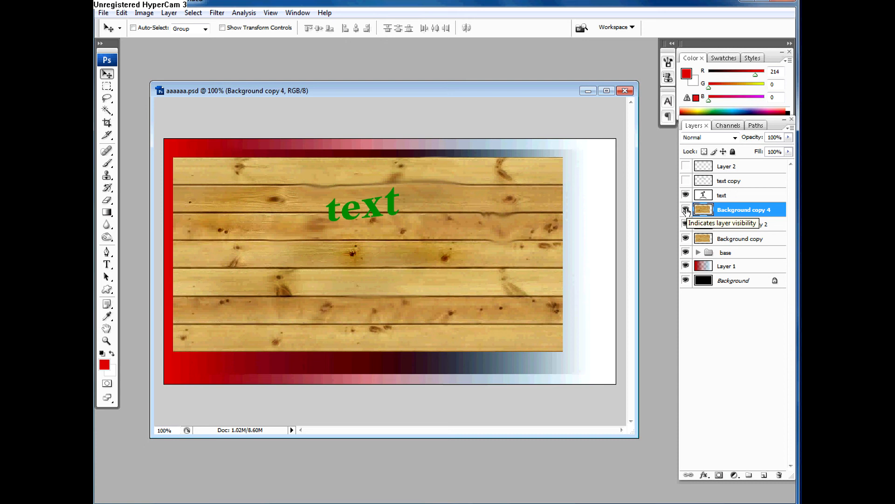
drag(686, 211, 686, 224)
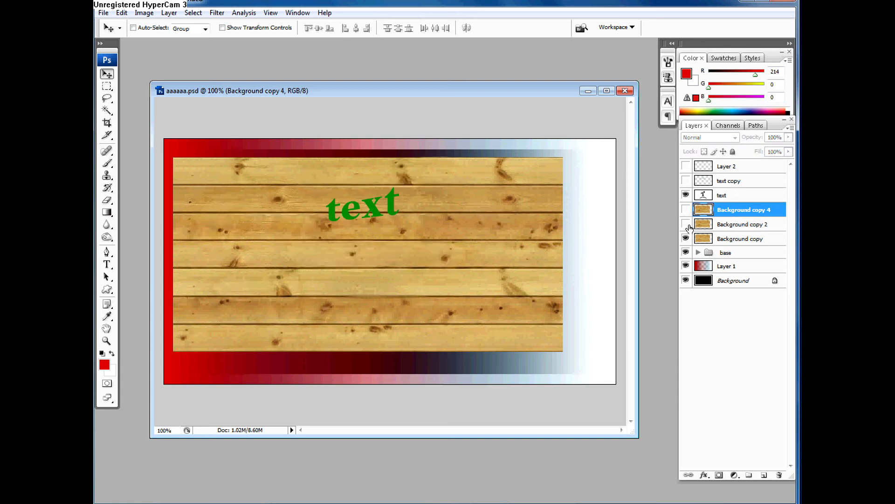
click(686, 225)
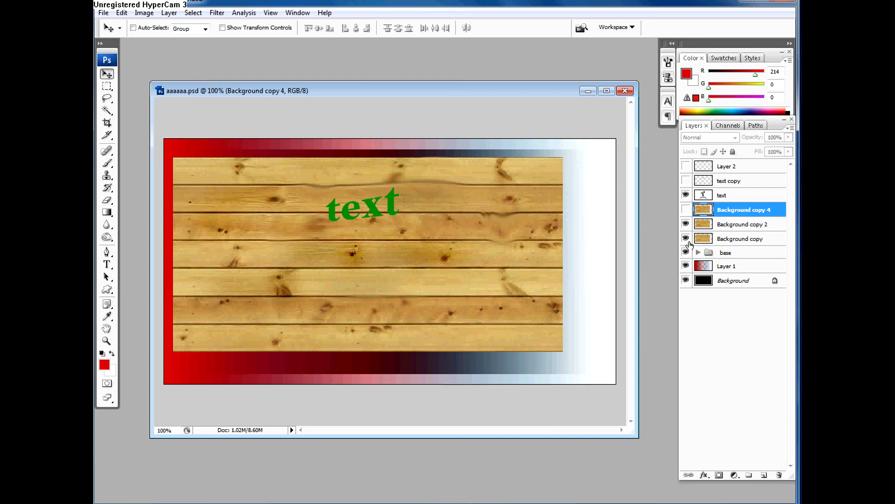
click(686, 209)
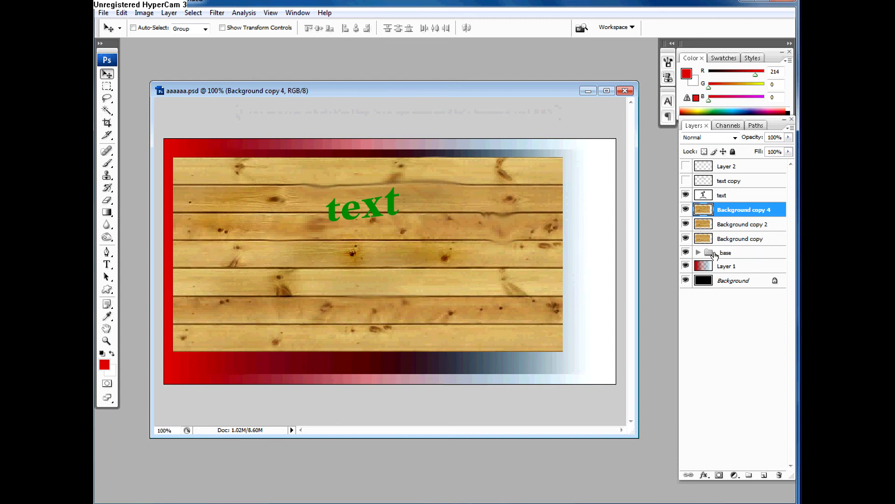
Step: Select the base group, check the backup layers inside it, and collapse and hide the group
click(715, 255)
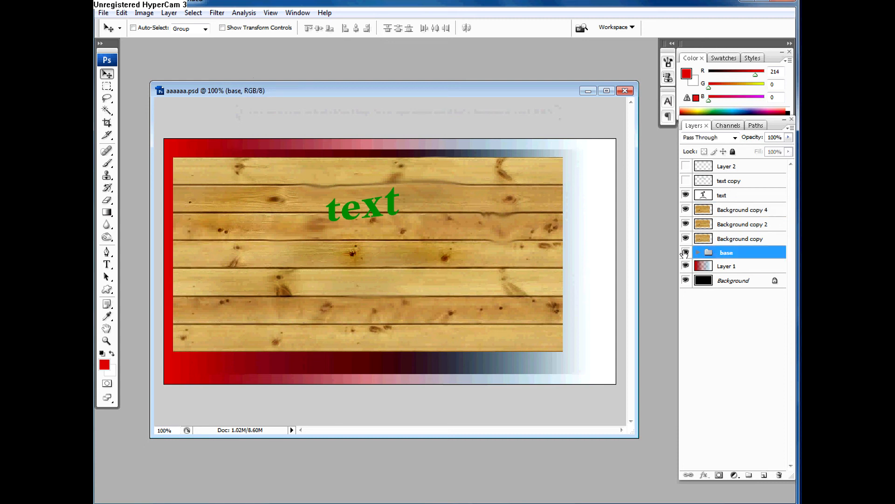
click(698, 252)
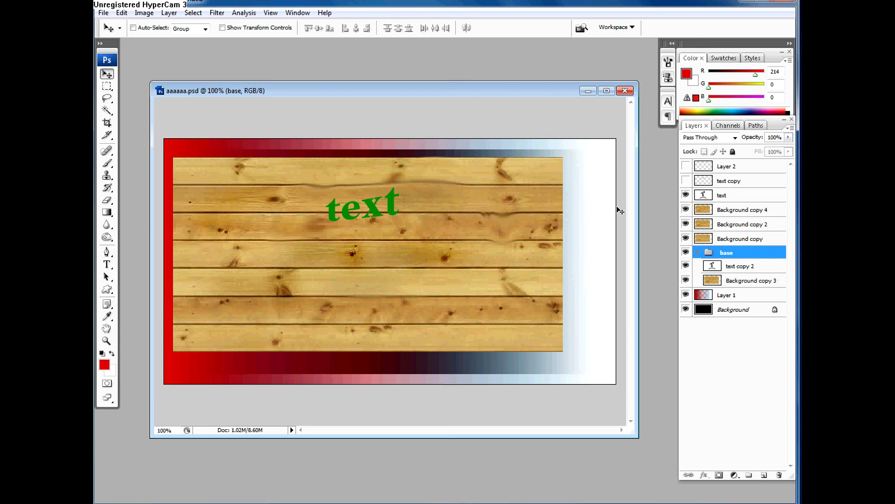
click(715, 279)
click(699, 253)
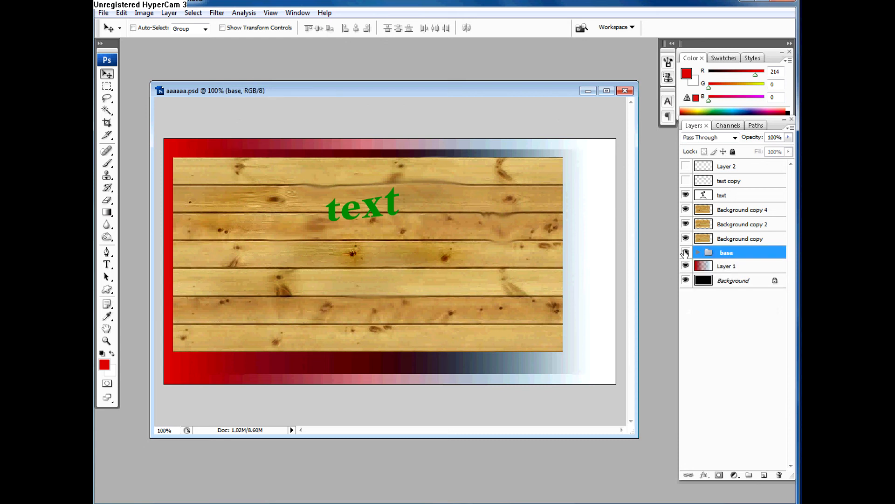
click(685, 253)
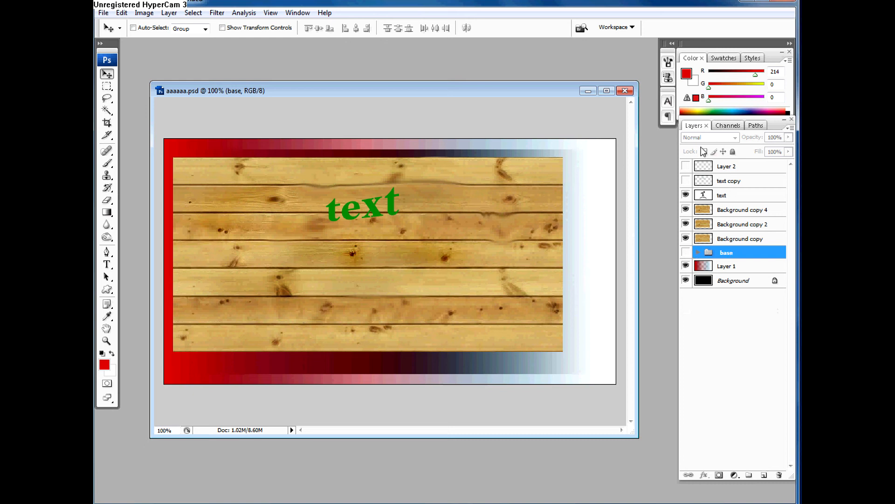
Step: Lock everything in the base group and leave the group collapsed and hidden
click(696, 252)
click(685, 252)
click(733, 151)
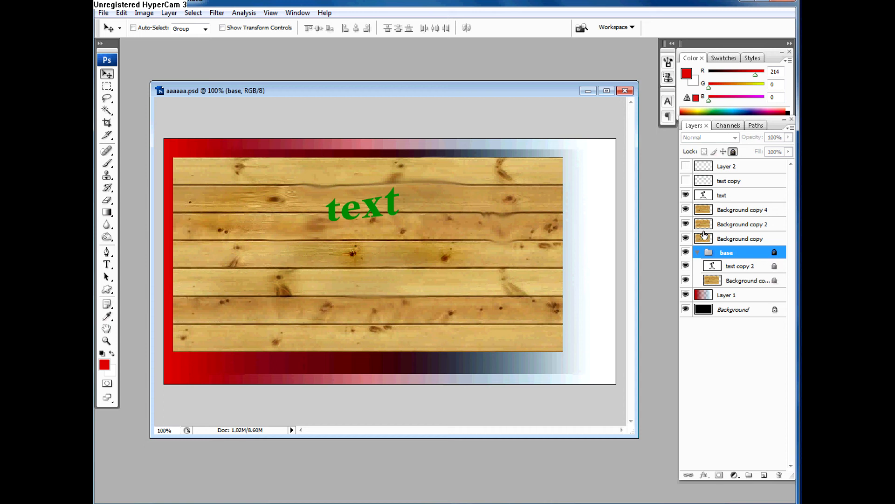
click(696, 252)
click(685, 252)
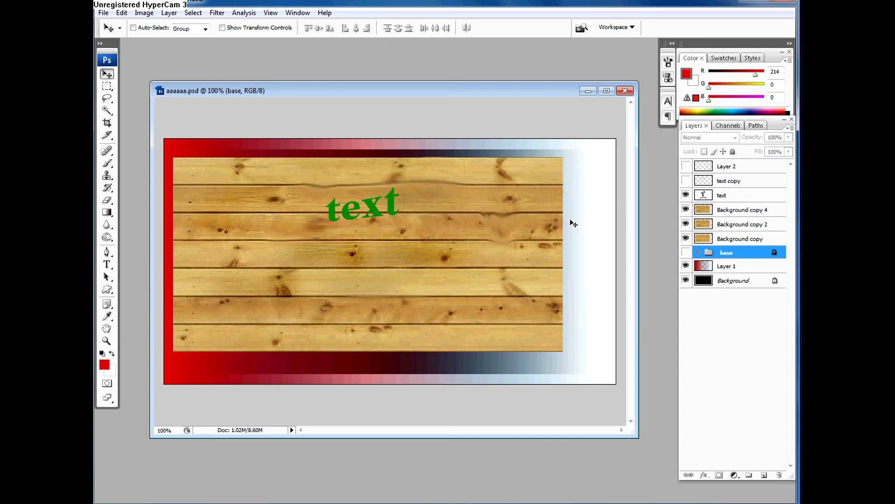
Step: Sample the green of the word "text" with the Eyedropper and try to paint with the Brush on the hidden base group
key(i)
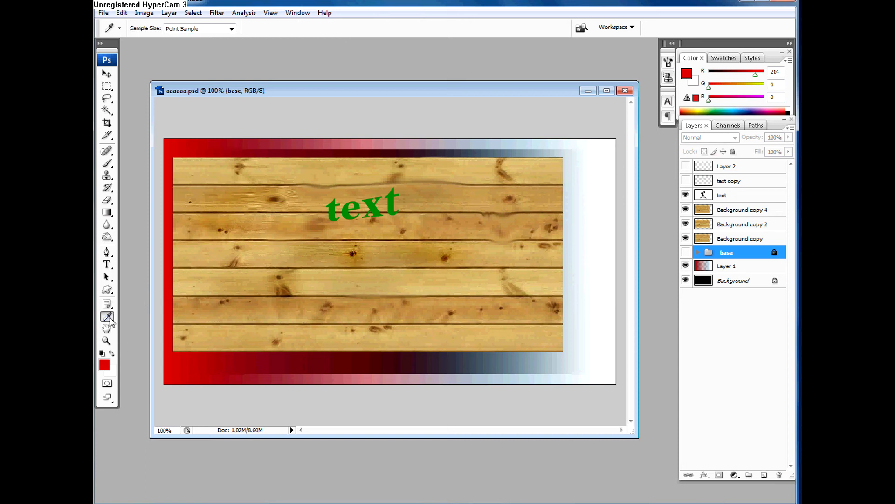
drag(194, 307, 377, 205)
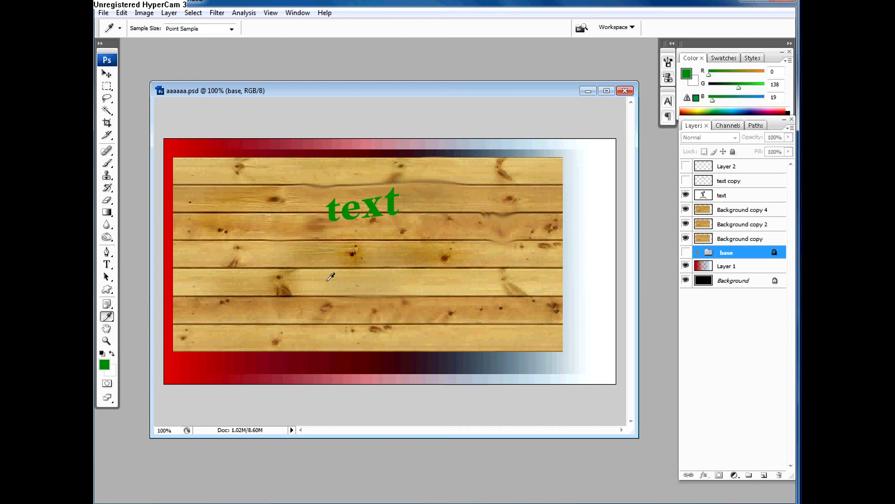
key(b)
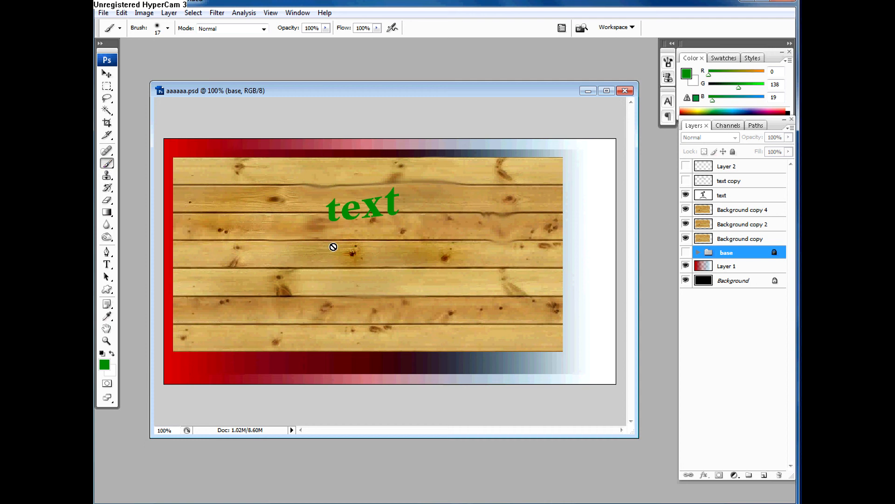
click(324, 274)
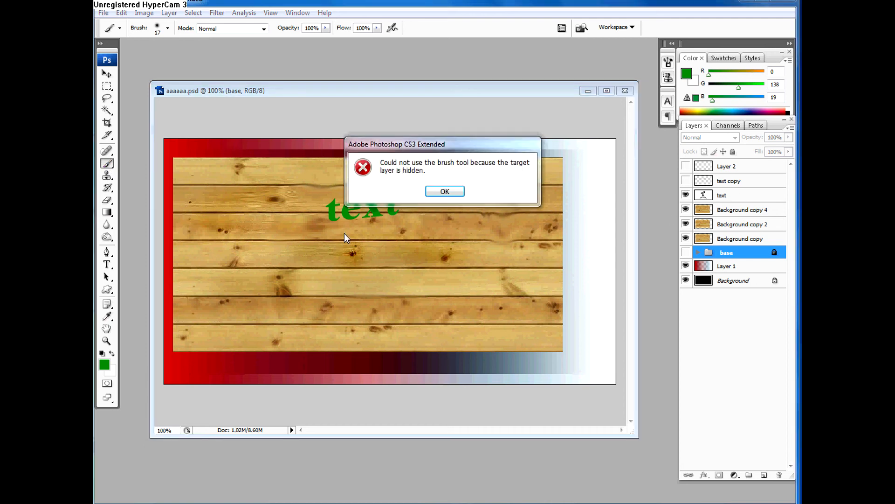
drag(382, 148, 253, 217)
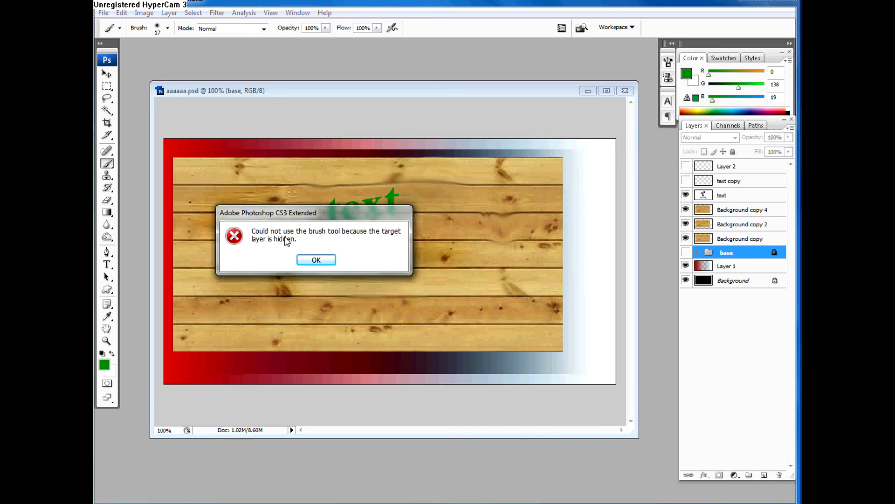
click(325, 263)
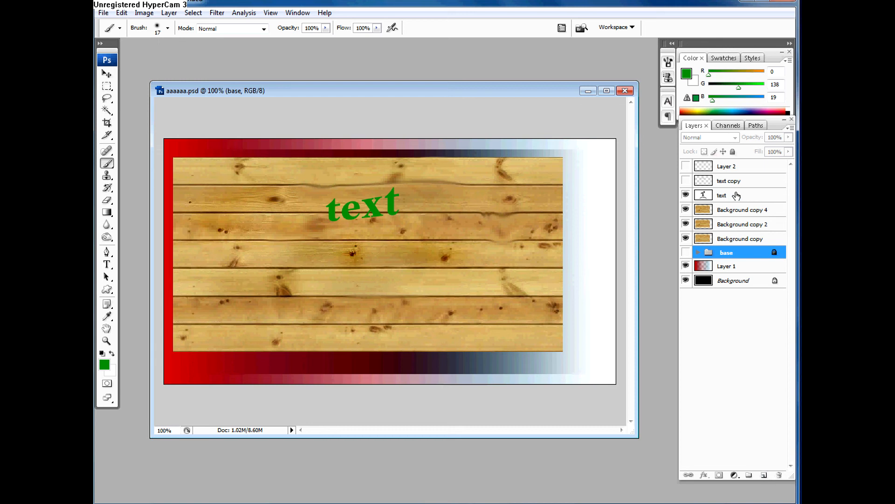
Step: Select Background copy 4 and brush freehand green scribbles across the planks below the word "text"
click(735, 209)
mouse_move(390, 250)
mouse_down()
mouse_move(429, 283)
mouse_move(252, 326)
mouse_up()
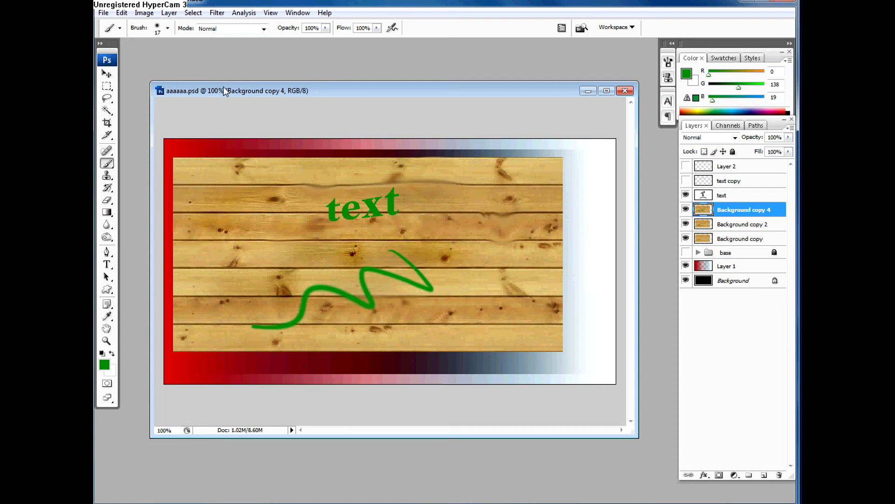
drag(224, 91, 204, 71)
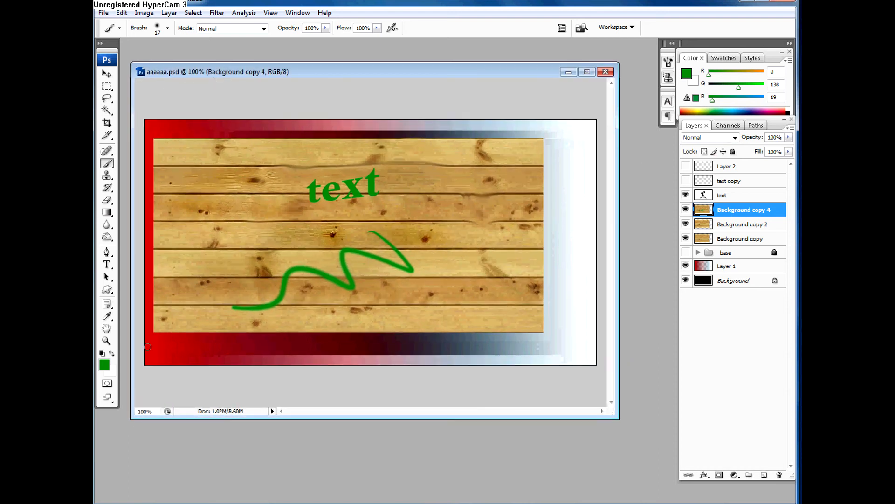
mouse_move(275, 240)
mouse_down()
mouse_move(277, 262)
mouse_move(221, 253)
mouse_move(281, 218)
mouse_move(248, 213)
mouse_up()
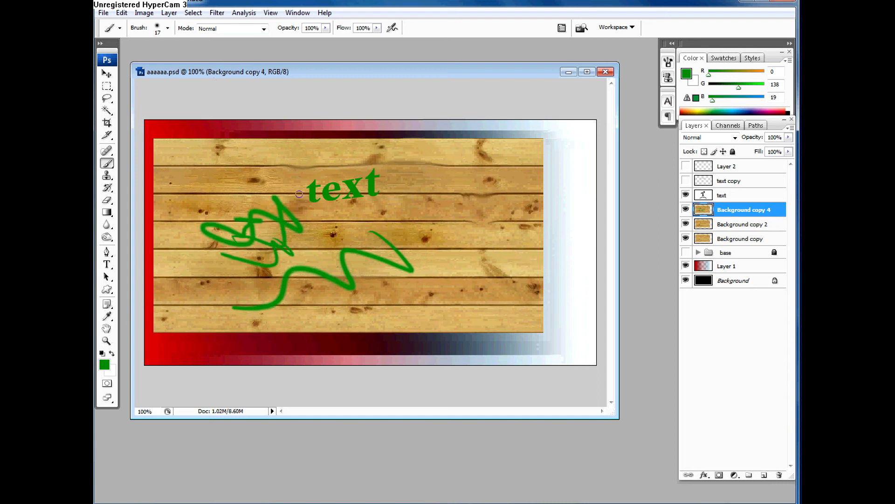
Step: Sample a brown from the planks with the Eyedropper tool and return to the Brush
key(alt)
click(107, 318)
click(185, 278)
key(b)
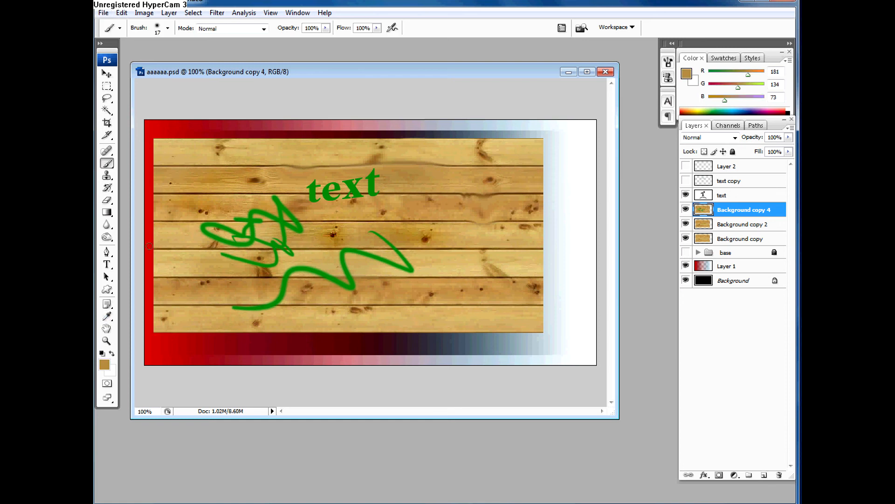
Step: Sample several green stroke and plank colors while staying in the Brush tool, finishing on a plank brown
alt+click(256, 219)
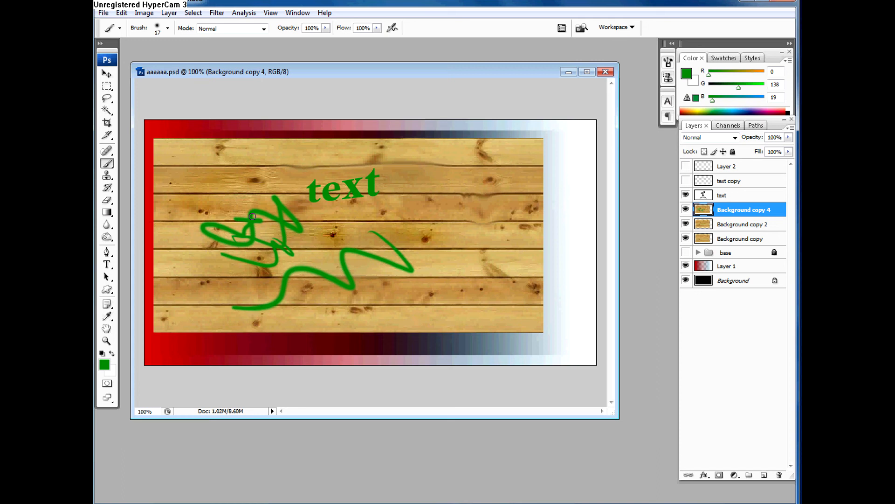
alt+click(227, 201)
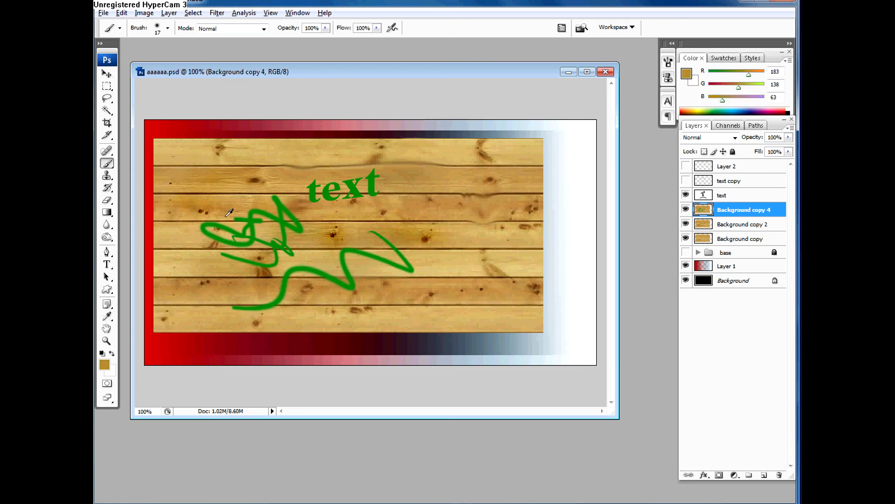
alt+click(241, 337)
alt+click(241, 313)
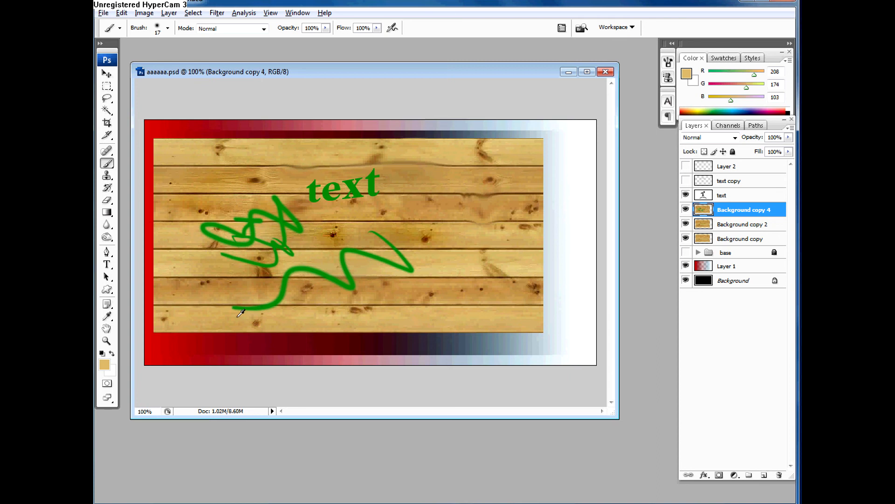
alt+click(269, 299)
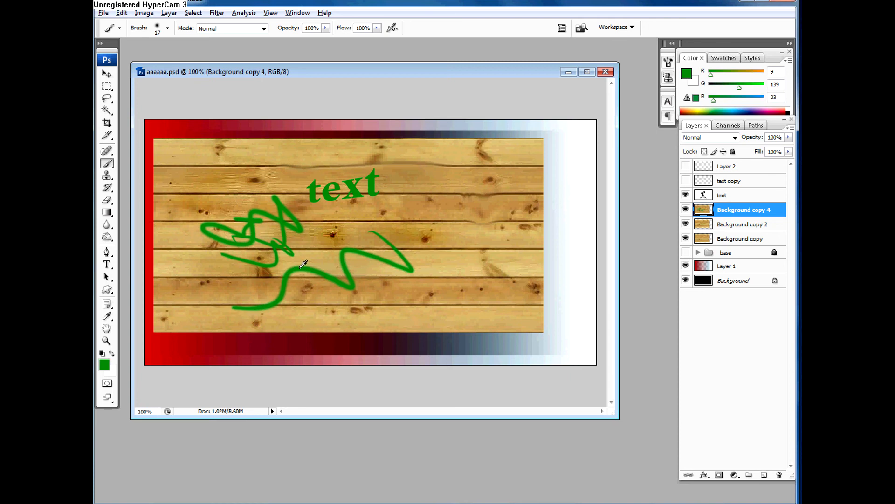
alt+click(286, 281)
alt+click(293, 273)
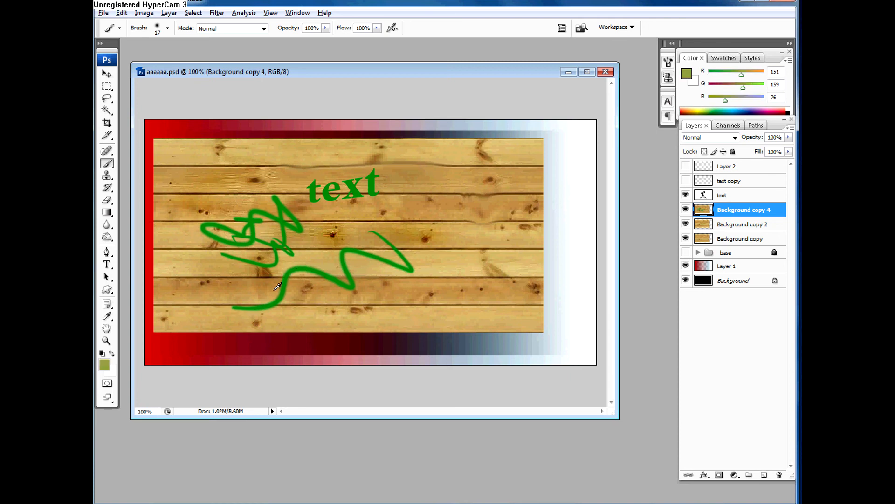
alt+click(284, 298)
alt+click(252, 292)
Step: Swap the foreground and background colors repeatedly, leaving white as foreground and plank brown as background
key(x)
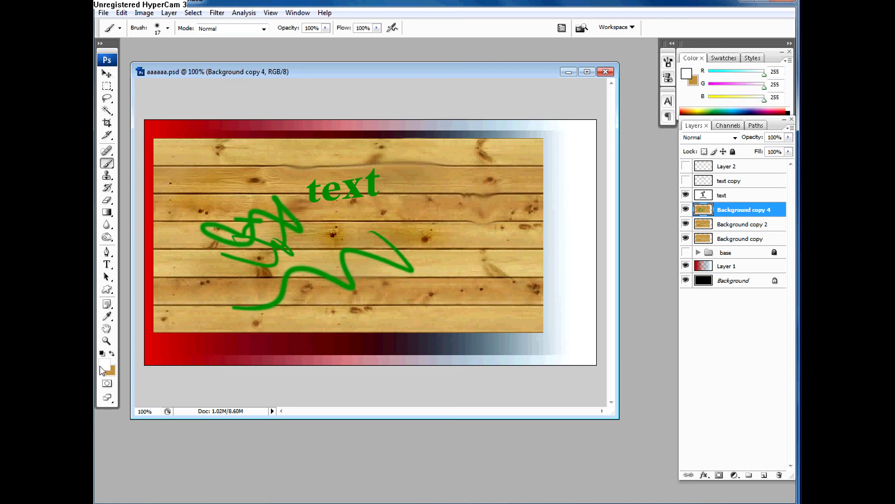
key(x)
key(x)
key(x)
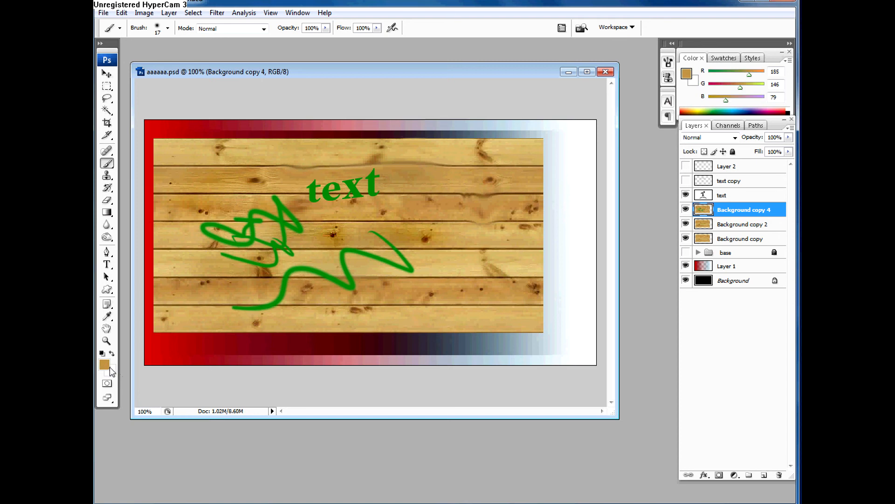
key(x)
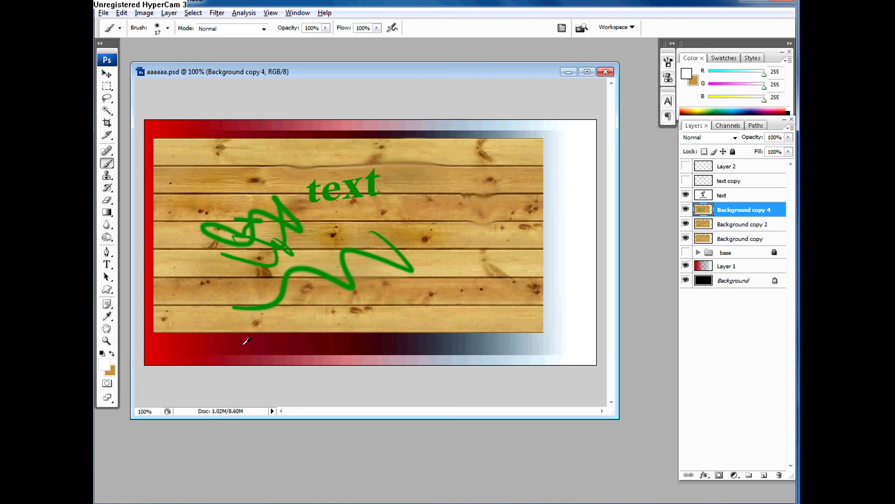
Step: Sample dark red from the gradient border, swap it to the background, and sample the scribble's green as the Brush foreground color
alt+click(228, 341)
key(z)
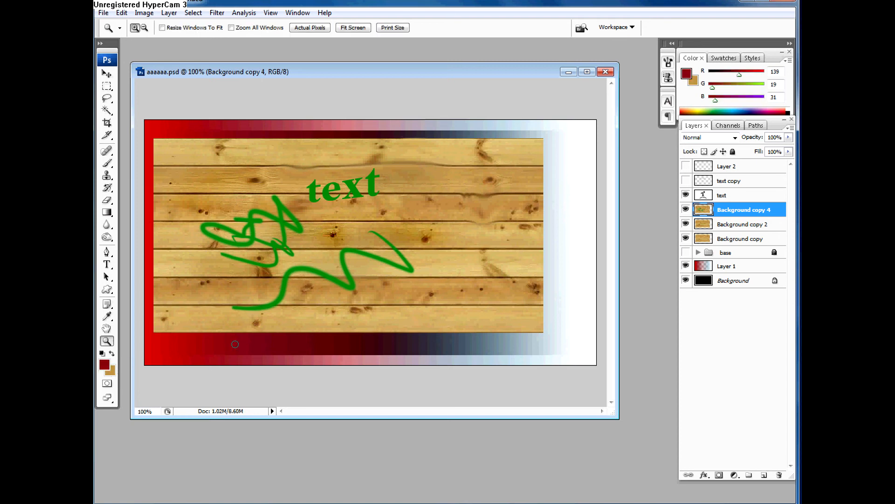
key(x)
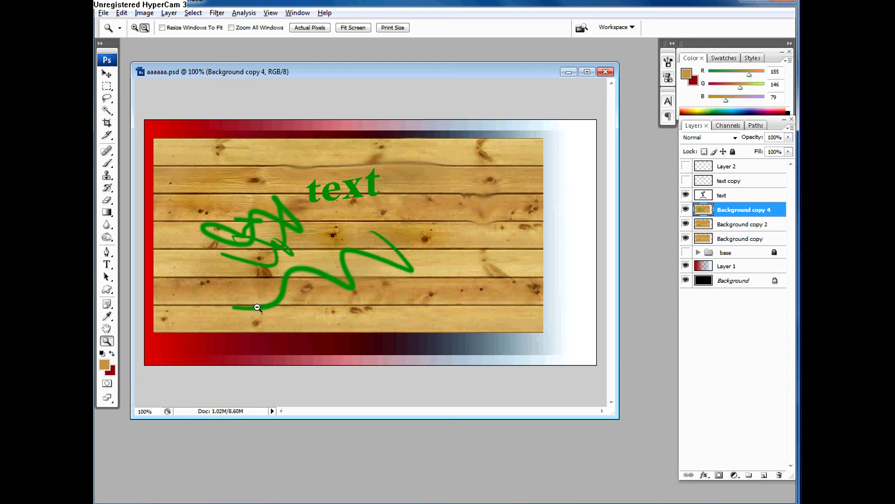
key(b)
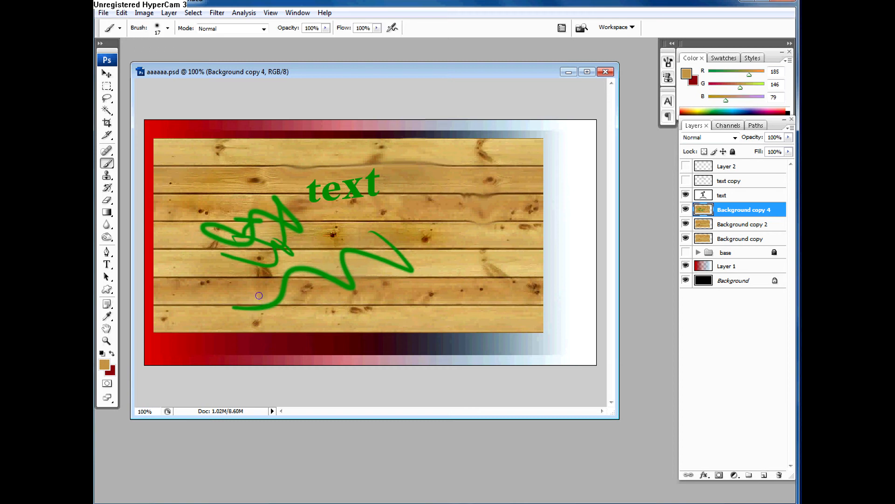
alt+click(274, 302)
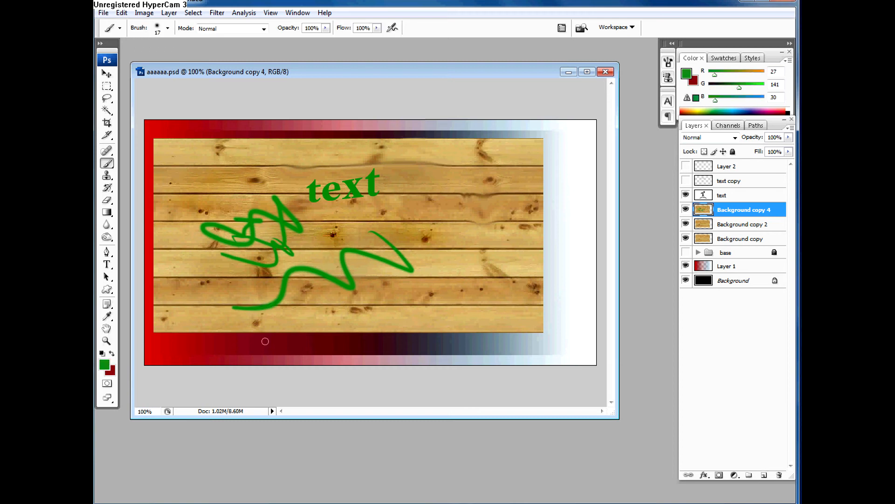
Step: Brush a green squiggle over the right-hand planks and a dark red scribble between it and the word "text"
mouse_move(488, 171)
mouse_down()
mouse_move(452, 220)
mouse_move(415, 229)
mouse_up()
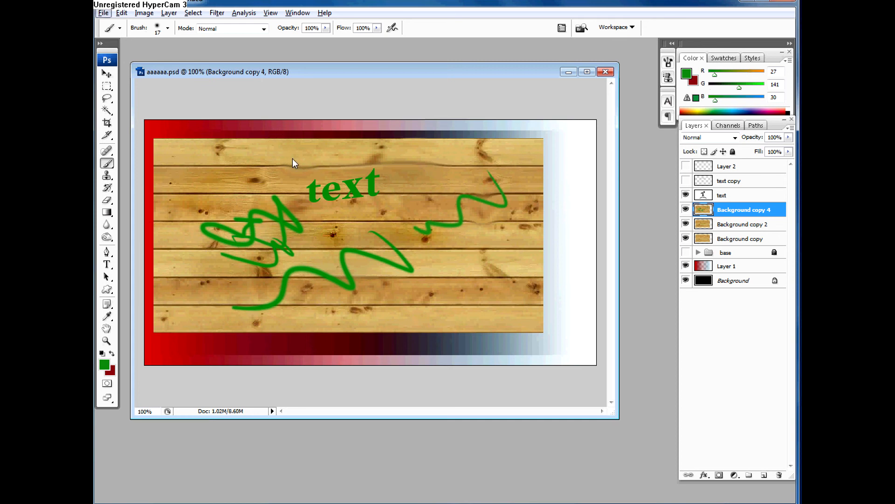
key(x)
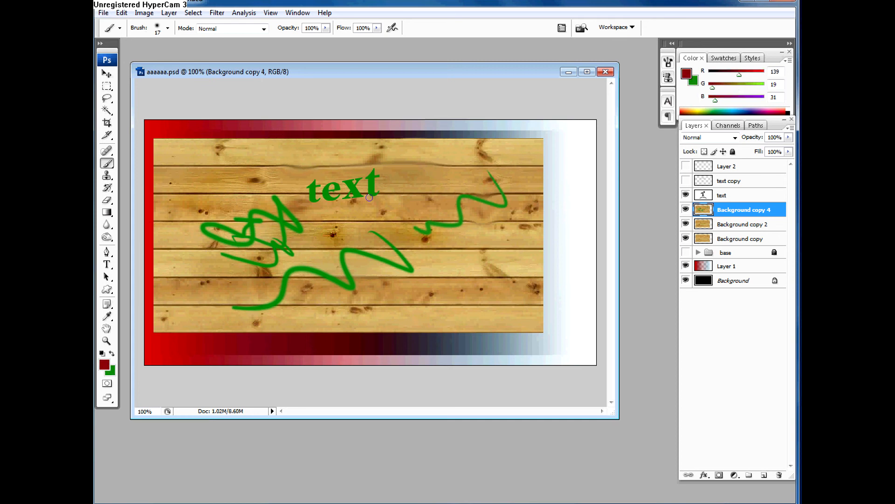
mouse_move(405, 188)
mouse_down()
mouse_move(439, 200)
mouse_move(382, 233)
mouse_move(339, 234)
mouse_move(338, 265)
mouse_up()
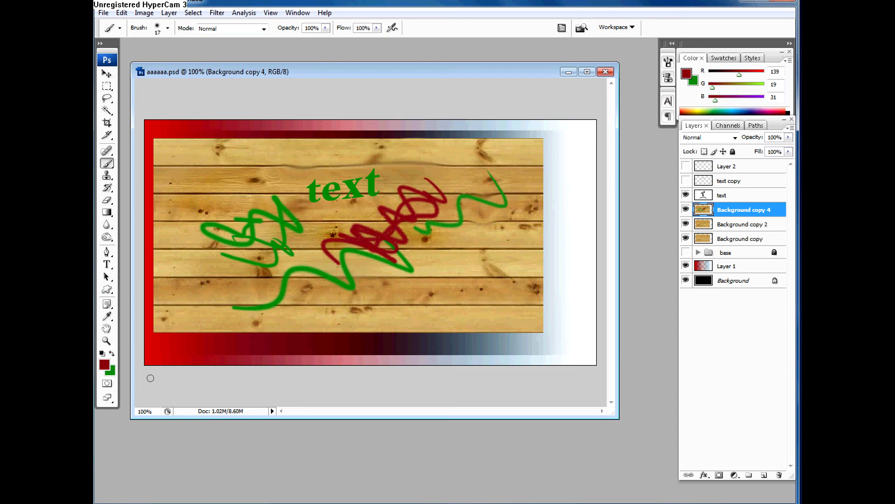
Step: Alternate green and dark red brush scribbles over the left-hand green scribble, swapping foreground and background colors between strokes
key(x)
mouse_move(282, 229)
mouse_down()
mouse_move(283, 251)
mouse_move(224, 275)
mouse_up()
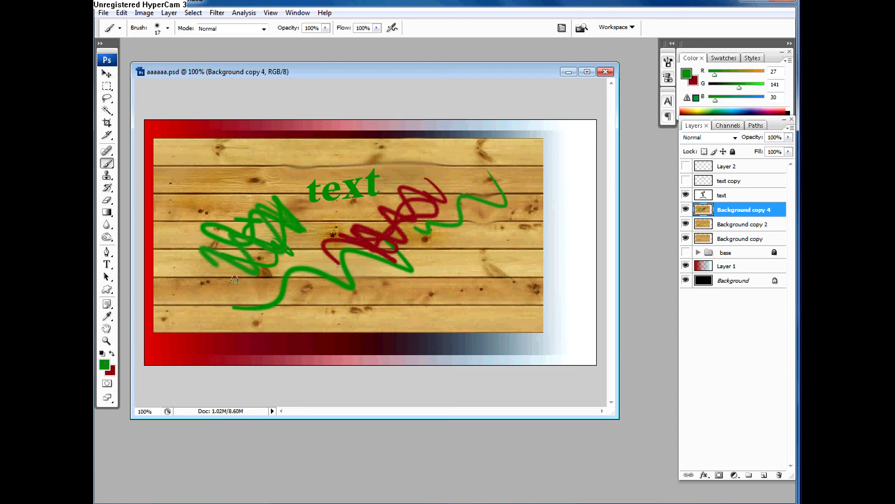
key(x)
drag(228, 219, 201, 264)
key(x)
mouse_move(301, 238)
mouse_down()
mouse_move(257, 269)
mouse_move(250, 245)
mouse_move(280, 224)
mouse_move(285, 237)
mouse_move(239, 271)
mouse_up()
key(x)
key(x)
drag(291, 198, 219, 266)
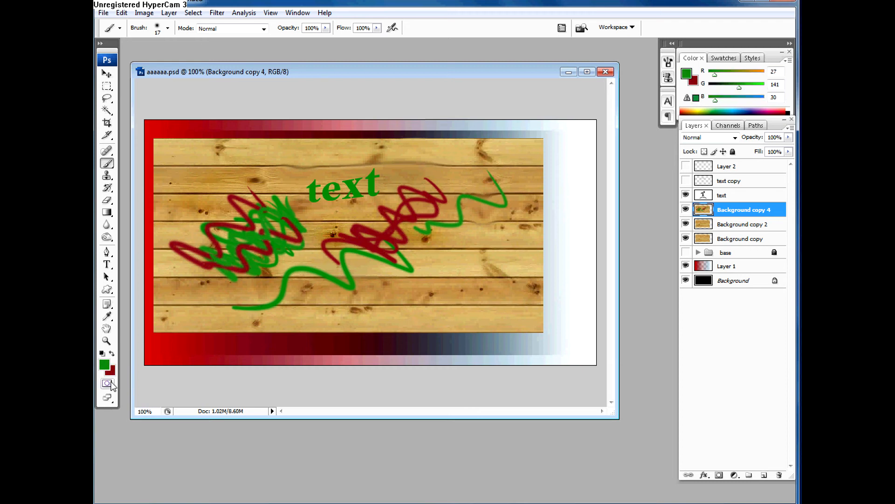
Step: Zoom in to 300% on the lower-left planks using the Zoom tool
click(108, 343)
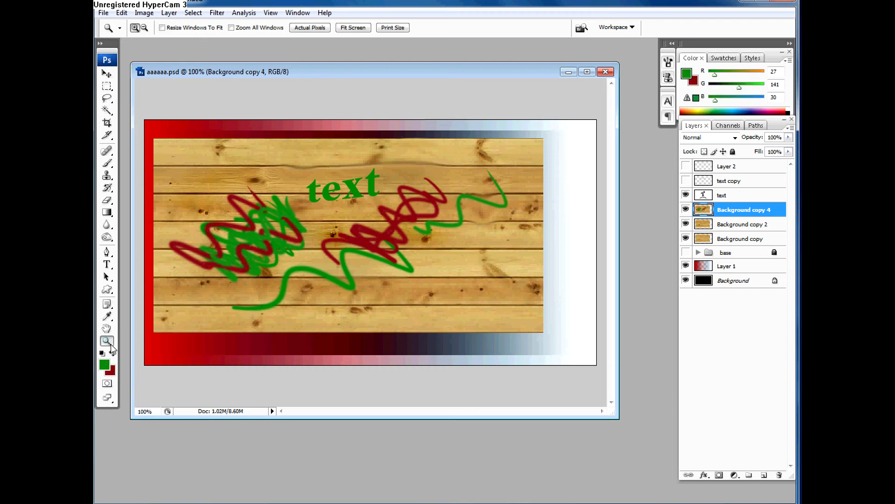
click(193, 295)
click(197, 294)
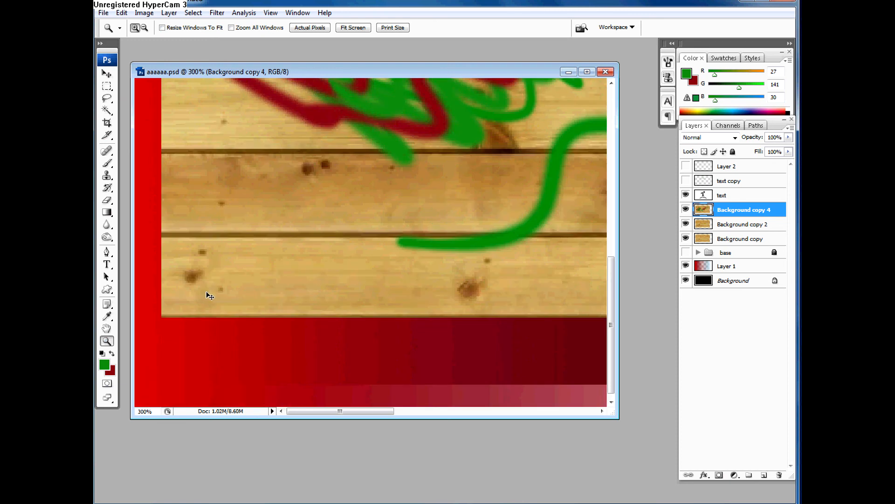
Step: Step the document zoom in and out repeatedly, finishing at 100%
key(ctrl+plus)
key(ctrl+minus)
key(ctrl+minus)
key(ctrl+minus)
key(ctrl+minus)
key(ctrl+plus)
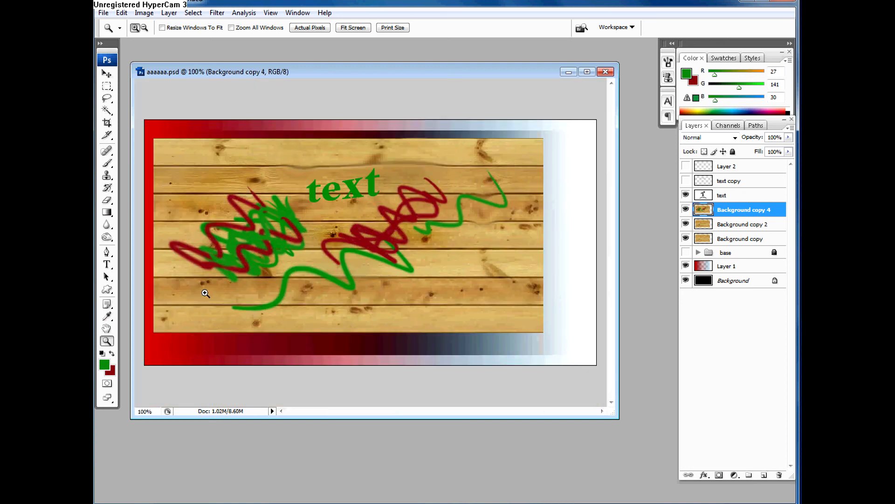
key(ctrl+minus)
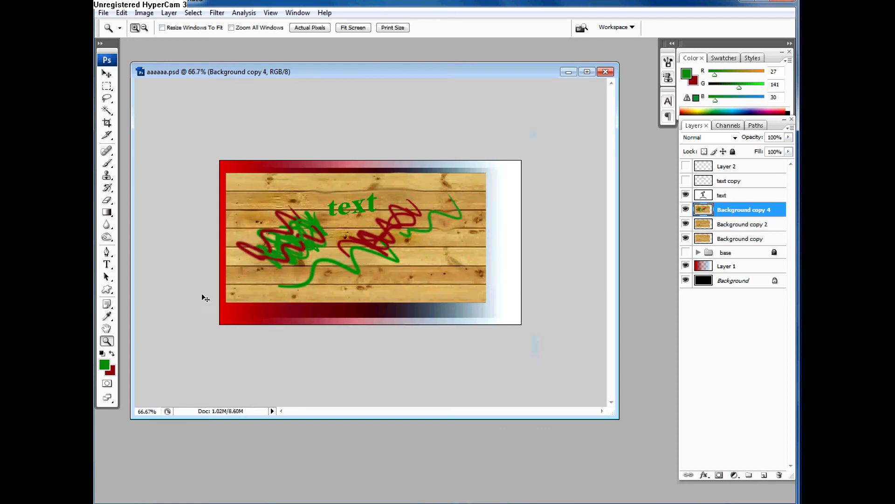
key(ctrl+plus)
key(ctrl+plus)
key(ctrl+minus)
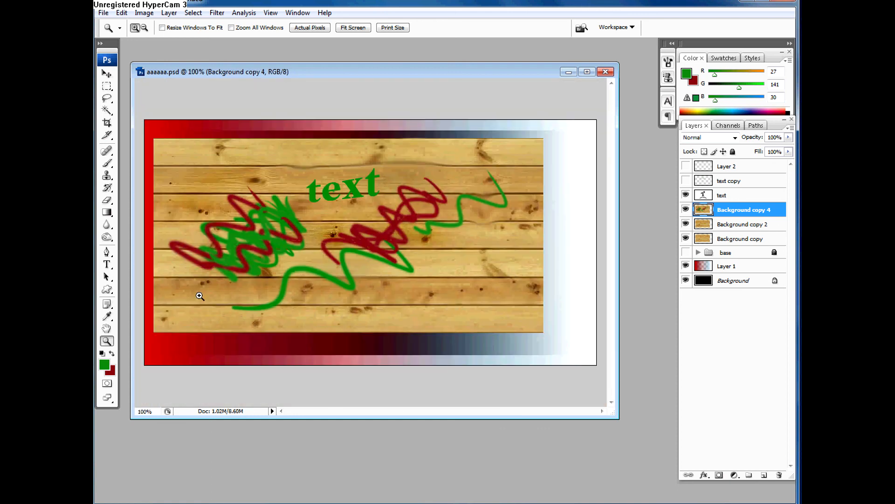
Step: Review the file formats available for saving a copy of the document, leaving without saving
key(ctrl+shift+s)
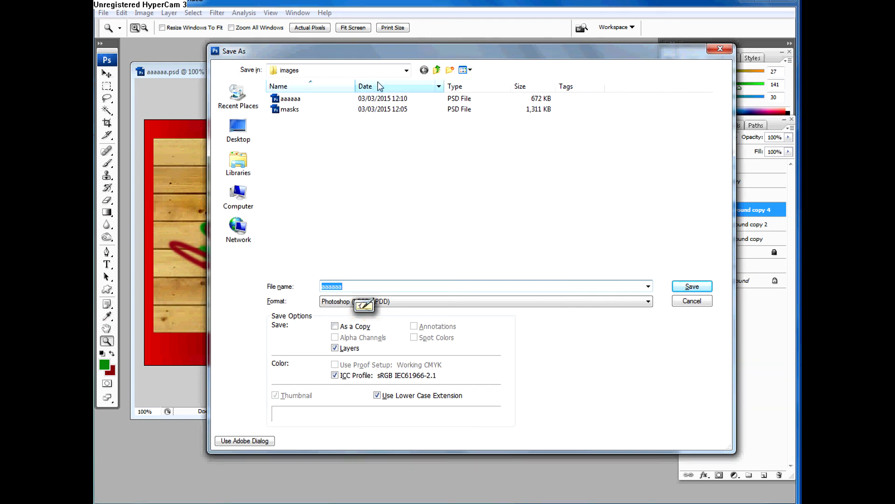
drag(325, 57, 243, 57)
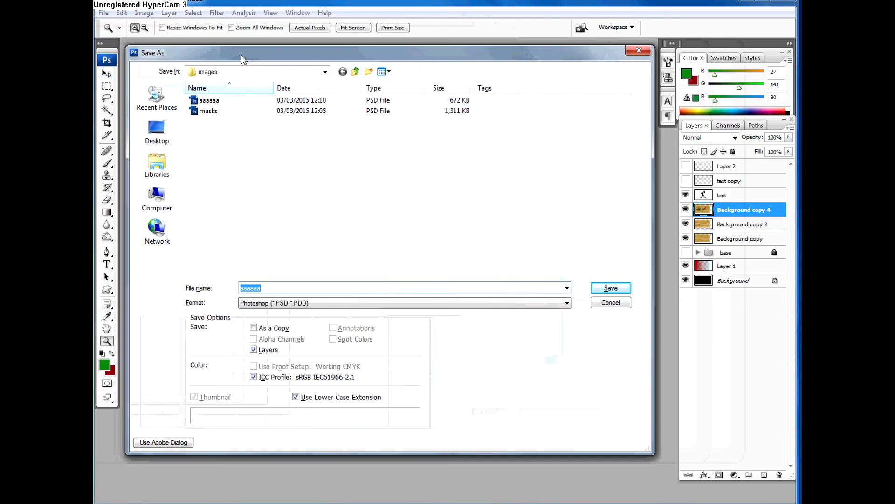
click(343, 306)
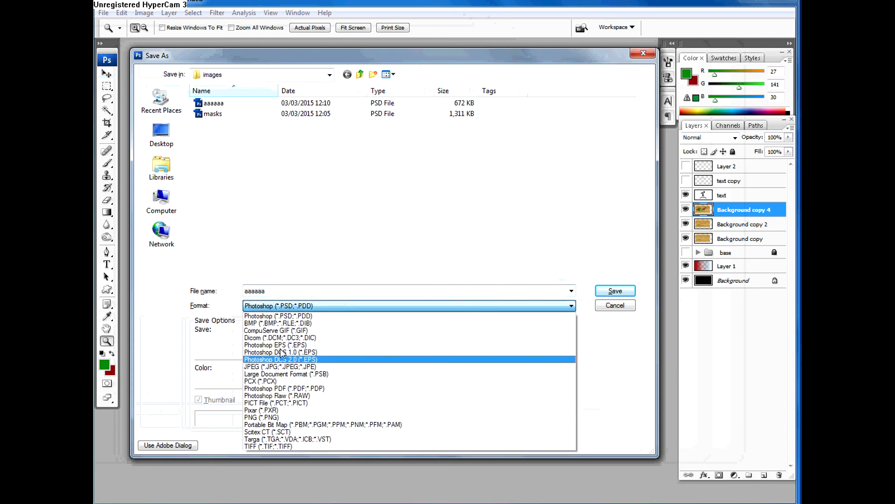
click(617, 304)
click(616, 305)
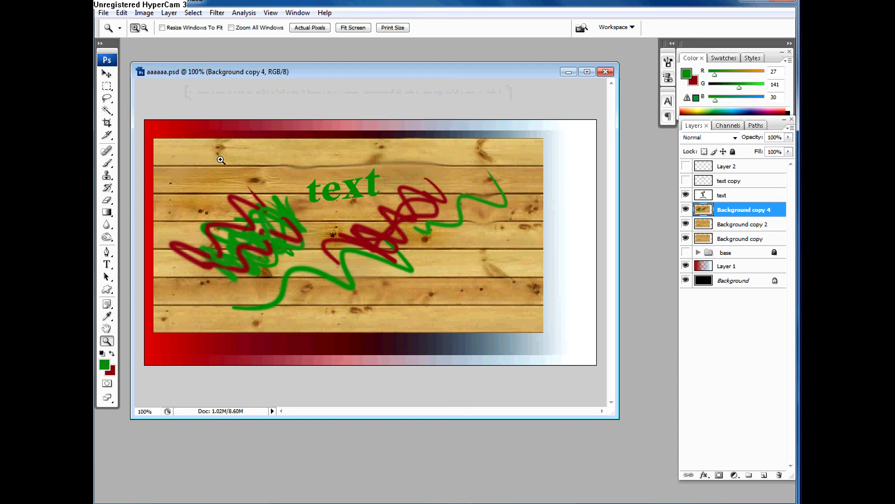
Step: Save the layered document under the name aaaaaa in Photoshop format, replacing the existing file
key(v)
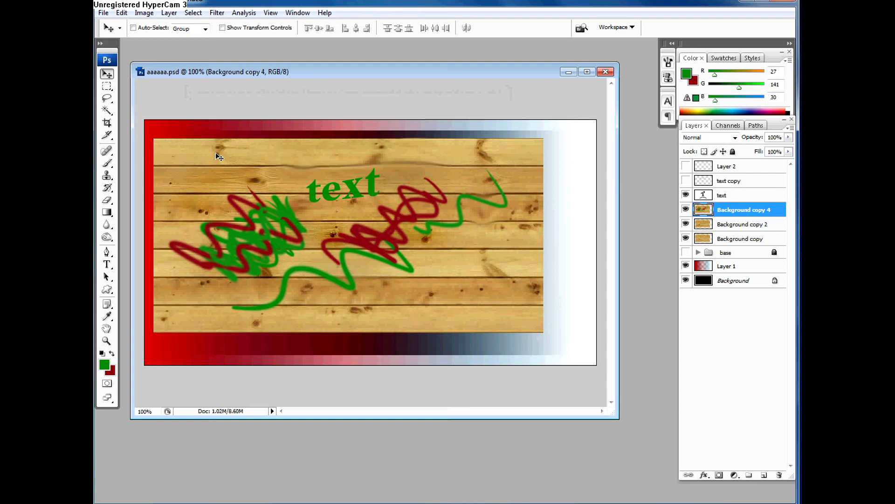
key(ctrl+shift+s)
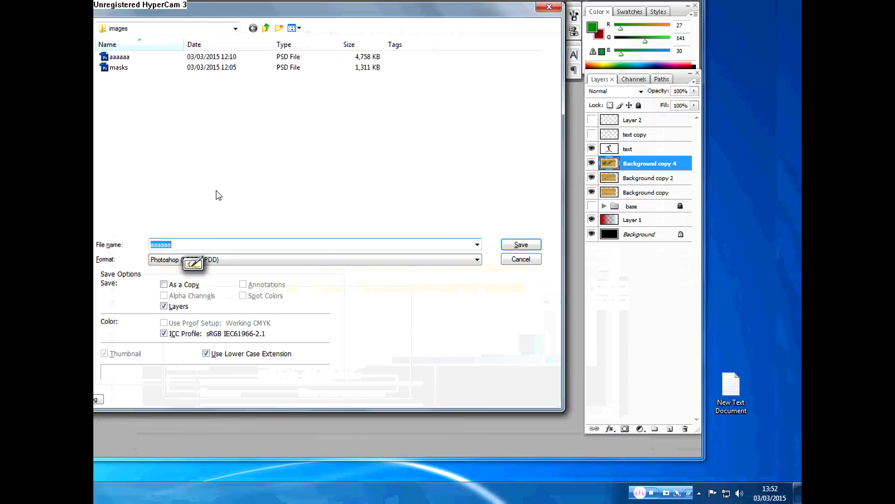
click(511, 268)
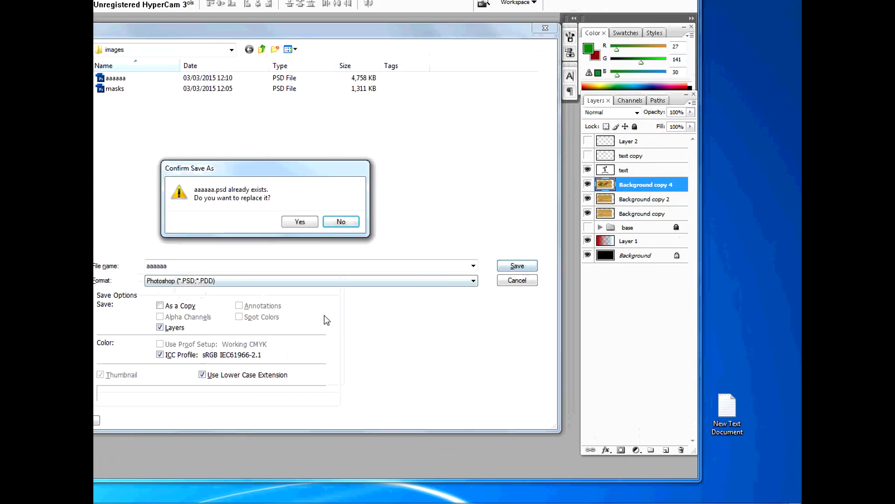
click(300, 219)
click(383, 116)
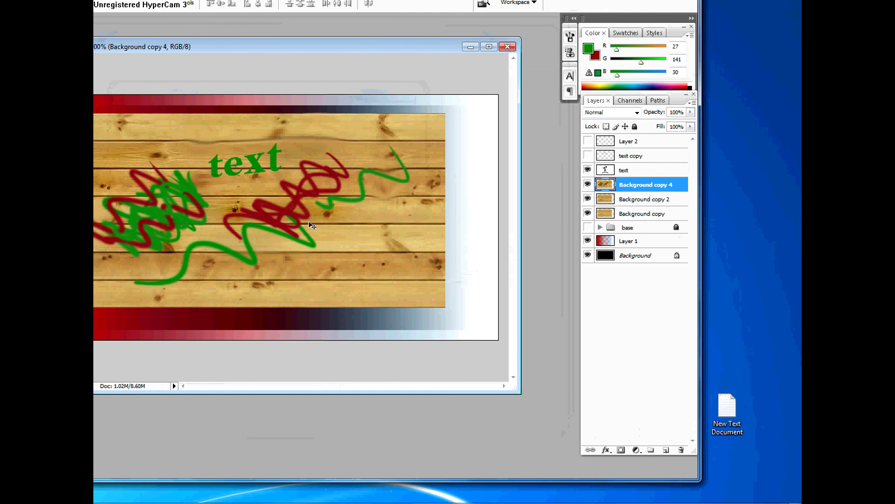
click(182, 172)
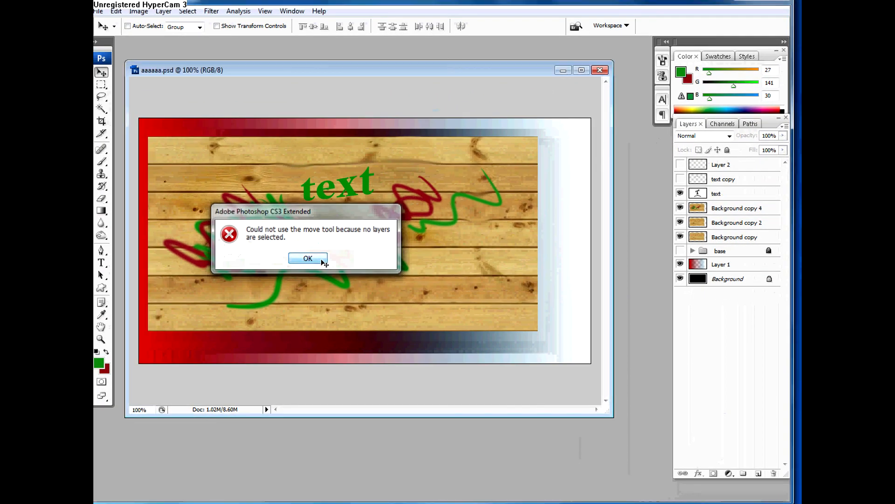
click(324, 262)
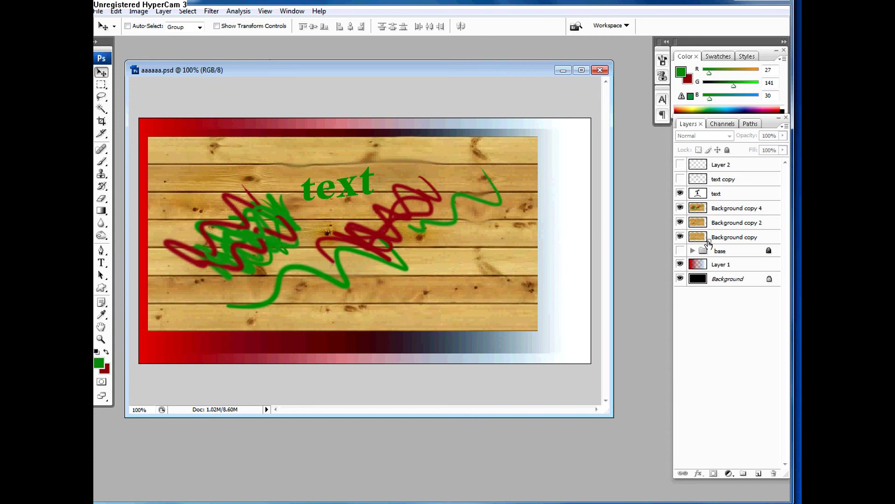
Step: Duplicate the clean Background copy layer and place the duplicate directly above the text layer
drag(709, 241, 759, 473)
mouse_move(720, 240)
mouse_down()
mouse_move(716, 187)
mouse_move(690, 196)
mouse_up()
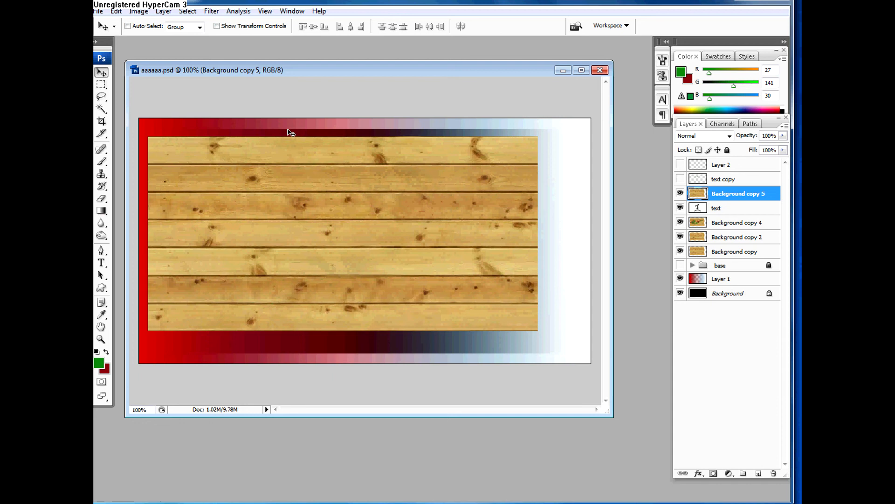
drag(221, 70, 229, 62)
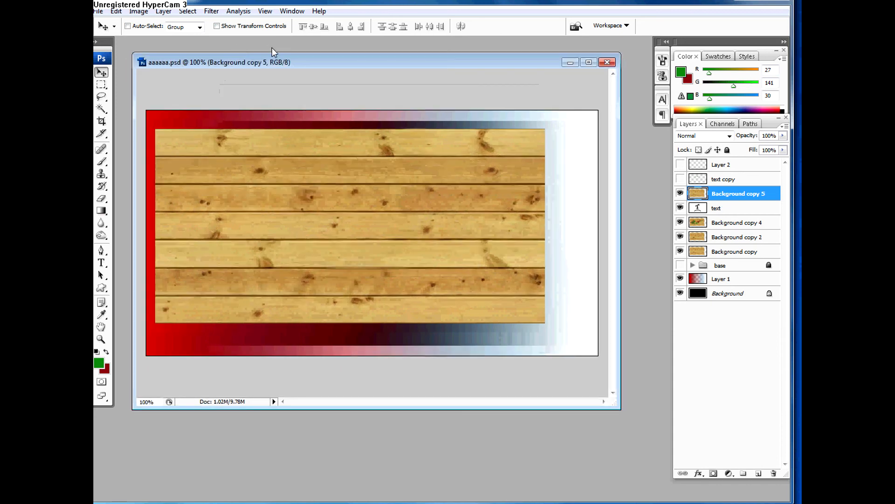
Step: Preview the Colored Pencil, Paint Daubs, Palette Knife, Fresco and Film Grain filters on the duplicated plank layer, leaving without applying any
click(211, 12)
mouse_move(250, 113)
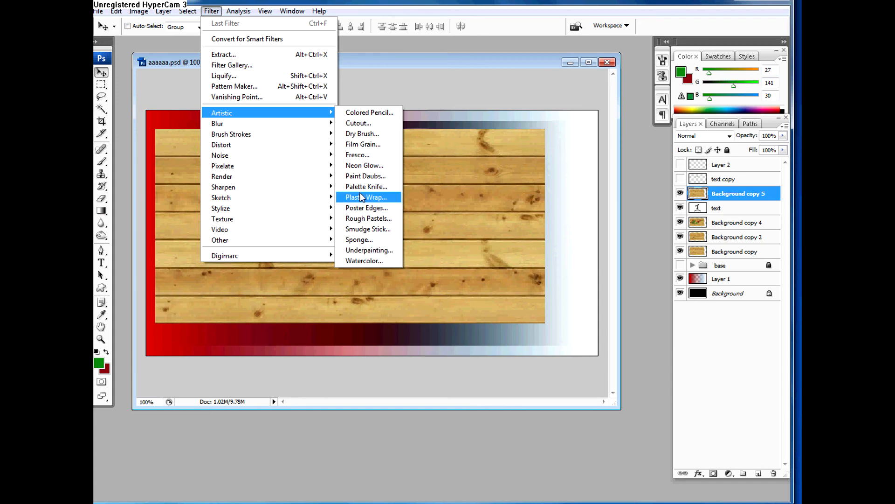
click(366, 113)
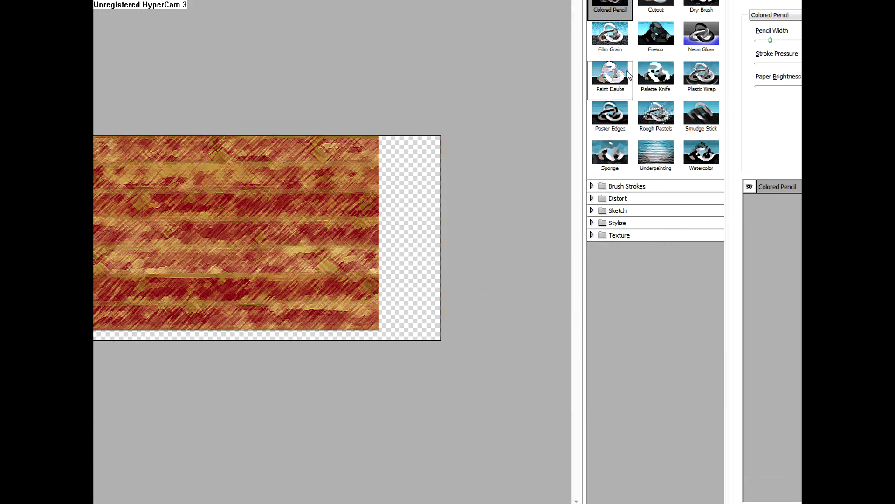
click(627, 74)
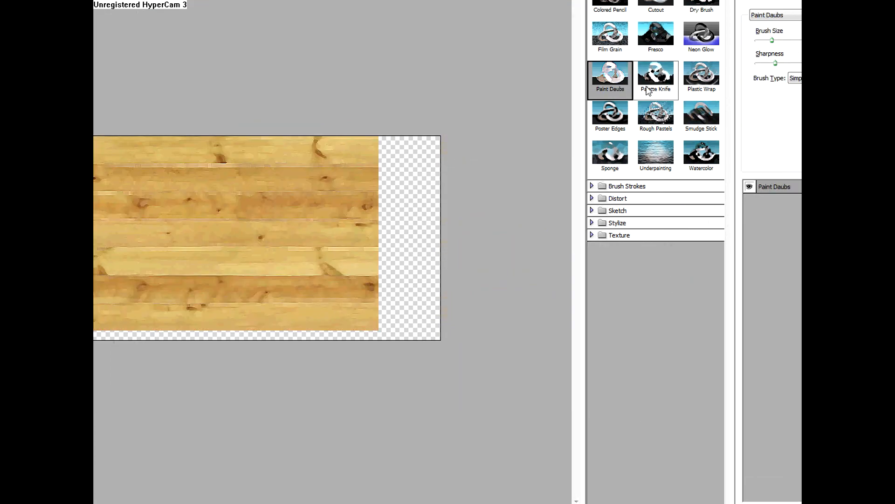
click(651, 84)
click(657, 48)
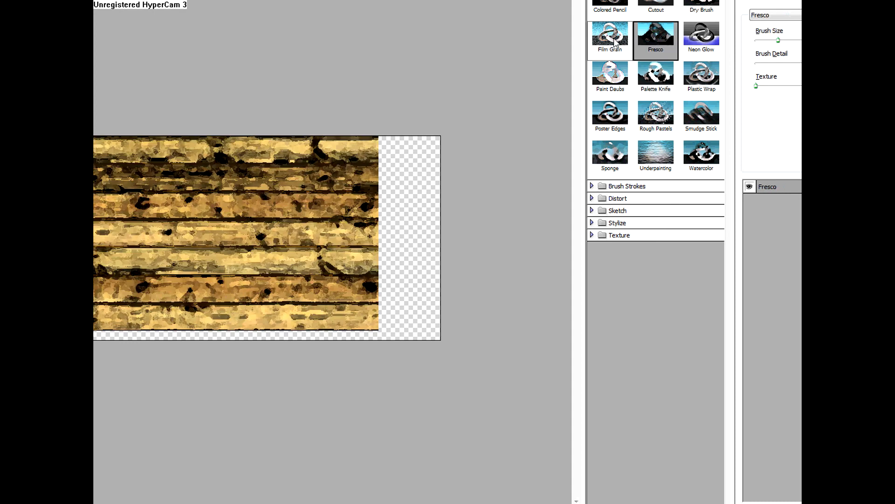
click(608, 37)
click(613, 14)
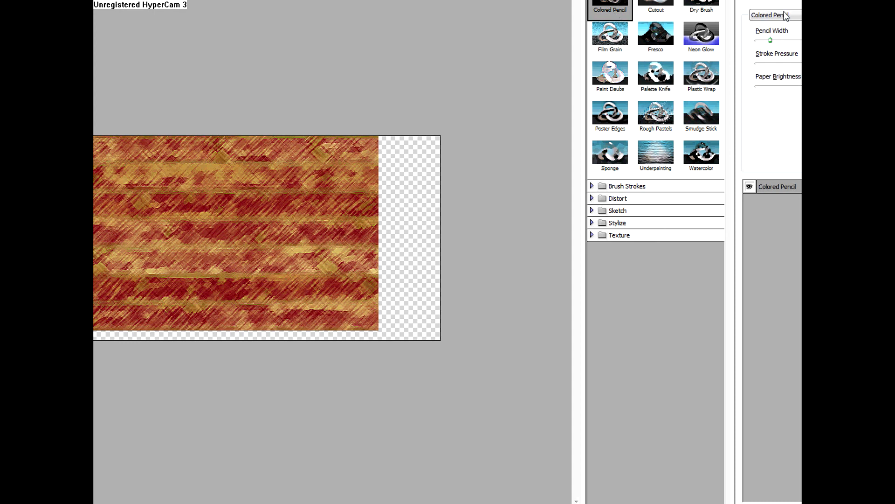
key(Escape)
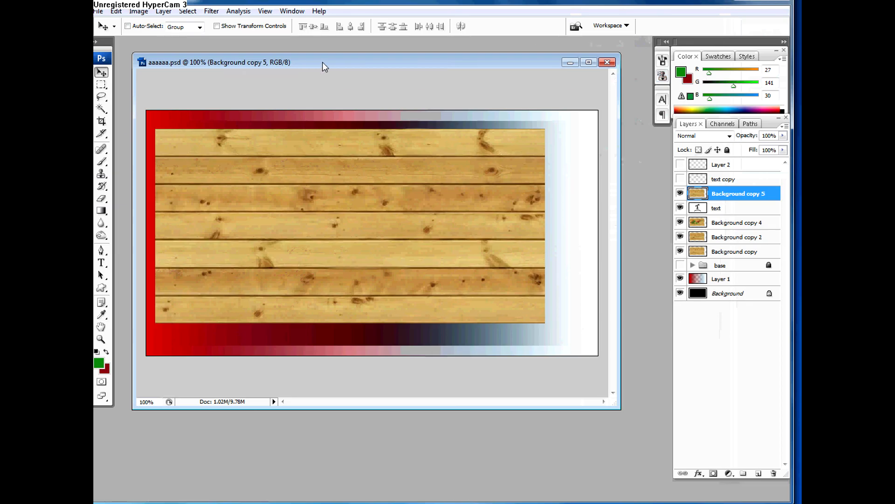
Step: Reopen the Colored Pencil filter for the duplicated plank layer and shrink its window so all filter settings fit on screen
click(211, 11)
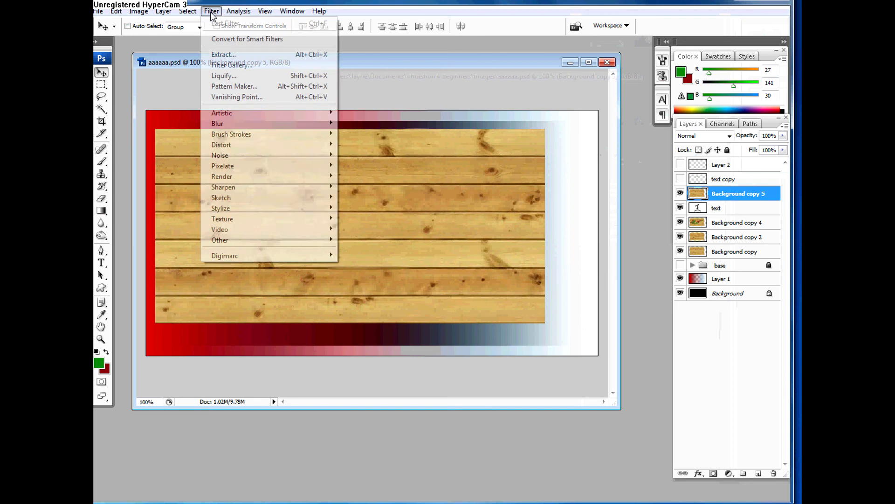
mouse_move(142, 12)
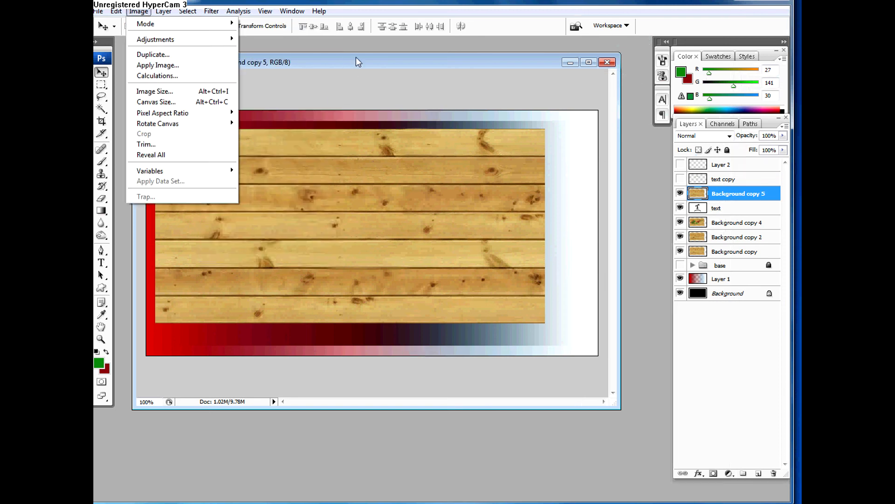
mouse_move(265, 10)
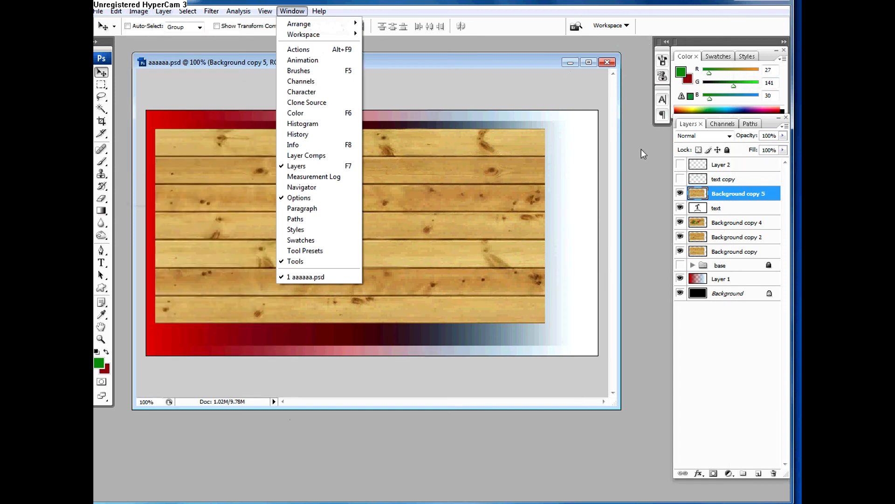
mouse_move(212, 12)
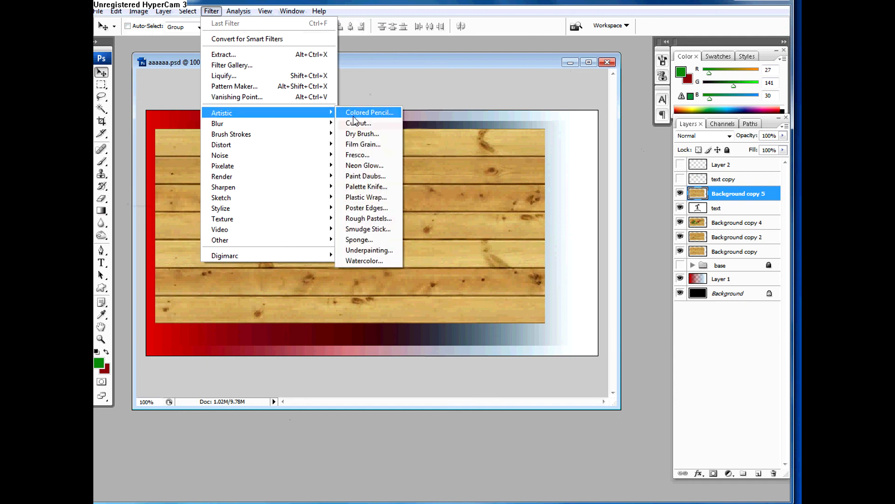
click(350, 113)
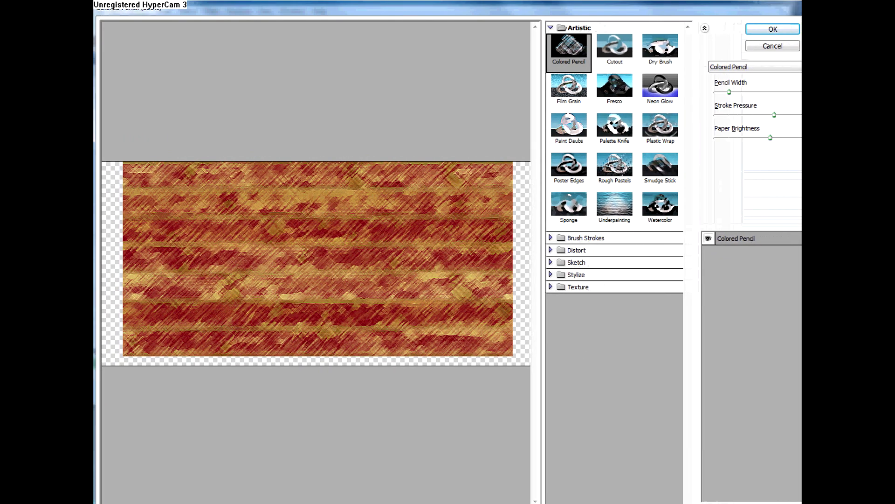
drag(798, 503, 787, 494)
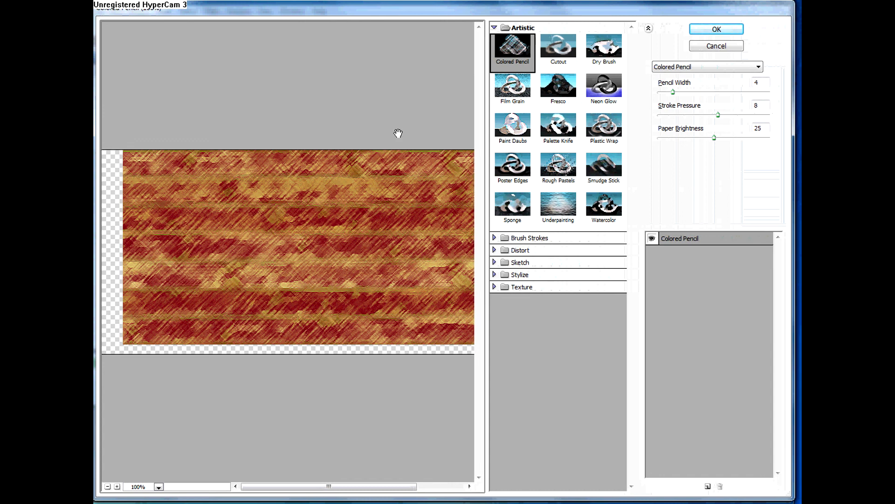
Step: Preview further Artistic filters on the planks, including Film Grain, Paint Daubs, Poster Edges, Rough Pastels, Palette Knife, Underpainting, Sponge and Watercolor
click(511, 100)
click(508, 124)
click(531, 167)
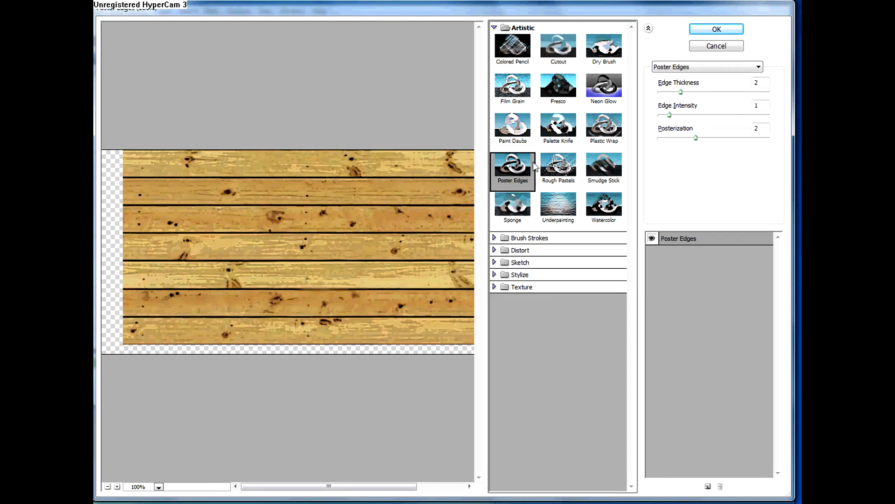
click(558, 166)
click(558, 127)
click(558, 205)
click(520, 211)
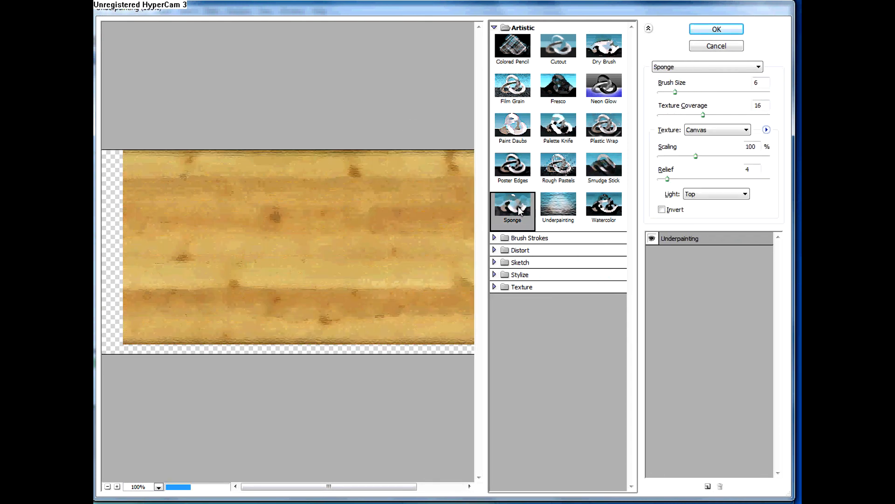
click(604, 206)
Step: Preview the Brush Strokes filters Accented Edges, Ink Outlines, Dark Strokes, Sumi-e and Sprayed Strokes on the planks
click(513, 238)
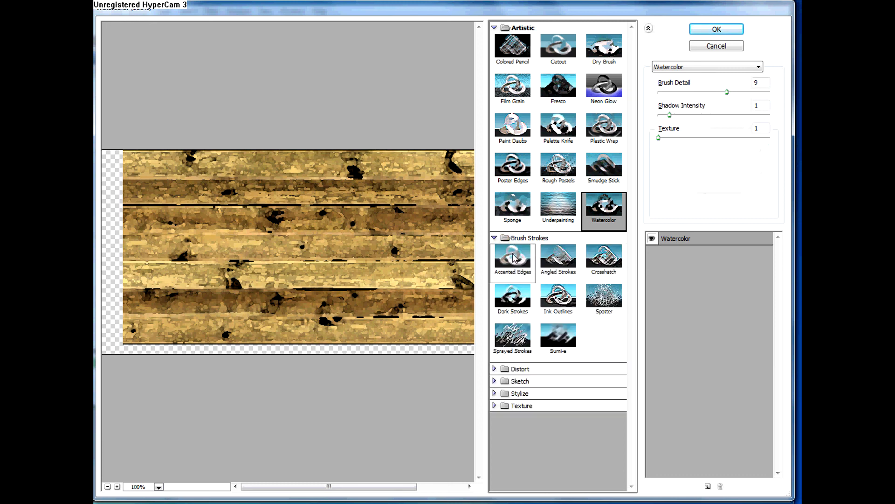
click(513, 258)
click(559, 299)
click(514, 300)
click(564, 343)
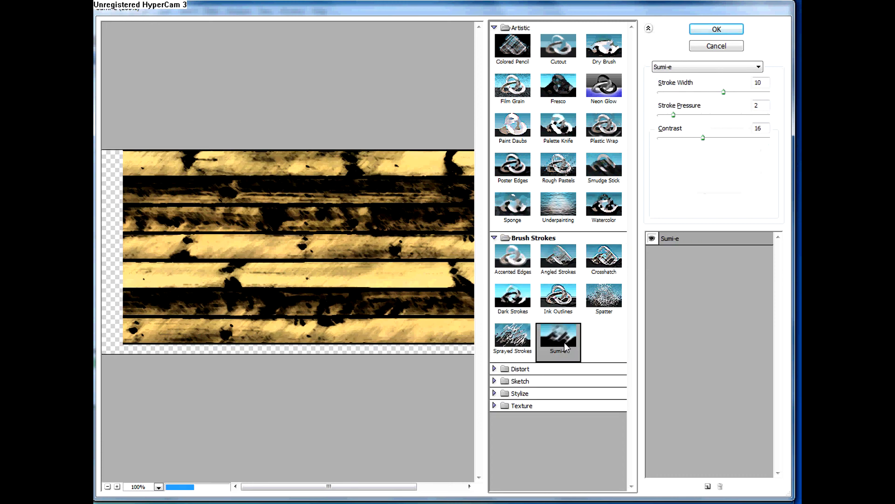
click(513, 336)
Step: Preview the Sketch filters Bas Relief and Chrome on the planks, then return to the Accented Edges filter
click(522, 381)
click(512, 397)
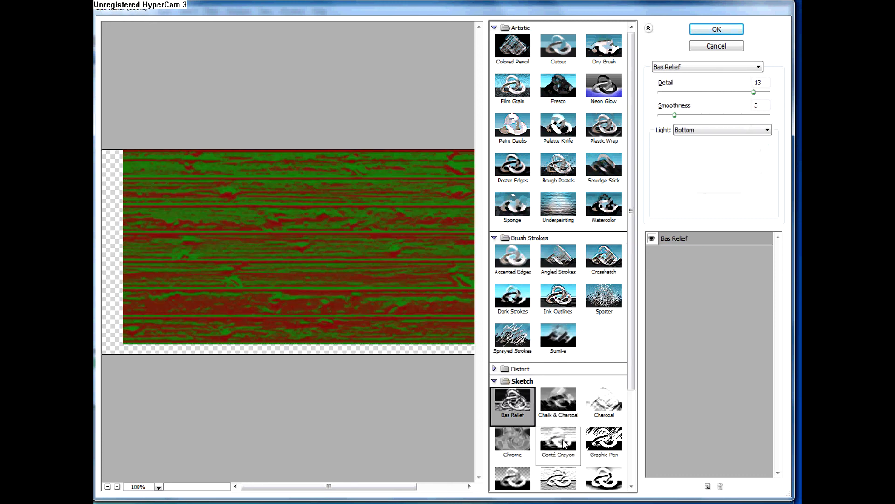
click(513, 440)
click(518, 266)
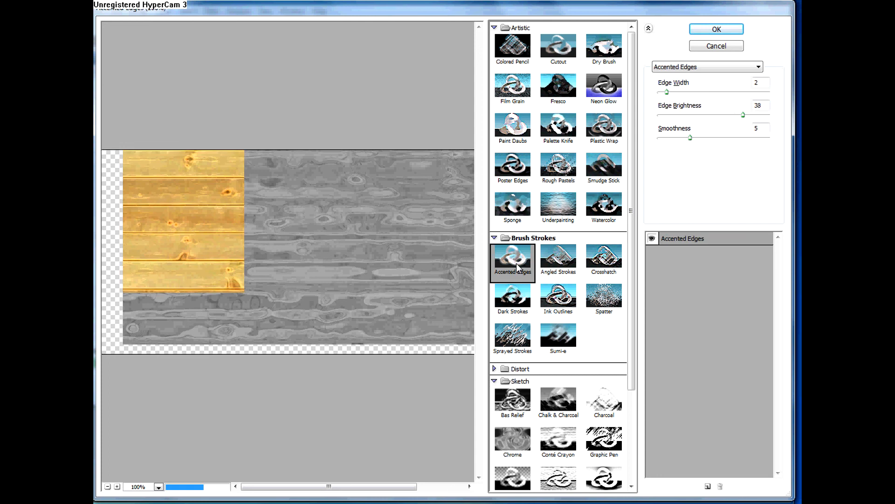
Step: Preview Accented Edges with edge width 4, edge brightness 20 and smoothness 6, then preview Fresco, Sumi-e and Chalk & Charcoal on the planks
drag(670, 93, 695, 141)
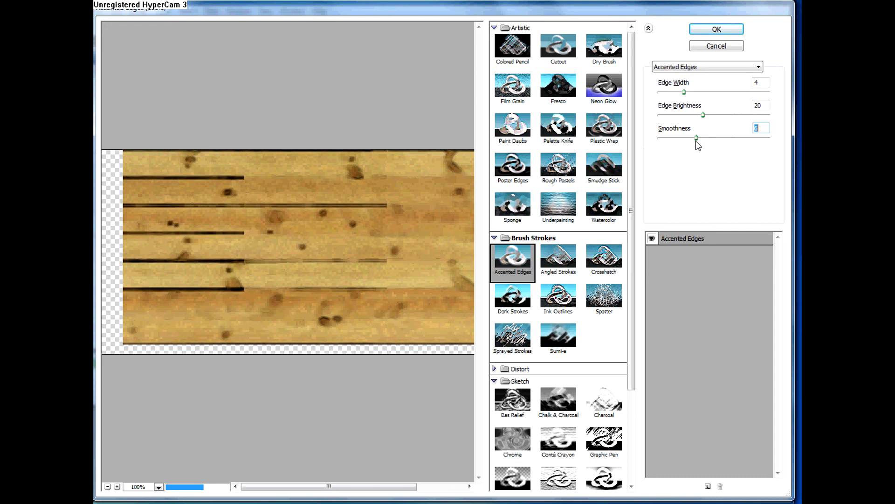
click(559, 86)
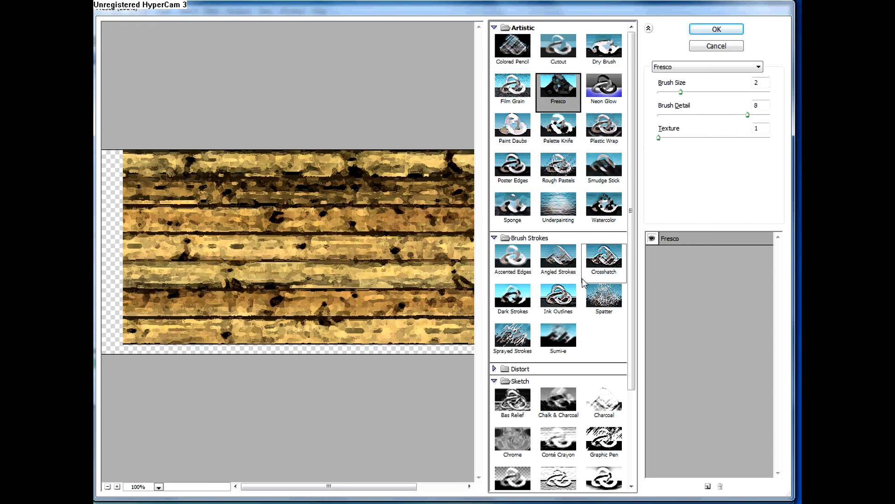
click(558, 335)
click(559, 401)
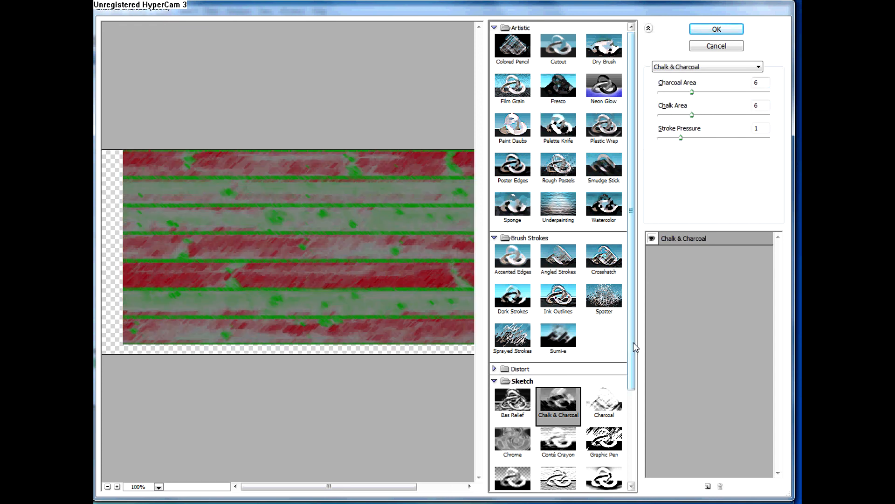
Step: Preview the Texture filters Patchwork and Texturizer on the planks, setting the Texturizer's Canvas scaling to 104%
drag(634, 347, 645, 431)
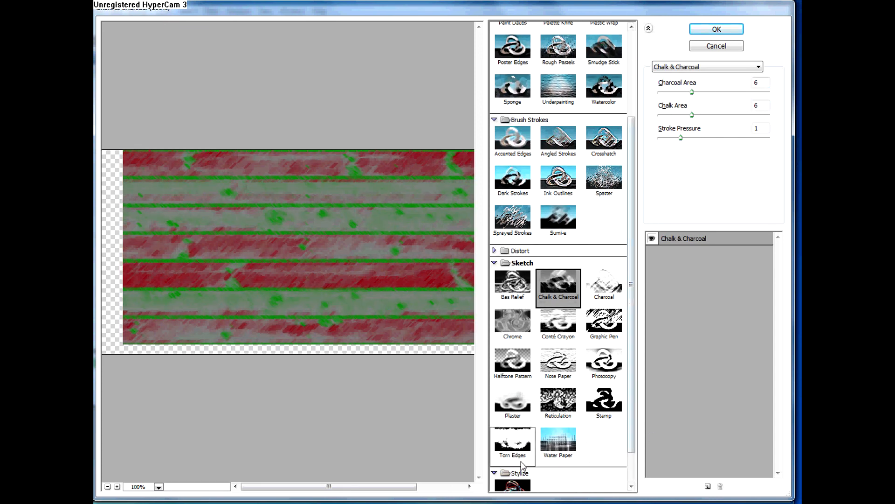
scroll(522, 466, down, 1)
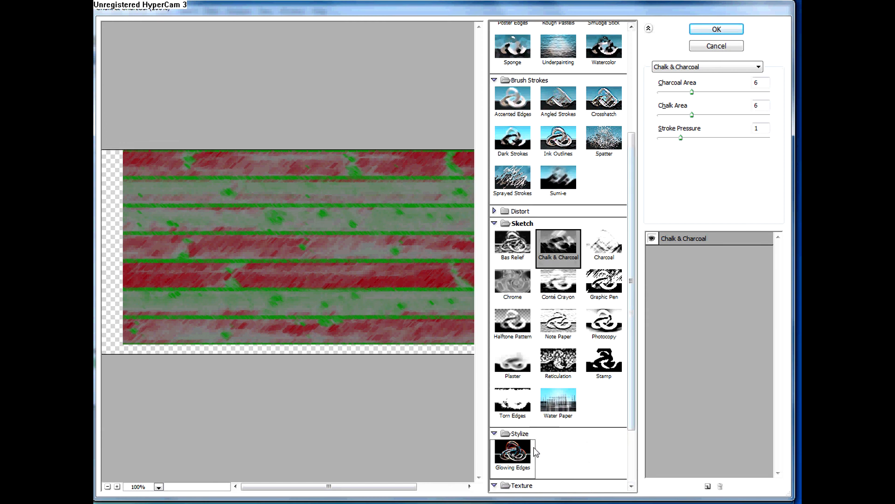
scroll(634, 404, down, 2)
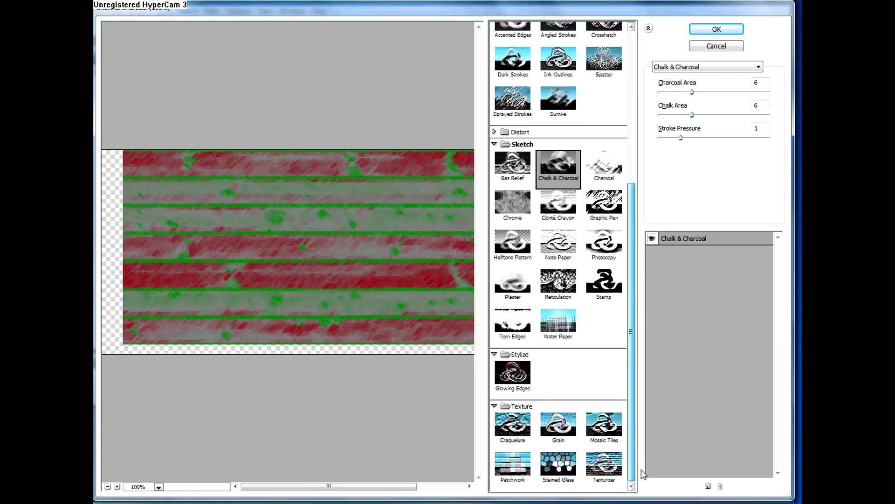
click(513, 464)
click(604, 465)
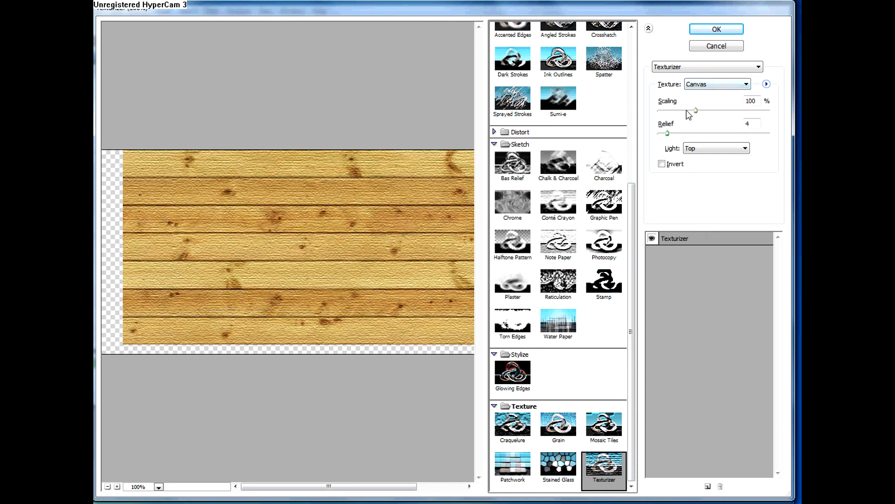
drag(698, 111, 700, 130)
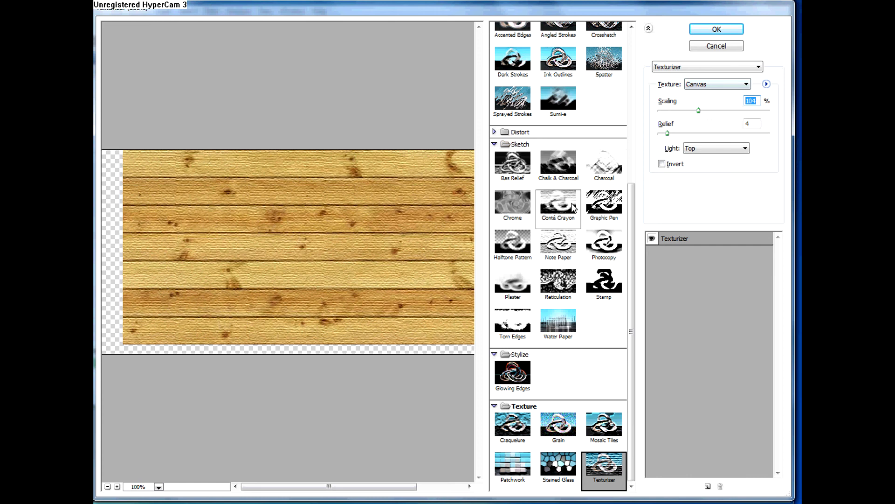
Step: Preview the Artistic filters Palette Knife, Fresco, Film Grain and Colored Pencil on the planks
scroll(630, 200, up, 4)
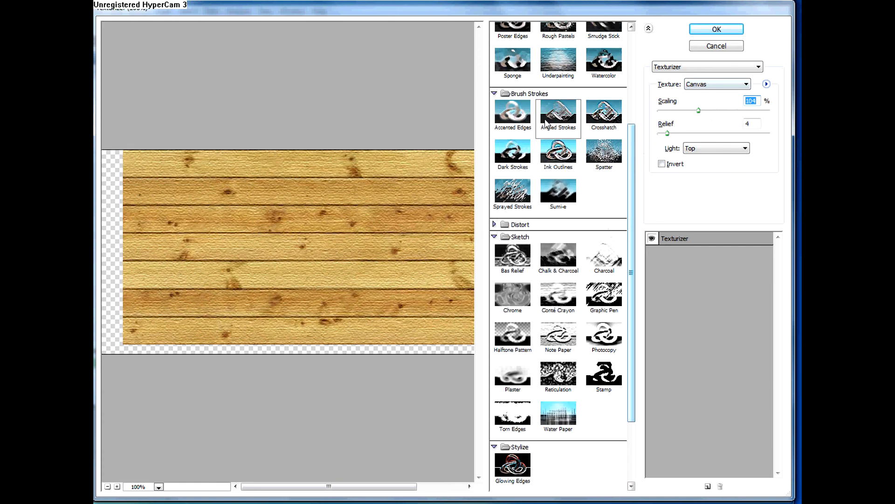
mouse_move(636, 140)
mouse_down()
mouse_move(639, 84)
mouse_move(625, 65)
mouse_up()
click(558, 113)
click(558, 75)
click(513, 75)
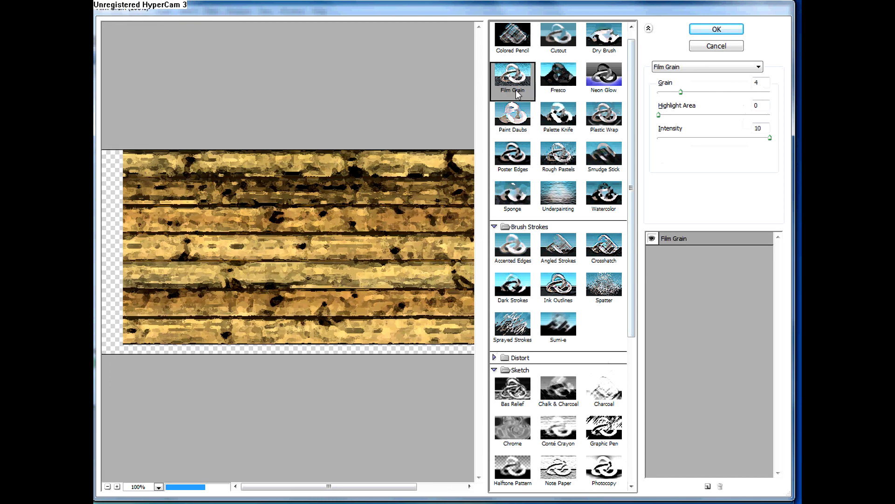
click(514, 51)
Step: Apply the Cutout filter to the planks with 7 levels, edge simplicity 0 and edge fidelity 3, and toggle the layer's visibility to compare
click(558, 37)
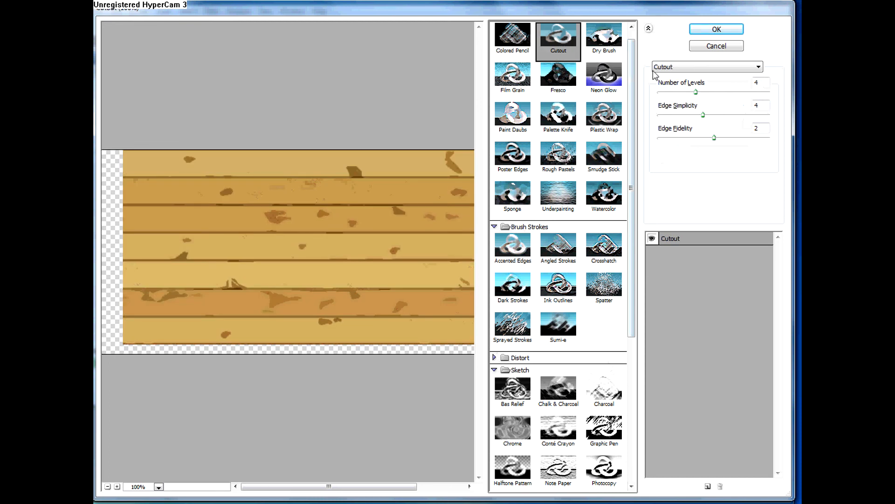
drag(694, 94, 664, 116)
drag(702, 139, 750, 138)
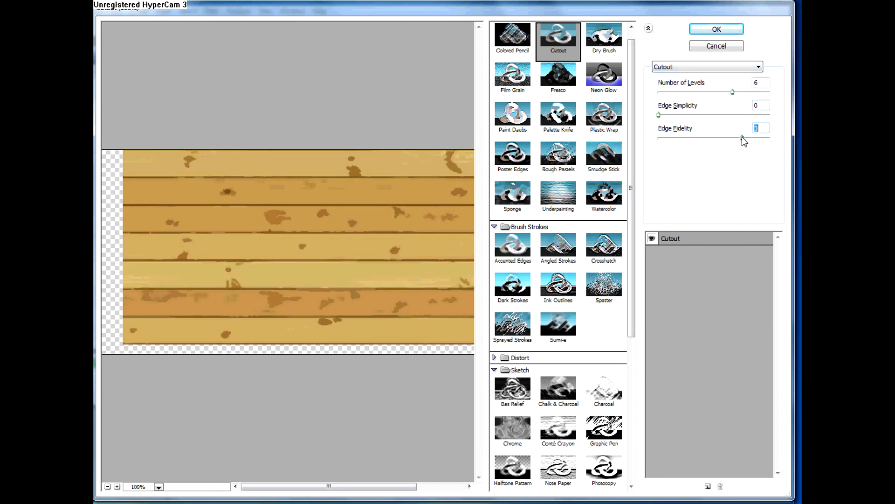
drag(734, 93, 755, 93)
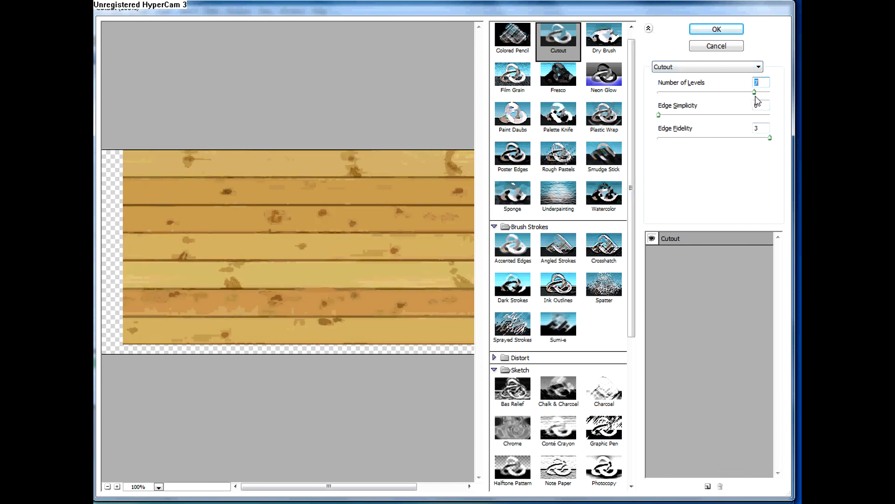
click(705, 29)
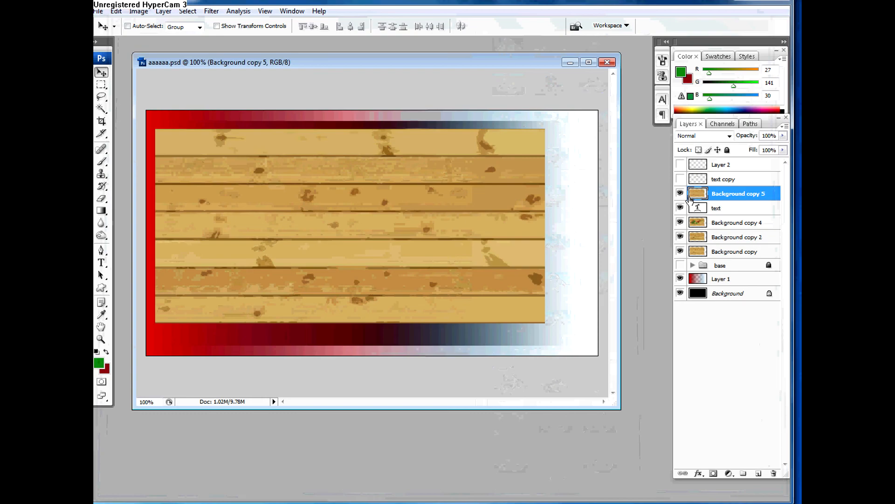
click(681, 195)
click(680, 194)
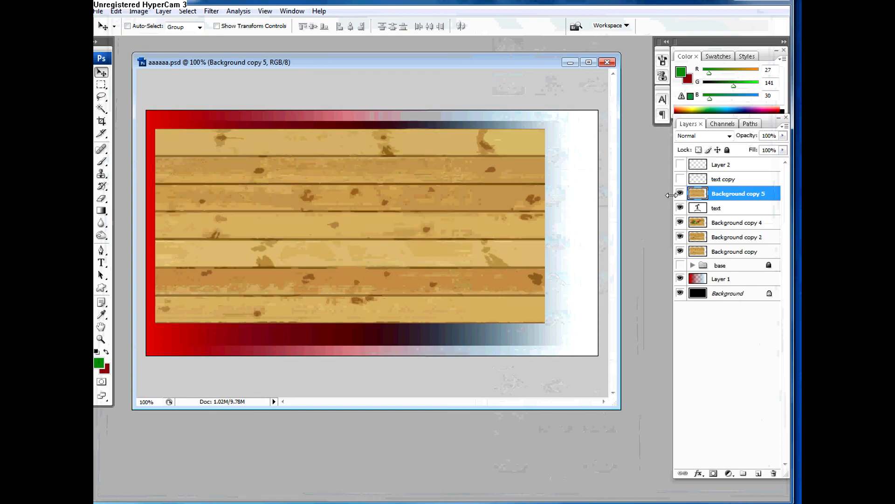
click(212, 11)
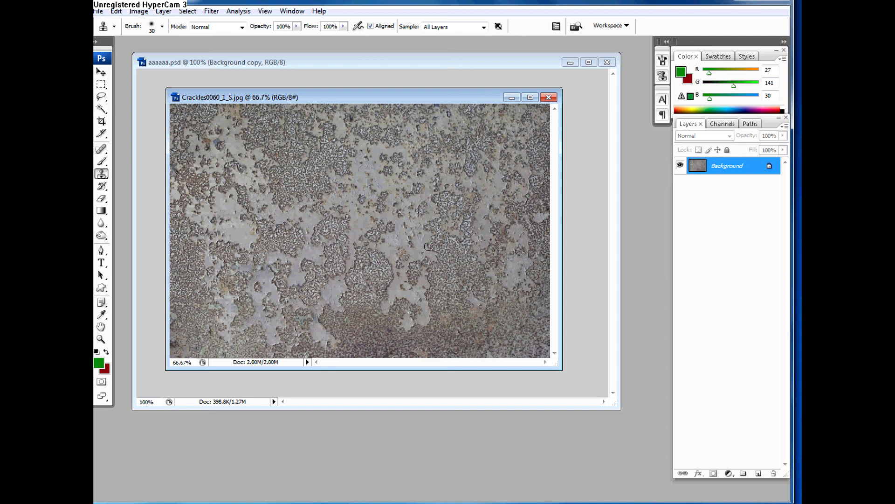
Step: Enlarge the Crackles0060_1_S.jpg document window and duplicate its Background layer
drag(560, 369, 652, 436)
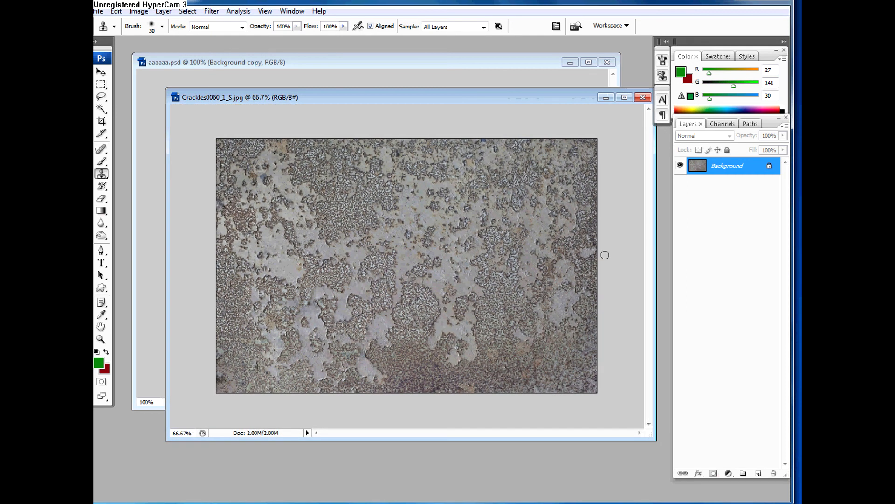
drag(732, 170, 758, 473)
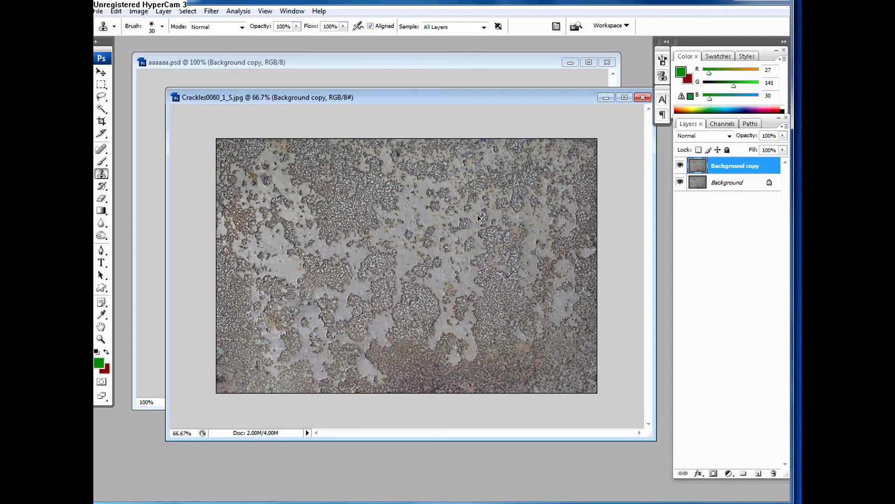
Step: Free-transform the duplicated texture layer to about 68% width and 73% height, and move it near the middle of the canvas
key(ctrl+t)
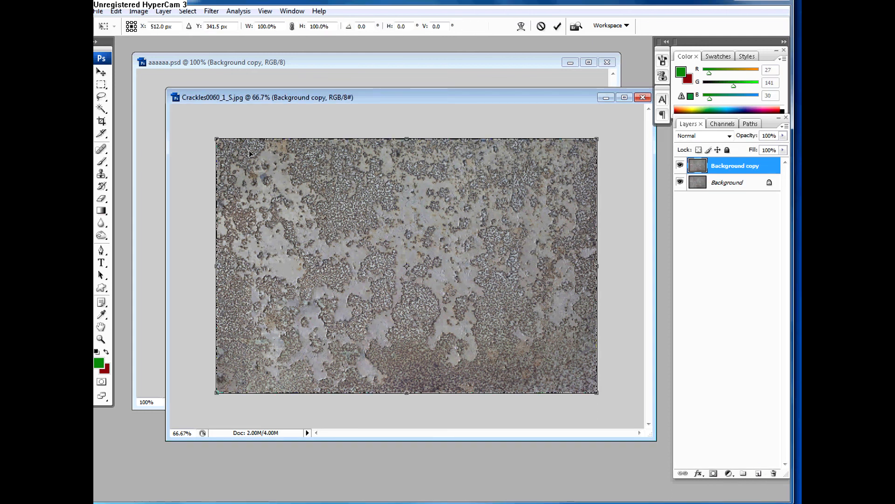
drag(214, 138, 340, 209)
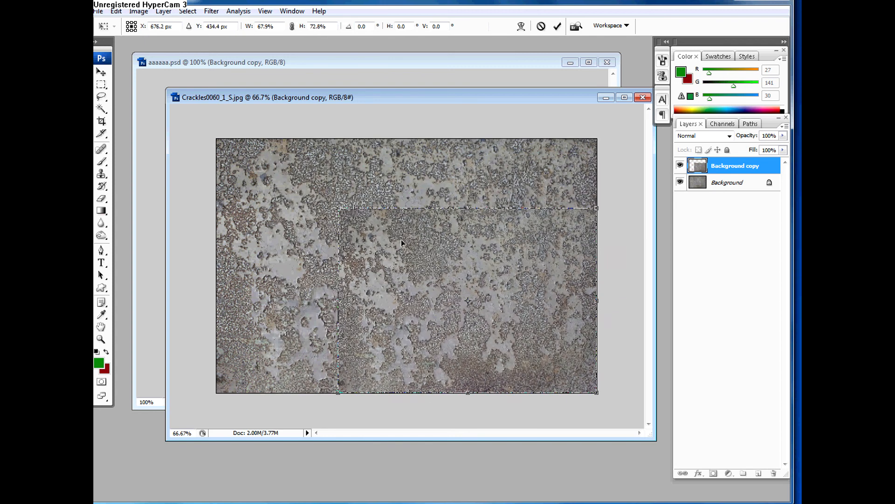
drag(399, 241, 322, 203)
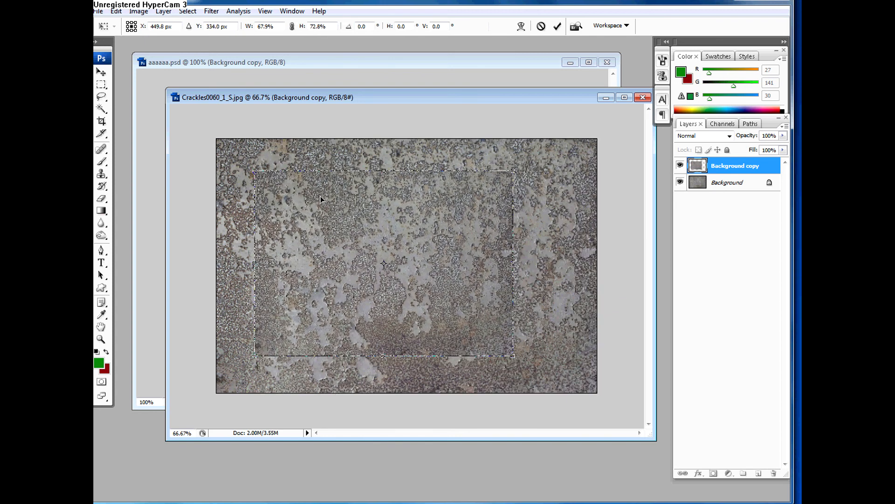
key(Return)
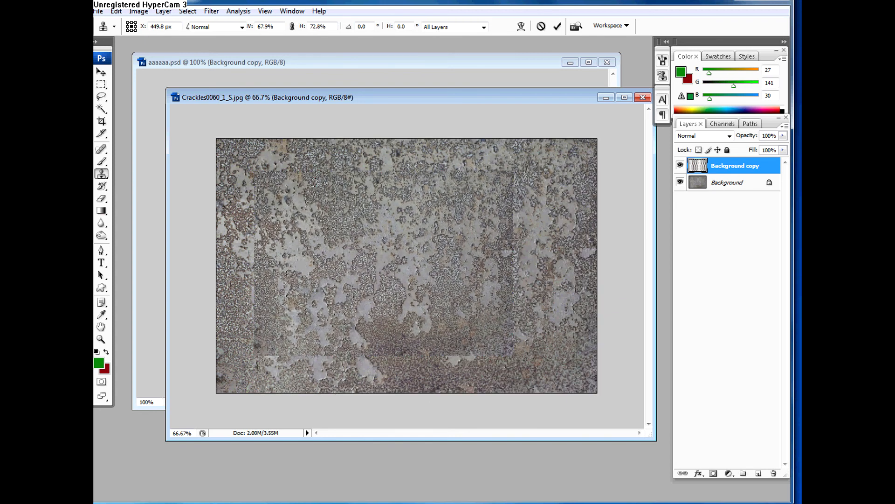
key(s)
key(ctrl+t)
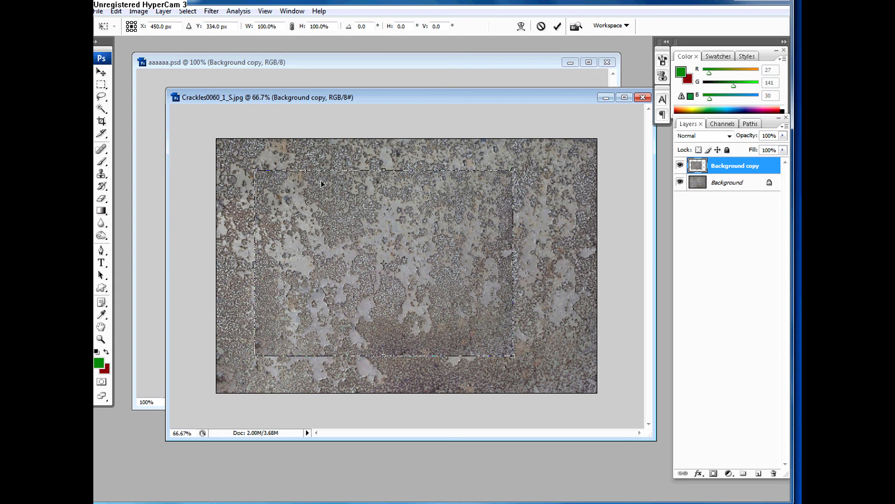
right_click(373, 219)
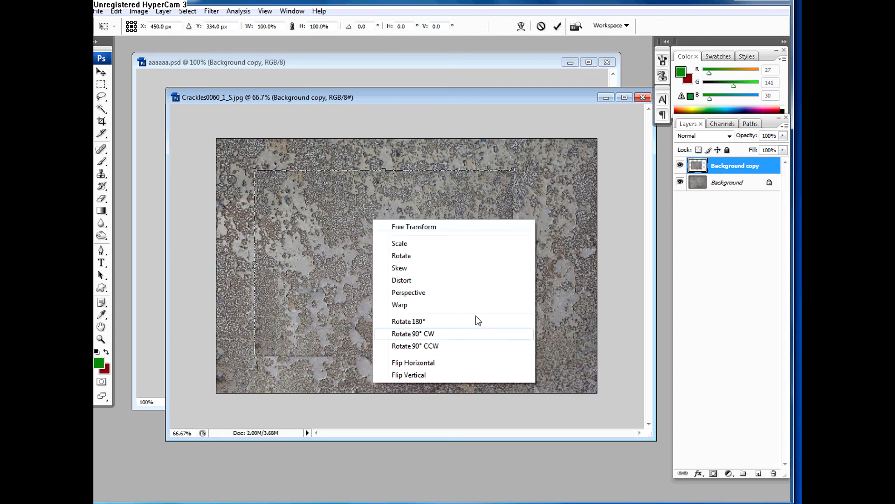
click(735, 182)
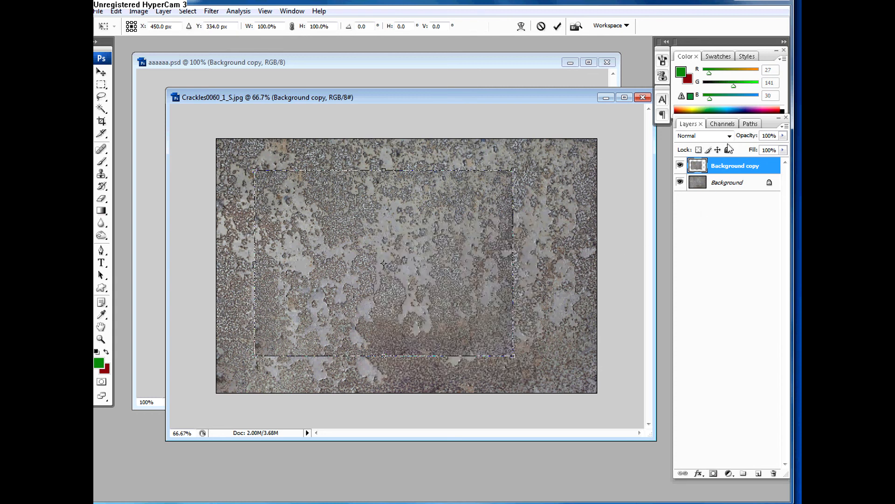
key(Return)
key(s)
Step: Fill the Background layer with the dark red background color, then reselect the Background copy layer
click(738, 181)
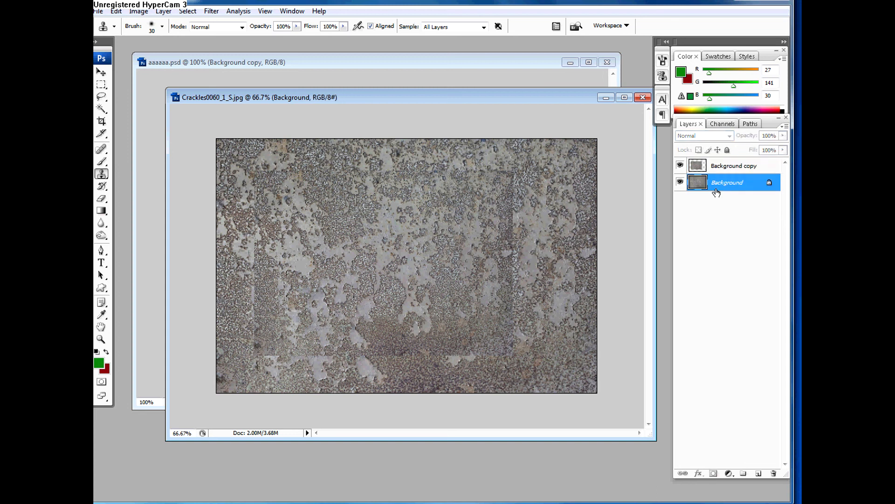
key(ctrl+BackSpace)
click(701, 171)
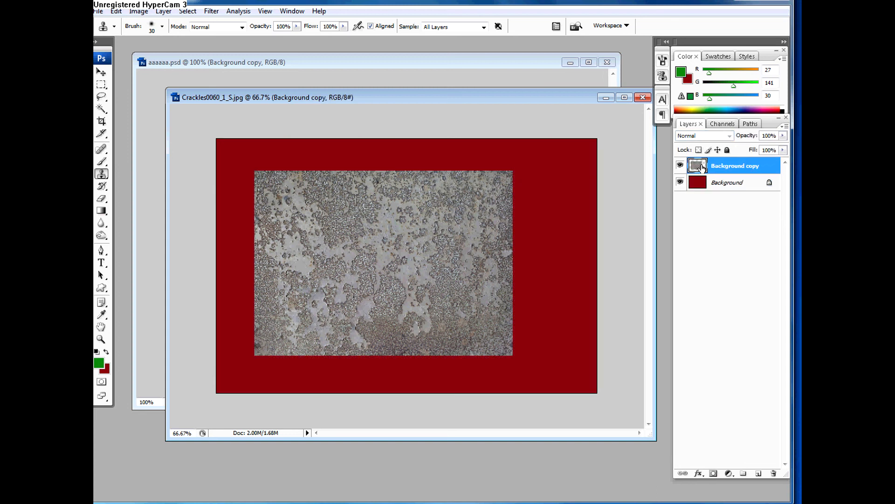
Step: Scale the Background copy with the Scale transform, trying about 93.1% and 105.7% before settling on about 101.7%
key(ctrl+t)
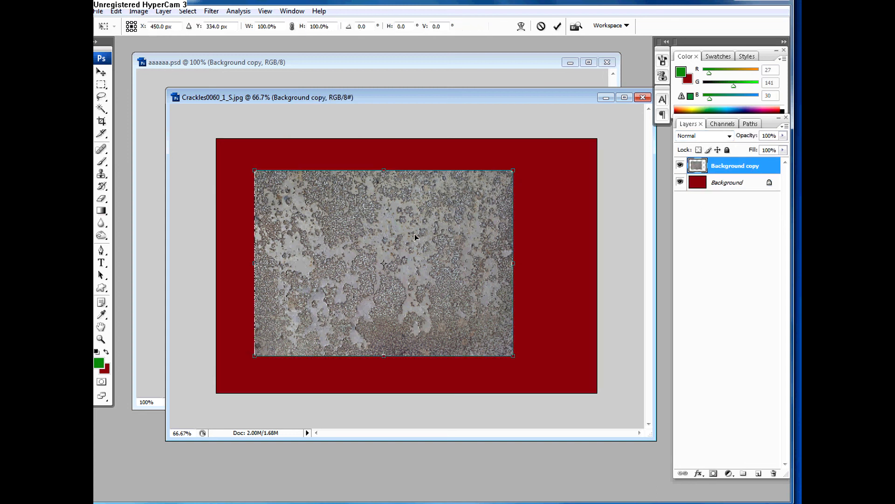
right_click(413, 238)
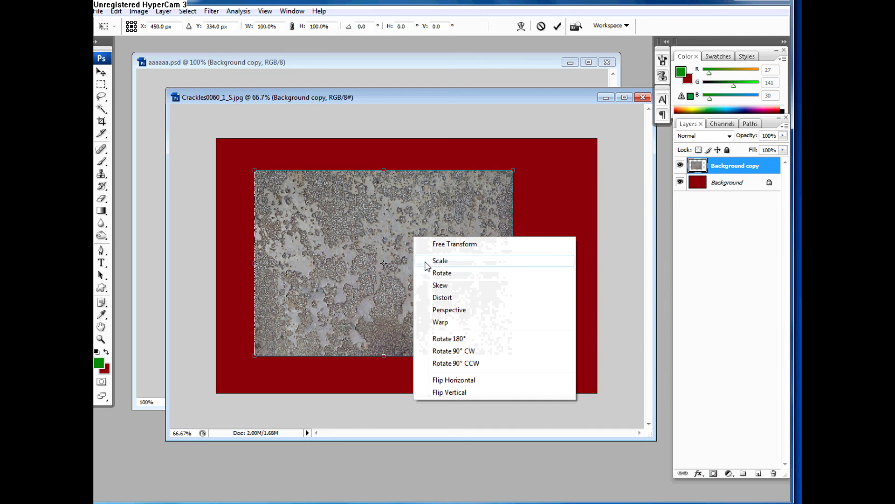
click(426, 262)
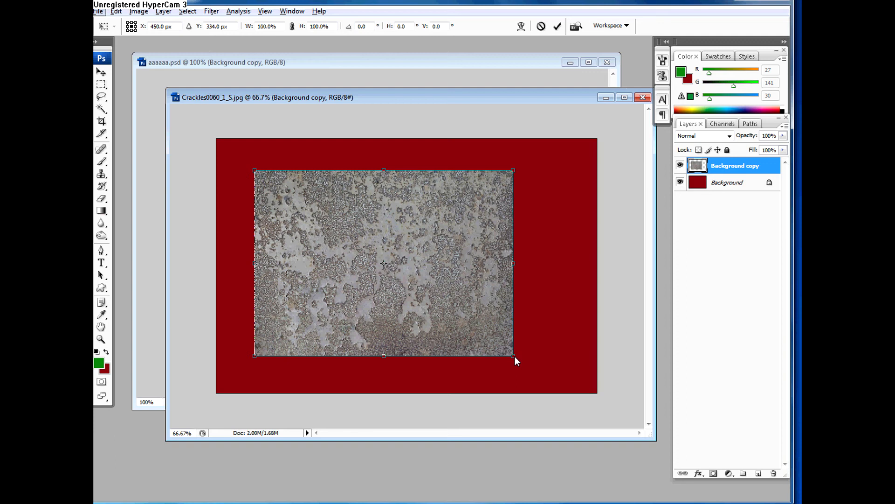
mouse_move(514, 355)
mouse_down()
mouse_move(485, 332)
mouse_move(504, 348)
mouse_up()
key(ctrl+z)
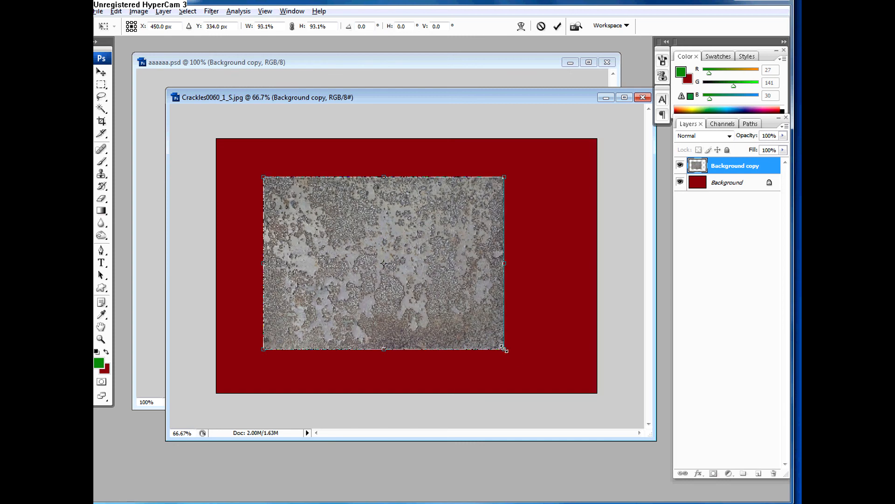
drag(504, 348, 521, 361)
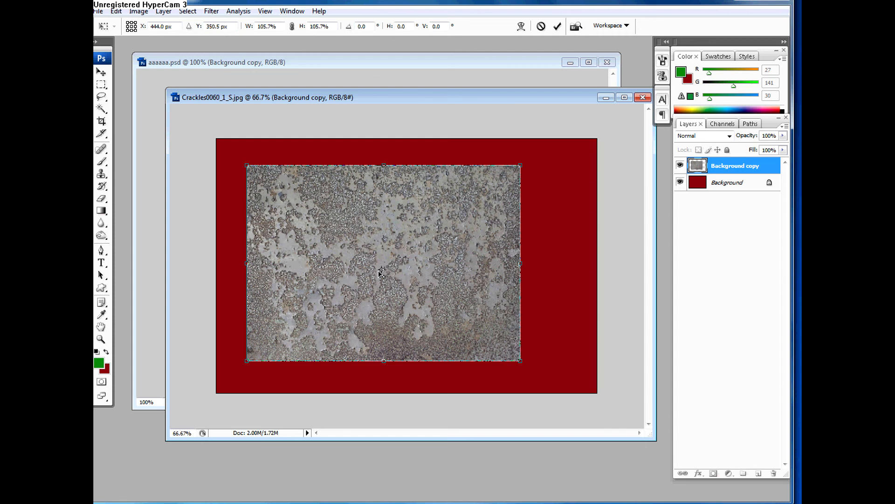
drag(379, 276, 327, 304)
mouse_move(519, 359)
mouse_down()
mouse_move(456, 341)
mouse_move(508, 367)
mouse_up()
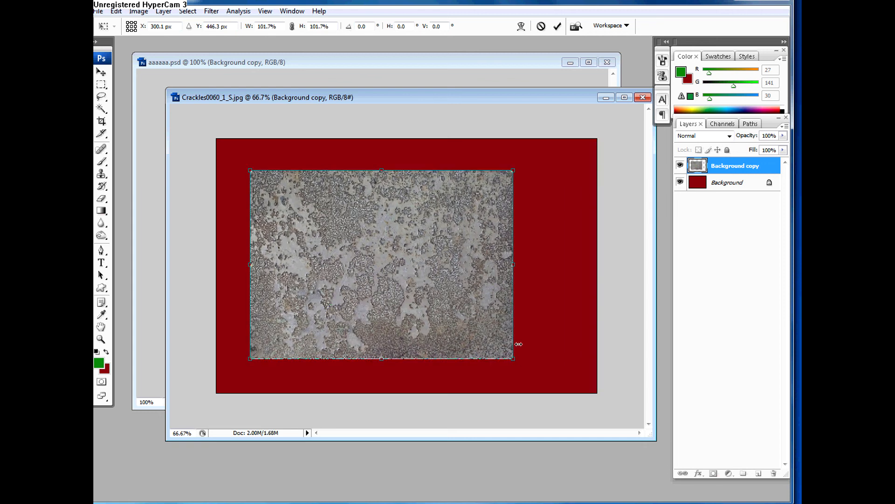
key(Return)
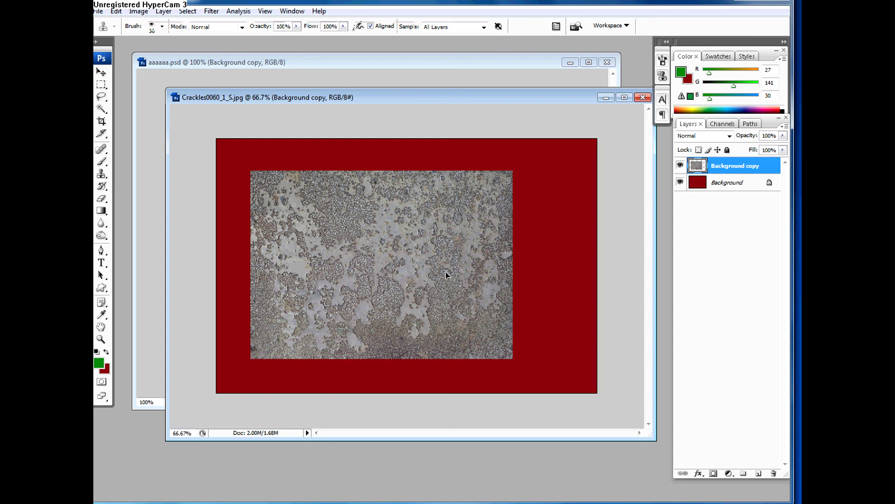
Step: Try a Perspective transform on the Background copy that shortens its right edge, and undo it
key(ctrl+t)
right_click(435, 240)
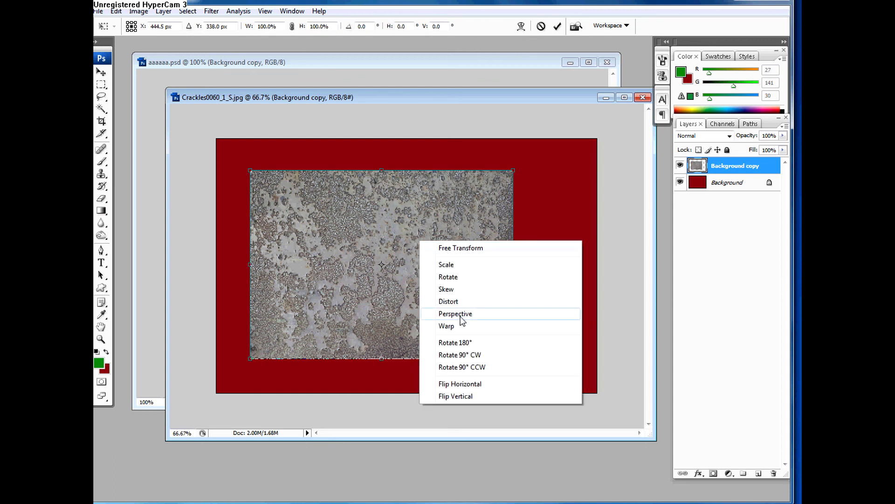
click(457, 313)
drag(514, 173, 529, 193)
key(Return)
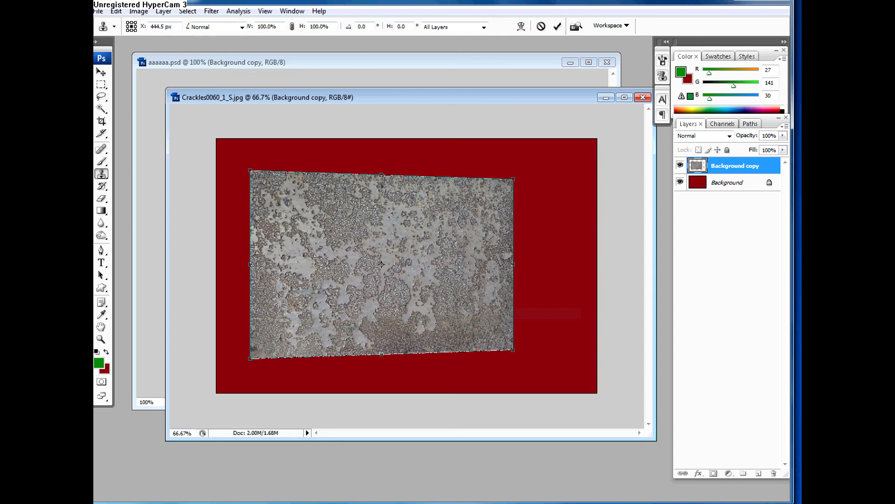
key(ctrl+z)
Step: Warp the Background copy, pulling its upper-right corner inward and bulging the upper edge outward
key(ctrl+t)
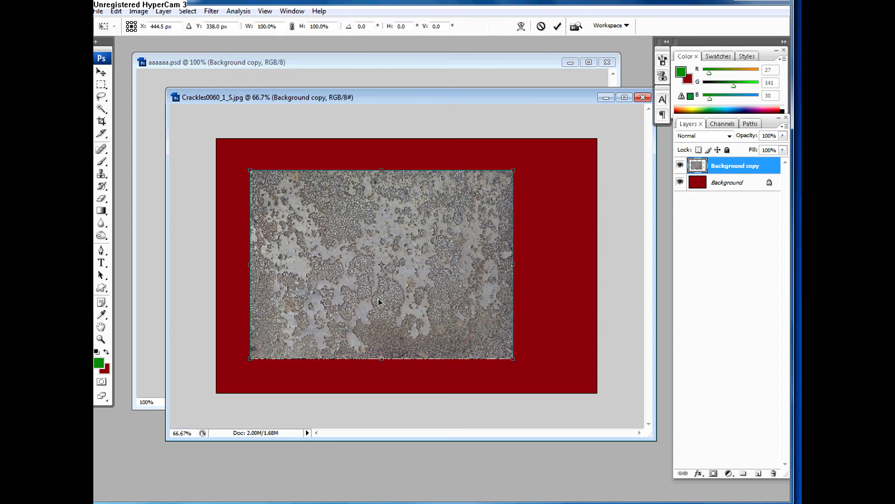
right_click(380, 301)
click(406, 386)
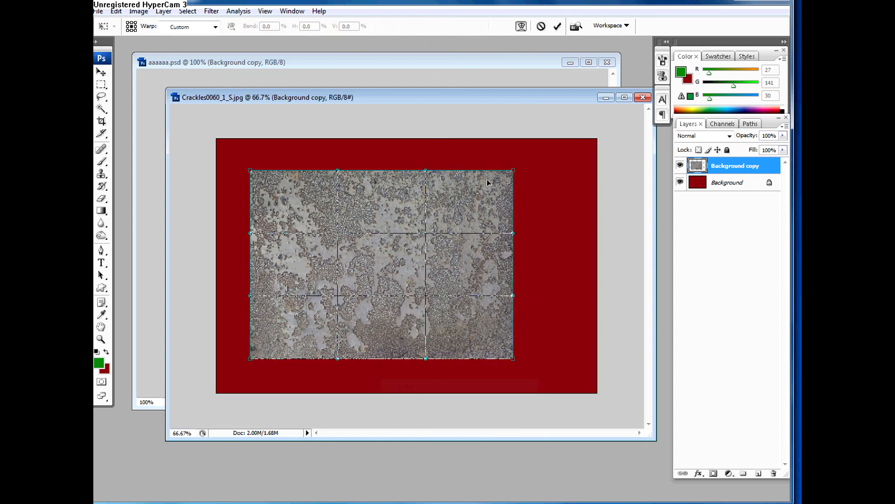
drag(514, 171, 507, 190)
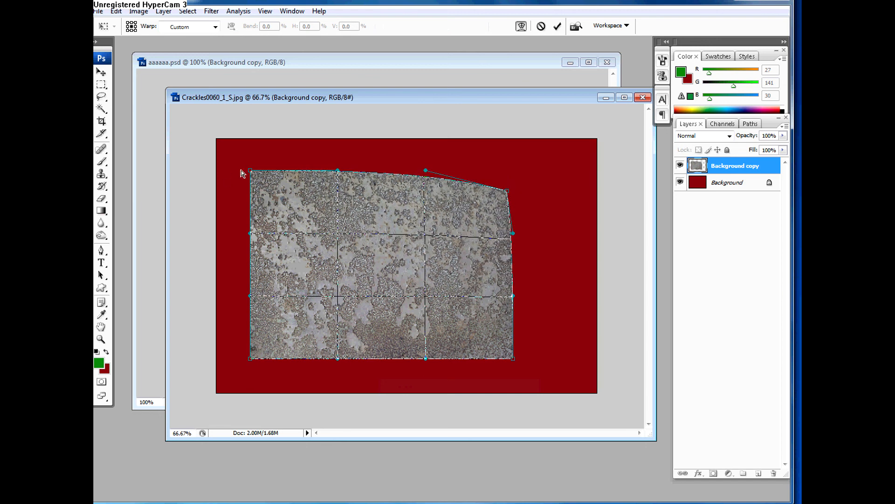
drag(338, 171, 340, 159)
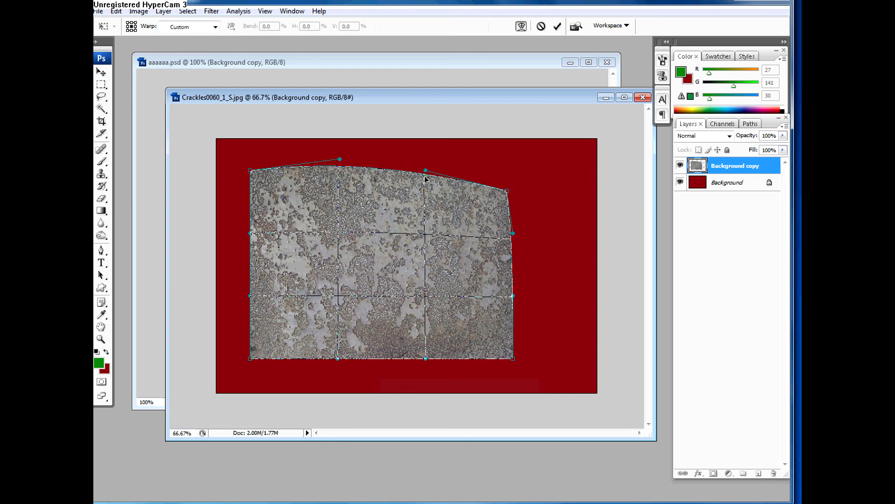
drag(425, 170, 425, 150)
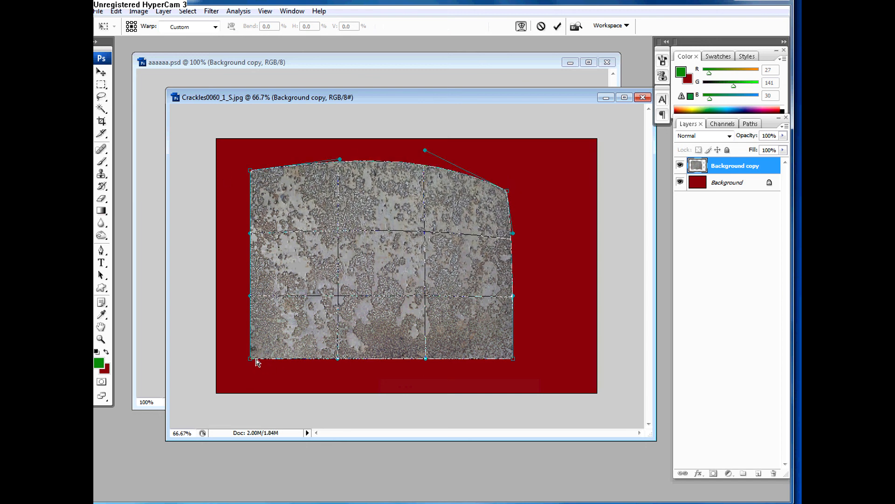
Step: Adjust the warp's lower and upper corners, apply the warp to the Background copy, and undo it
drag(256, 359, 273, 345)
drag(510, 360, 506, 356)
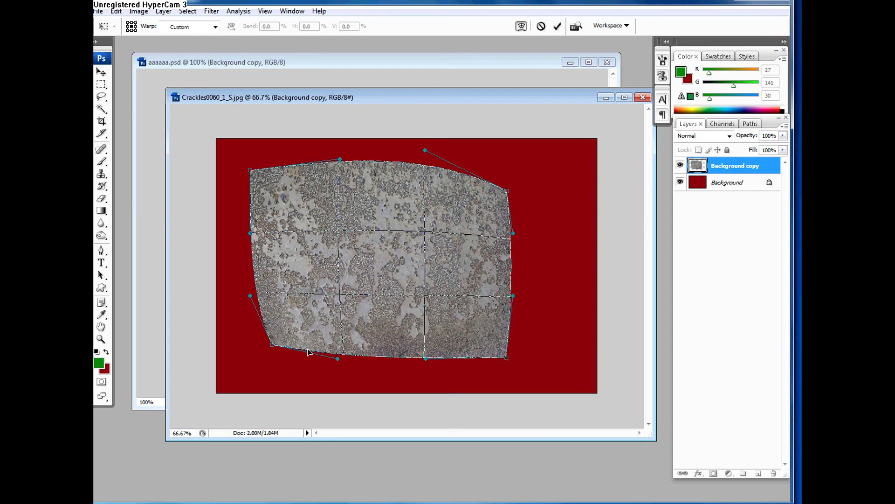
drag(274, 348, 256, 359)
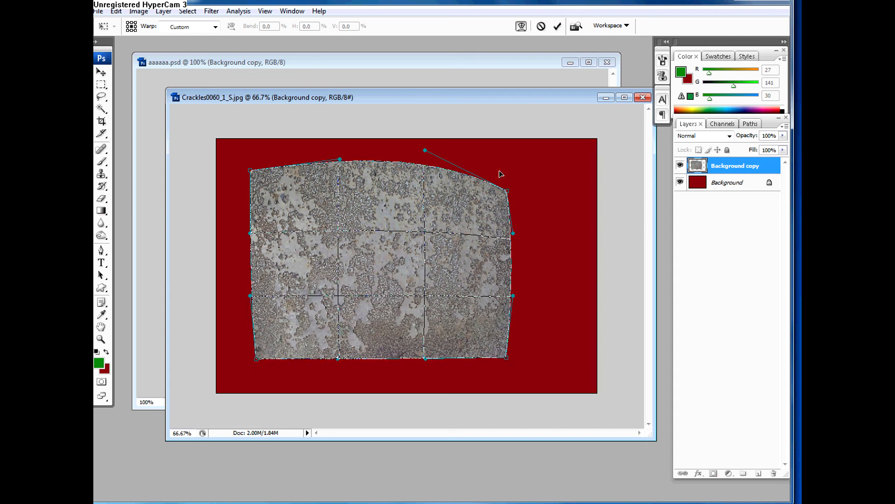
drag(509, 193, 507, 166)
drag(252, 174, 251, 161)
key(Return)
key(s)
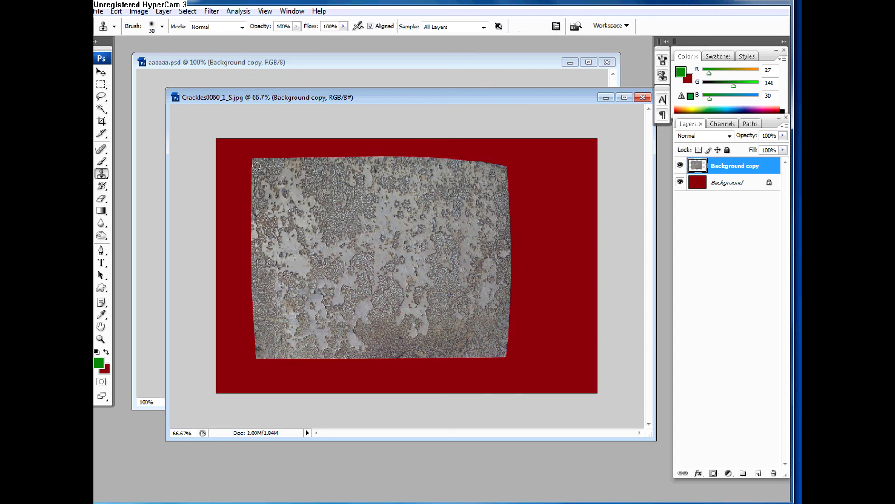
key(ctrl+z)
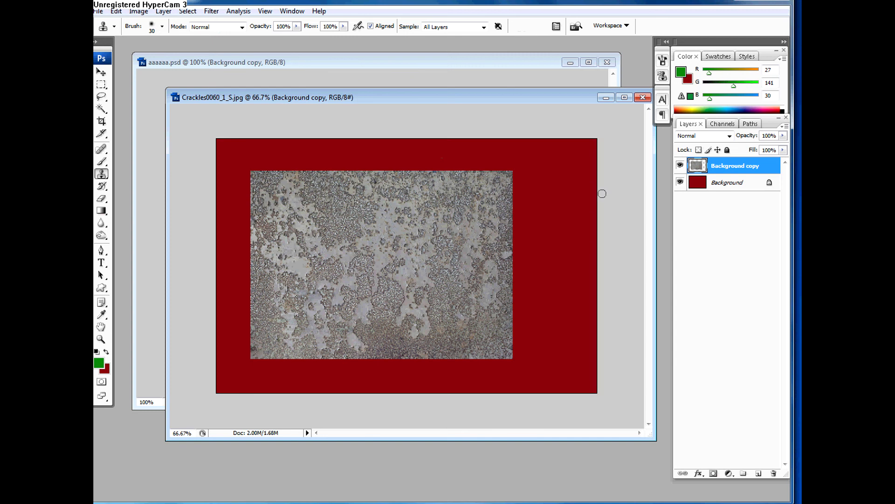
Step: Start a free transform on the Background copy and rotate it 90° clockwise, followed by 180°
key(ctrl+t)
right_click(428, 268)
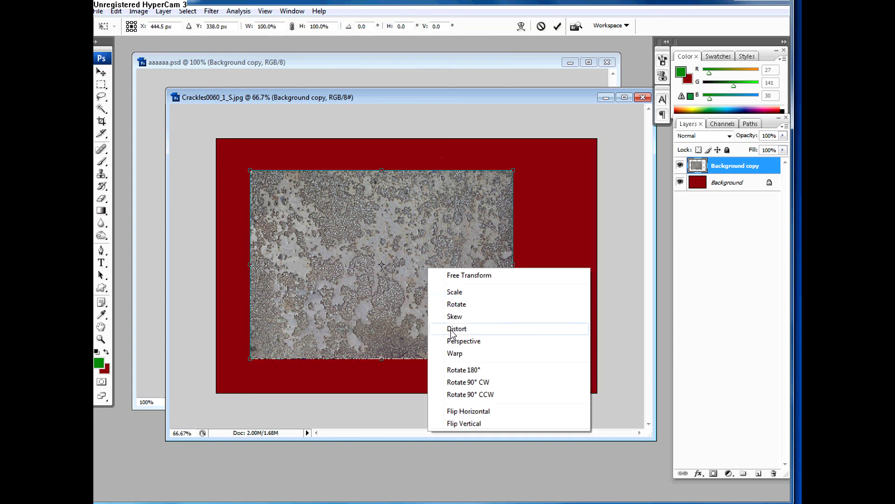
click(467, 382)
right_click(418, 256)
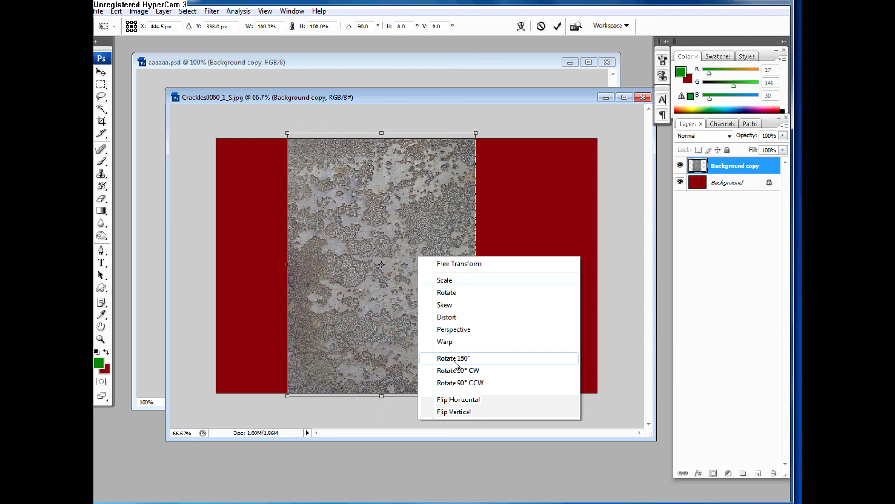
click(457, 357)
Step: Flip the rotated Background copy horizontally and vertically, and apply the transform
right_click(407, 275)
click(441, 414)
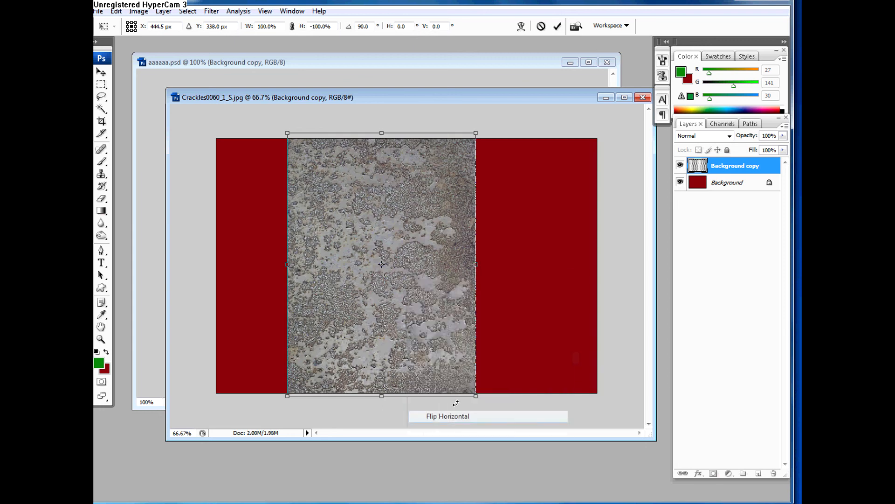
right_click(405, 284)
click(434, 437)
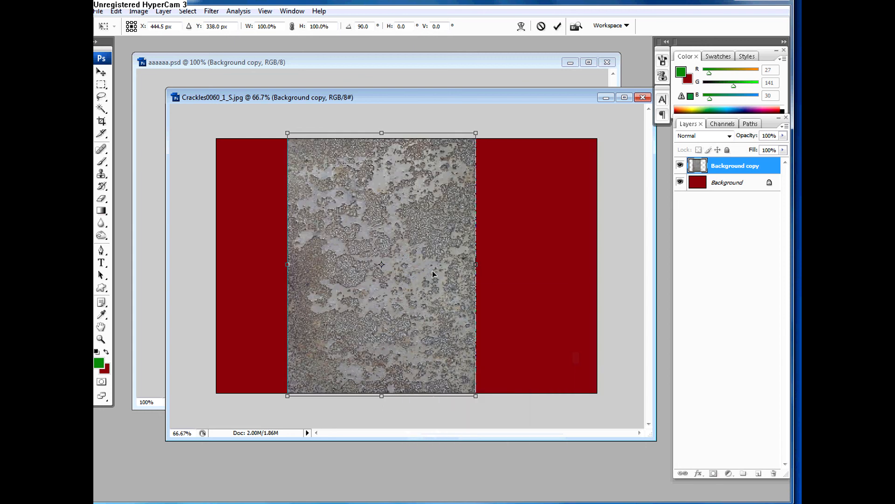
key(Return)
key(s)
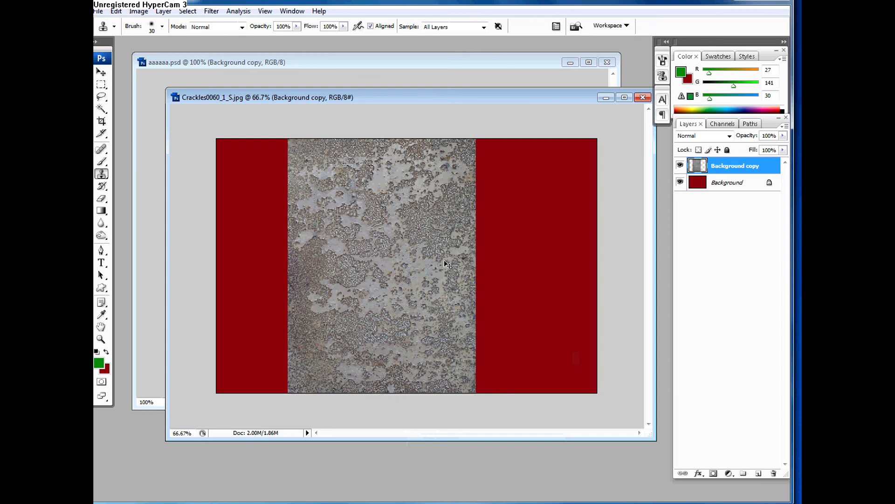
Step: Scale the Background copy to about 102.4% width and 79.5% height, and move it toward the canvas's upper-left corner
key(ctrl+t)
drag(288, 133, 283, 187)
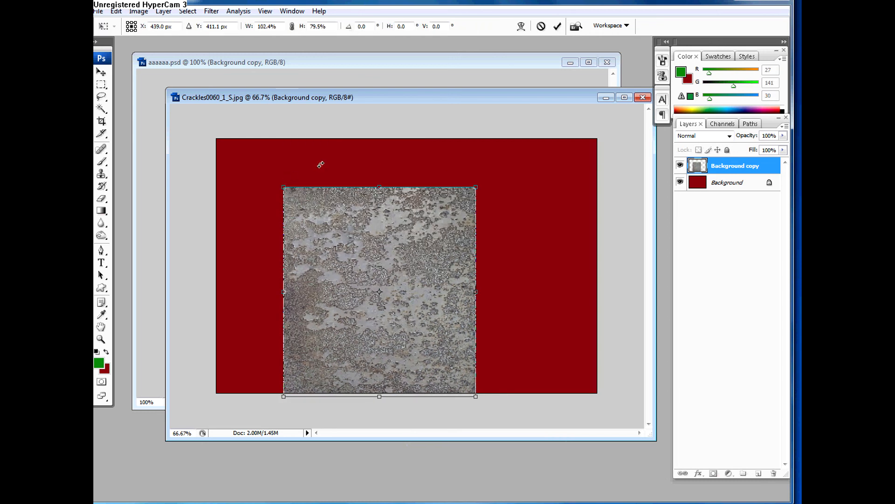
key(Return)
key(v)
drag(353, 252, 312, 223)
Step: Crop the image to the textured area, leaving out the red surroundings and the texture's lower strip
key(c)
drag(245, 158, 427, 336)
drag(431, 334, 434, 336)
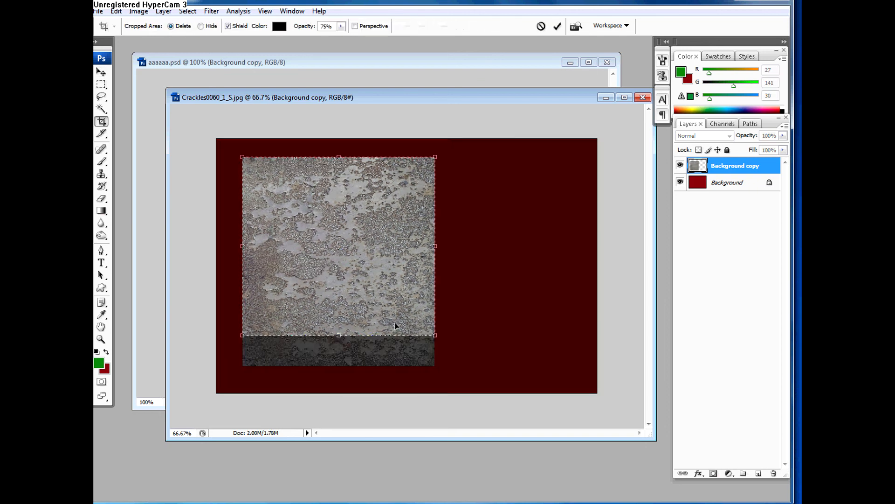
key(Return)
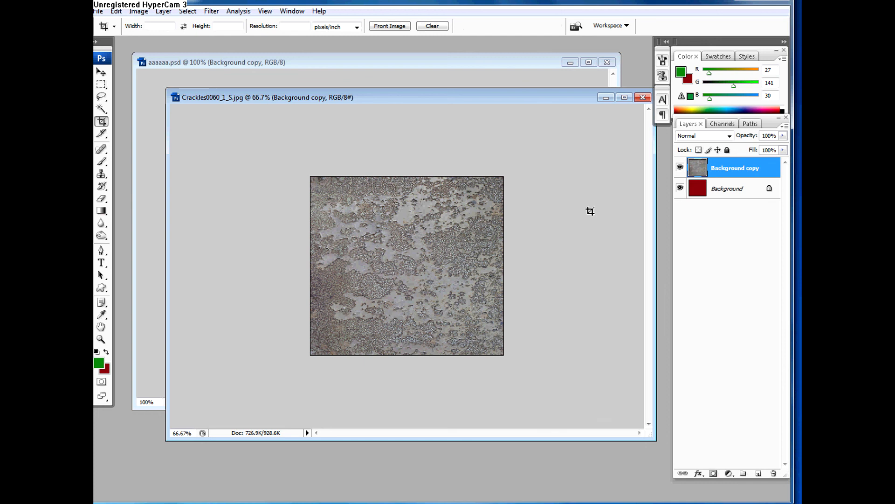
Step: Duplicate the cropped Background copy layer and toggle the duplicate's visibility off and on
key(ctrl+j)
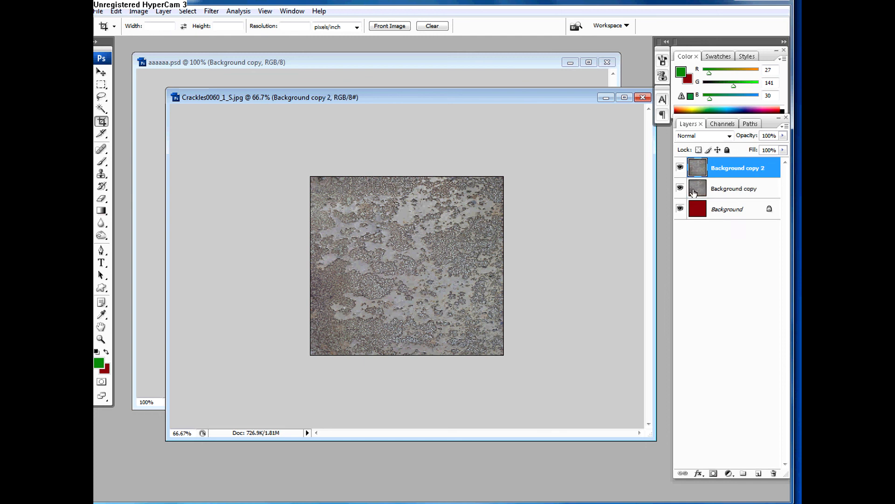
click(680, 174)
click(680, 169)
Step: Apply the Offset filter to Background copy 2 with +237 pixels horizontal, 0 vertical and Wrap Around
click(211, 11)
mouse_move(230, 241)
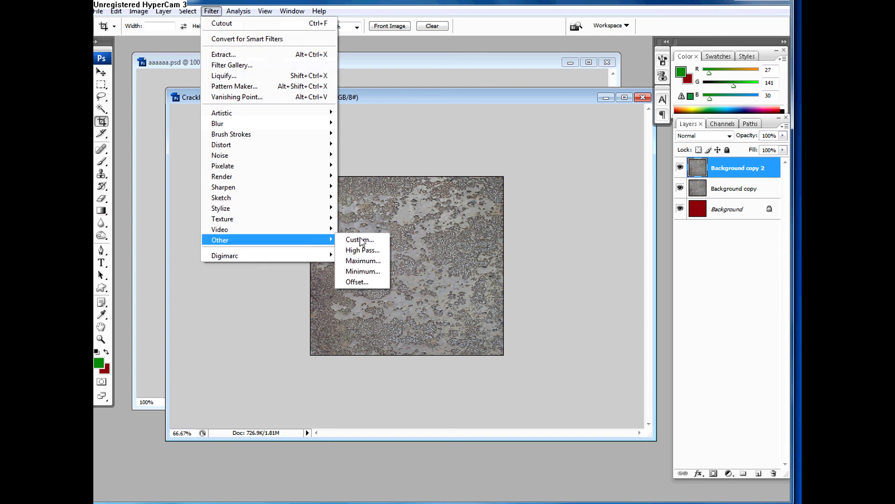
click(360, 284)
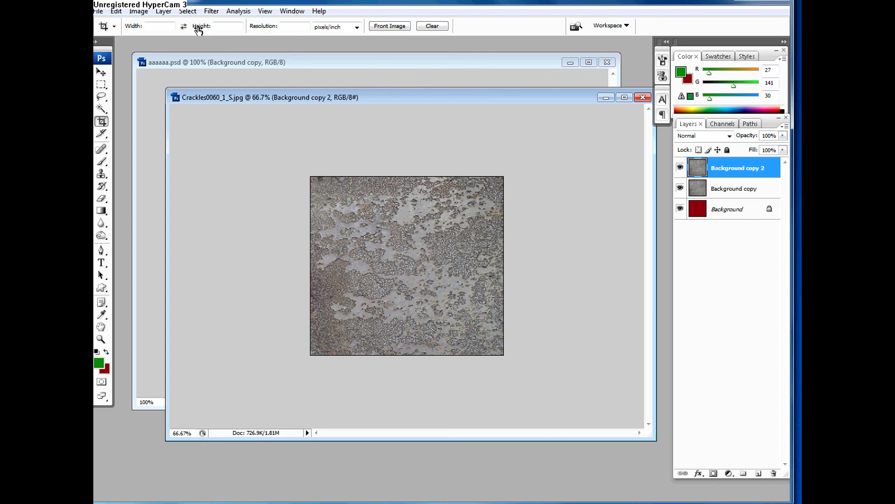
click(209, 11)
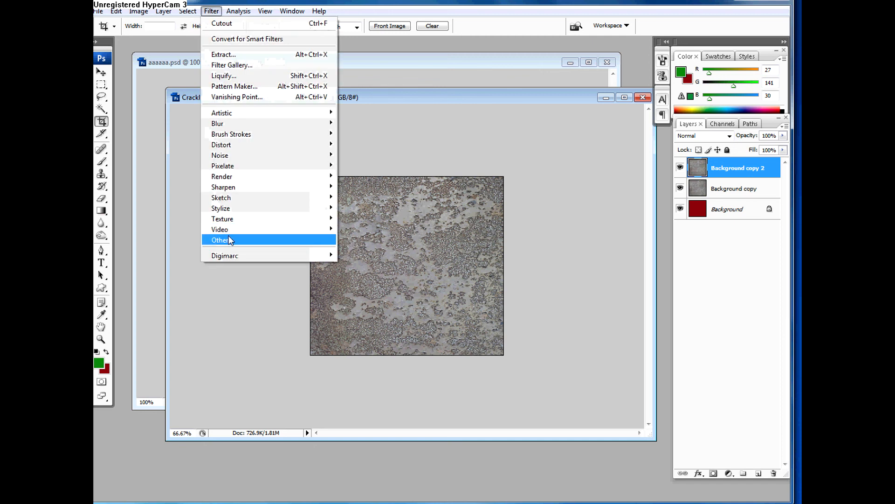
mouse_move(318, 239)
click(357, 282)
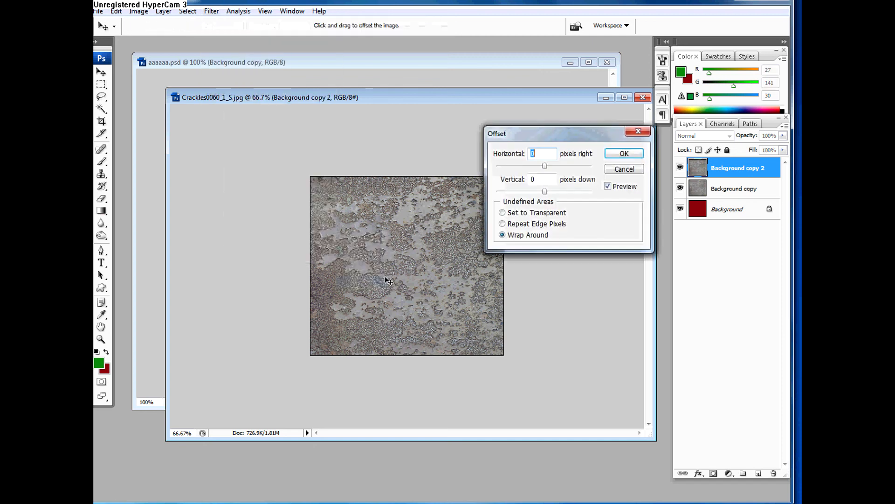
drag(572, 118, 597, 112)
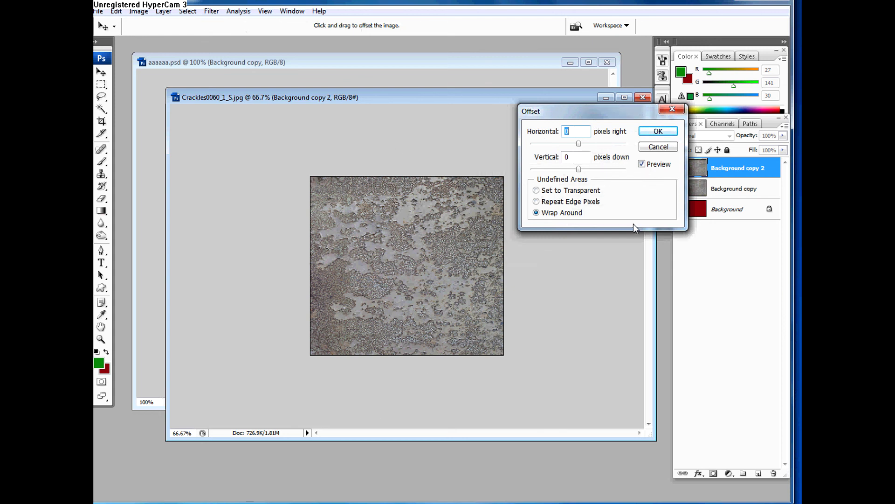
drag(580, 144, 591, 143)
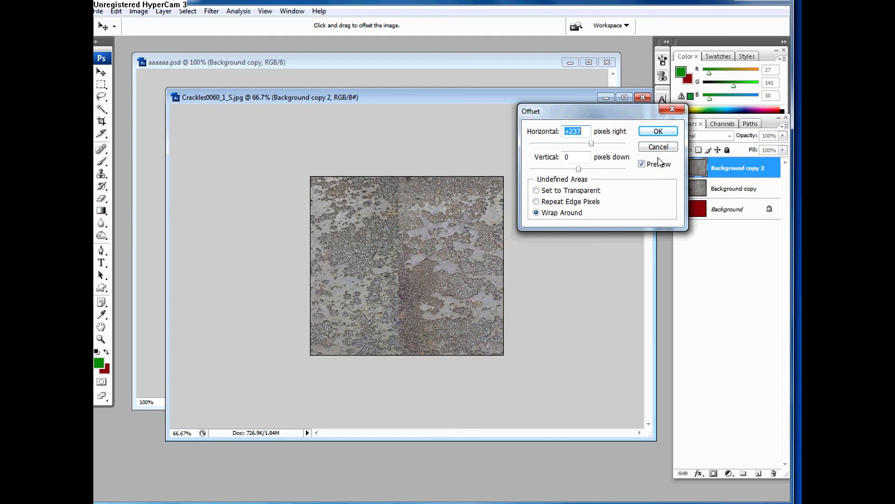
click(659, 136)
key(c)
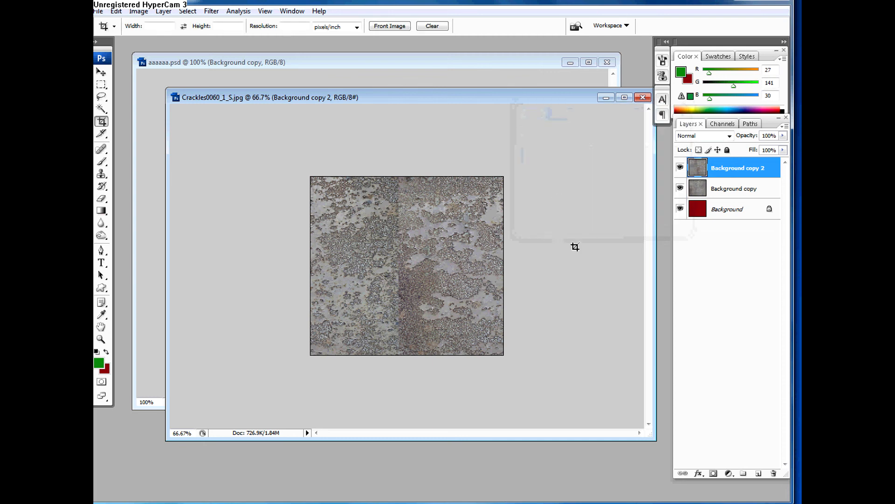
Step: Try covering the vertical seam with the Clone Stamp at brush size 175, and undo the stroke
drag(104, 178, 125, 174)
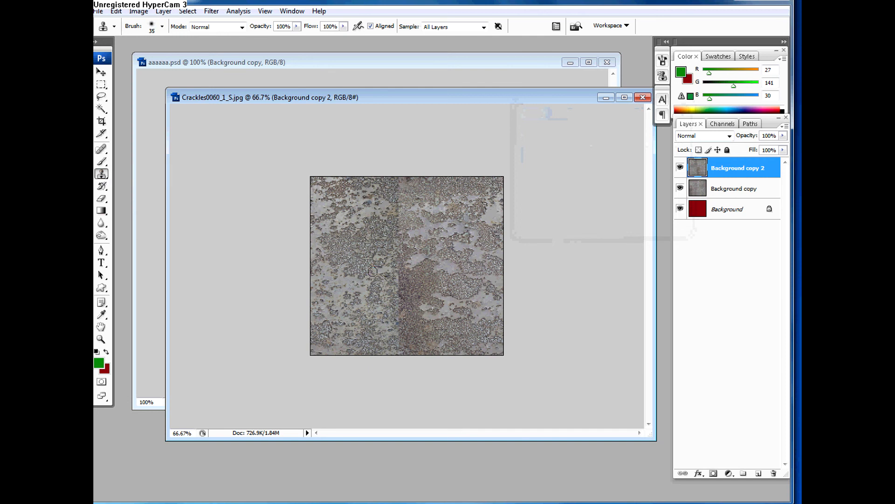
key(bracketright)
key(bracketright)
key(bracketright)
key(bracketright)
key(bracketright)
key(bracketright)
key(bracketright)
key(bracketright)
key(bracketright)
key(bracketright)
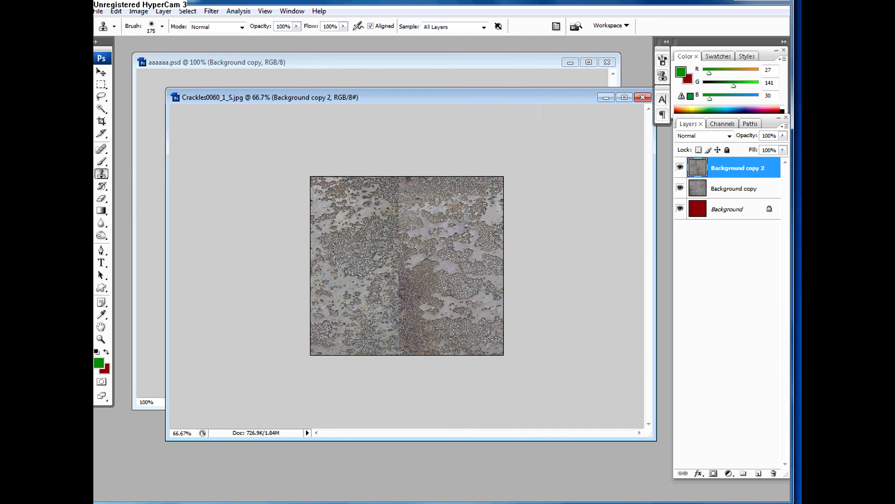
alt+click(359, 249)
mouse_move(404, 226)
mouse_down()
mouse_move(411, 309)
mouse_move(396, 274)
mouse_up()
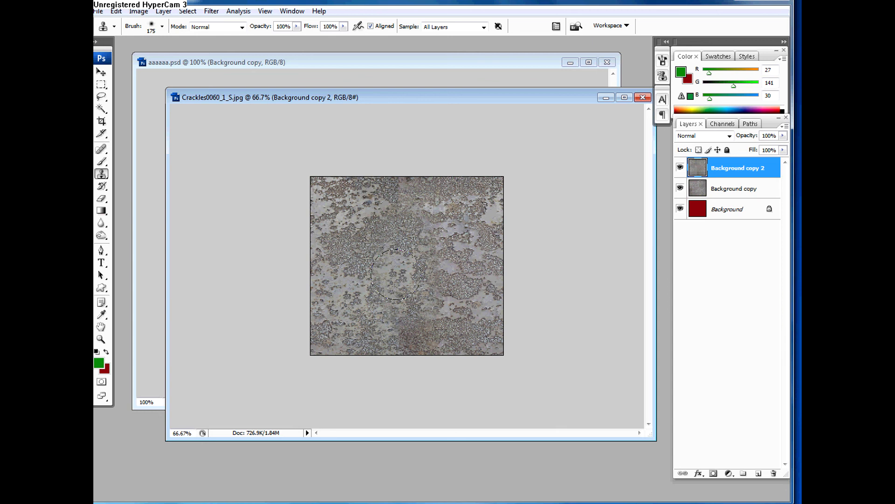
key(ctrl+z)
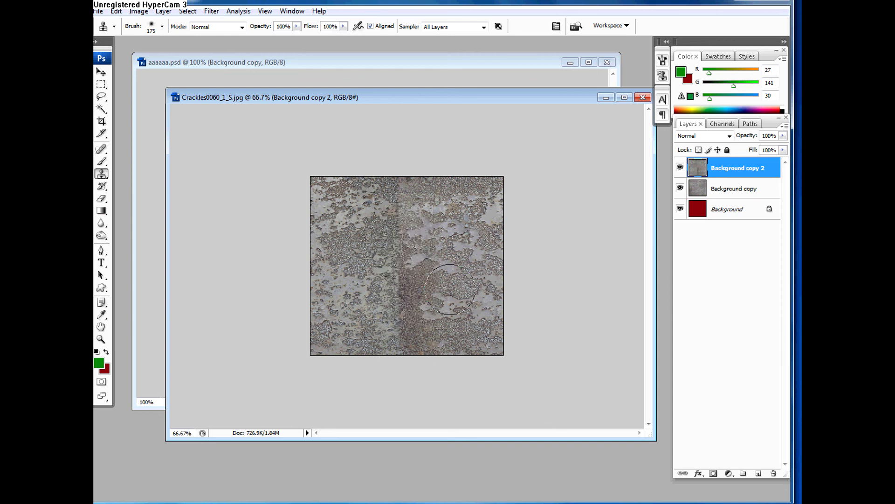
Step: Erase the middle of the seam on Background copy 2 with the Eraser, enlarging its brush to 40
key(e)
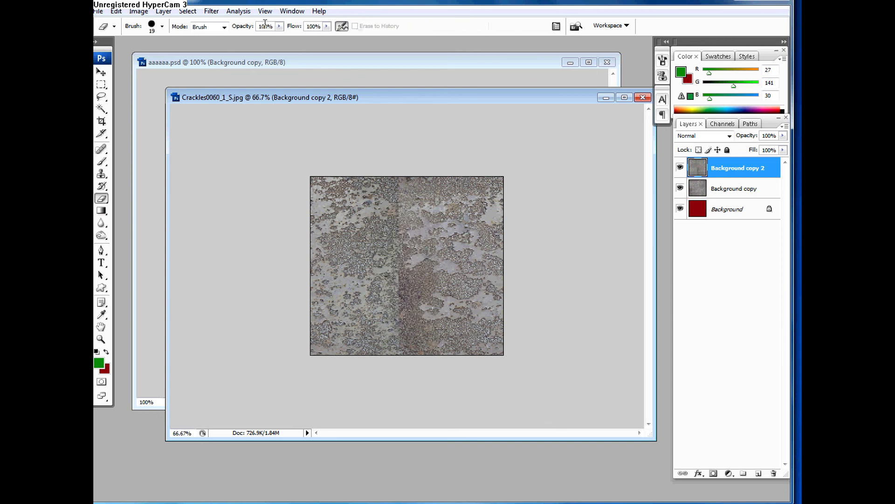
drag(408, 259, 409, 269)
key(])
mouse_move(412, 236)
mouse_down()
mouse_move(434, 284)
mouse_move(386, 215)
mouse_move(359, 289)
mouse_move(401, 303)
mouse_move(436, 284)
mouse_move(415, 286)
mouse_move(432, 273)
mouse_up()
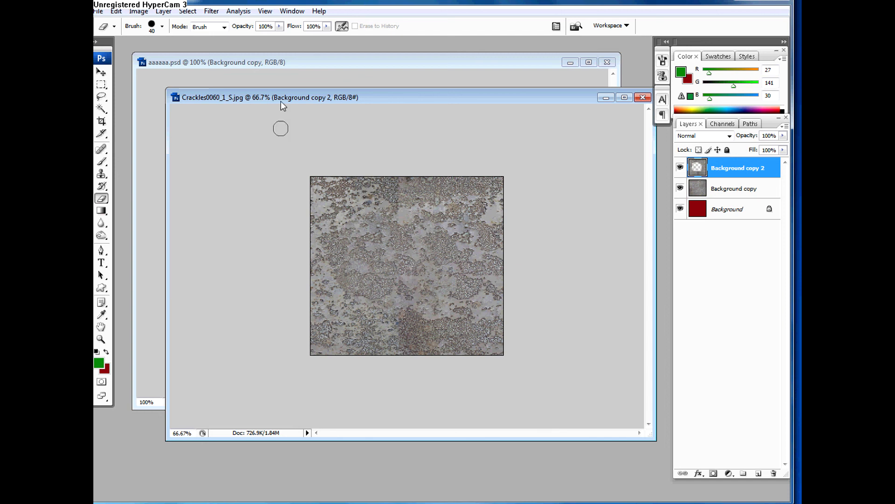
Step: Erase softly around the already erased area of Background copy 2 with the Eraser at 16% opacity
click(279, 26)
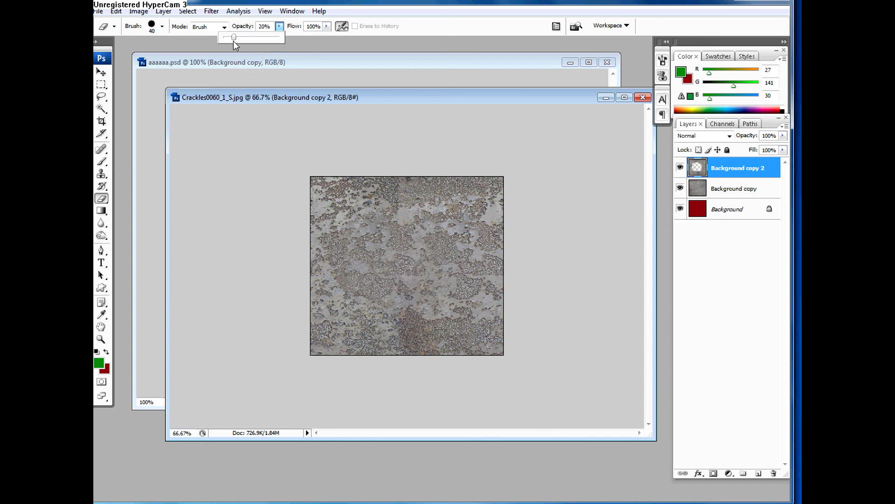
click(406, 209)
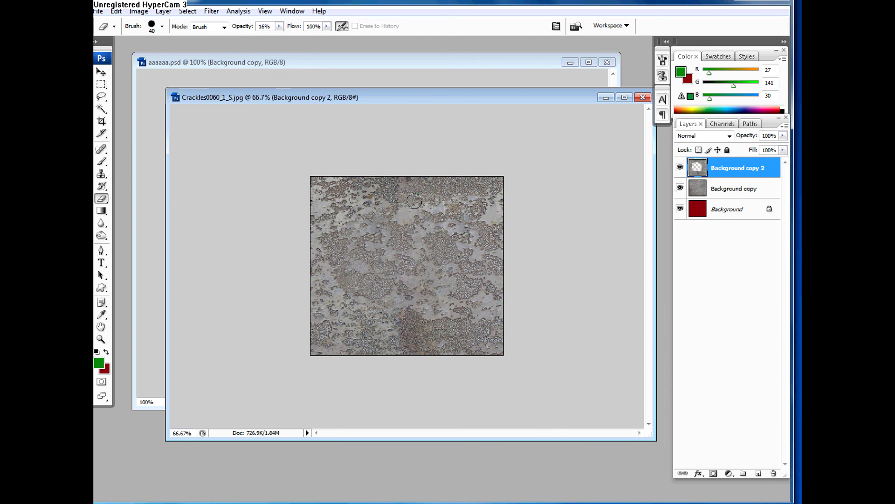
mouse_move(451, 201)
mouse_down()
mouse_move(489, 279)
mouse_move(472, 223)
mouse_move(482, 276)
mouse_up()
mouse_move(409, 313)
mouse_down()
mouse_move(467, 313)
mouse_move(327, 313)
mouse_move(343, 272)
mouse_move(333, 330)
mouse_move(326, 297)
mouse_up()
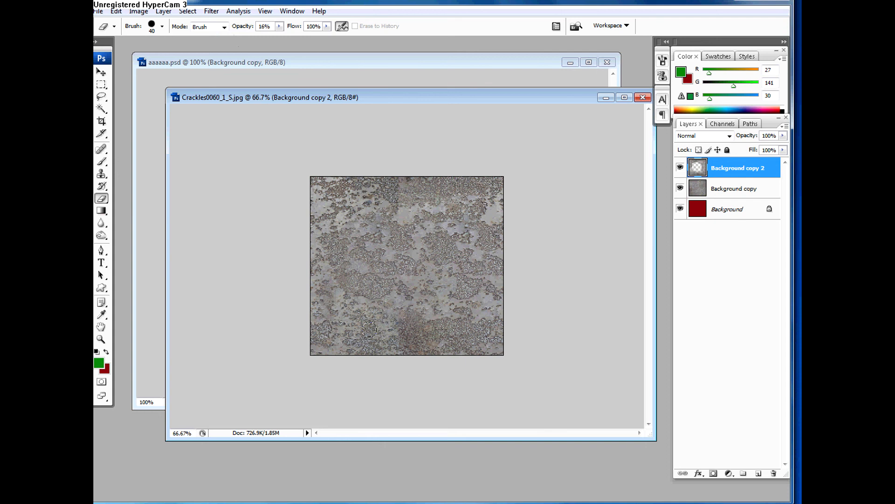
mouse_move(367, 328)
mouse_down()
mouse_move(374, 331)
mouse_move(333, 334)
mouse_move(335, 292)
mouse_up()
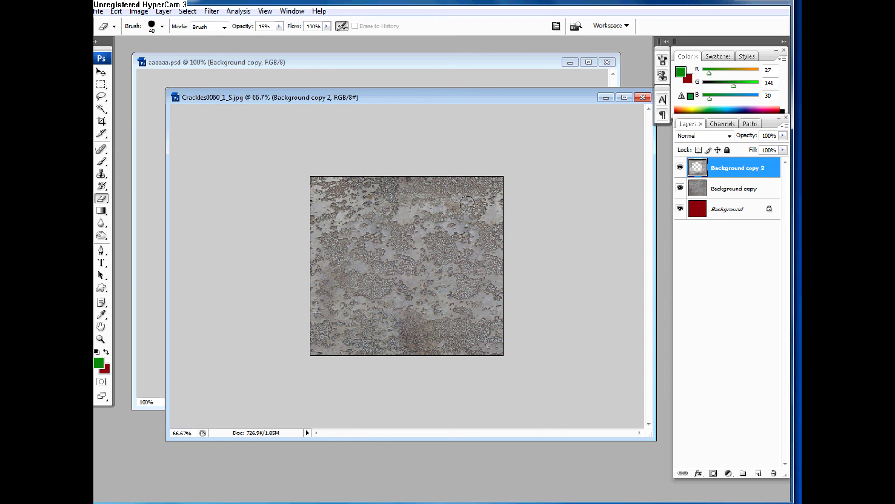
Step: Erase more of Background copy 2's upper area with the Eraser at 71% opacity and brush size 60
click(281, 27)
drag(284, 36, 334, 38)
click(466, 250)
click(280, 28)
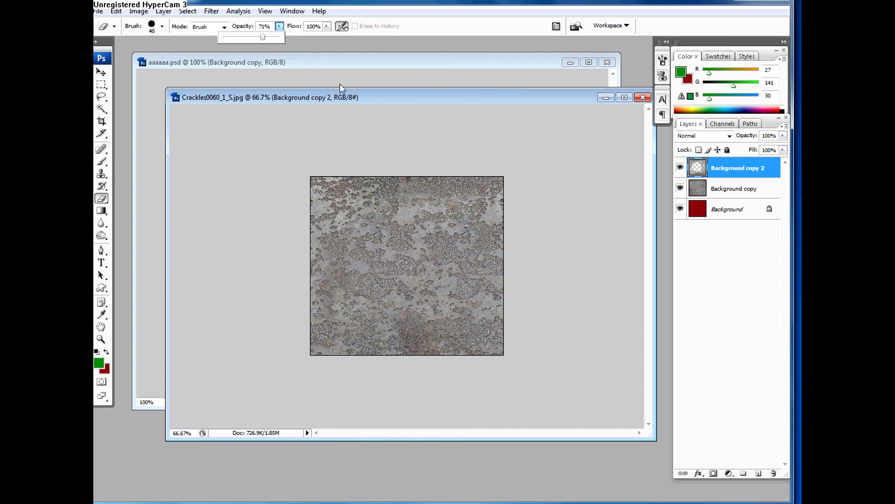
click(514, 194)
key(bracketright)
key(bracketright)
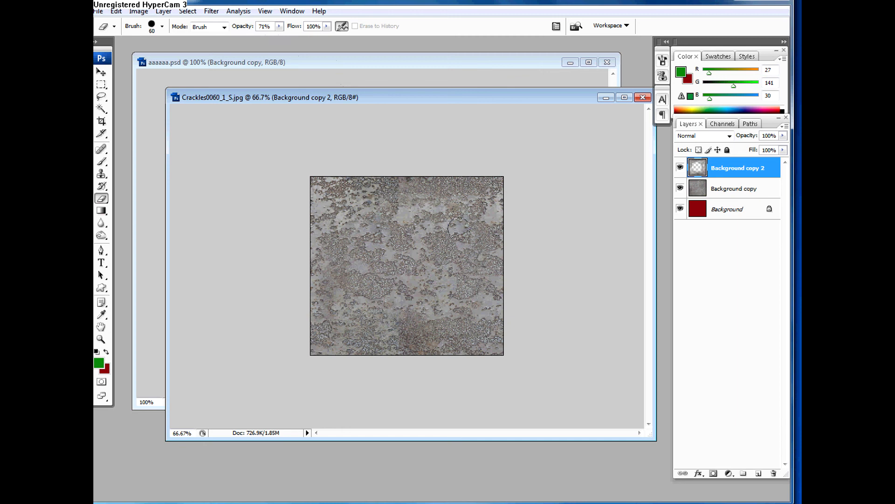
click(453, 201)
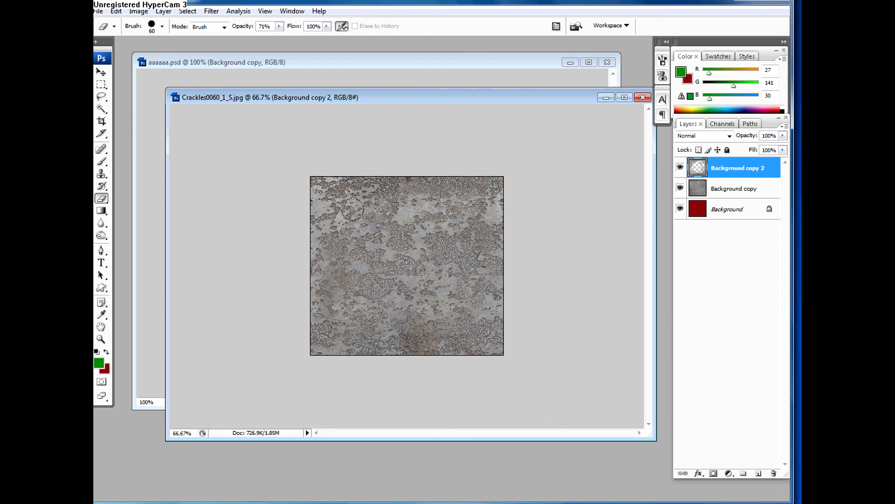
Step: Blend the upper part of Background copy 2 by erasing across it at 23% Eraser opacity
click(279, 26)
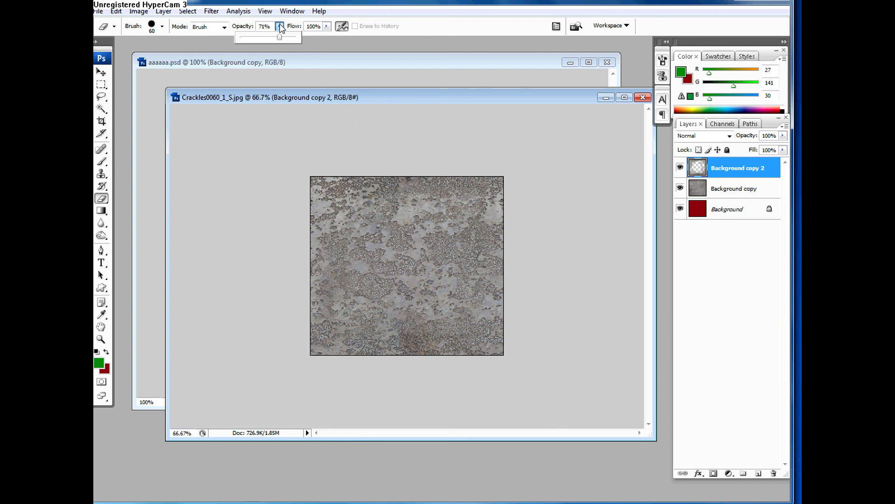
drag(272, 38, 254, 38)
click(427, 207)
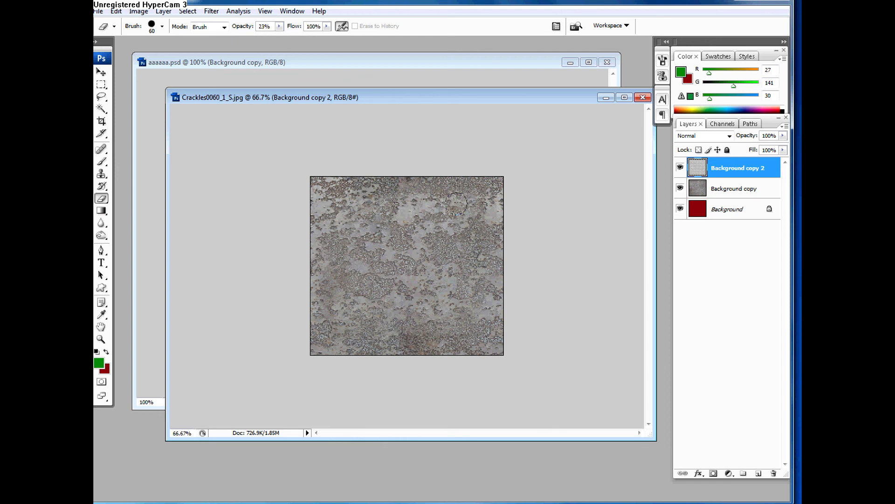
mouse_move(477, 207)
mouse_down()
mouse_move(467, 253)
mouse_move(381, 222)
mouse_move(397, 213)
mouse_move(355, 208)
mouse_move(329, 228)
mouse_move(334, 253)
mouse_move(426, 316)
mouse_move(366, 316)
mouse_move(385, 299)
mouse_move(389, 253)
mouse_move(434, 232)
mouse_move(441, 209)
mouse_move(486, 195)
mouse_move(480, 224)
mouse_move(466, 232)
mouse_move(464, 302)
mouse_move(383, 299)
mouse_move(373, 233)
mouse_move(421, 214)
mouse_move(482, 243)
mouse_move(460, 209)
mouse_move(464, 240)
mouse_move(480, 223)
mouse_move(471, 206)
mouse_move(339, 215)
mouse_up()
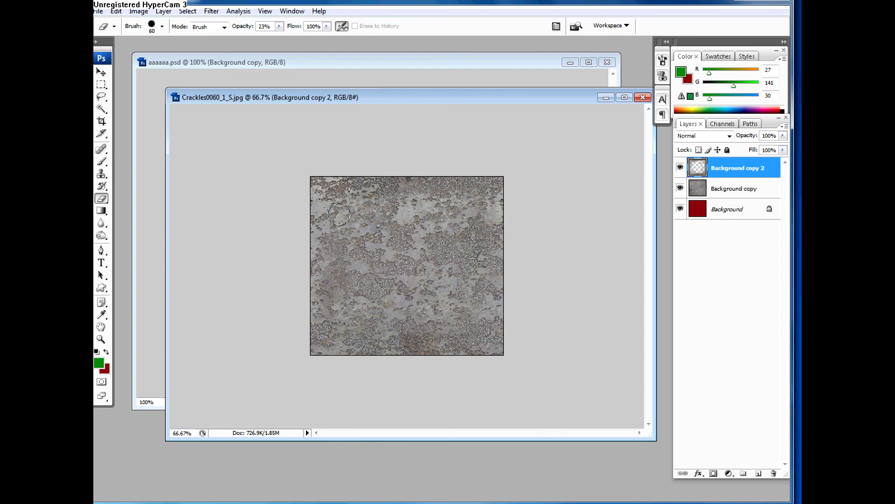
Step: Duplicate the Background copy layer and merge the duplicate with Background copy 2
click(729, 189)
key(ctrl+j)
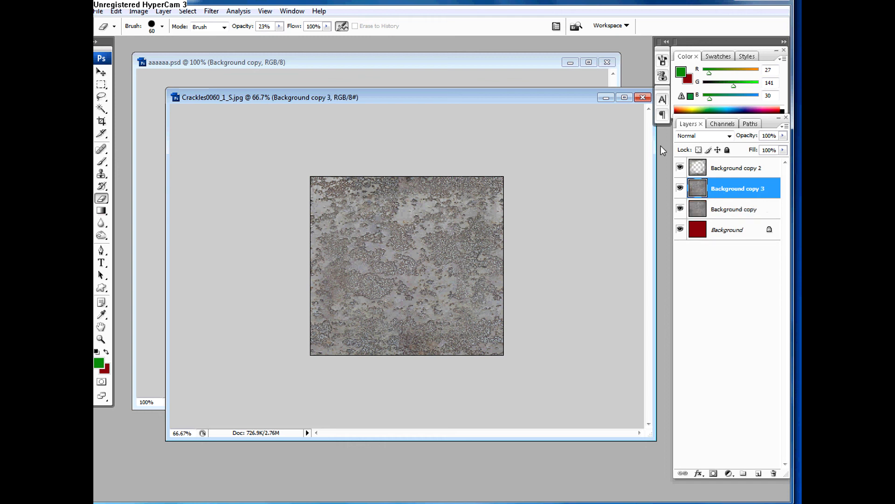
shift+click(724, 169)
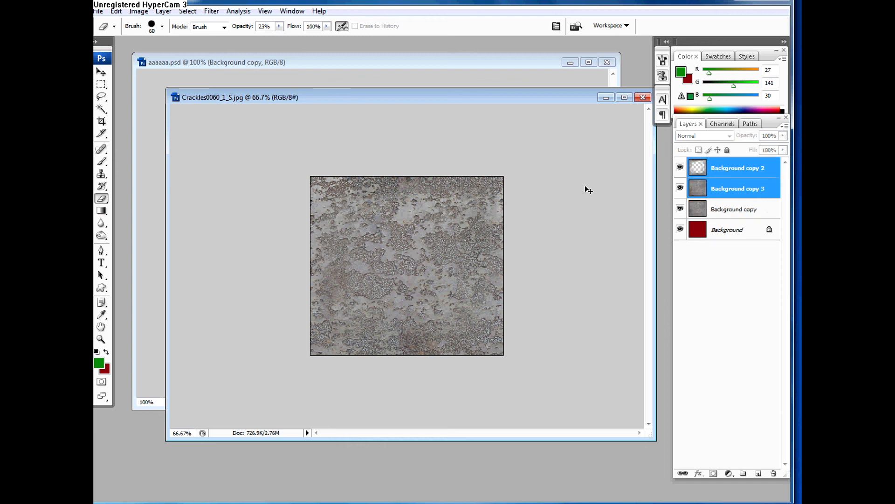
key(ctrl+e)
Step: Duplicate Background copy once more and merge this duplicate into Background copy 2 as well
click(731, 190)
key(ctrl+j)
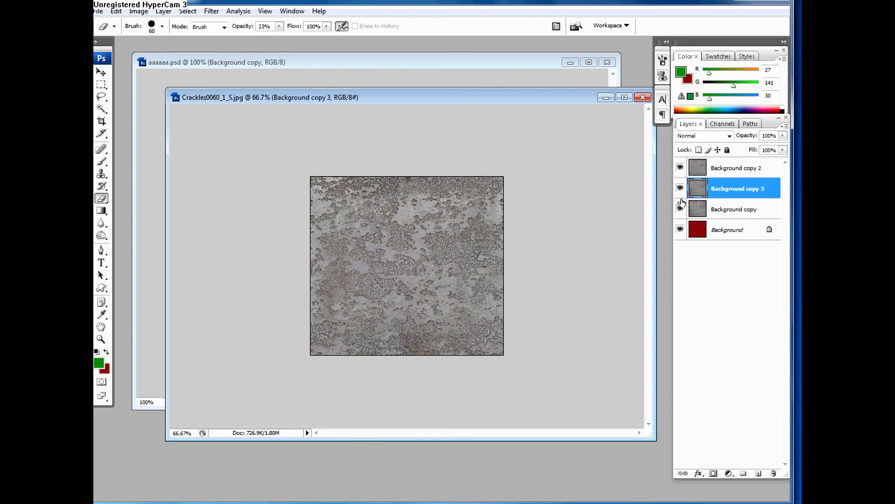
click(731, 171)
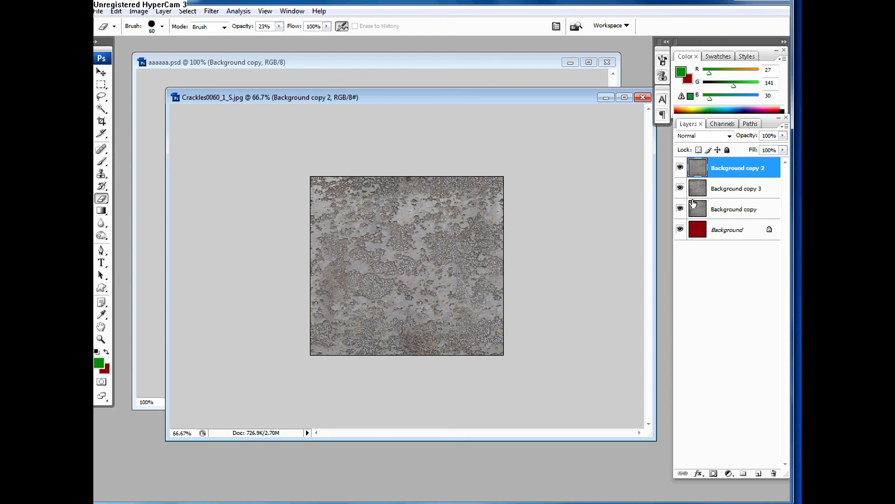
shift+click(700, 196)
key(ctrl+e)
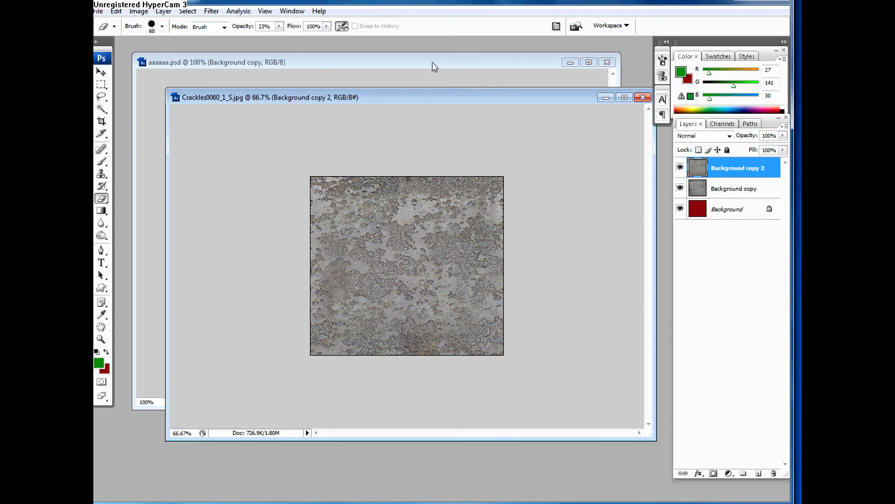
Step: Try the Offset filter on Background copy 2 with 0 pixels horizontal, -154 vertical and Wrap Around, and undo it
click(211, 11)
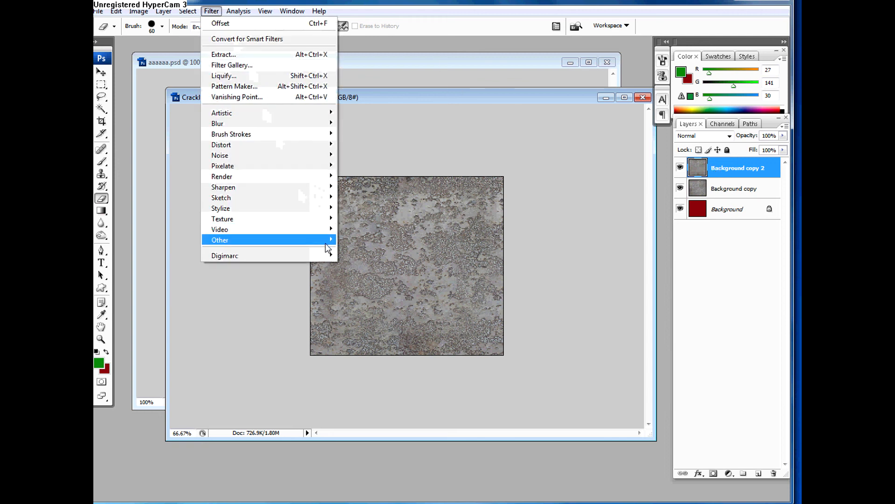
mouse_move(330, 240)
click(354, 283)
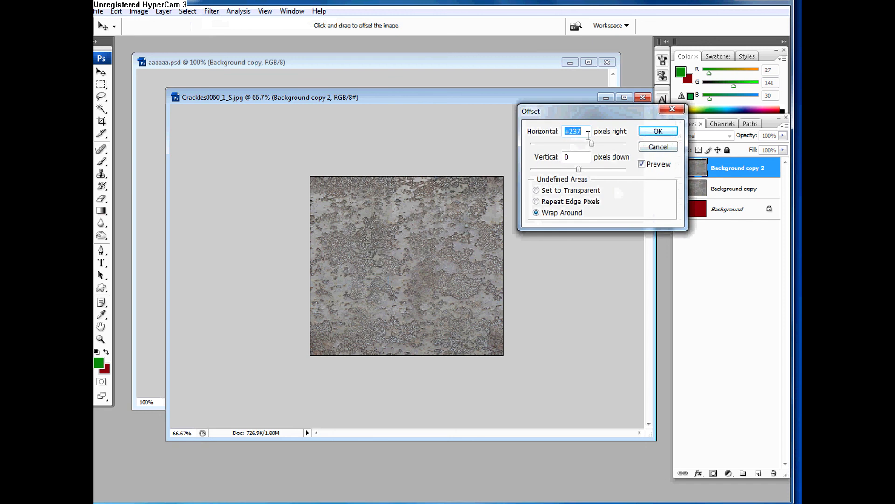
text(0)
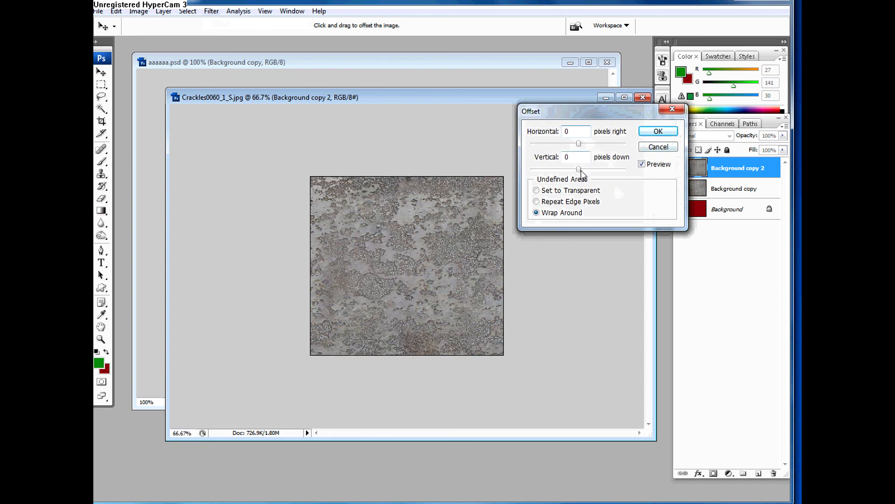
mouse_move(581, 170)
mouse_down()
mouse_move(572, 169)
mouse_move(582, 170)
mouse_up()
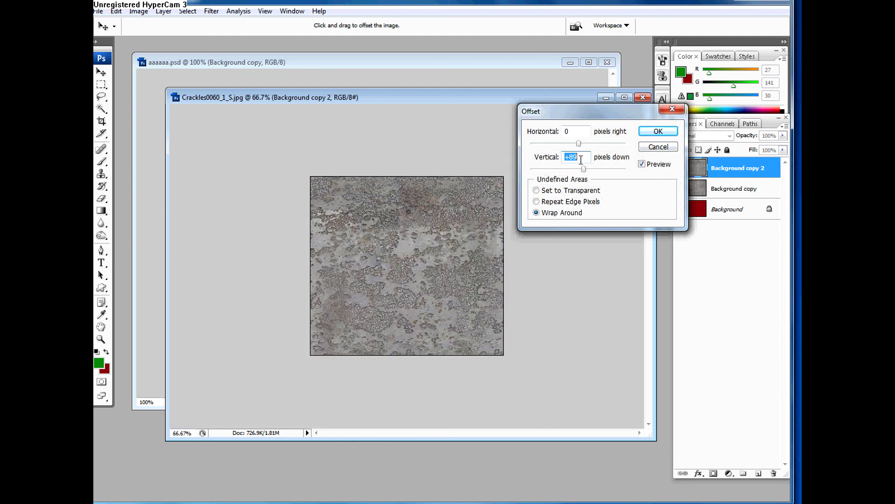
text(50)
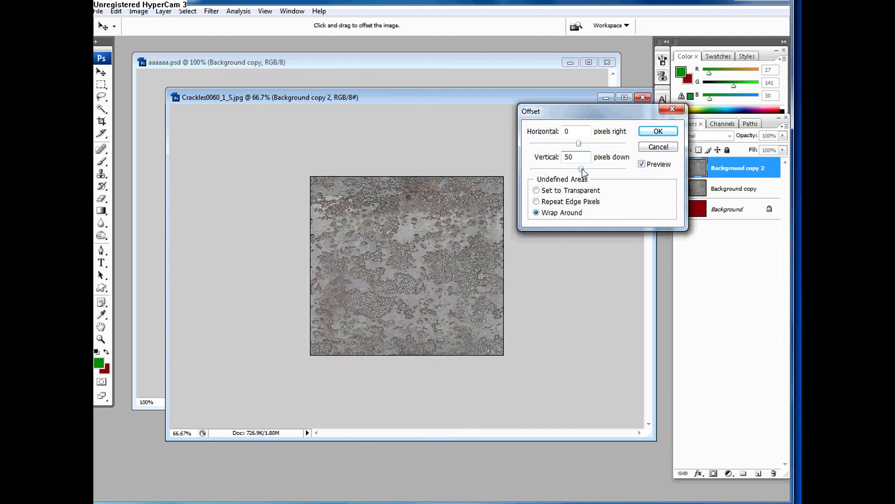
drag(582, 168, 573, 168)
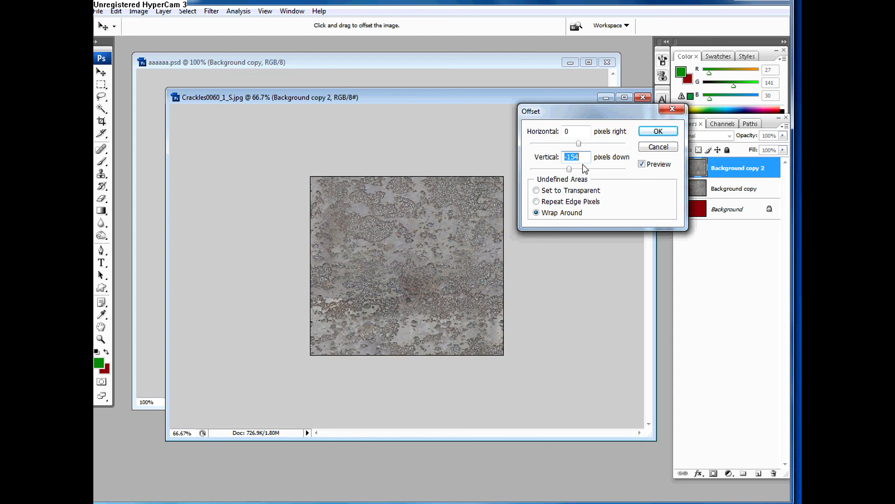
click(658, 131)
key(e)
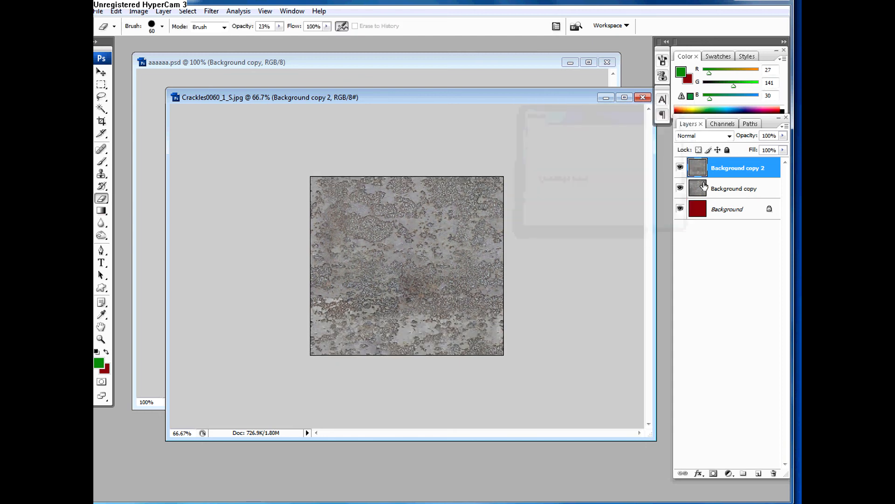
key(ctrl+z)
Step: Rename the Background copy layer as orig
double_click(734, 168)
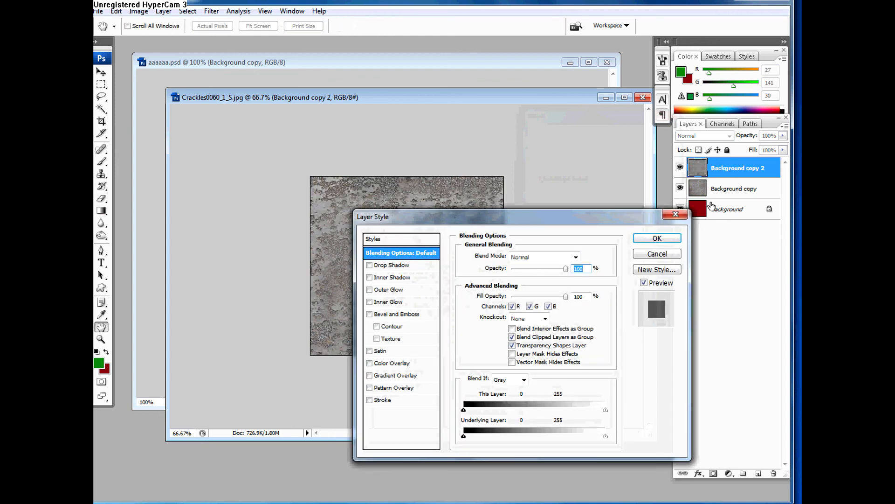
click(684, 216)
double_click(732, 189)
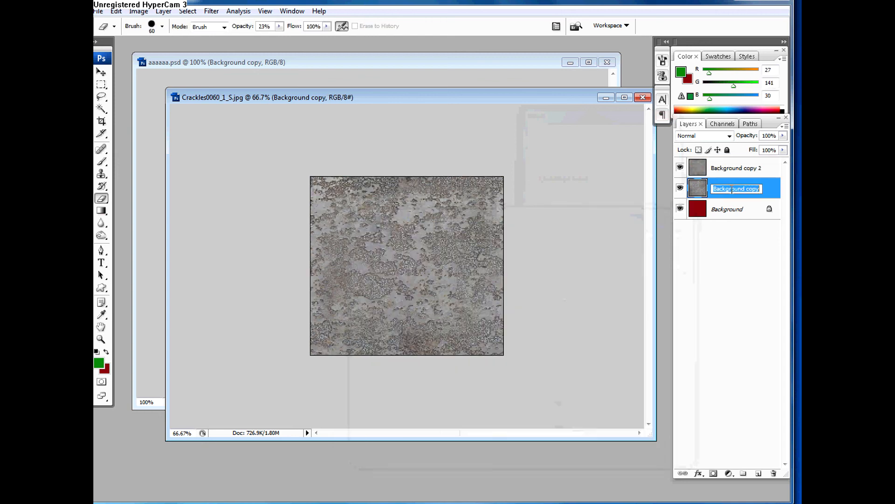
key(BackSpace)
key(Return)
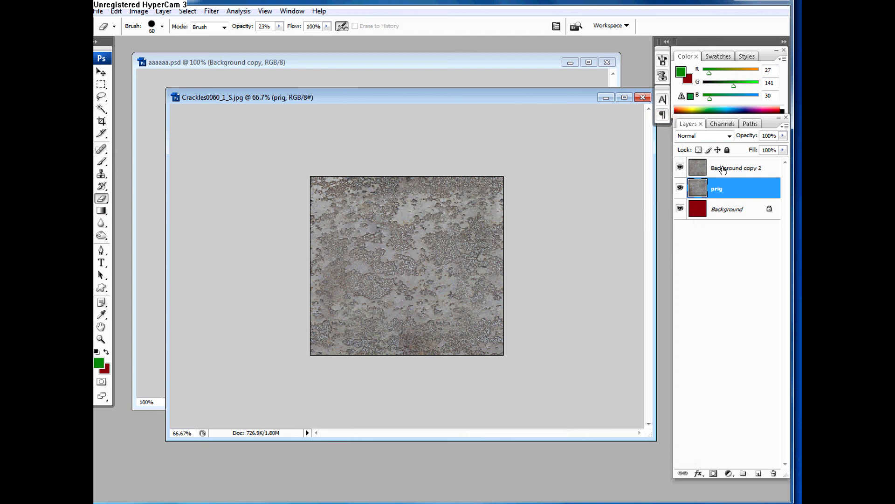
double_click(721, 192)
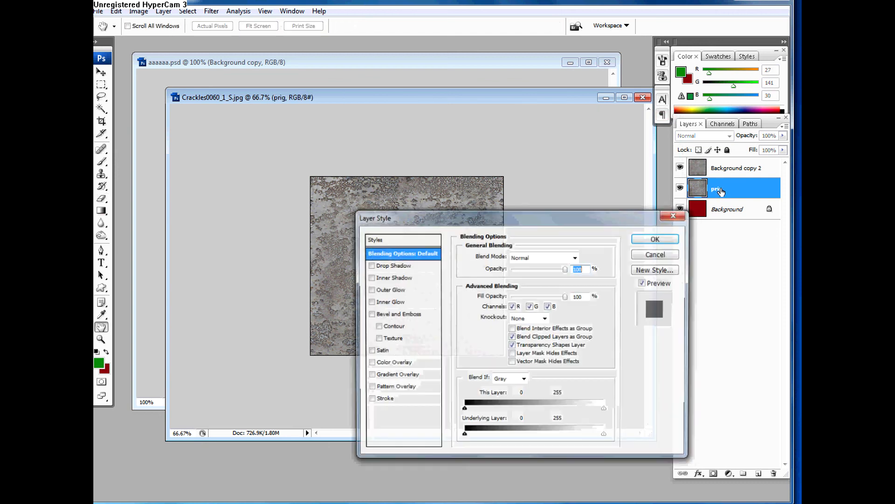
click(671, 257)
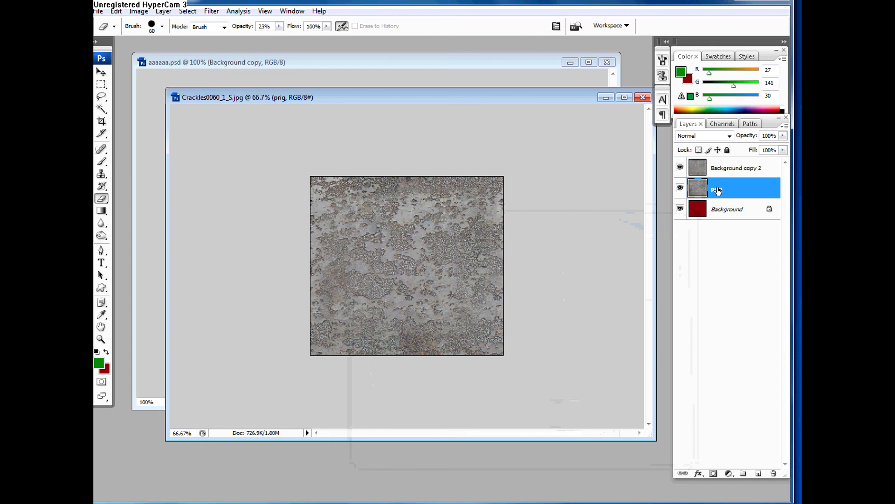
double_click(717, 189)
text(c)
text(rig)
Step: Rename the Background copy 2 layer as edit
double_click(720, 167)
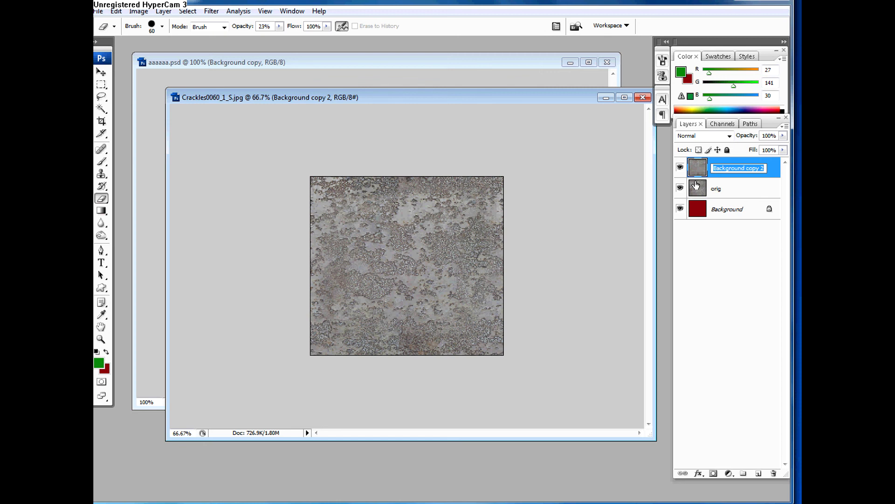
text(edit)
key(Return)
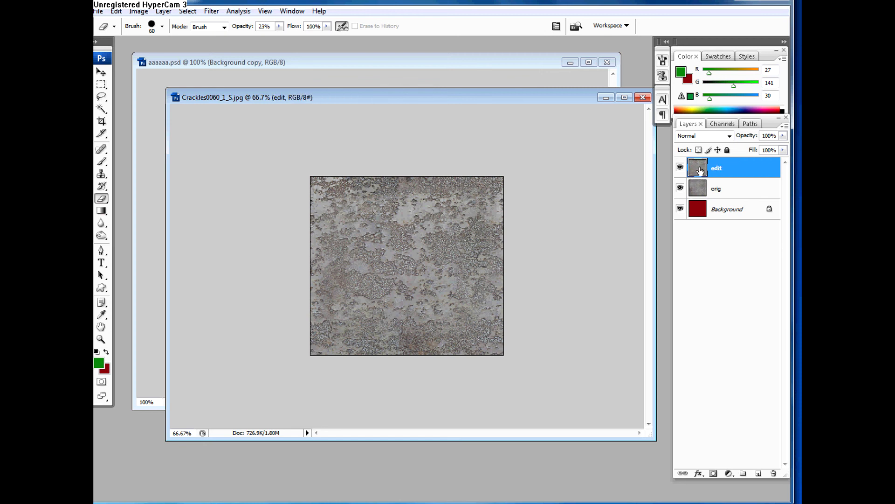
Step: Duplicate the edit layer and rename the duplicate as edit 2
key(ctrl+j)
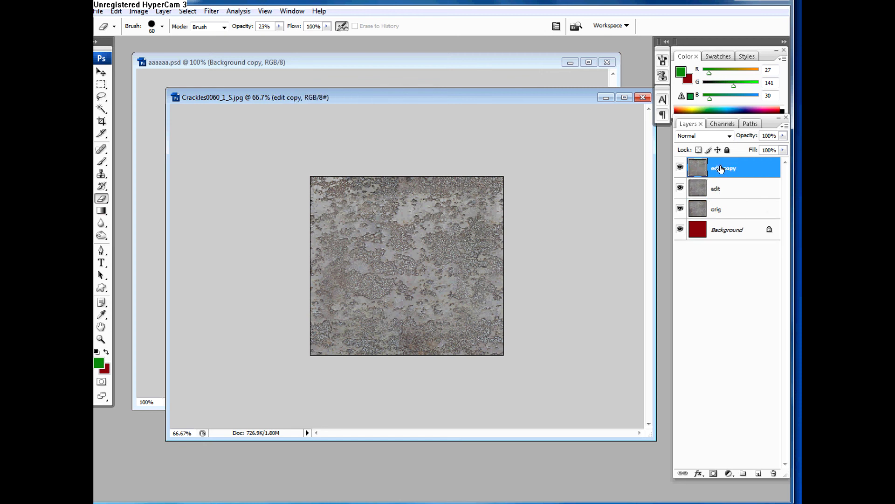
double_click(722, 169)
click(723, 168)
double_click(724, 168)
text(2)
key(Return)
Step: Apply the Offset filter to edit 2 with 0 pixels horizontal, -154 vertical and Wrap Around
click(211, 11)
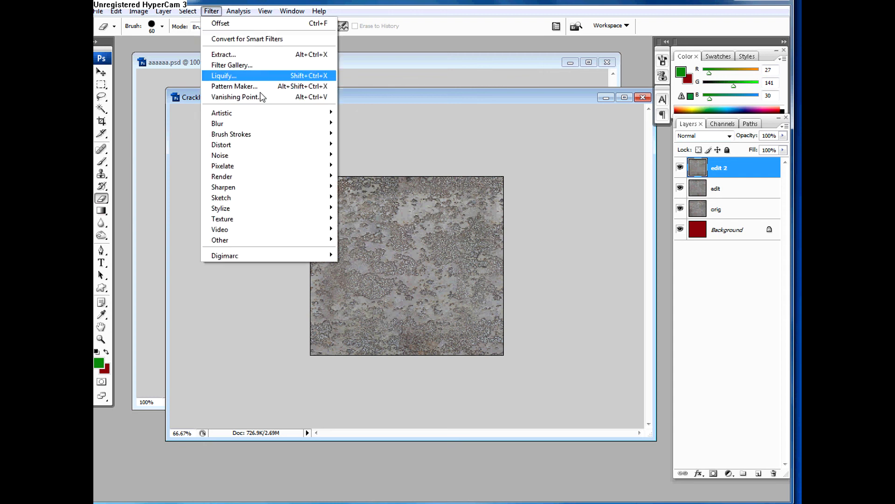
mouse_move(332, 241)
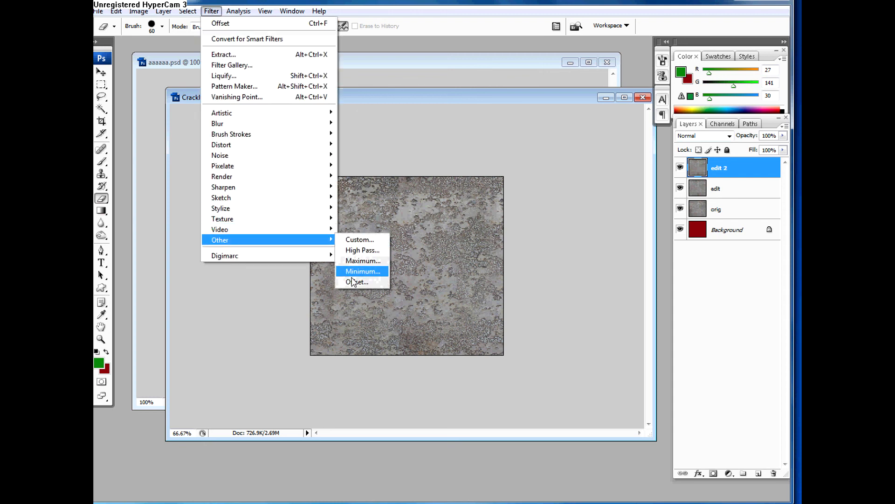
click(357, 282)
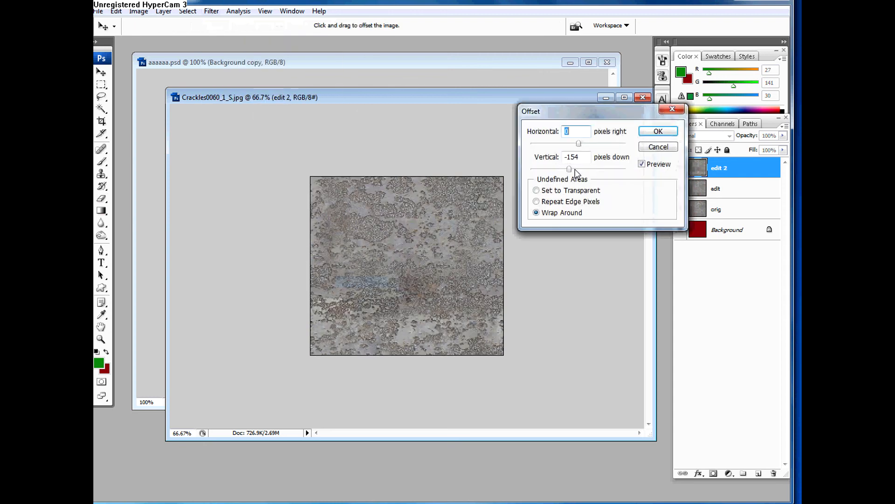
click(658, 131)
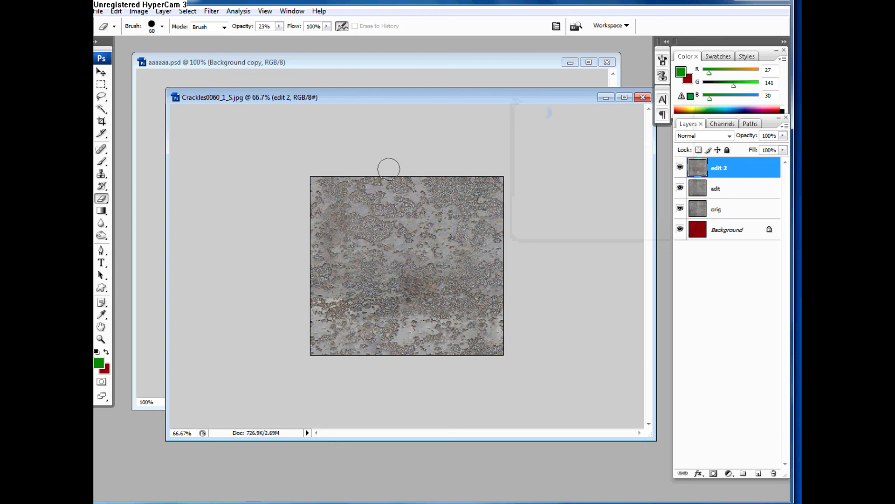
Step: Clone texture over the horizontal seam in the lower half of edit 2 using the Clone Stamp at brush size 125
click(101, 173)
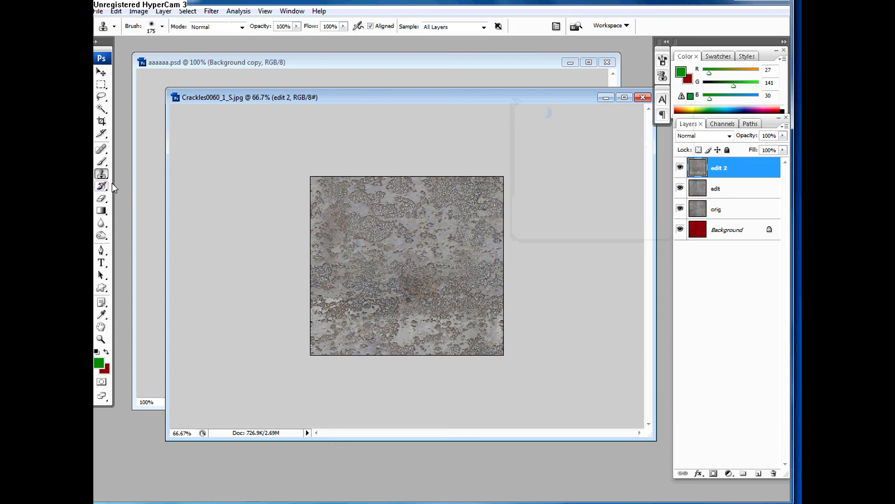
key(bracketleft)
key(bracketleft)
alt+click(434, 237)
drag(445, 297, 377, 300)
click(334, 300)
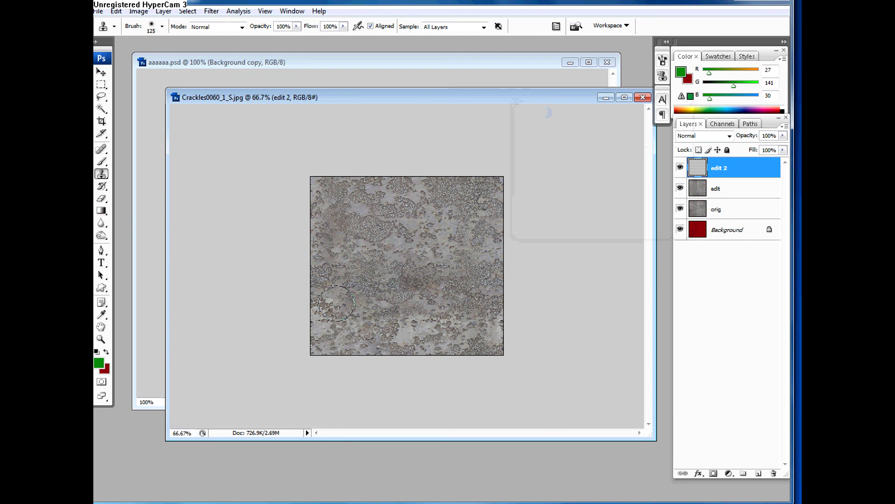
Step: Try cloning more texture over the left end of the seam on edit 2, and undo those strokes
alt+click(377, 236)
mouse_move(340, 308)
mouse_down()
mouse_move(340, 300)
mouse_move(303, 309)
mouse_move(298, 264)
mouse_up()
alt+click(387, 252)
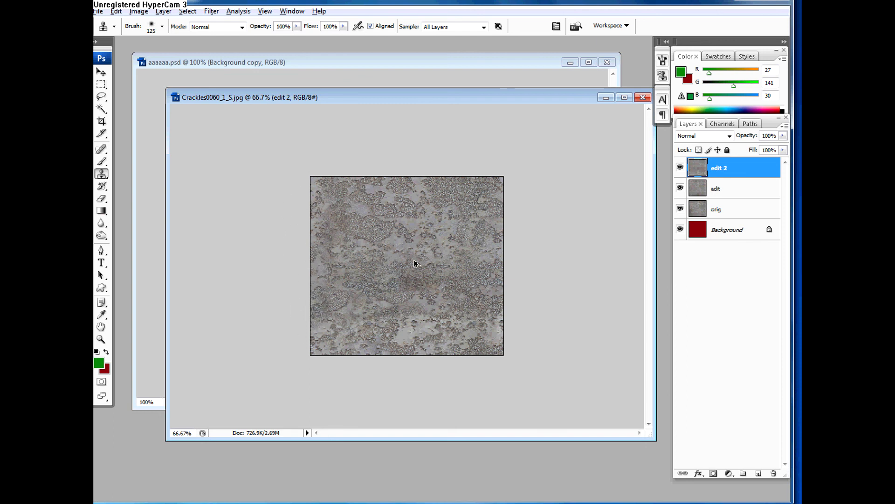
key(ctrl+z)
key(ctrl+alt+z)
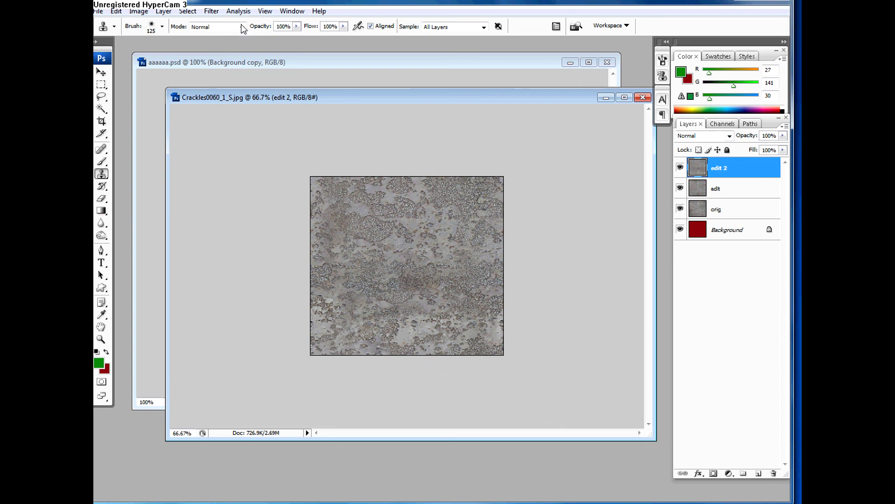
click(211, 11)
mouse_move(254, 240)
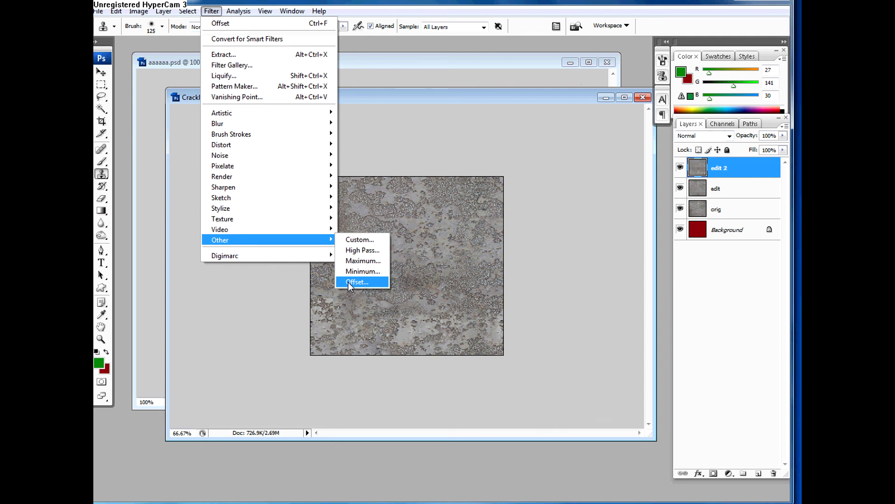
click(591, 295)
Step: Hide the edit 2, edit and orig layers so only the red Background shows
click(680, 168)
click(700, 189)
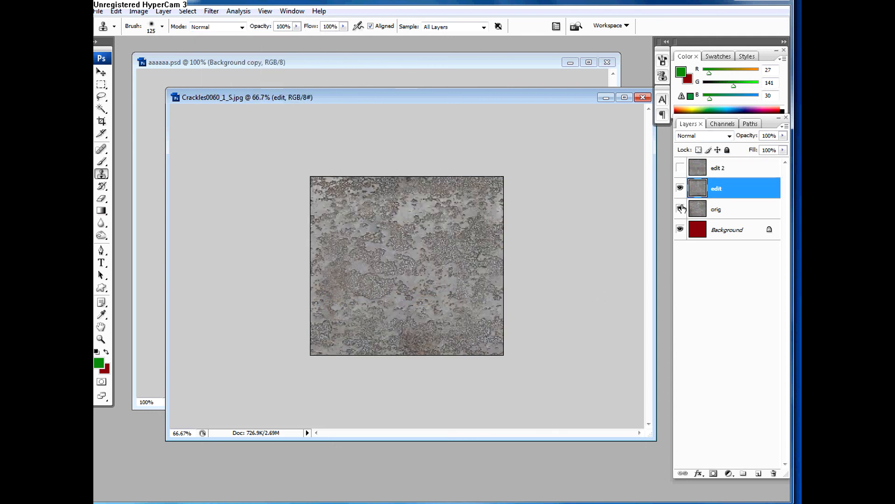
click(680, 188)
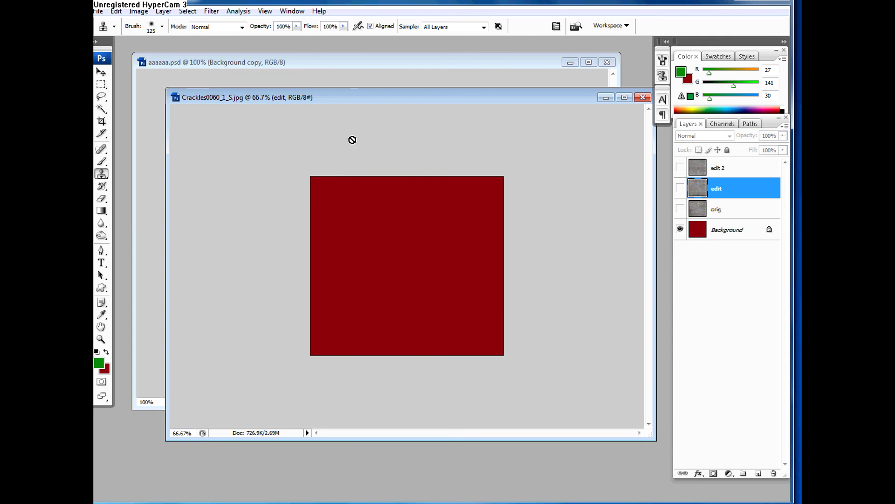
click(180, 101)
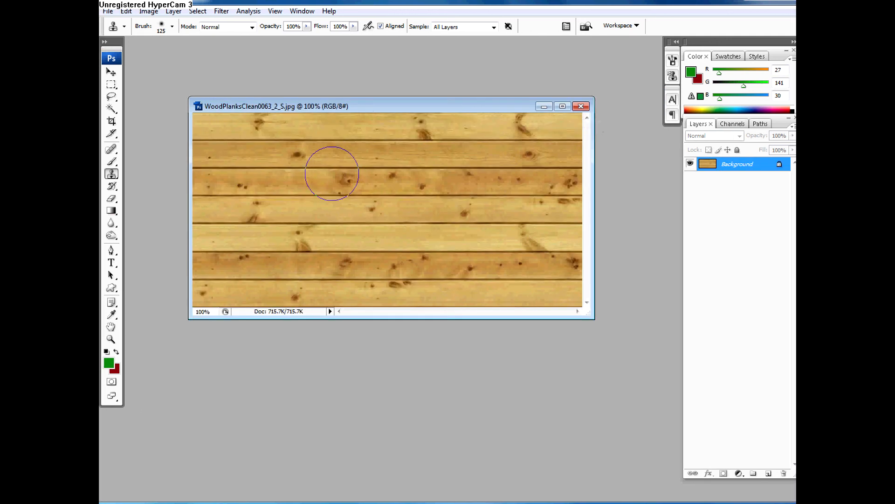
key(ctrl+u)
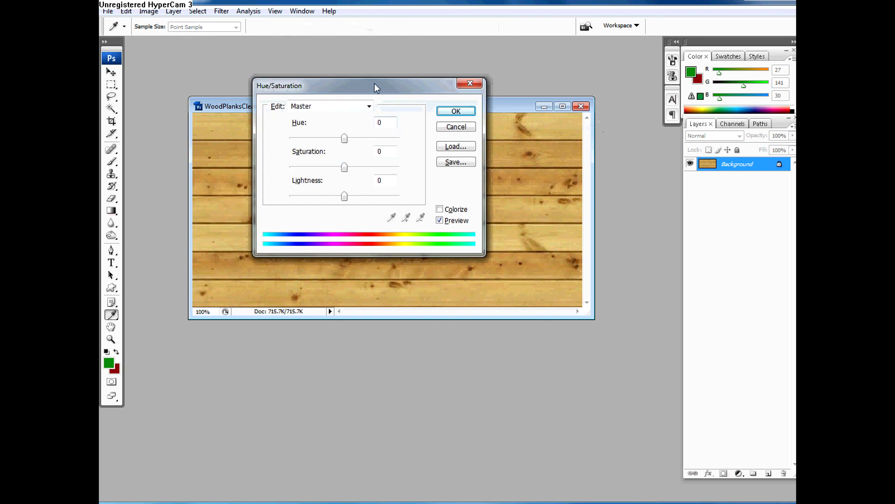
drag(376, 85, 472, 257)
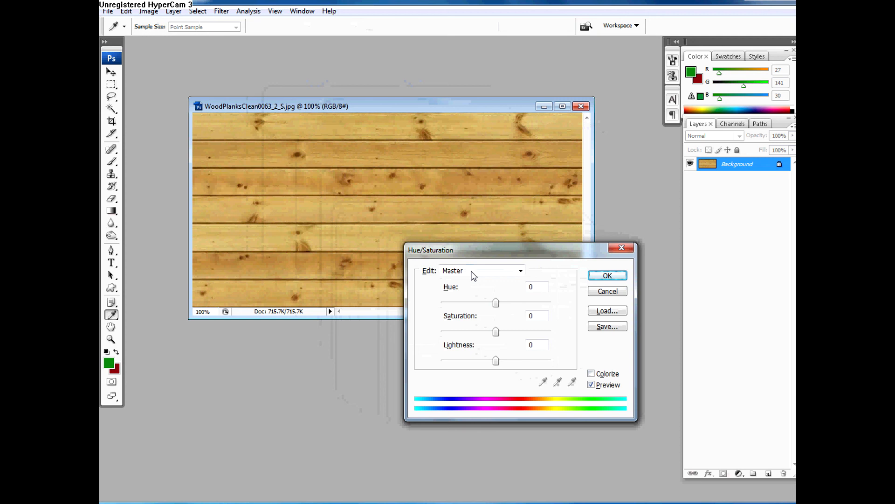
click(608, 291)
key(s)
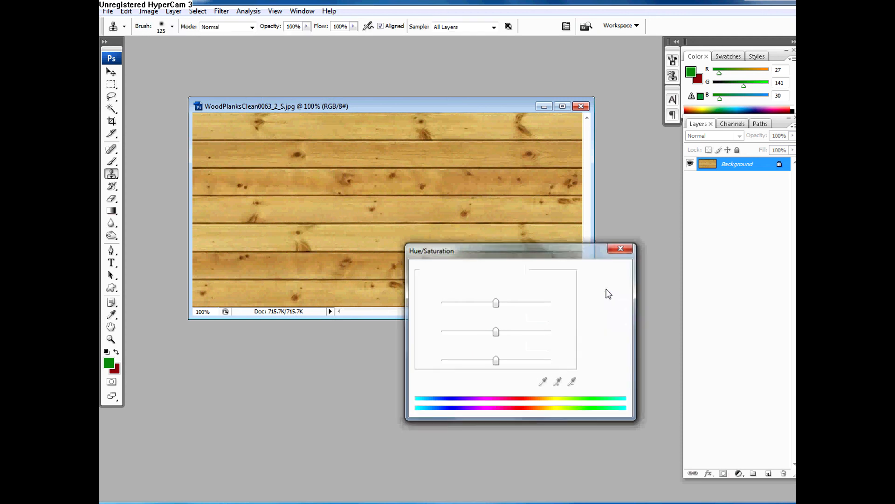
Step: Duplicate the Background layer of the wood planks image
key(ctrl+j)
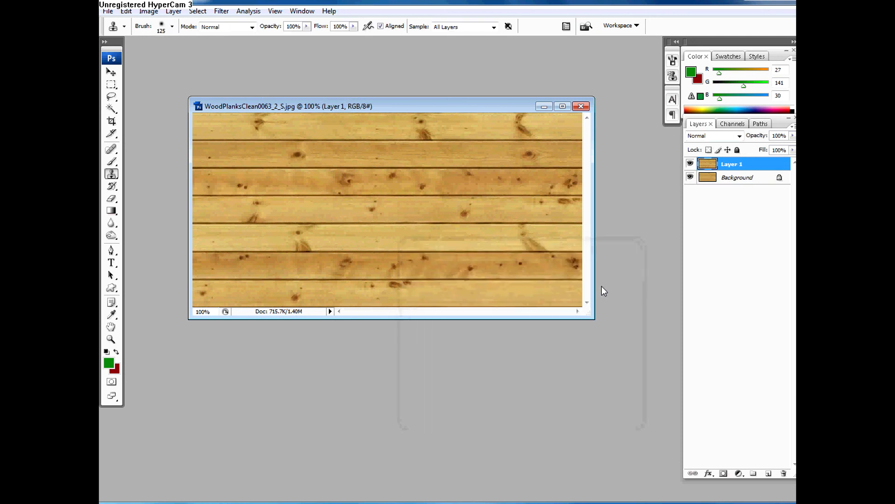
Step: Try a Hue/Saturation adjustment with hue -49, saturation +54 and lightness +38 on Layer 1, and cancel it
key(ctrl+u)
drag(499, 307, 460, 334)
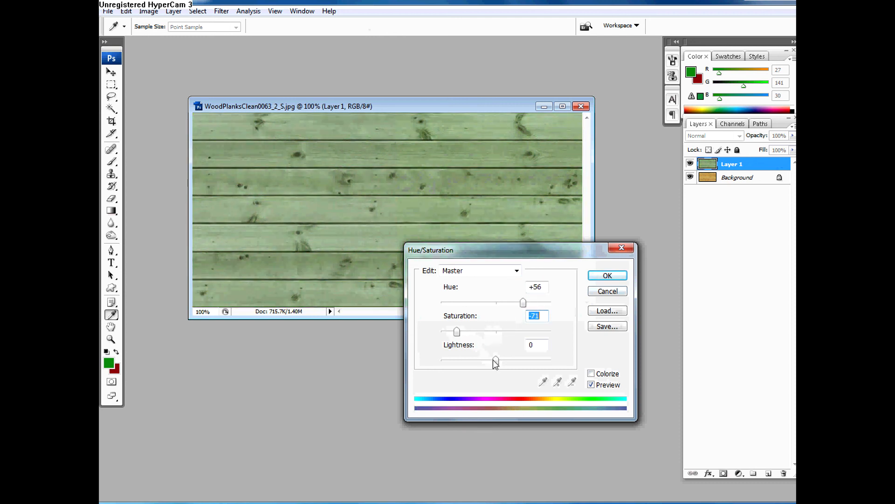
drag(496, 360, 517, 360)
drag(458, 332, 470, 303)
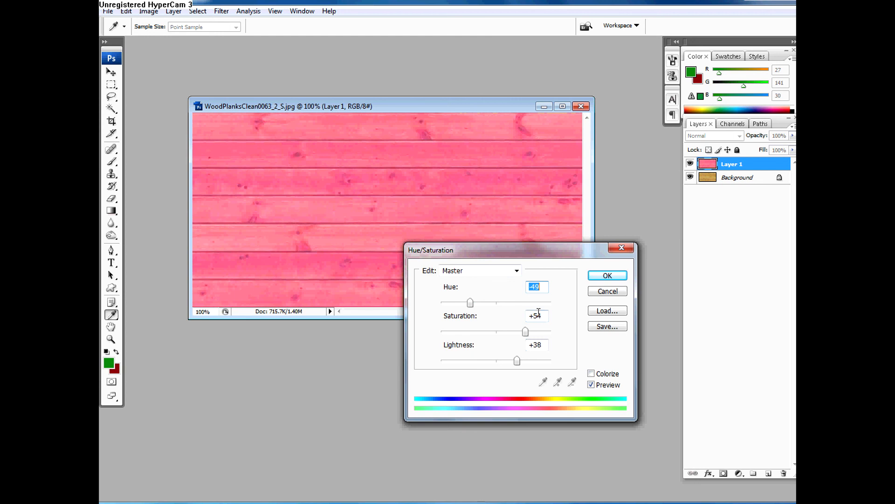
click(614, 292)
Step: Desaturate Layer 1 to gray planks with a Hue/Saturation adjustment
key(ctrl+u)
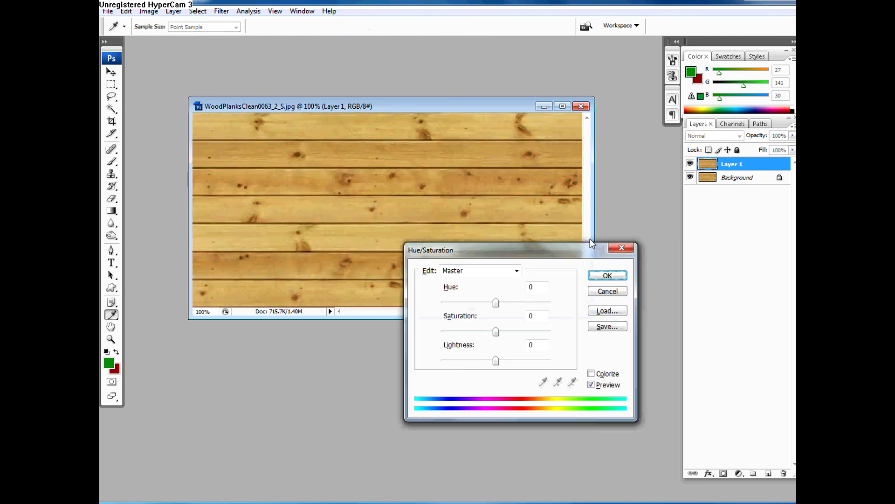
drag(496, 331, 424, 333)
click(607, 275)
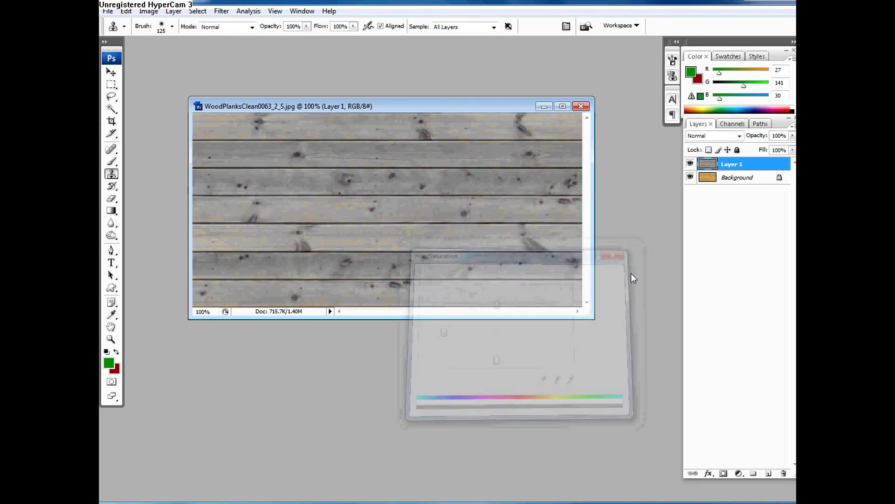
Step: Colorize Layer 1 blue with Hue/Saturation, raising the saturation and slightly lowering the lightness
key(ctrl+u)
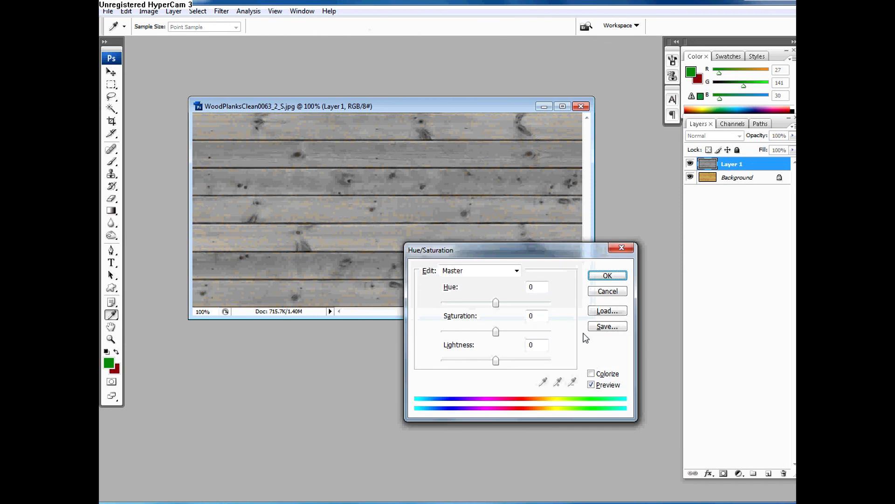
click(604, 374)
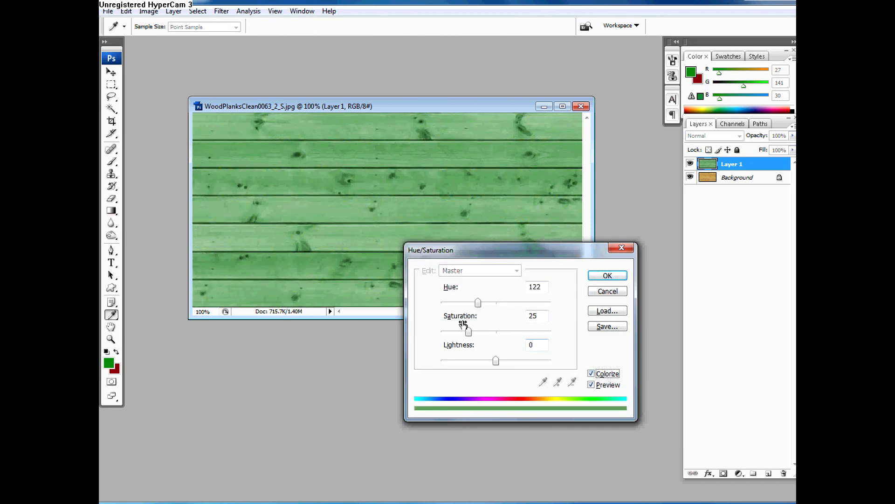
drag(468, 332, 498, 332)
drag(478, 303, 505, 309)
drag(498, 364, 492, 363)
click(615, 279)
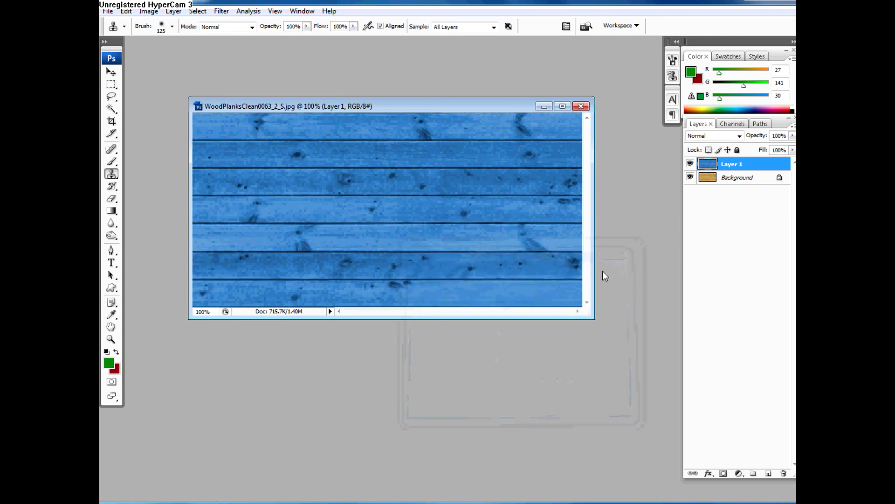
Step: Duplicate the Background layer and move the copy above Layer 1
click(710, 178)
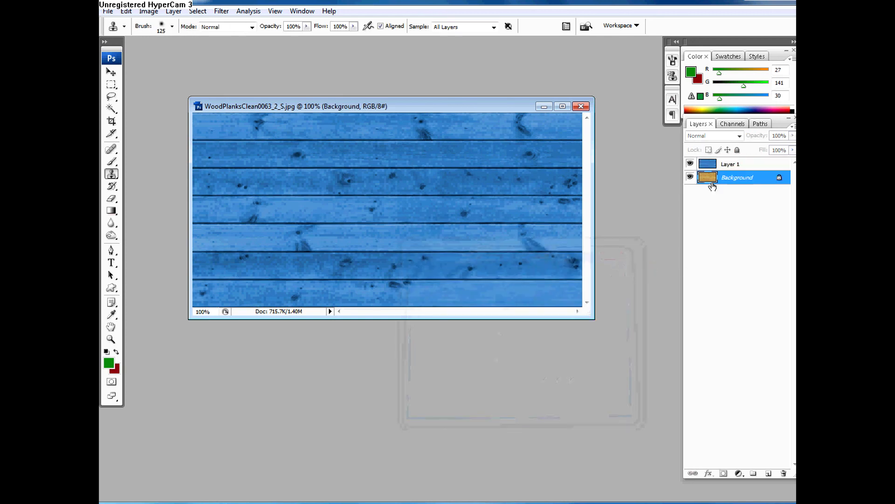
key(ctrl+j)
drag(710, 178, 710, 161)
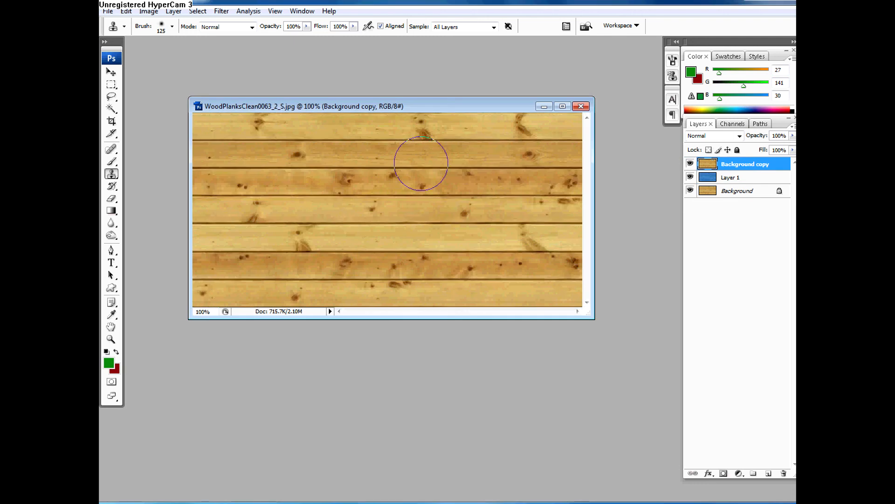
Step: Apply Brightness/Contrast to the Background copy layer, increasing the contrast and slightly reducing the brightness
click(143, 13)
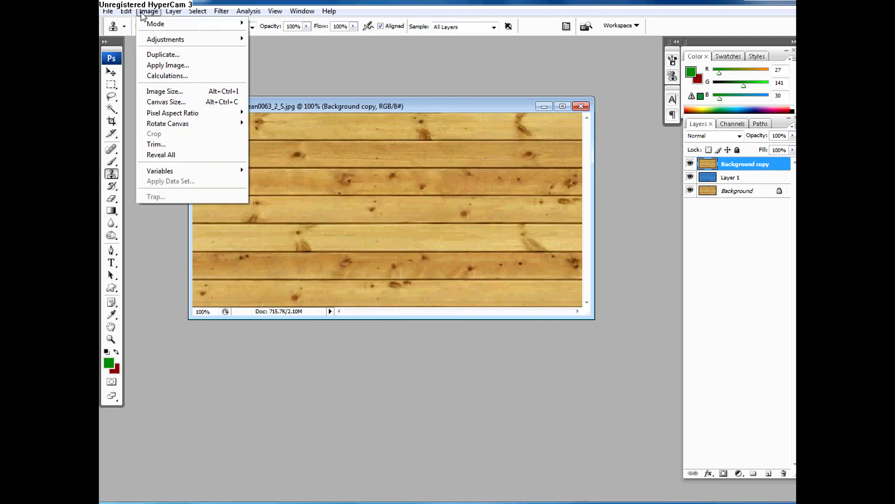
mouse_move(219, 39)
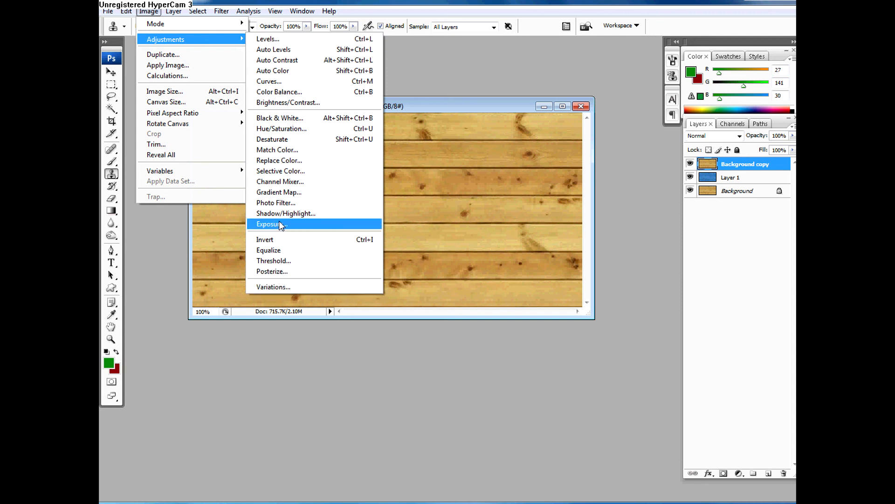
click(289, 105)
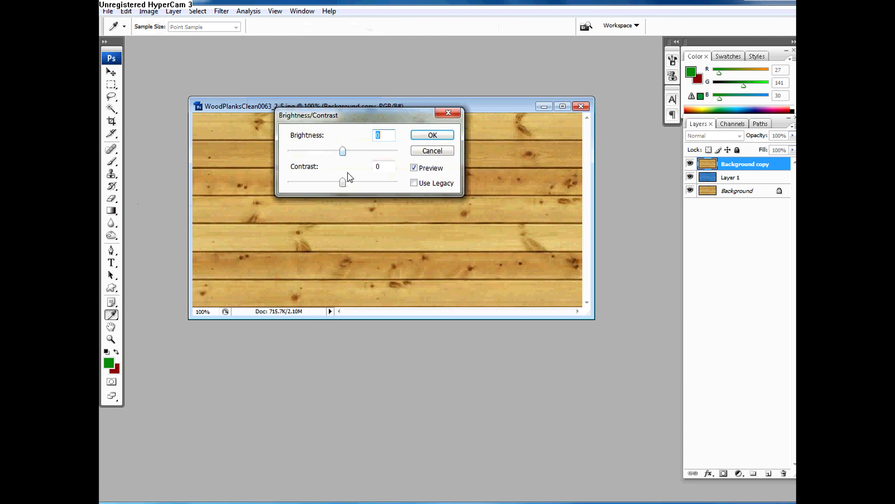
mouse_move(343, 185)
mouse_down()
mouse_move(375, 183)
mouse_move(288, 183)
mouse_move(360, 184)
mouse_up()
drag(343, 151, 334, 154)
click(430, 136)
key(s)
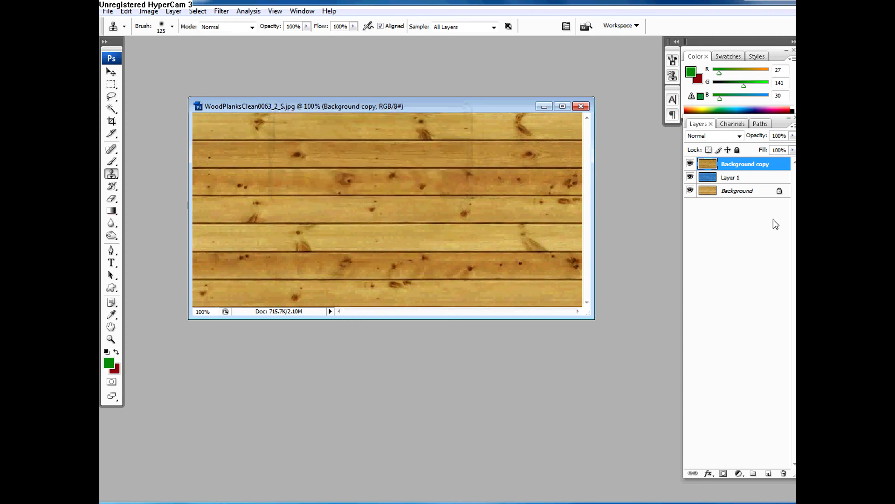
Step: Make a second copy of the Background layer and place it above the Background copy layer
drag(746, 199, 769, 472)
drag(717, 193, 719, 160)
click(149, 11)
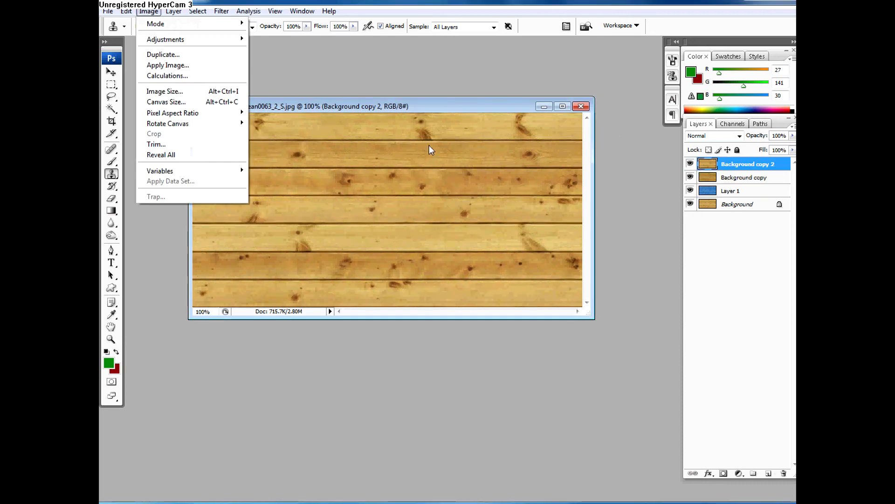
Step: Select Layer 1 and hide the Background copy and Background copy 2 layers above it
click(702, 187)
click(691, 164)
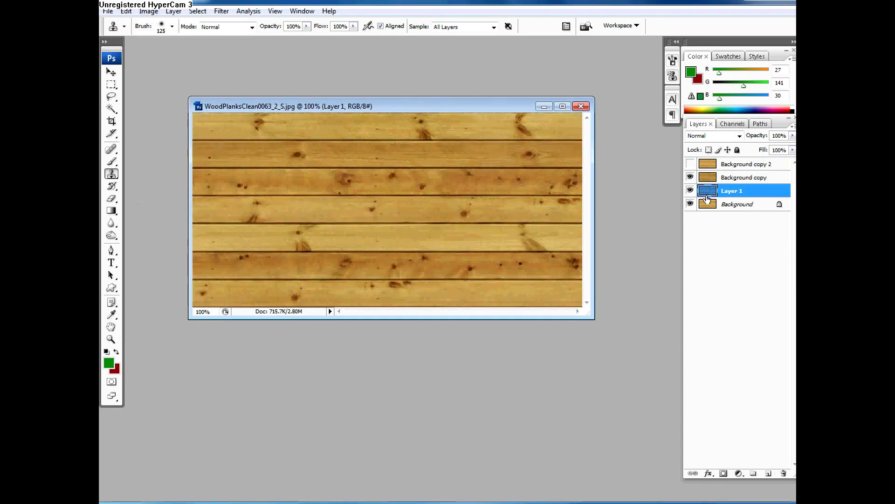
click(690, 190)
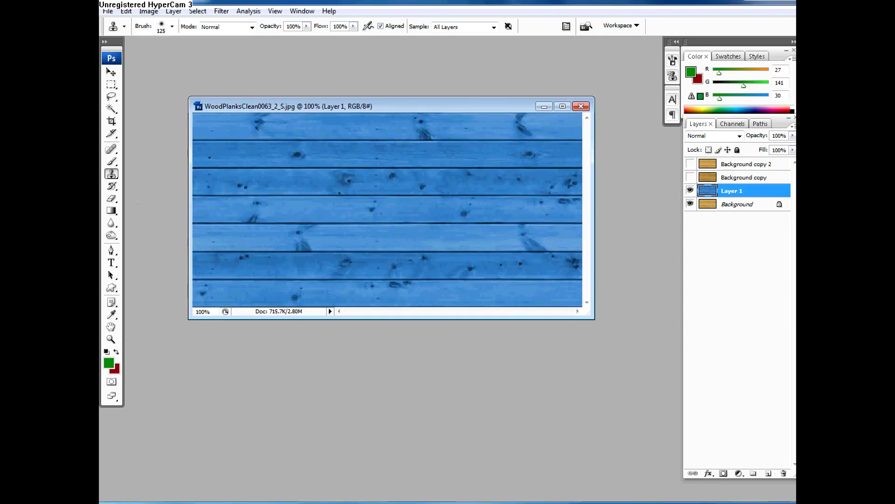
Step: Duplicate the whole planks image as a new document named aaaaa
click(148, 11)
click(163, 55)
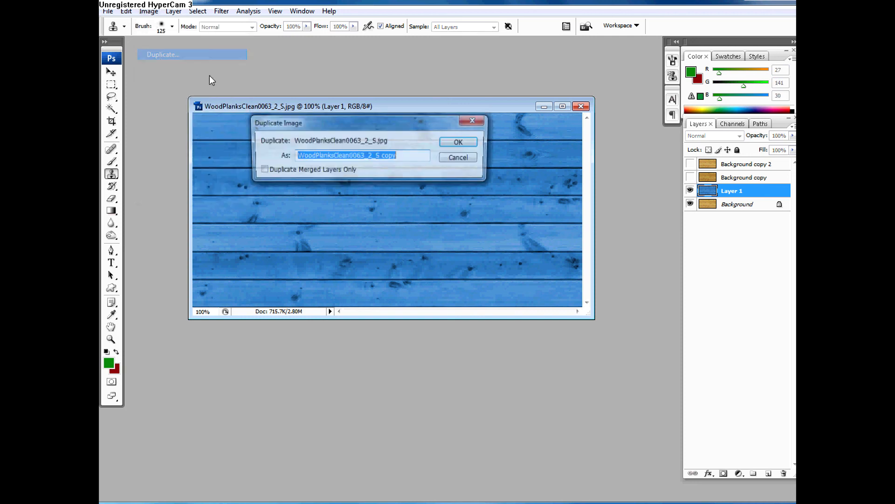
text(aaaaa)
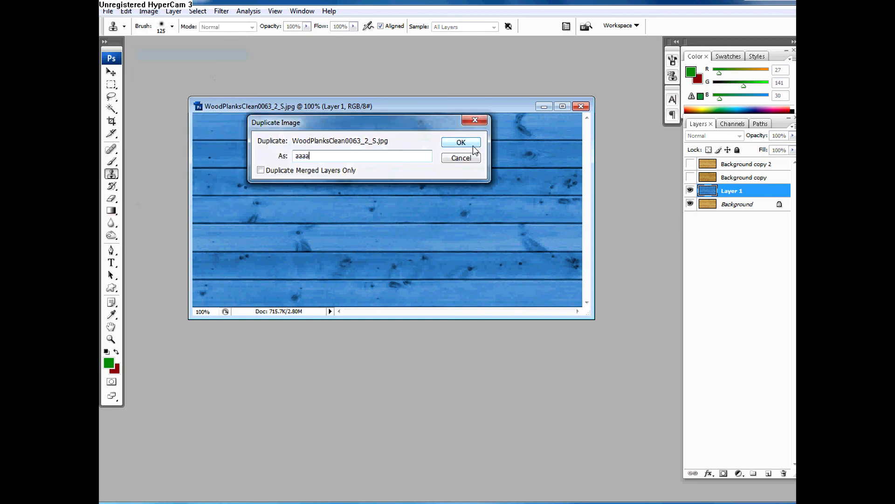
click(462, 142)
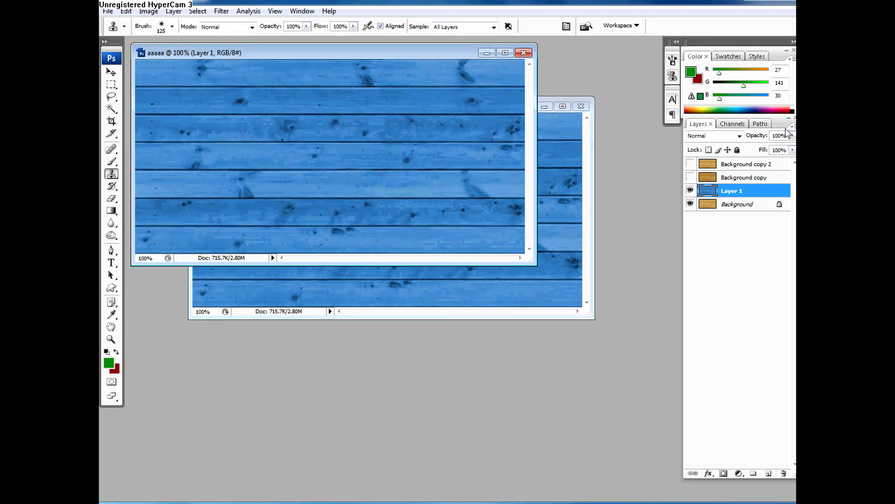
Step: Flatten the aaaaa image, discarding its hidden layers
click(793, 127)
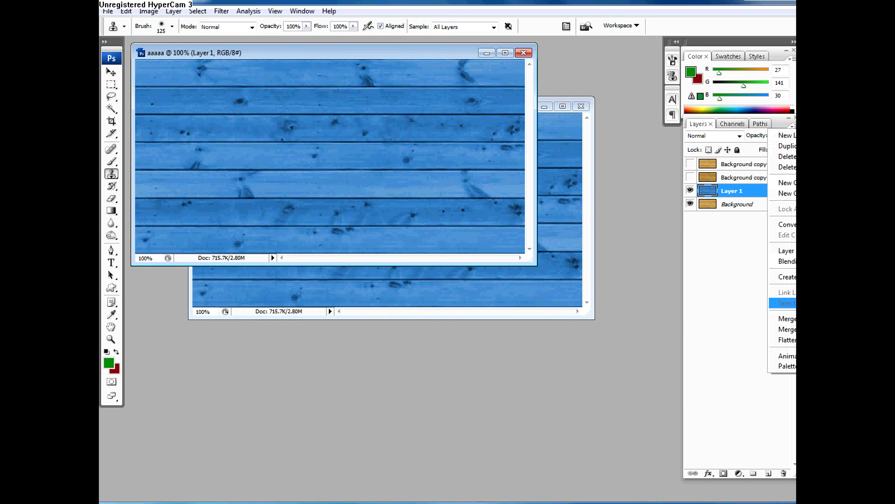
click(783, 339)
click(278, 258)
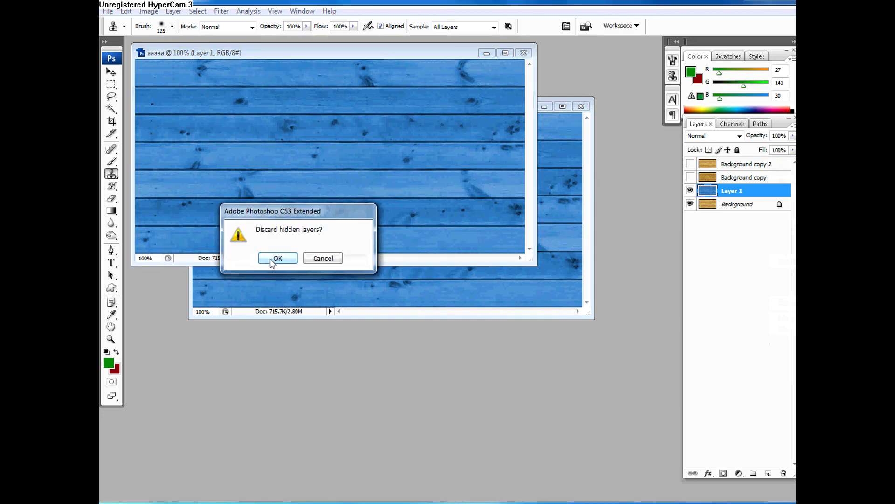
Step: Return to the original WoodPlanksClean0063_2_S.jpg document and dismiss the clone stamp alert
click(537, 285)
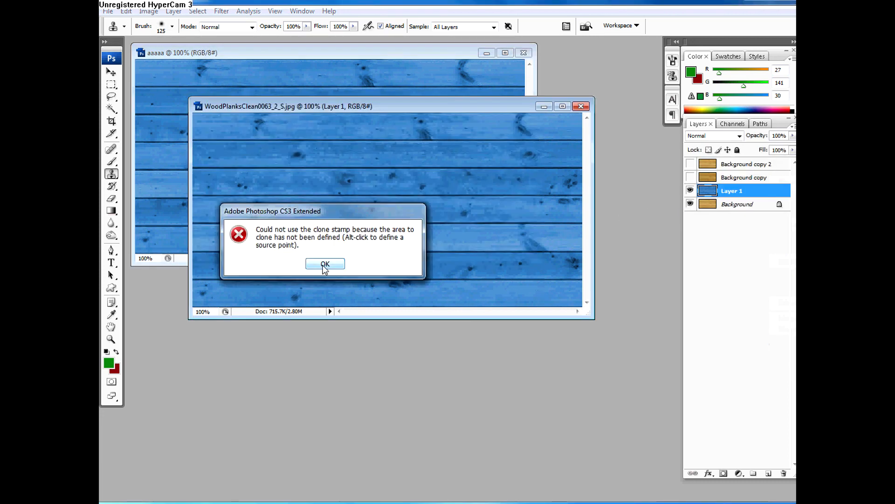
click(326, 263)
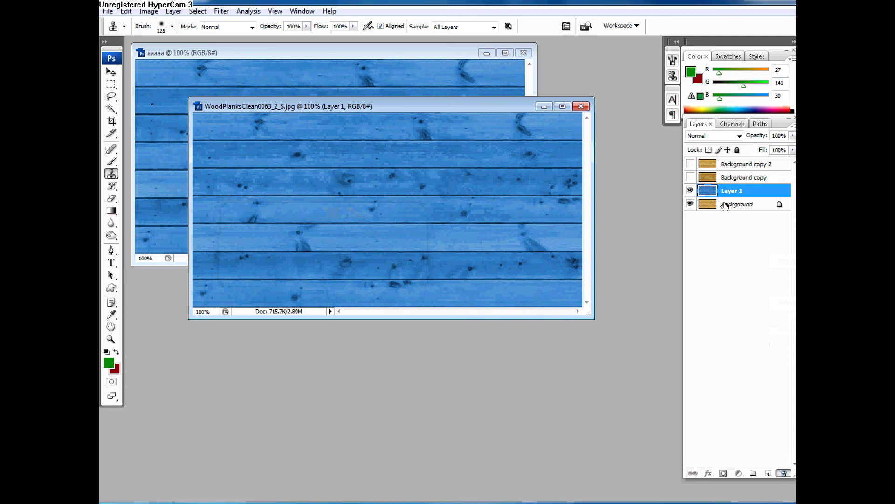
Step: Delete Layer 1 and move the WoodPlanksClean0063_2_S.jpg window down so the aaaaa image is mostly uncovered
drag(727, 192, 784, 473)
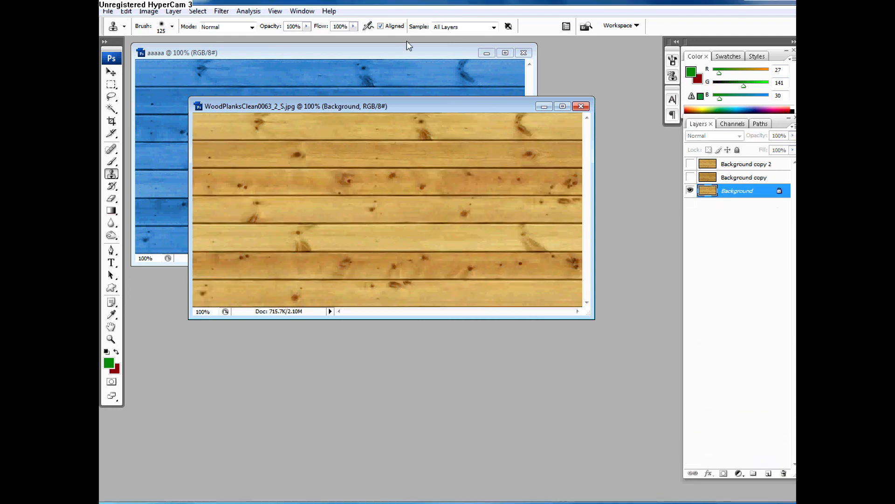
drag(397, 109, 453, 226)
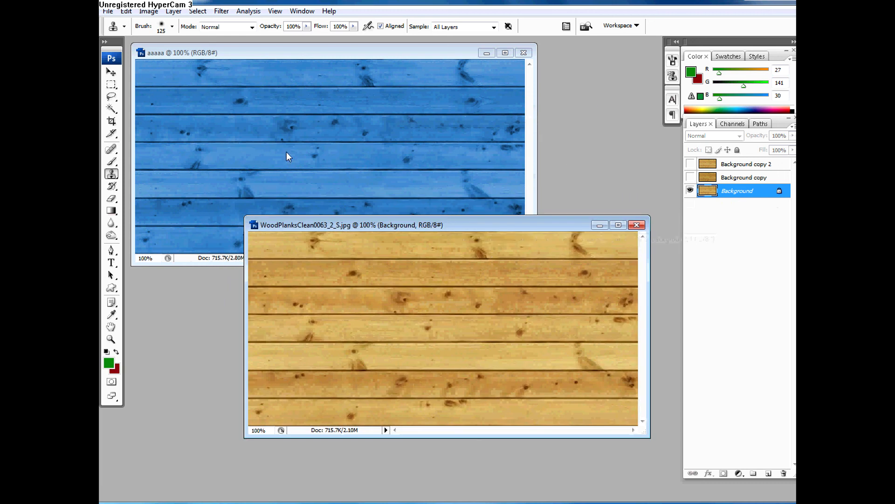
drag(580, 225, 585, 225)
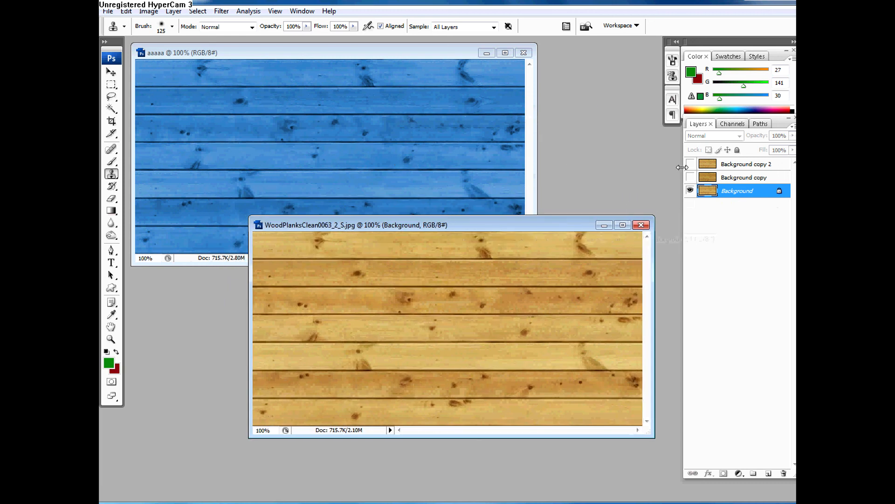
Step: Show Background copy 2 and apply Match Color with aaaaa as source, luminance 93 and color intensity 104
click(698, 162)
click(690, 163)
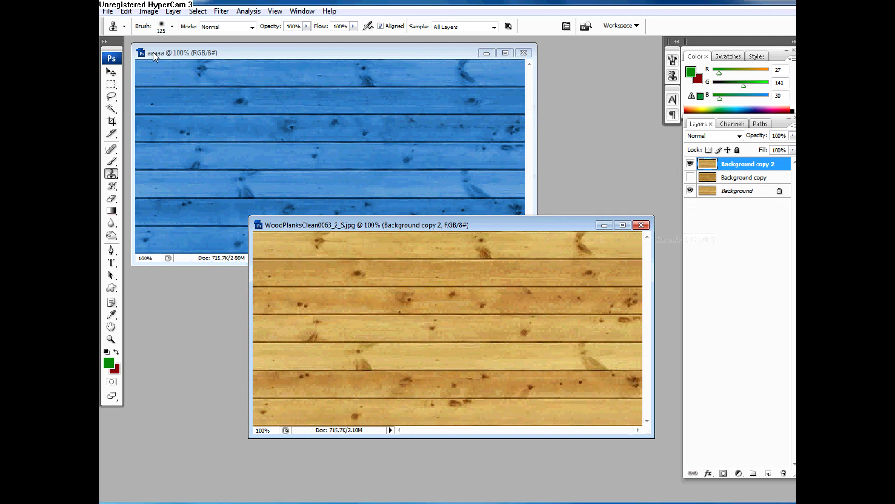
click(148, 11)
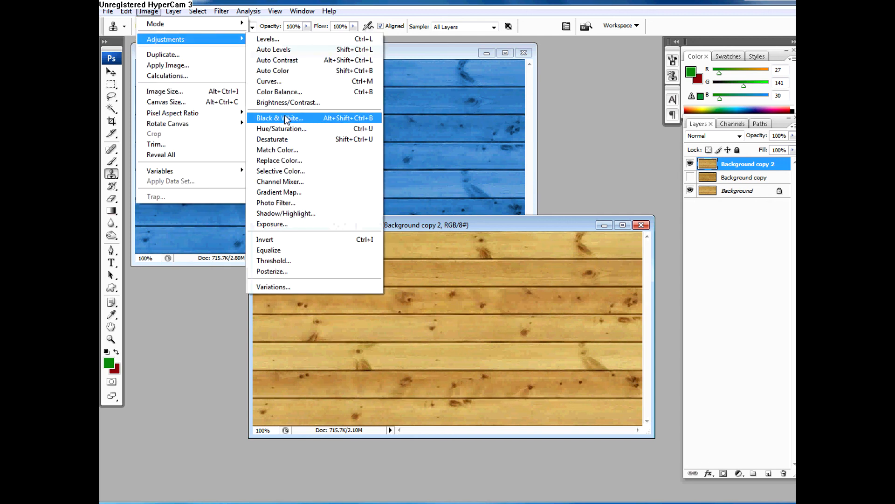
click(286, 150)
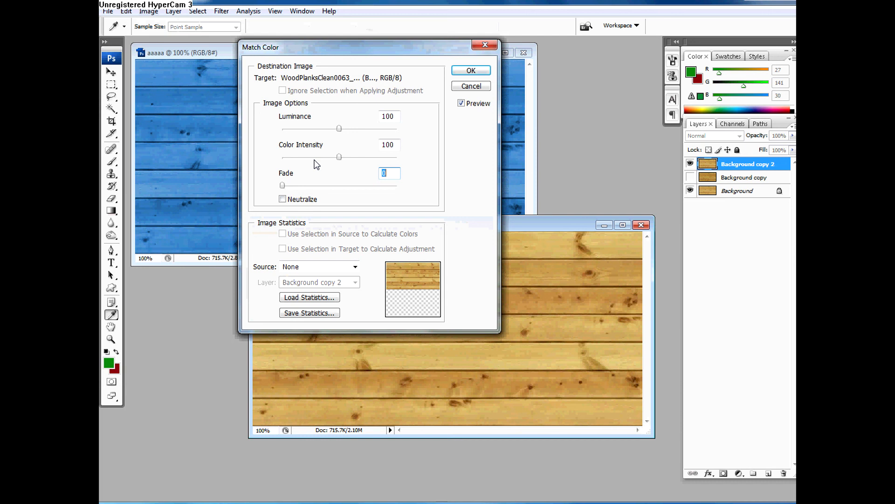
click(318, 267)
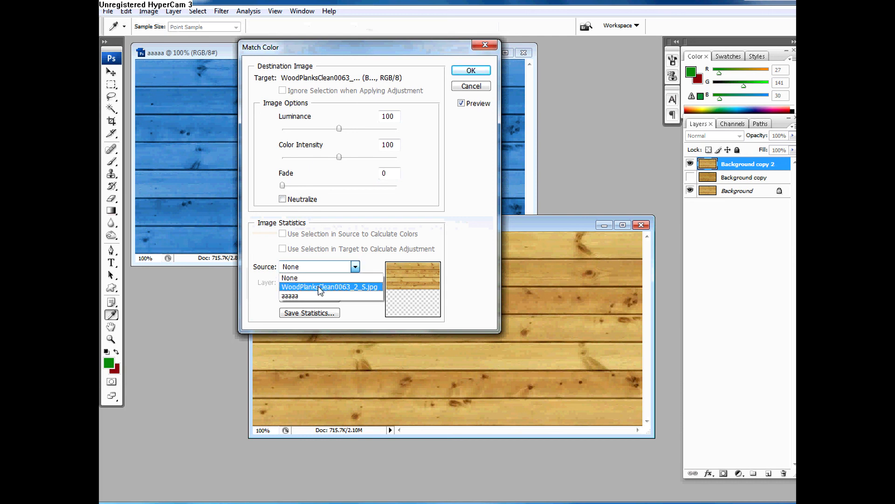
click(298, 296)
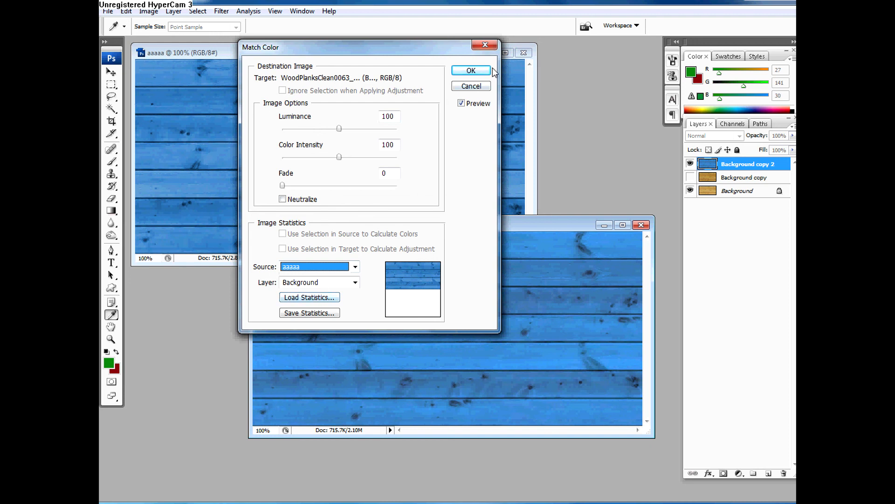
drag(340, 128, 342, 160)
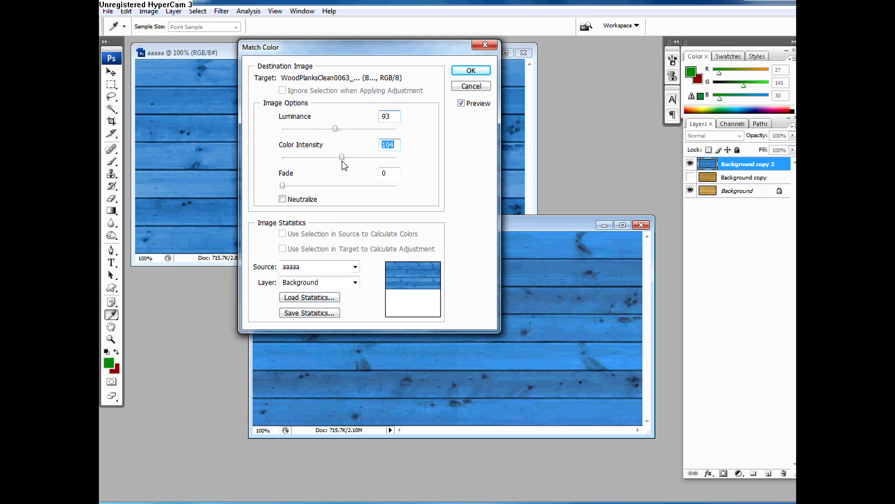
click(470, 70)
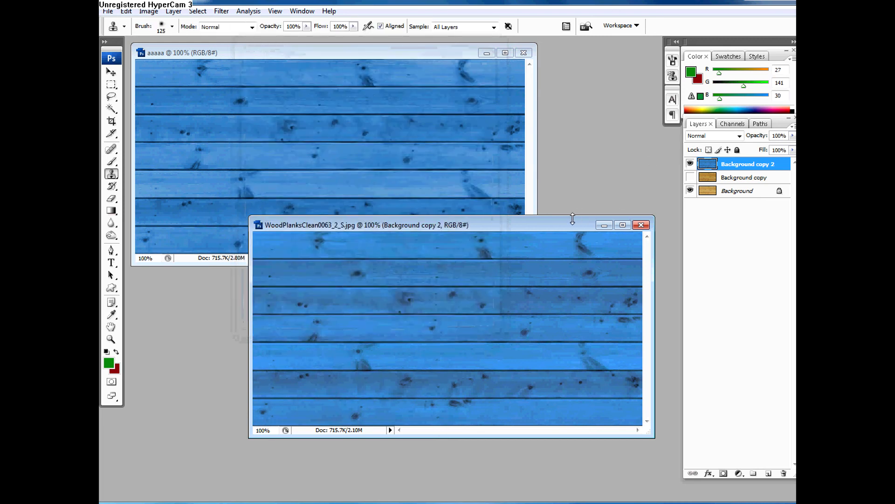
Step: Hide Background copy 2 and put a visible duplicate of the Background copy layer above it
drag(568, 222, 565, 228)
click(691, 163)
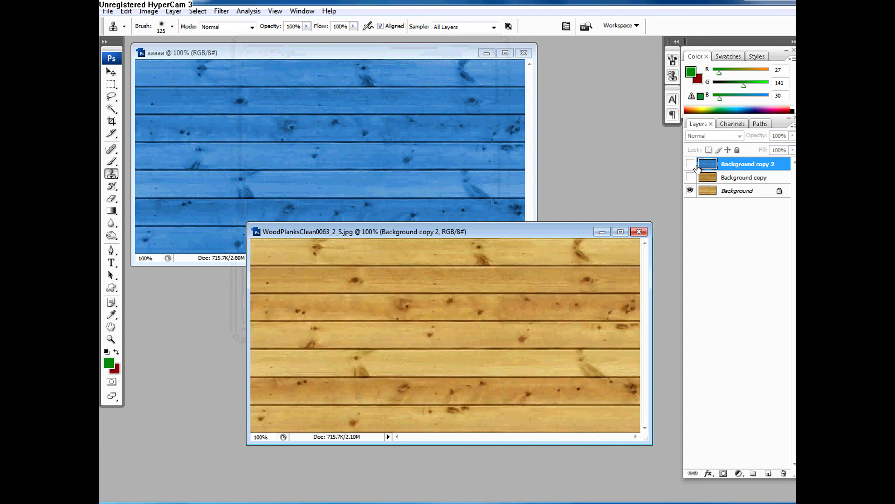
click(708, 183)
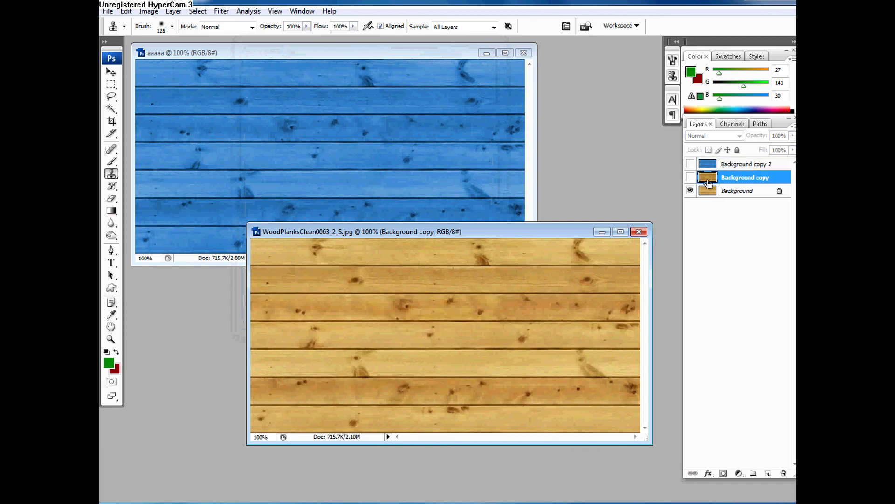
key(ctrl+j)
drag(705, 178, 706, 162)
click(690, 164)
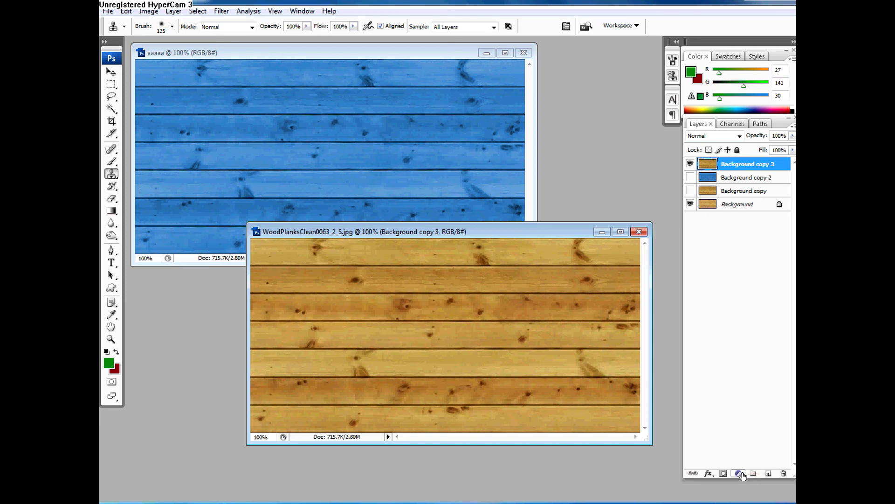
Step: Apply Levels directly to Background copy 3 with input levels 19, 0.86 and 233
key(ctrl+l)
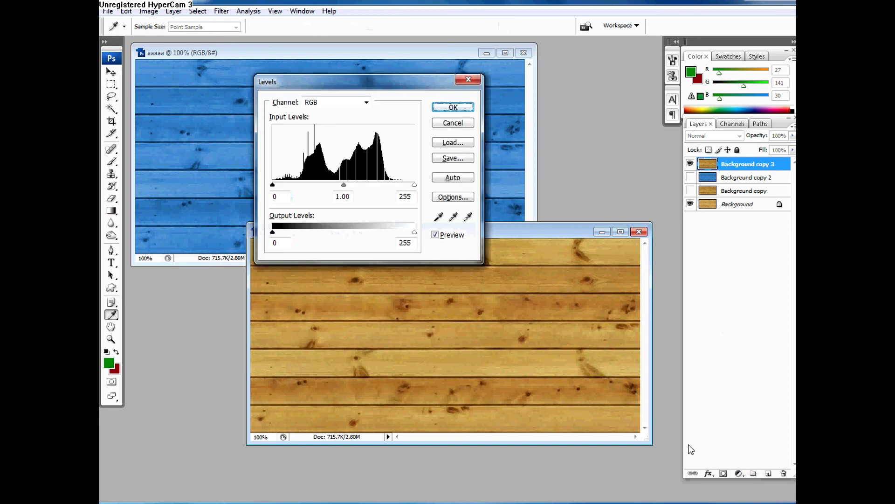
drag(404, 89, 473, 140)
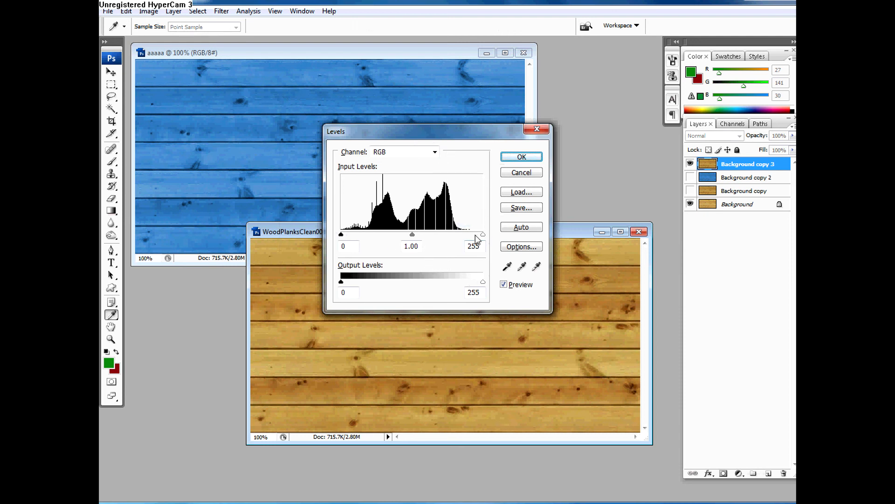
drag(483, 235, 468, 236)
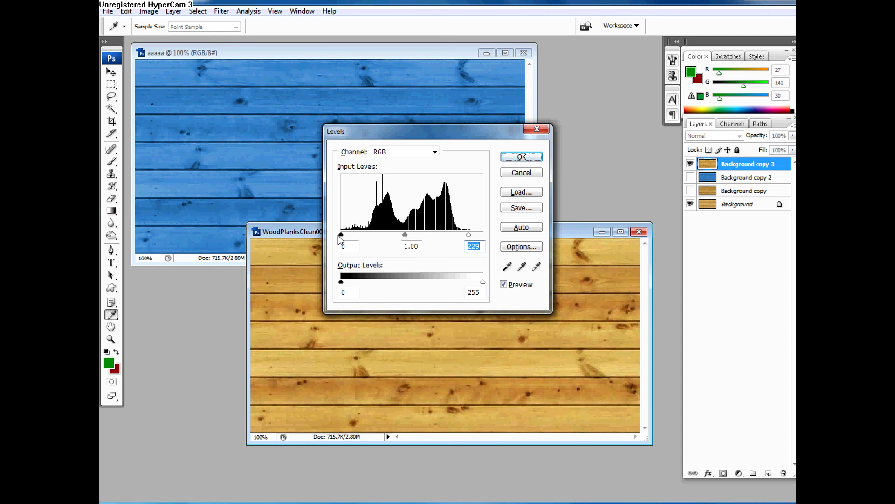
drag(350, 235, 355, 235)
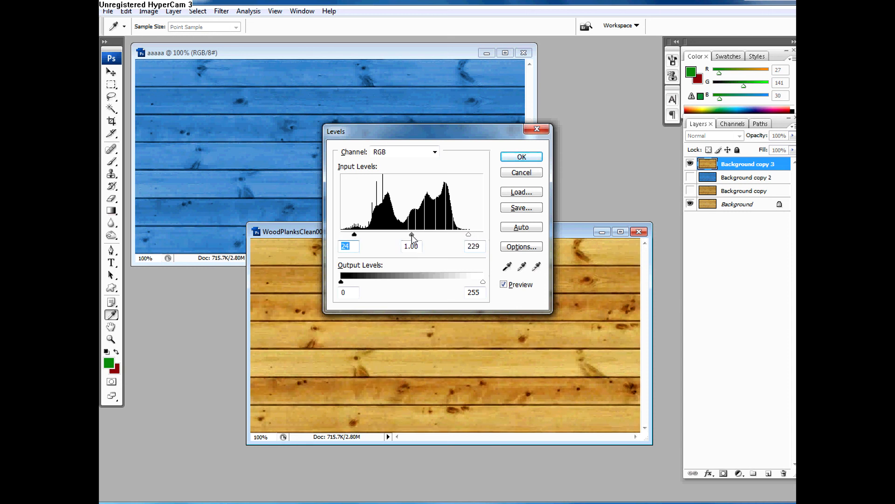
drag(412, 235, 425, 239)
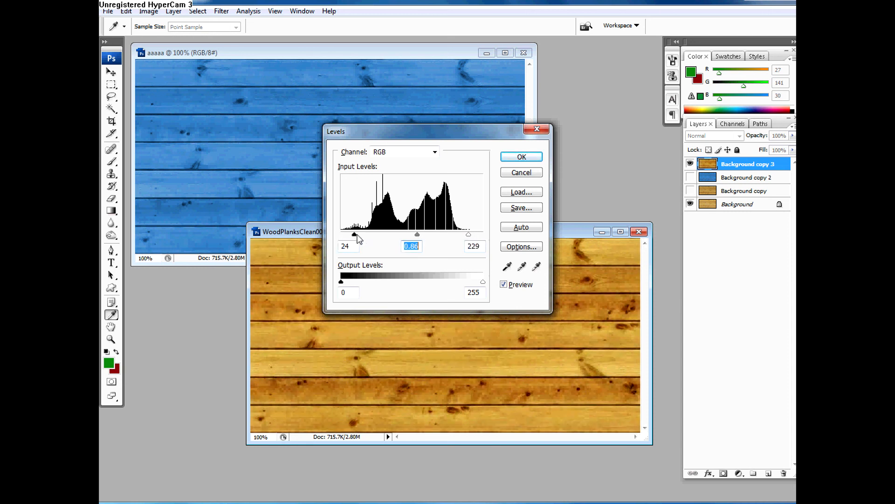
drag(356, 235, 352, 235)
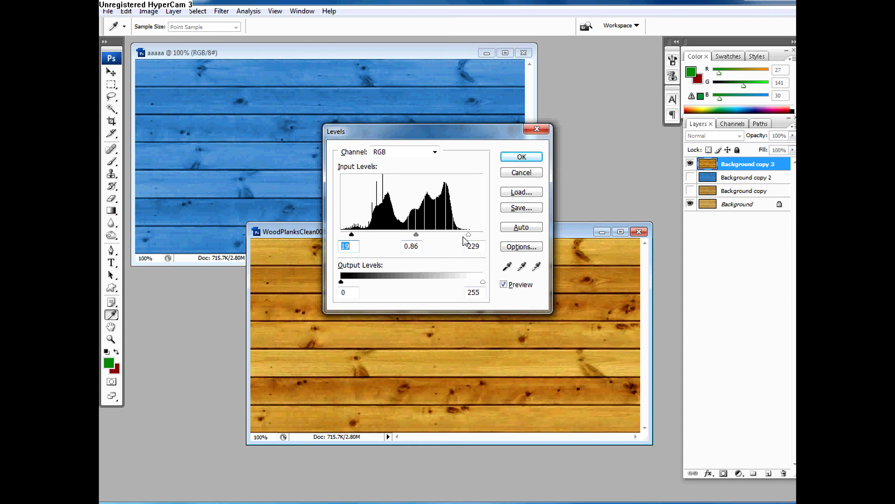
click(521, 157)
key(s)
Step: Toggle the visibility of Background copy 3 repeatedly to compare the planks before and after the Levels adjustment
click(689, 167)
click(689, 166)
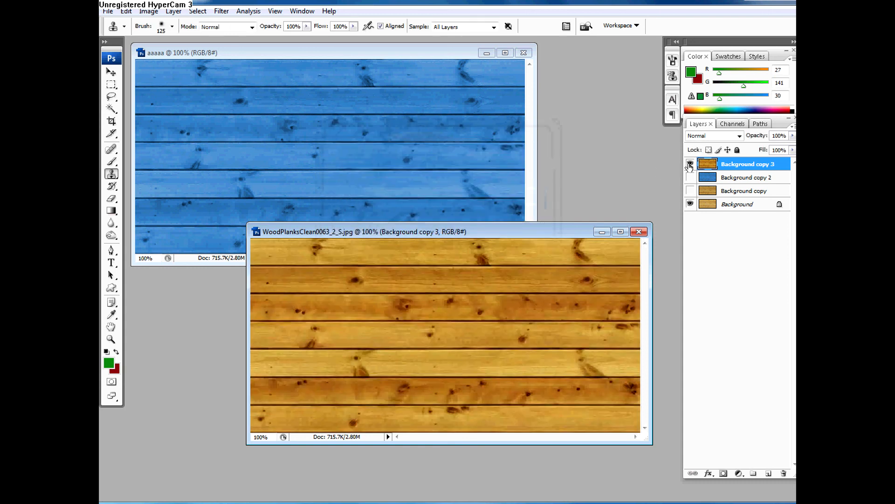
click(689, 167)
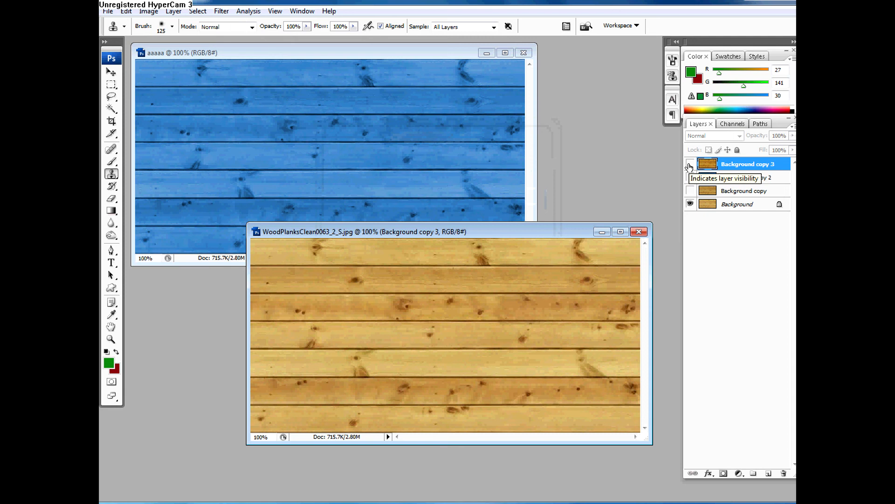
click(689, 167)
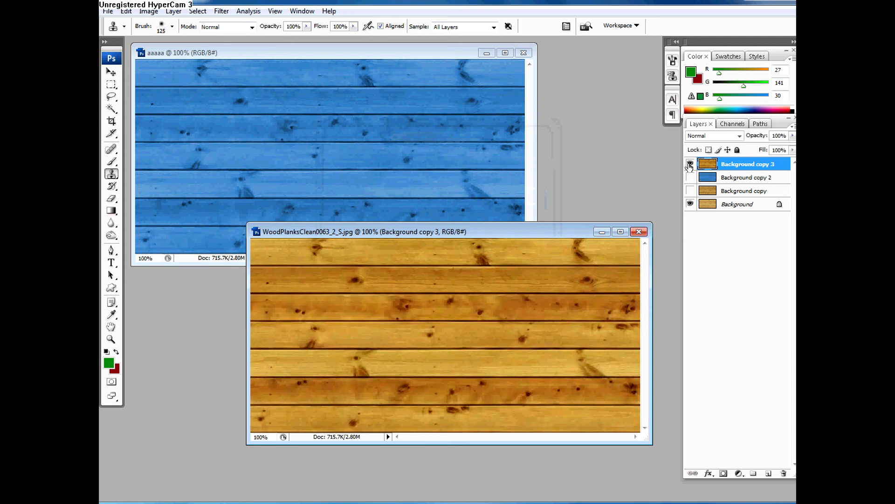
click(689, 167)
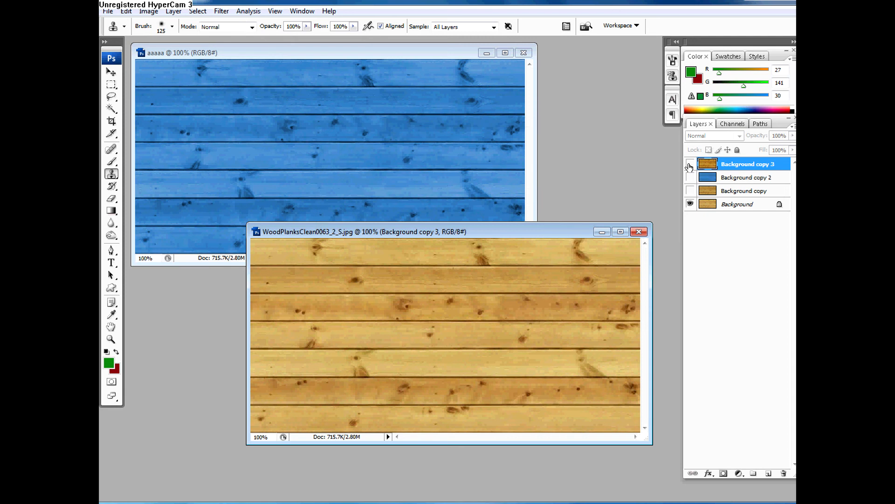
click(690, 167)
click(689, 167)
click(689, 167)
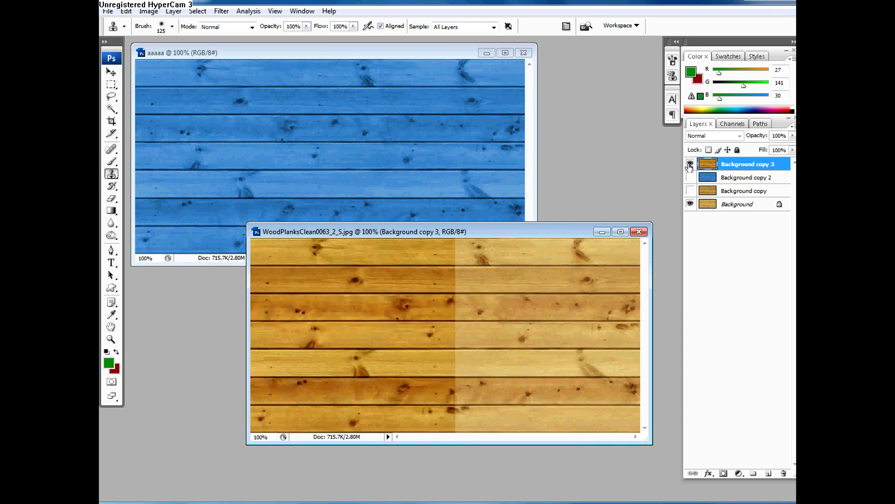
click(689, 166)
click(690, 167)
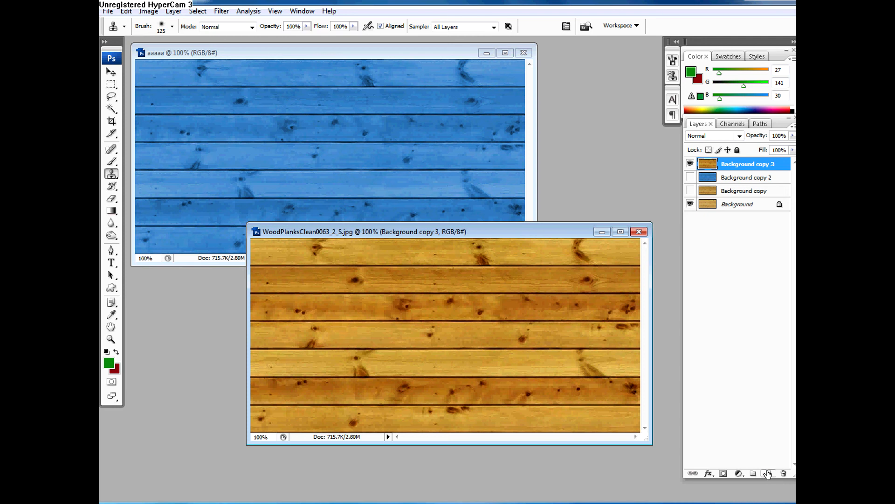
click(739, 474)
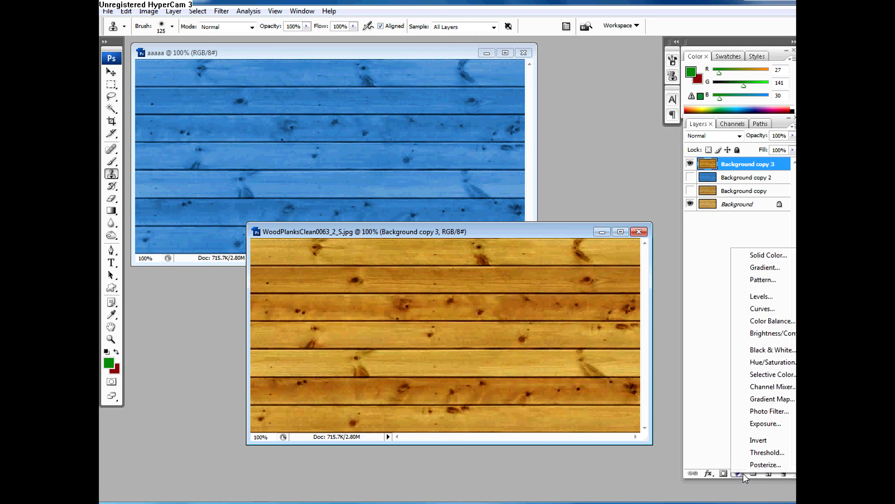
click(702, 445)
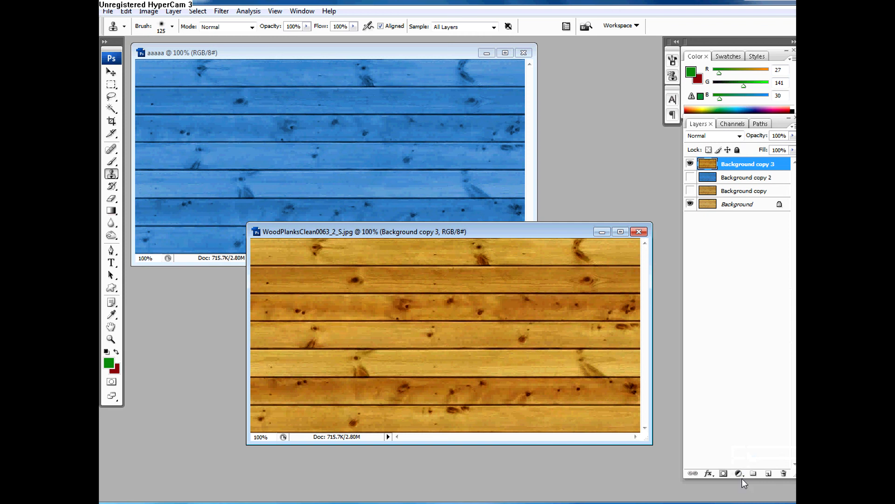
click(740, 474)
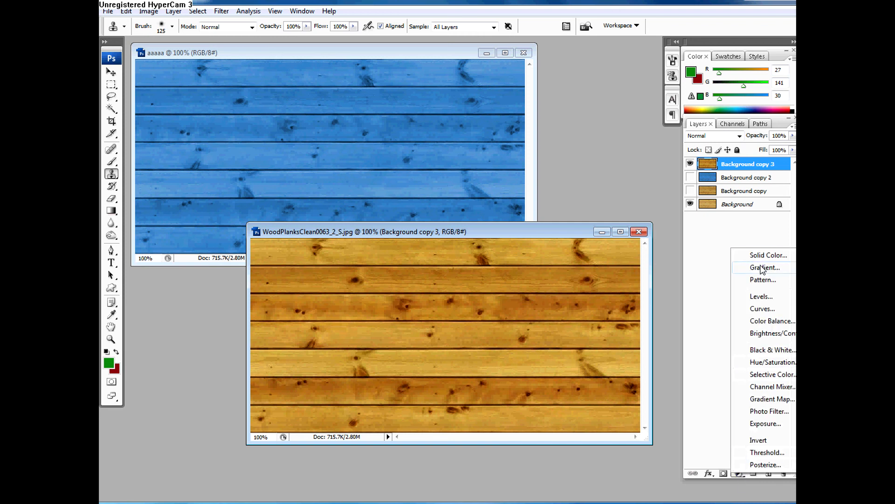
click(763, 301)
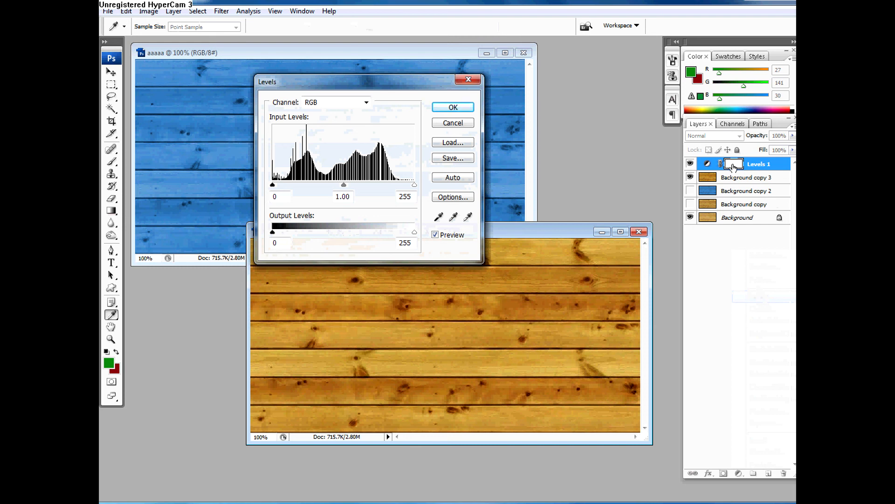
click(468, 80)
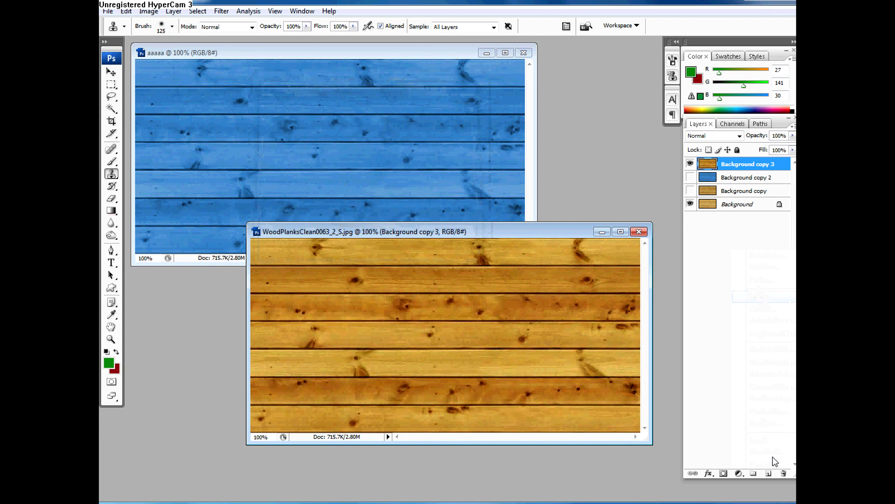
Step: Duplicate the Background copy layer, move the duplicate to the top of the layer stack and make it visible
click(733, 194)
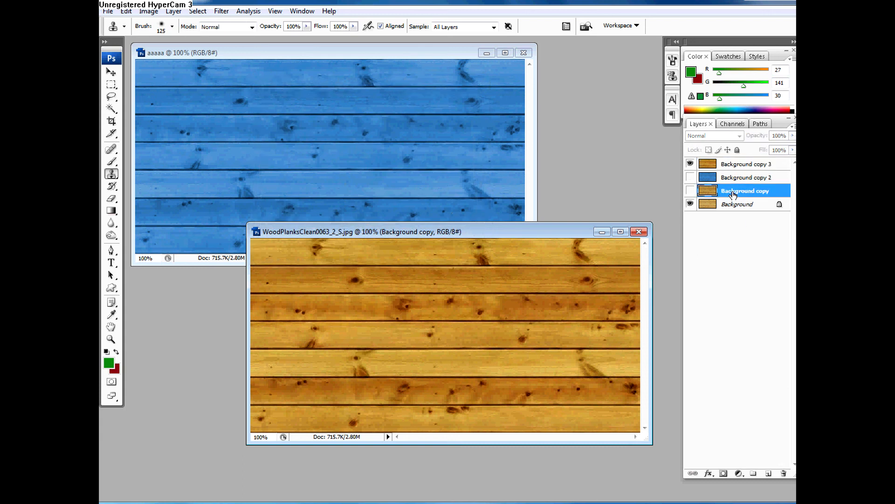
key(ctrl+j)
drag(732, 192, 729, 161)
click(692, 164)
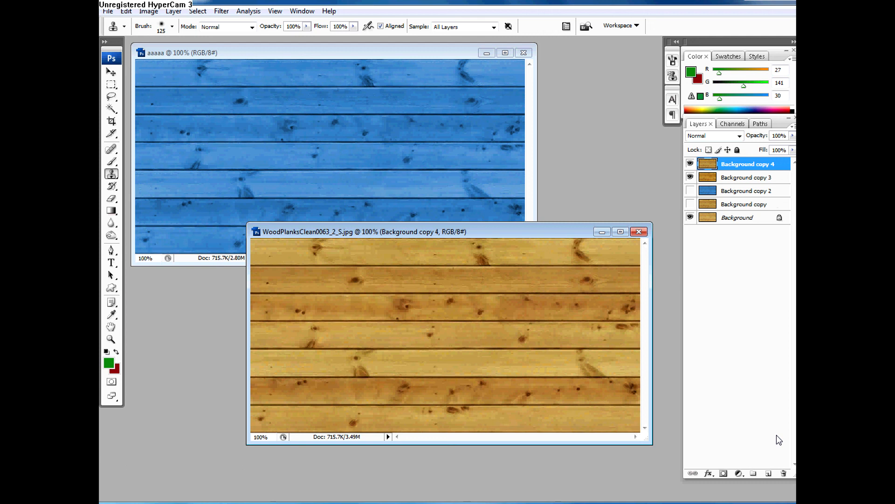
Step: Add a Levels adjustment layer above Background copy 4 with input levels 26, 1.00 and 225
click(738, 474)
click(751, 297)
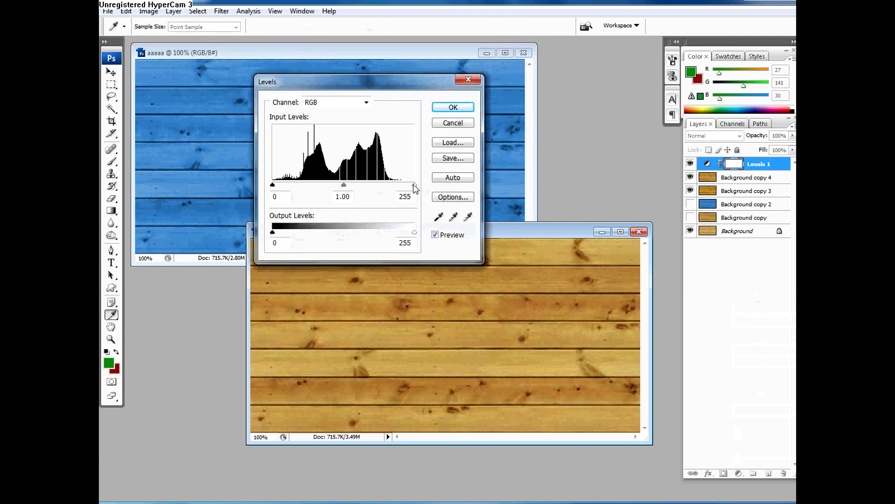
drag(414, 185, 398, 184)
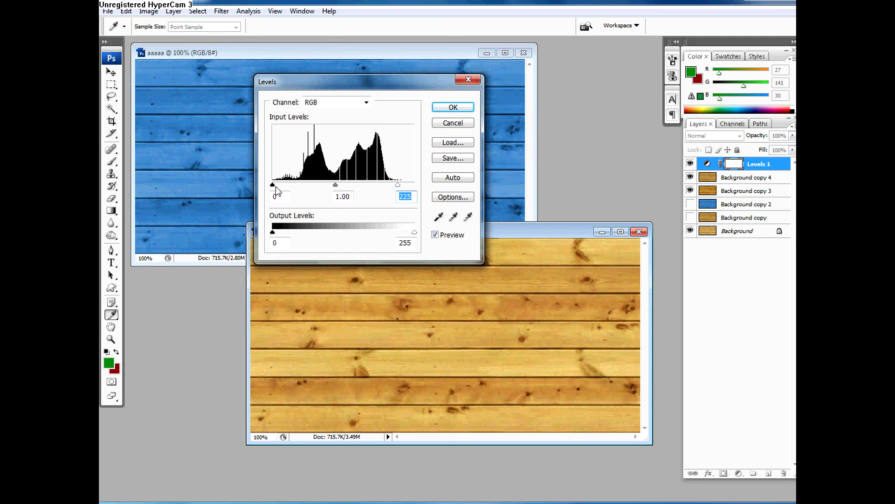
drag(273, 185, 287, 185)
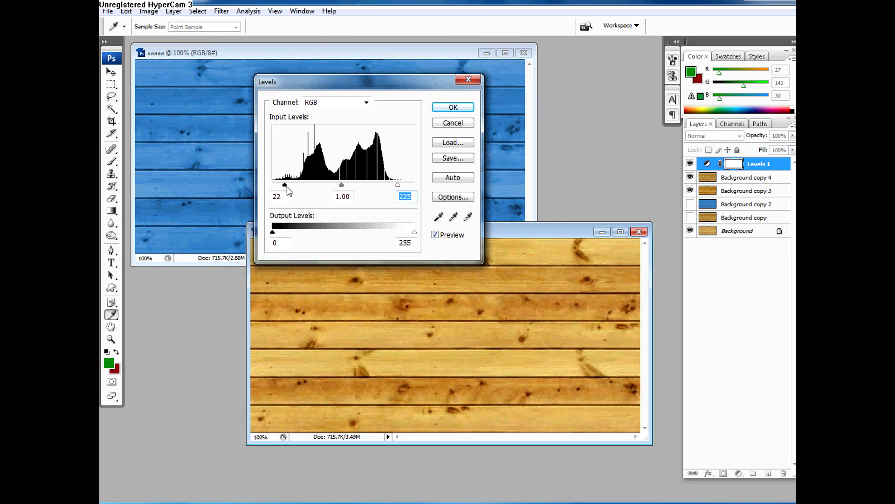
click(453, 108)
key(s)
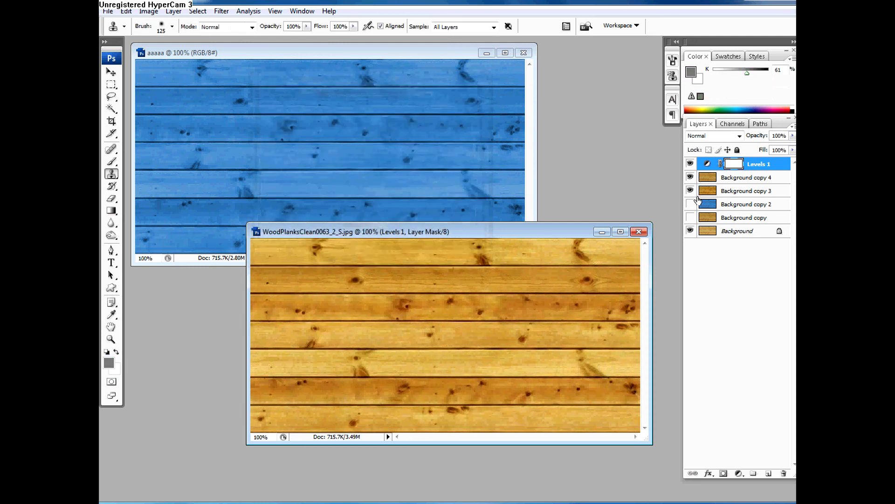
Step: Make Background copy 2 visible and set the blend modes of Background copy 3 and Background copy 4 to Overlay
click(711, 205)
click(690, 204)
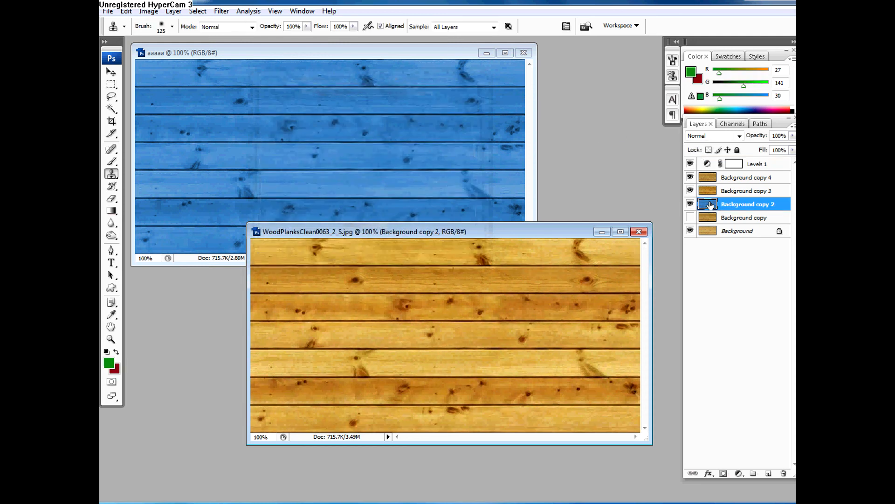
click(713, 178)
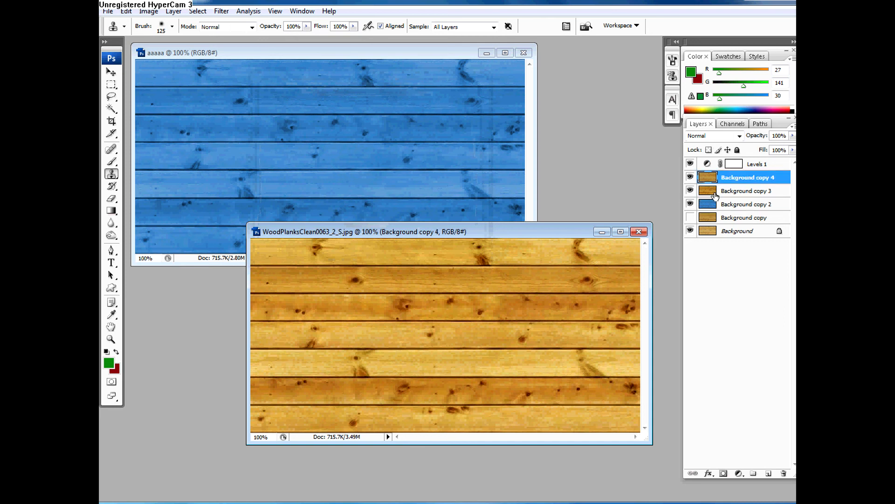
click(713, 191)
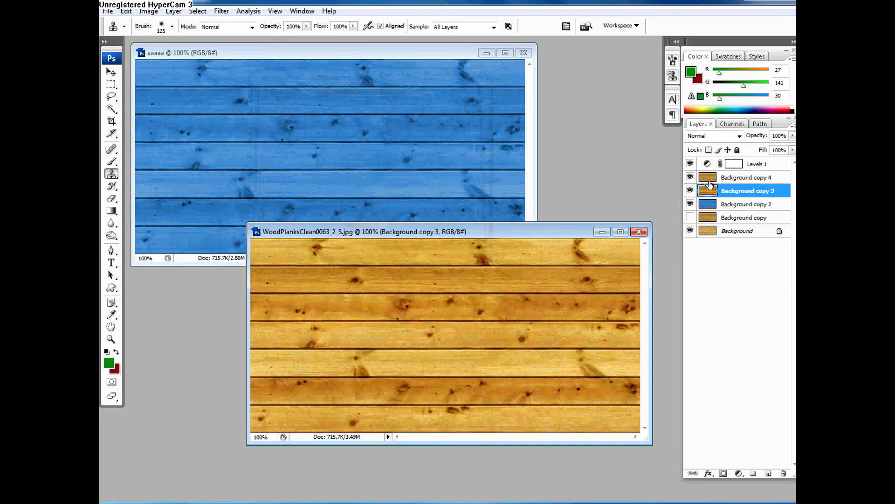
click(708, 136)
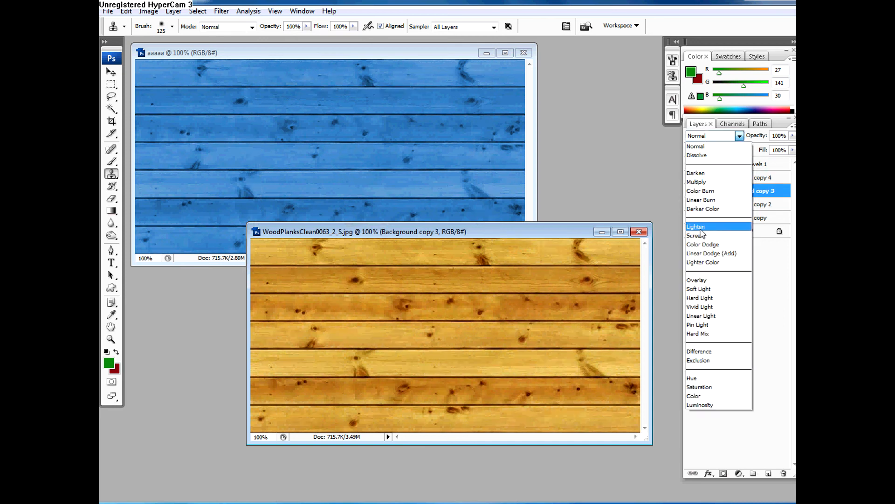
click(706, 280)
click(717, 178)
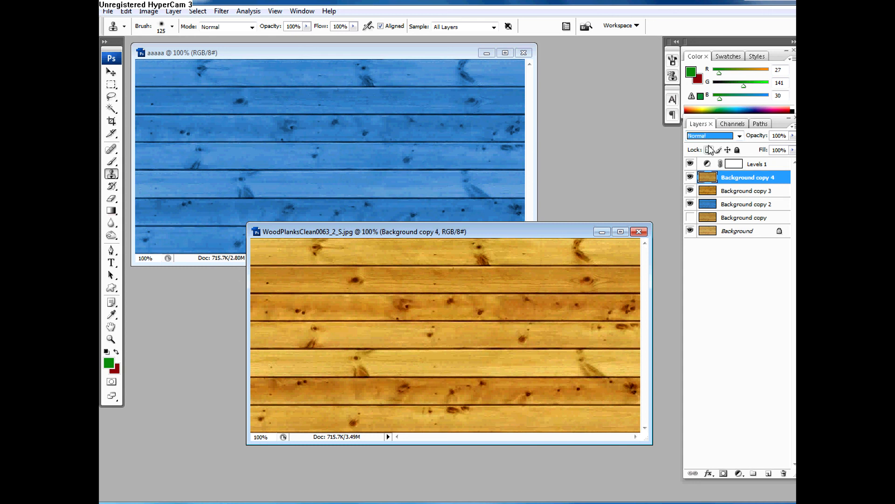
click(709, 136)
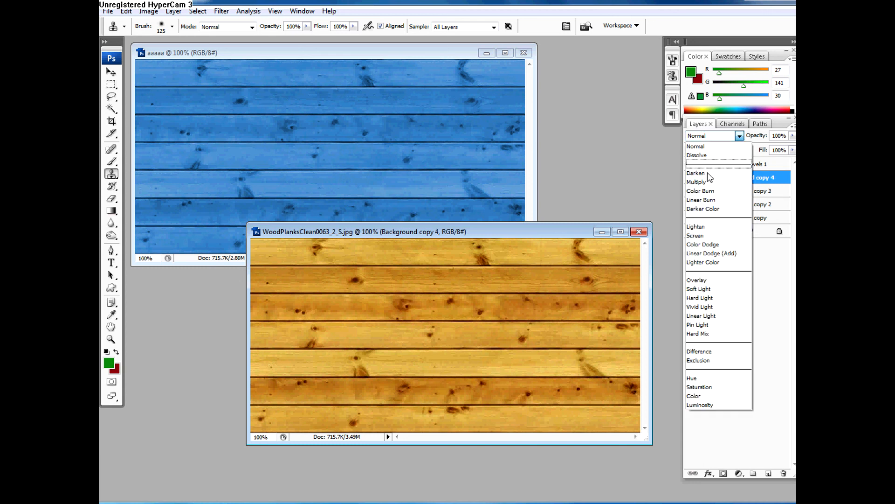
click(703, 280)
Step: Group the Levels 1, Background copy 4 and Background copy 3 layers
click(730, 208)
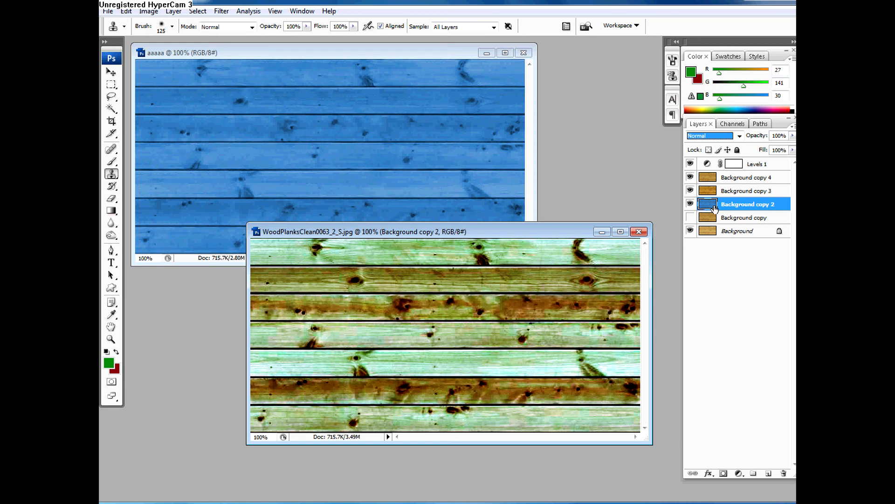
click(755, 165)
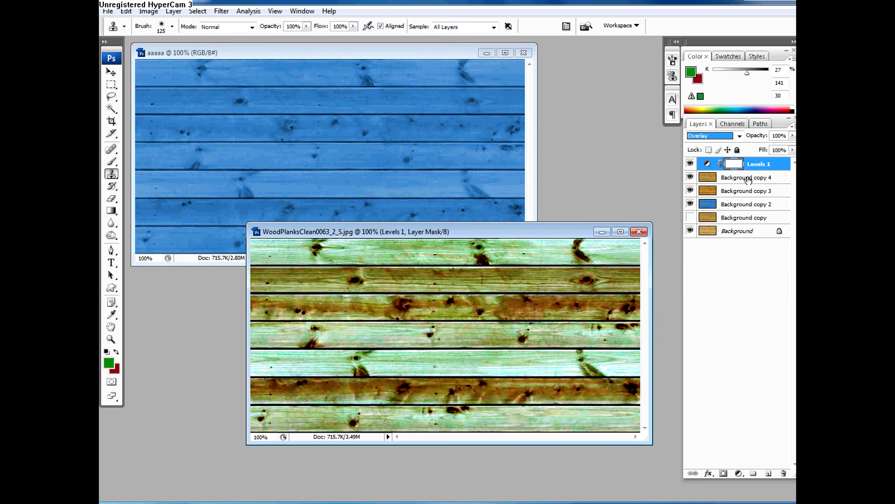
click(748, 180)
shift+click(737, 192)
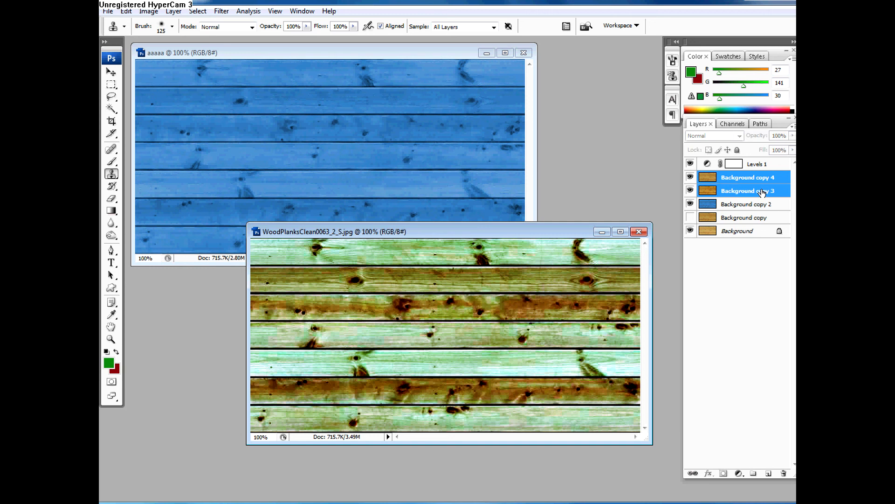
shift+click(763, 166)
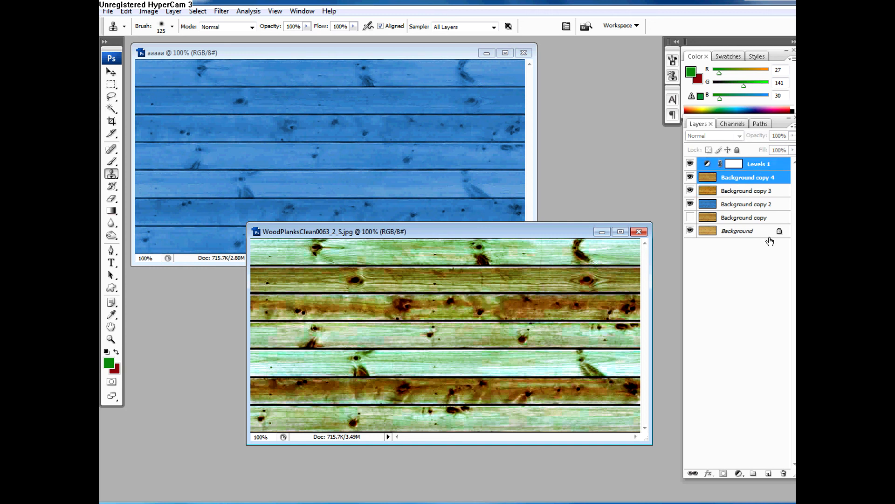
shift+click(741, 192)
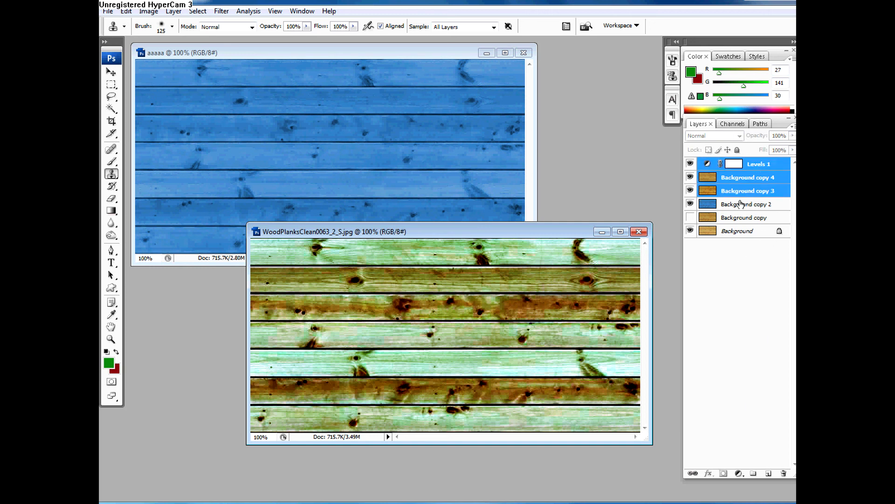
click(755, 474)
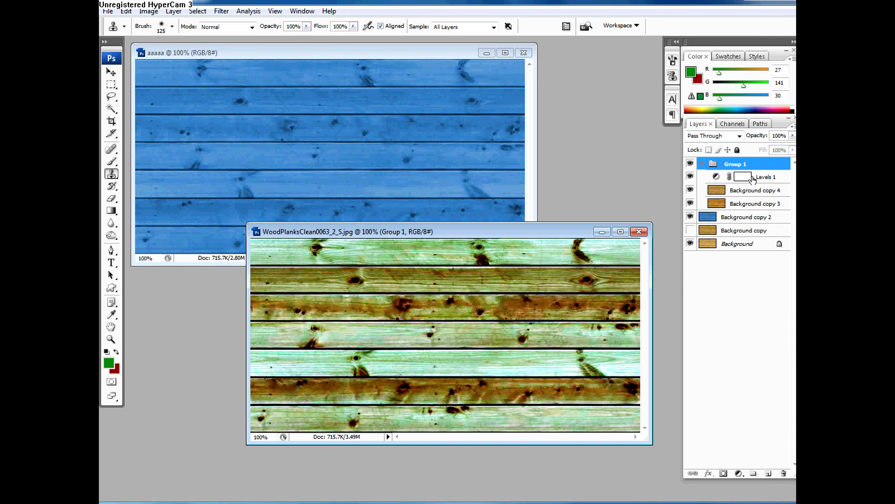
Step: Move the Levels 1 adjustment layer out of Group 1 and place it directly above the group
drag(765, 178, 766, 163)
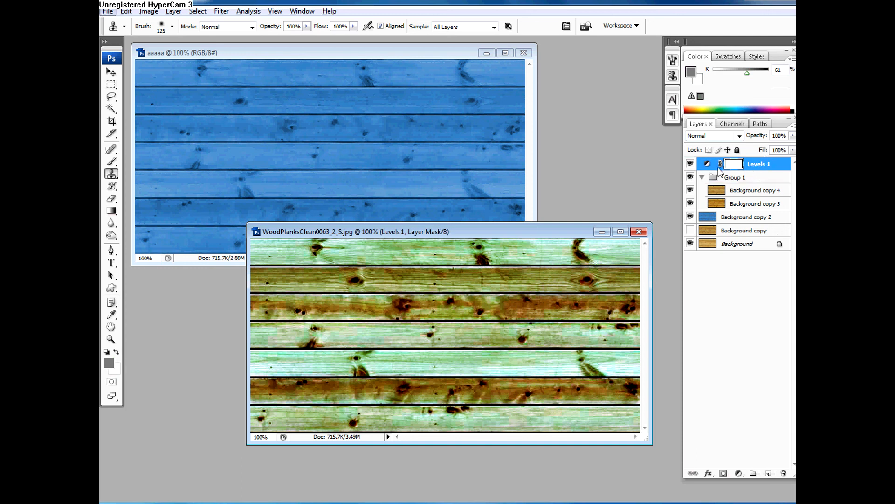
click(767, 175)
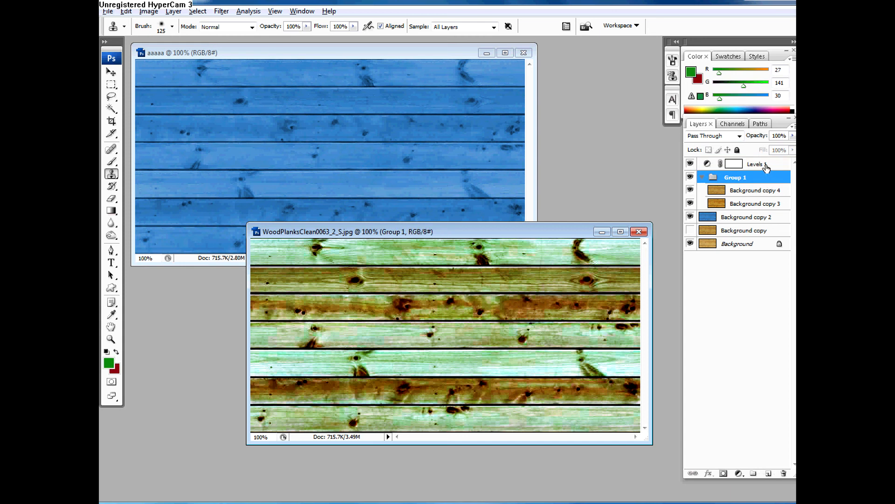
click(767, 166)
Step: Add a second Levels adjustment layer inside Group 1 with input levels 32, 1.00 and 230
click(762, 177)
click(738, 473)
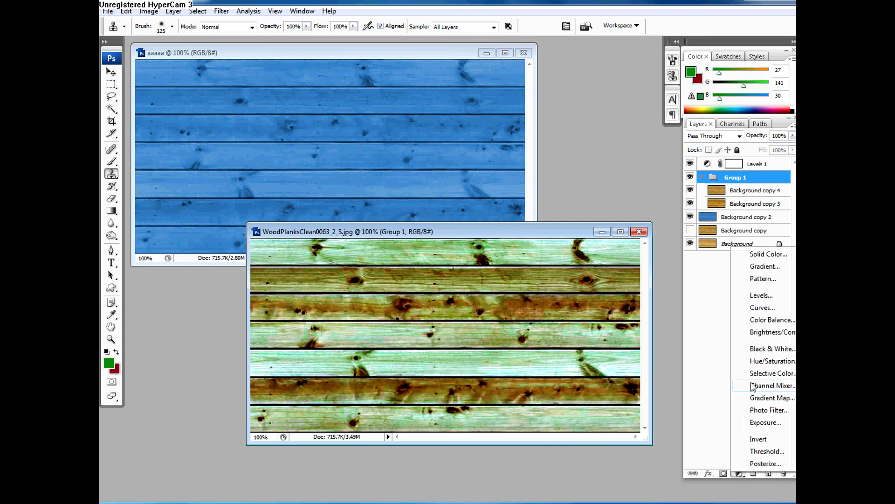
click(762, 295)
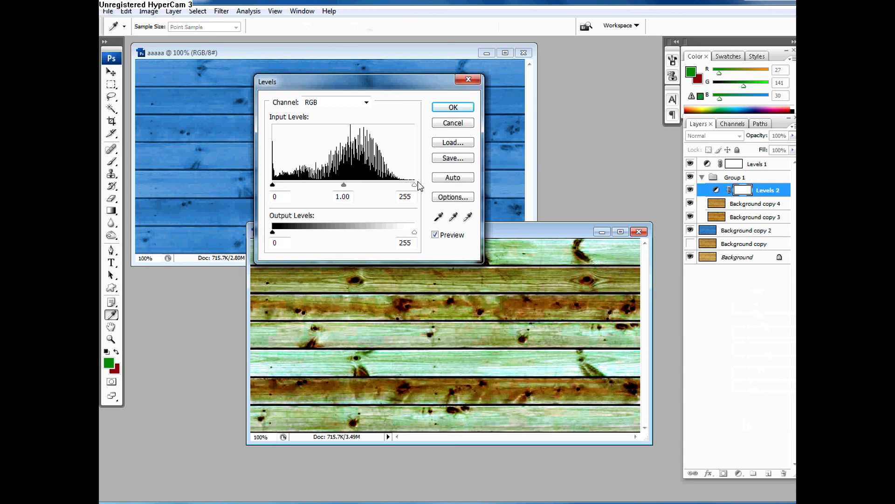
drag(415, 185, 400, 187)
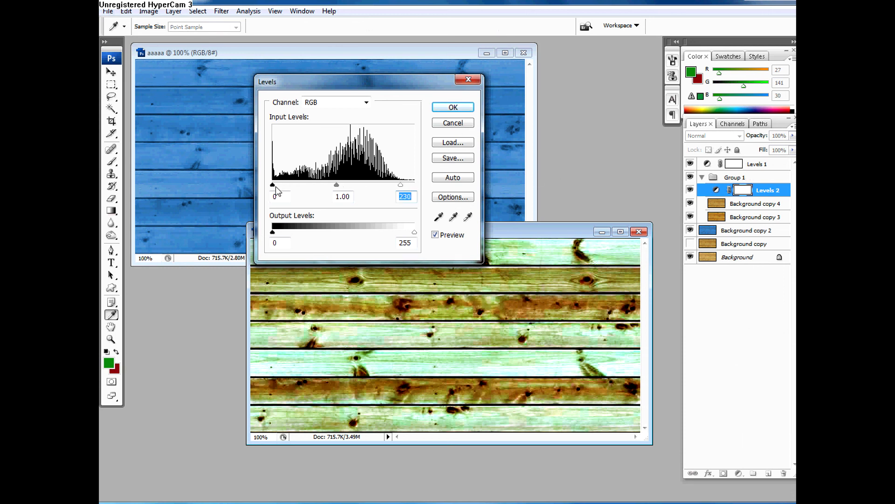
drag(273, 185, 290, 186)
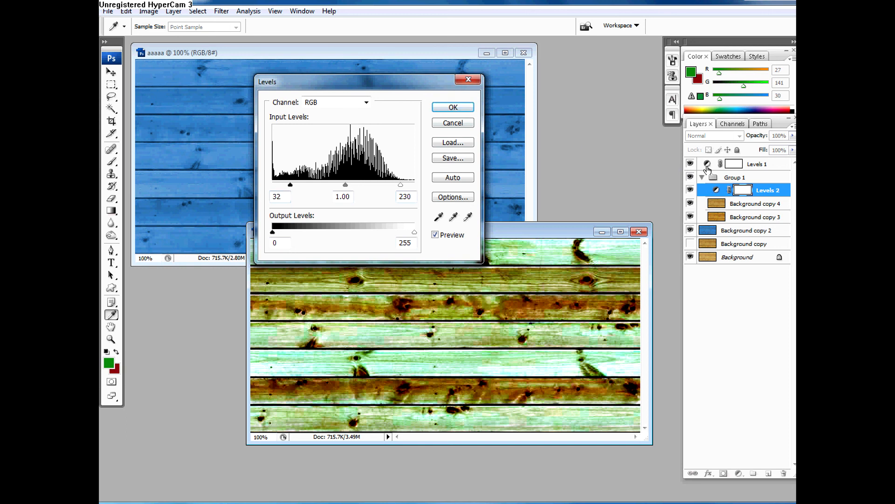
key(Return)
Step: Collapse Group 1 and place a visible duplicate of the Background copy layer between the group and Levels 1
click(690, 163)
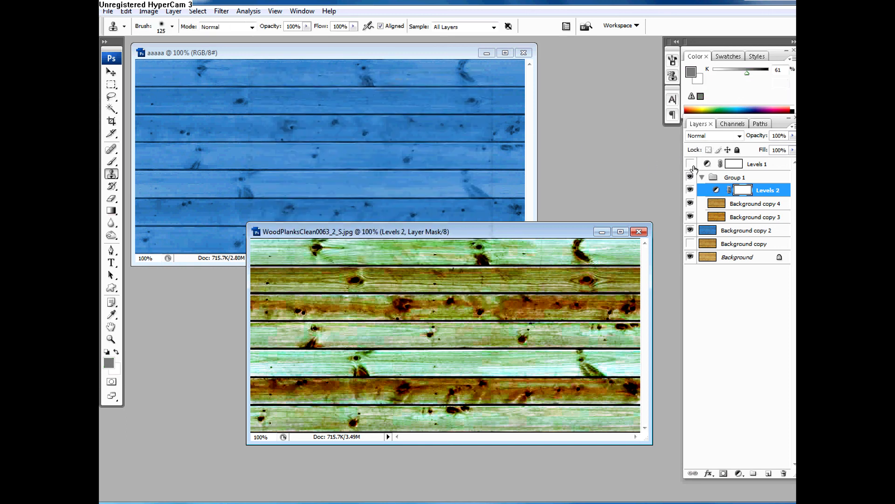
click(702, 179)
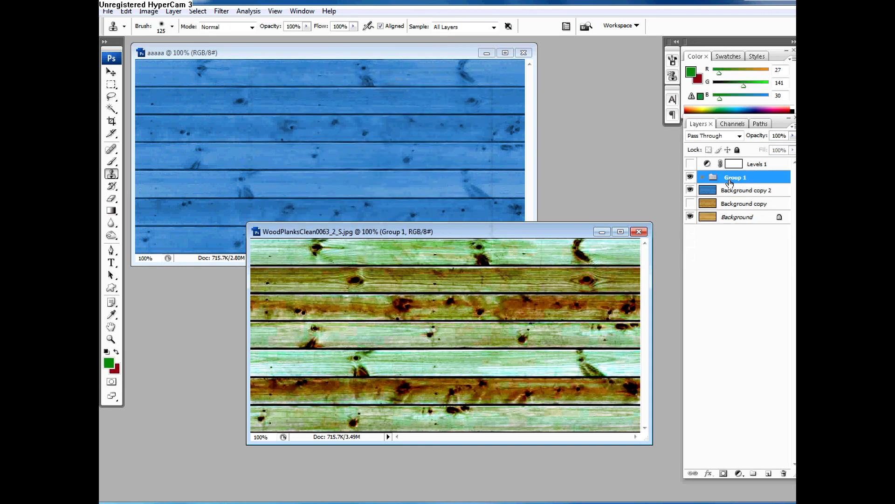
click(733, 218)
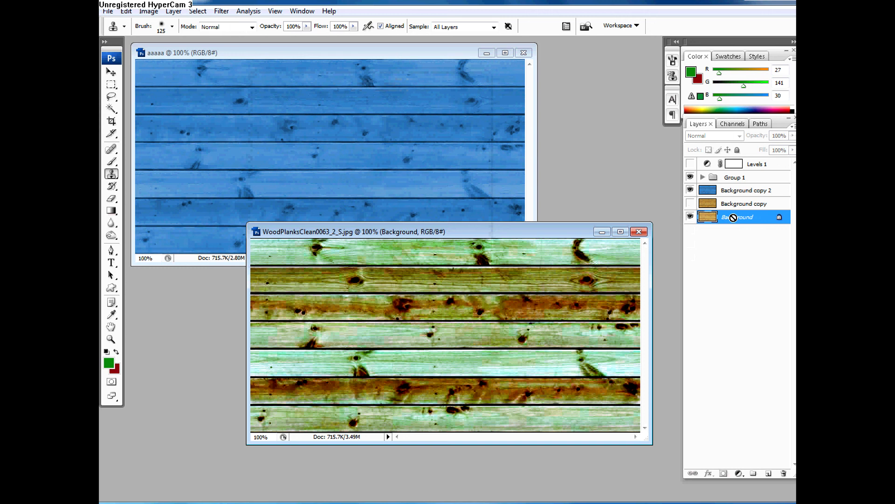
click(725, 192)
click(728, 205)
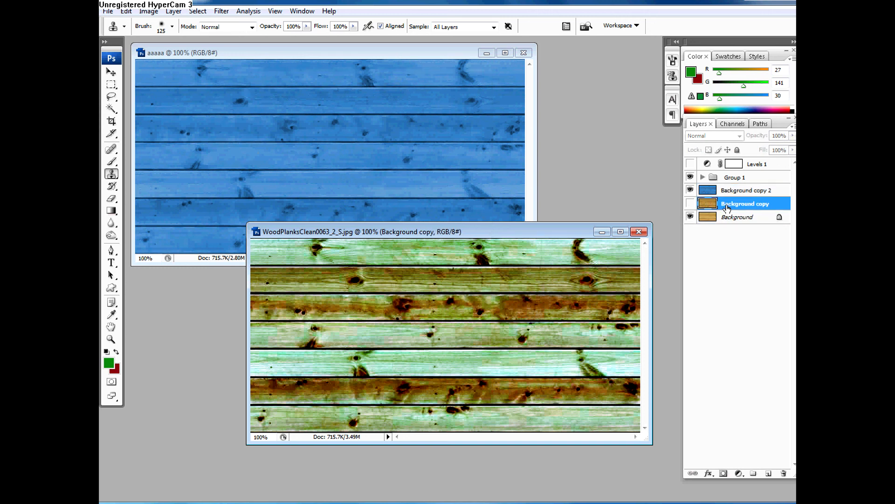
key(ctrl+j)
drag(727, 207, 743, 171)
key(ctrl+z)
click(691, 167)
click(691, 177)
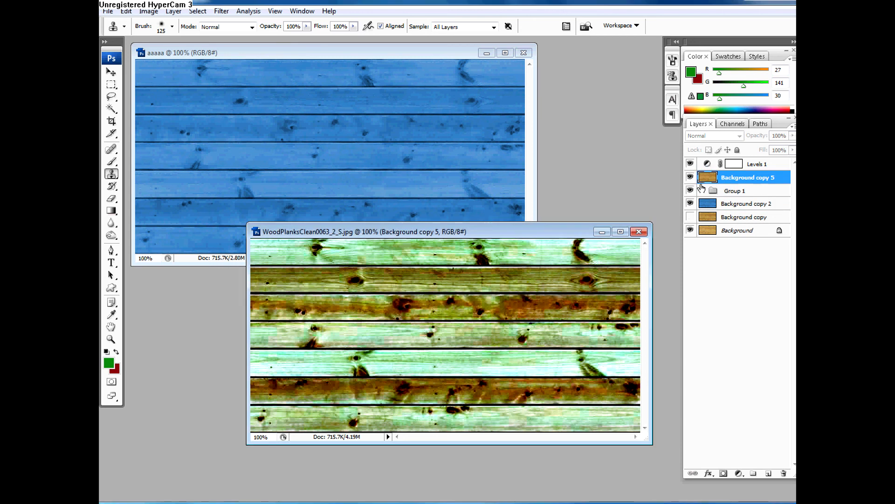
Step: Clip Levels 1 to Background copy 5 and hide Group 1, toggling Background copy 5's visibility to compare the result
alt+click(763, 170)
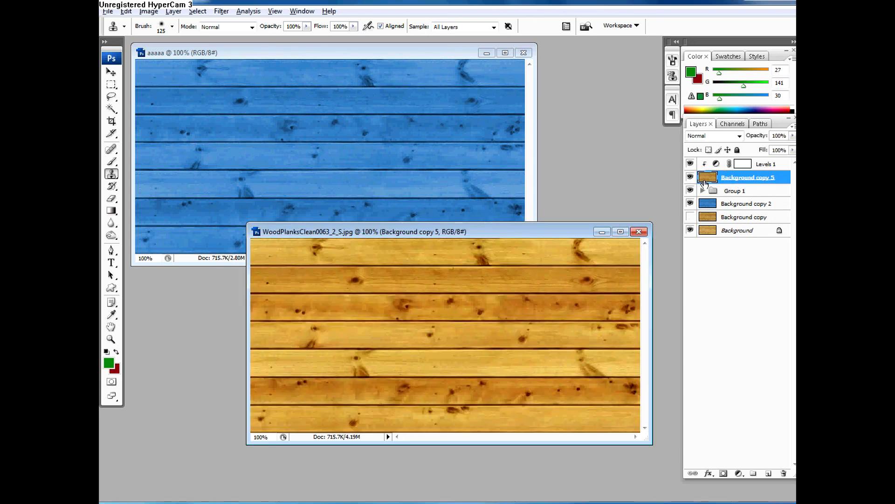
click(690, 176)
click(691, 176)
click(691, 178)
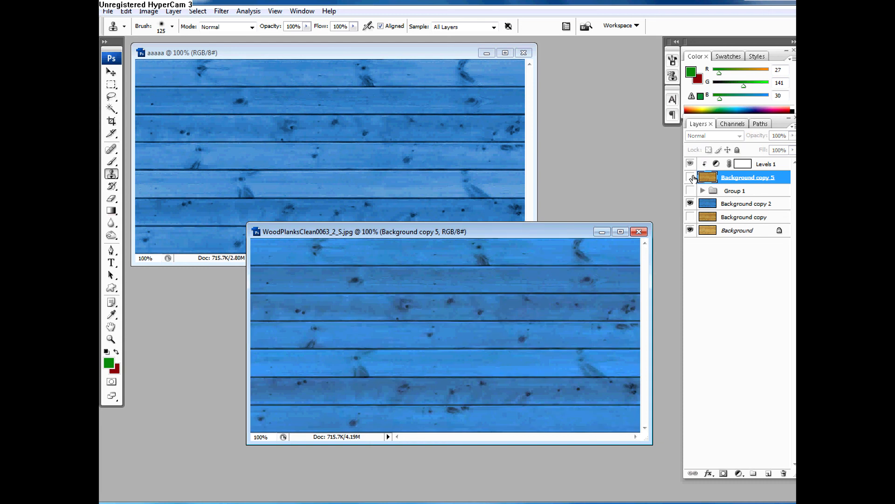
click(691, 177)
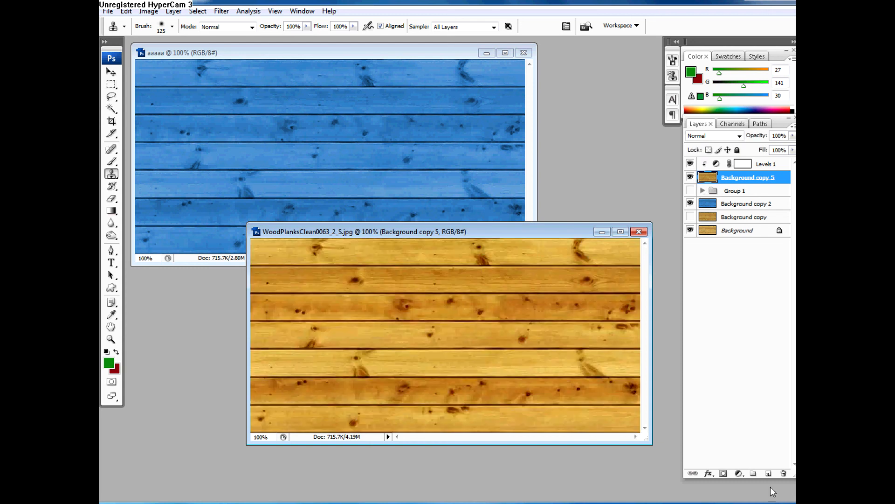
click(739, 473)
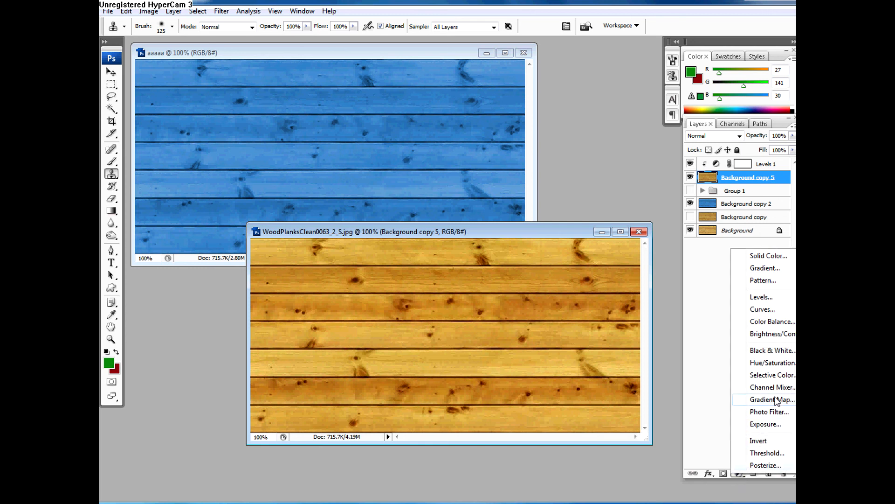
click(774, 334)
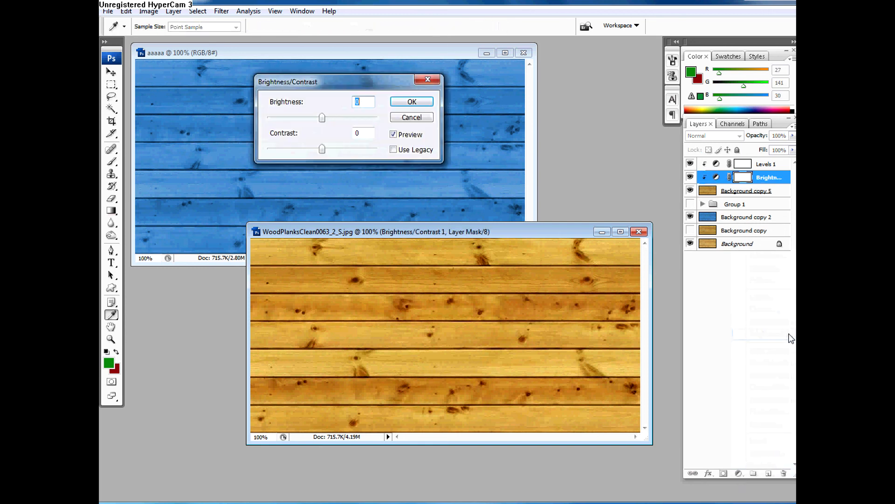
click(411, 117)
key(s)
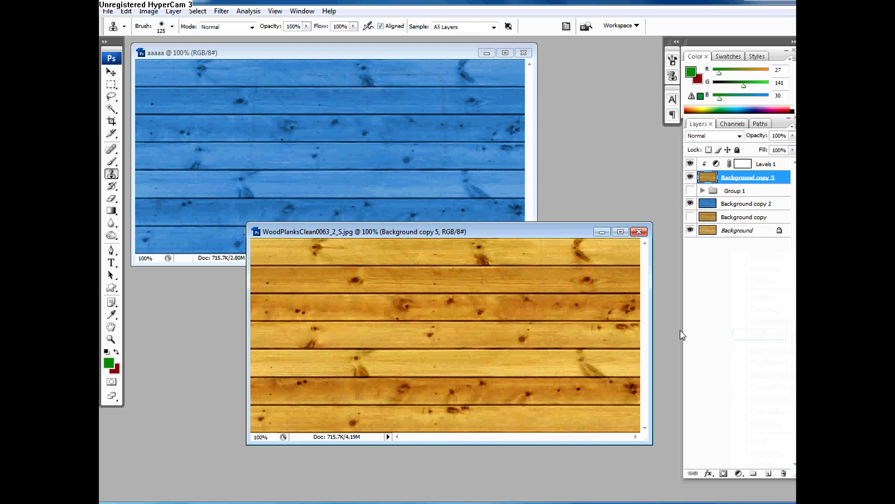
click(738, 473)
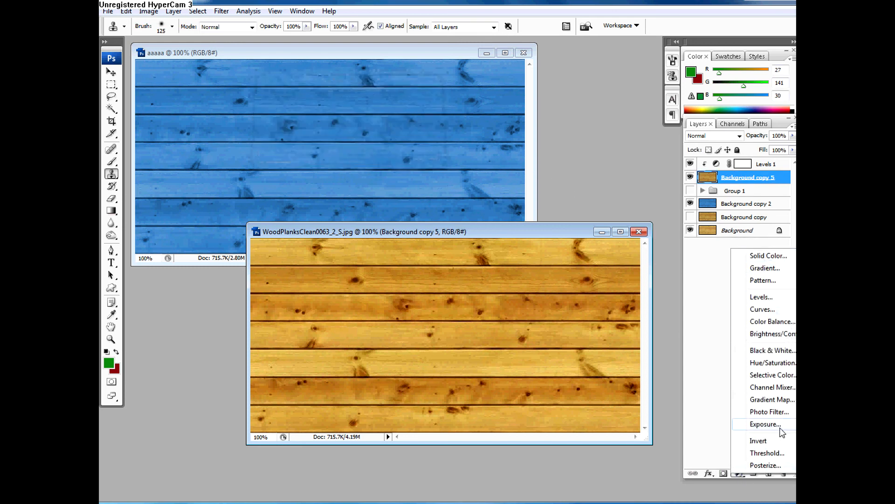
Step: Select the Levels 1 adjustment layer
click(762, 166)
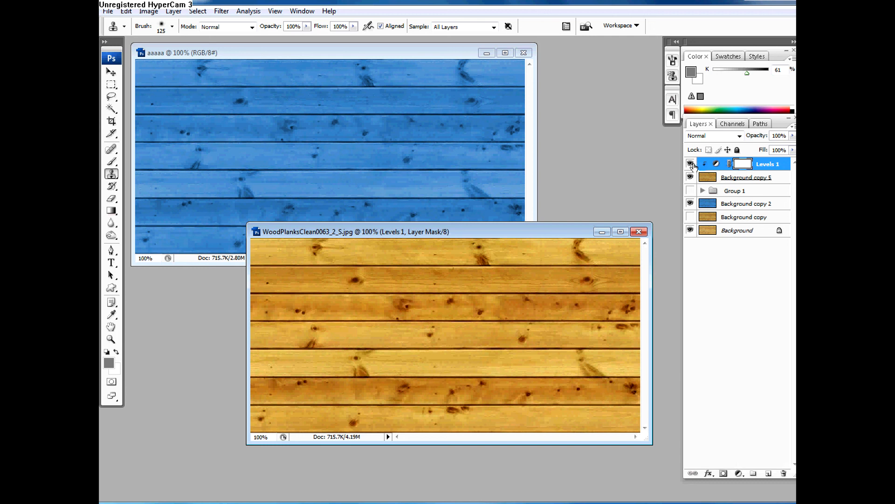
Step: Hide Levels 1 and add a Hue/Saturation adjustment above Background copy 5 with saturation -60, lightness -14 and the hue shifted to green
click(690, 164)
click(727, 179)
click(739, 472)
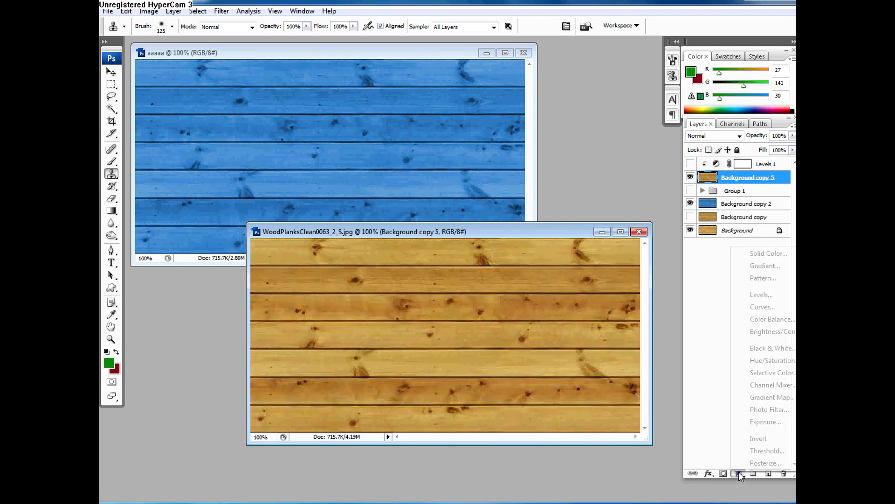
click(769, 361)
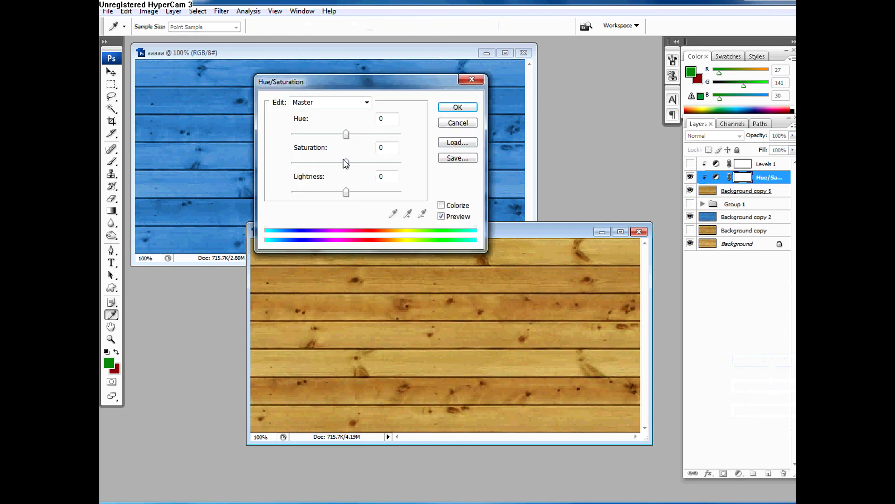
drag(345, 163, 313, 163)
mouse_move(346, 192)
mouse_down()
mouse_move(360, 192)
mouse_move(338, 192)
mouse_up()
drag(347, 135, 378, 136)
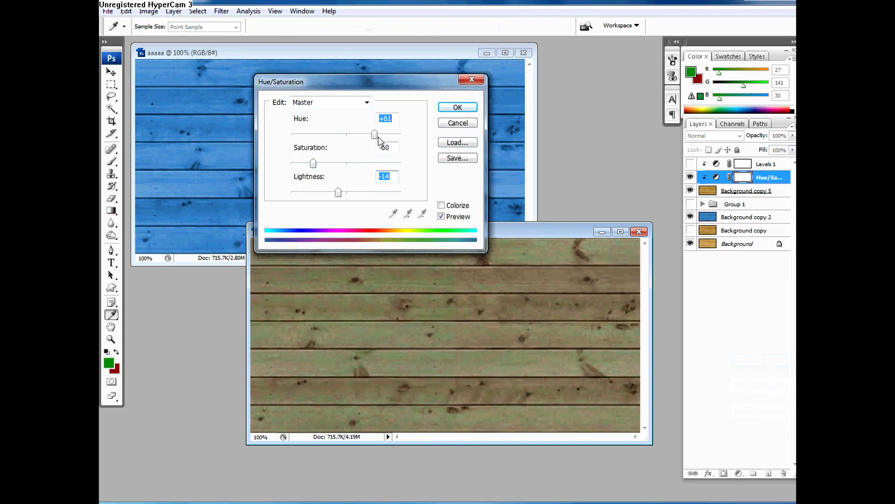
click(458, 107)
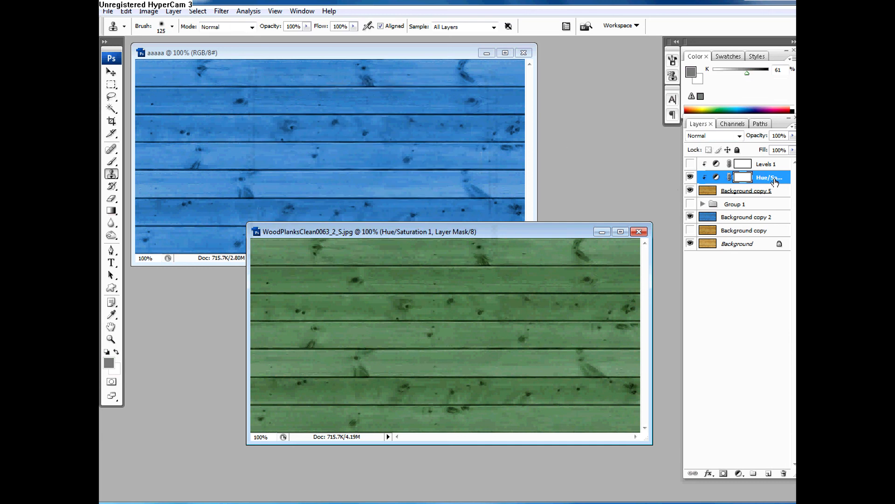
Step: Reduce the opacity of the Hue/Saturation adjustment layer to 27%
click(713, 193)
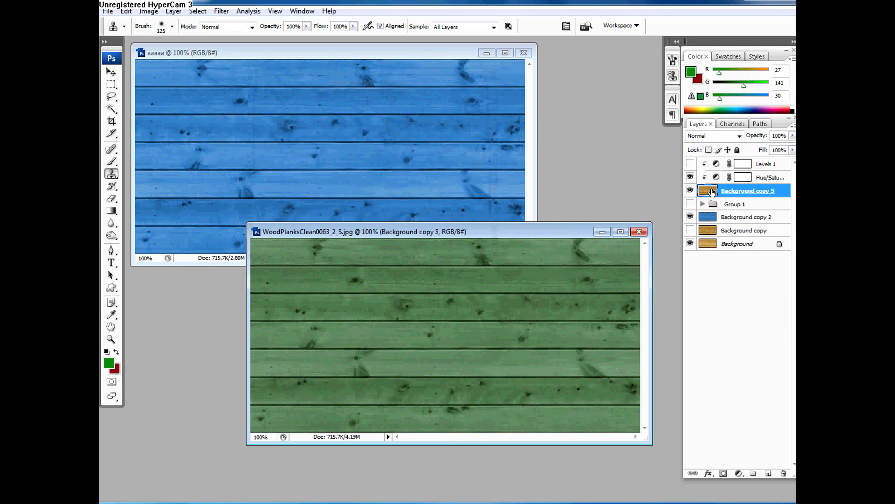
click(744, 178)
click(793, 135)
drag(792, 147, 755, 150)
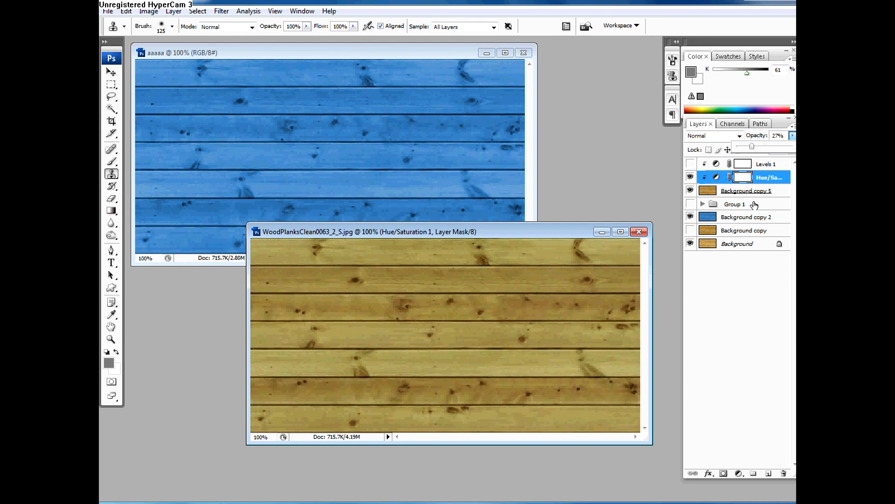
click(768, 178)
Step: Make Background copy 2 the active layer and move the WoodPlanksClean0063_2_S.jpg document window higher in the workspace
click(770, 169)
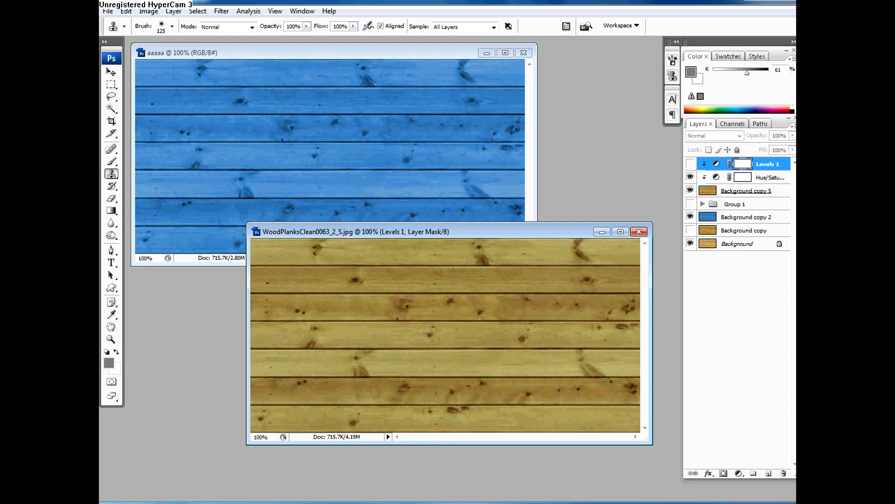
click(730, 206)
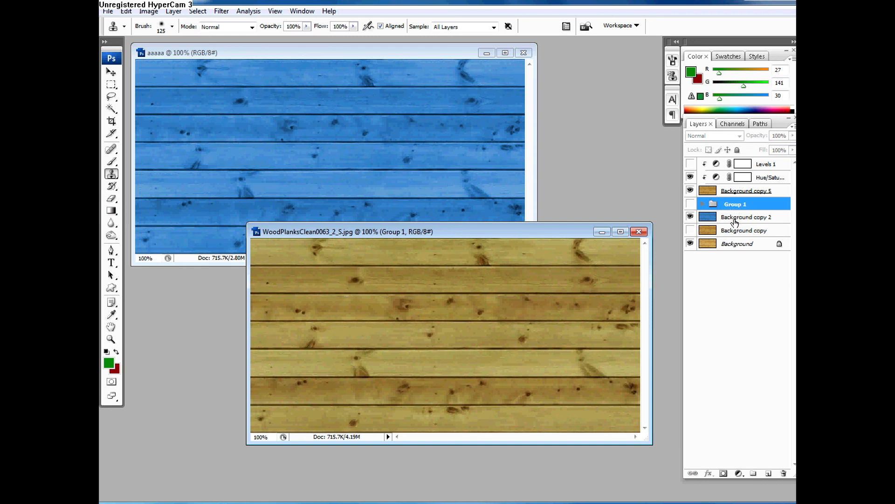
click(735, 221)
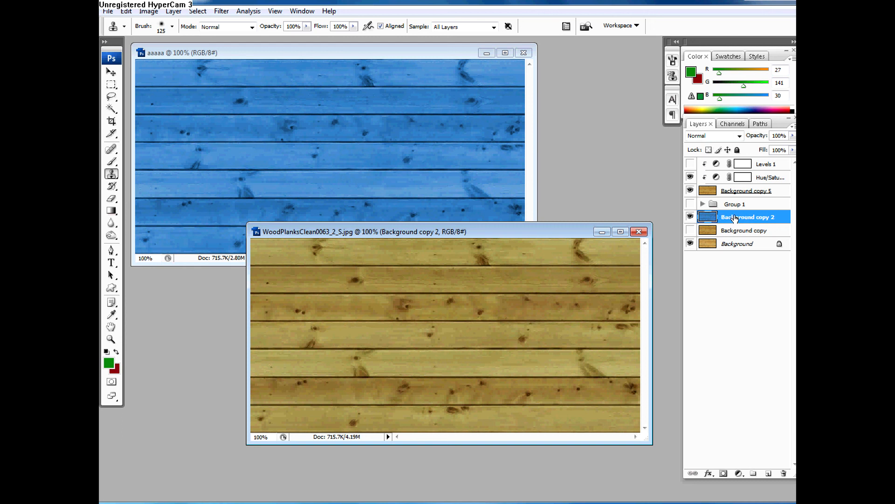
drag(585, 230, 595, 160)
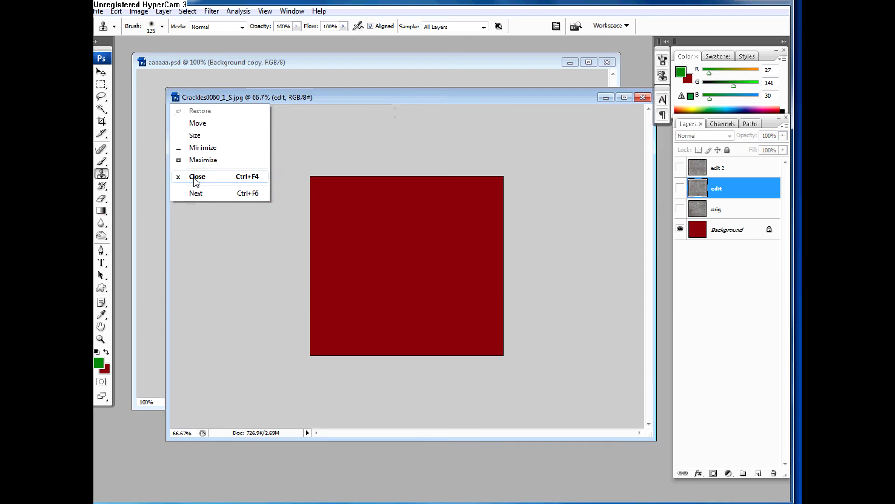
click(244, 179)
click(311, 264)
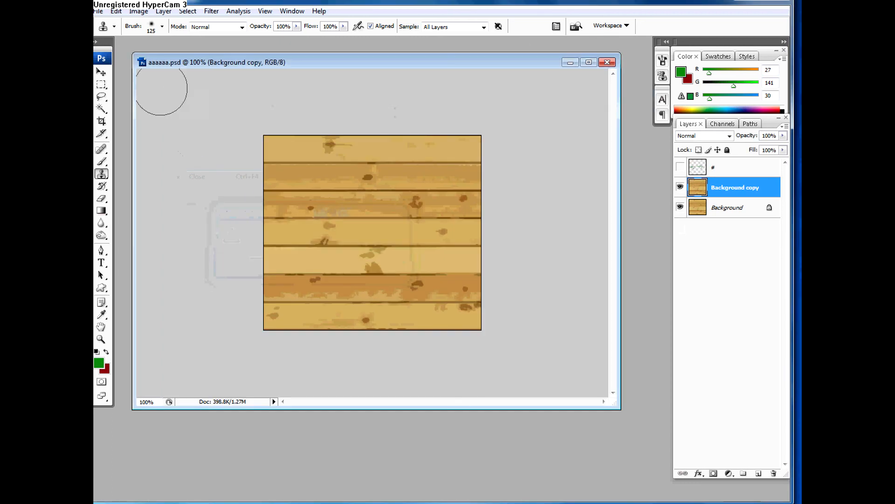
click(142, 62)
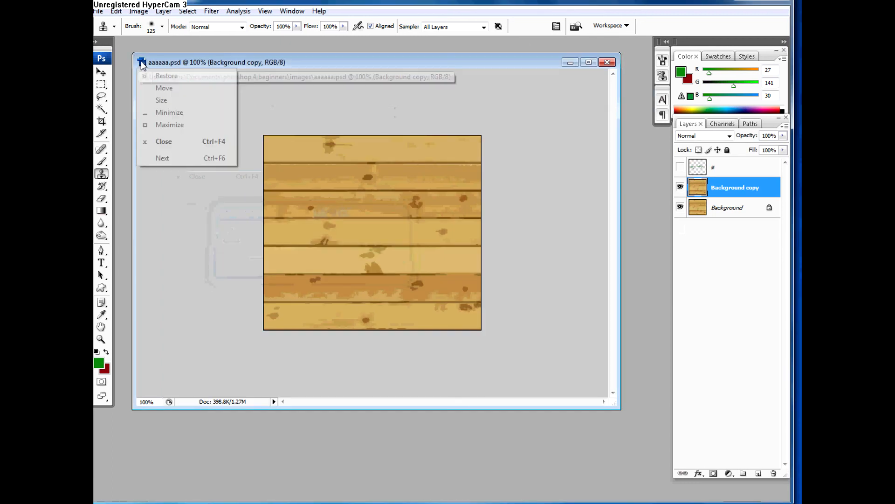
click(165, 158)
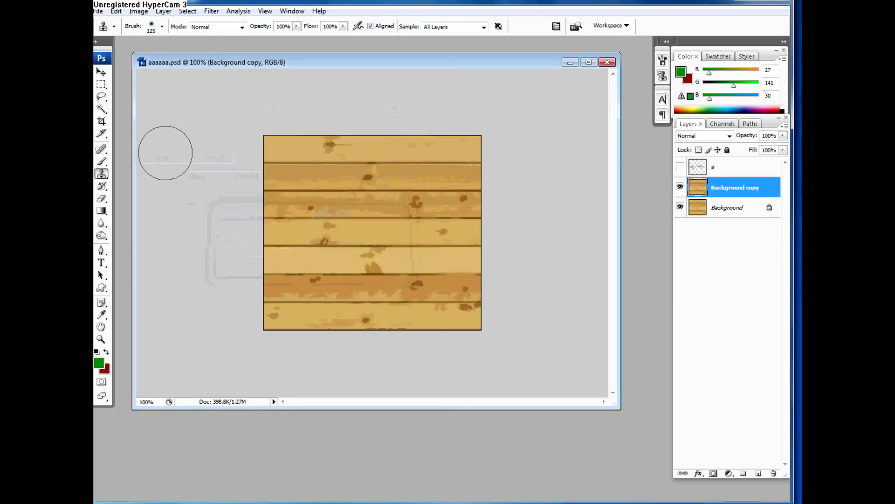
click(321, 16)
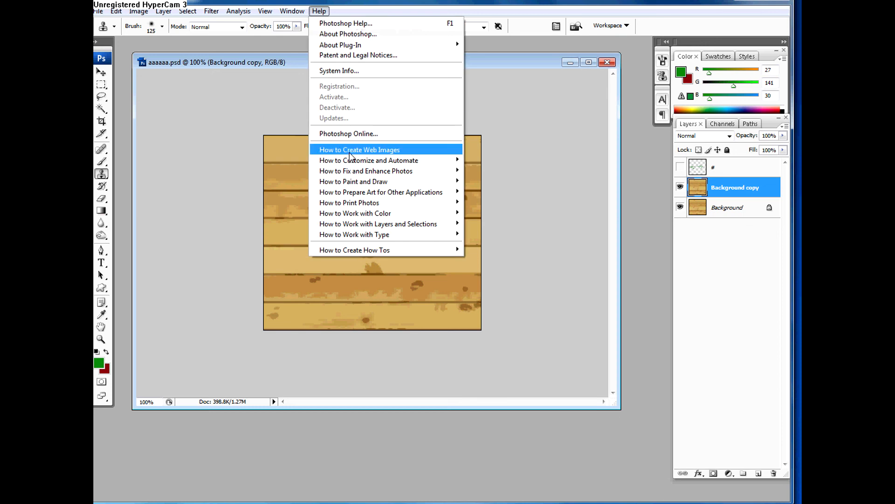
click(253, 121)
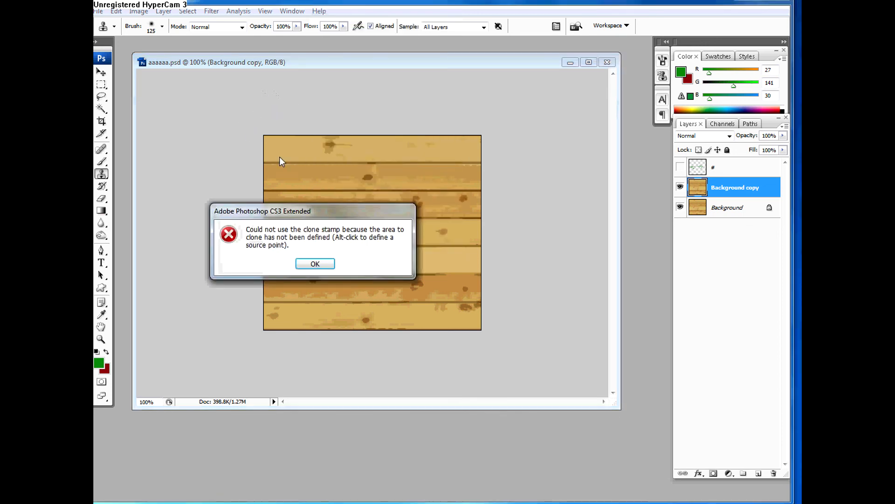
click(316, 263)
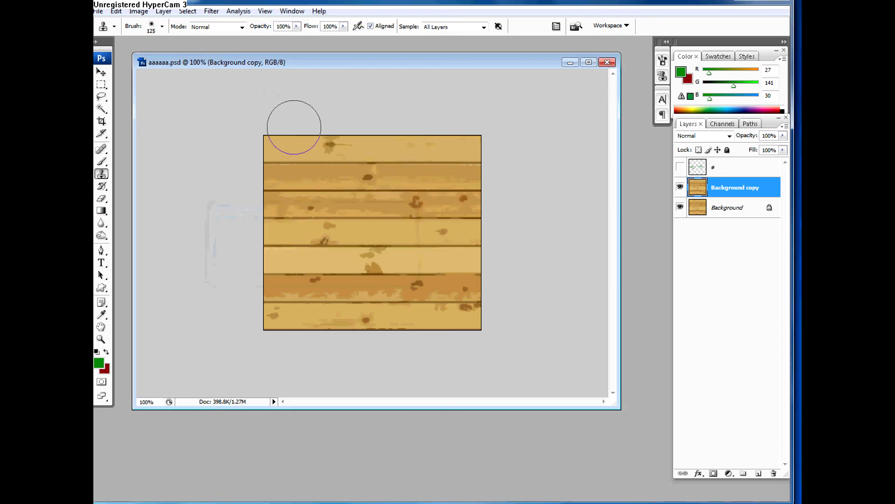
key(alt+Tab)
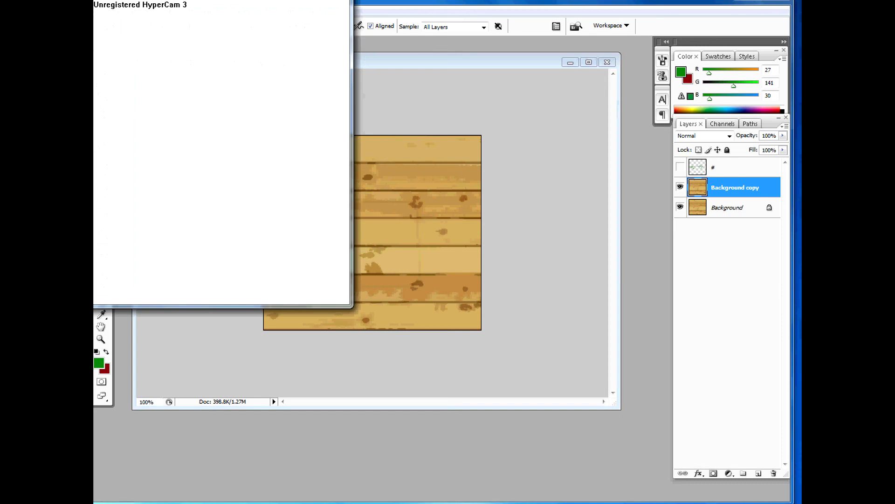
click(398, 2)
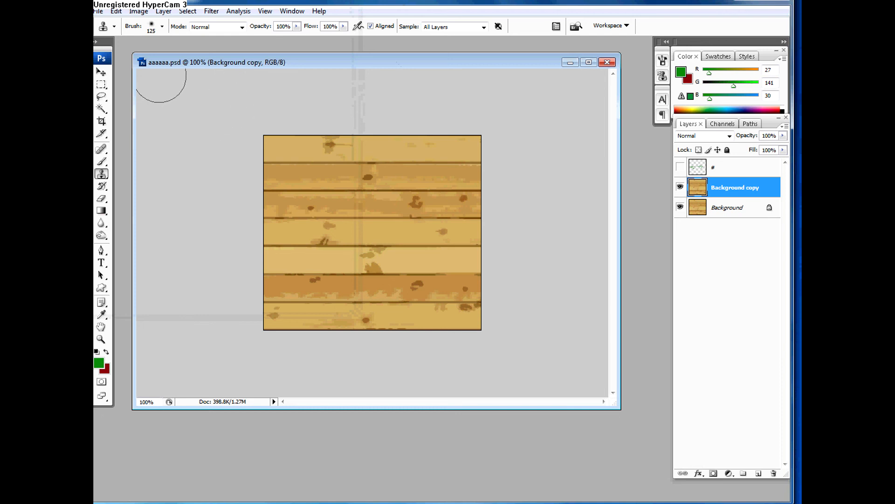
Step: Reposition the aaaaaa.psd document window and close the document without saving its changes
drag(141, 62, 174, 78)
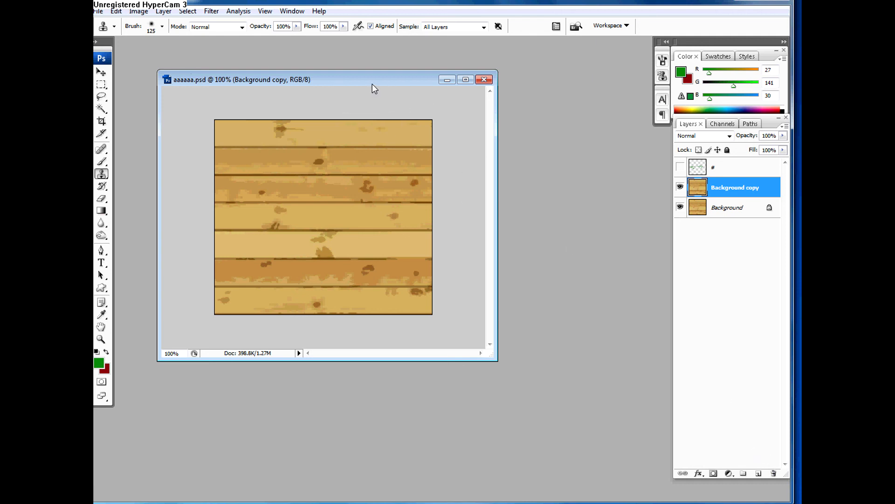
click(484, 80)
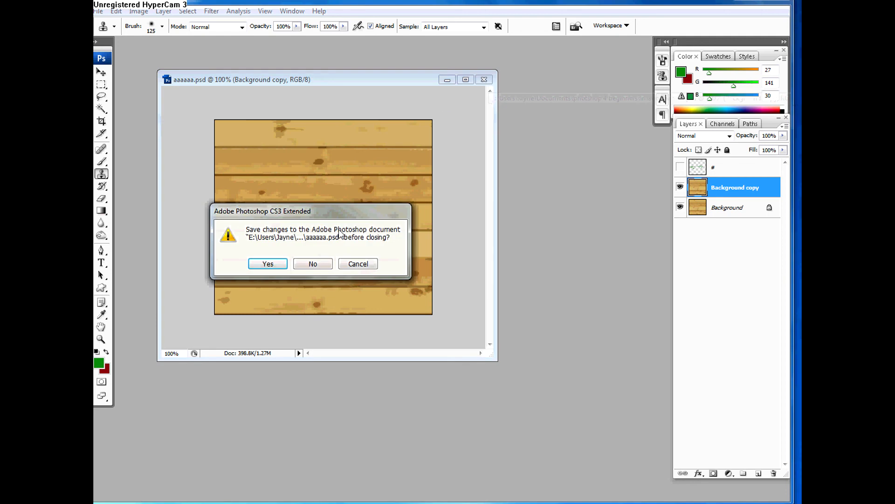
click(314, 266)
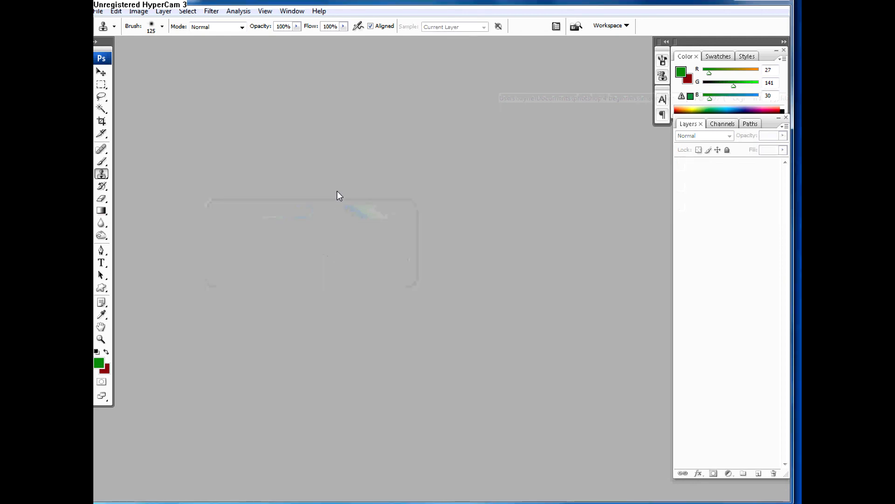